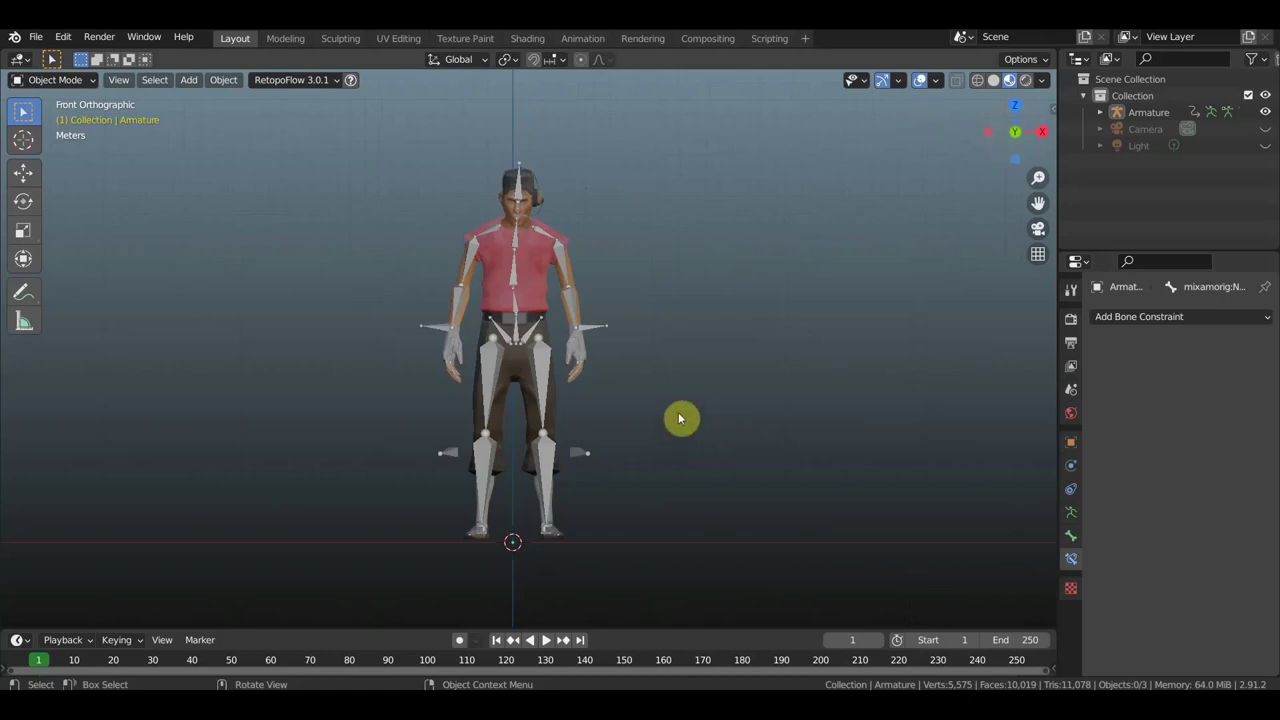
Step: Inspect the rig's leg bone in Pose Mode from the front, then return the armature to Object Mode
mouse_move(679, 418)
middle_mouse_down()
mouse_move(768, 431)
mouse_move(683, 426)
middle_mouse_up()
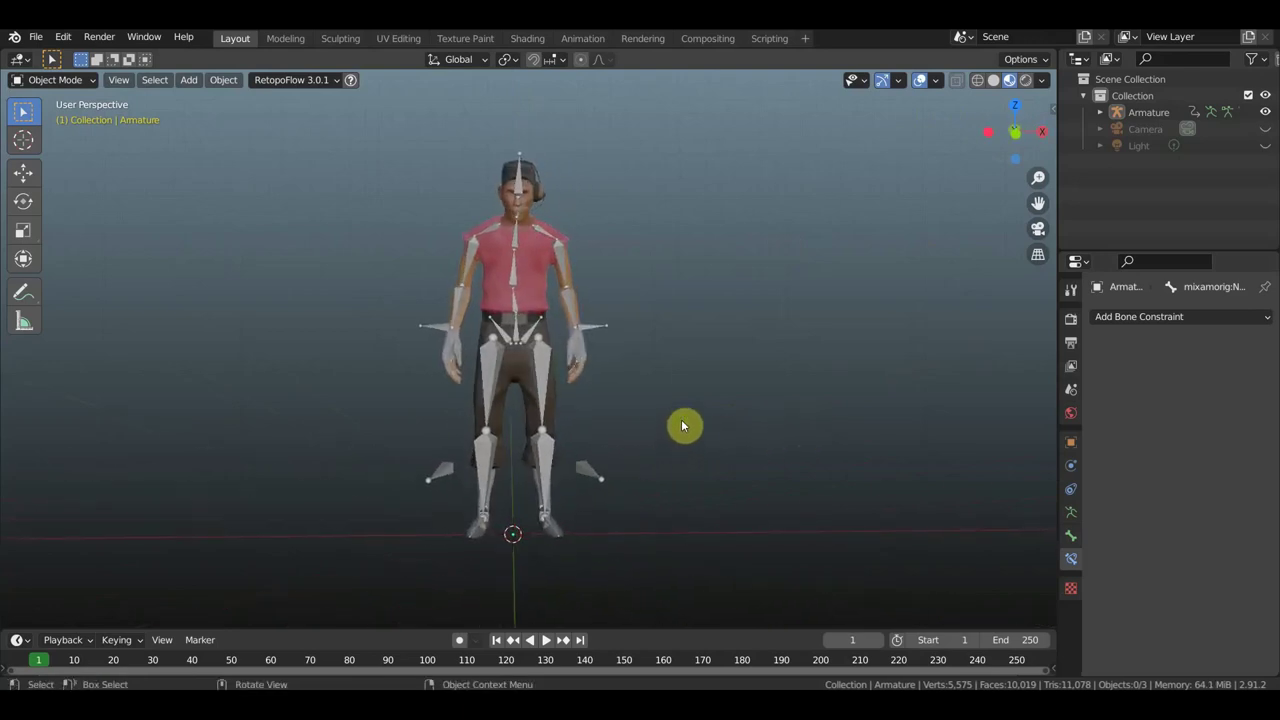
left_click(517, 158)
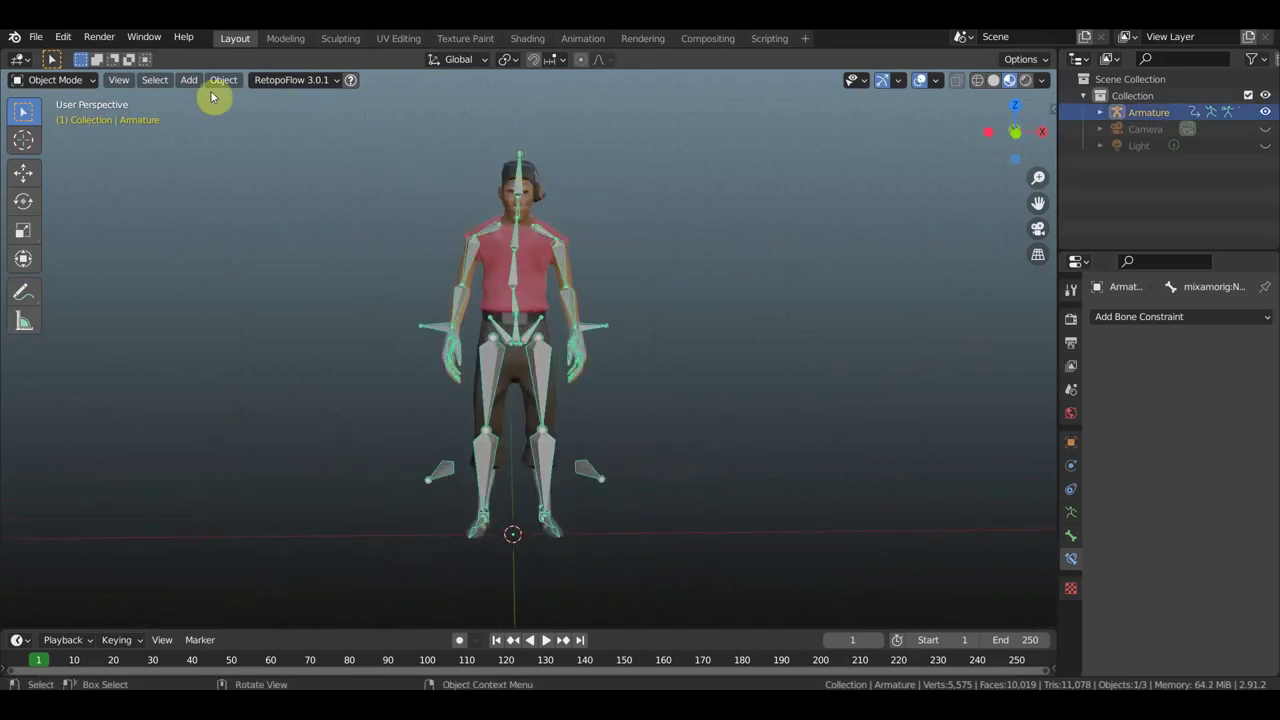
left_click(57, 80)
left_click(57, 136)
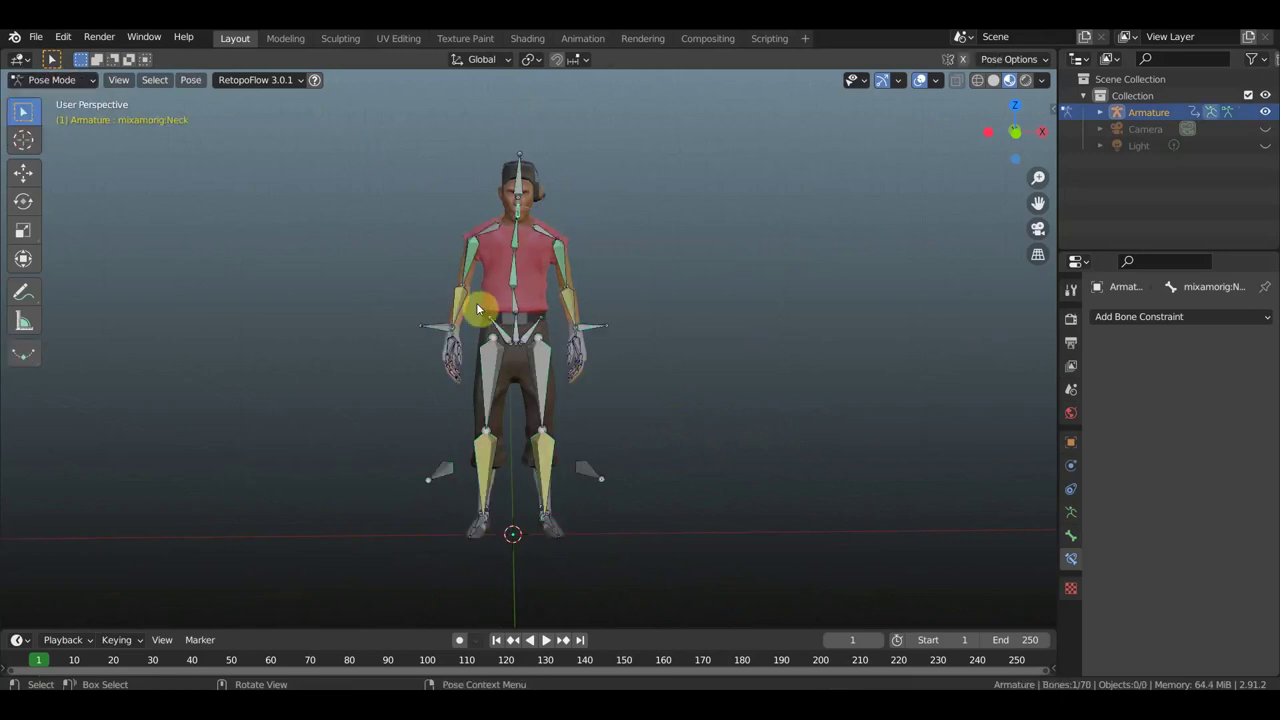
left_click(445, 476)
middle_click_drag(486, 508, 667, 521)
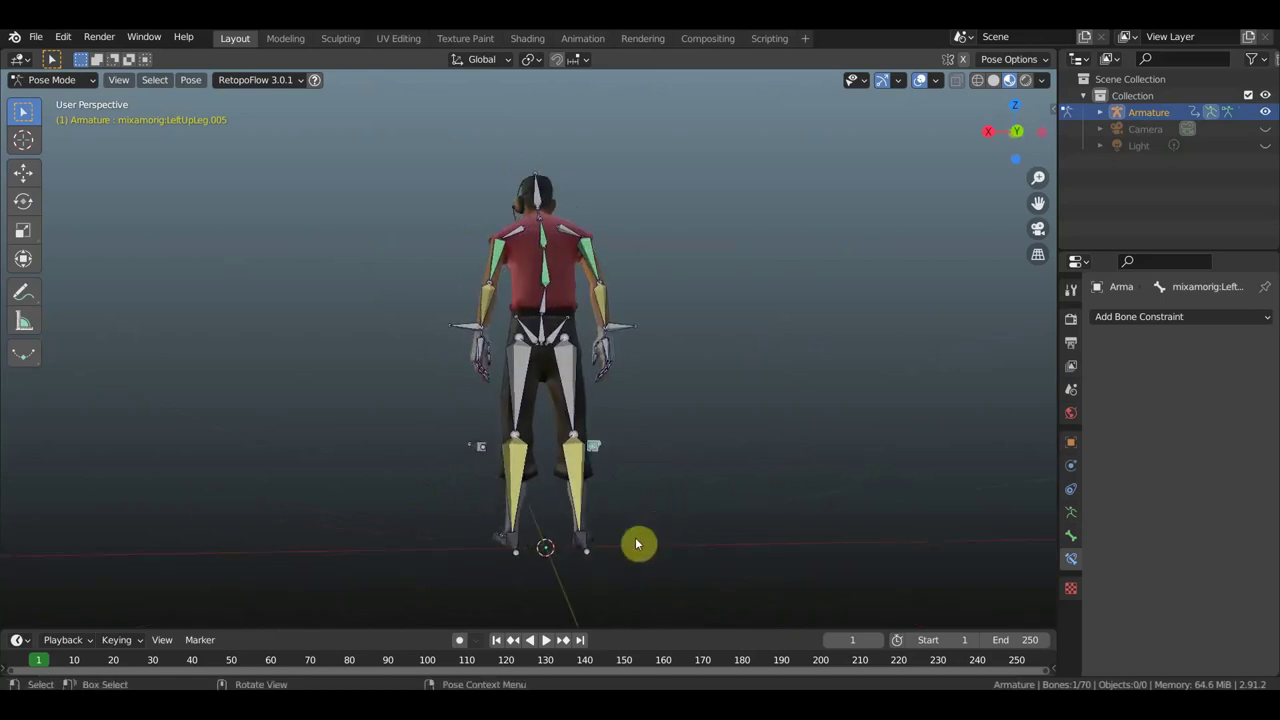
key("KP_1")
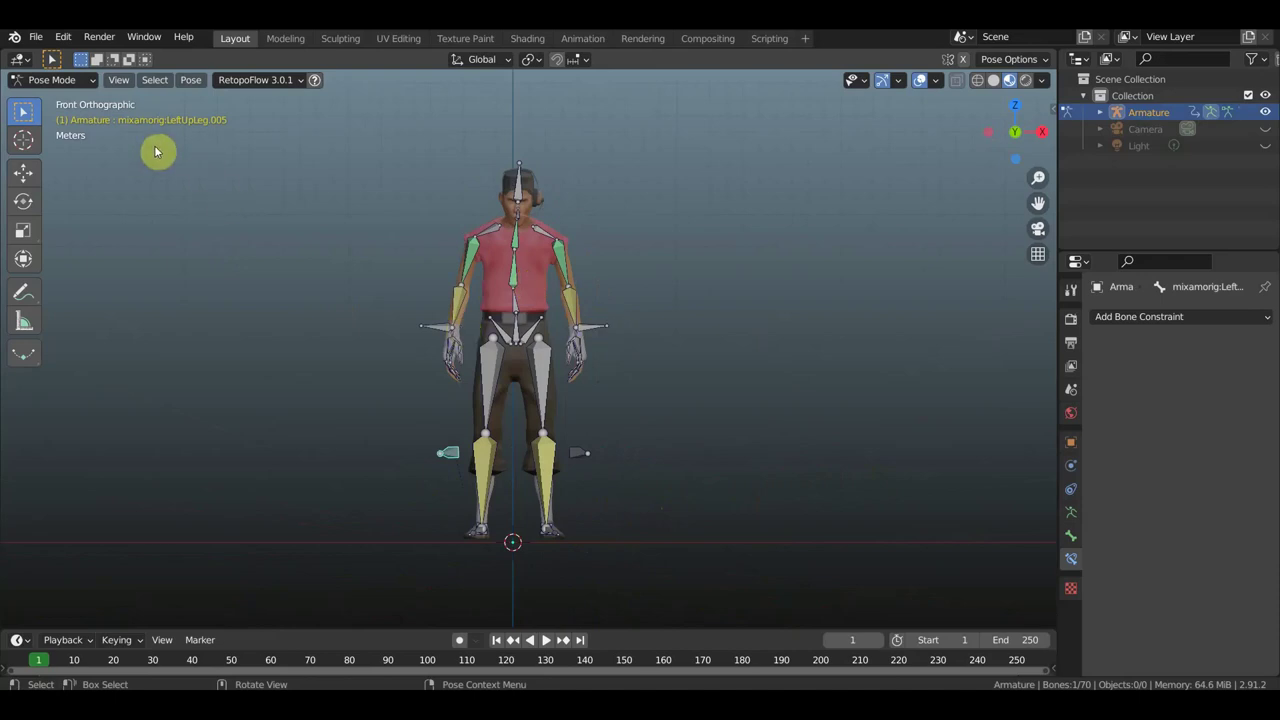
left_click(55, 80)
left_click(50, 93)
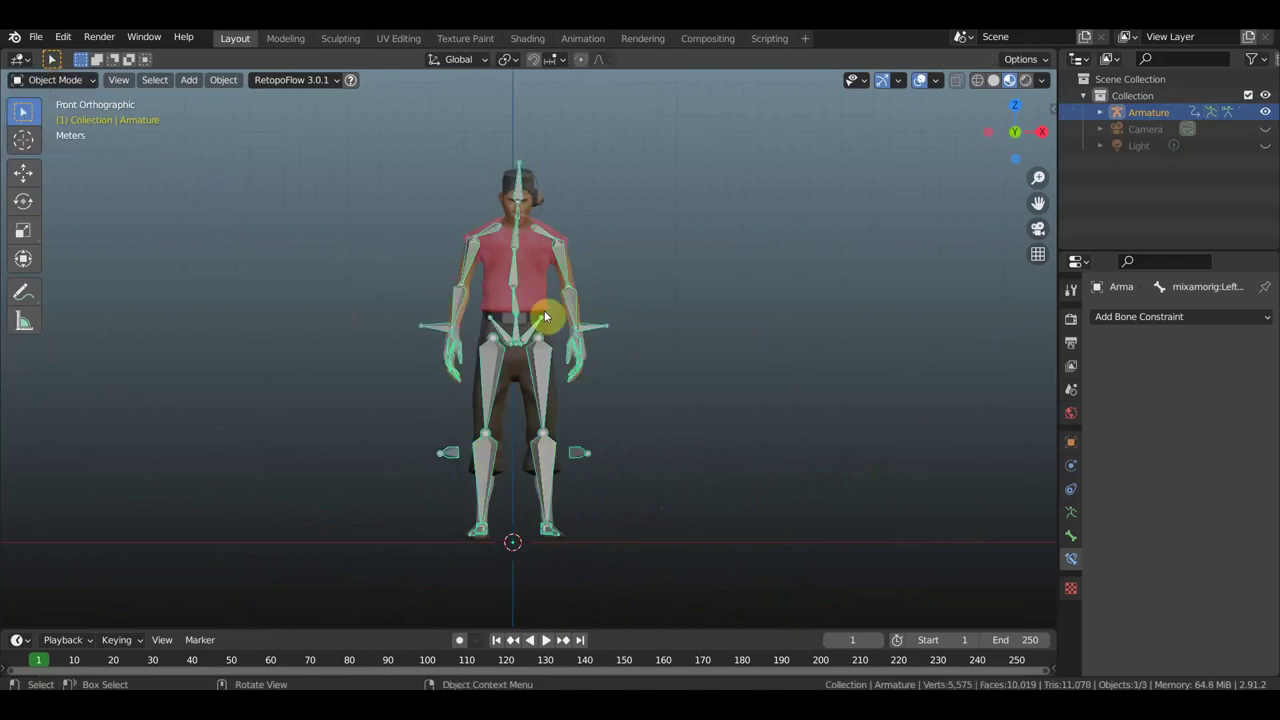
Step: From top view, rotate the rig and character mesh together about 180°
key("KP_7")
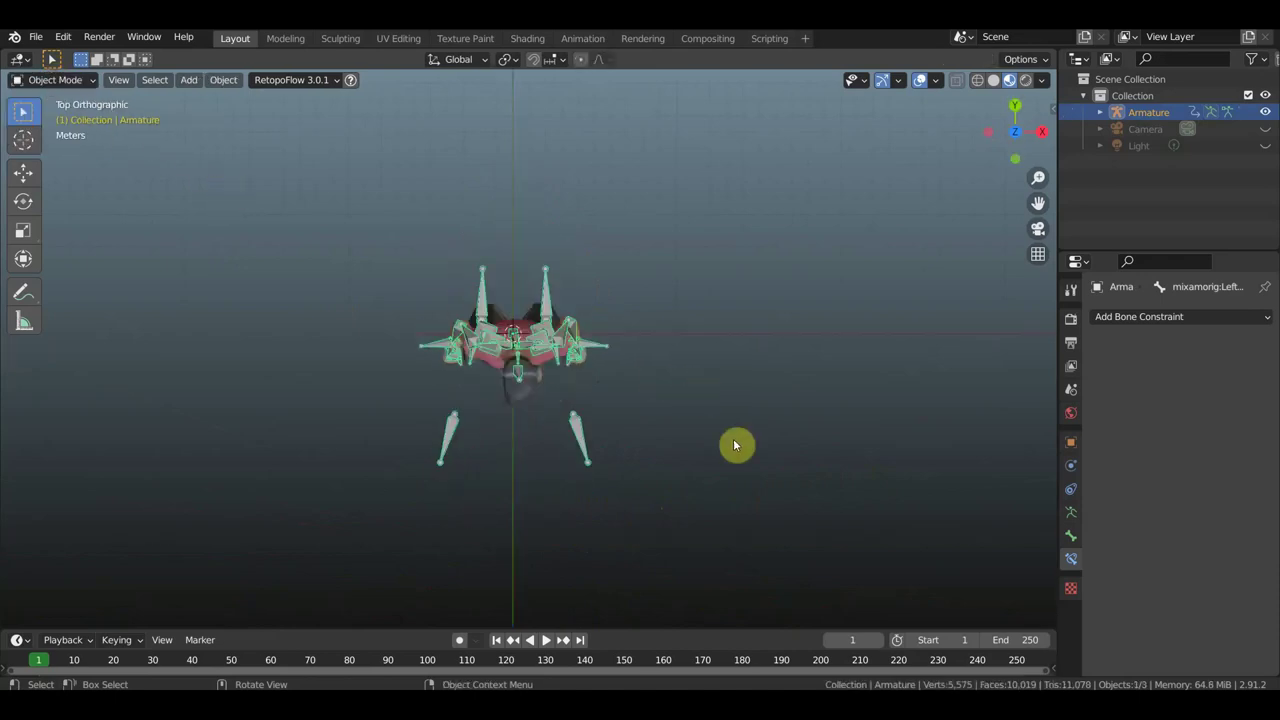
left_click_drag(736, 505, 240, 275)
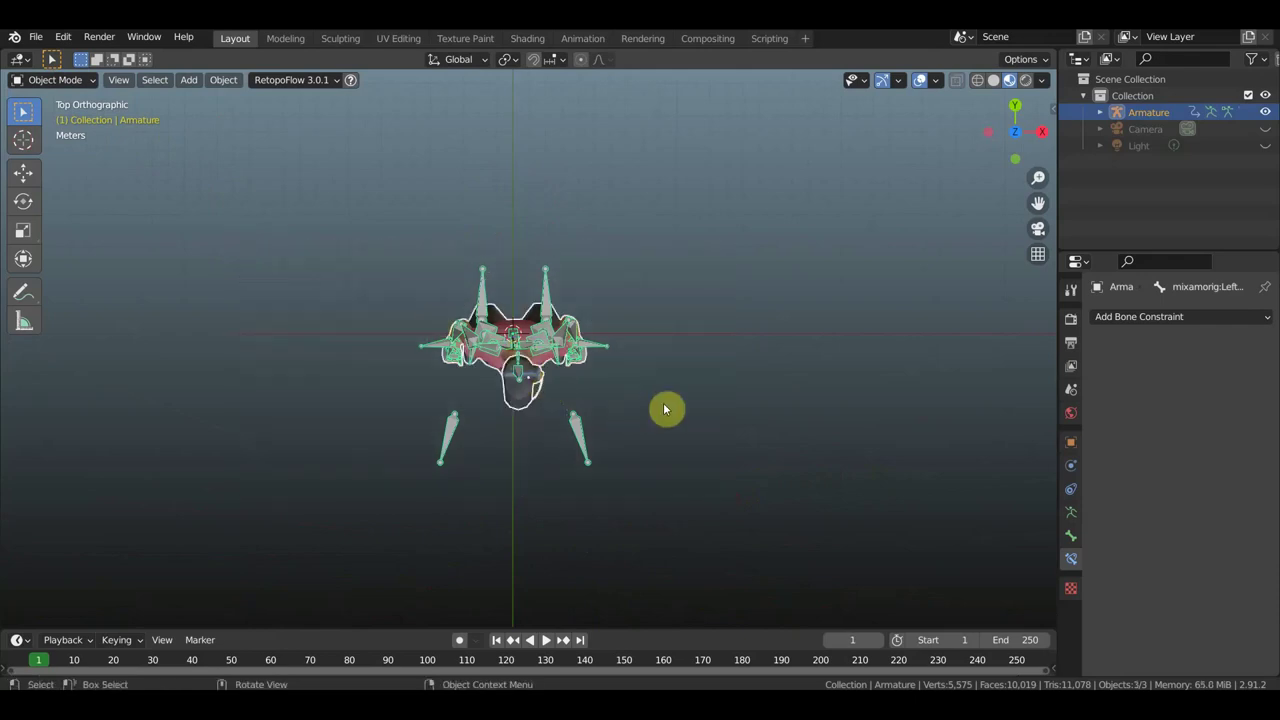
key("r")
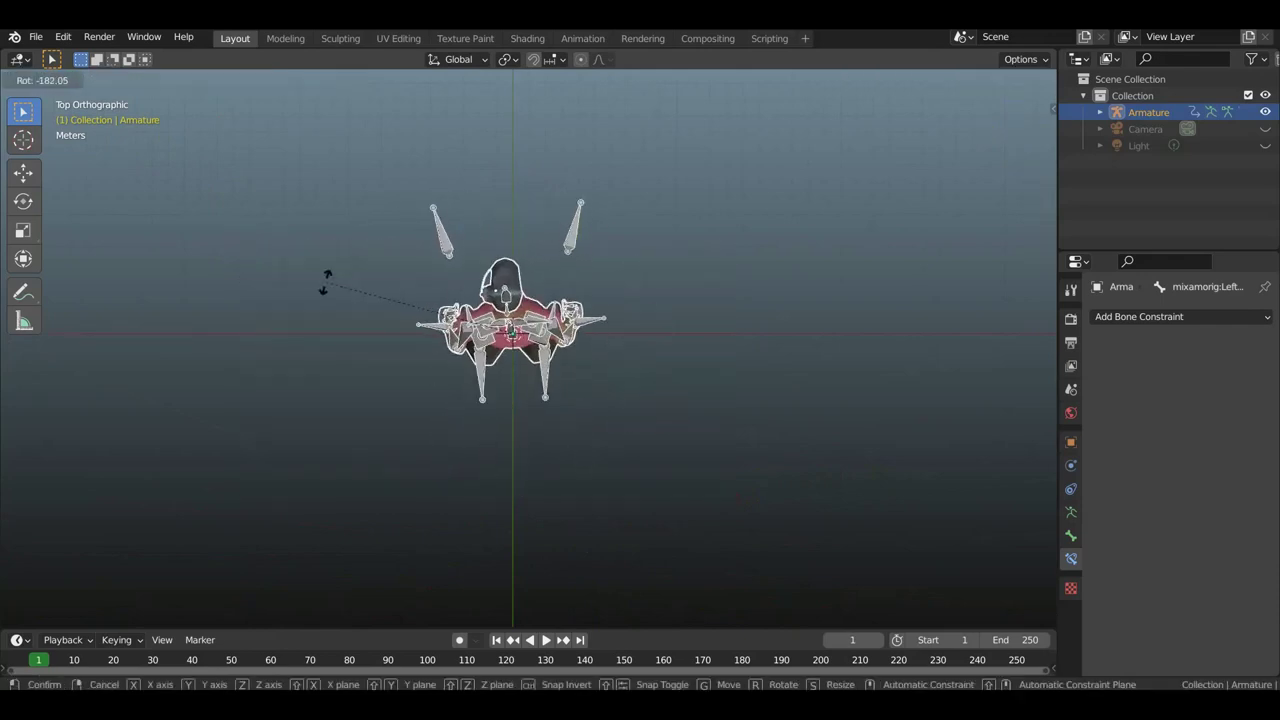
left_click(351, 280)
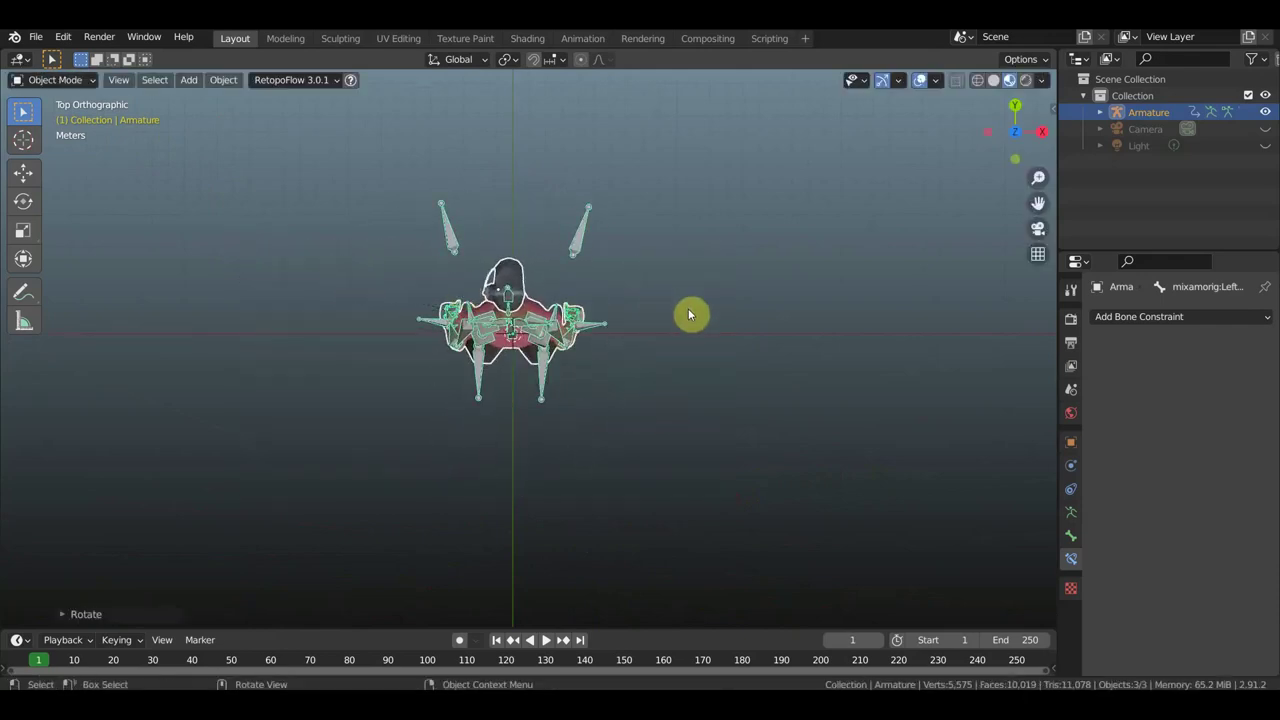
key("KP_3")
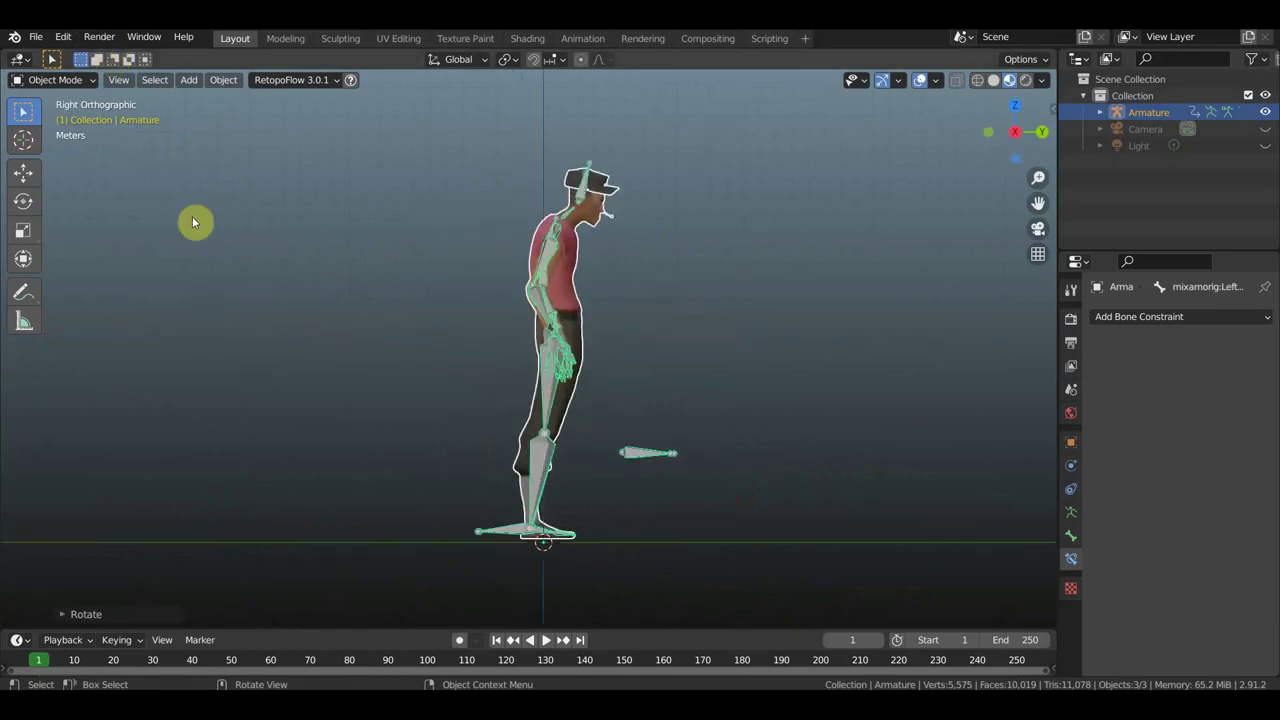
Step: Deselect the mesh, put the armature in Pose Mode, and select the left foot bone from behind
left_click(56, 80)
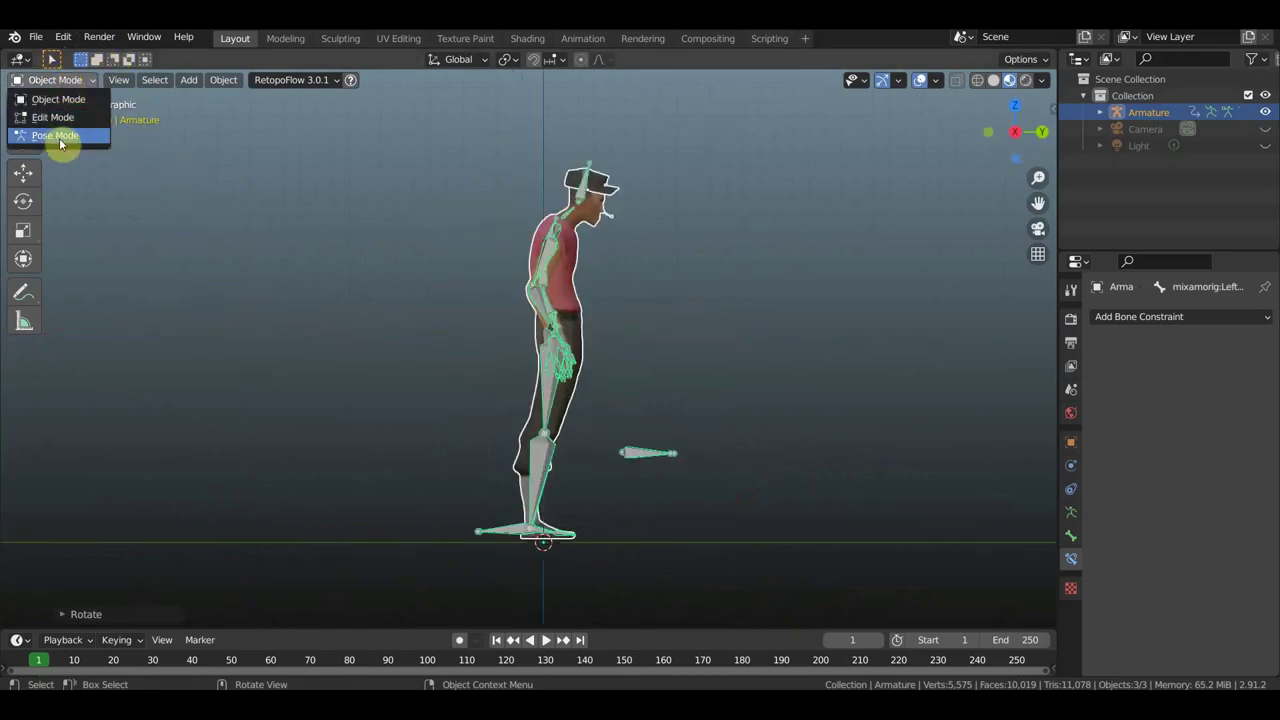
left_click(589, 164)
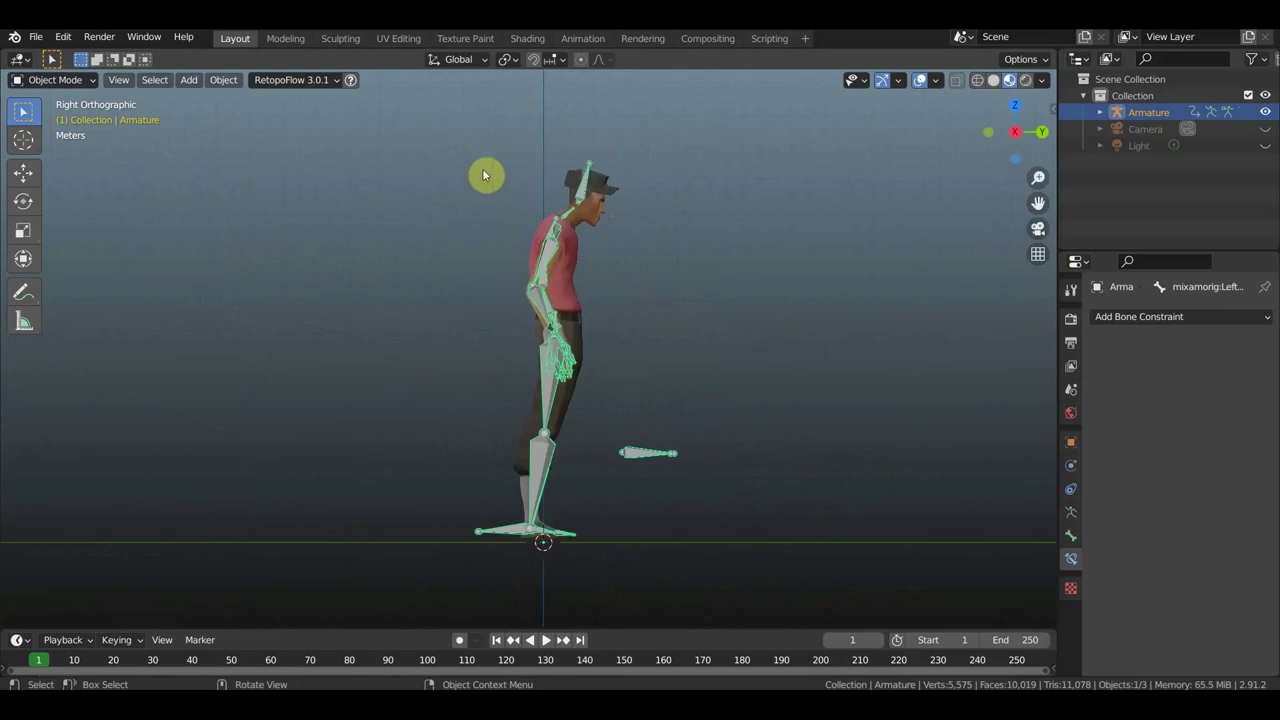
left_click(55, 79)
left_click(60, 133)
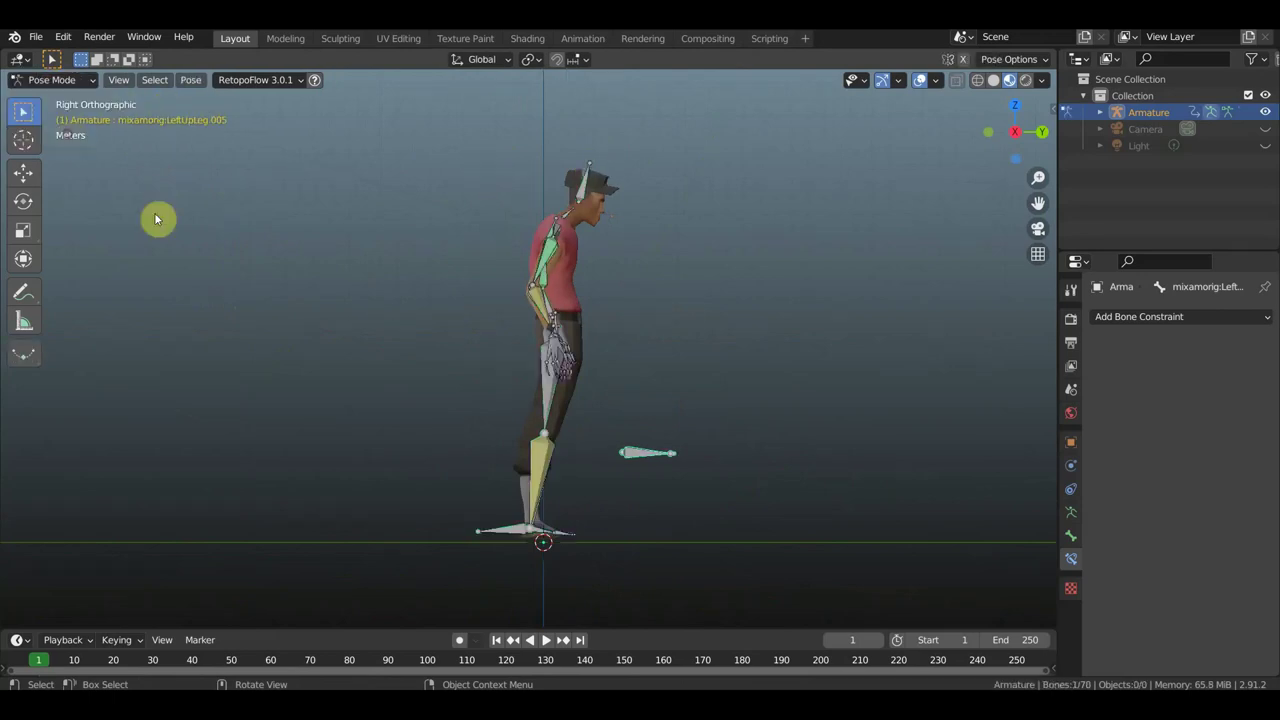
mouse_move(435, 427)
middle_mouse_down()
mouse_move(663, 503)
mouse_move(703, 483)
middle_mouse_up()
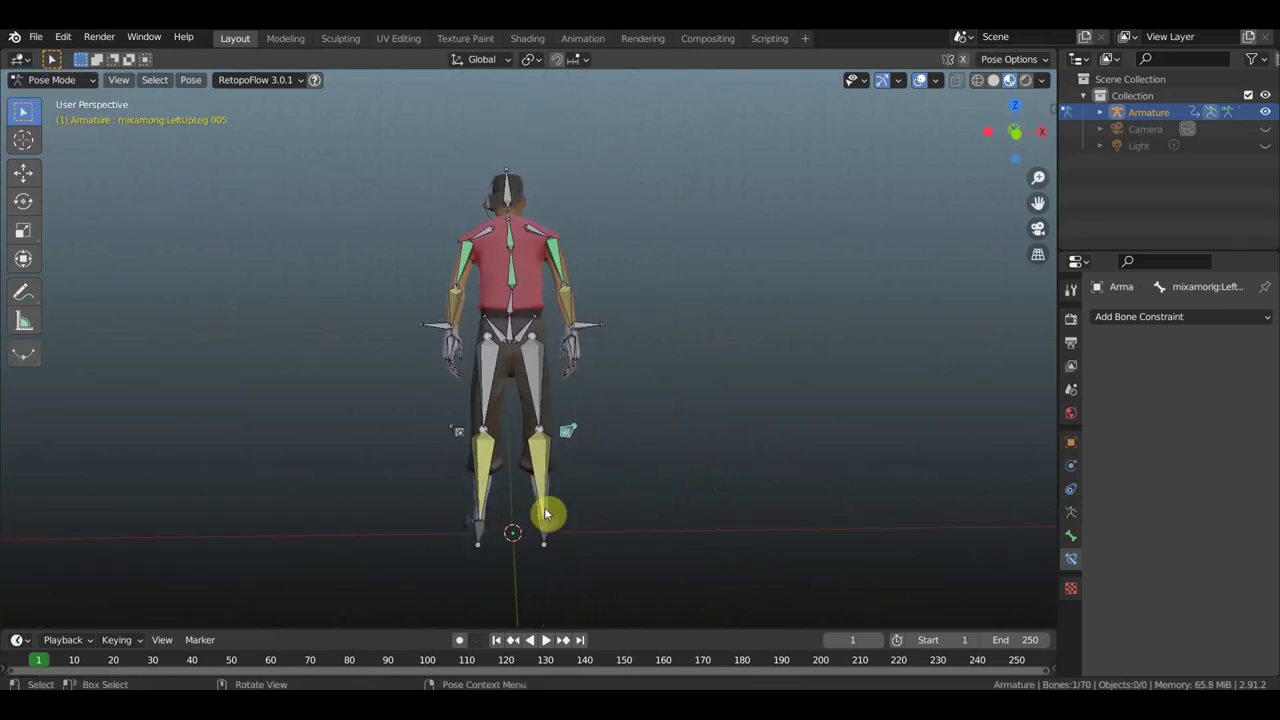
left_click(489, 539)
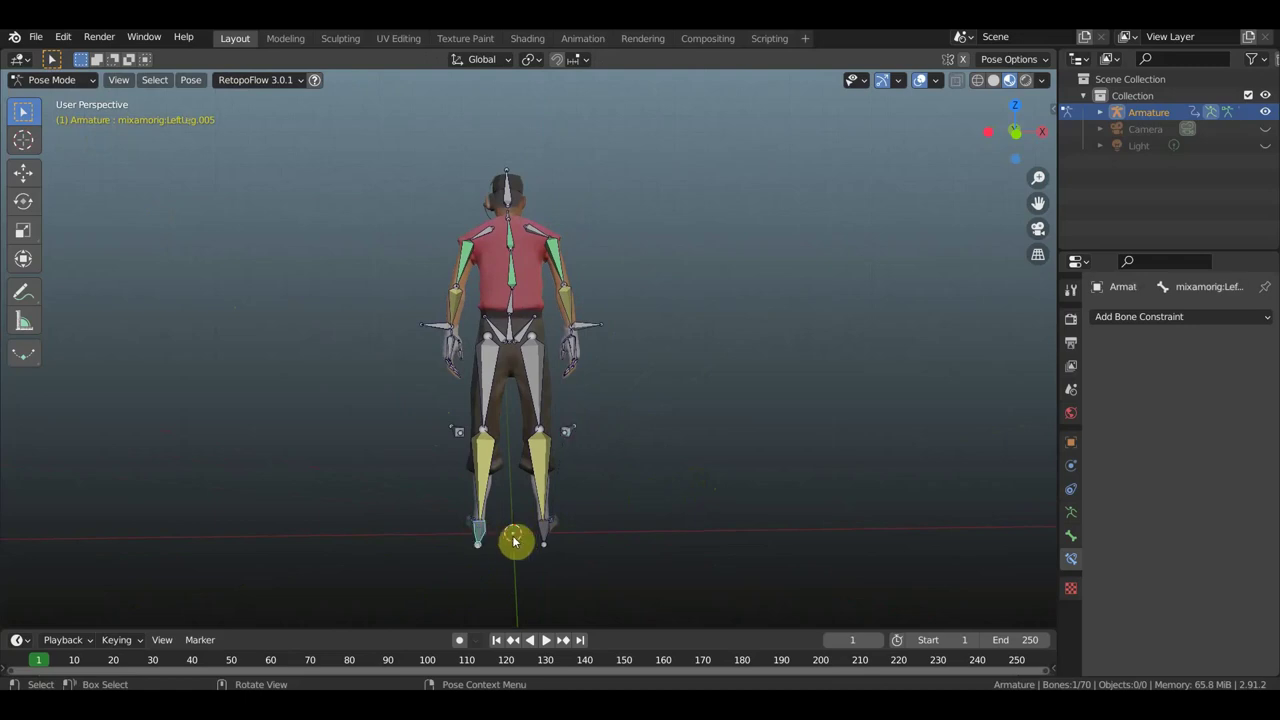
Step: Slide the left and right foot bones sideways along X with the Move gizmo
left_click(23, 183)
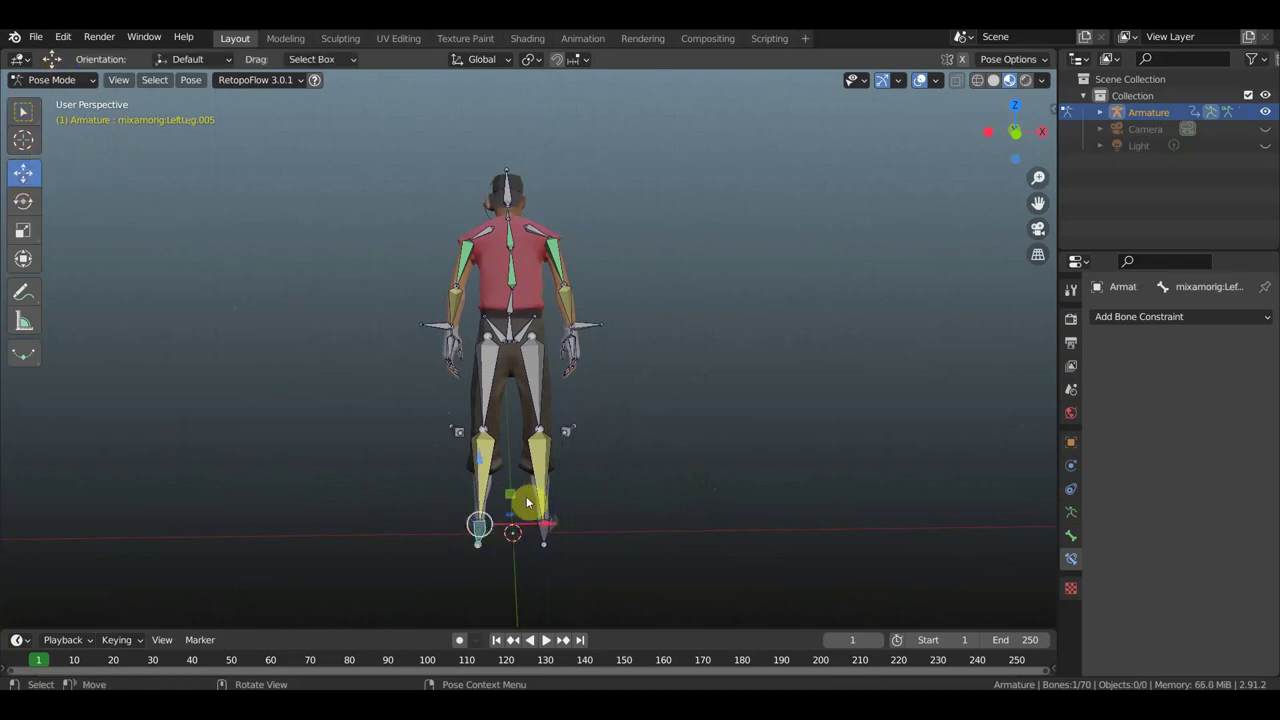
left_click_drag(554, 528, 556, 548)
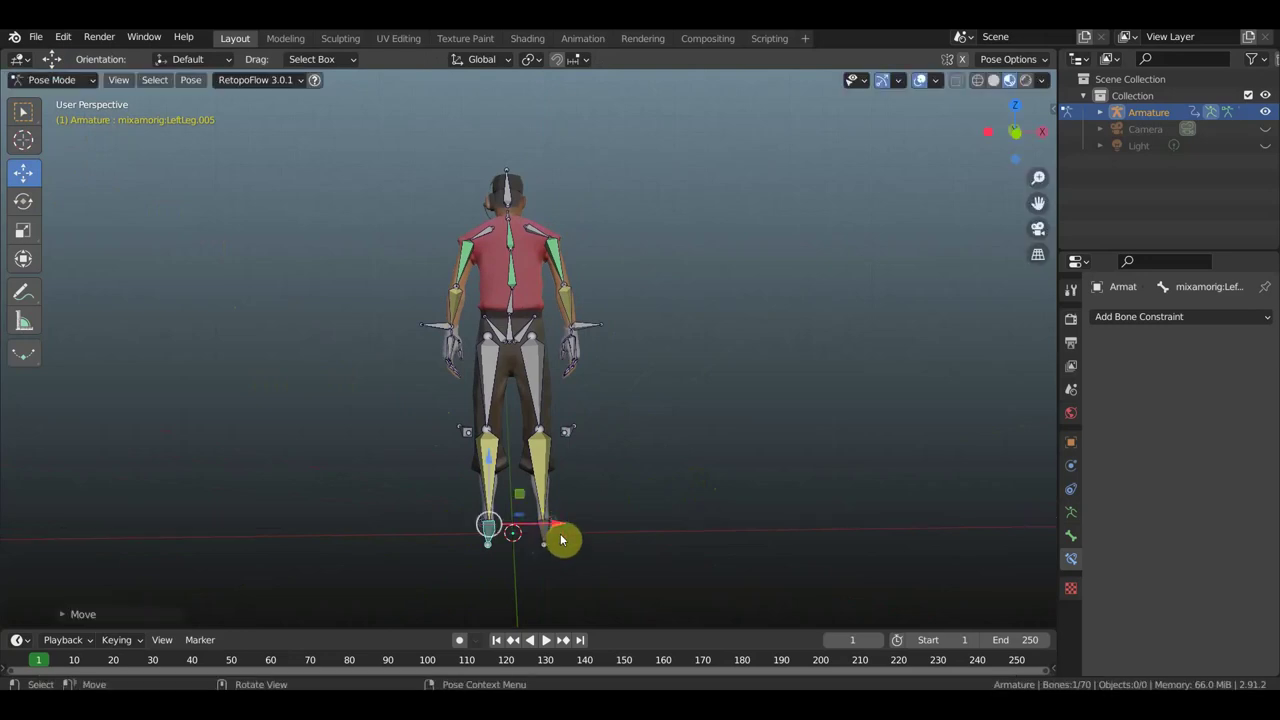
left_click(556, 536)
left_click_drag(607, 527, 591, 522)
Step: Check the foot positions from front and side views, then select the left forearm bone
mouse_move(746, 483)
middle_mouse_down()
mouse_move(340, 457)
mouse_move(389, 460)
middle_mouse_up()
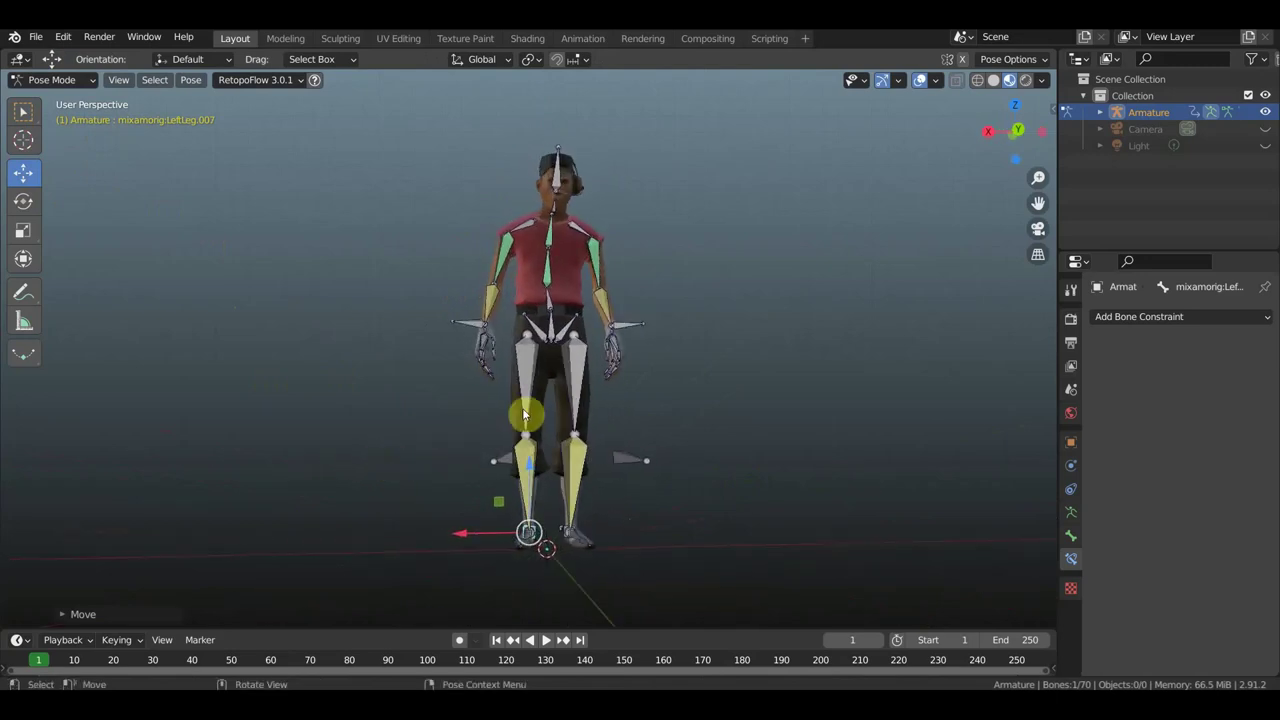
middle_click_drag(551, 447, 649, 451)
key("KP_3")
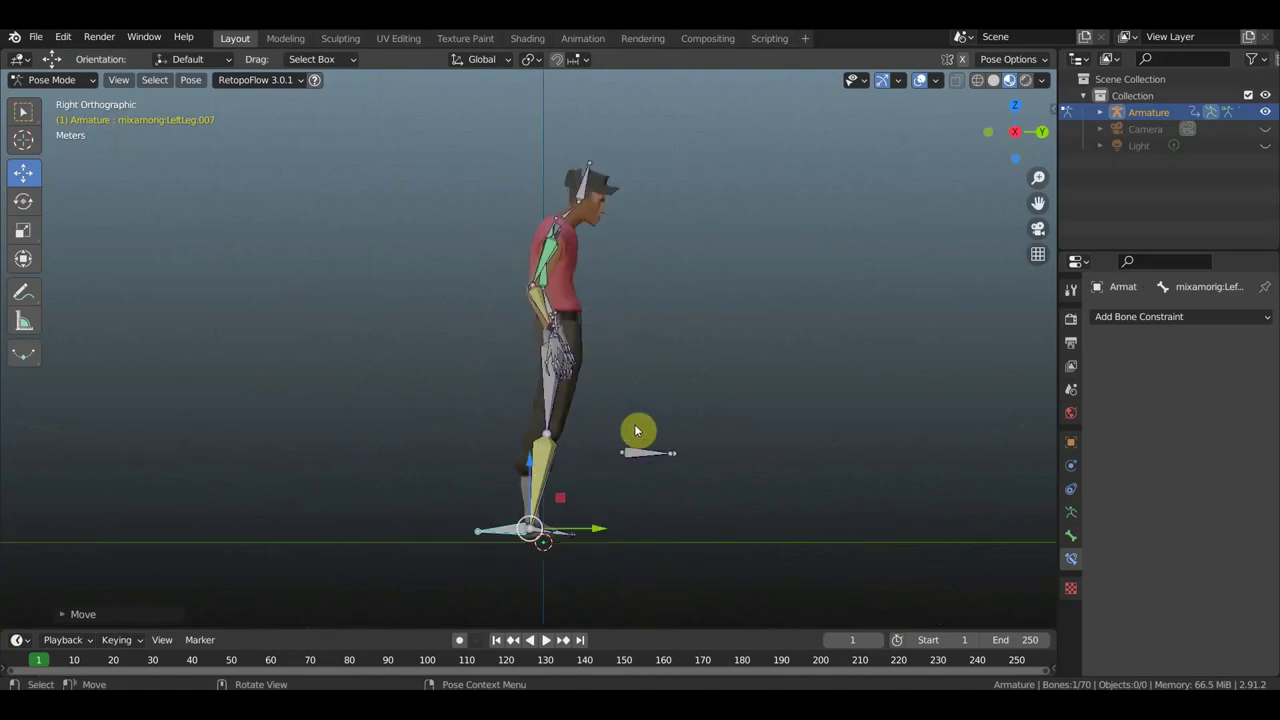
mouse_move(551, 318)
middle_mouse_down()
mouse_move(371, 320)
mouse_move(469, 331)
middle_mouse_up()
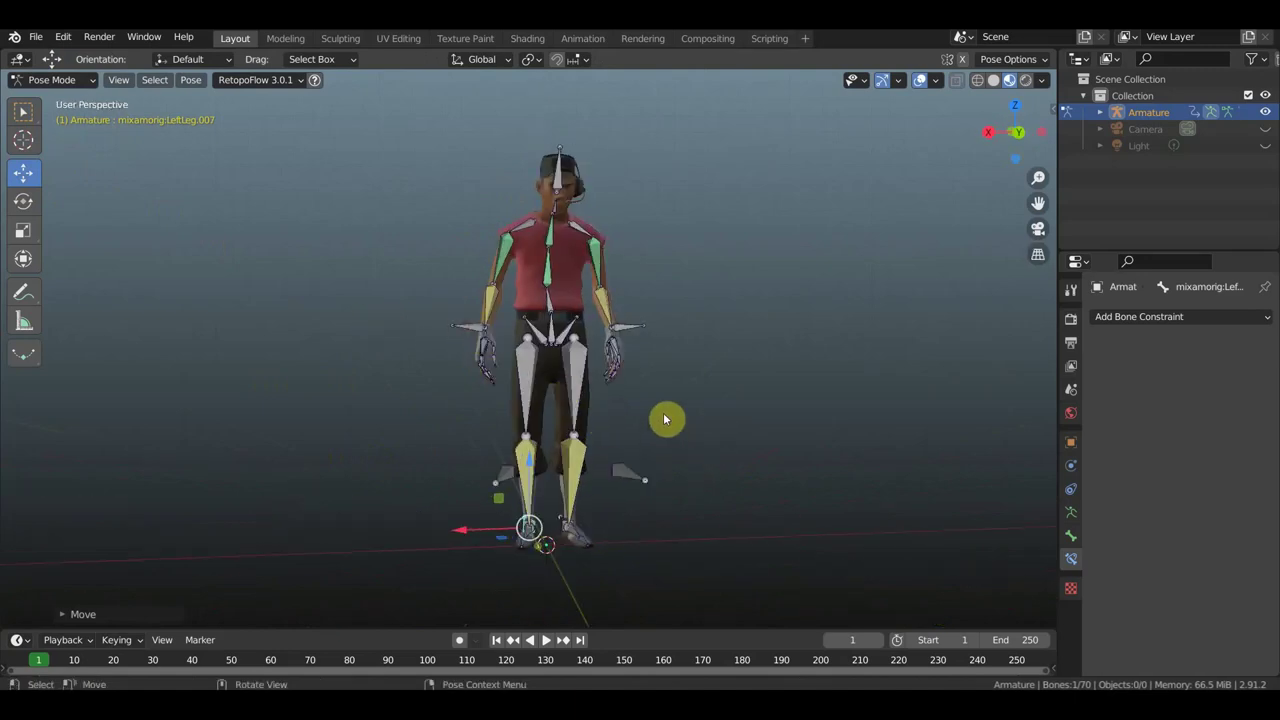
key("ctrl+z")
middle_click_drag(649, 414, 643, 408, "alt")
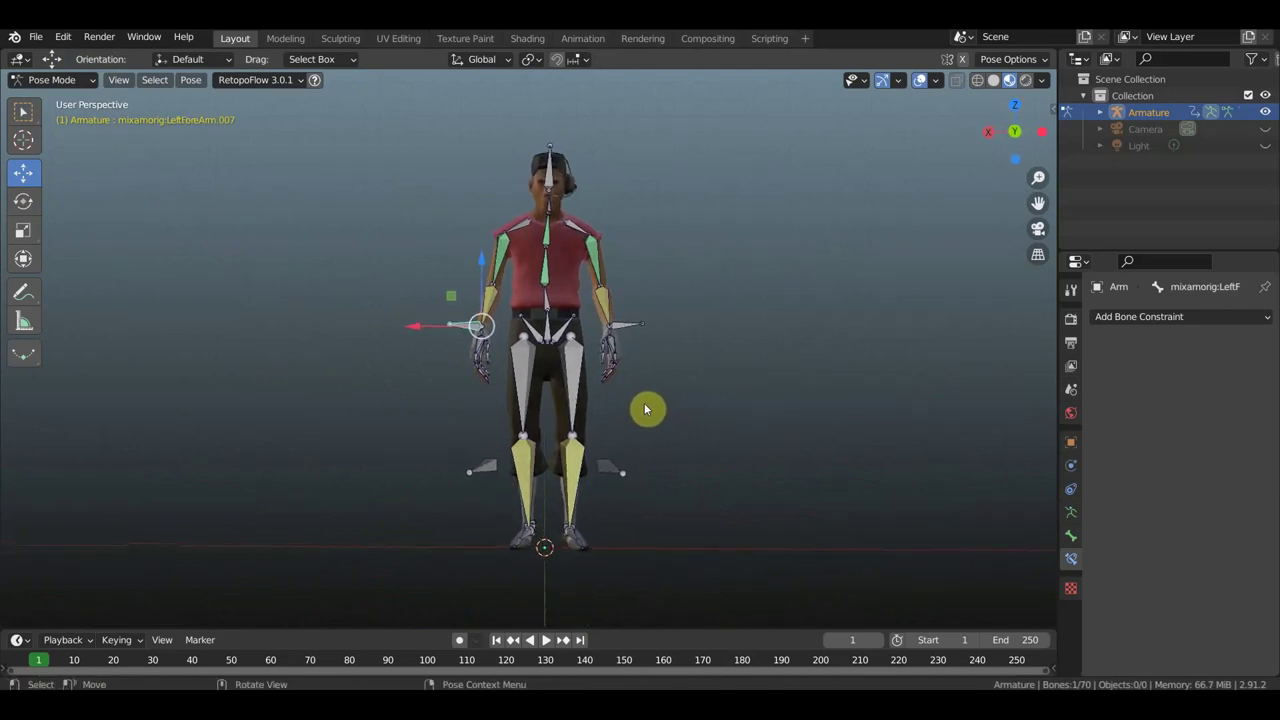
Step: Move the left forearm bone and hide the bone overlays to see the mesh
key("g")
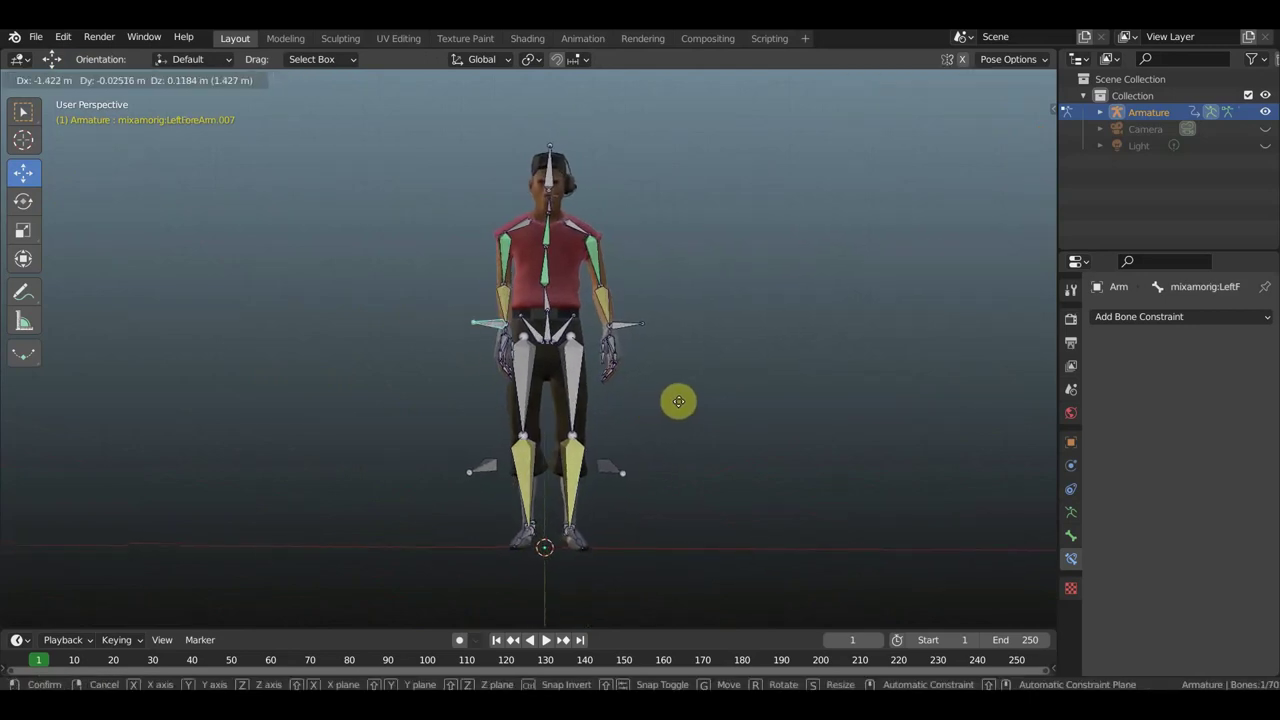
left_click(693, 399)
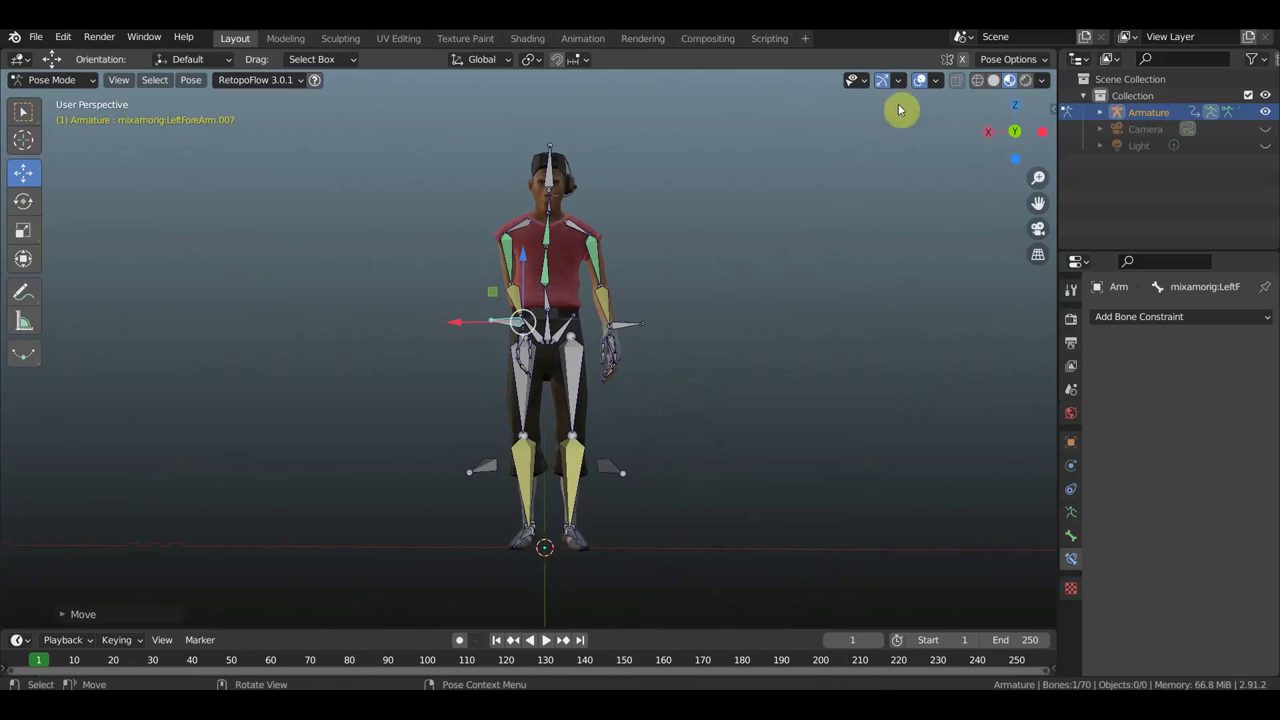
left_click(920, 82)
mouse_move(734, 457)
middle_mouse_down()
mouse_move(845, 487)
mouse_move(734, 471)
middle_mouse_up()
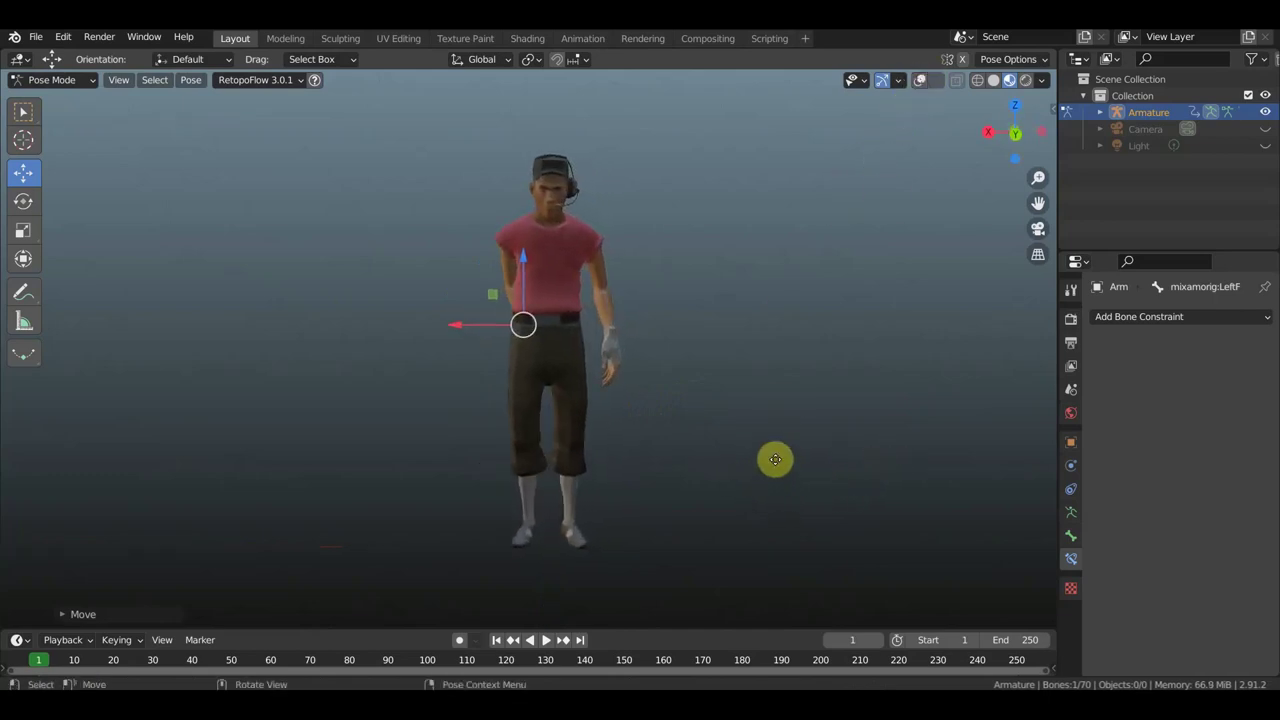
Step: Reposition and rotate the arm bone, checking from the side and from behind
key("g")
left_click(770, 462)
key("r")
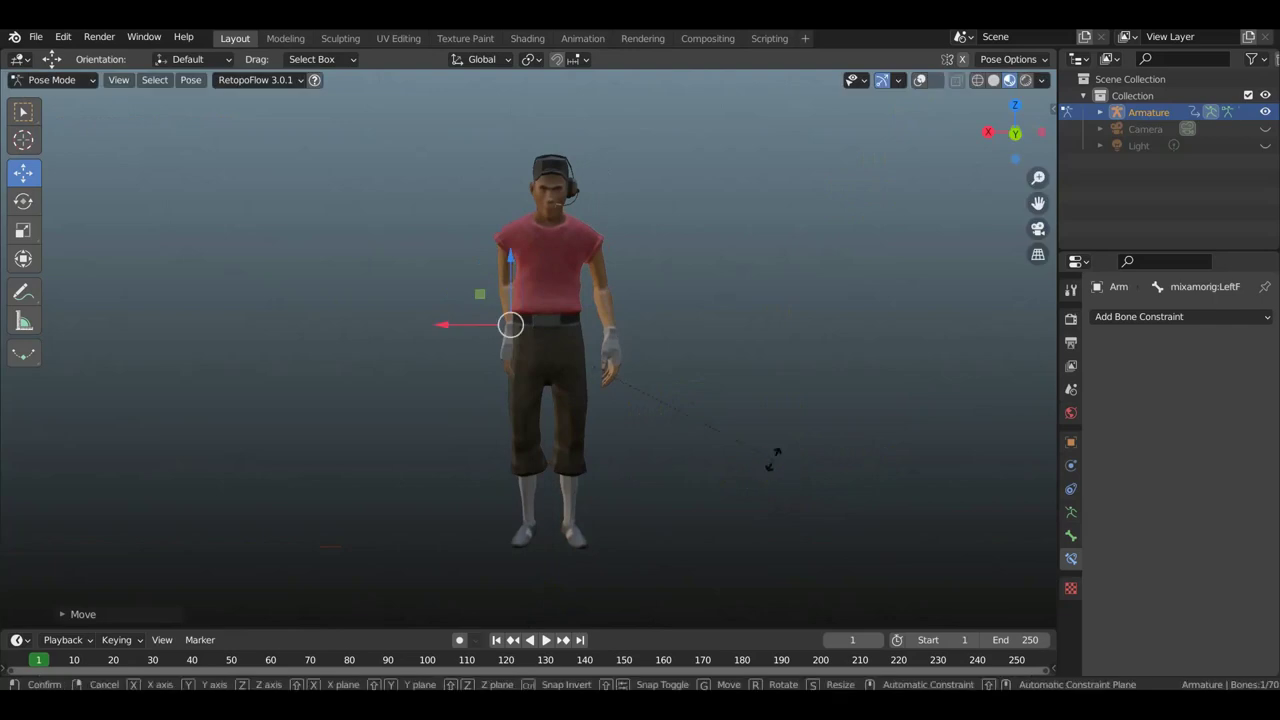
left_click(813, 378)
key("g")
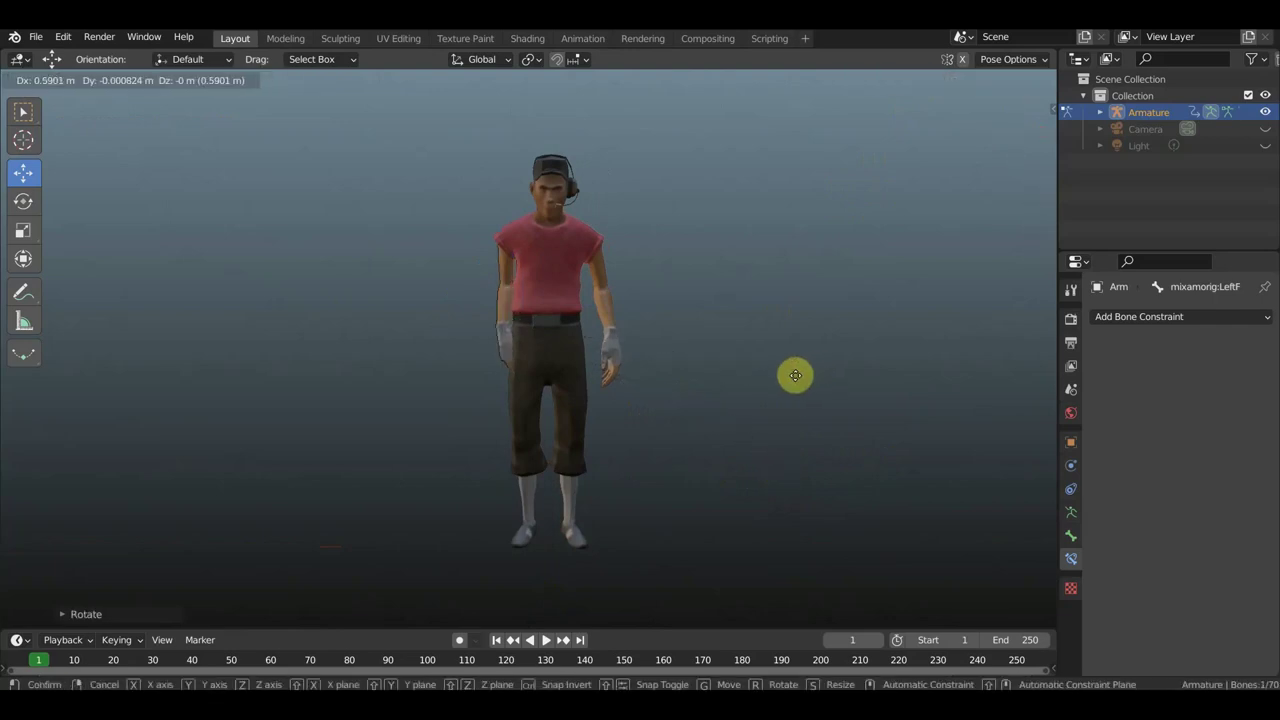
left_click(792, 376)
middle_click_drag(937, 396, 640, 413)
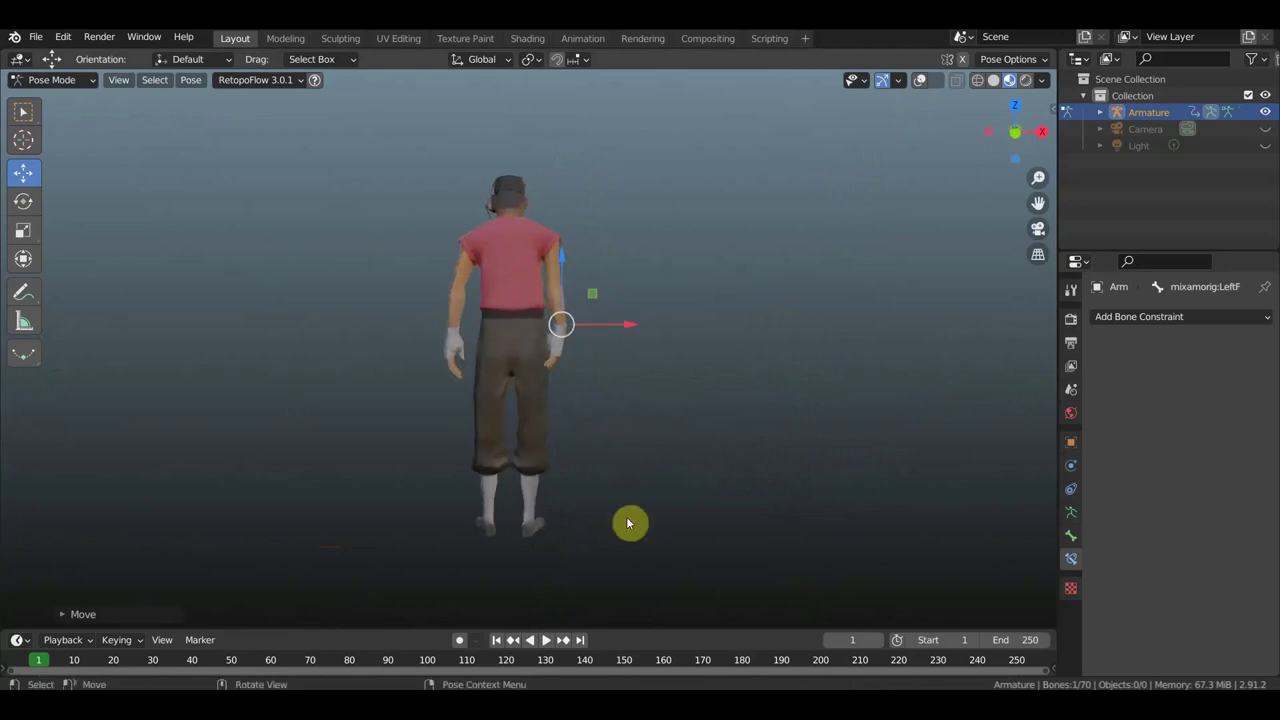
key("g")
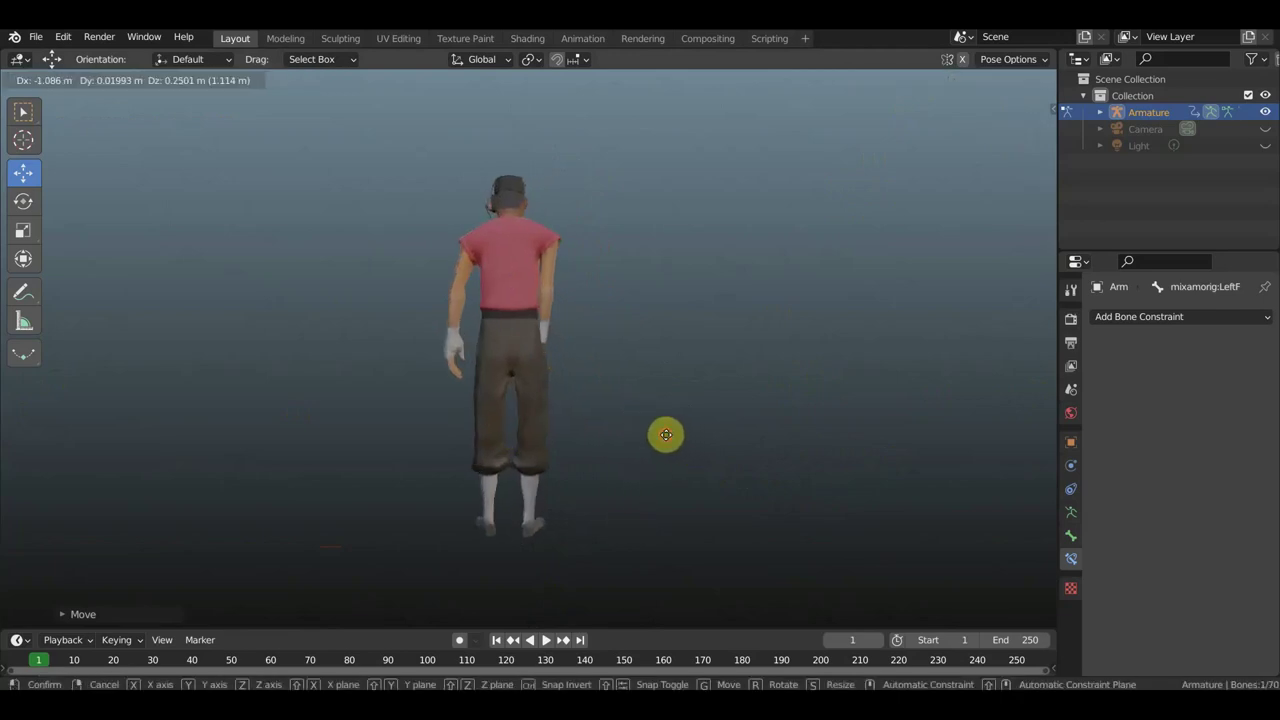
left_click(655, 435)
Step: Rotate the left forearm bone while looking straight down from above
middle_click_drag(594, 443, 379, 597)
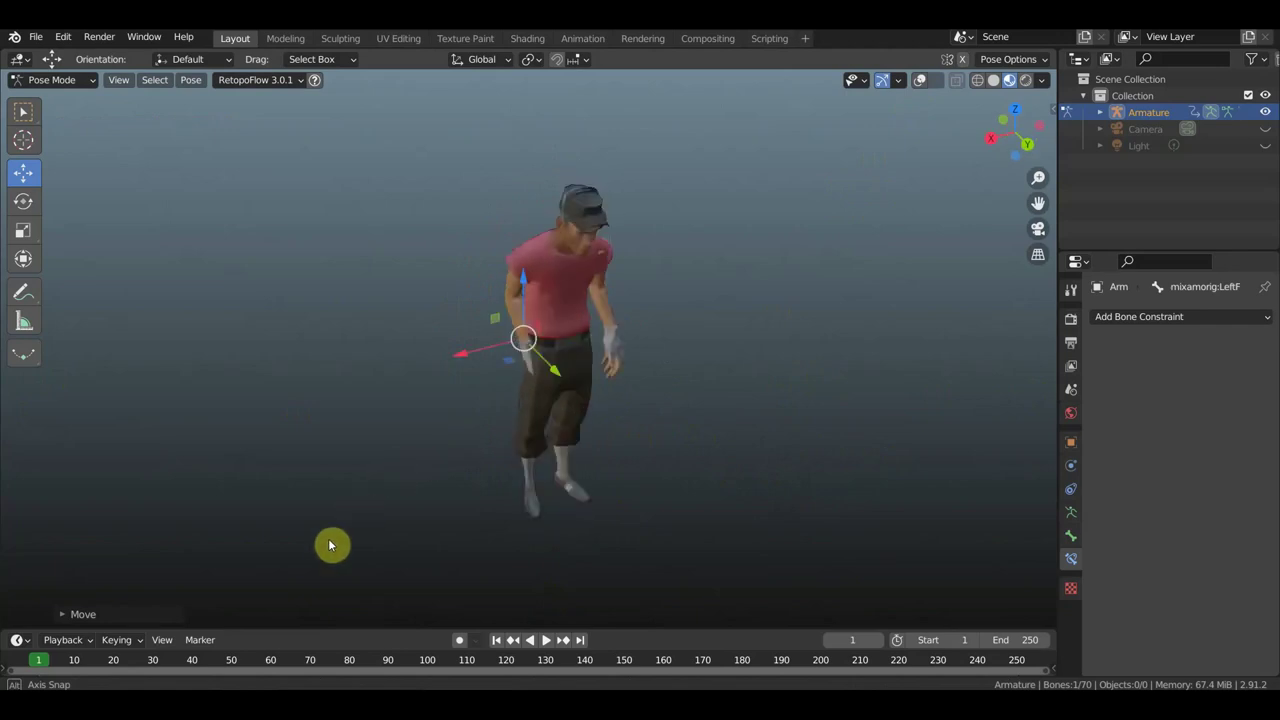
middle_click_drag(803, 432, 729, 457, "alt")
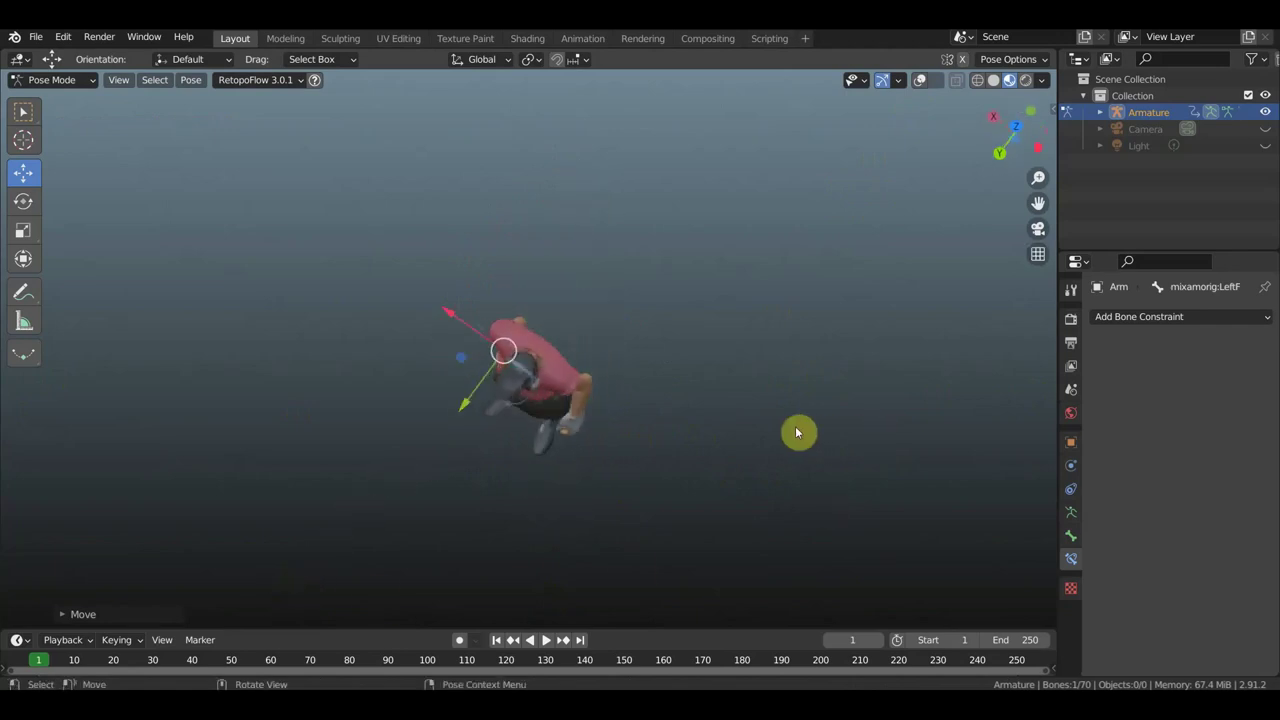
key("r")
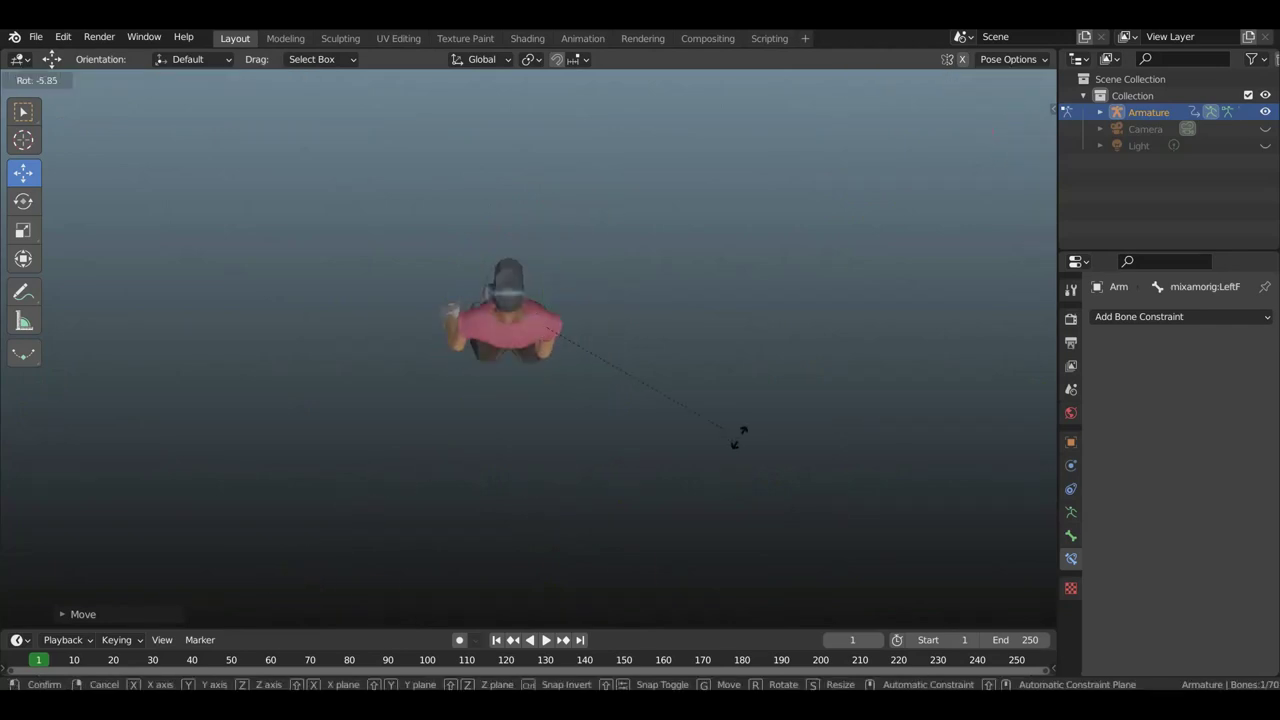
left_click(740, 405)
mouse_move(745, 408)
middle_mouse_down("alt")
mouse_move(540, 232)
mouse_move(552, 233)
middle_mouse_up("alt")
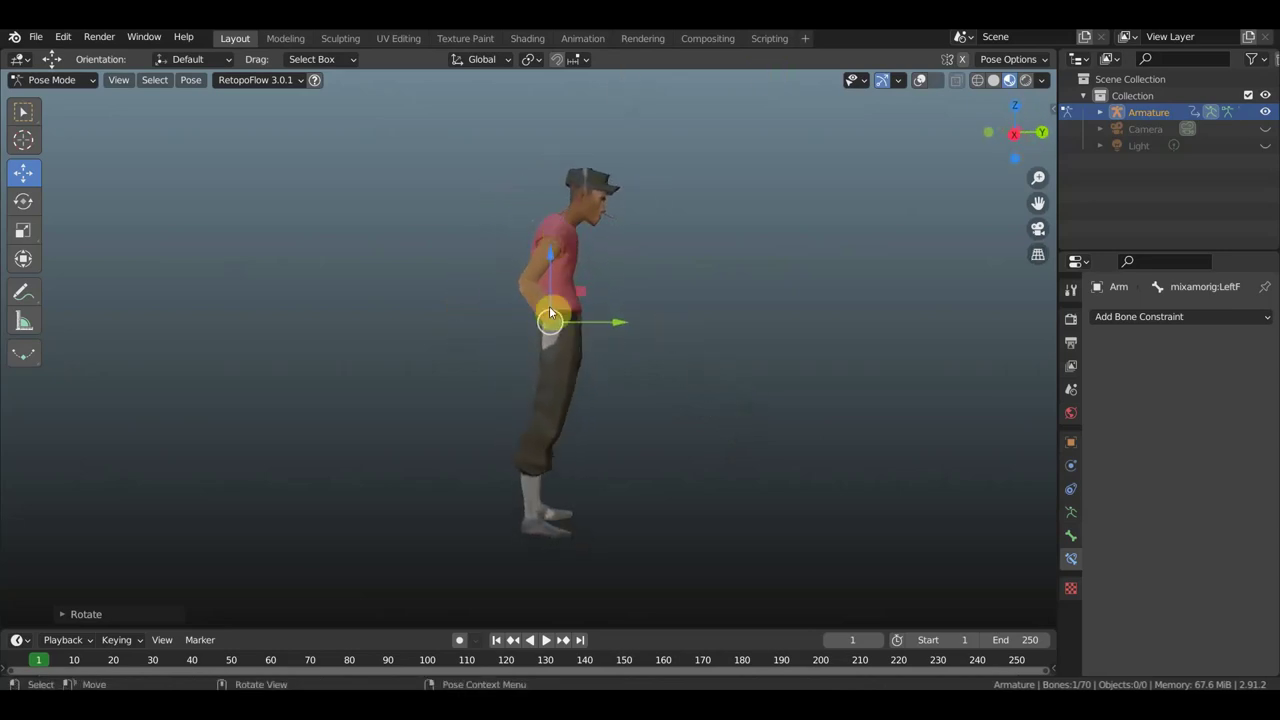
Step: Show the bones, select LeftArm, and rotate it from top view about -50°
left_click(918, 80)
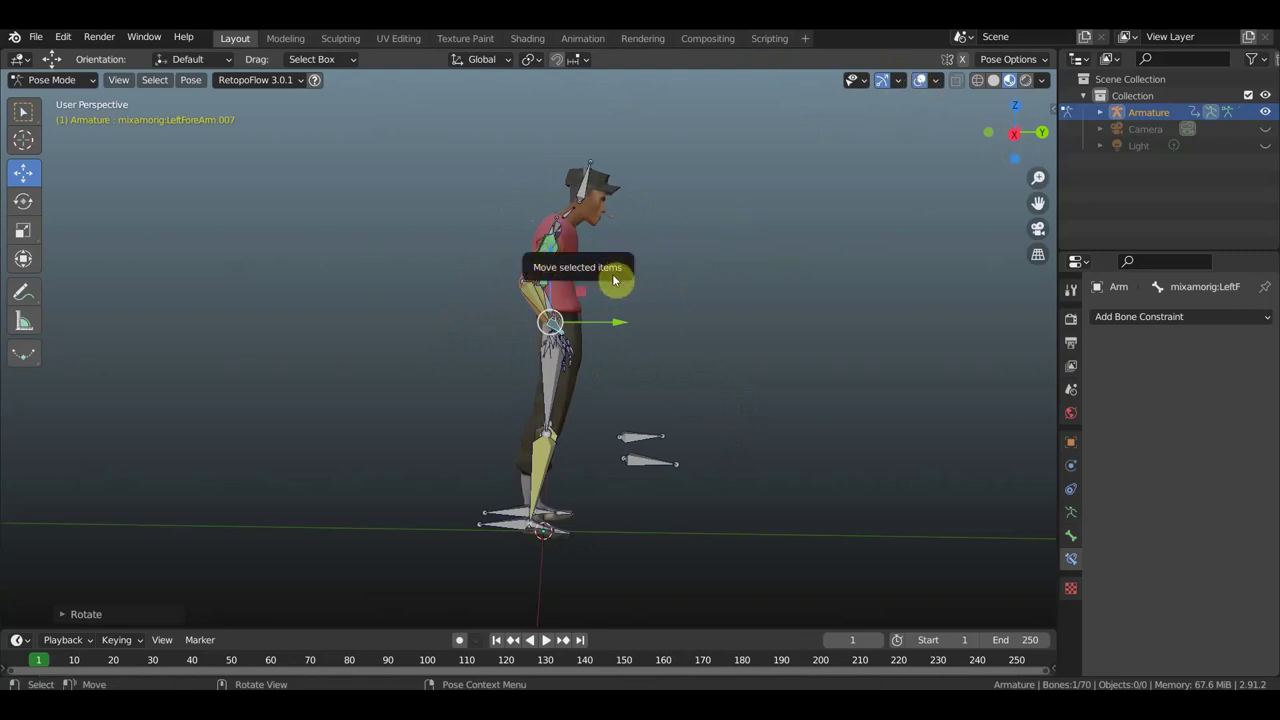
key("bracketleft")
key("KP_7")
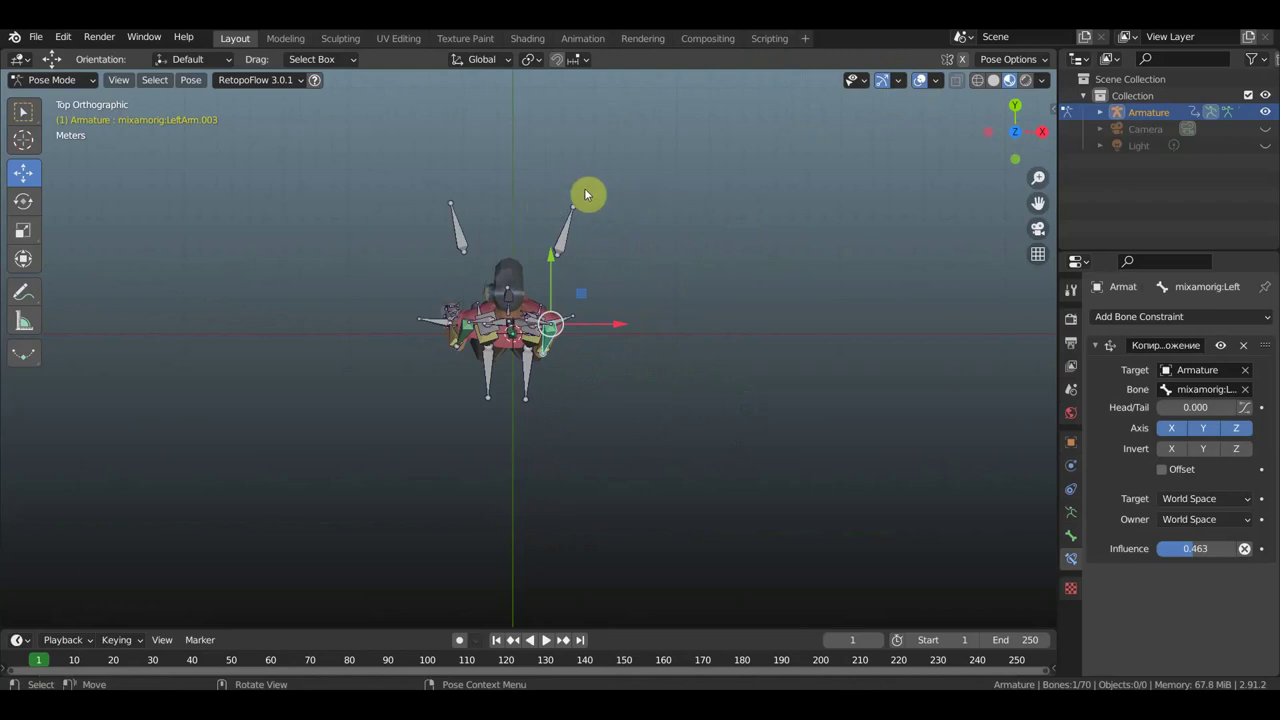
key("r")
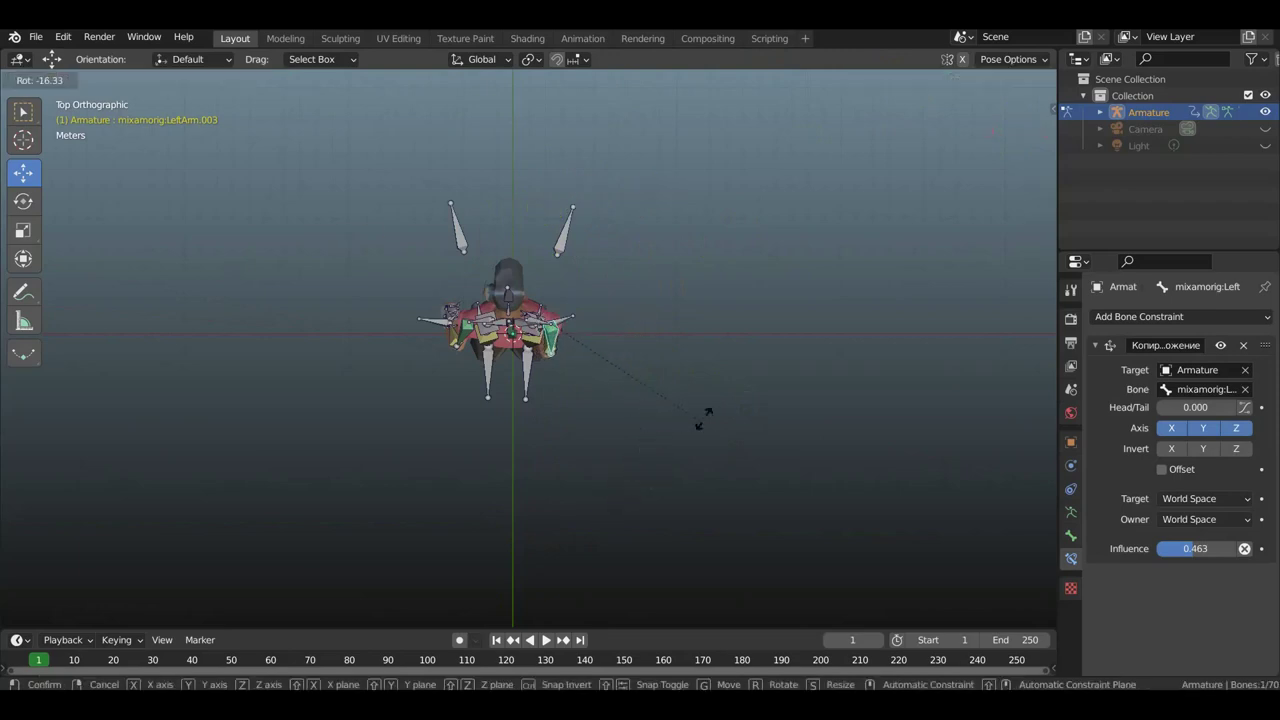
left_click(748, 320)
Step: From a three-quarter view, select the LeftForeArm.005 bone and switch to side view
middle_click_drag(751, 337, 377, 172)
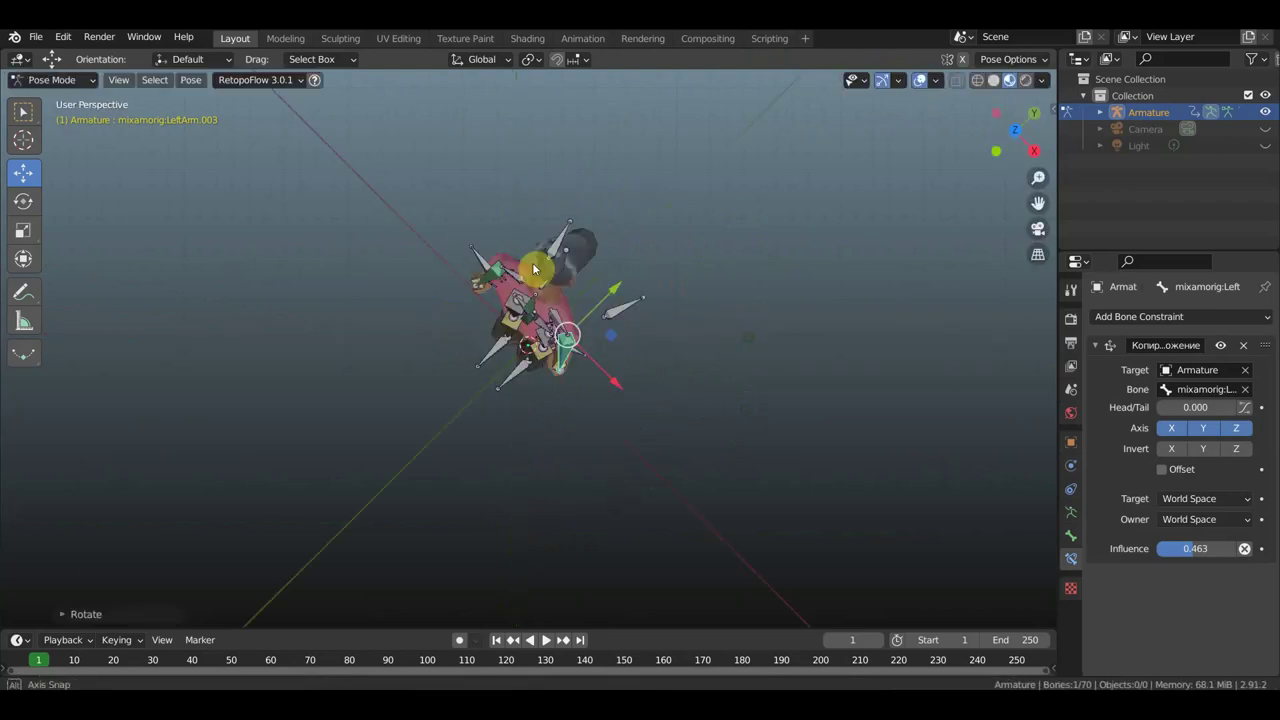
scroll(377, 174, "up", 3)
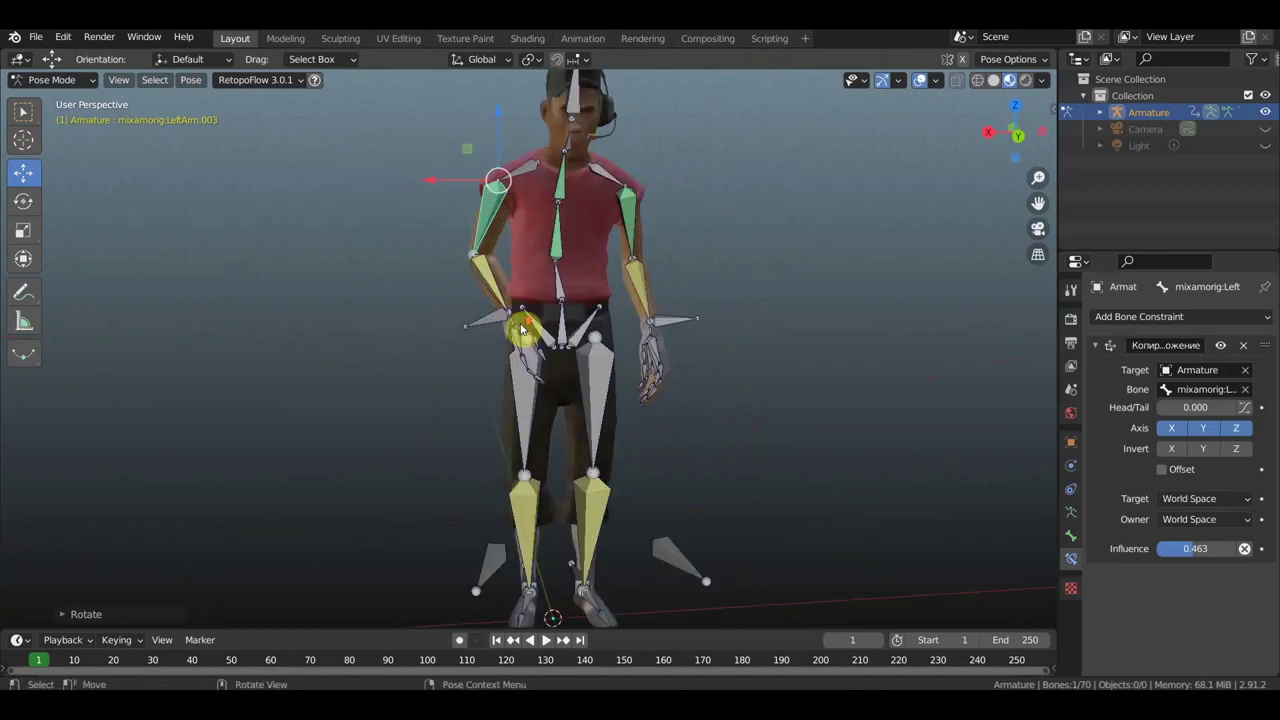
mouse_move(377, 174)
middle_mouse_down()
mouse_move(648, 320)
mouse_move(458, 248)
middle_mouse_up()
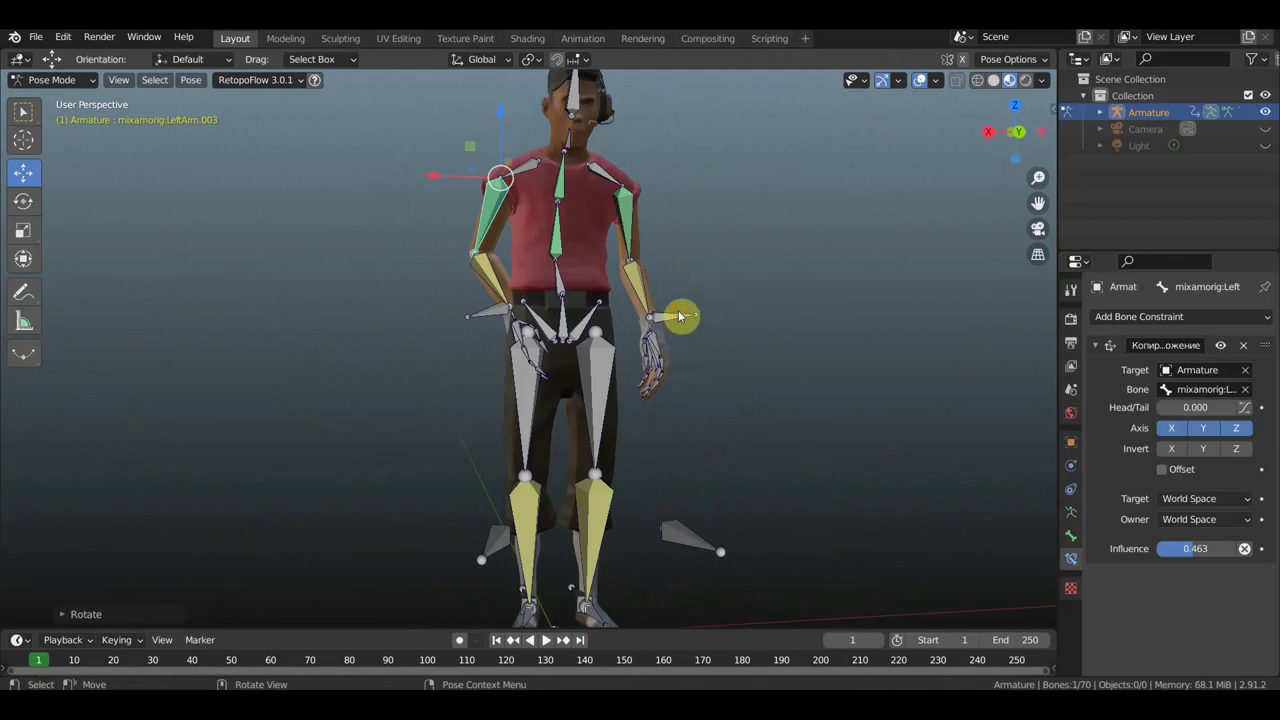
left_click(679, 316)
key("KP_3")
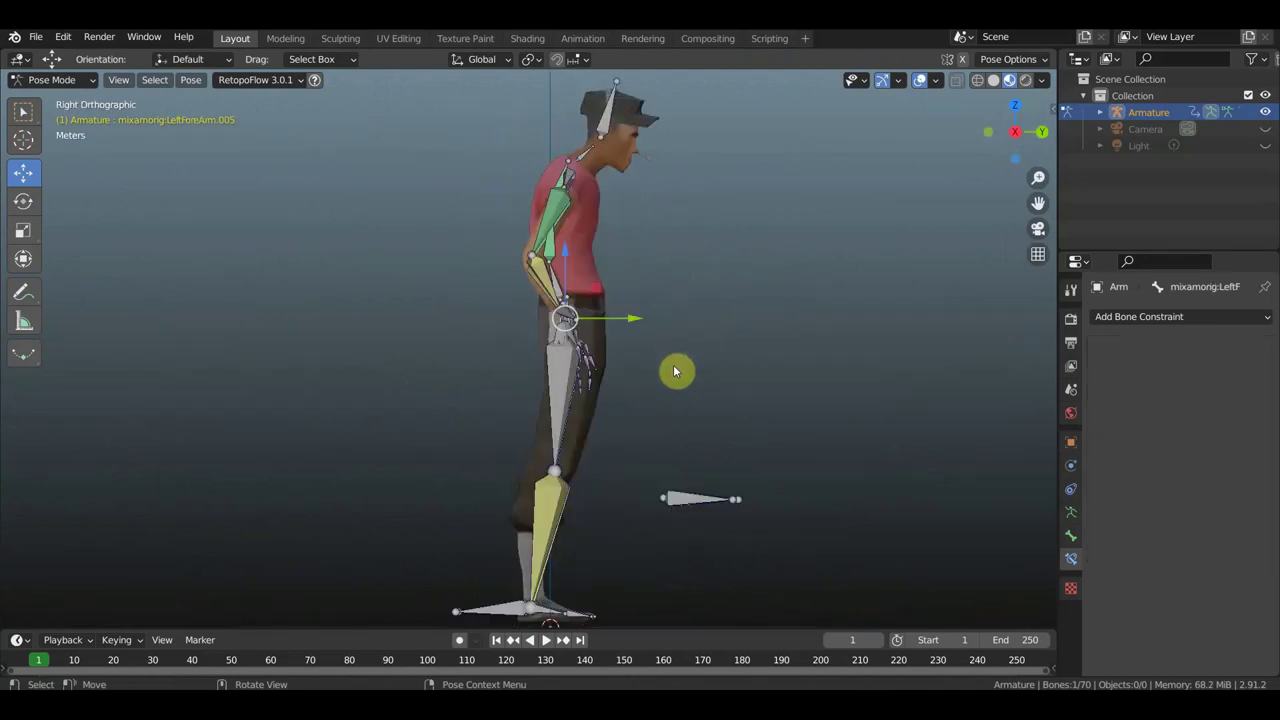
Step: Raise the left forearm with rotations in side view and from above
key("r")
left_click(800, 254)
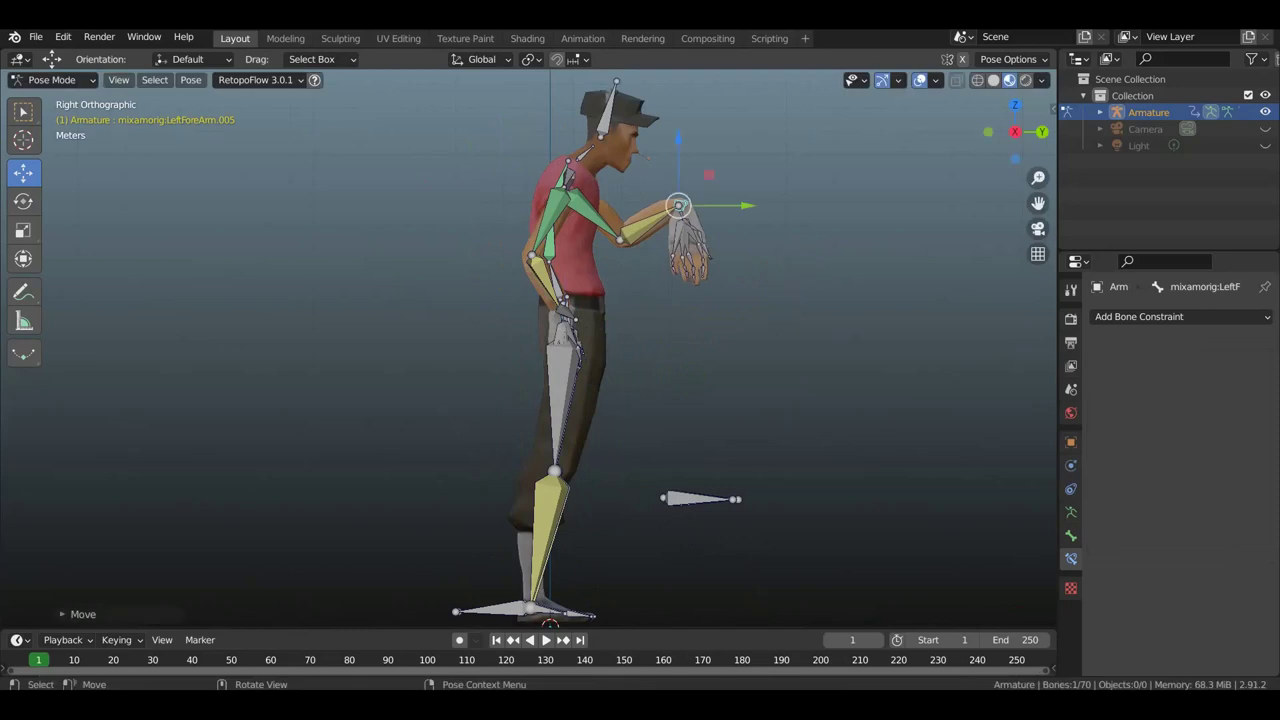
key("r")
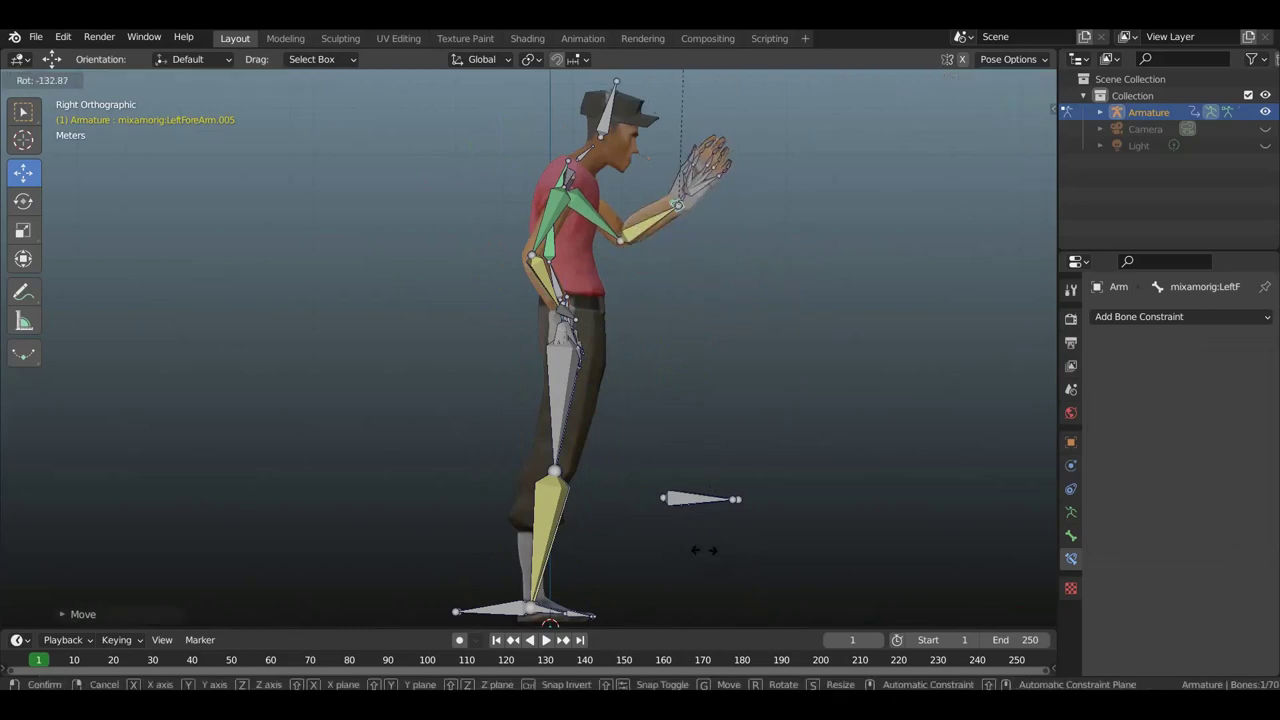
left_click(838, 617)
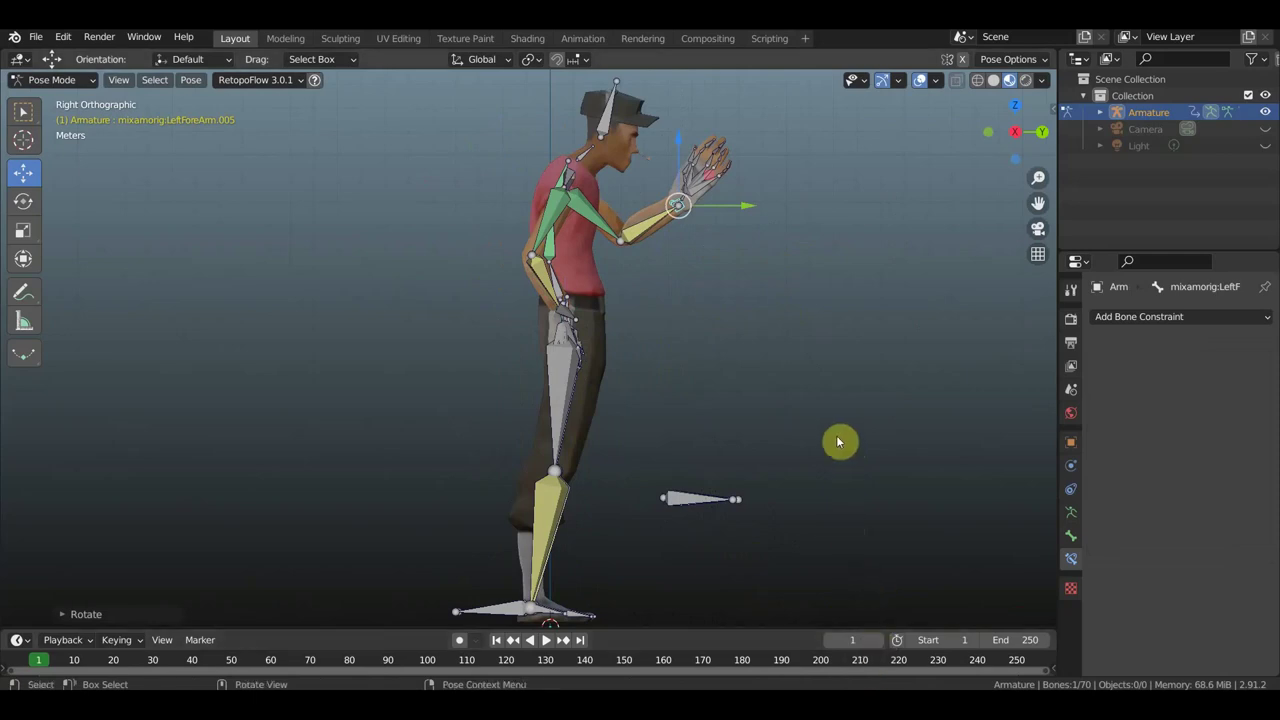
key("KP_7")
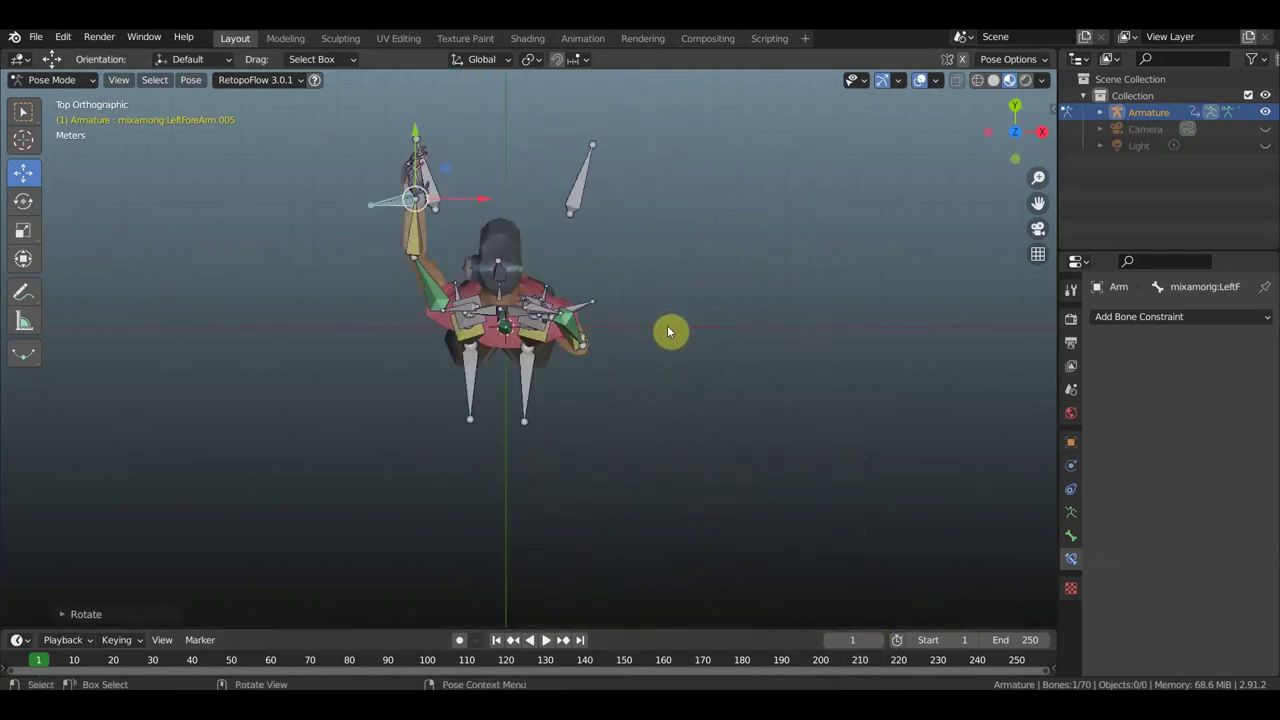
key("r")
left_click(440, 382)
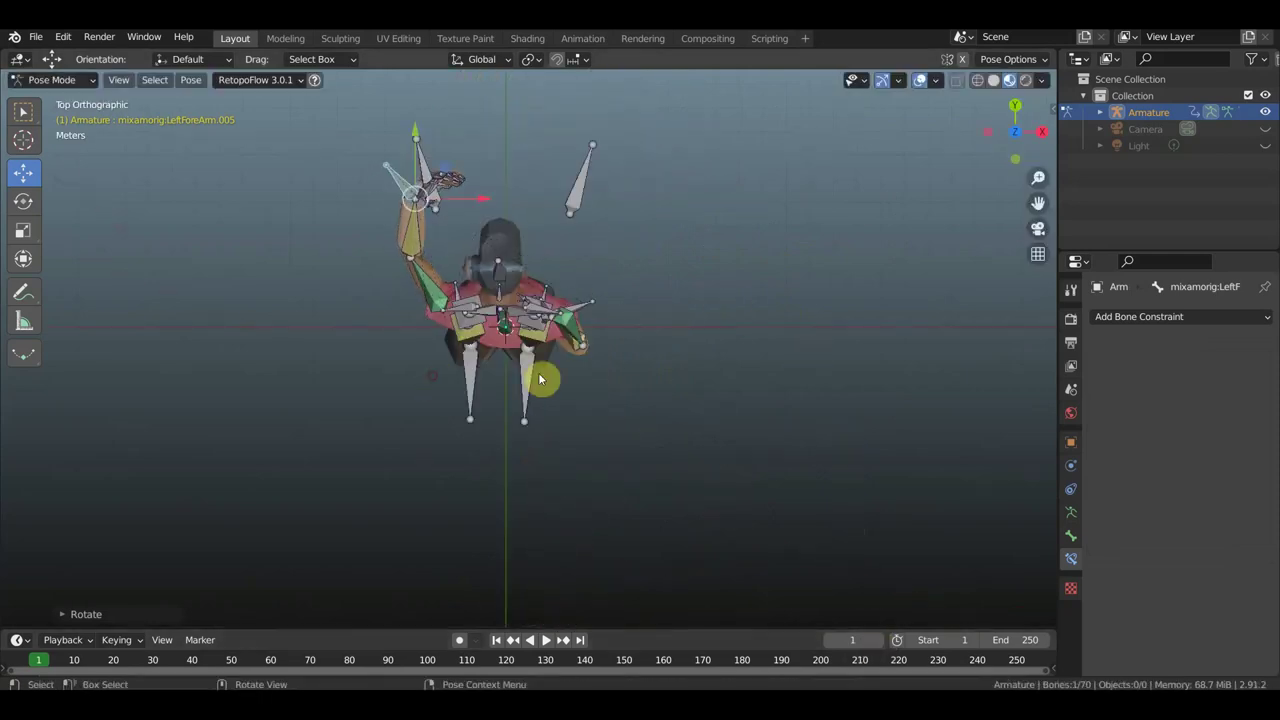
key("KP_3")
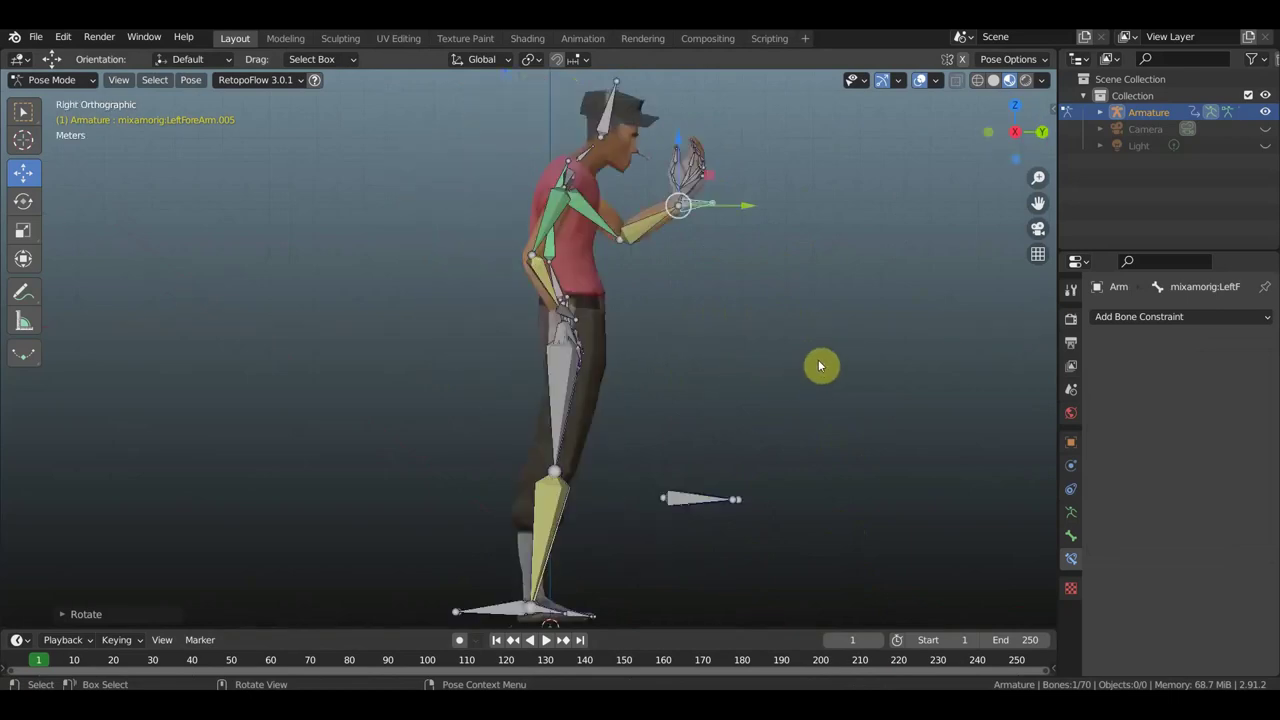
Step: Move and rotate the hand in side view until it rests at the cap brim
key("g")
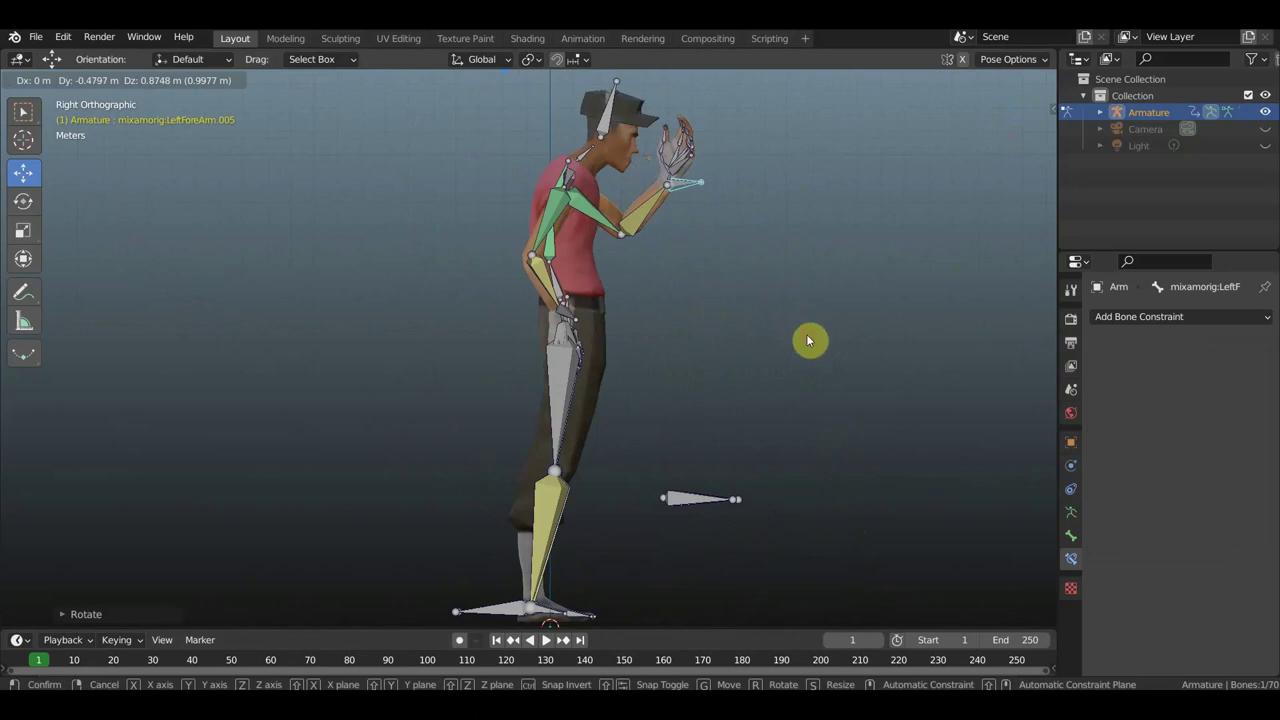
left_click(808, 341)
key("r")
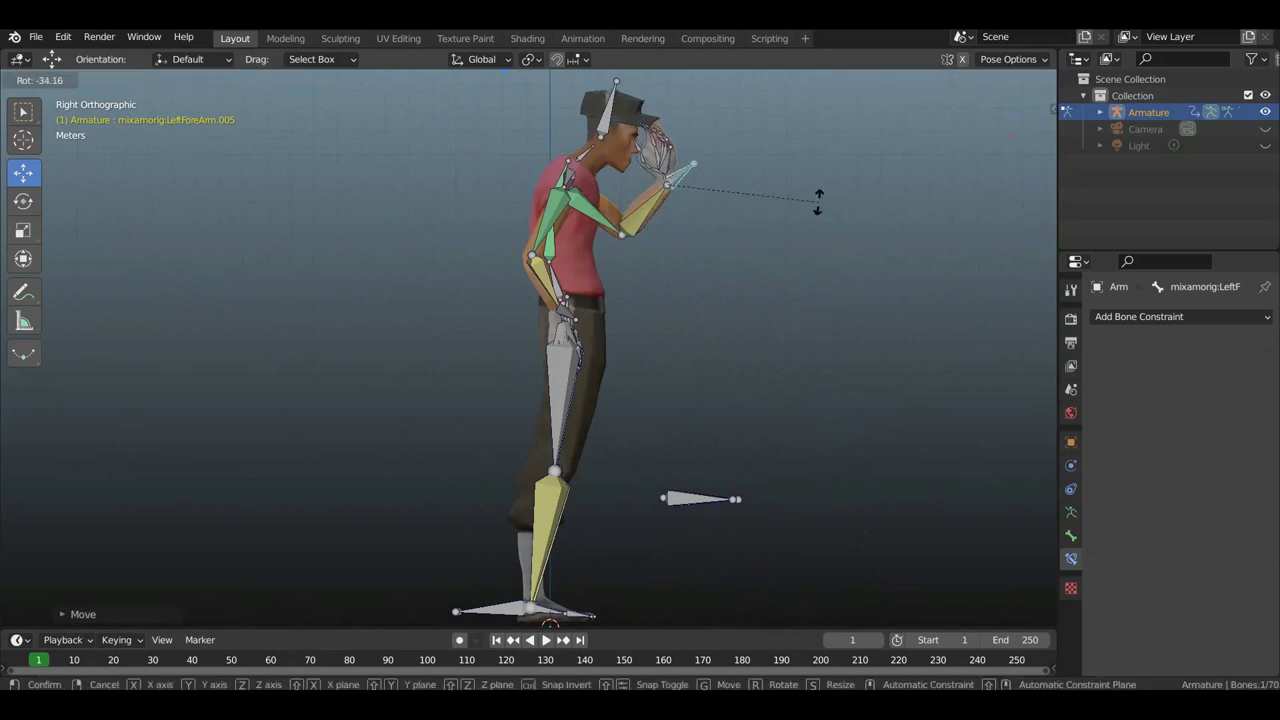
left_click(818, 207)
key("g")
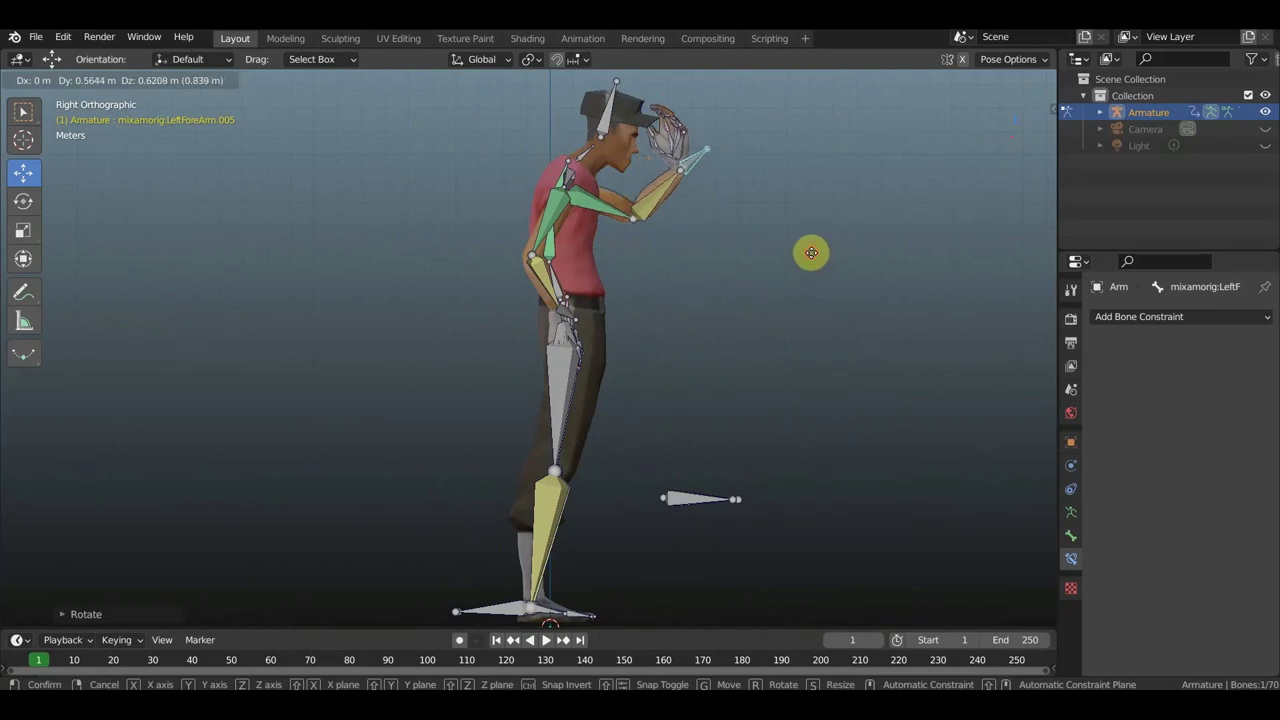
left_click(812, 258)
key("g")
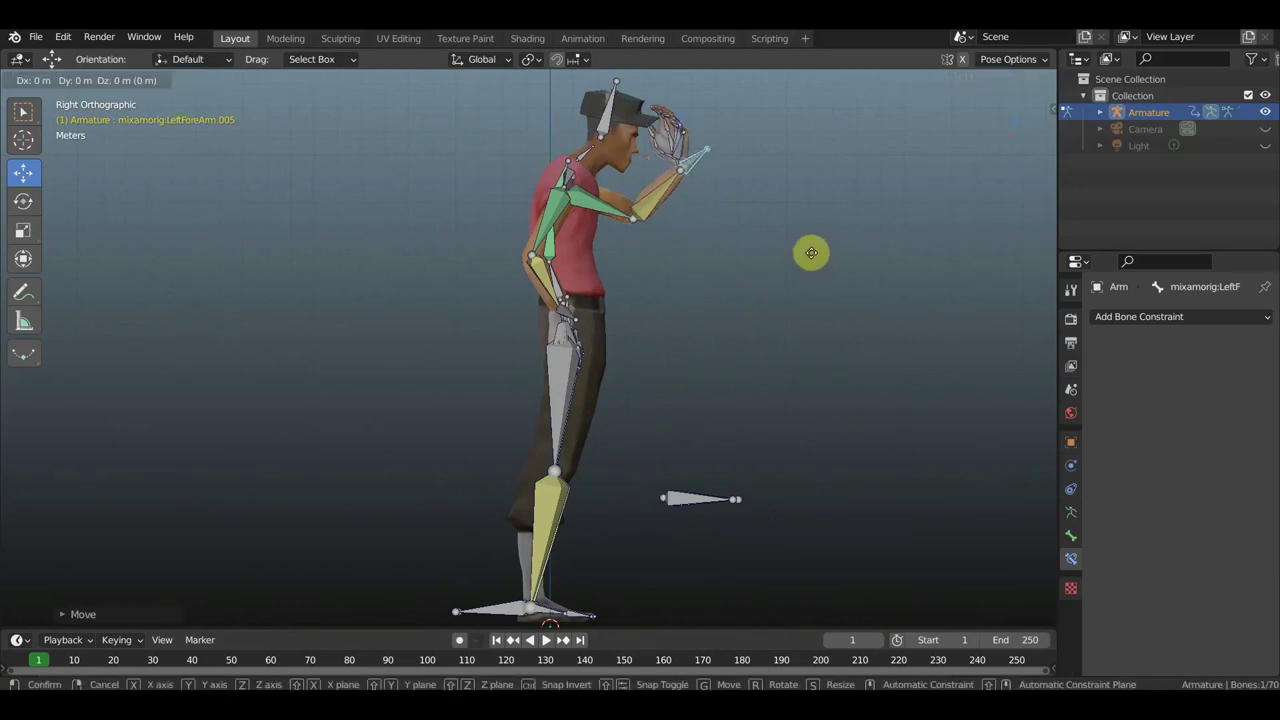
left_click(813, 259)
Step: Adjust the hand's sideways position from the front, then return to side view
middle_click_drag(886, 271, 654, 300)
mouse_move(717, 246)
middle_mouse_down()
mouse_move(746, 226)
mouse_move(685, 175)
middle_mouse_up()
key("g")
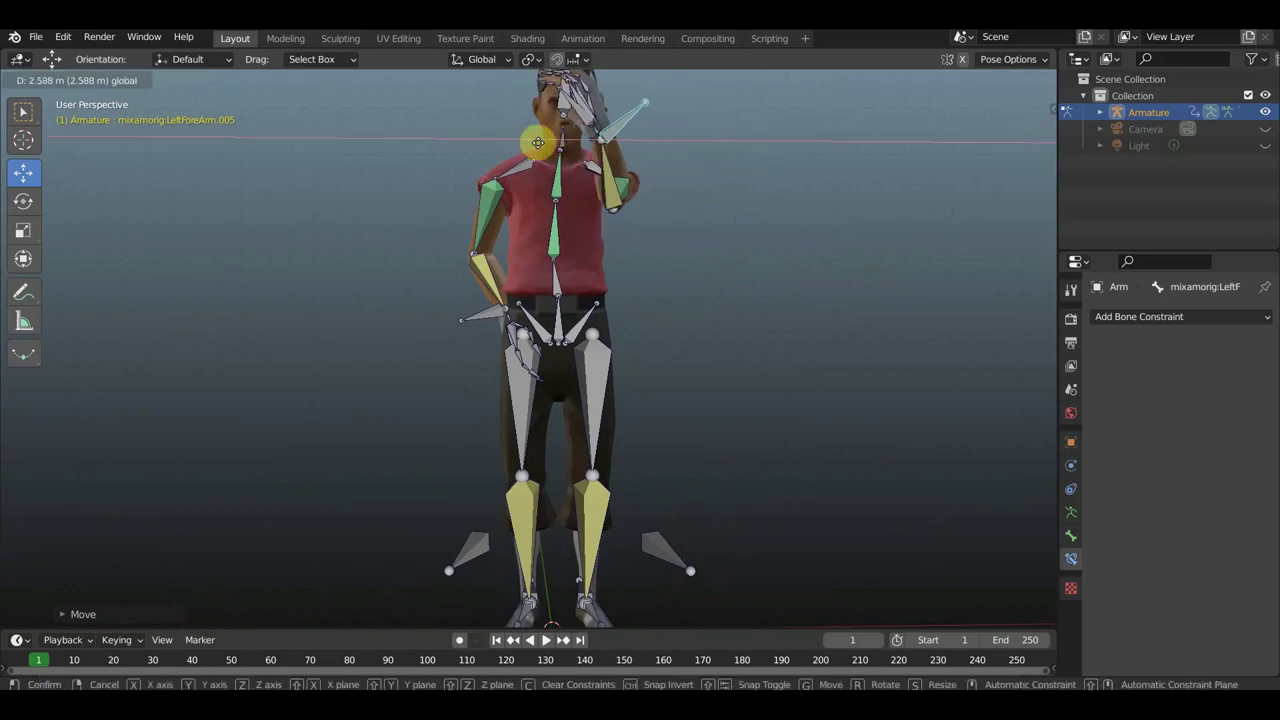
left_click(530, 143)
middle_click_drag(758, 174, 799, 276)
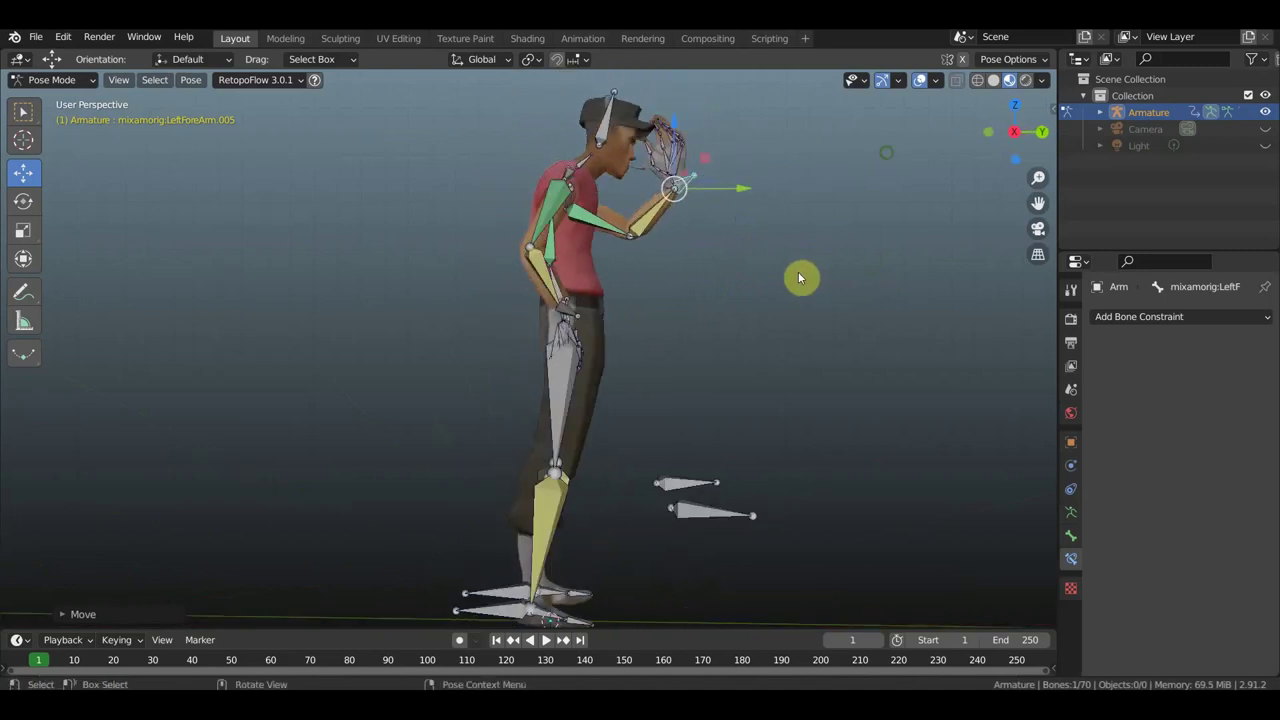
key("KP_3")
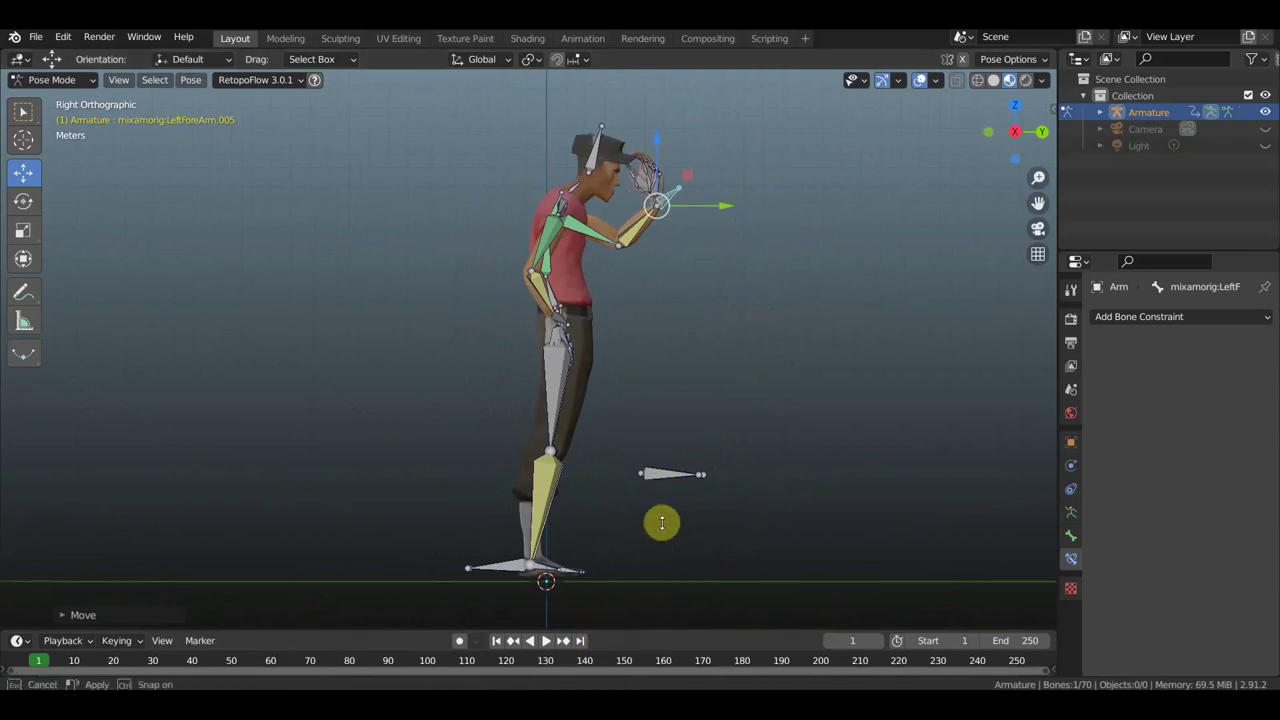
Step: Enlarge the timeline area and zoom and pan it to show frames about -35 to 50
left_click_drag(645, 630, 669, 489)
scroll(669, 563, "up", 2, "ctrl")
scroll(551, 591, "up", 4, "ctrl")
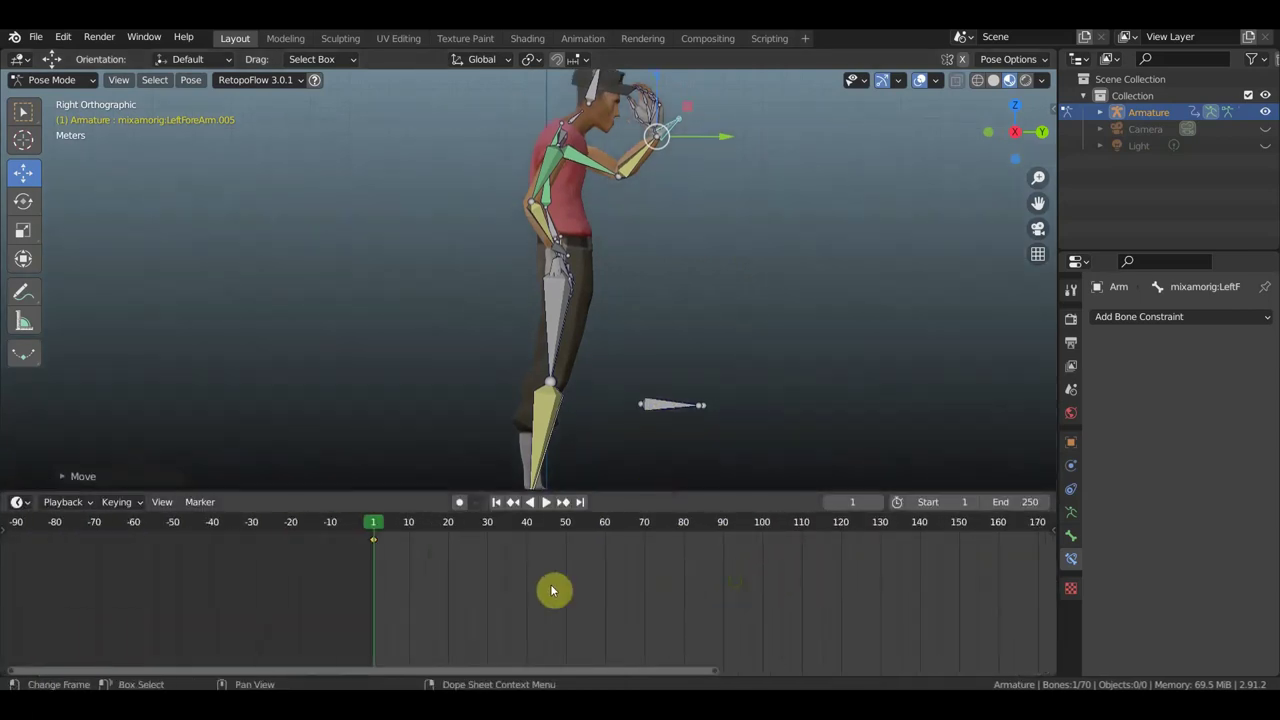
scroll(406, 590, "up", 2)
scroll(390, 590, "down", 3, "ctrl")
middle_click_drag(400, 591, 723, 663)
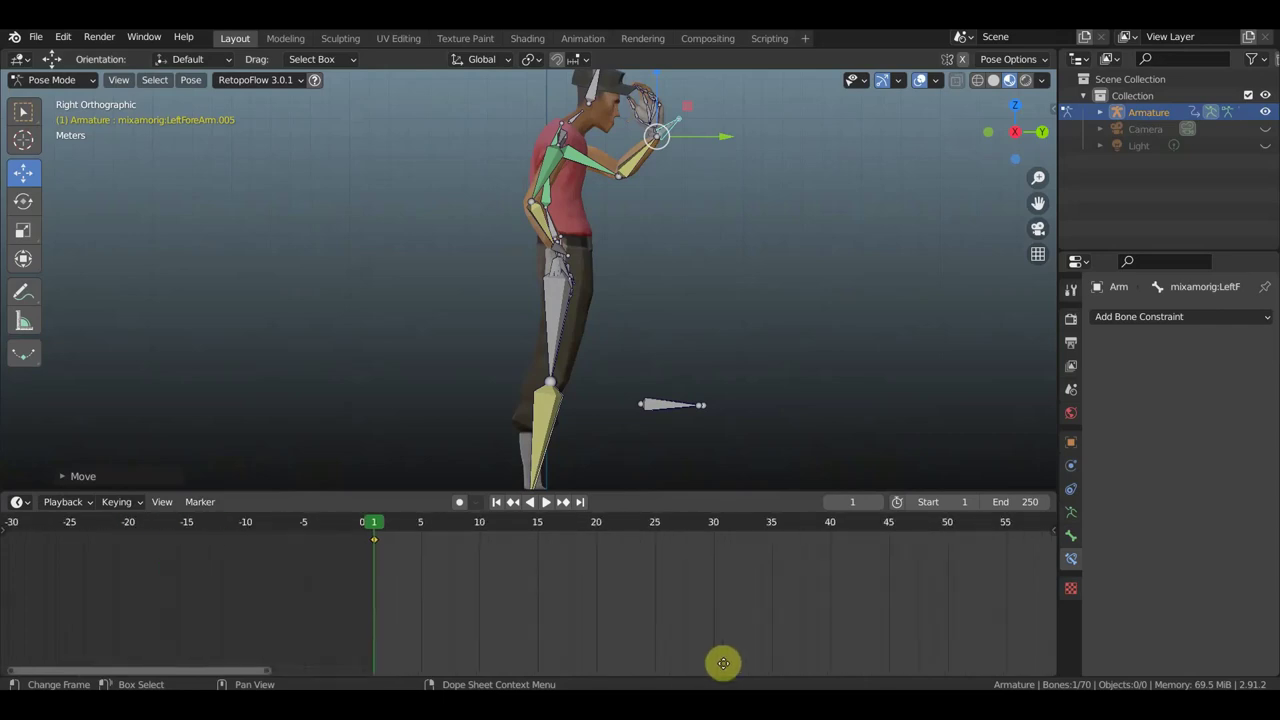
scroll(736, 665, "up", 2)
scroll(770, 412, "down", 2)
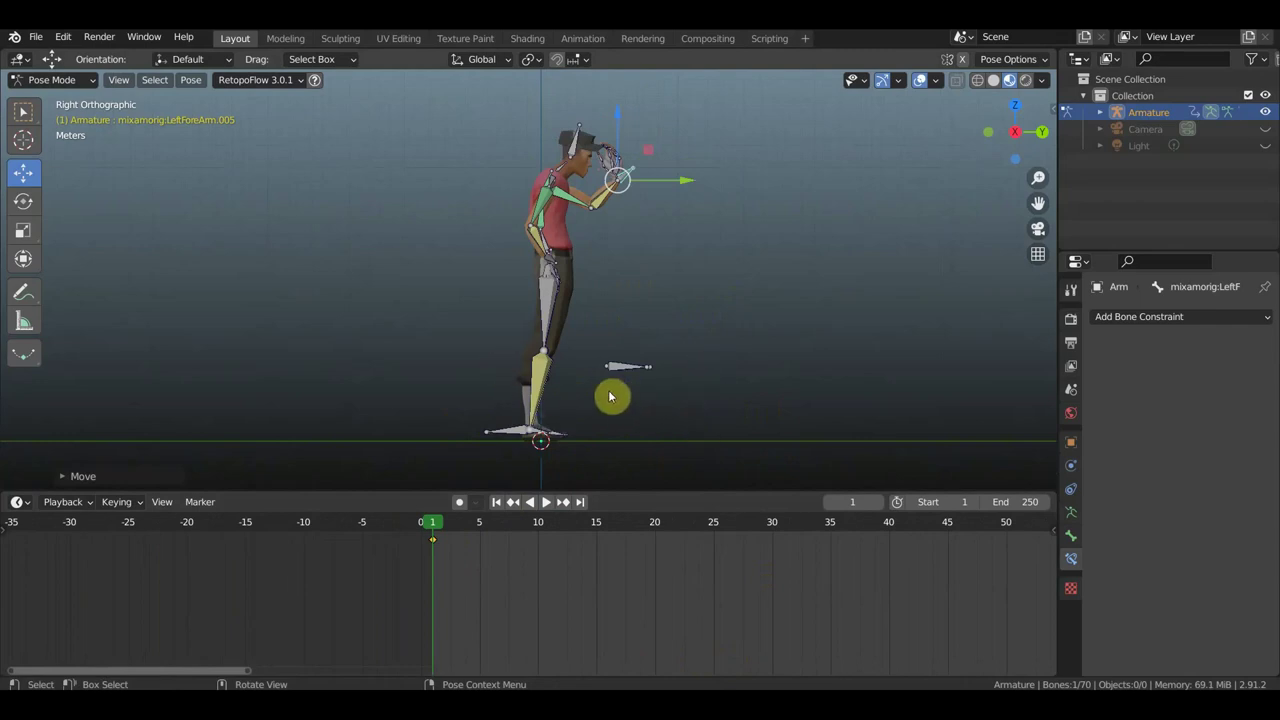
Step: Move the LeftLeg.007 foot bone forward into the stride and rotate the leg bone
left_click(509, 433)
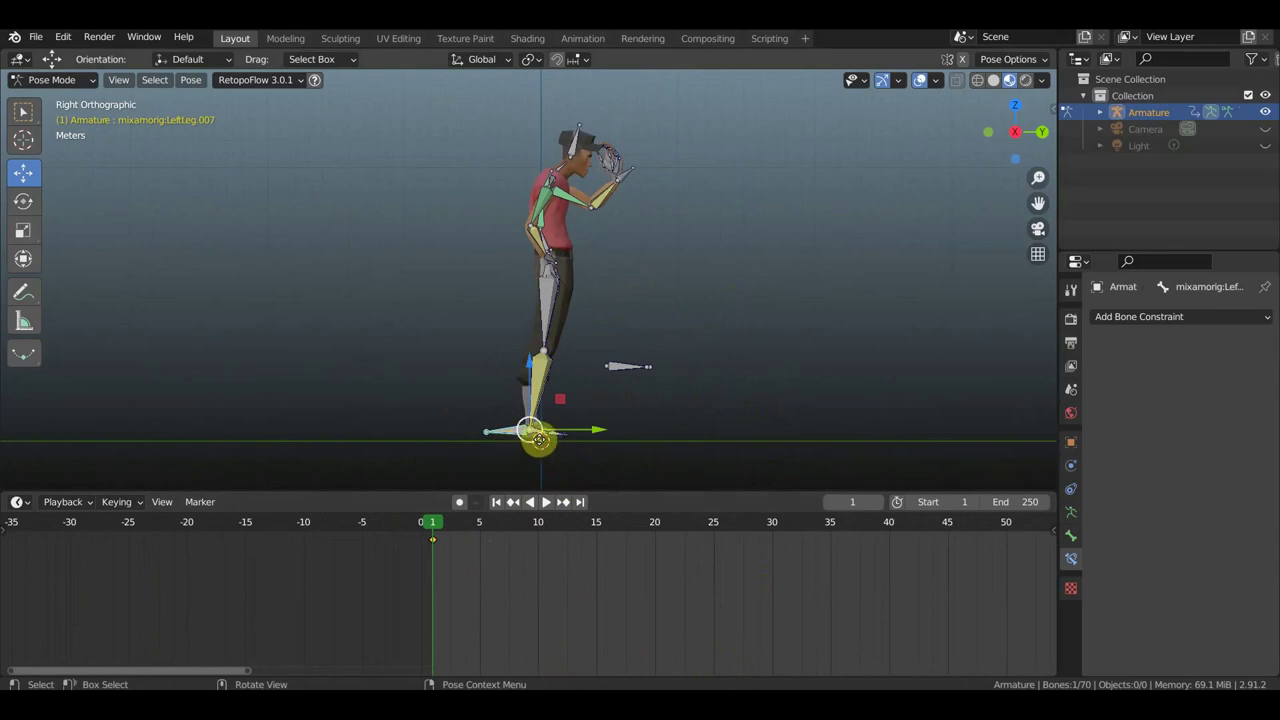
key("g")
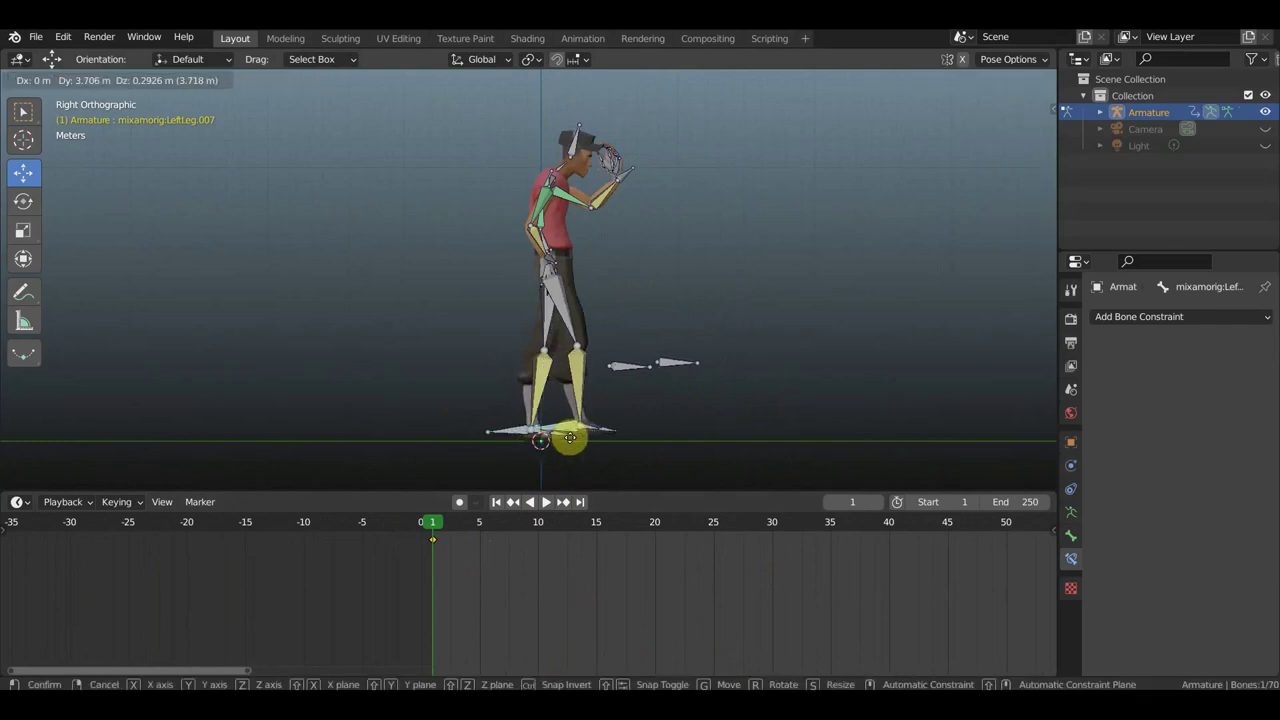
left_click(569, 432)
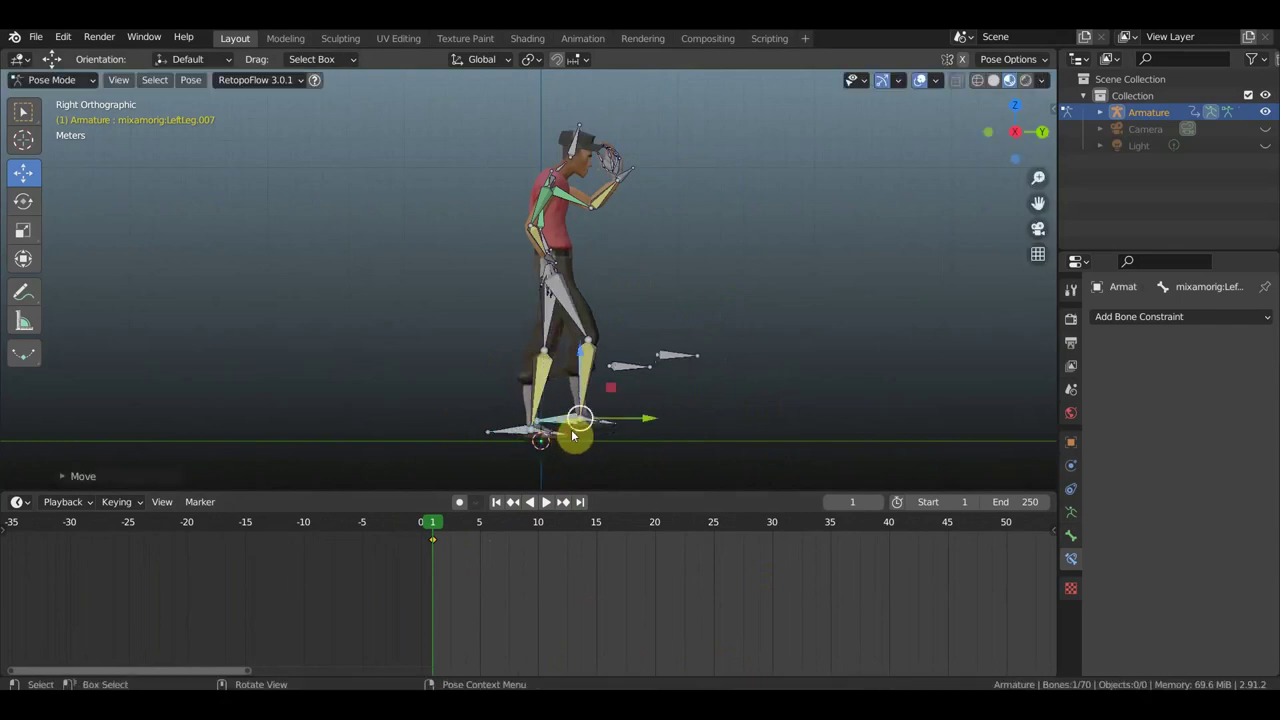
key("r")
left_click(663, 463)
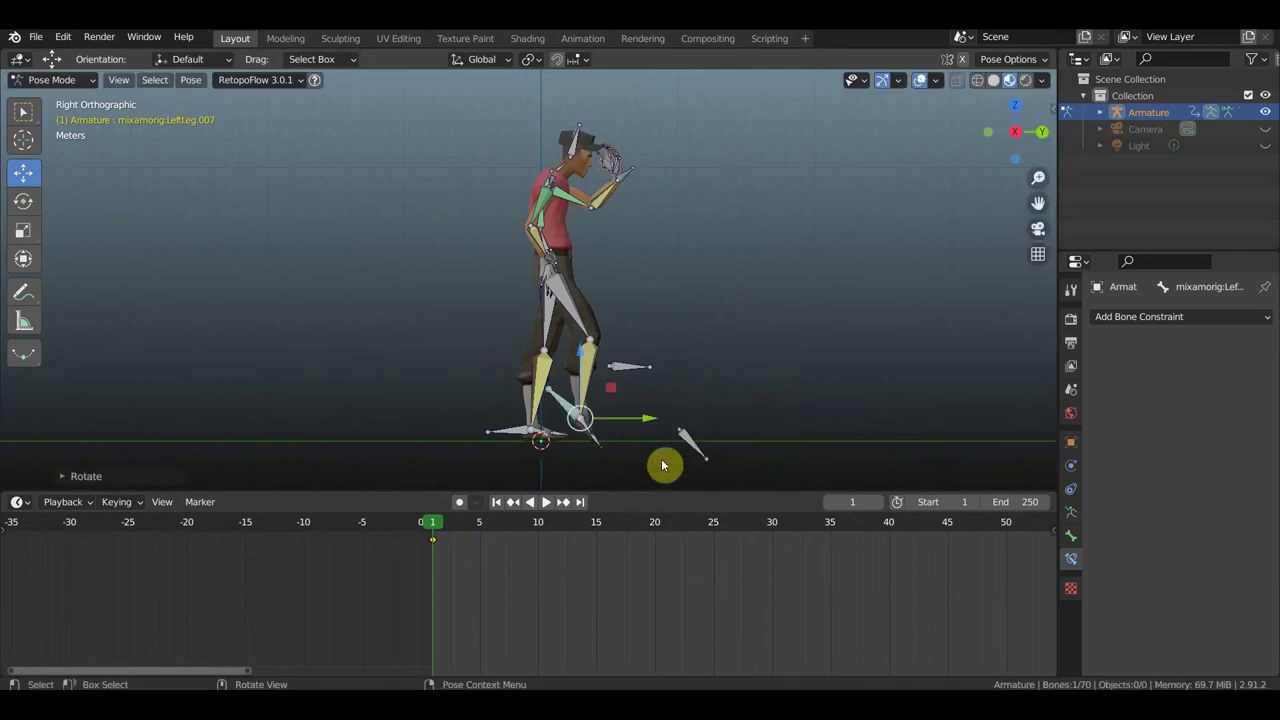
scroll(663, 463, "up", 1)
scroll(690, 450, "up", 1)
scroll(712, 298, "up", 2)
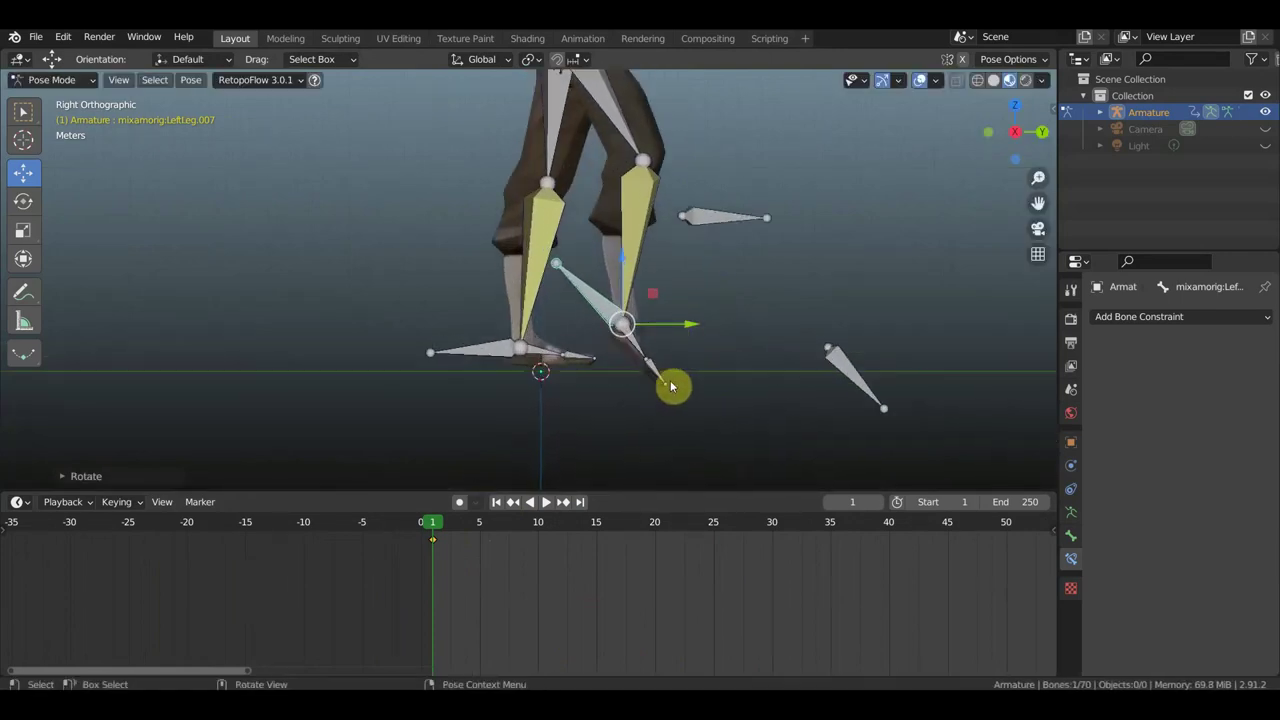
Step: Try tilting the toe bone and undo it, then shift the shin bone forward
left_click(672, 390)
key("r")
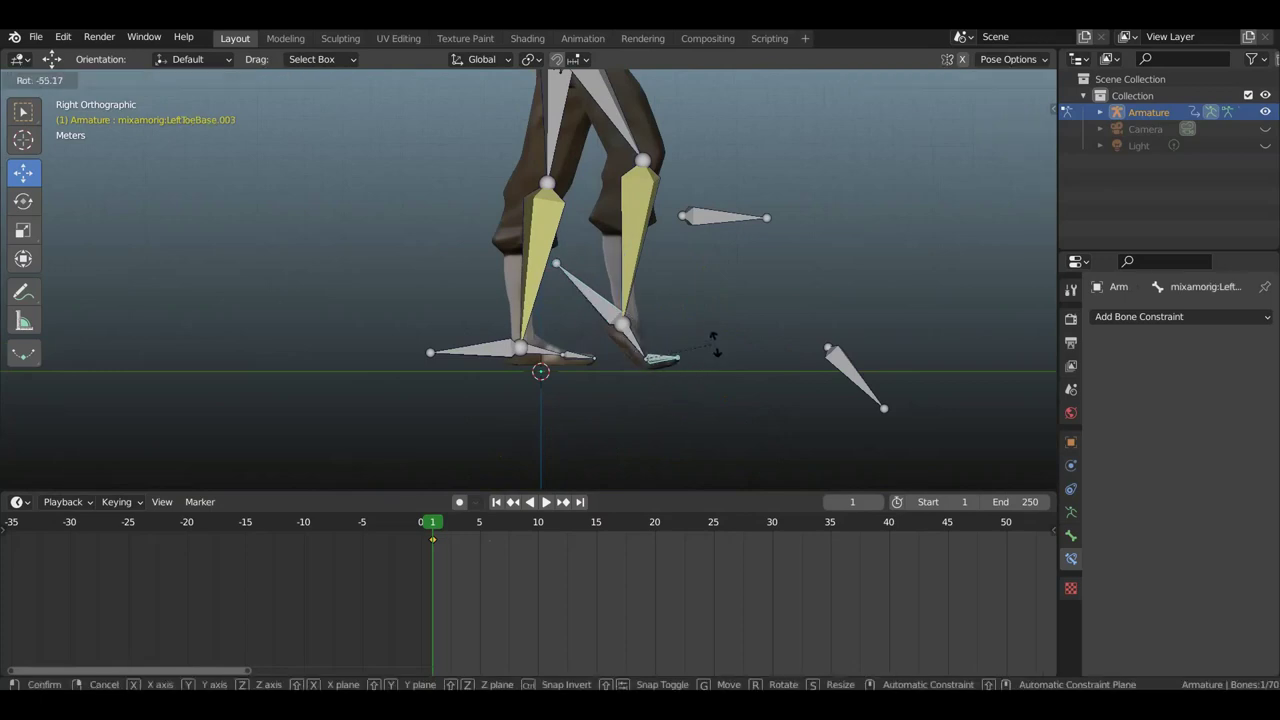
left_click(715, 345)
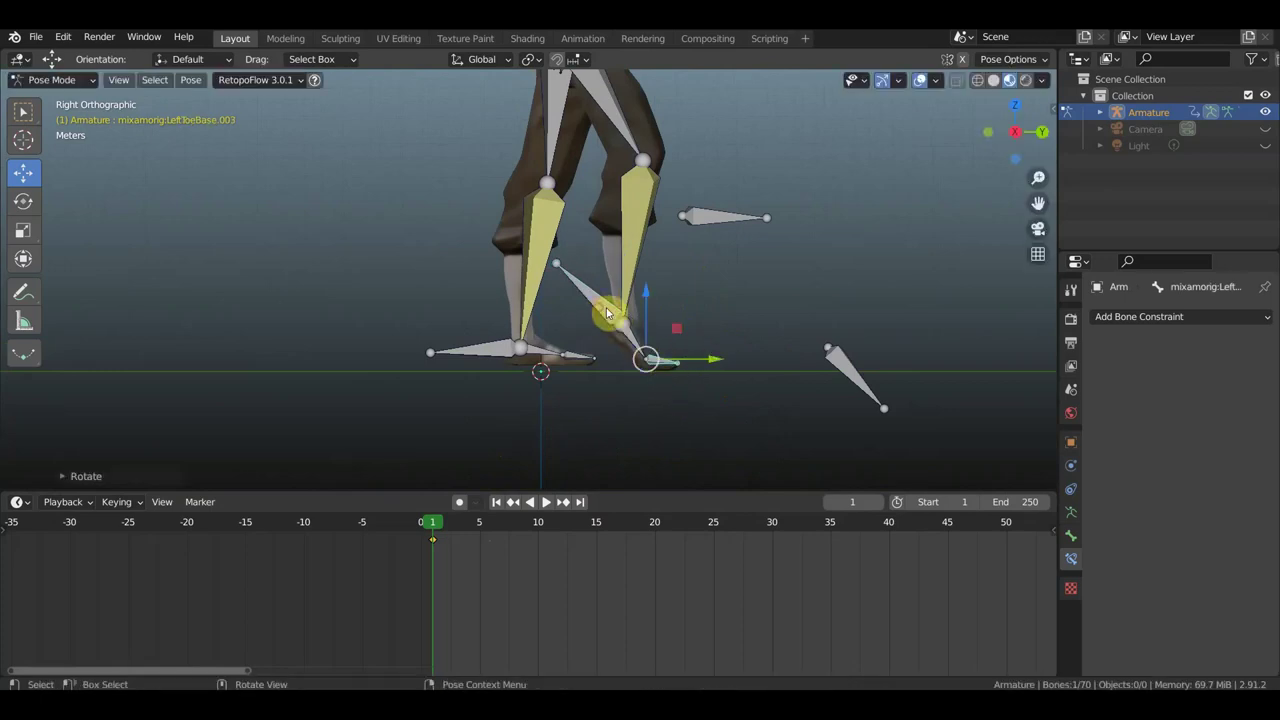
key("ctrl+z")
key("ctrl+z")
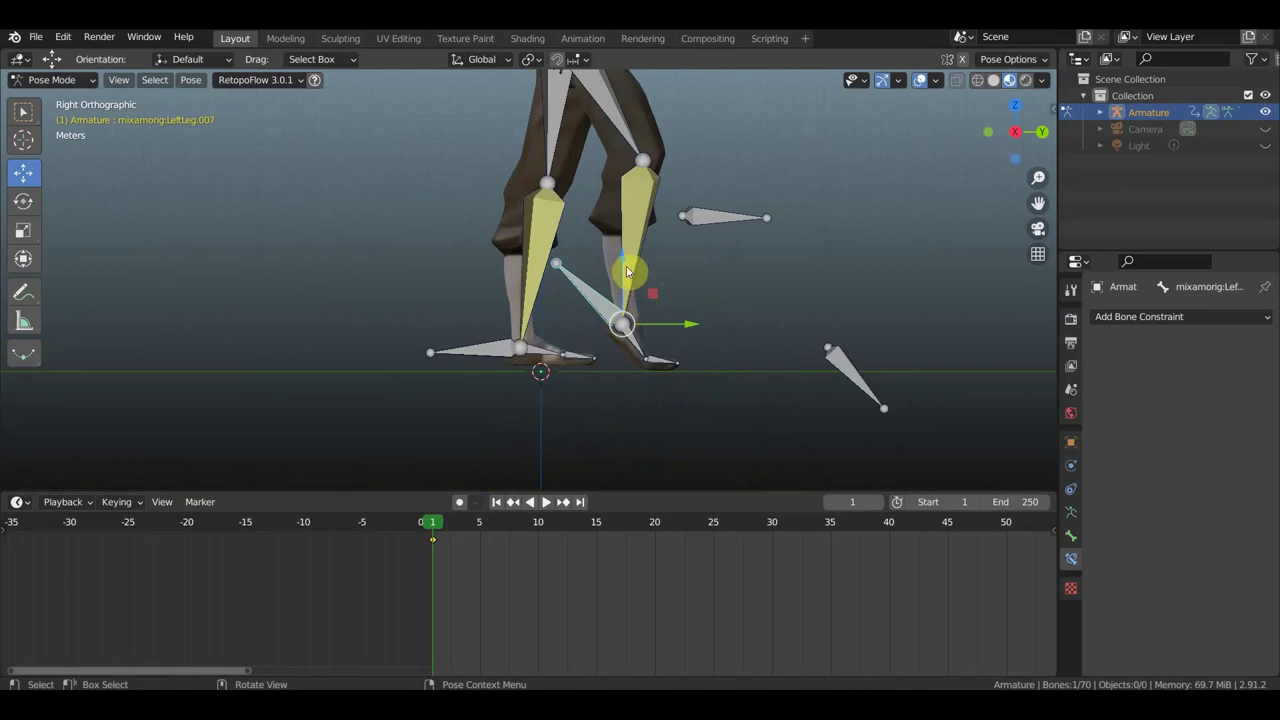
left_click_drag(622, 260, 624, 244)
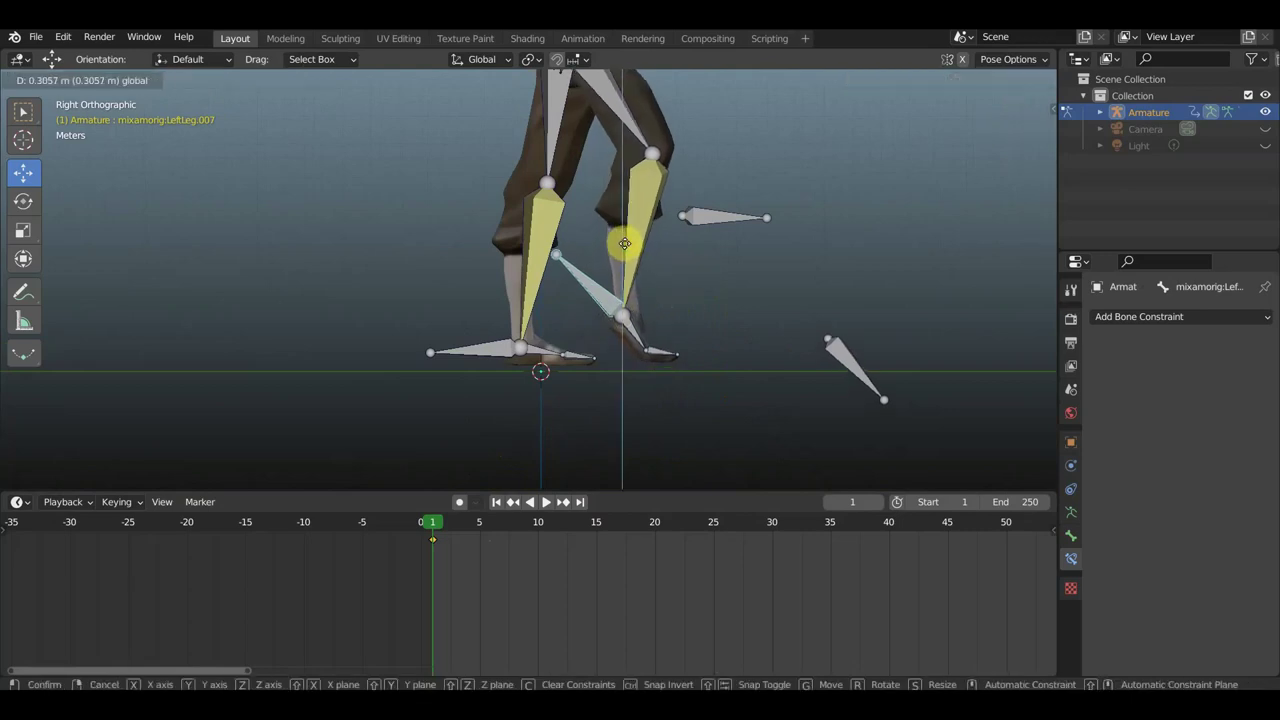
left_click_drag(624, 244, 624, 247)
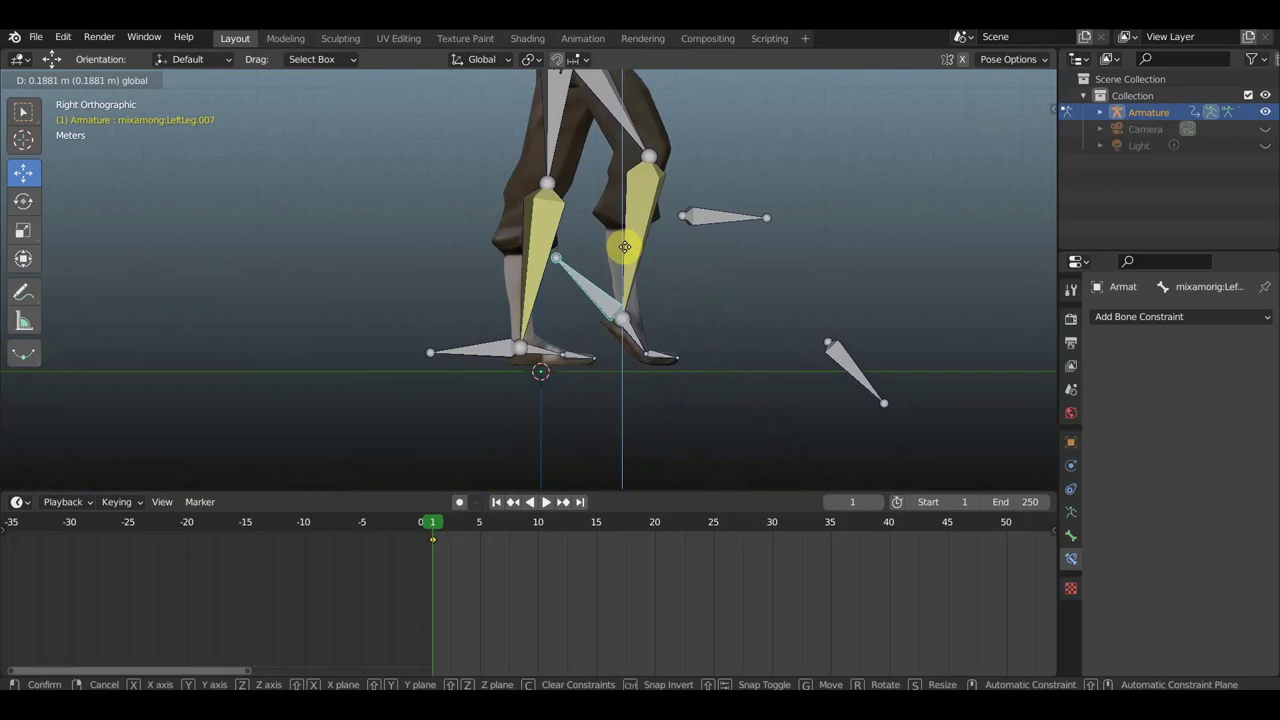
left_click_drag(624, 247, 624, 247)
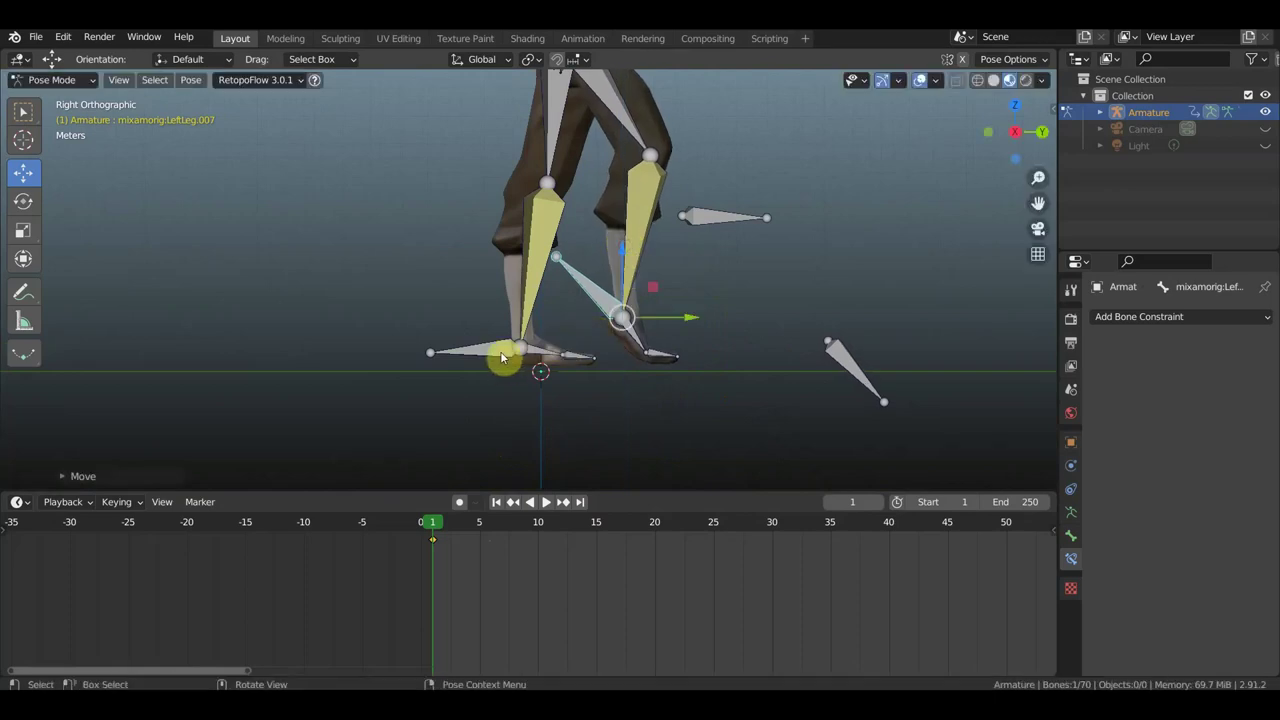
Step: Slide the trailing foot bone further behind the body and zoom out to the whole character
left_click(574, 355)
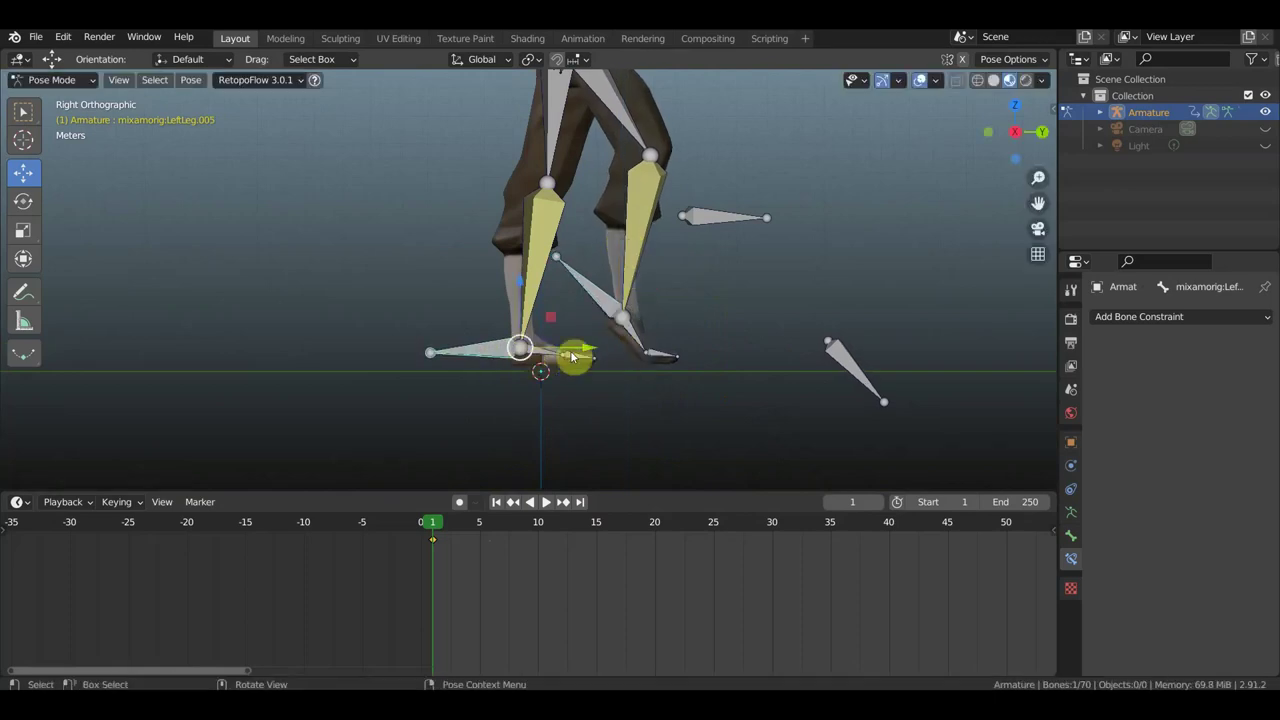
left_click_drag(586, 350, 521, 344)
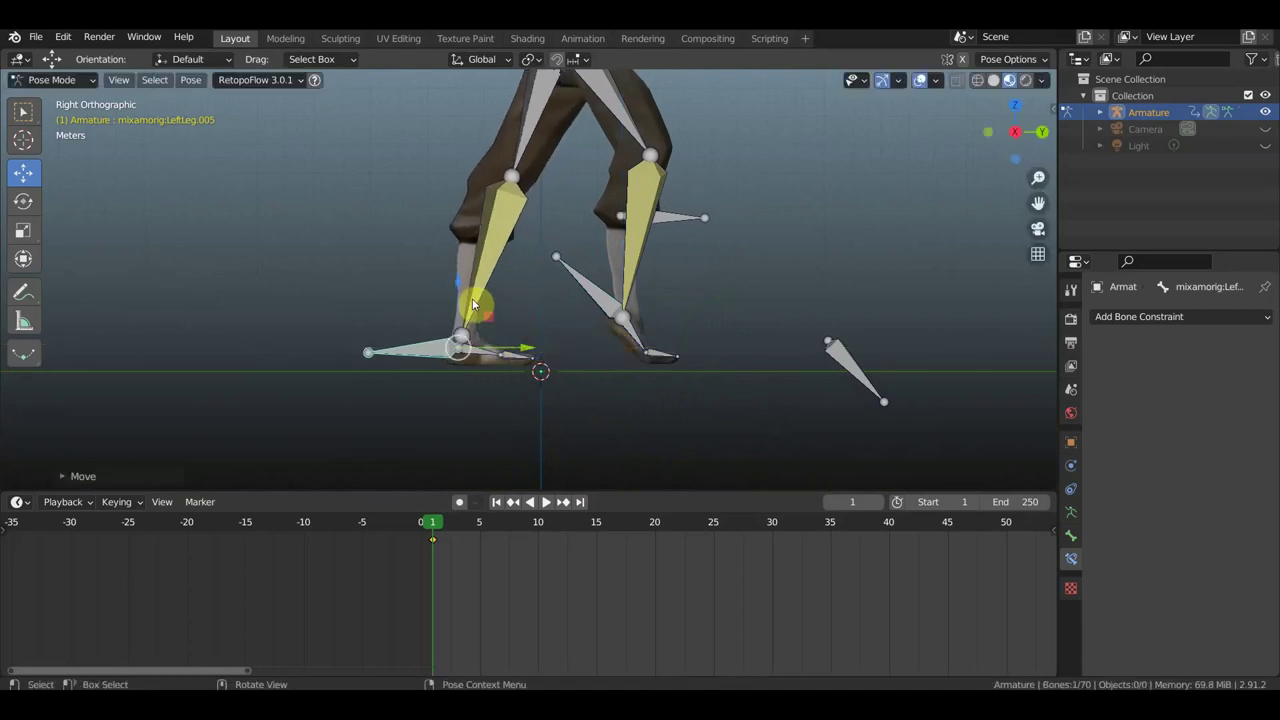
scroll(558, 186, "down", 1)
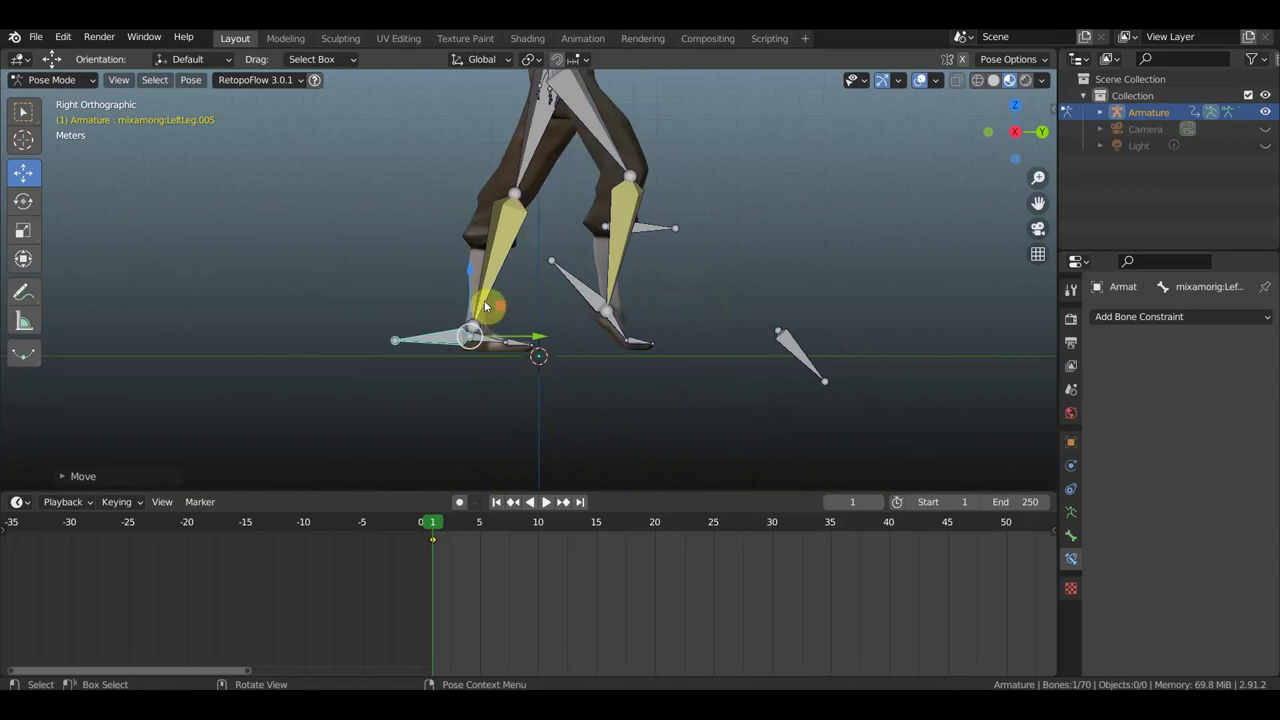
scroll(484, 300, "down", 2)
scroll(629, 297, "down", 1)
mouse_move(648, 294)
middle_mouse_down("shift")
mouse_move(644, 425)
mouse_move(651, 386)
middle_mouse_up("shift")
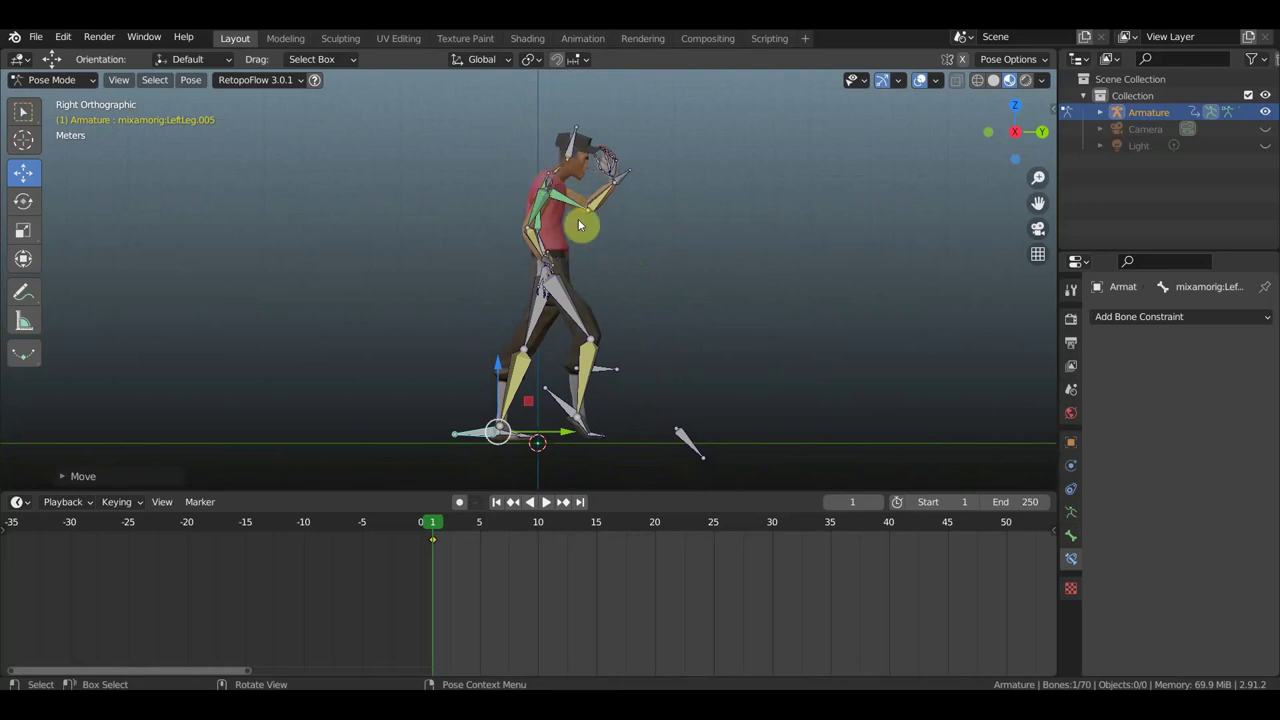
Step: Key Location & Rotation for all bones at frame 1 and delete the stray extra keyframe
key("a")
key("i")
left_click(731, 347)
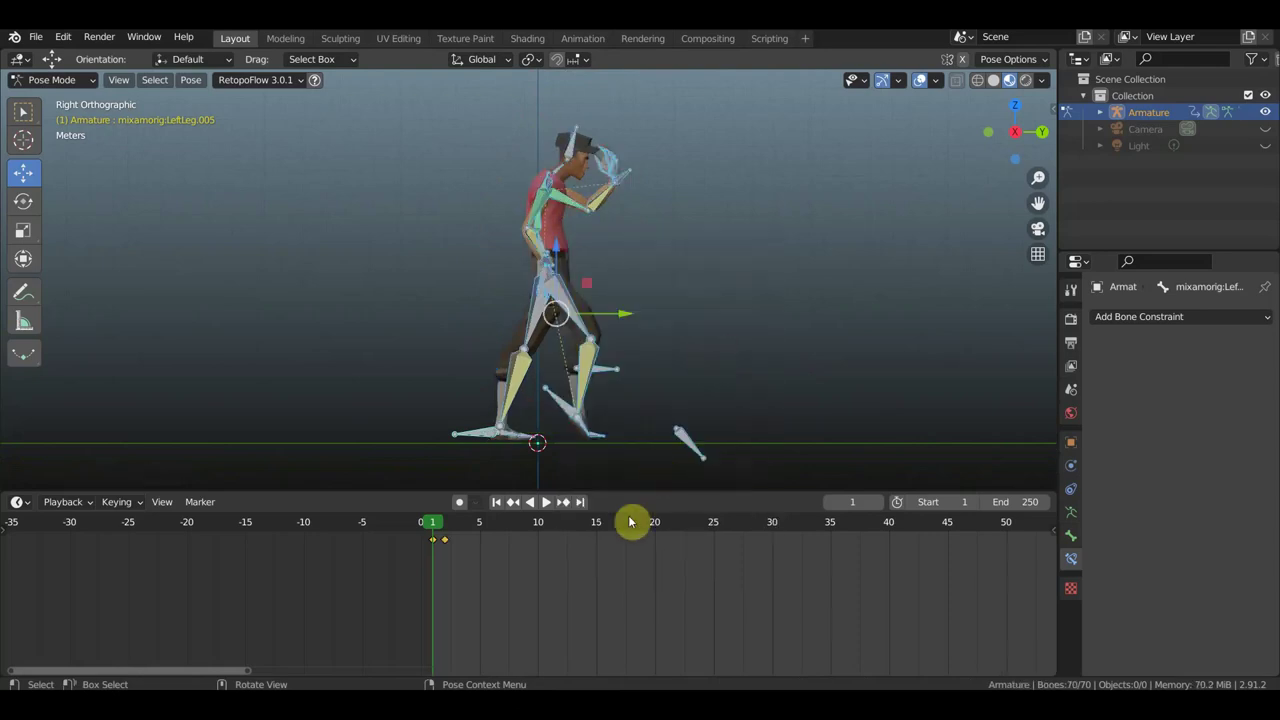
key("x")
left_click(450, 541)
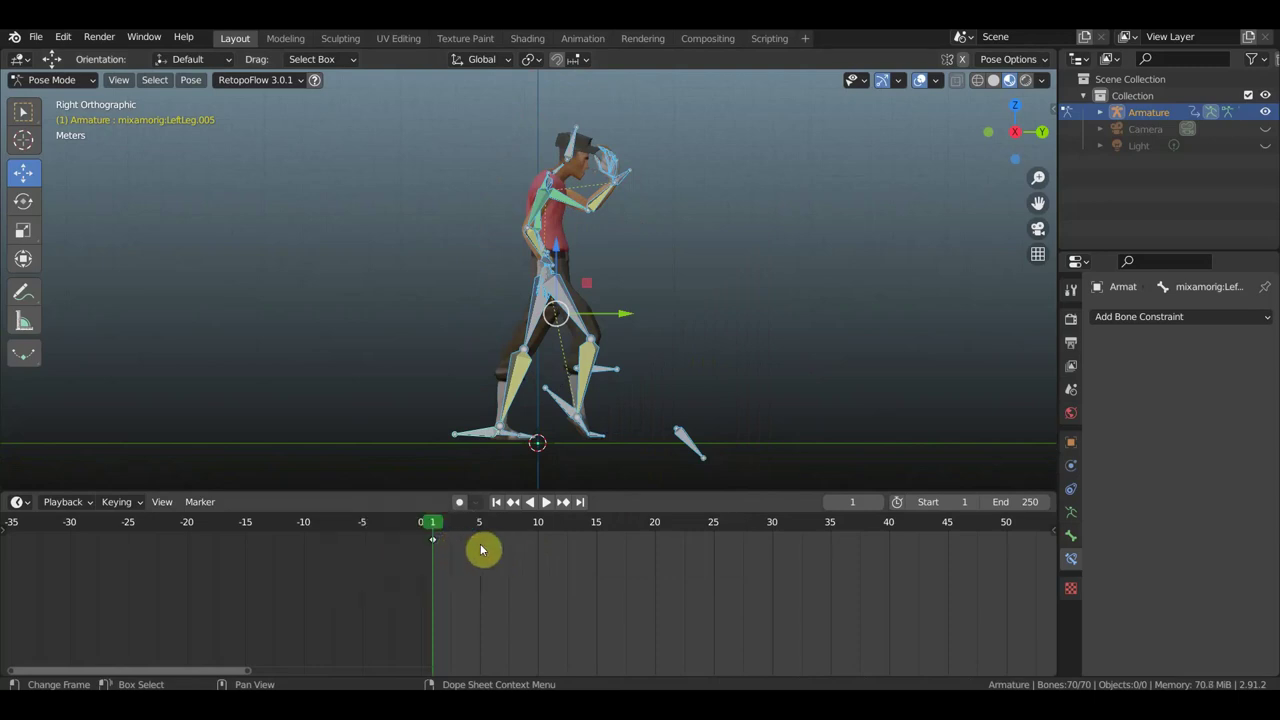
Step: Shift the timeline to show frames up to 45 and go to frame 5
scroll(520, 575, "up", 2)
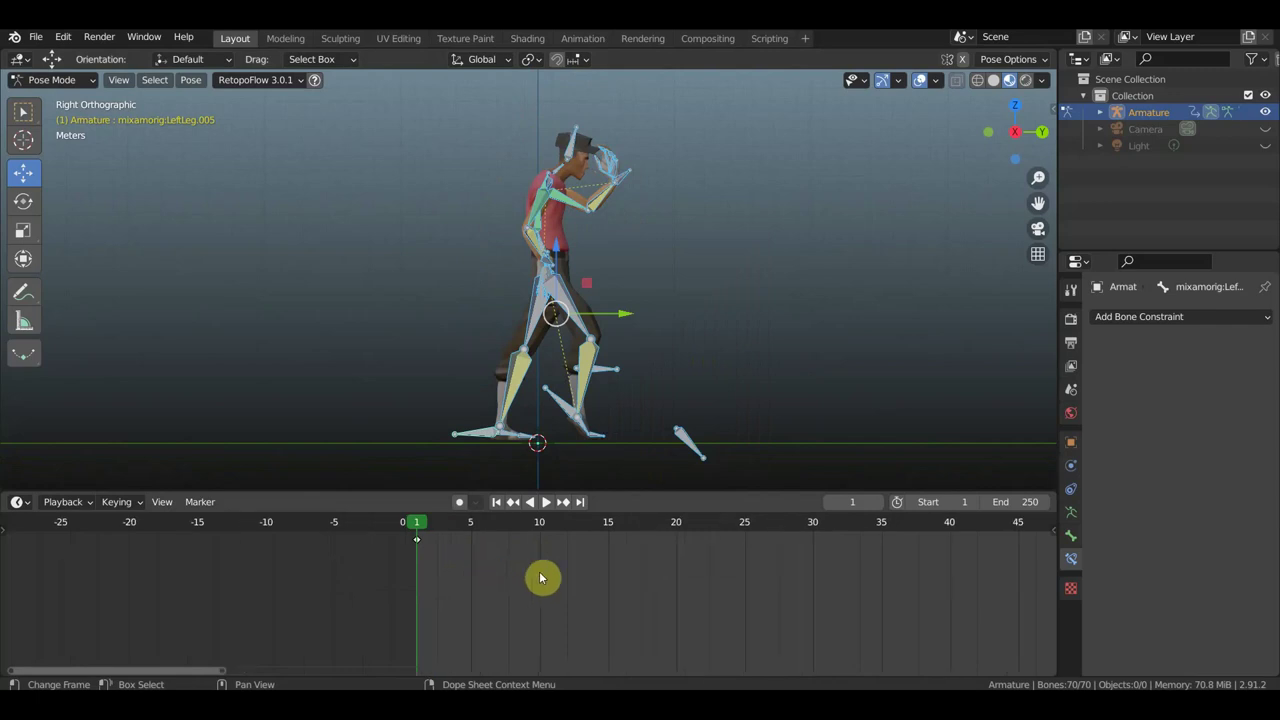
scroll(541, 577, "up", 1)
middle_click_drag(561, 585, 526, 608)
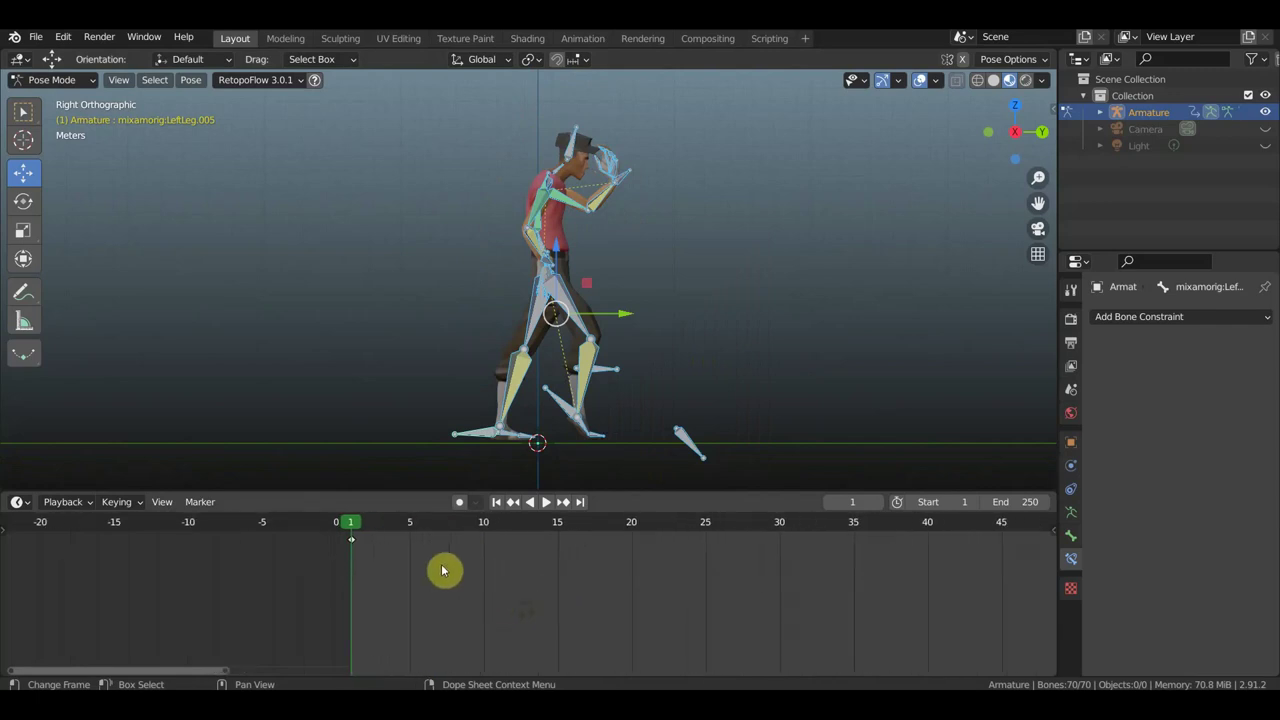
left_click(411, 524)
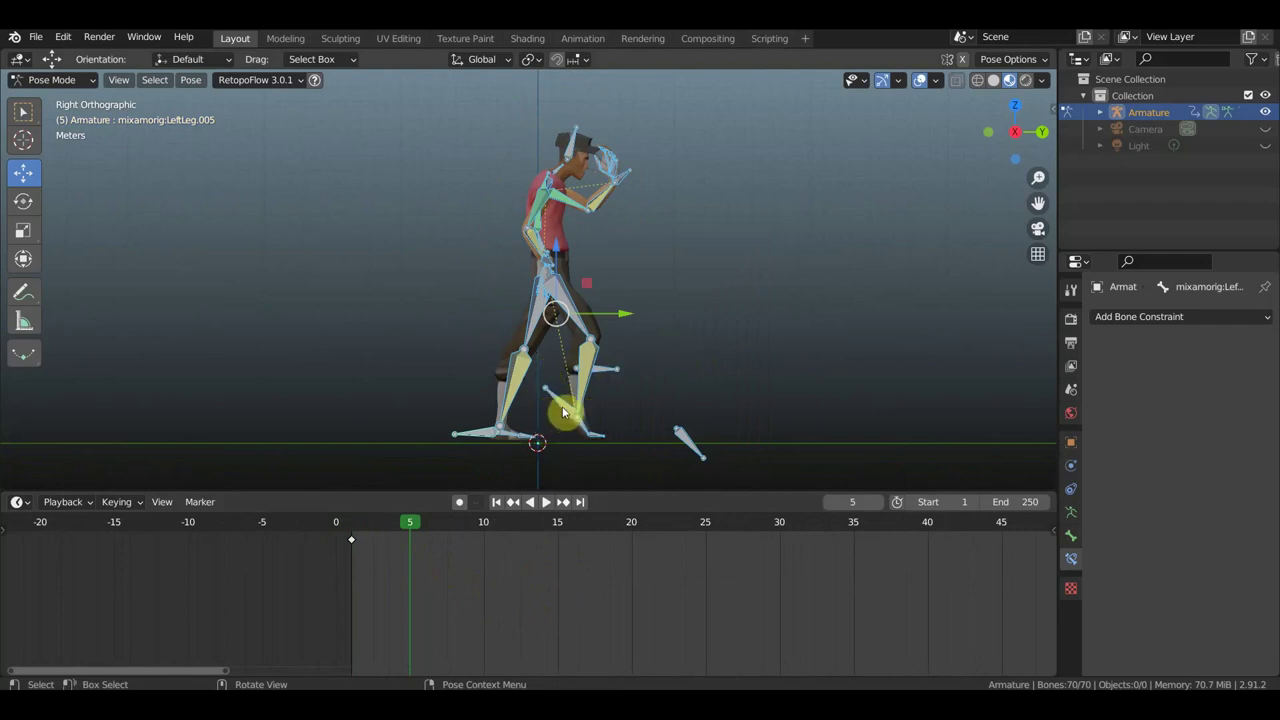
Step: At frame 1, move the trailing foot forward and slide the other leg back behind
left_click(353, 527)
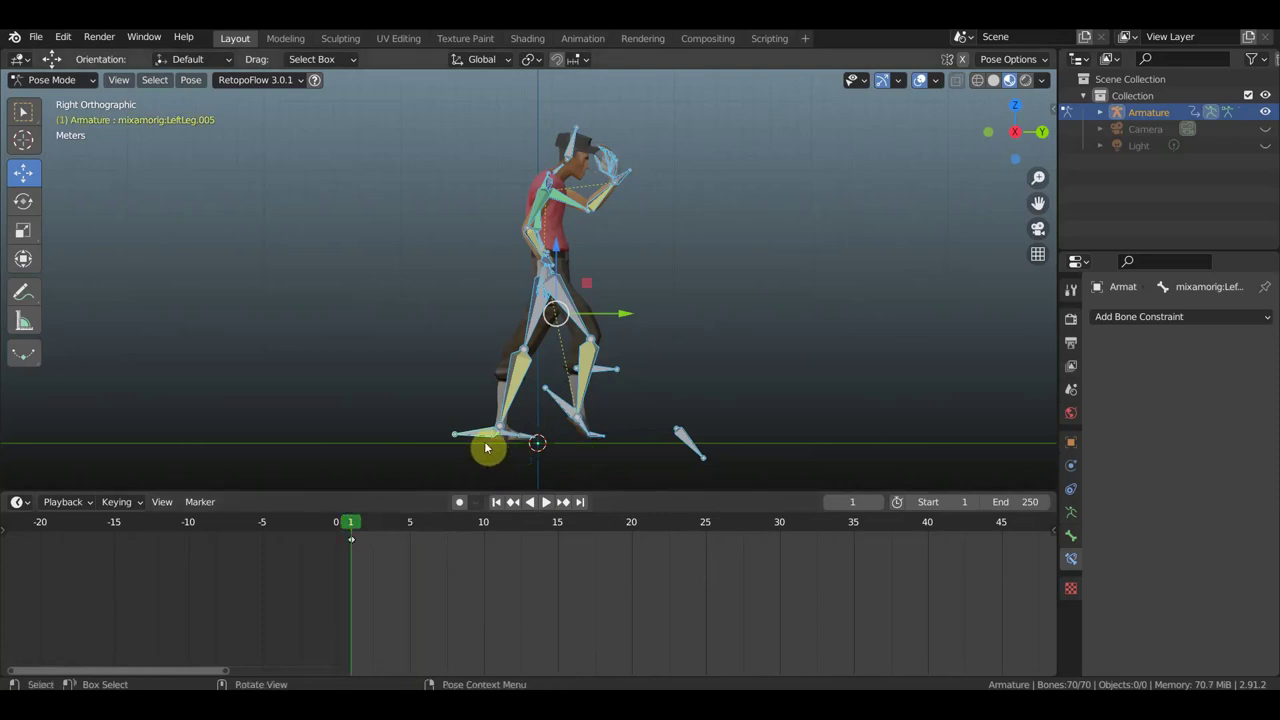
left_click(481, 432)
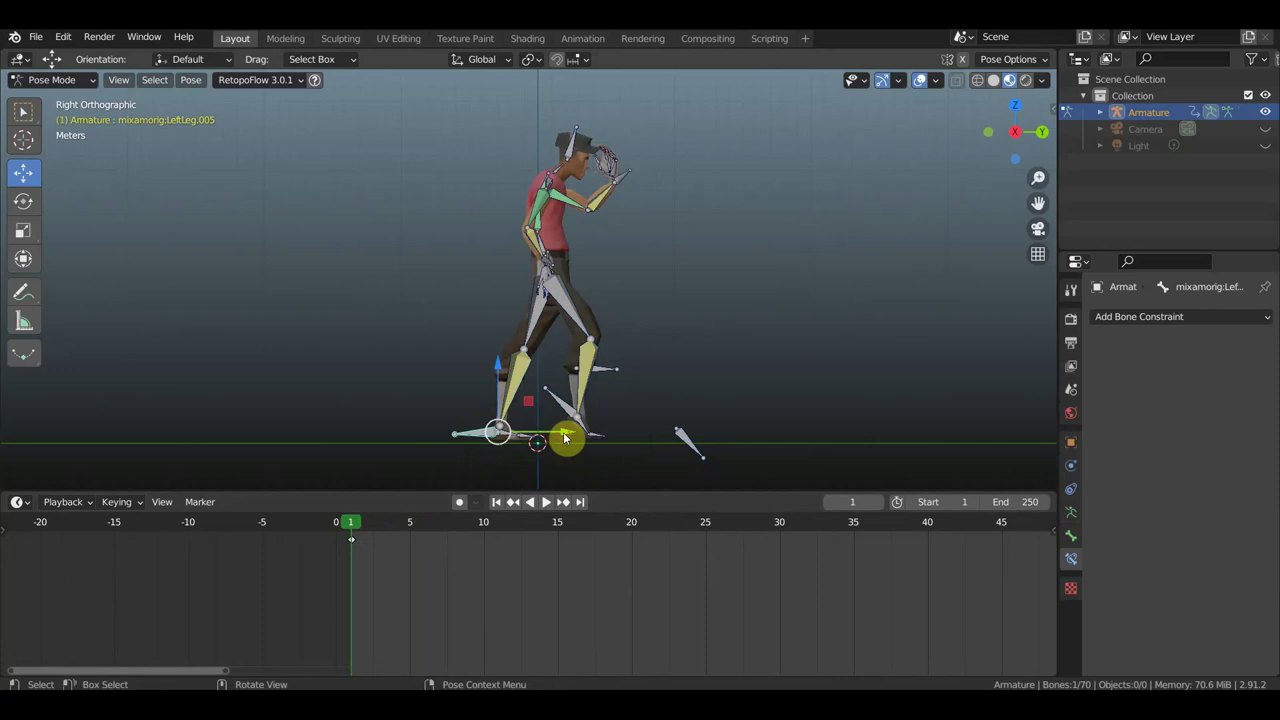
key("g")
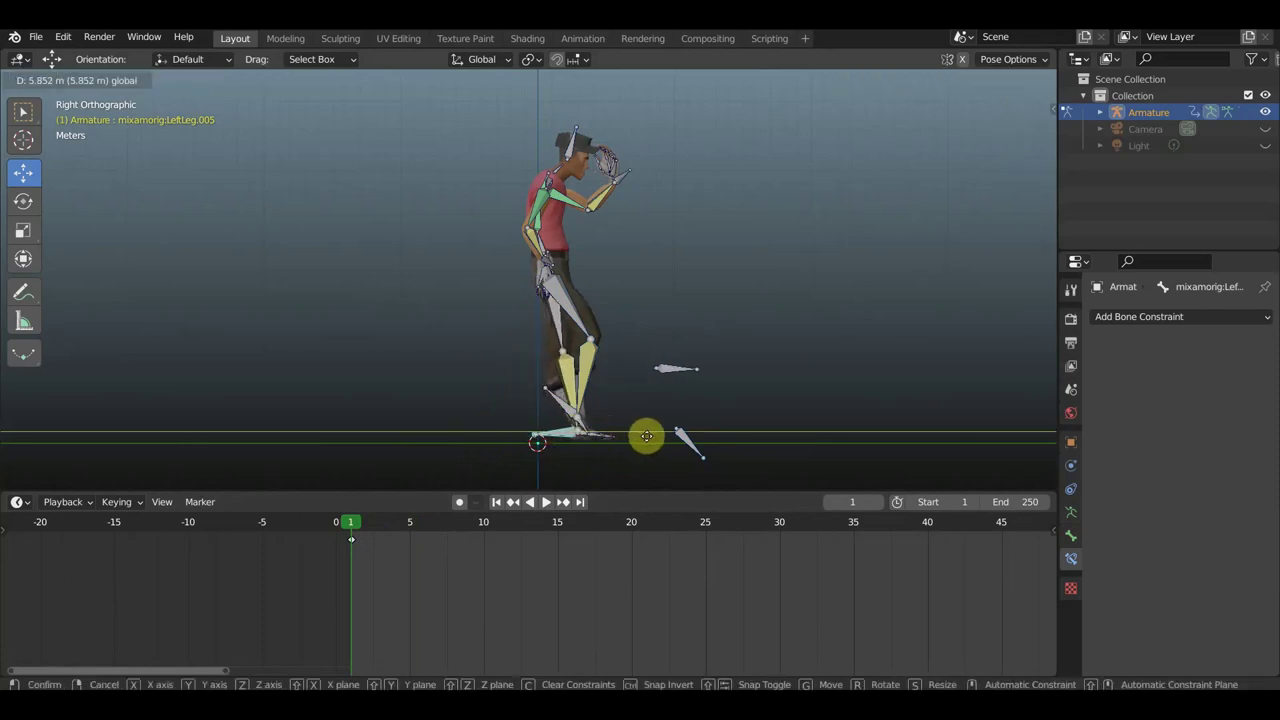
left_click(646, 436)
left_click(560, 406)
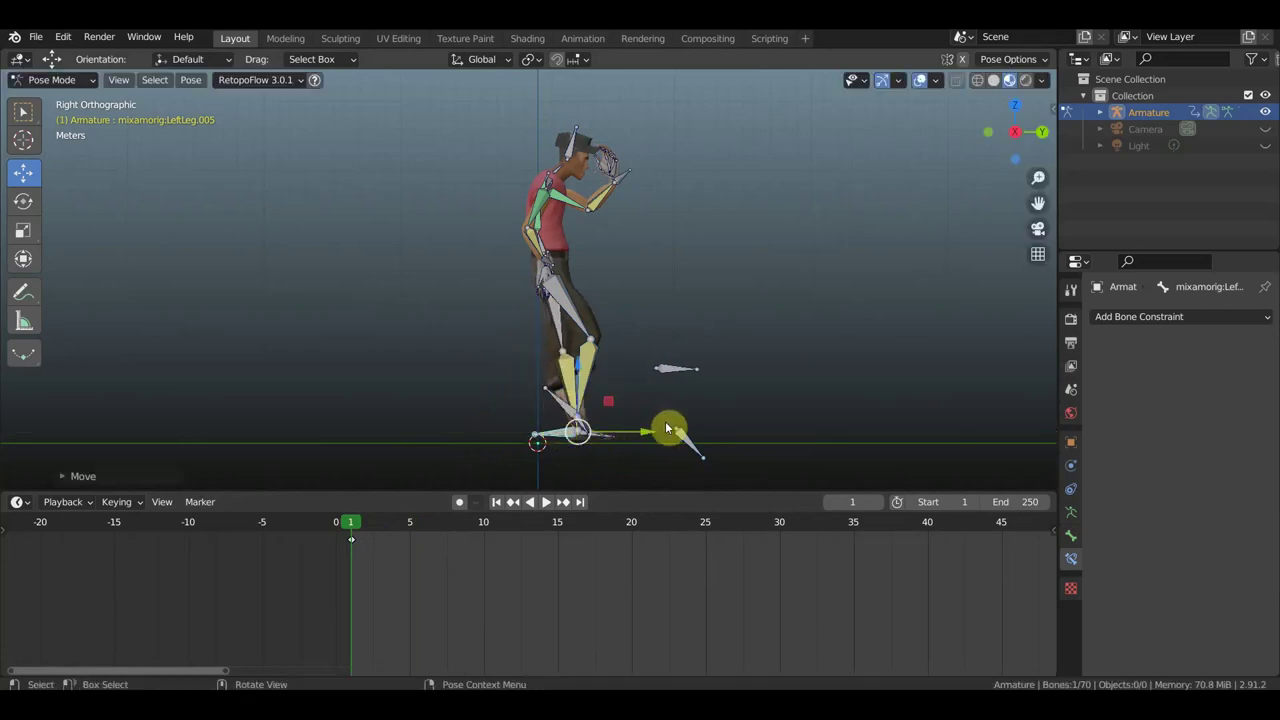
left_click_drag(644, 416, 544, 411)
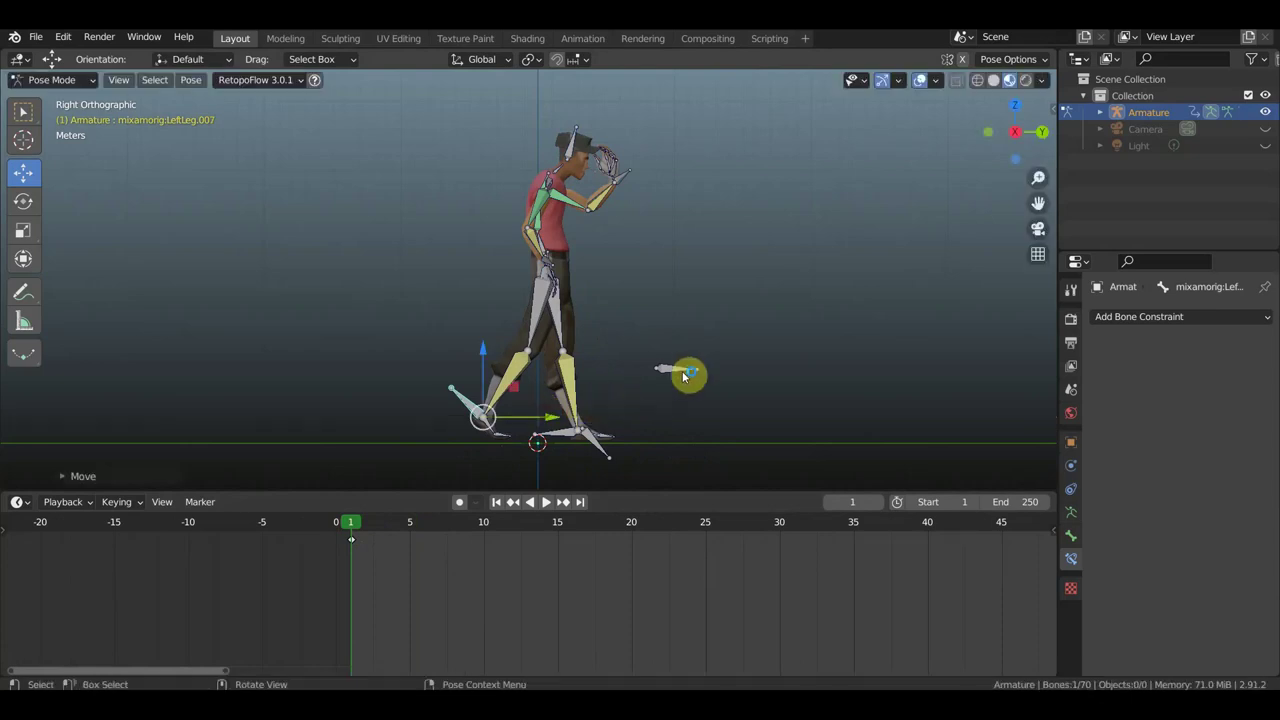
Step: Key location and rotation for every bone in the current pose
key("a")
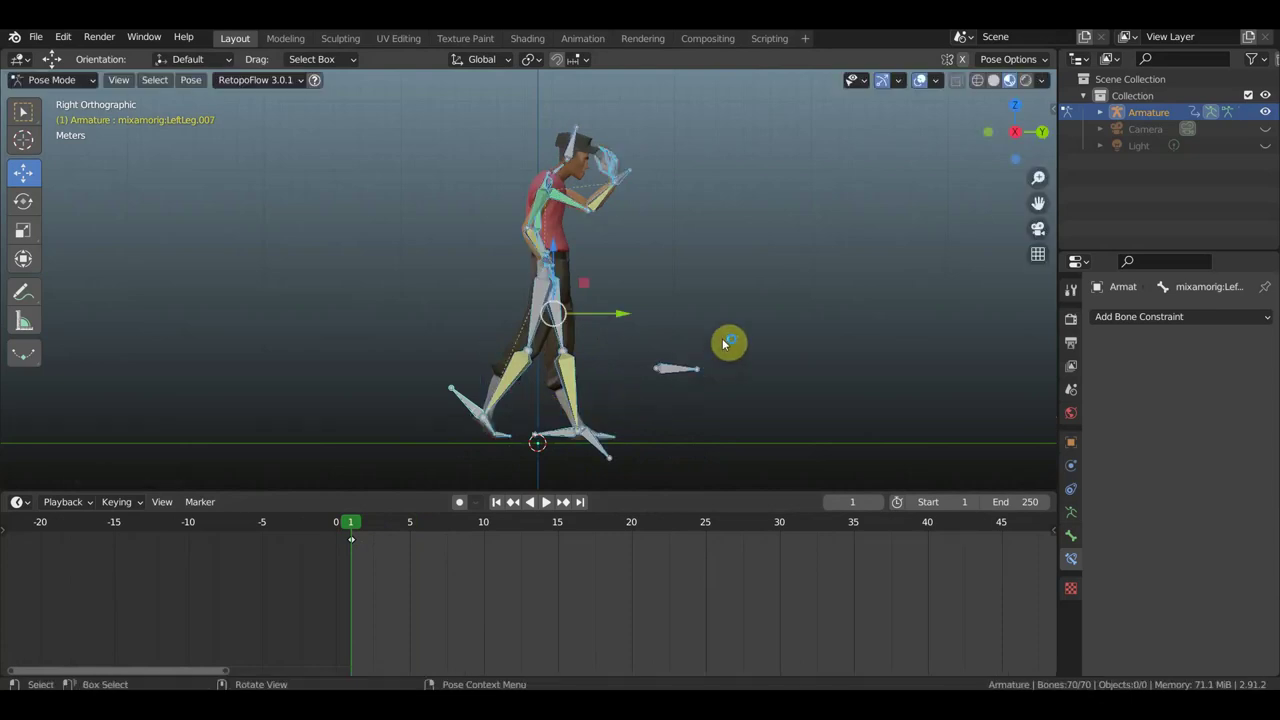
key("i")
left_click(726, 340)
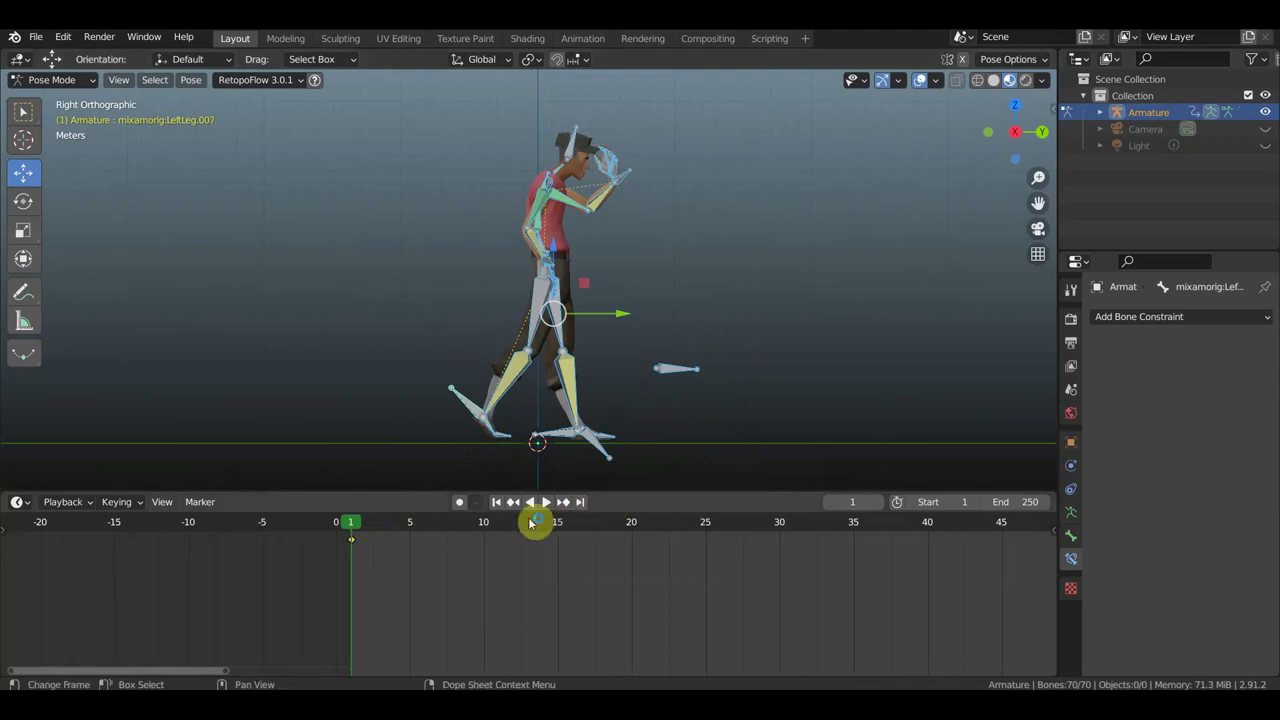
Step: At frame 5, raise the whole body slightly and slide the back foot bone backward
left_click(414, 524)
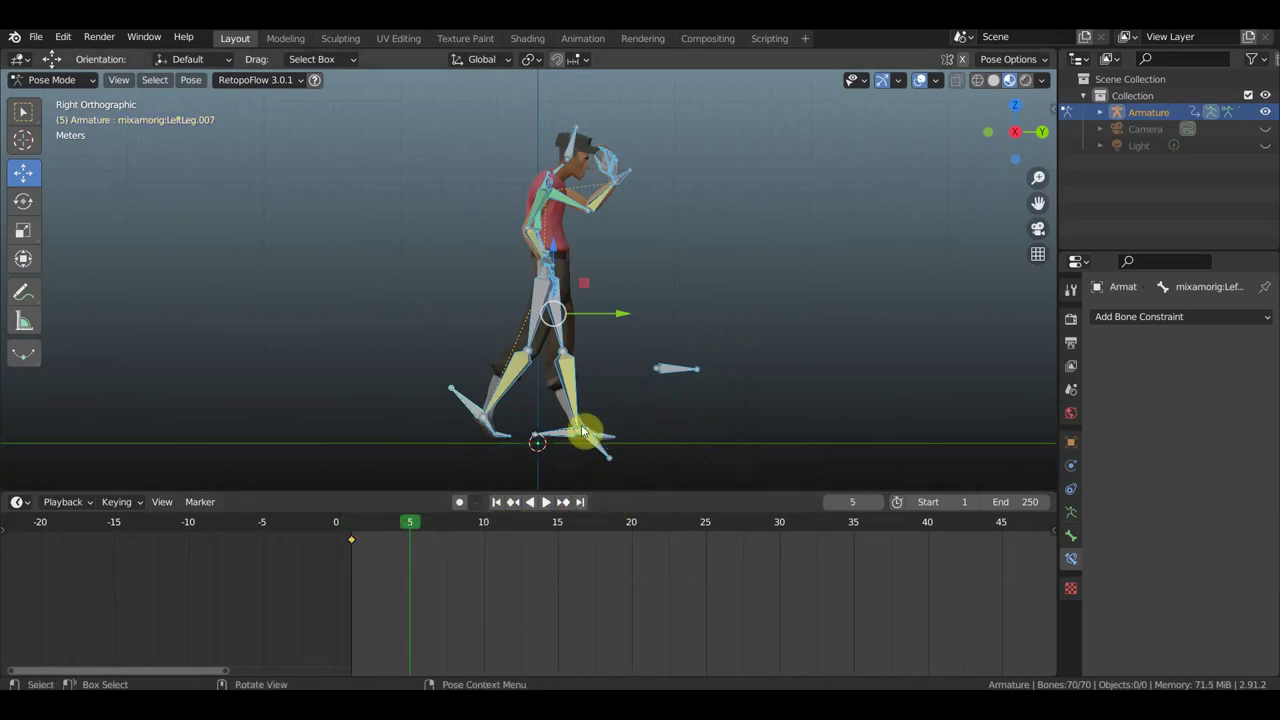
key("g")
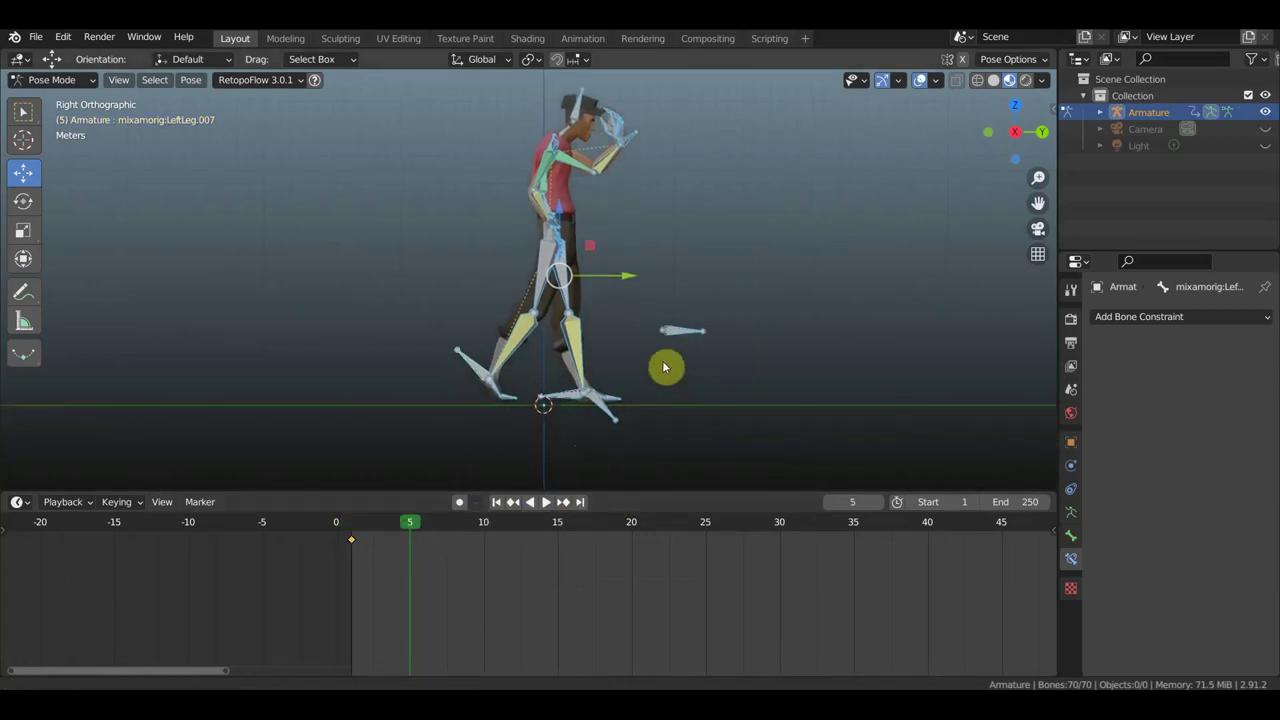
left_click(666, 366)
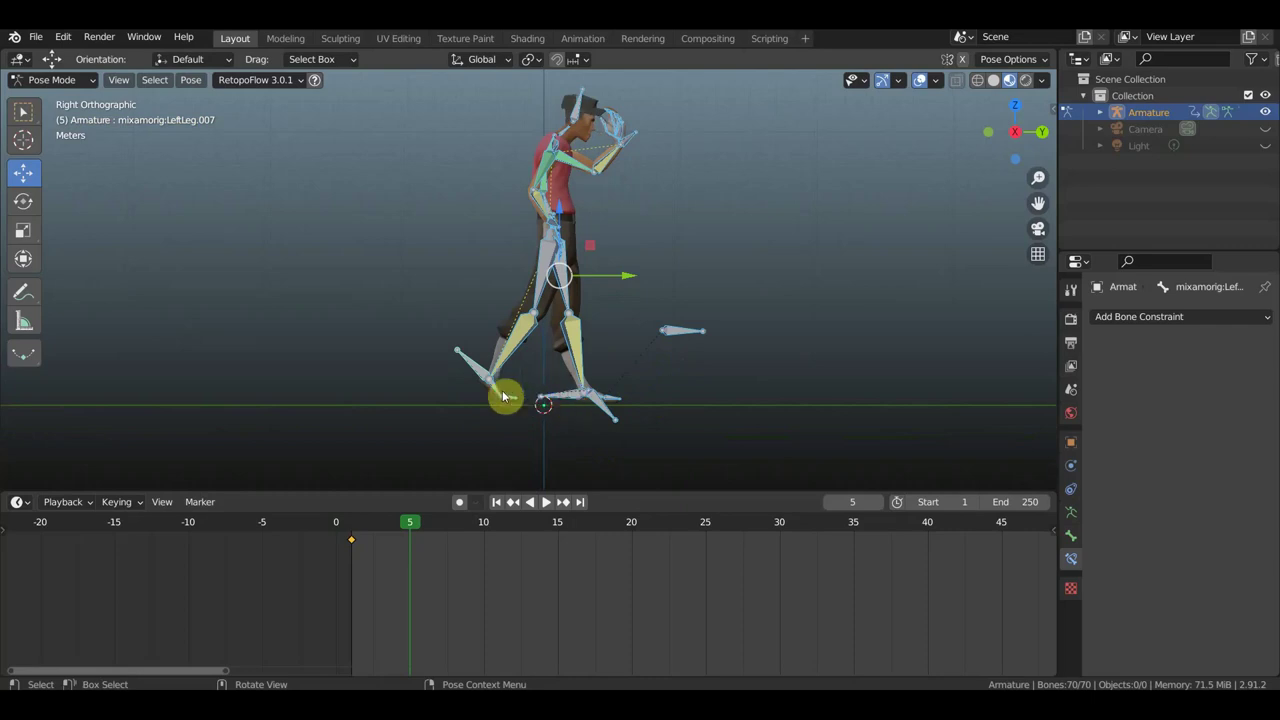
left_click(607, 407)
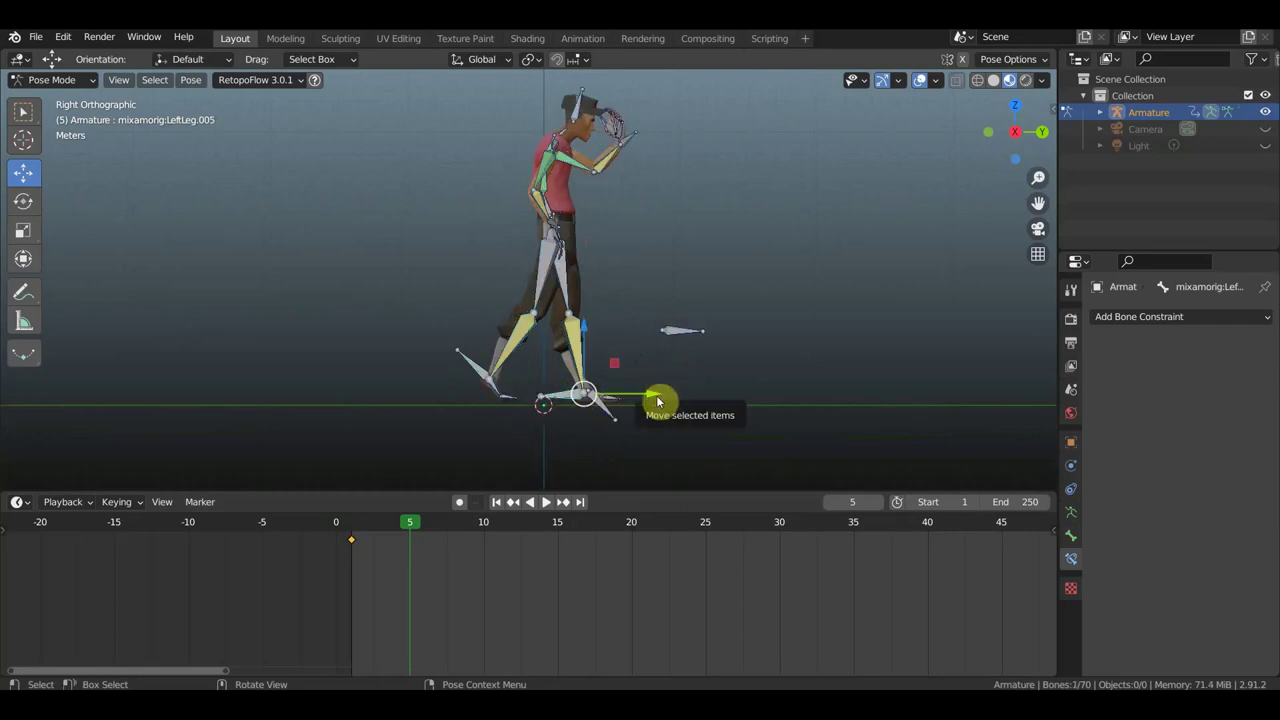
left_click_drag(653, 397, 535, 400)
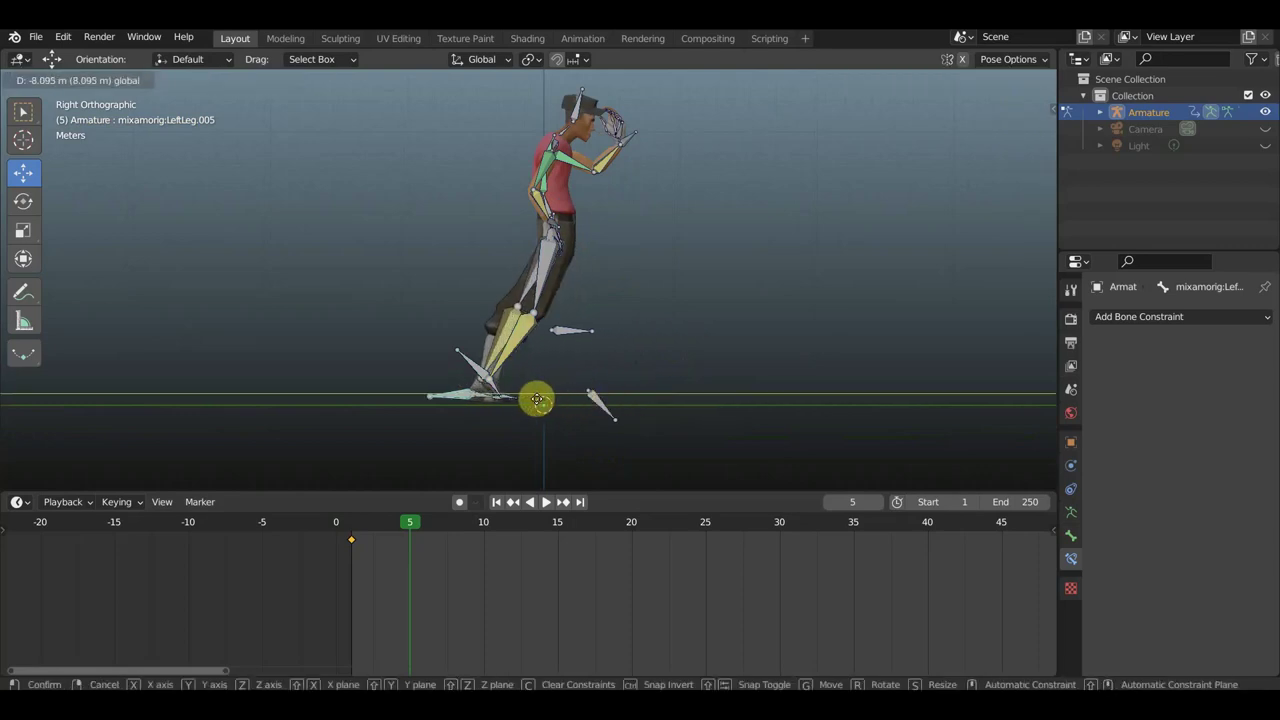
Step: Move the Hips and both forearm bones forward along Y in Right Orthographic view
middle_click_drag(657, 337, 598, 180)
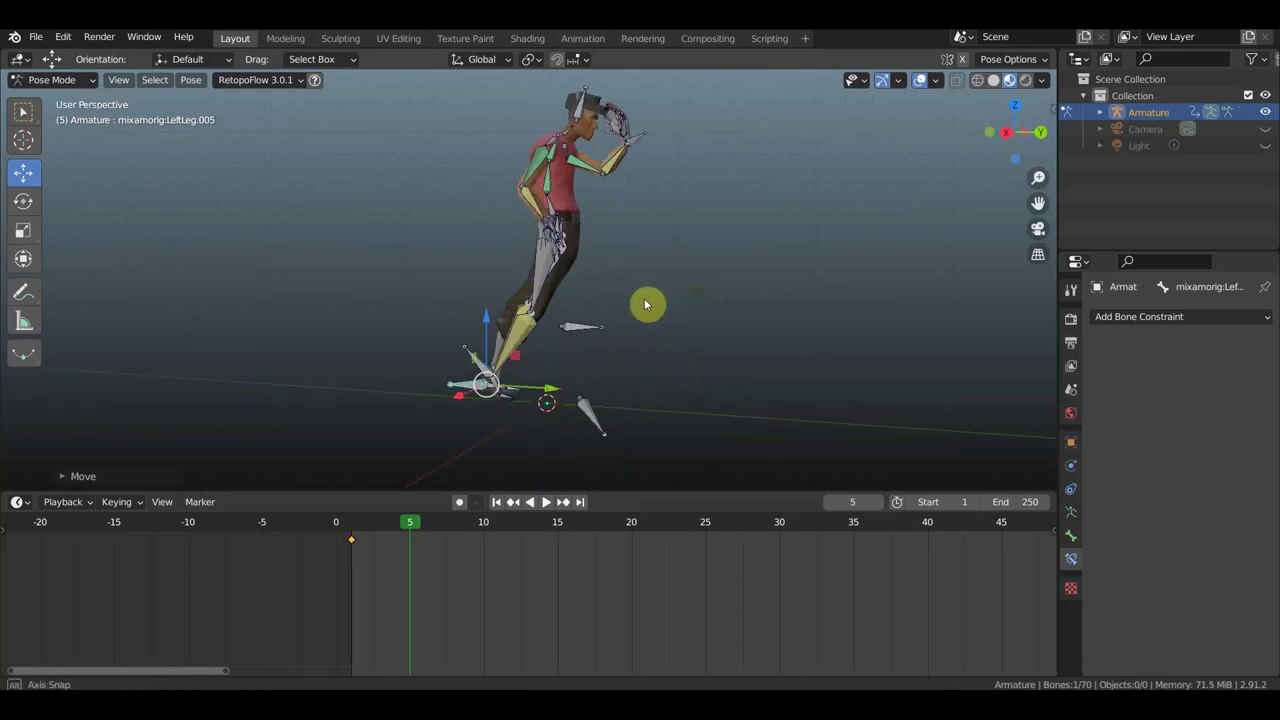
scroll(597, 181, "up", 2)
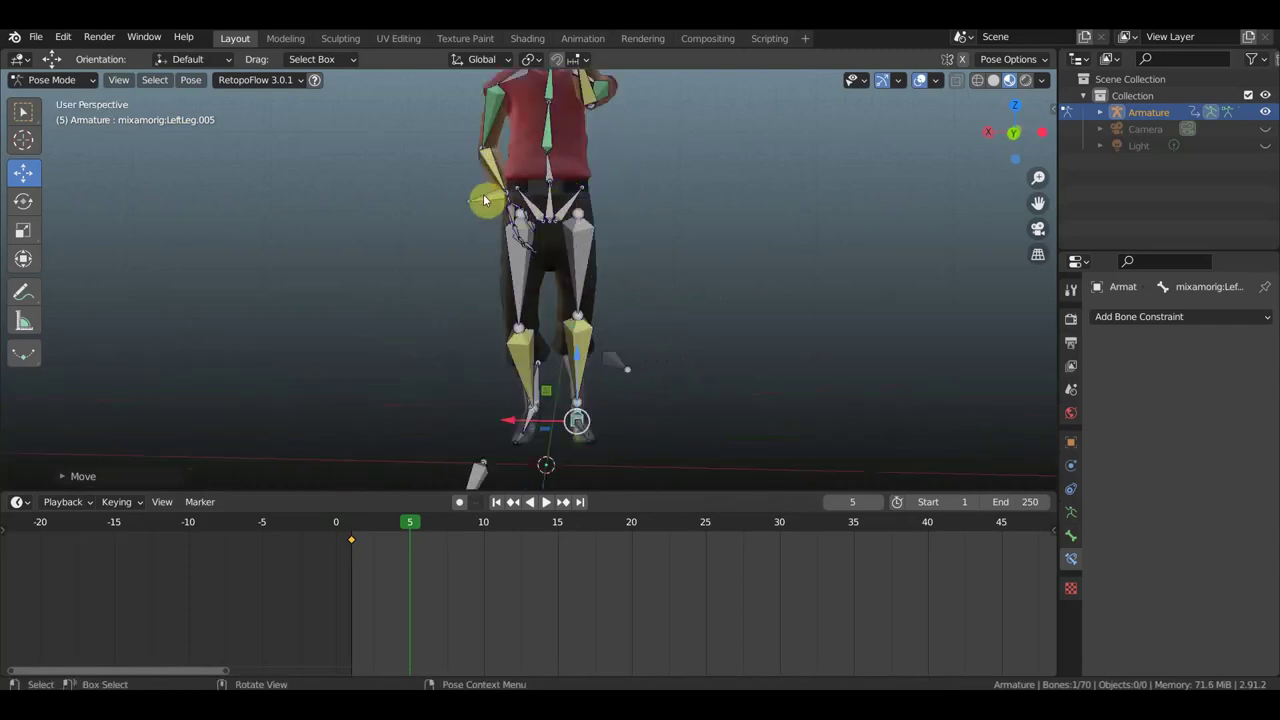
left_click(553, 202)
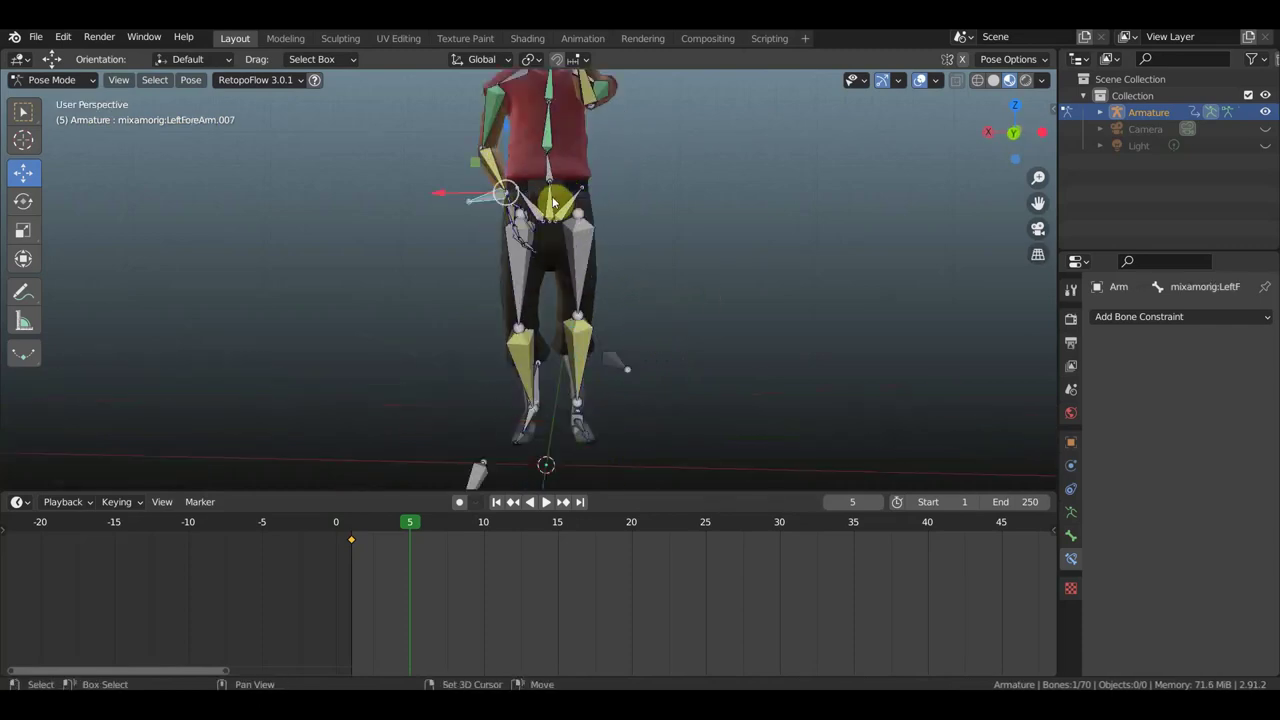
left_click(532, 200, "shift")
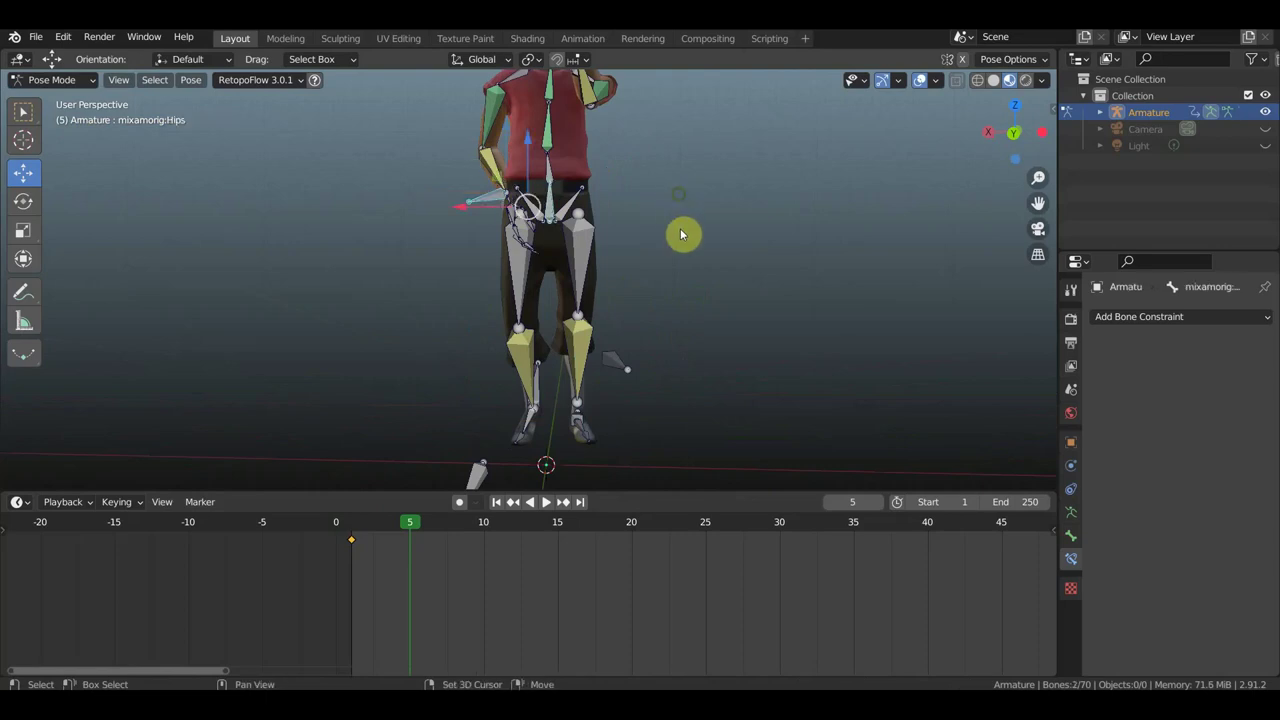
middle_click_drag(683, 234, 686, 277)
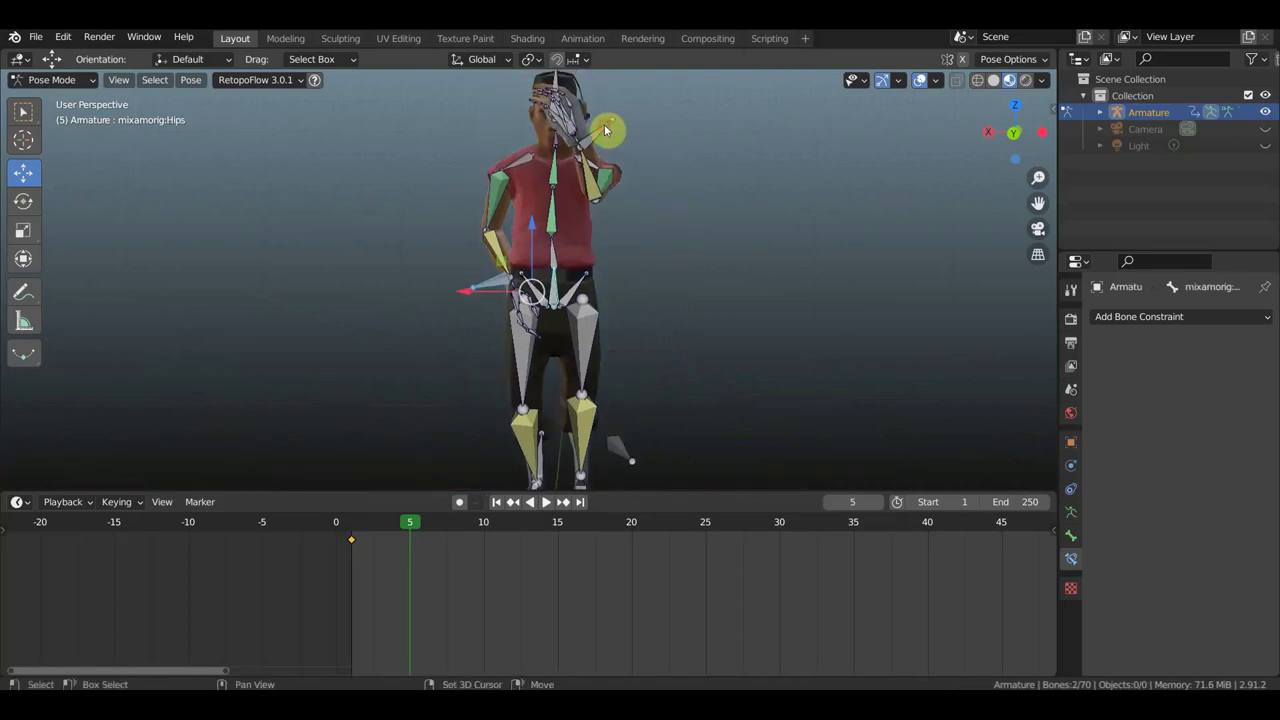
left_click(664, 222, "shift")
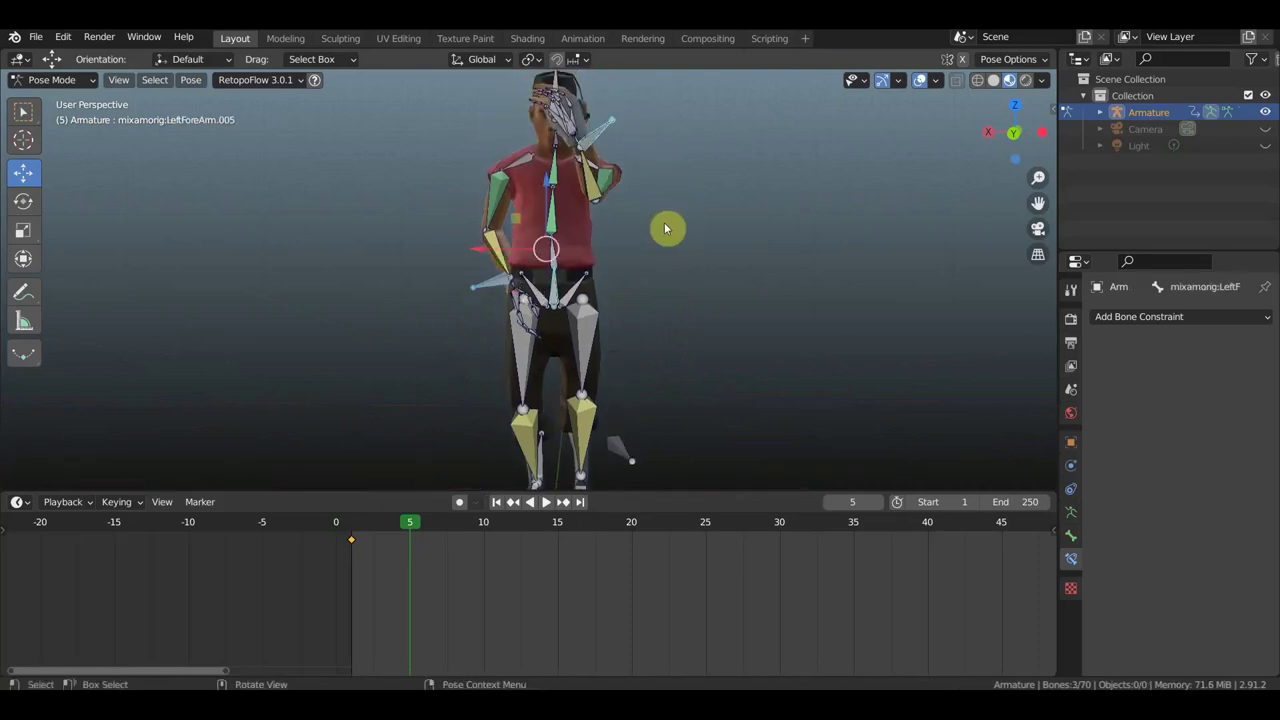
key("KP_3")
scroll(637, 325, "down", 1)
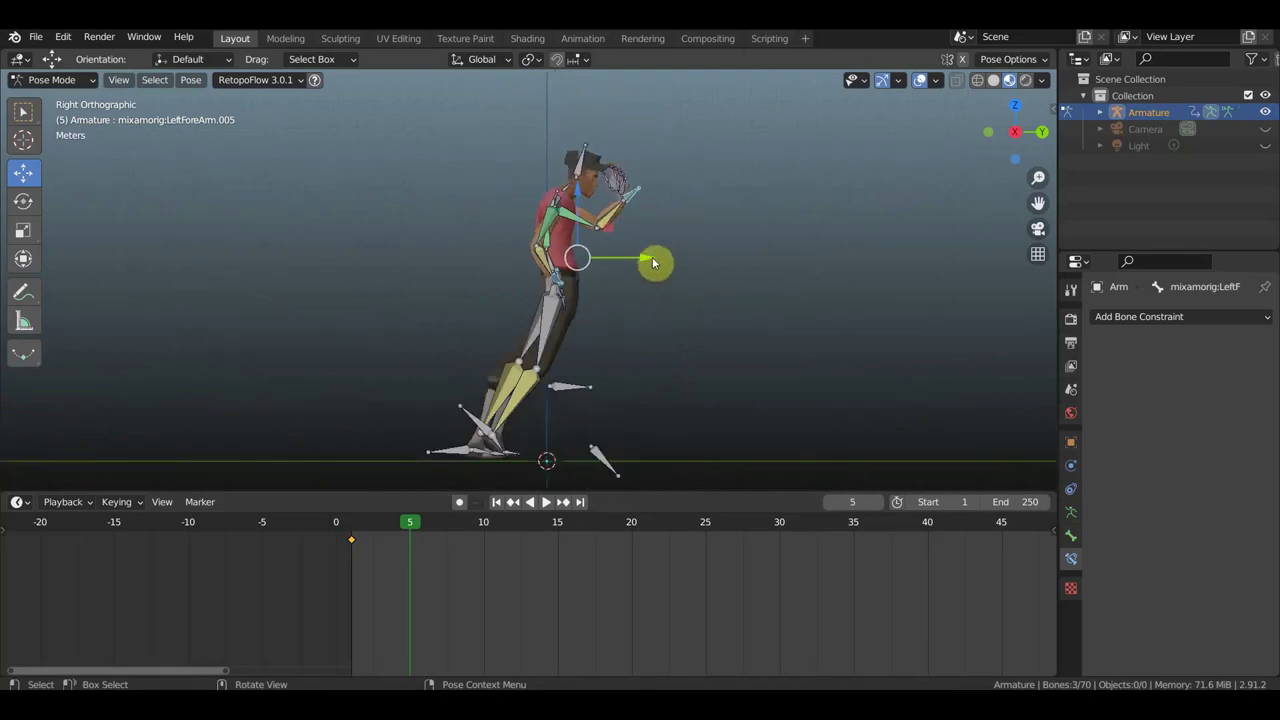
left_click_drag(652, 262, 570, 255)
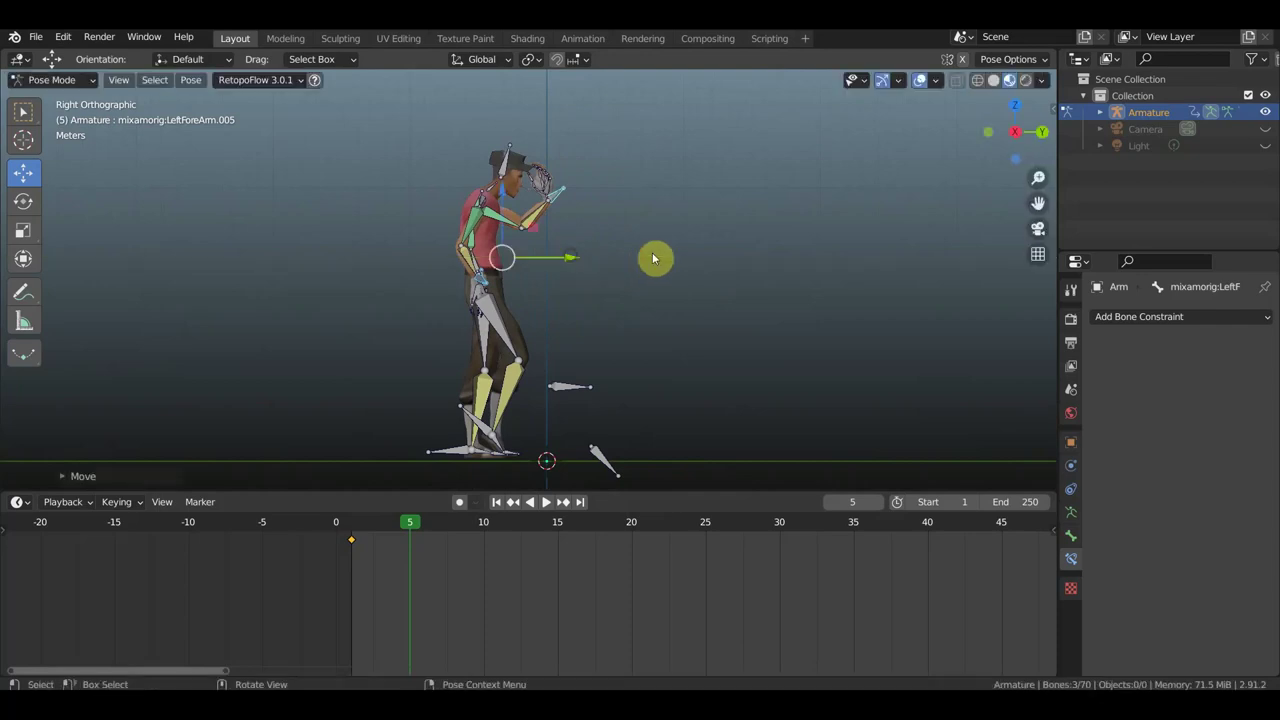
Step: Key Location & Rotation for all bones at frame 5, then scrub back to frame 3 to check
key("a")
key("i")
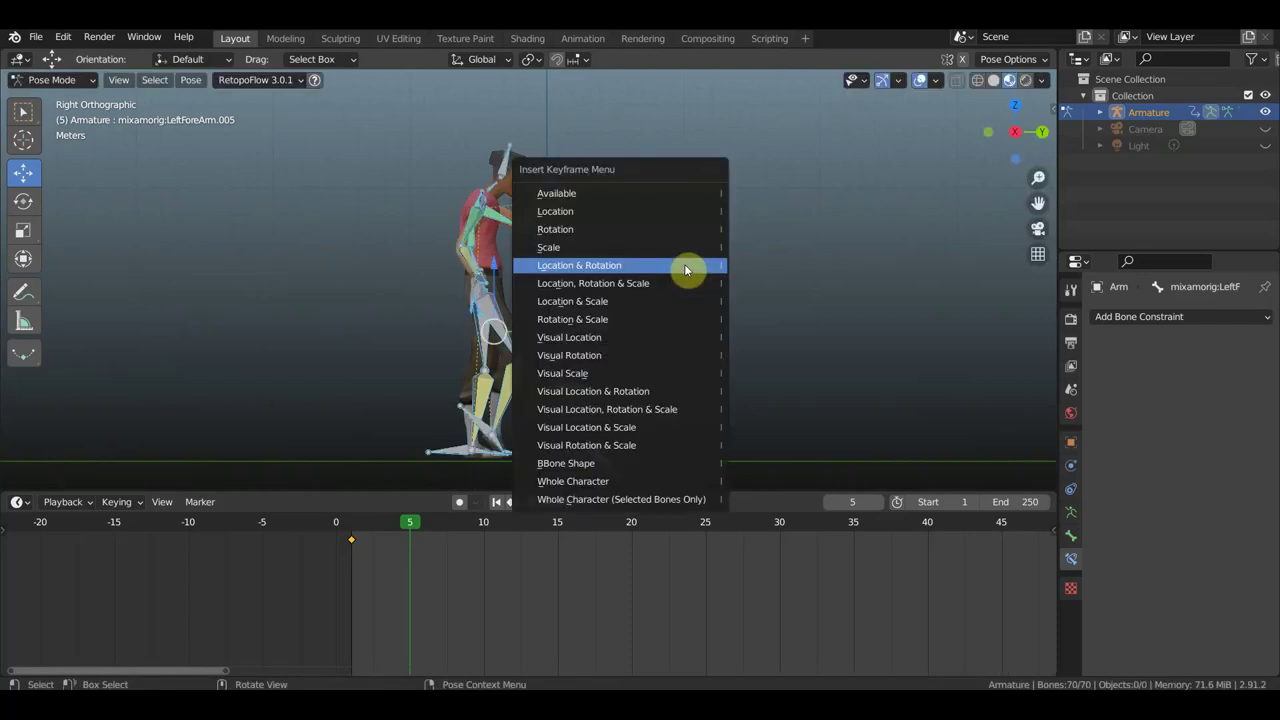
left_click(613, 270)
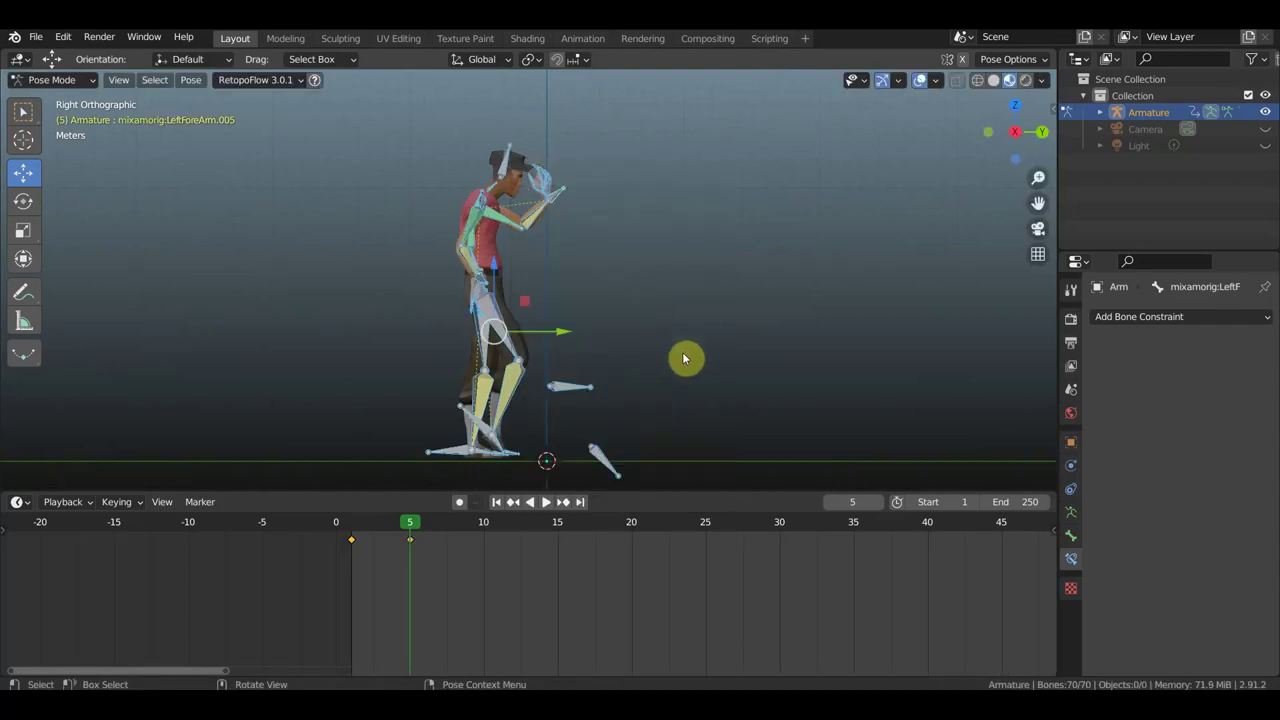
middle_click_drag(686, 357, 693, 268, "shift")
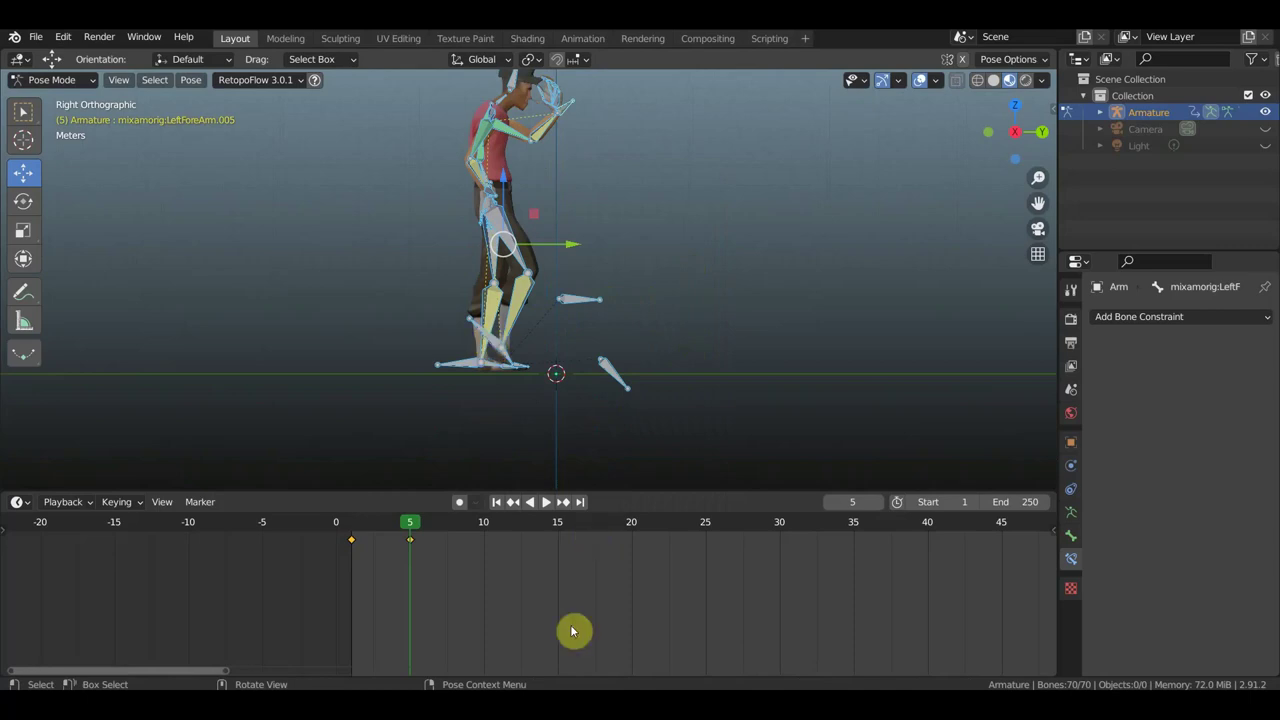
mouse_move(408, 526)
left_mouse_down()
mouse_move(363, 528)
mouse_move(411, 536)
mouse_move(354, 534)
mouse_move(423, 534)
left_mouse_up()
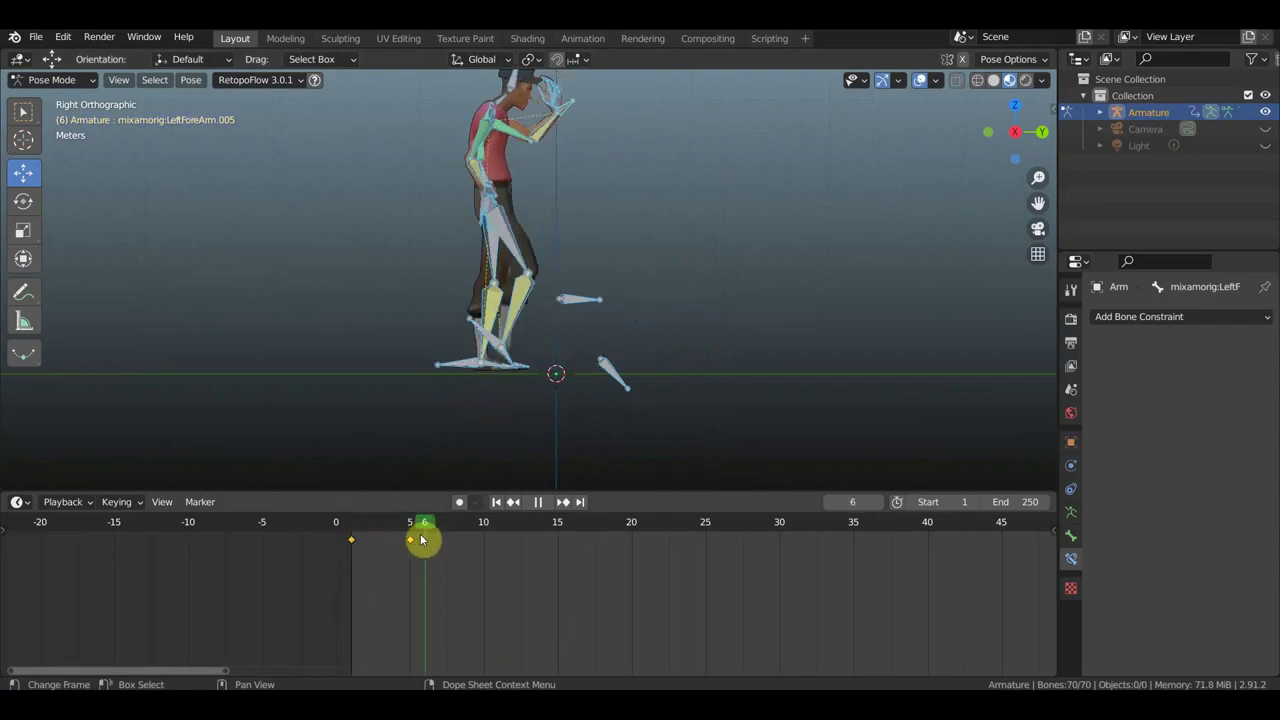
Step: Scrub between frames 1 and 6, stop playback, and return to frame 1
middle_click_drag(720, 386, 720, 424, "shift")
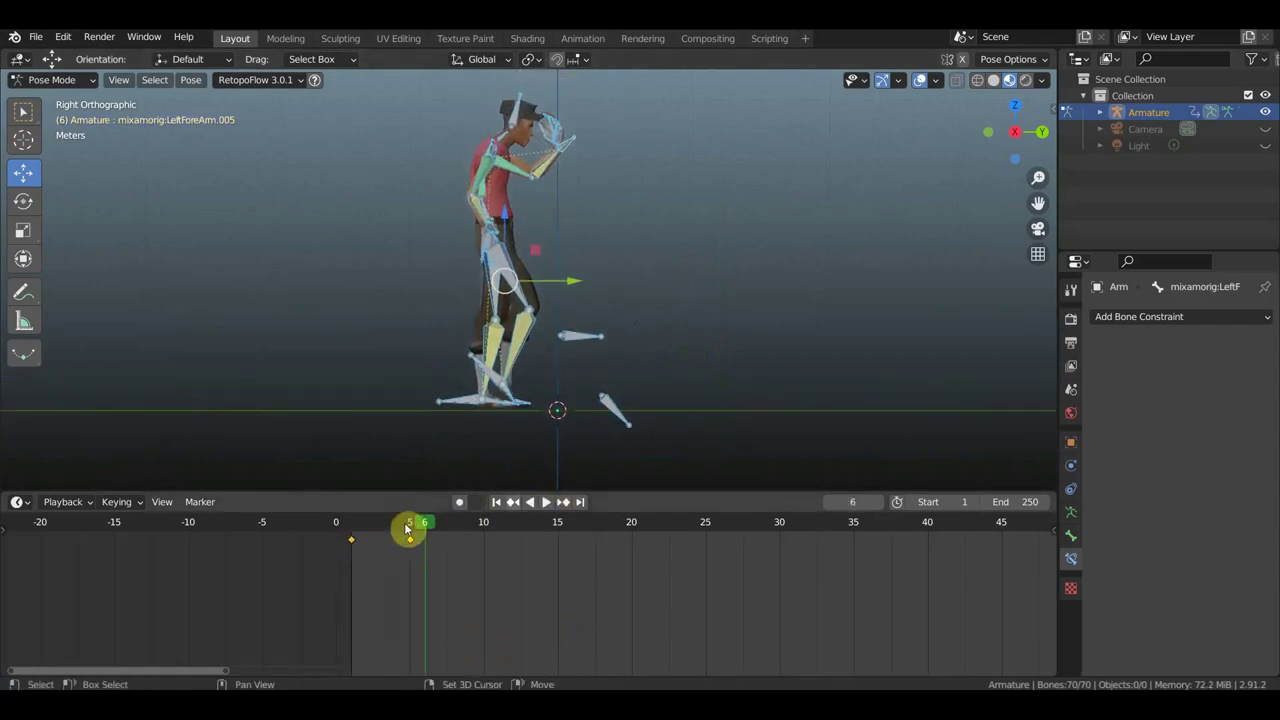
mouse_move(414, 523)
left_mouse_down()
mouse_move(428, 525)
mouse_move(371, 535)
mouse_move(466, 537)
left_mouse_up()
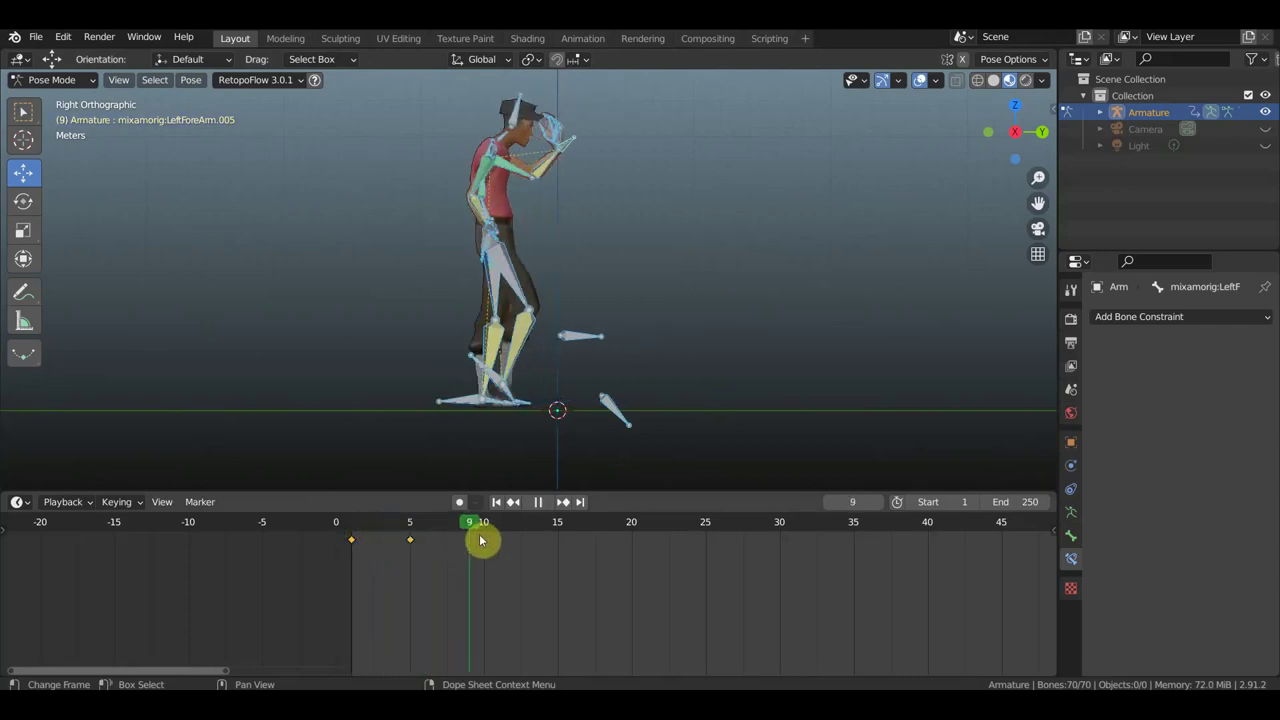
key("space")
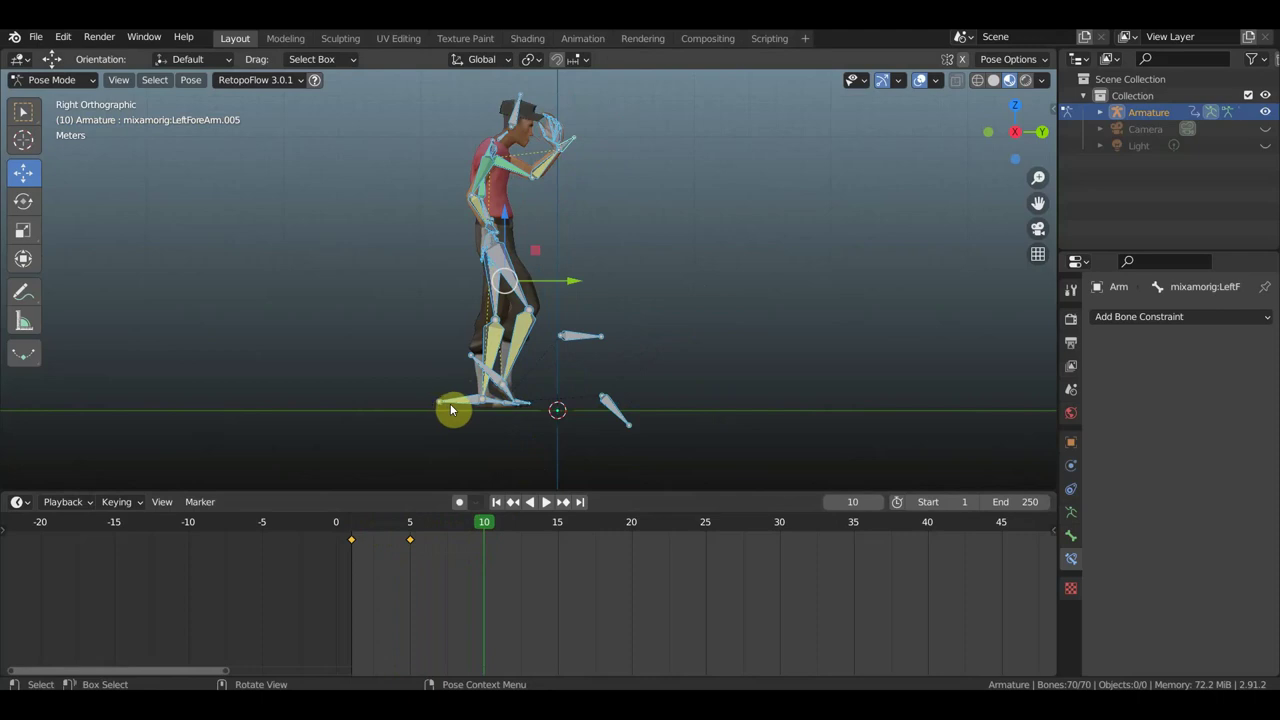
left_click(351, 530)
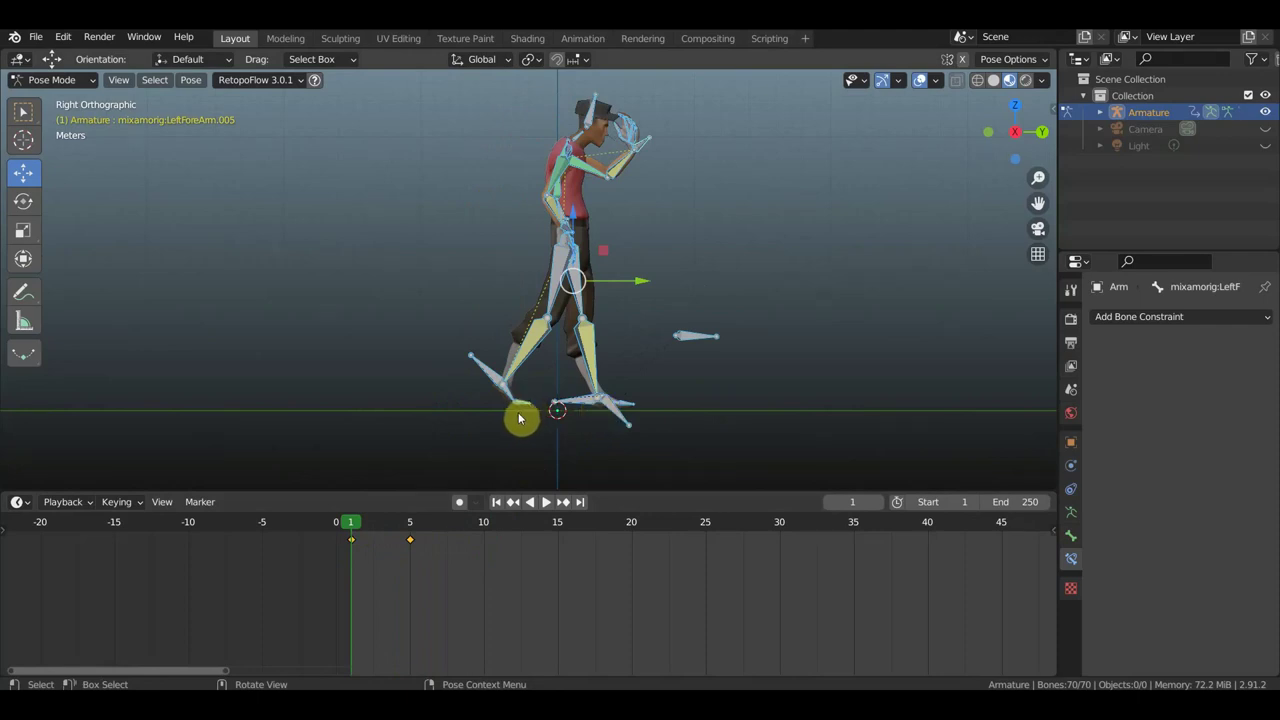
Step: Push the left leg control bone back behind the body
left_click_drag(354, 523, 483, 523)
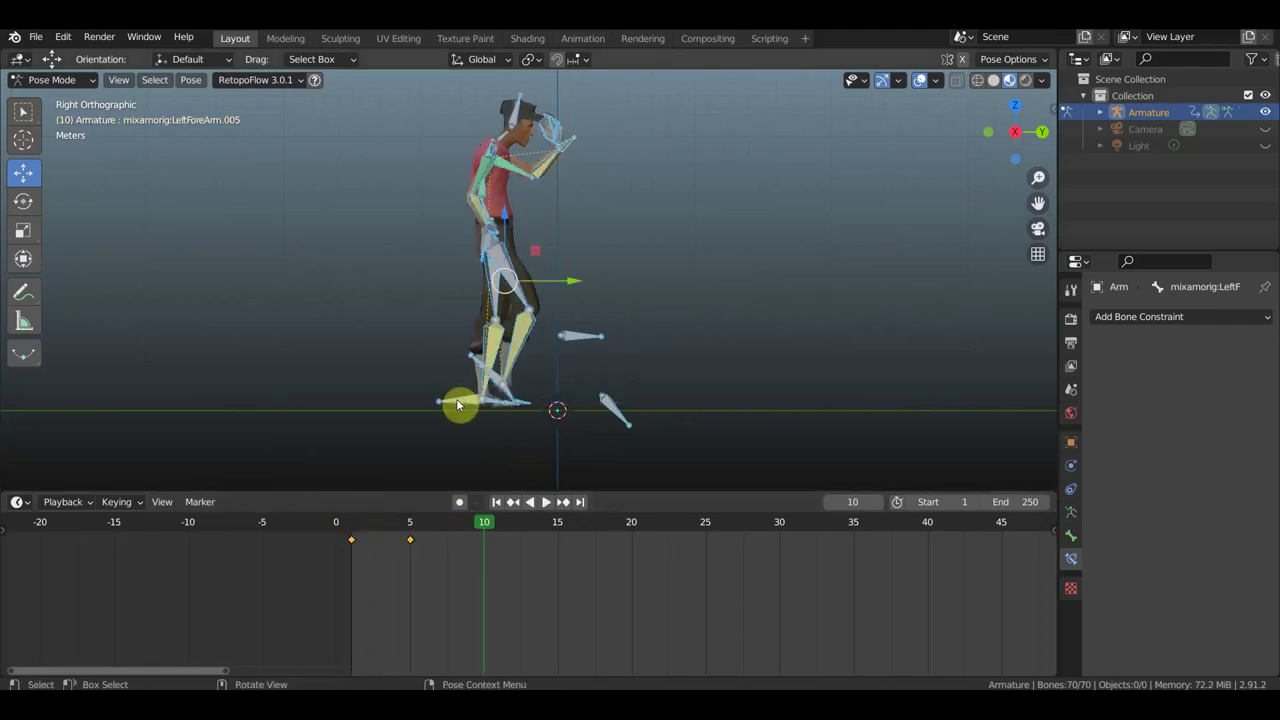
left_click(515, 402)
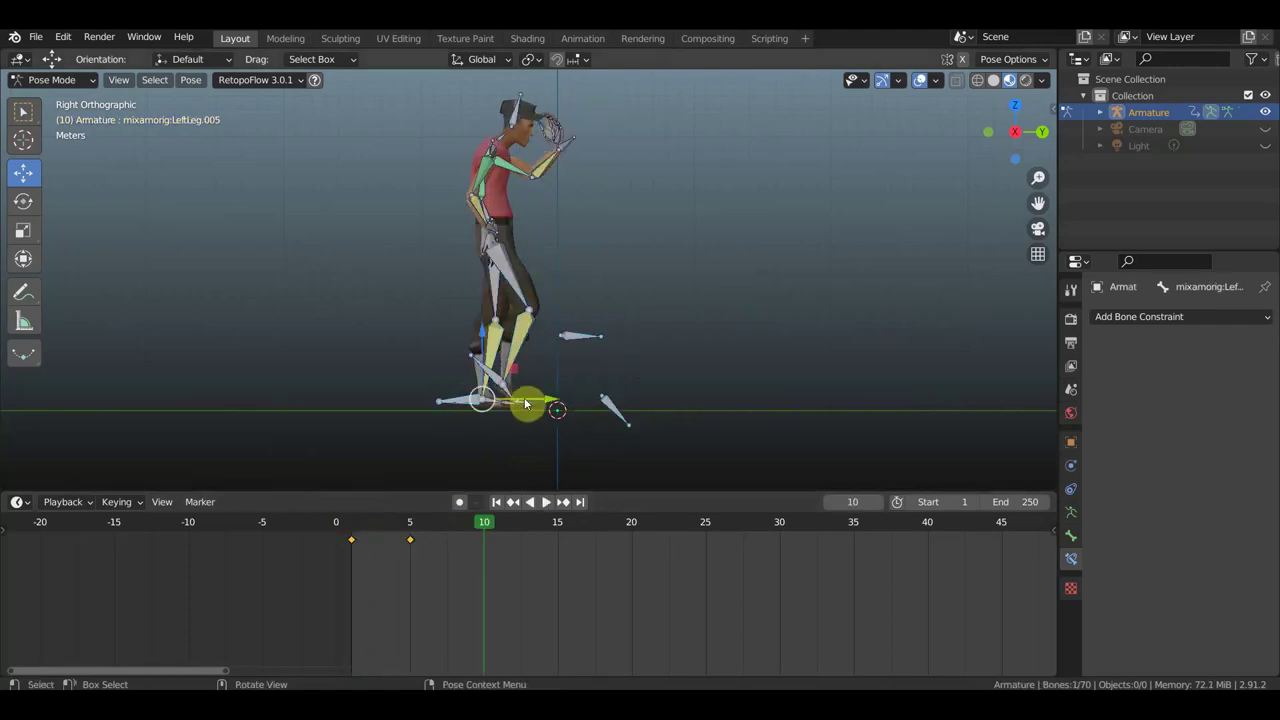
left_click_drag(548, 403, 489, 400)
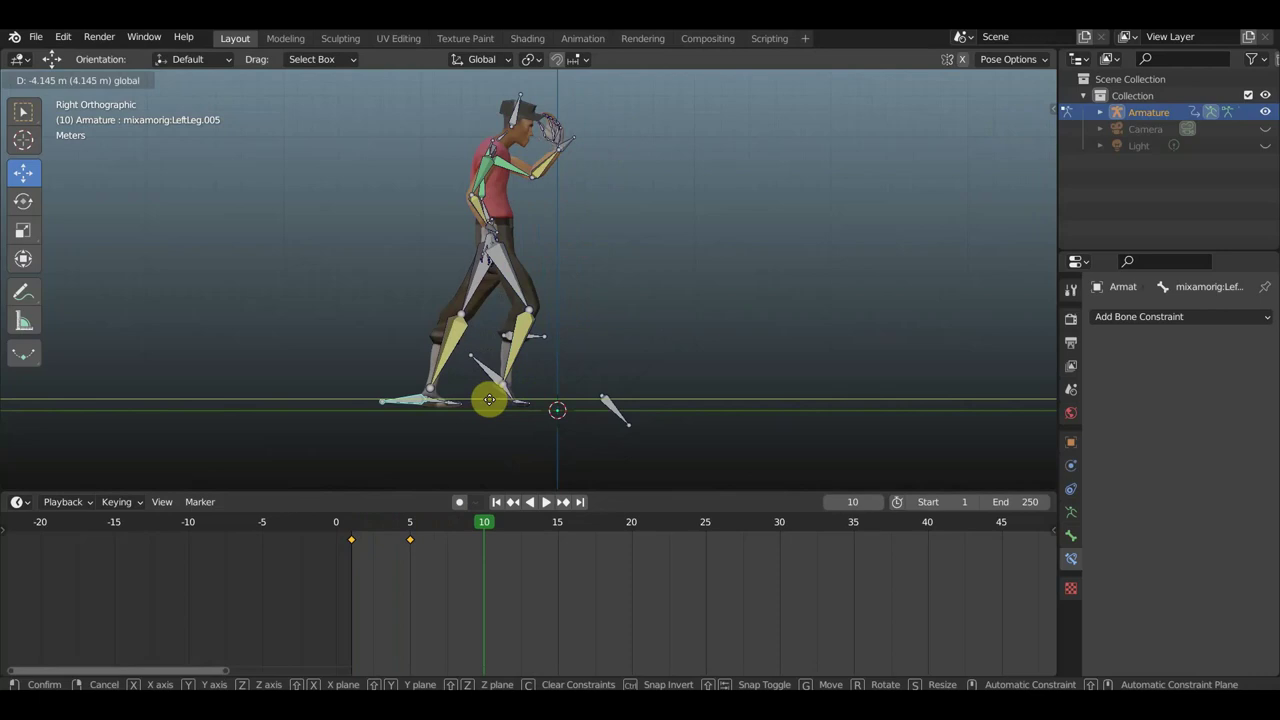
left_click_drag(489, 400, 502, 406)
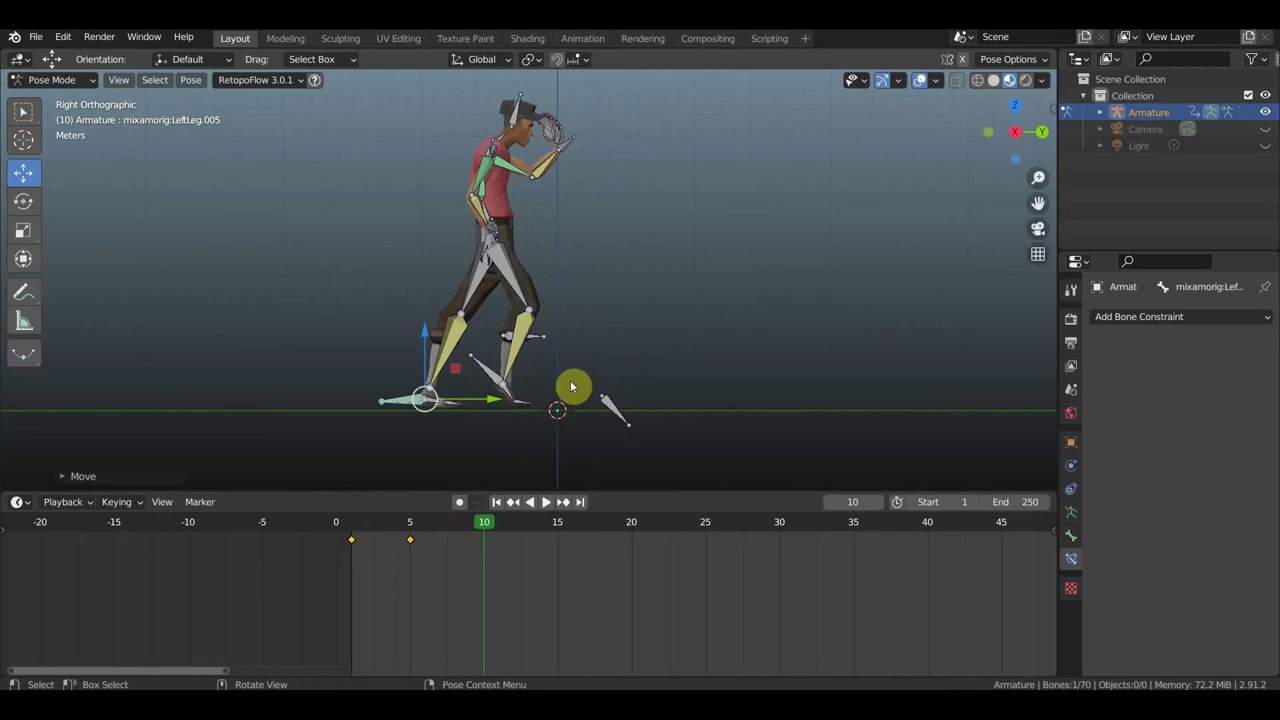
Step: Tilt the left foot, rotate the toe bones, and lower the foot bones toward the ground
key("r")
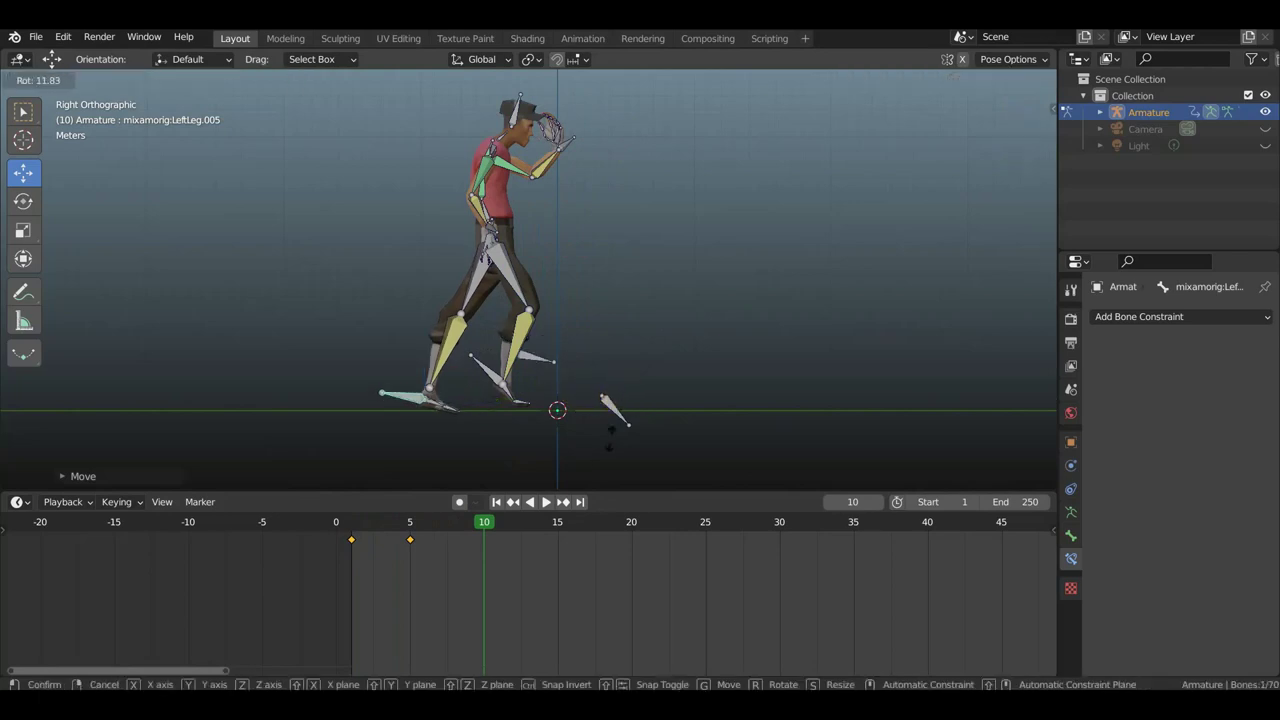
left_click(532, 471)
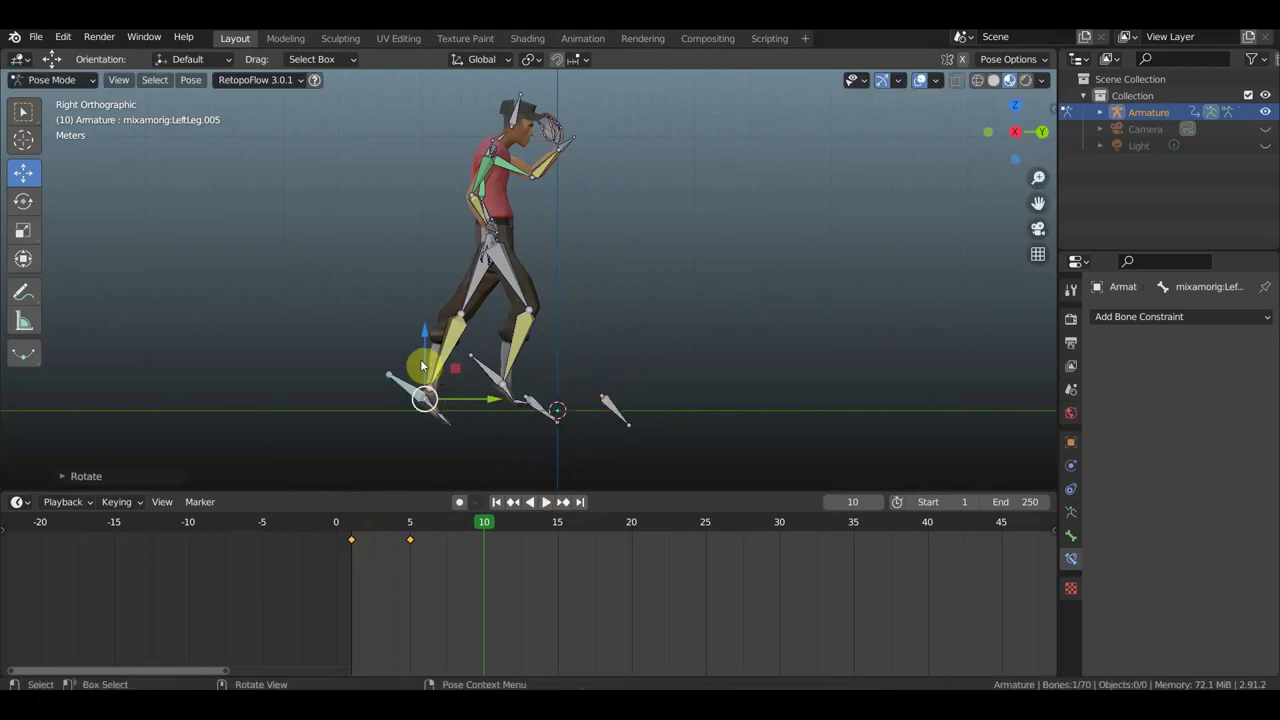
key("g")
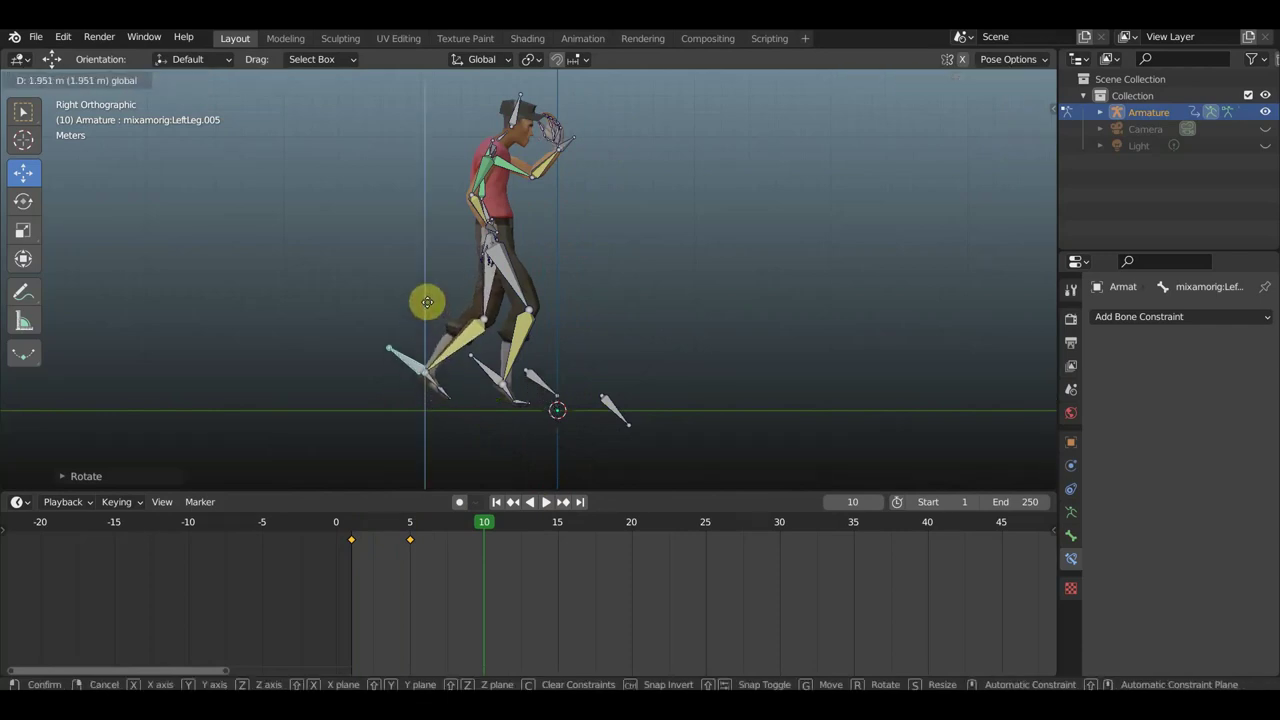
left_click(427, 302)
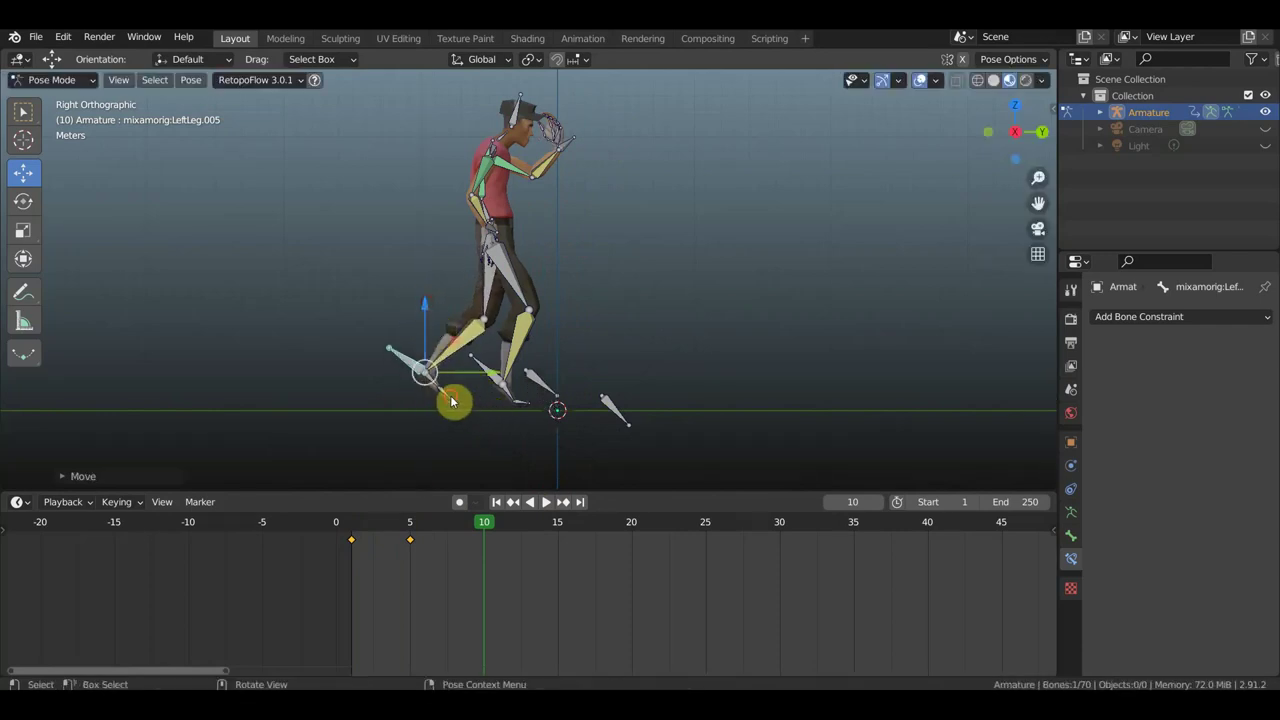
key("ctrl+z")
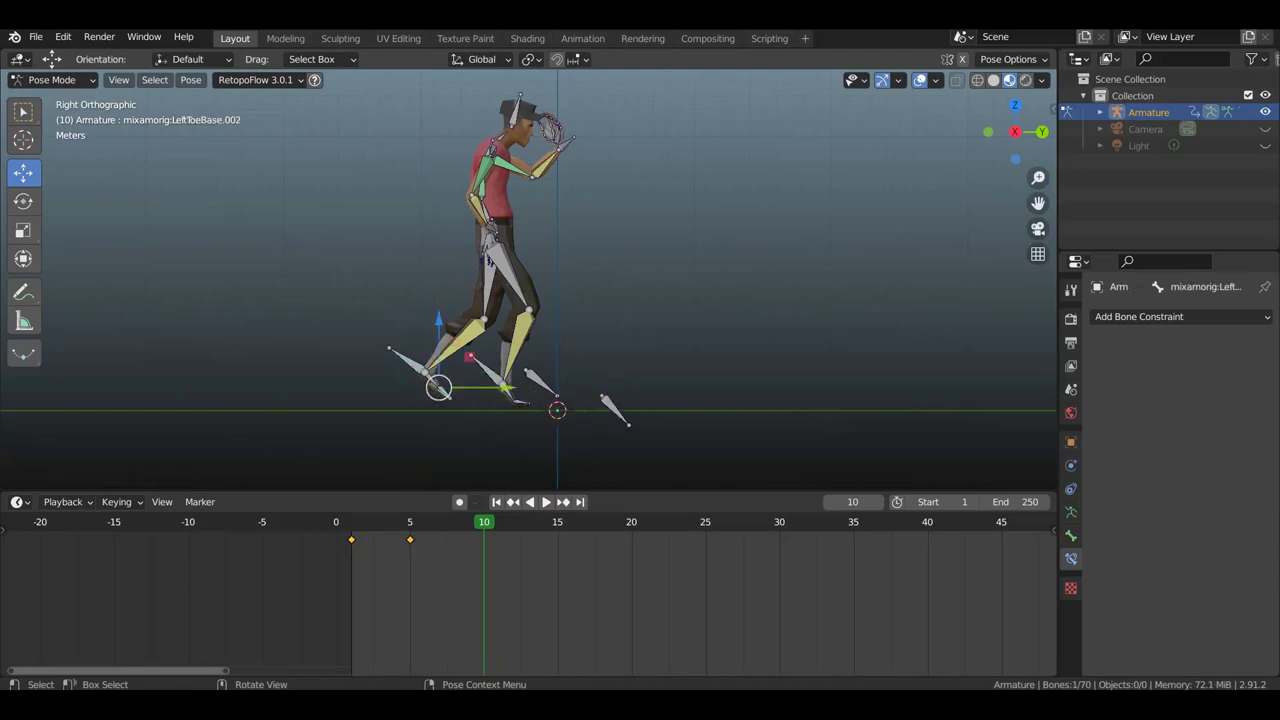
key("r")
left_click(612, 316)
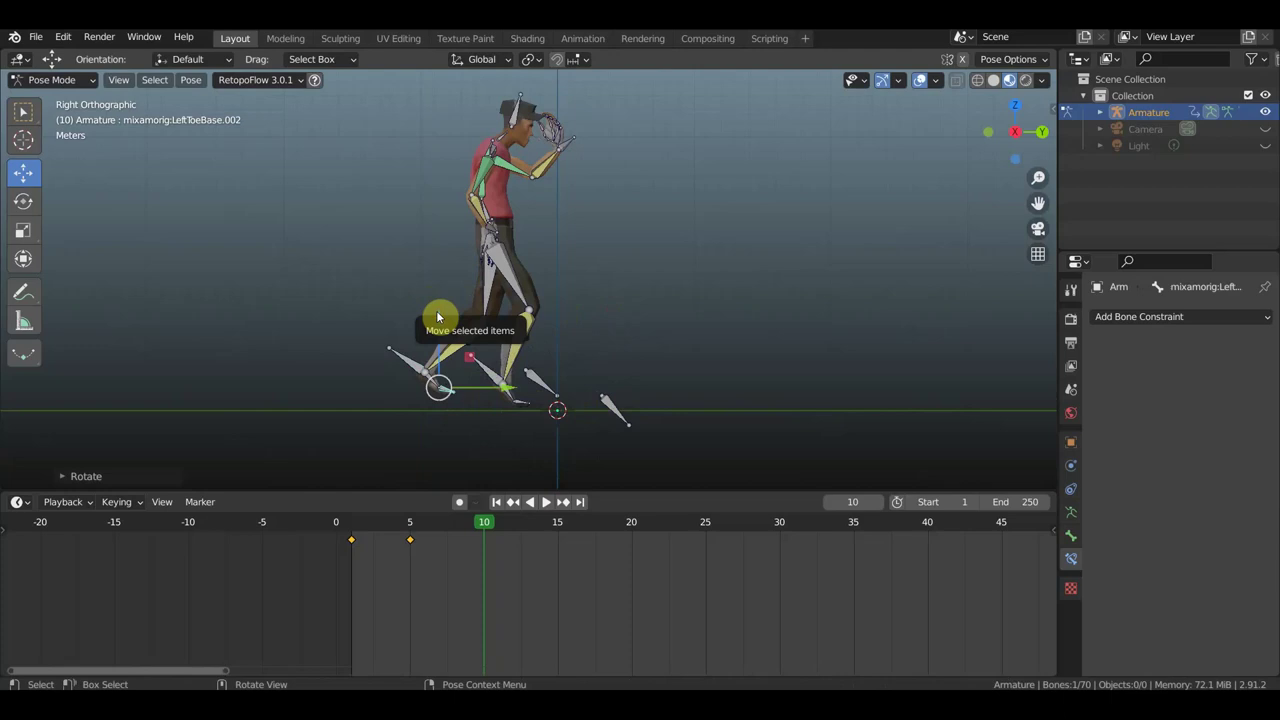
left_click_drag(437, 318, 440, 388)
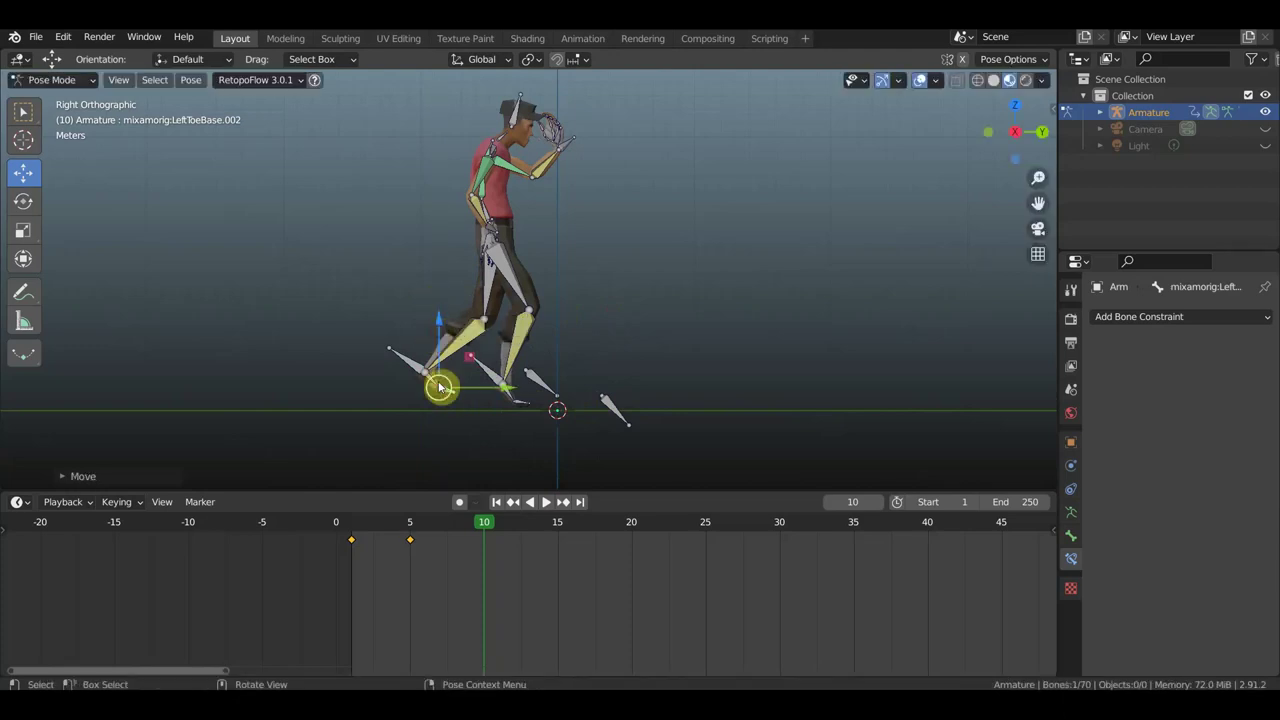
Step: Reposition the left leg control bone and rotate the other foot's control bone
left_click(440, 323)
key("g")
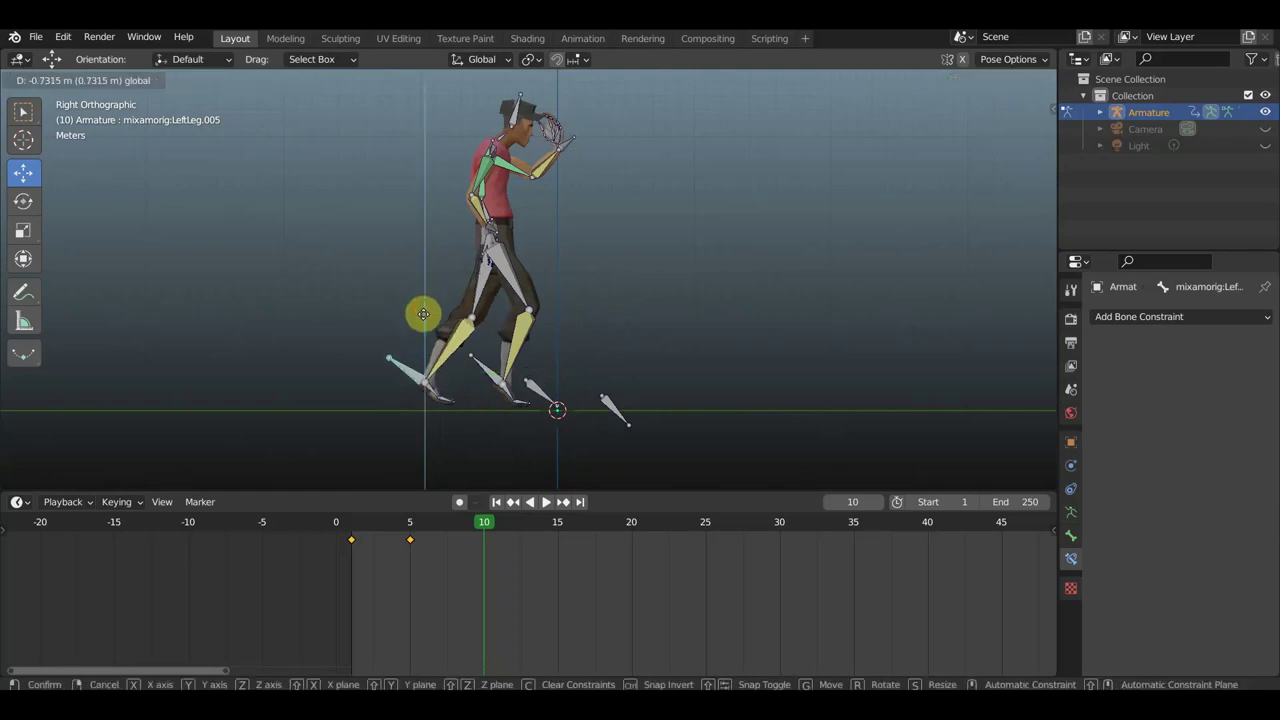
left_click(424, 314)
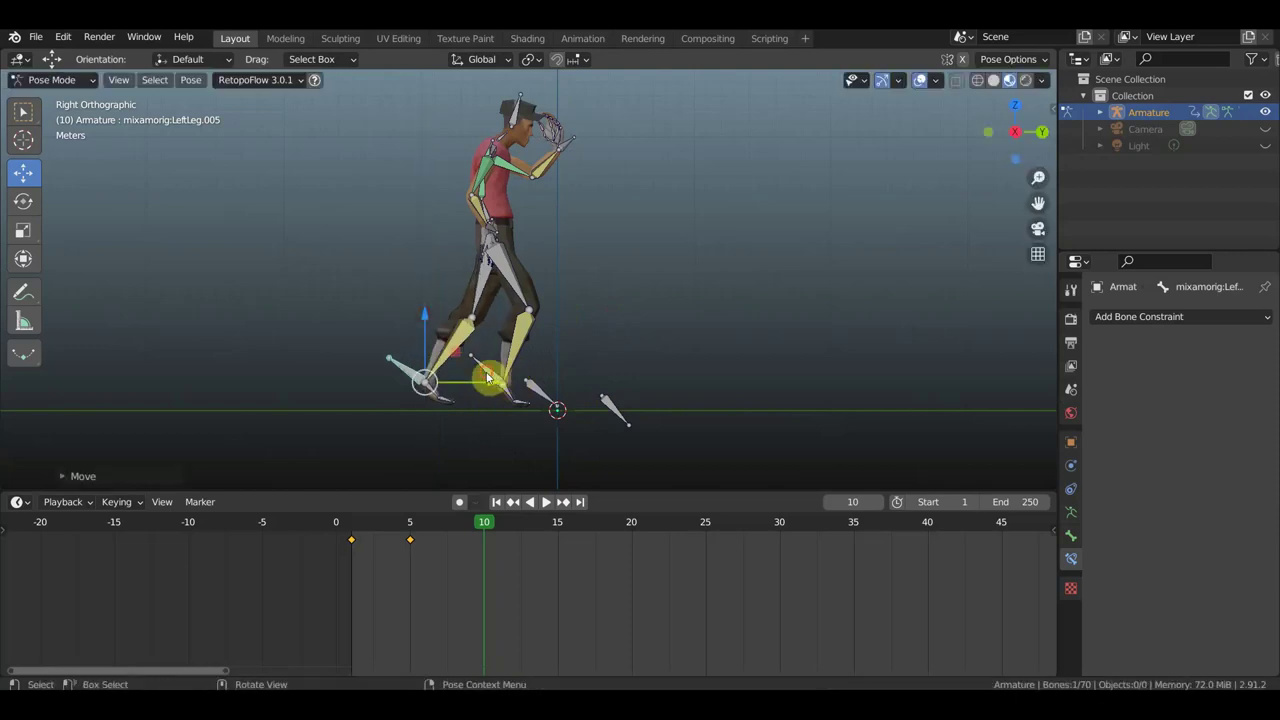
left_click(628, 392)
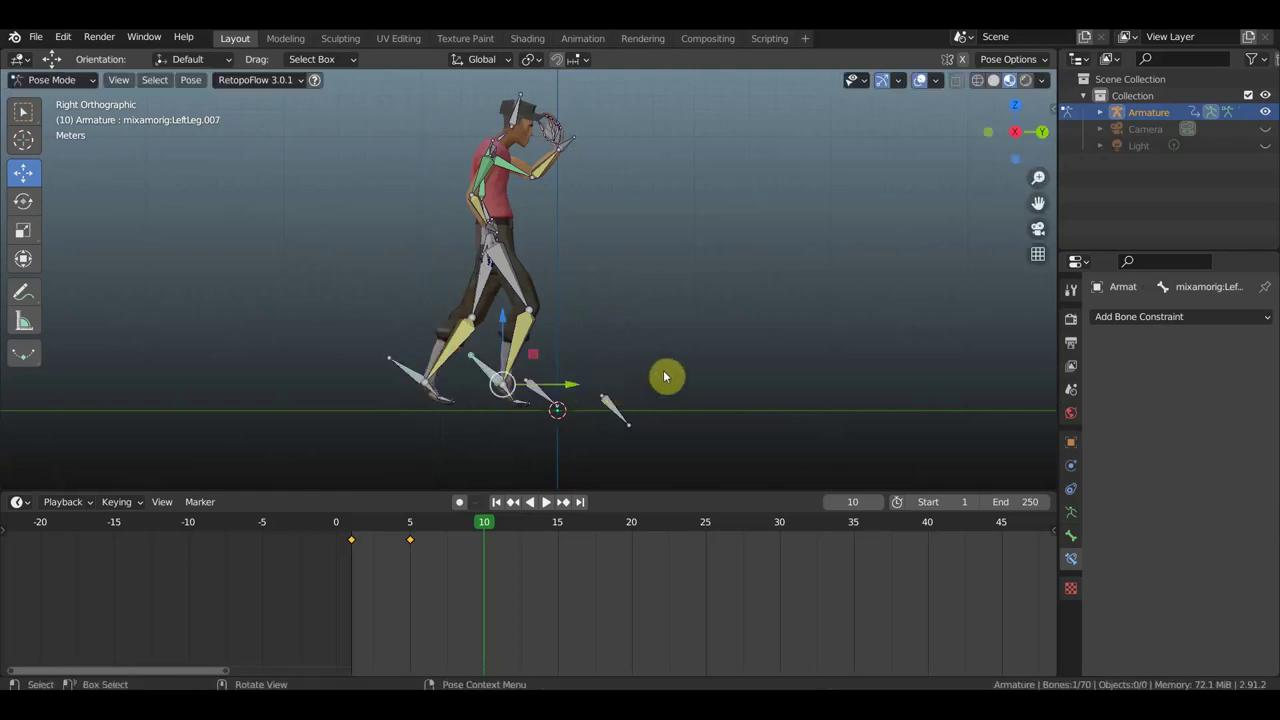
key("r")
left_click(610, 286)
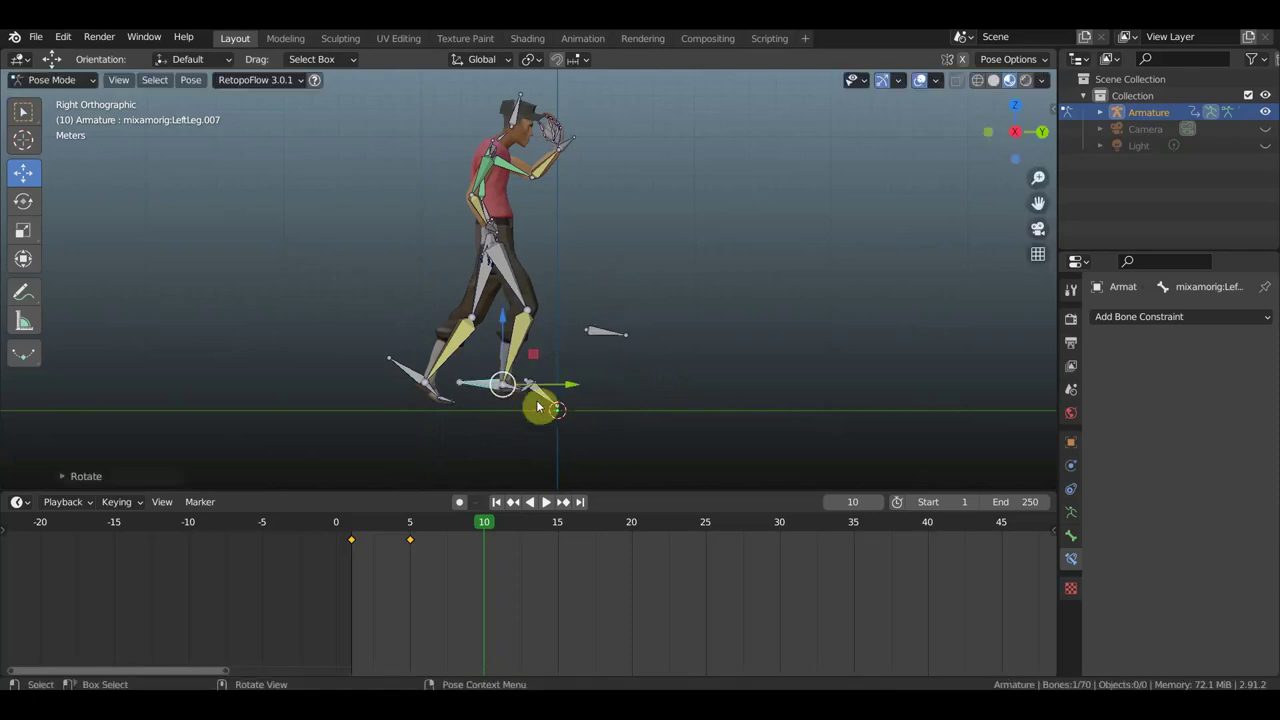
Step: Rotate the toe bone, then rotate and move the left leg bone forward under the body
left_click(668, 392)
key("r")
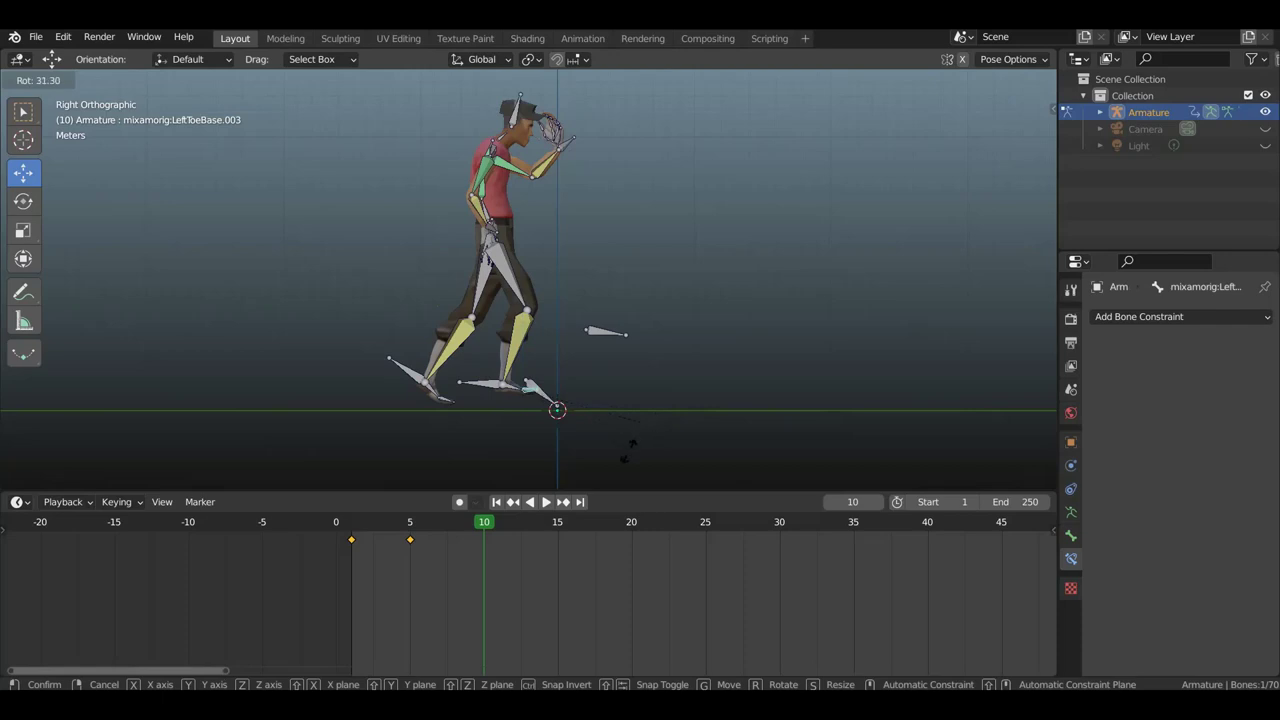
left_click(614, 457)
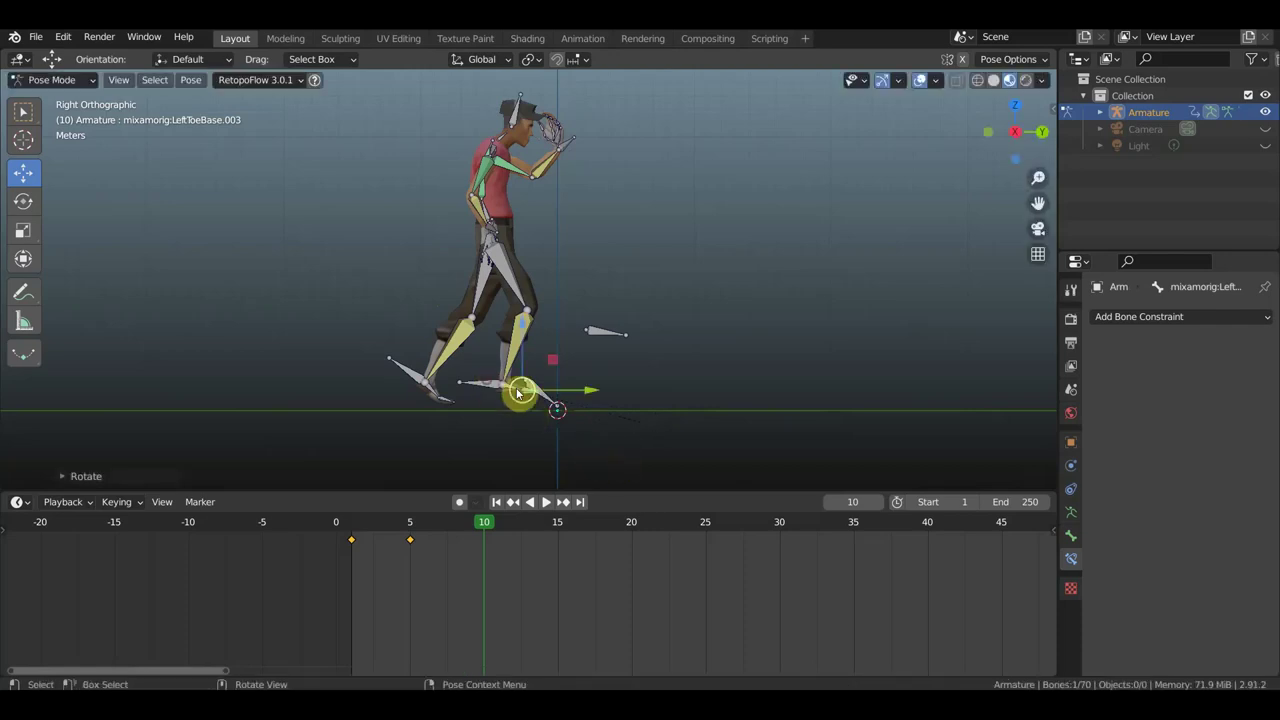
left_click(680, 400)
key("r")
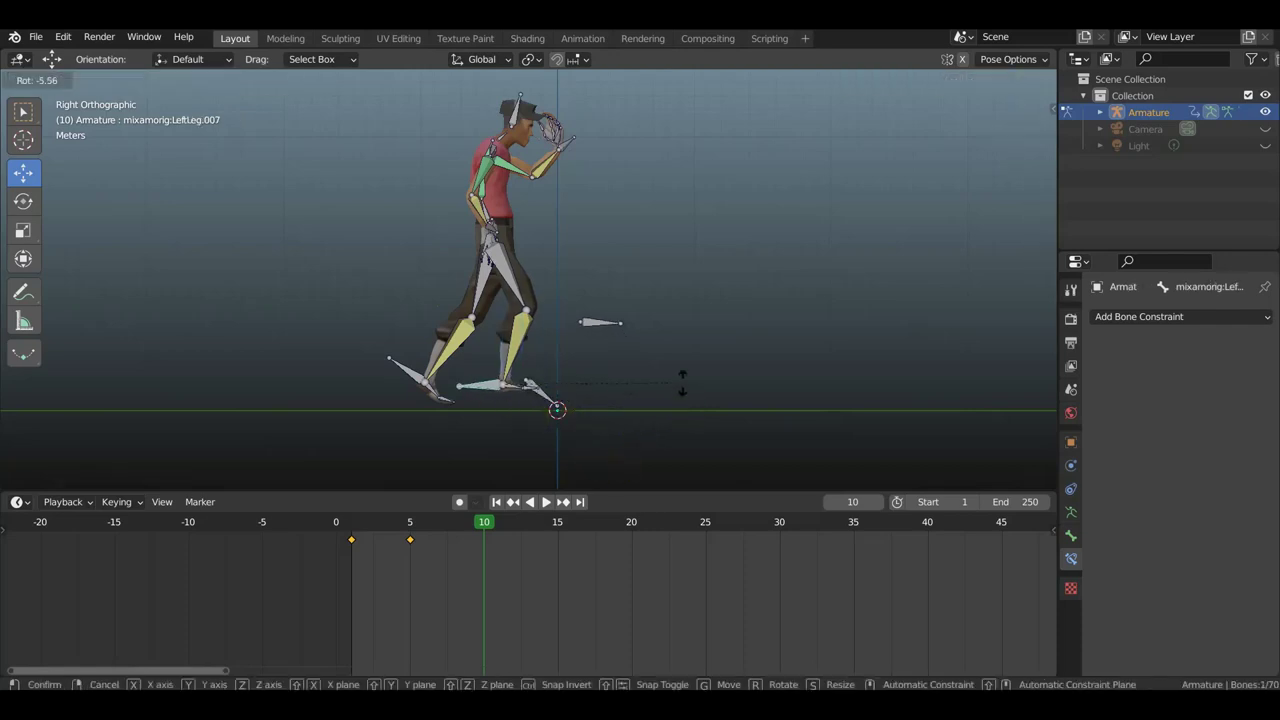
left_click(685, 388)
key("g")
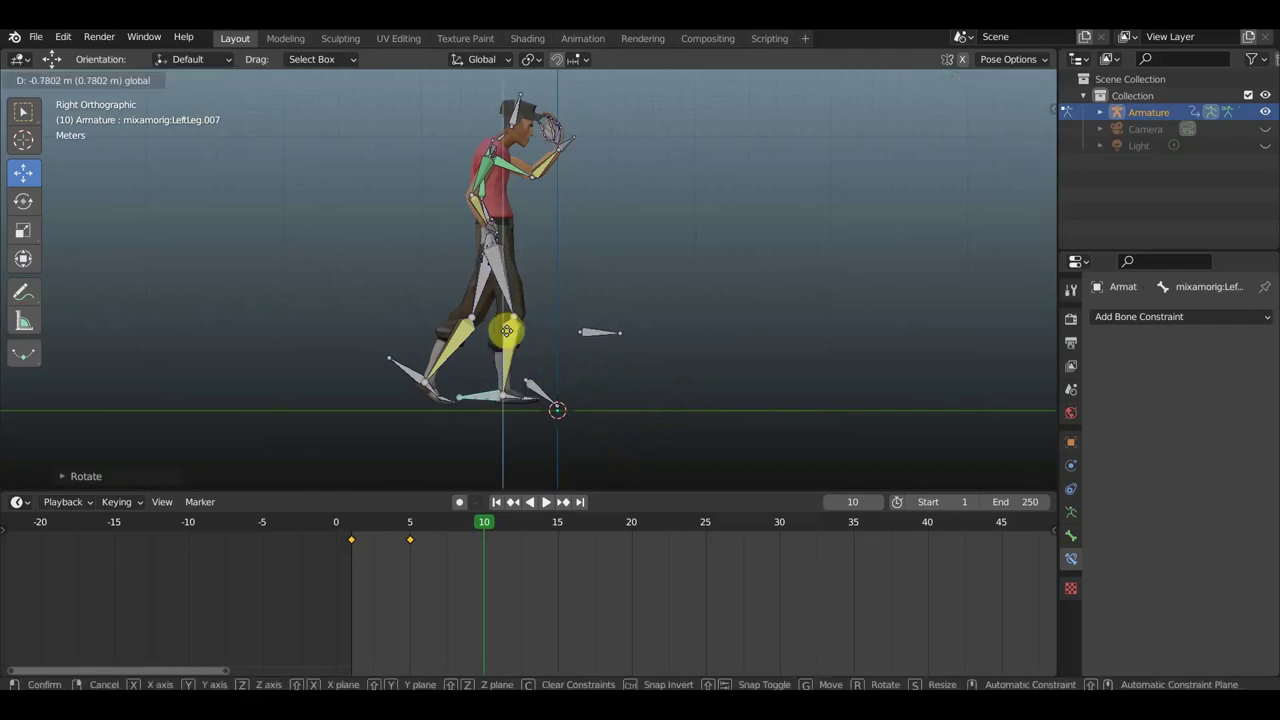
left_click(507, 337)
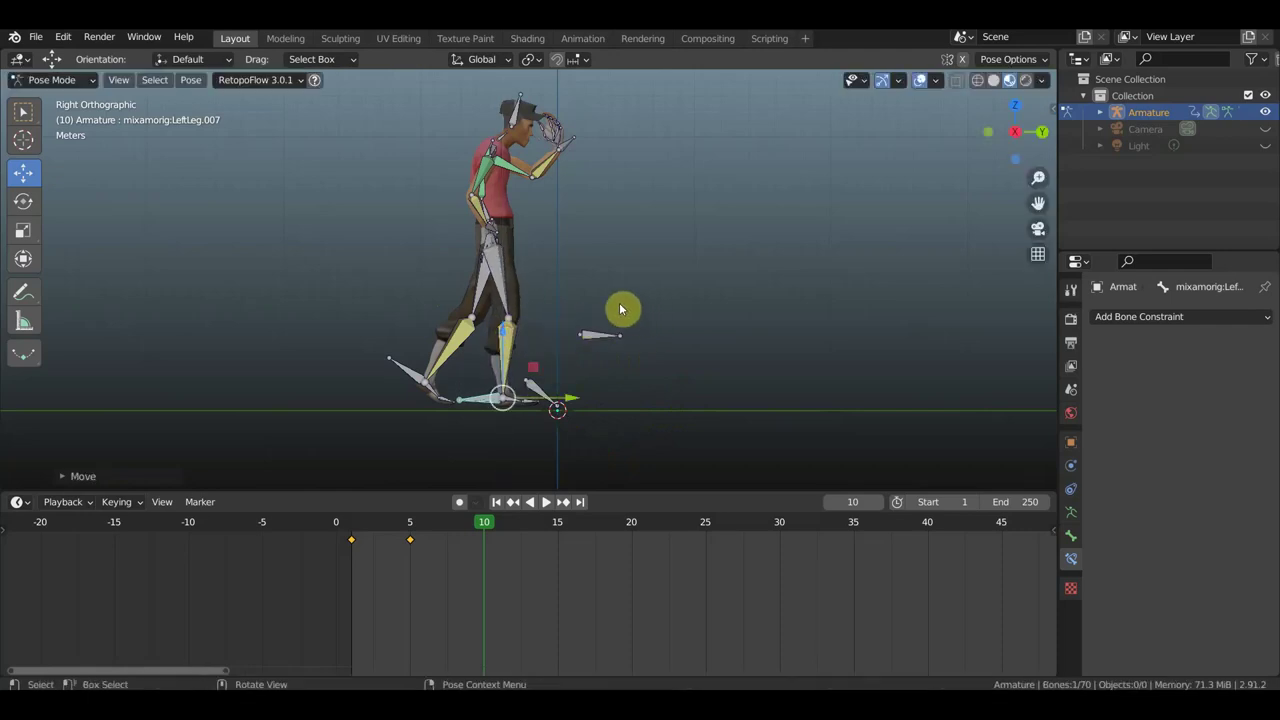
Step: Key Location & Rotation for all bones at frame 10, then scrub and play back the stride
key("a")
key("i")
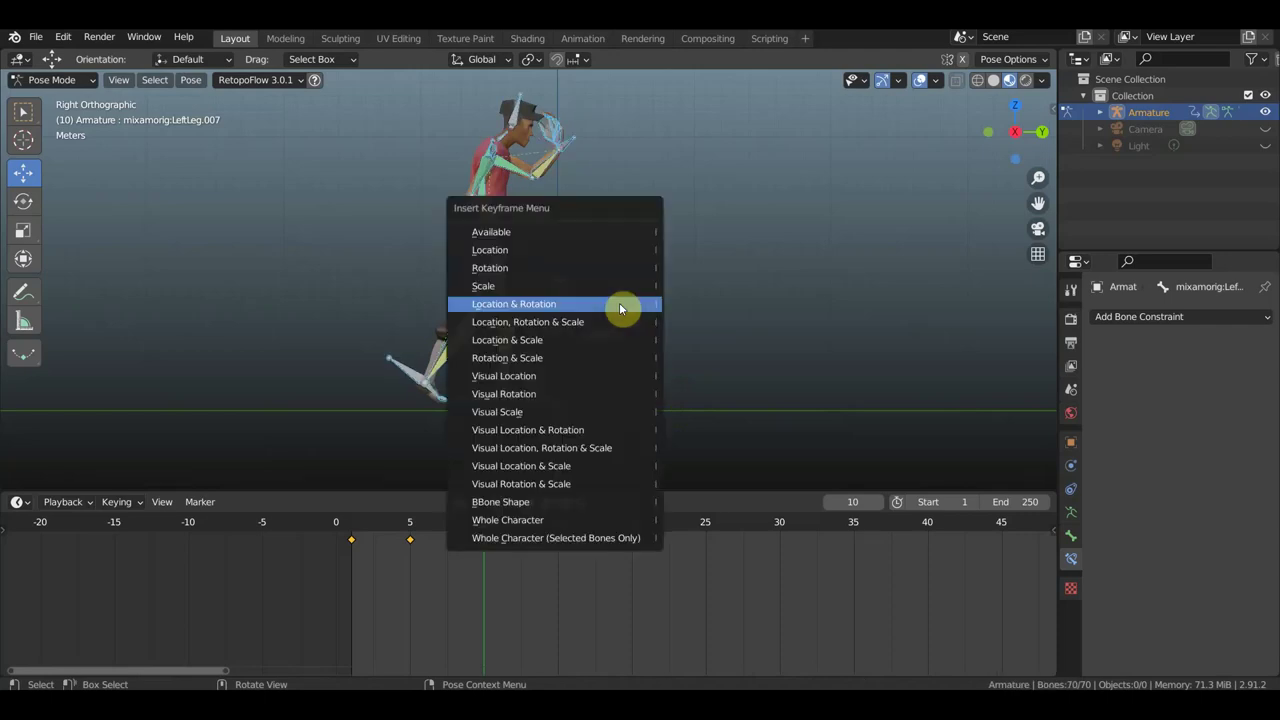
left_click(619, 302)
left_click_drag(484, 531, 345, 531)
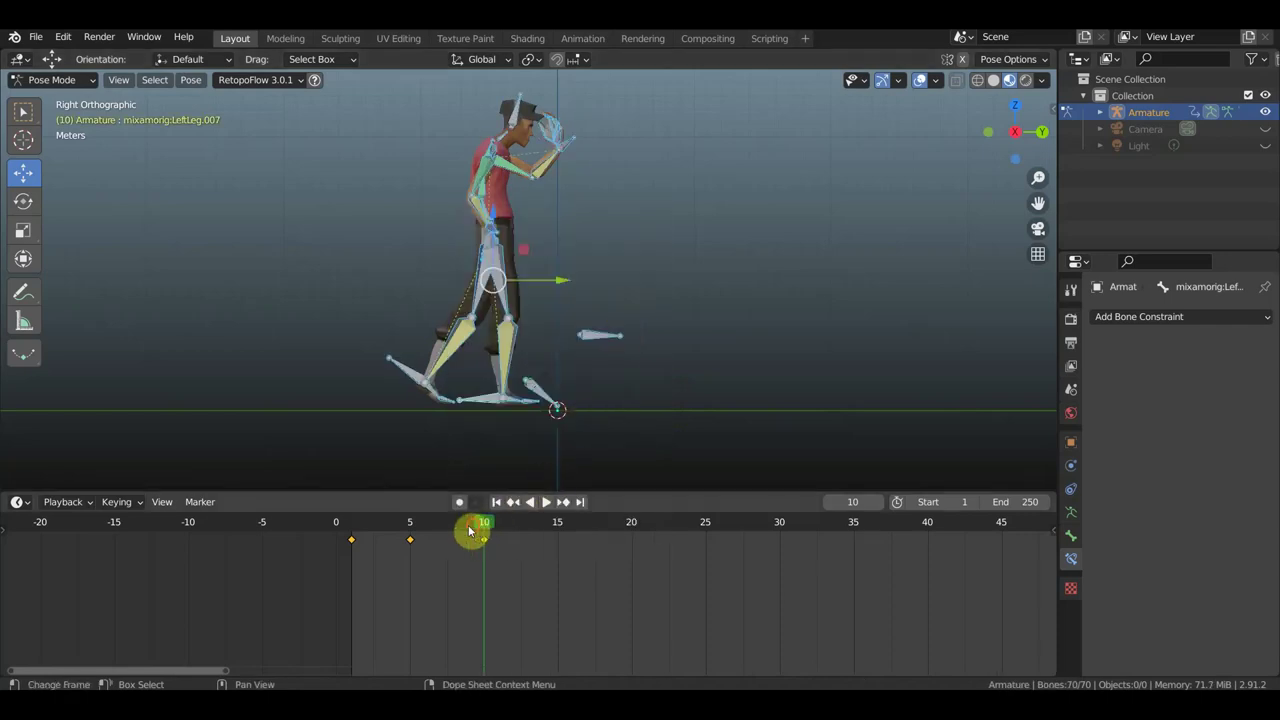
key("space")
mouse_move(467, 545)
left_mouse_down()
mouse_move(503, 543)
mouse_move(351, 545)
mouse_move(559, 560)
left_mouse_up()
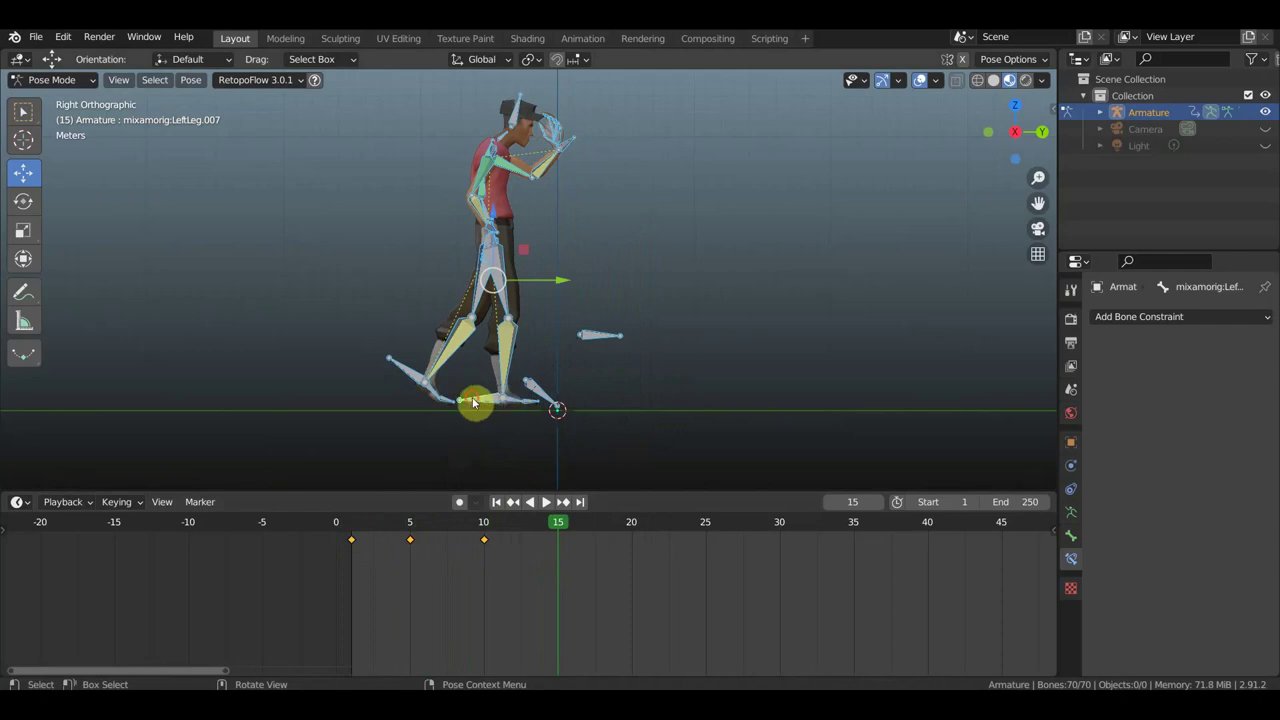
Step: Slide the foot bone left along Y to lengthen the stride
left_click(502, 401)
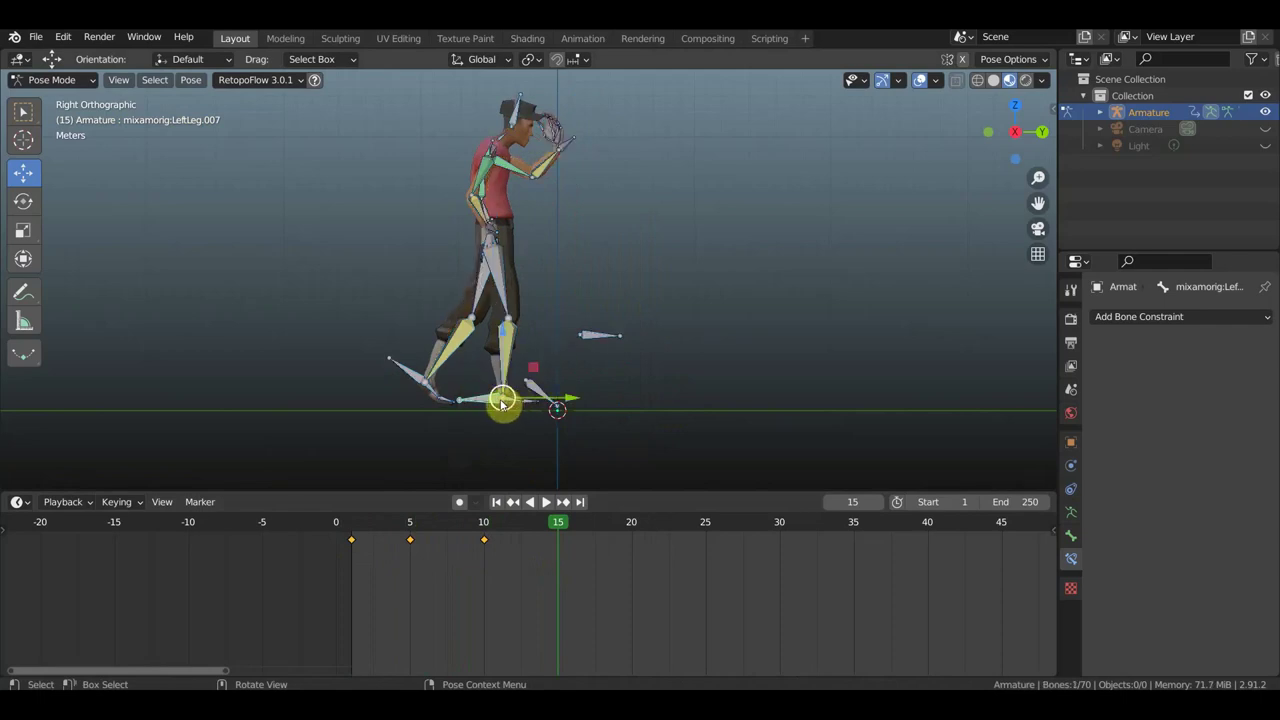
left_click_drag(571, 399, 472, 398)
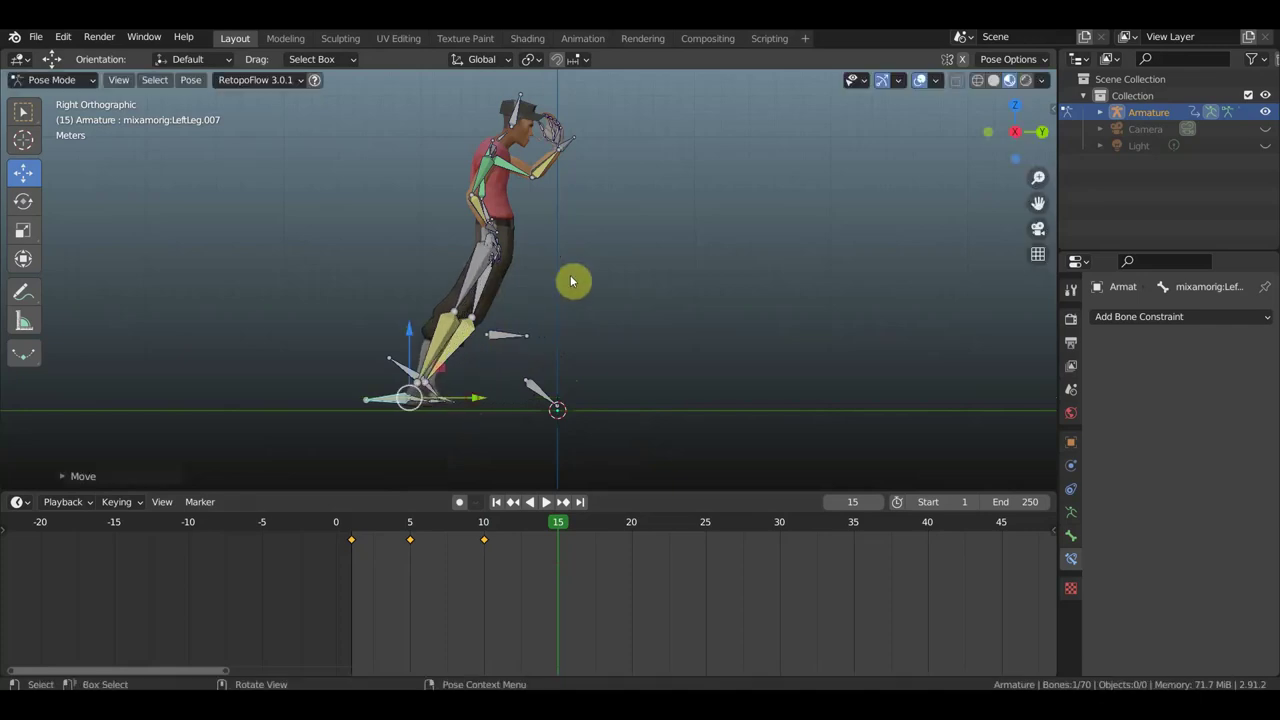
middle_click_drag(571, 280, 389, 286)
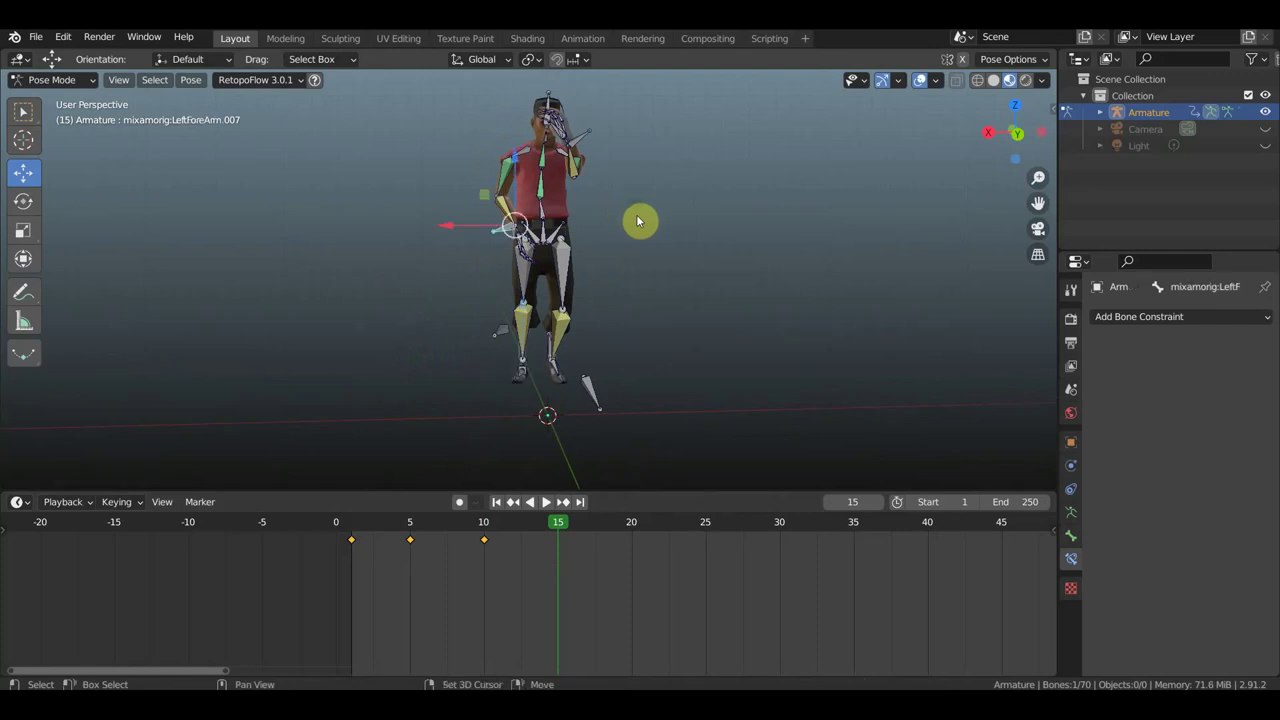
mouse_move(638, 210)
middle_mouse_down()
mouse_move(643, 314)
mouse_move(546, 337)
middle_mouse_up()
Step: Move the forearm, hips and spine bones left along Y in the right side view
left_click(546, 337, "shift")
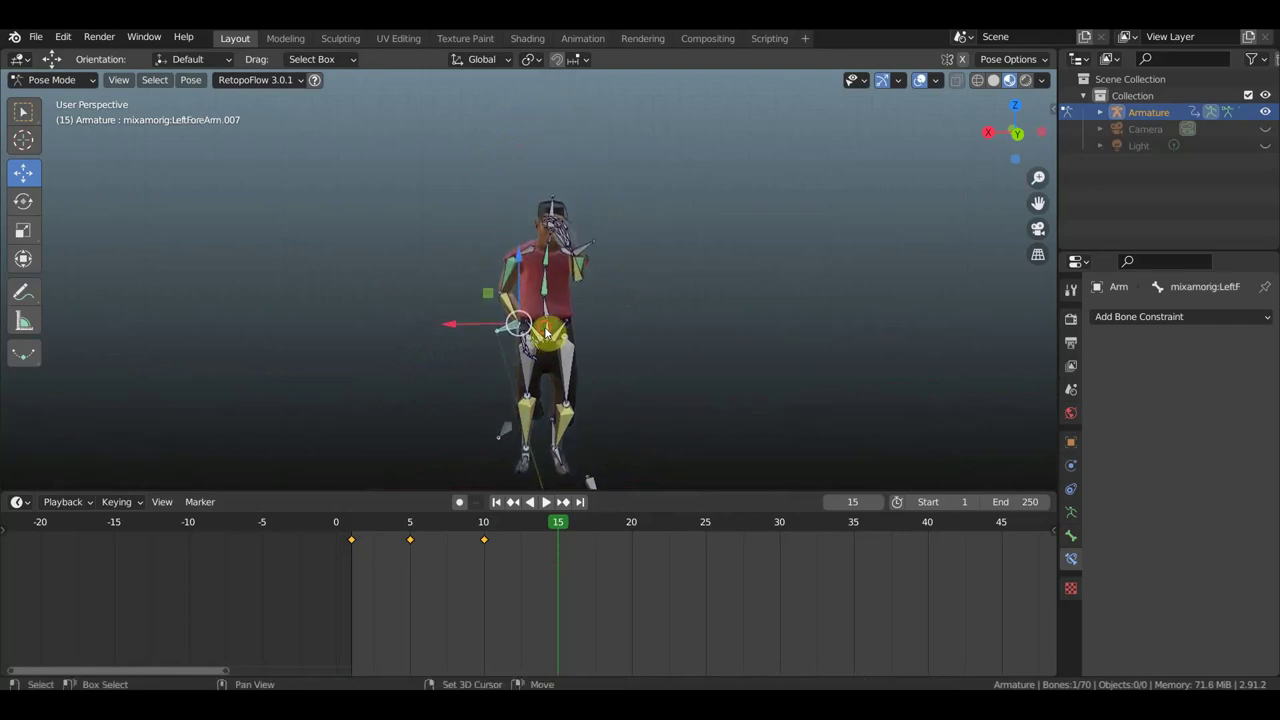
left_click(586, 230)
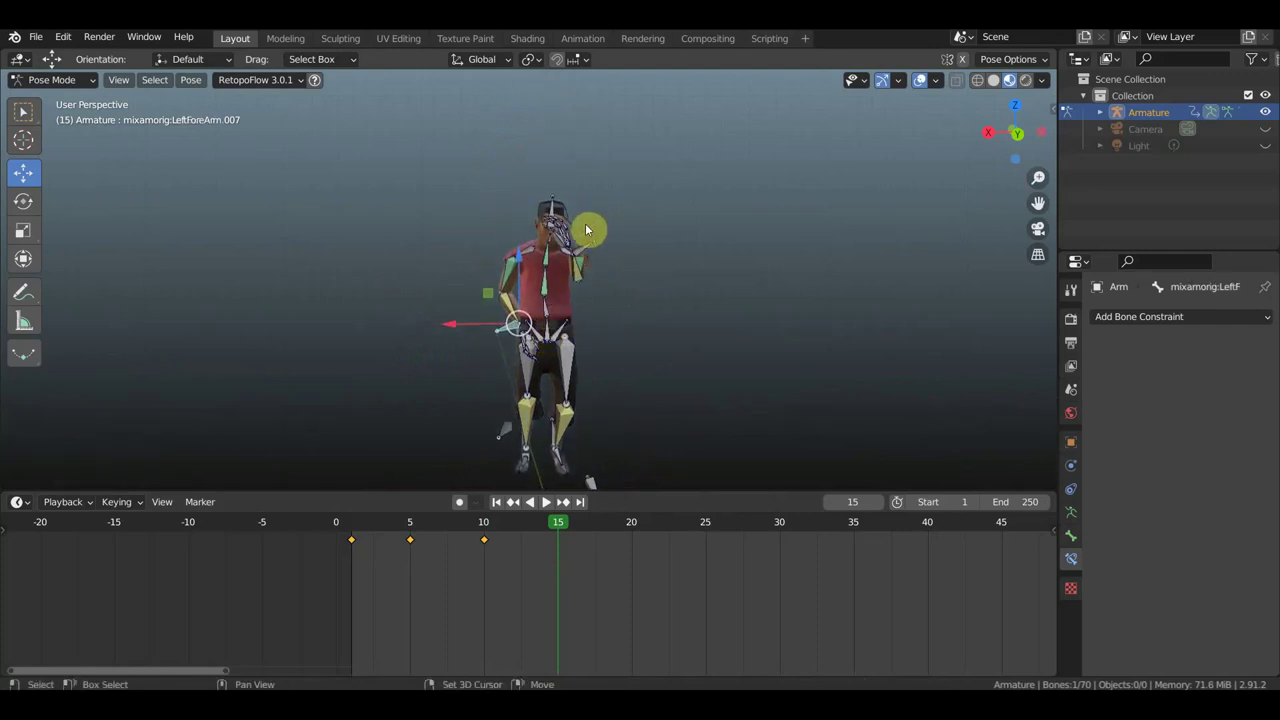
left_click(610, 288, "shift")
key("KP_3")
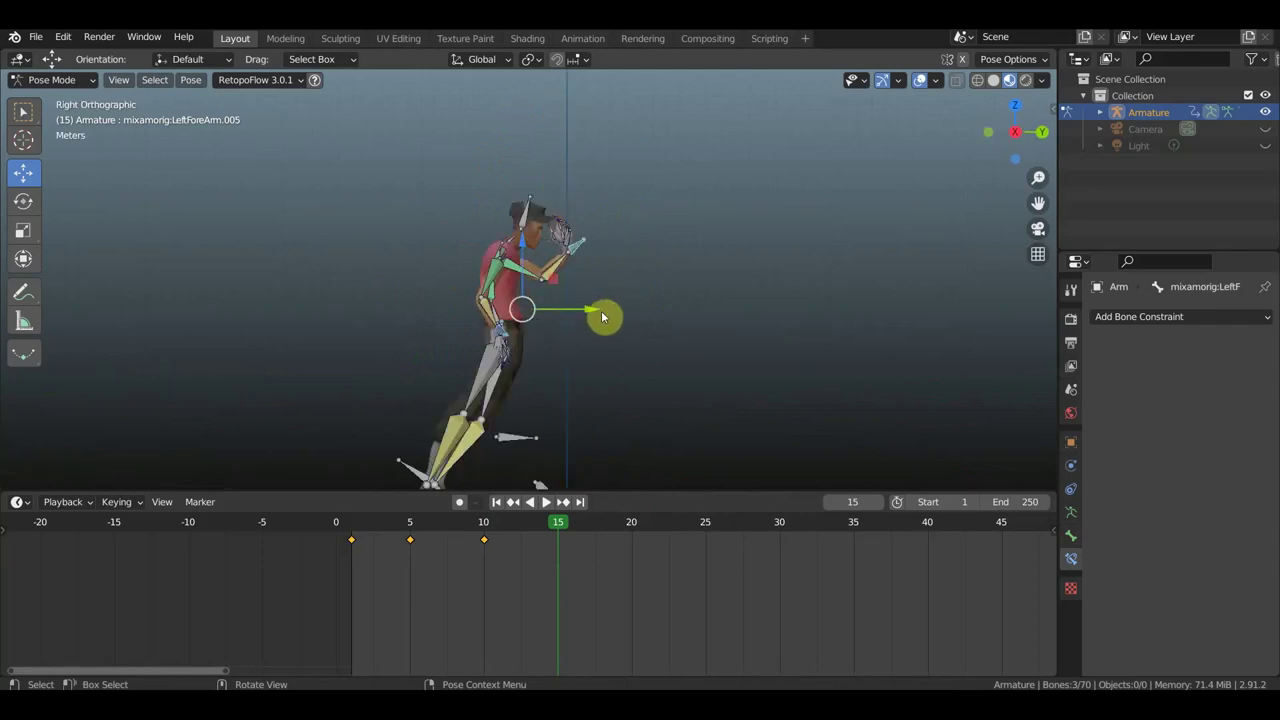
left_click_drag(594, 312, 528, 303)
Step: Key Location & Rotation for all bones at frame 15
key("a")
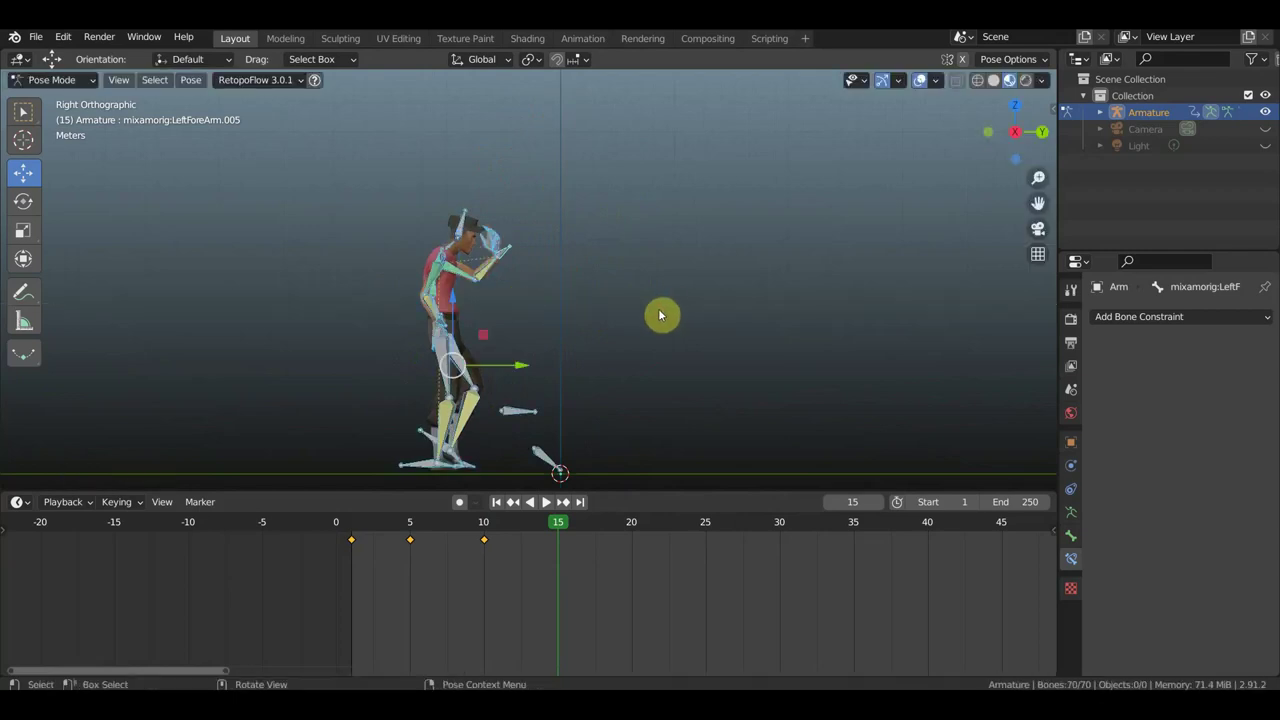
key("i")
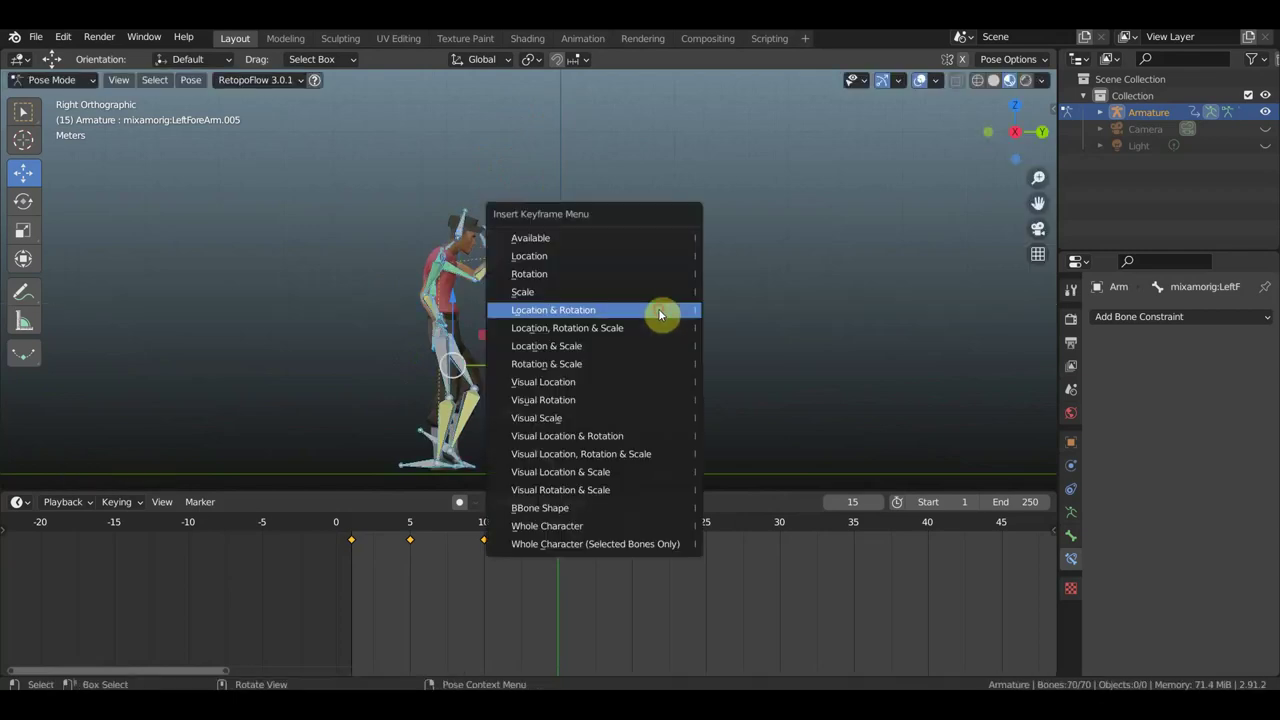
left_click(659, 314)
mouse_move(648, 311)
middle_mouse_down("shift")
mouse_move(706, 269)
mouse_move(727, 270)
middle_mouse_up("shift")
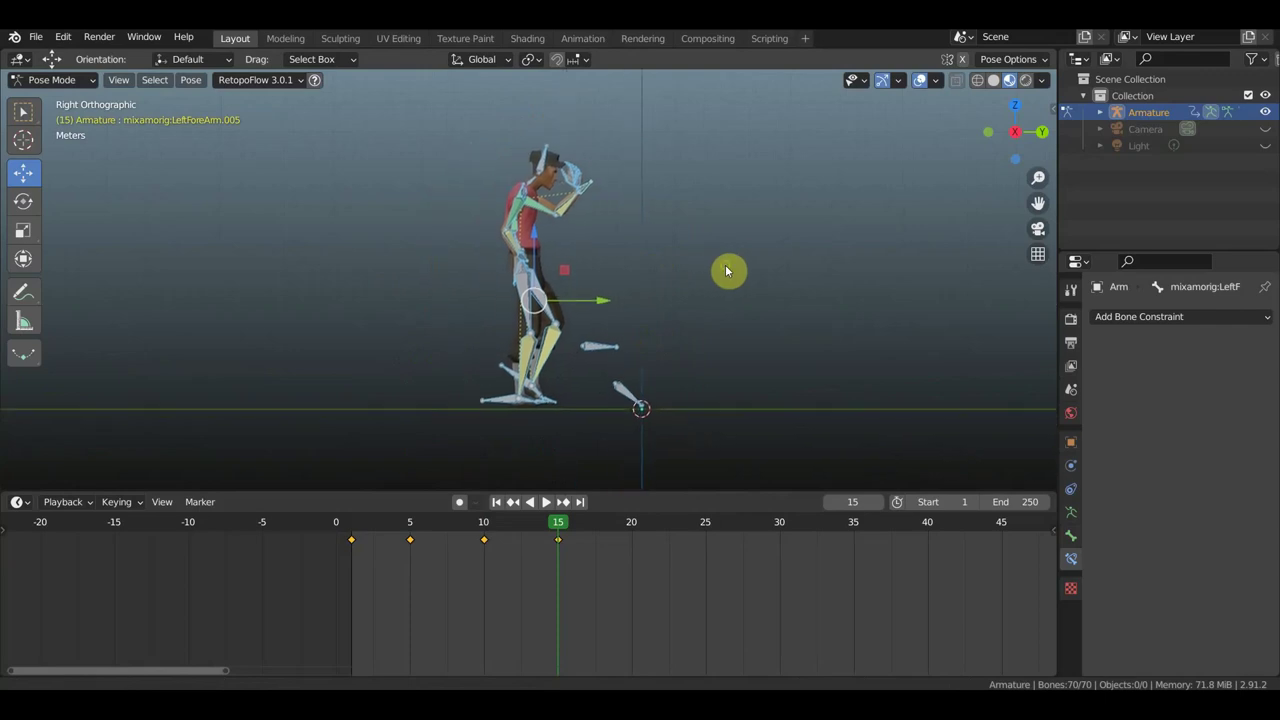
scroll(700, 285, "up", 1)
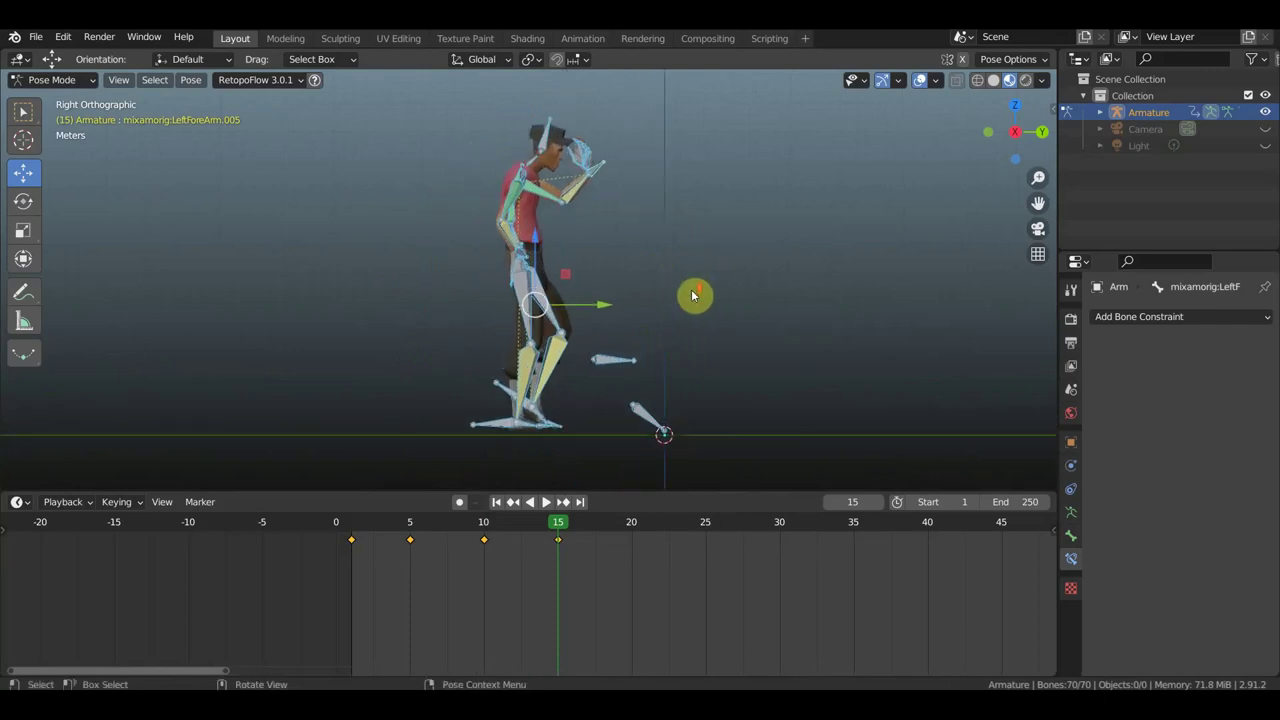
Step: Play the animation in reverse and scrub from frame 5 toward frame 9
left_click(529, 501)
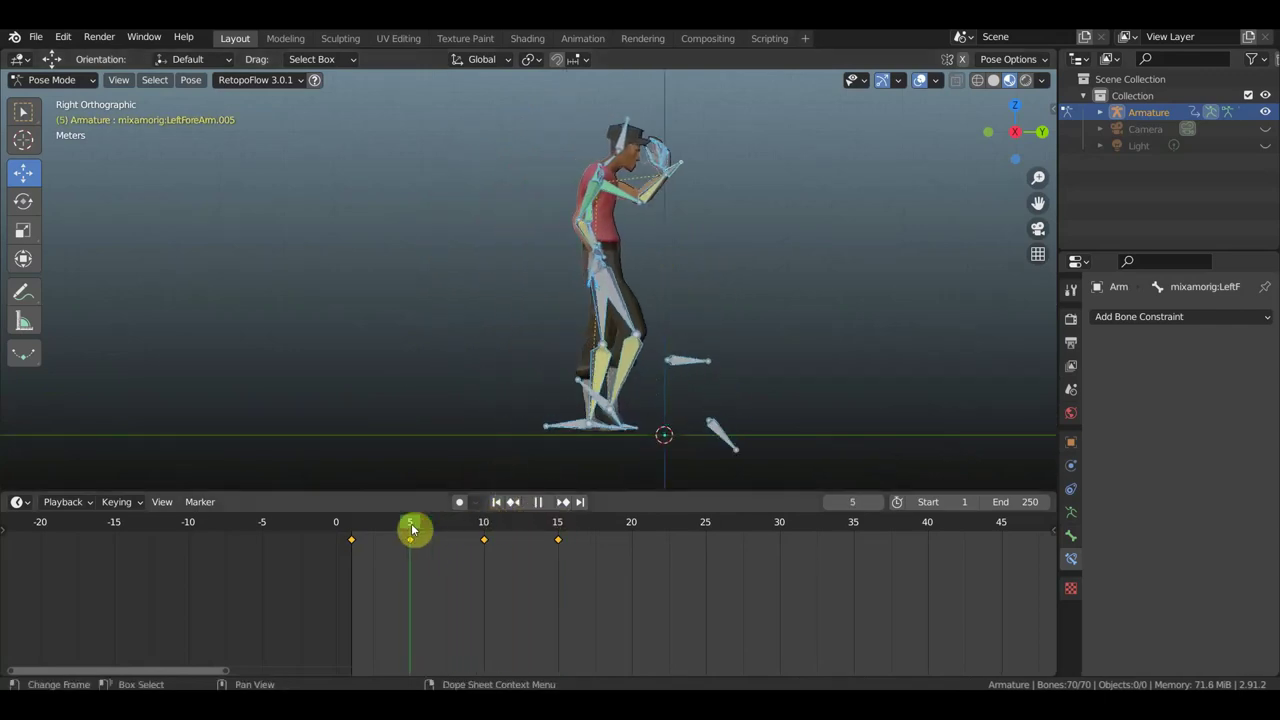
mouse_move(411, 528)
left_mouse_down()
mouse_move(586, 537)
mouse_move(357, 537)
mouse_move(412, 540)
left_mouse_up()
left_click(486, 539)
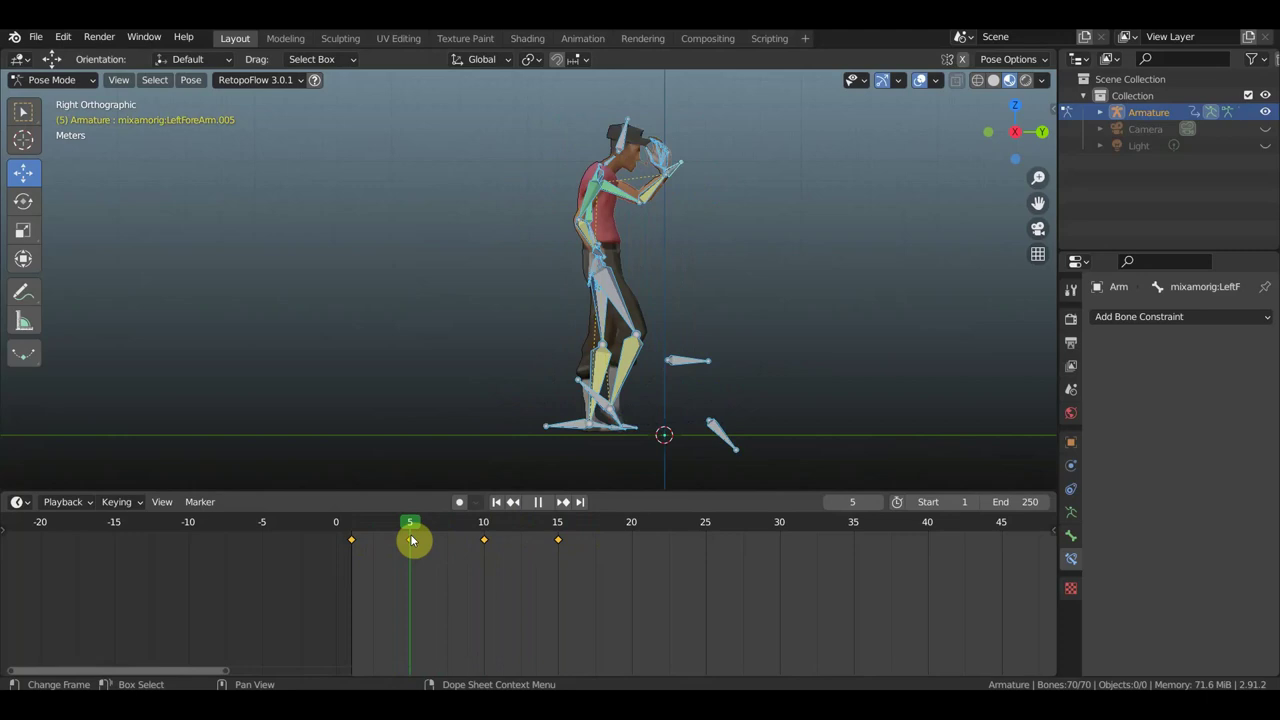
left_click_drag(412, 540, 557, 535)
Step: Zoom the timeline, replay, and scrub up to frame 15 and back to the start
scroll(468, 592, "up", 1)
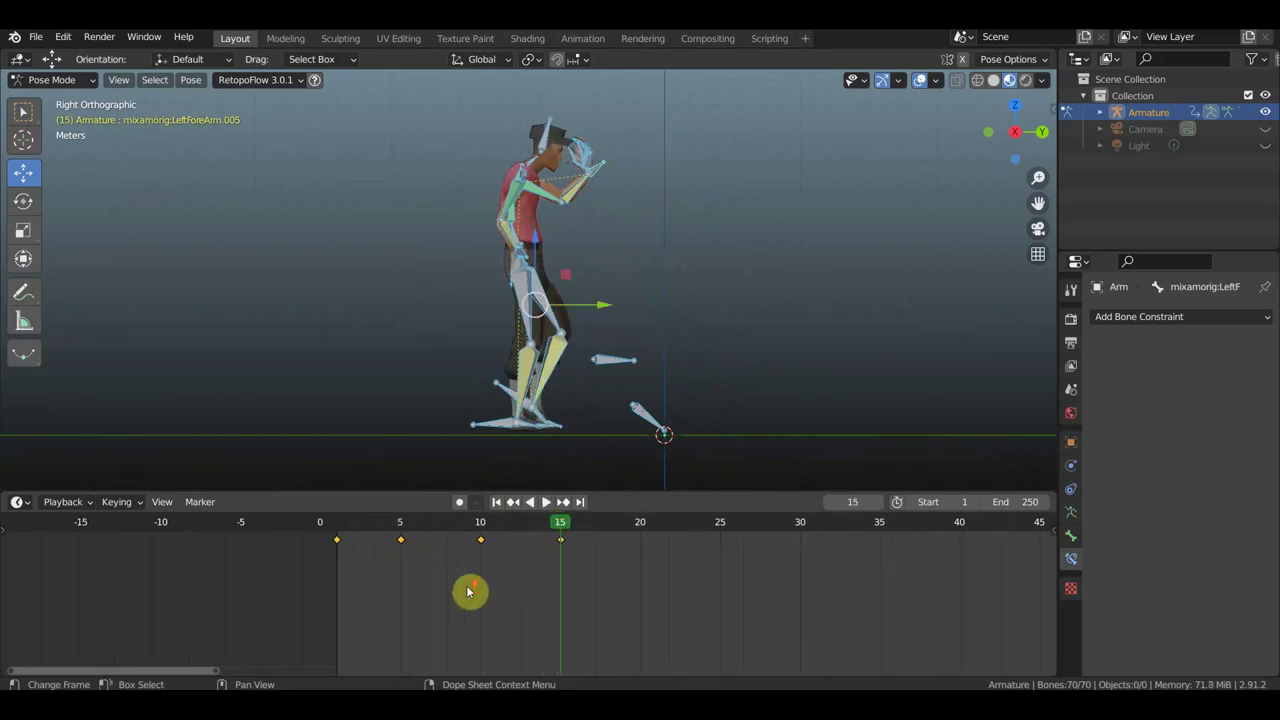
scroll(465, 591, "up", 2)
scroll(445, 591, "up", 1)
scroll(460, 595, "up", 1)
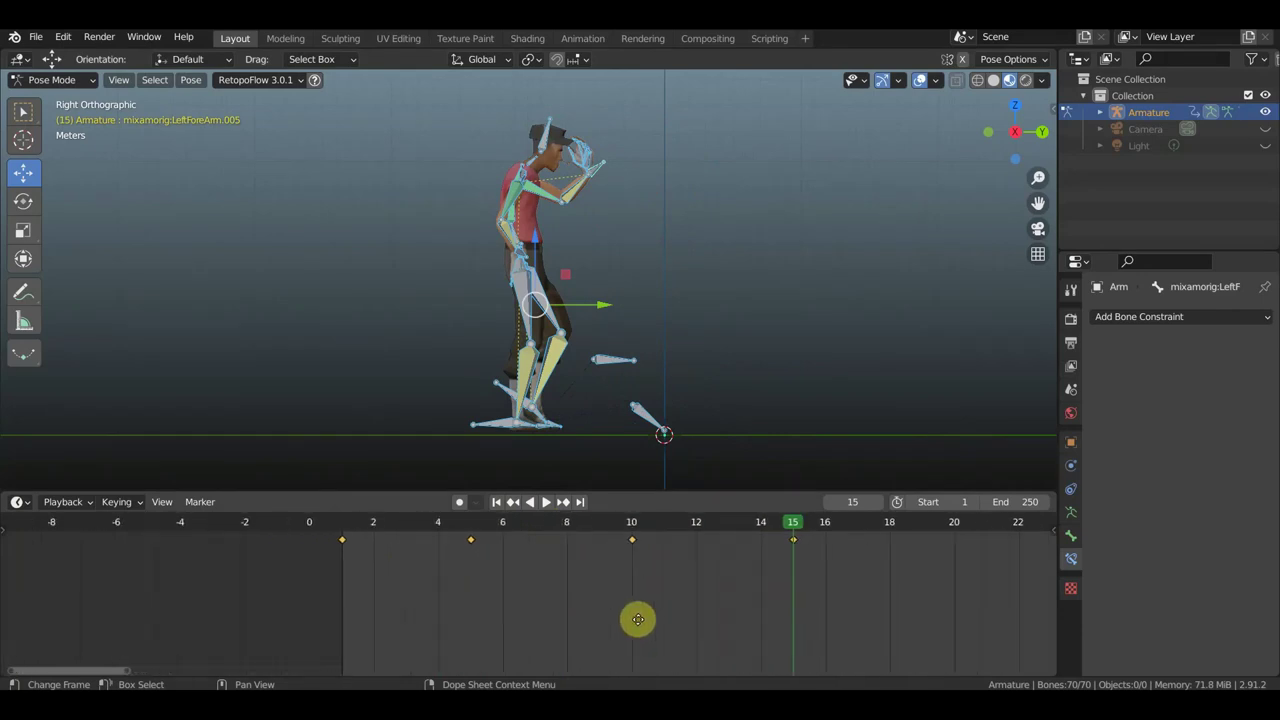
middle_click_drag(638, 619, 644, 620)
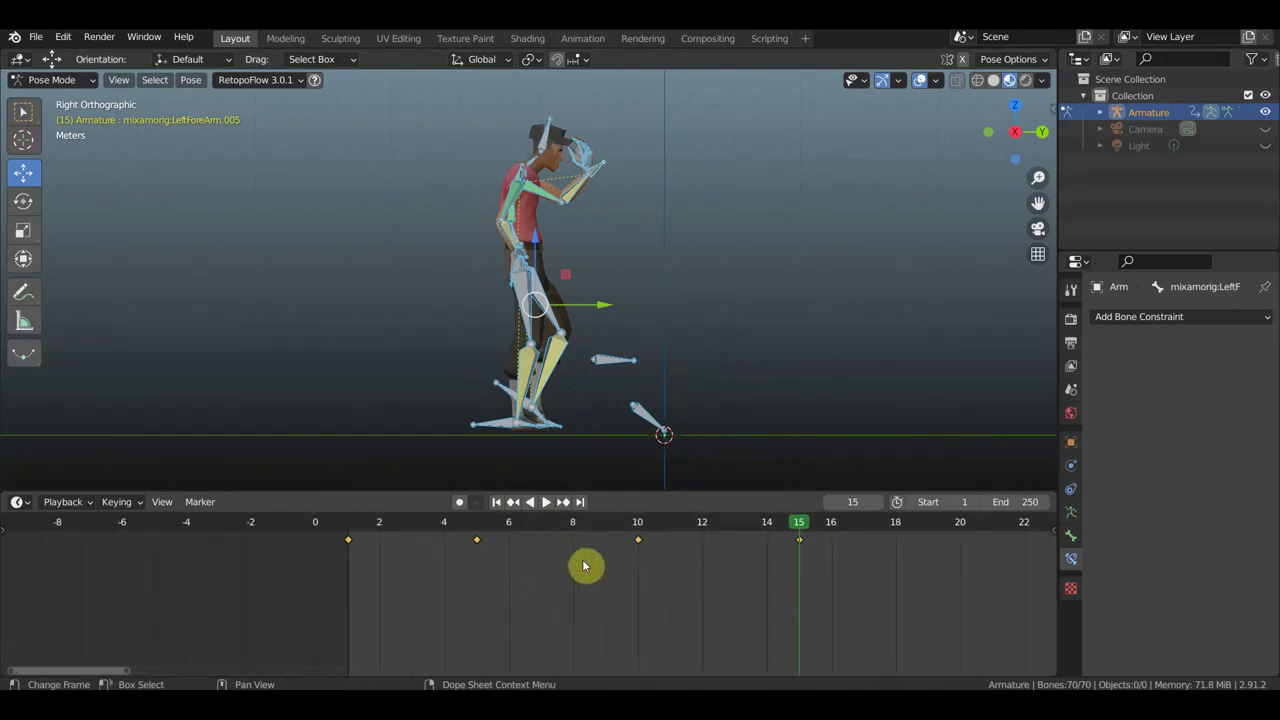
key("shift+ctrl+space")
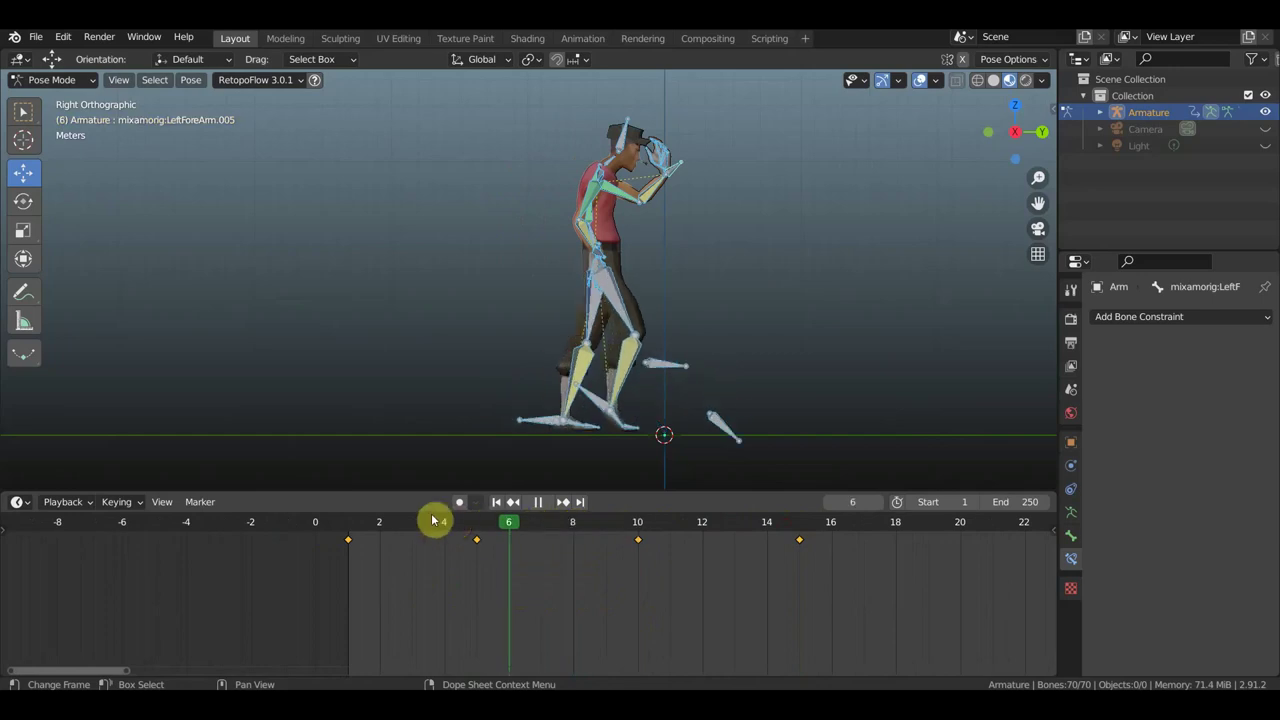
mouse_move(434, 520)
left_mouse_down()
mouse_move(790, 540)
mouse_move(580, 534)
left_mouse_up()
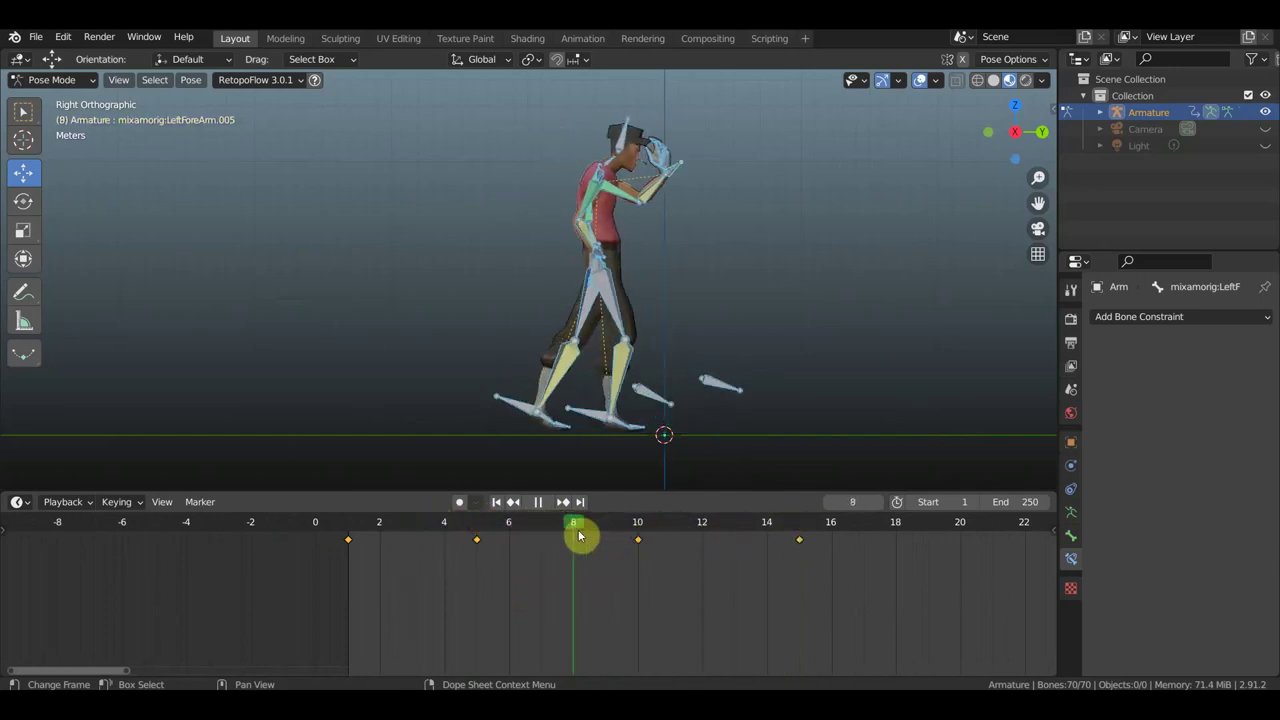
mouse_move(498, 538)
left_mouse_down()
mouse_move(351, 537)
mouse_move(383, 523)
mouse_move(349, 523)
left_mouse_up()
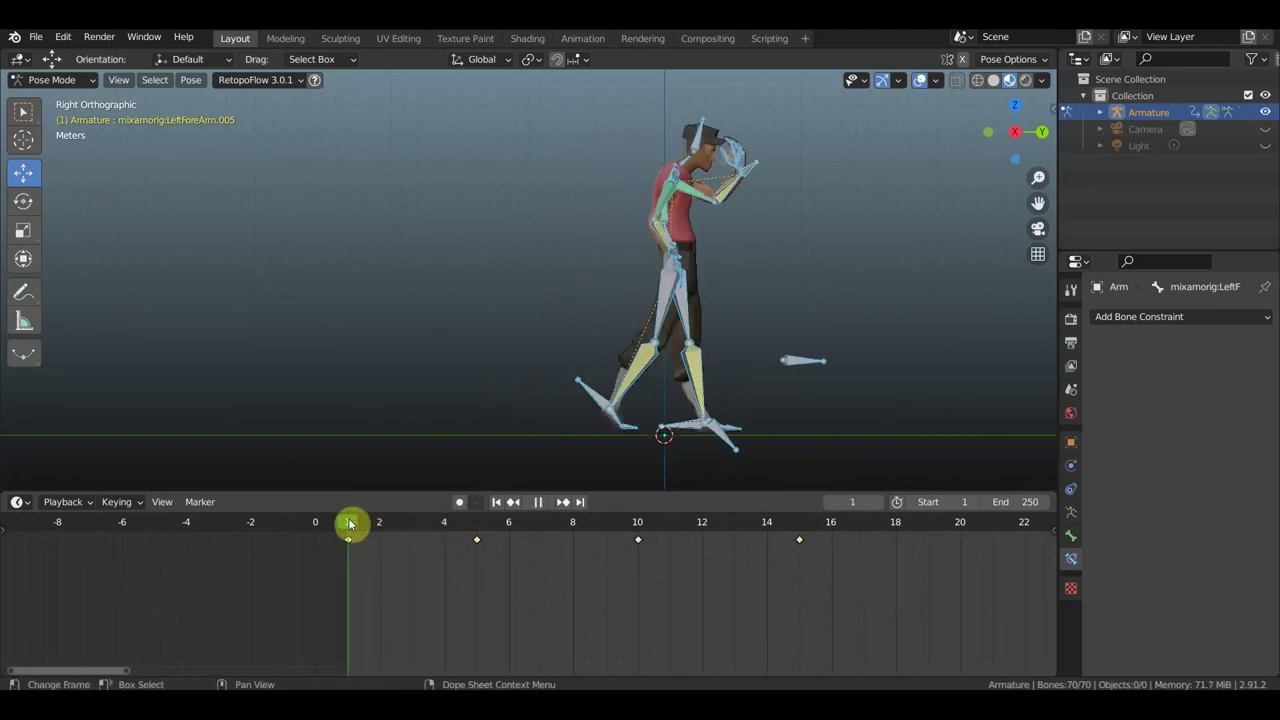
Step: Step from frame 5 back to frame 3 and select a foot bone
left_click(475, 524)
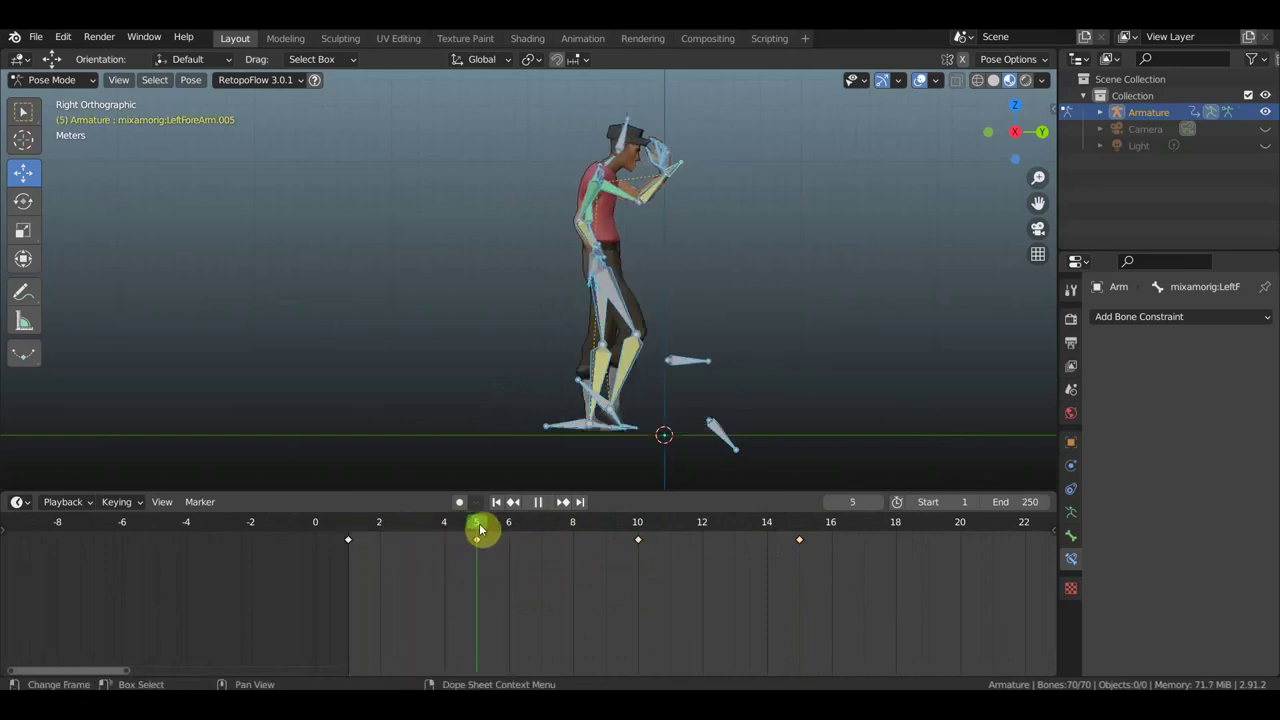
mouse_move(480, 529)
left_mouse_down()
mouse_move(430, 529)
mouse_move(443, 529)
left_mouse_up()
left_click(640, 430)
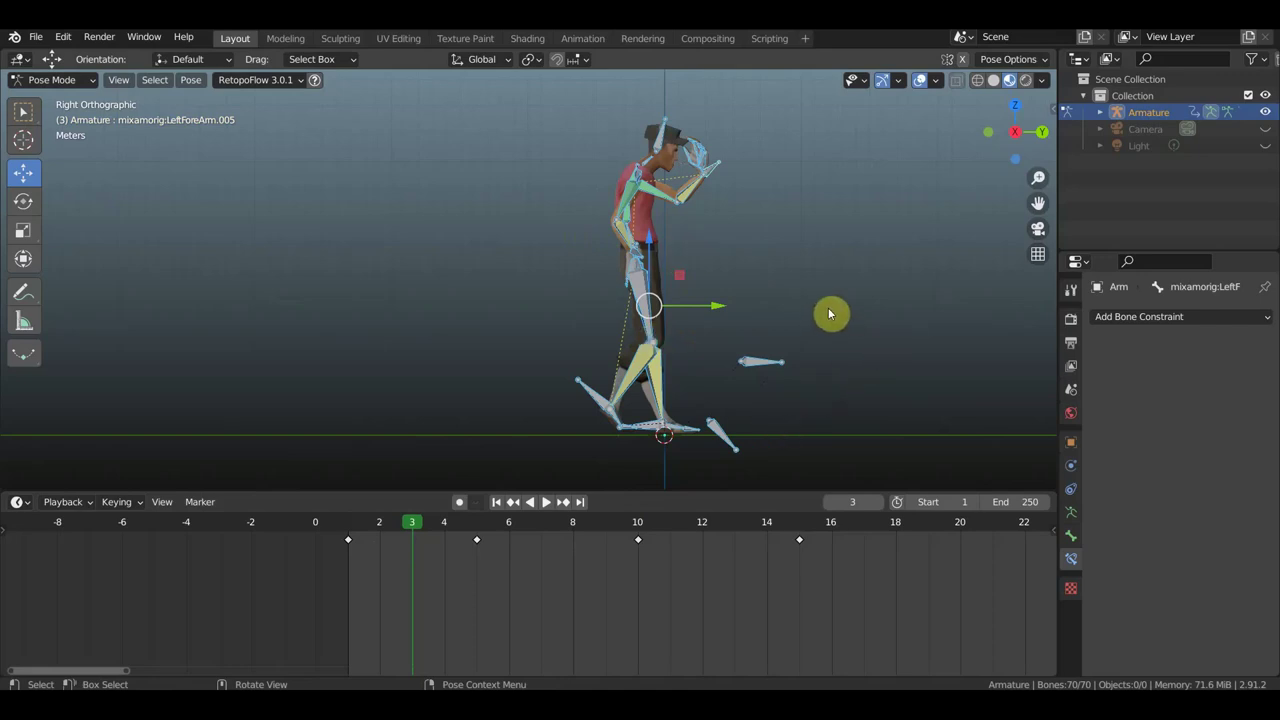
middle_click_drag(835, 313, 686, 331, "shift")
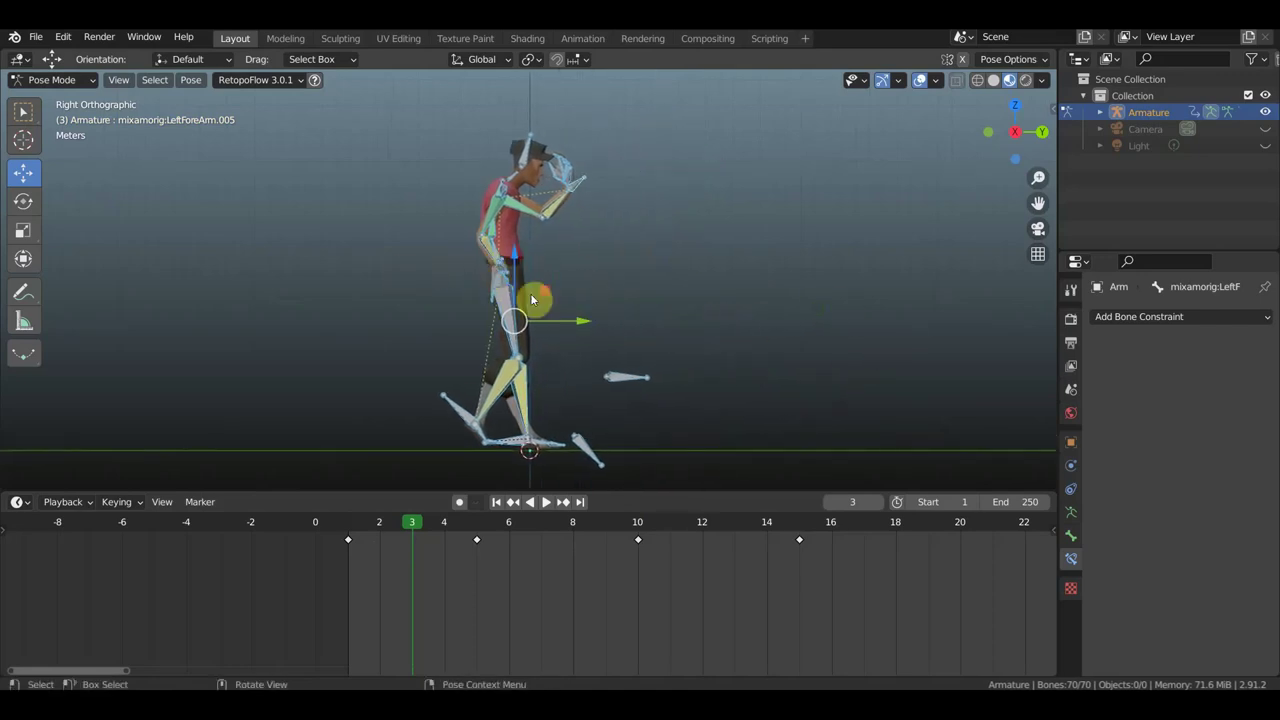
scroll(680, 580, "down", 2)
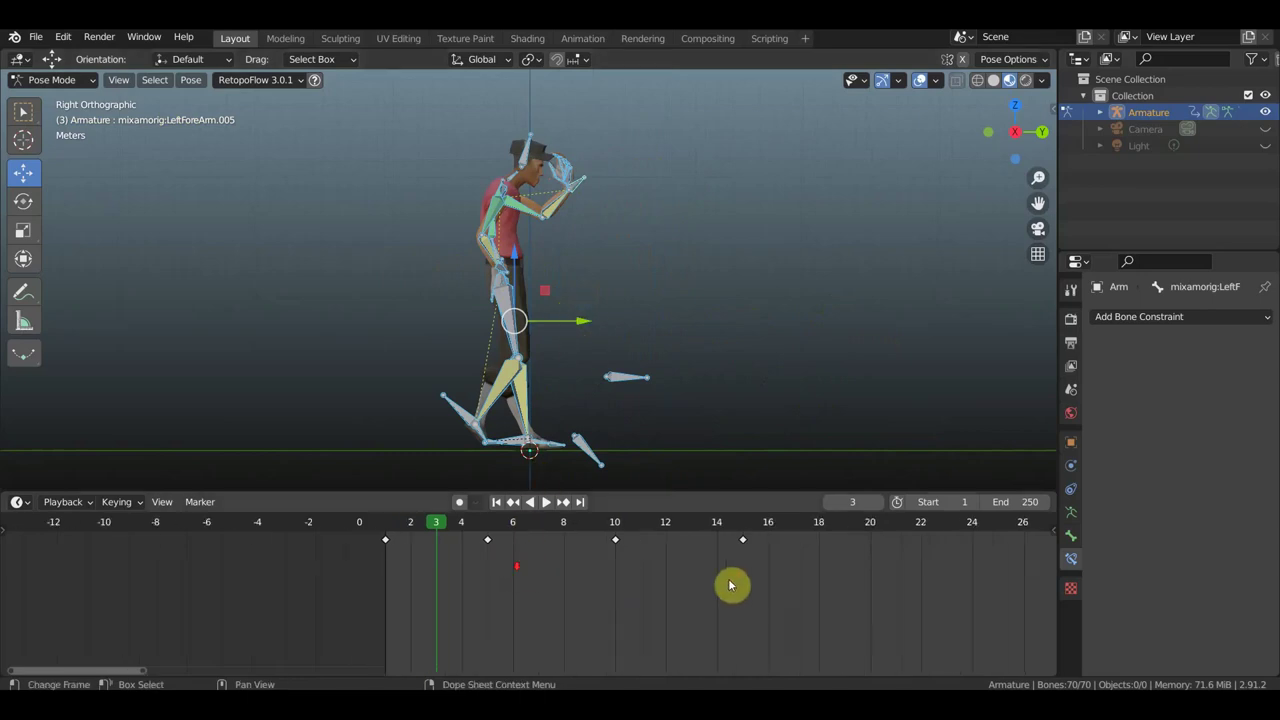
scroll(748, 585, "down", 1)
scroll(748, 585, "down", 1)
mouse_move(746, 586)
middle_mouse_down()
mouse_move(434, 626)
mouse_move(471, 628)
middle_mouse_up()
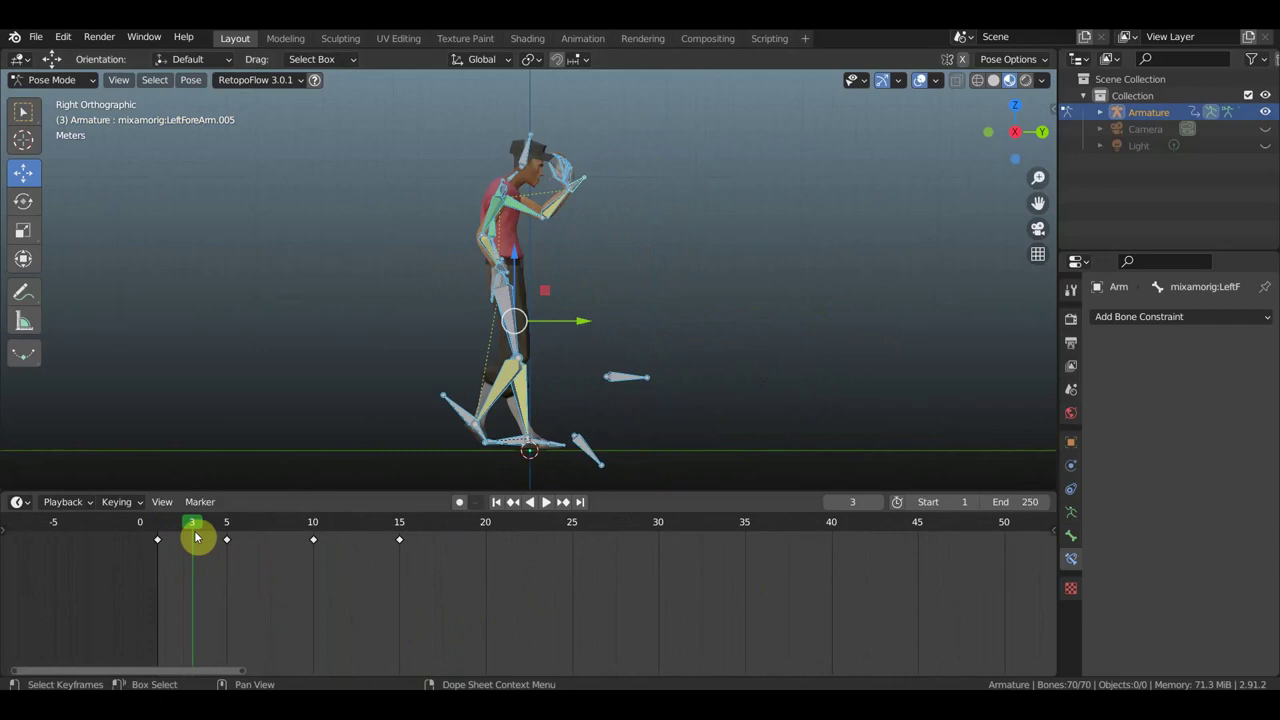
left_click_drag(191, 528, 157, 528)
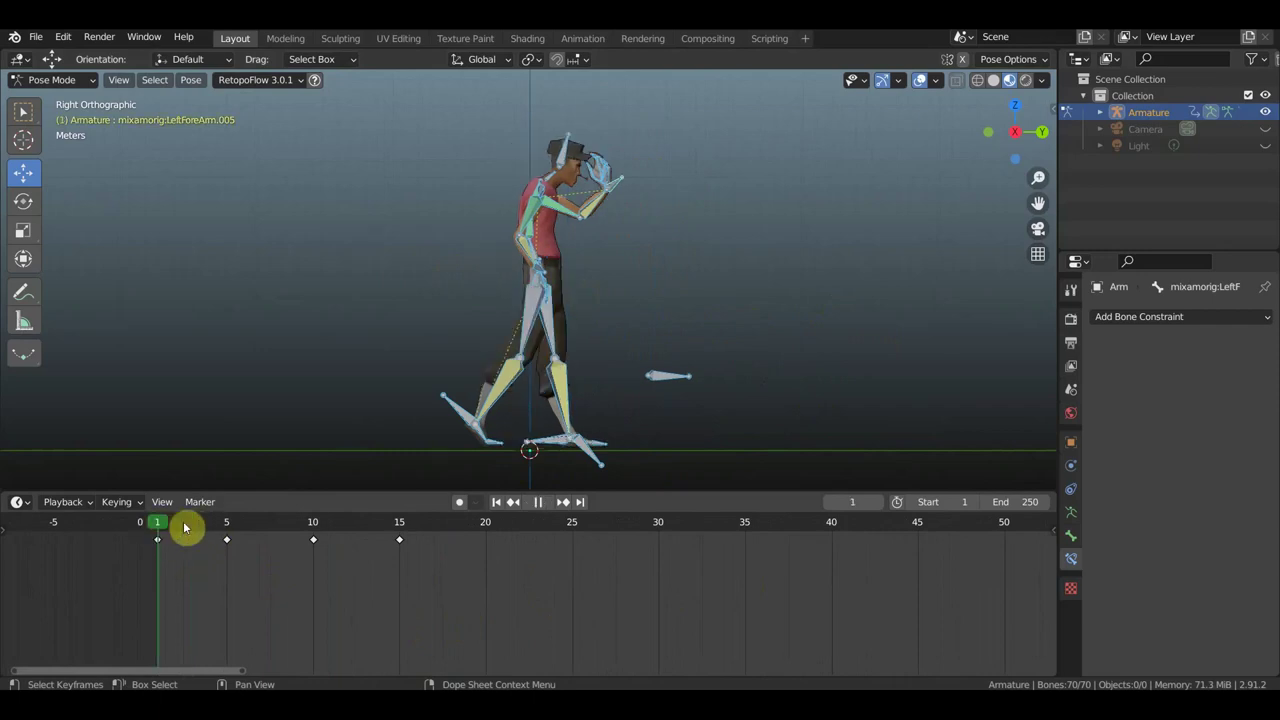
key("space")
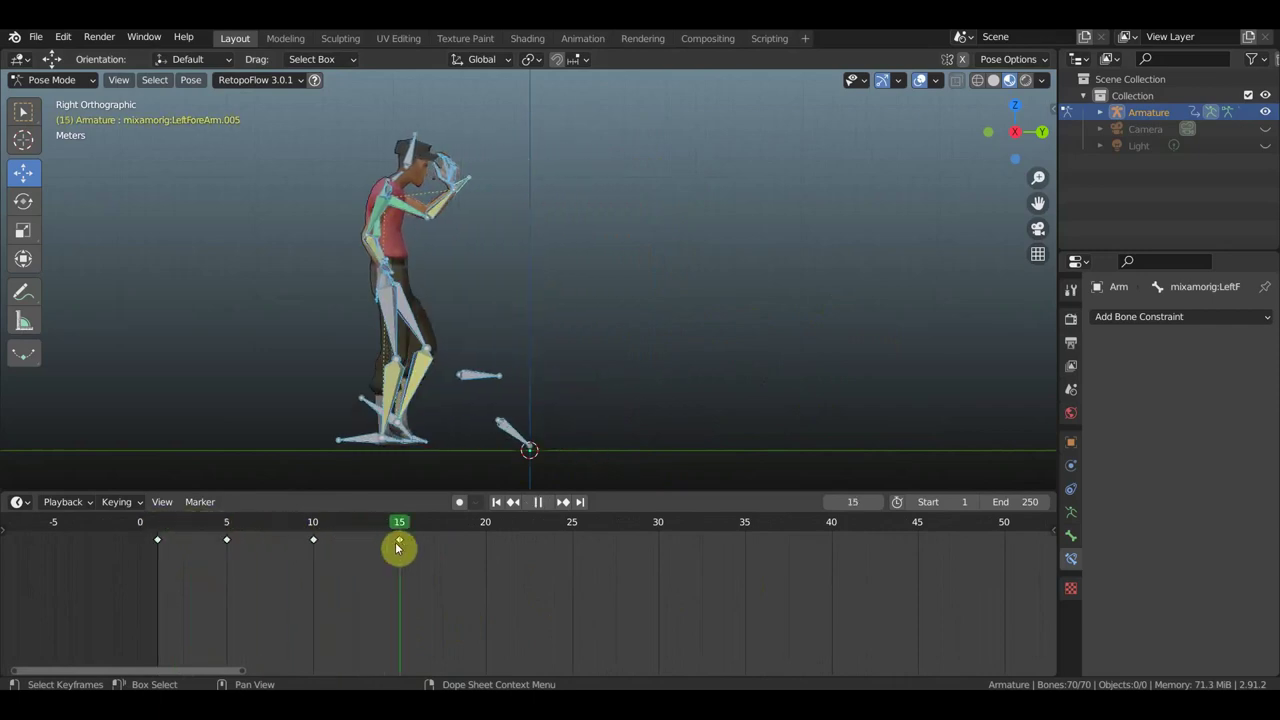
left_click_drag(375, 548, 200, 543)
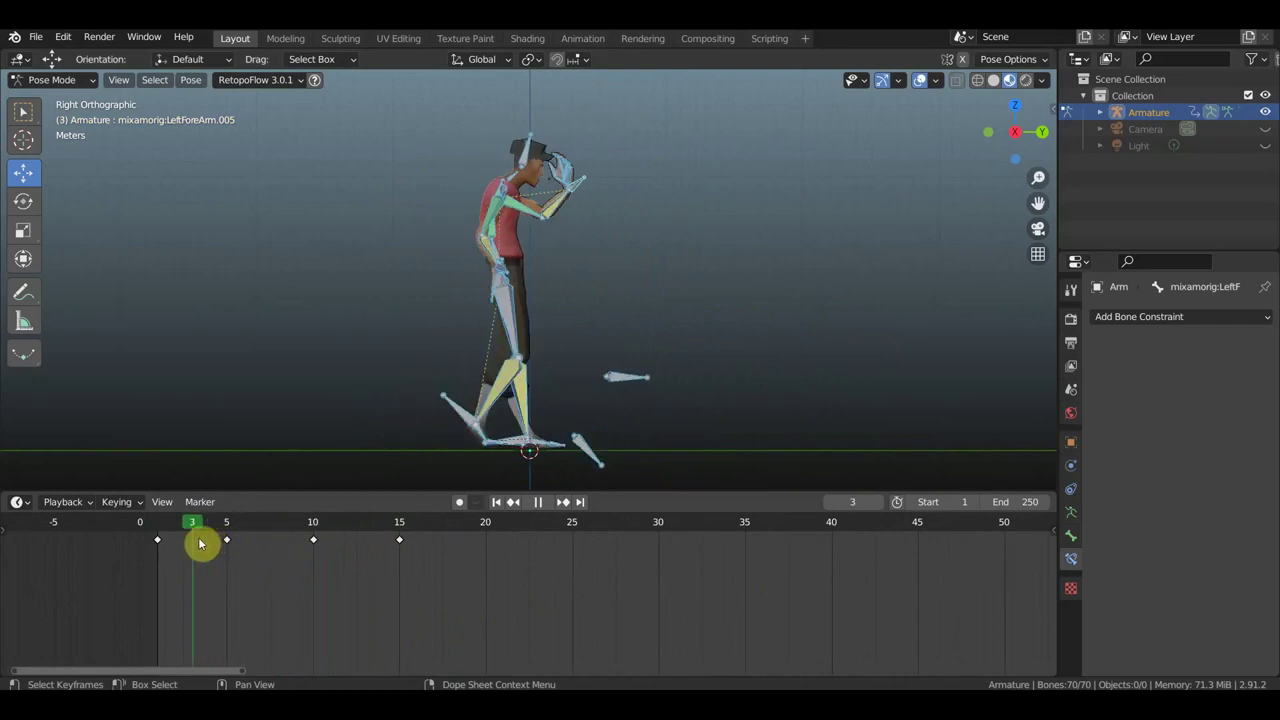
left_click_drag(200, 543, 370, 543)
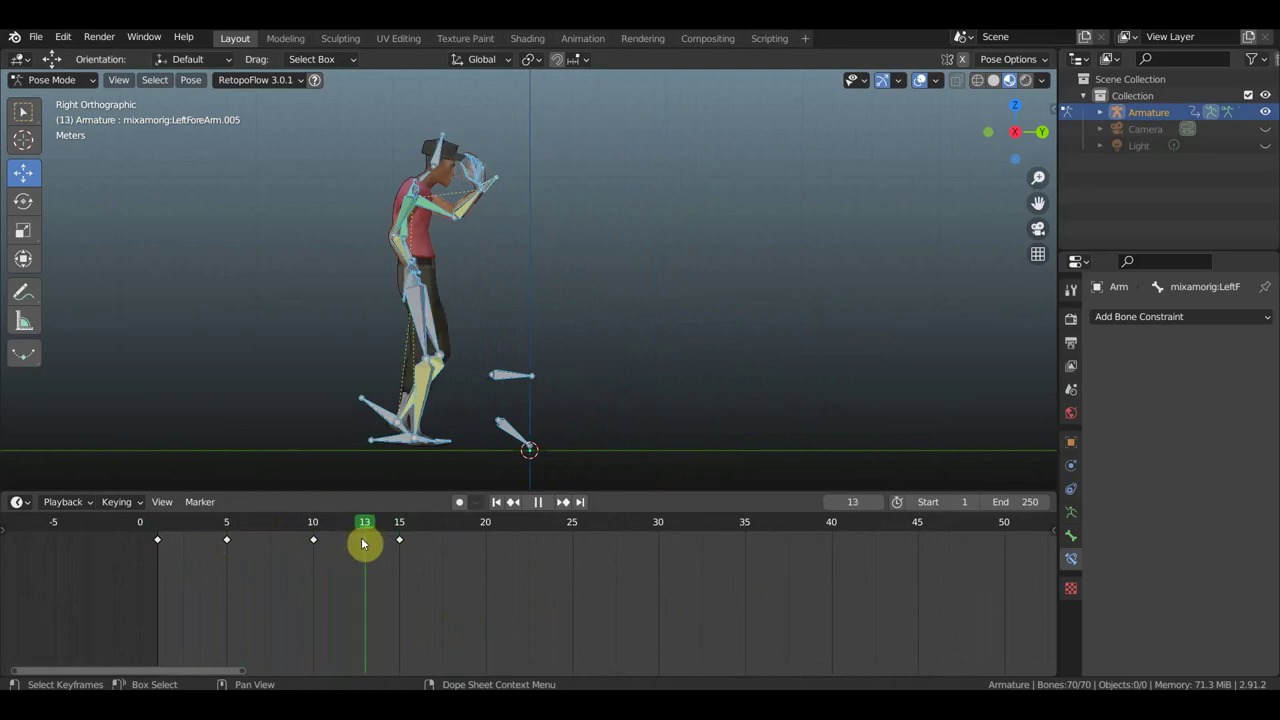
mouse_move(352, 543)
left_mouse_down()
mouse_move(380, 543)
mouse_move(323, 526)
mouse_move(365, 526)
left_mouse_up()
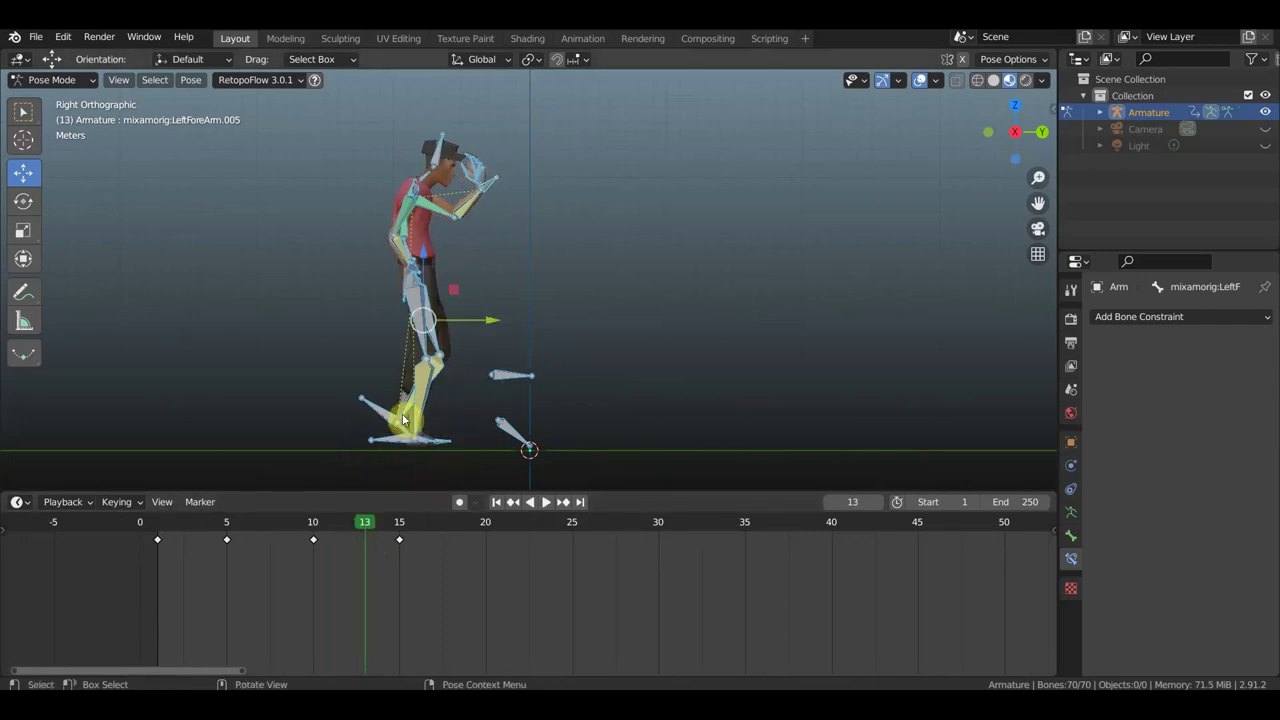
left_click(194, 532)
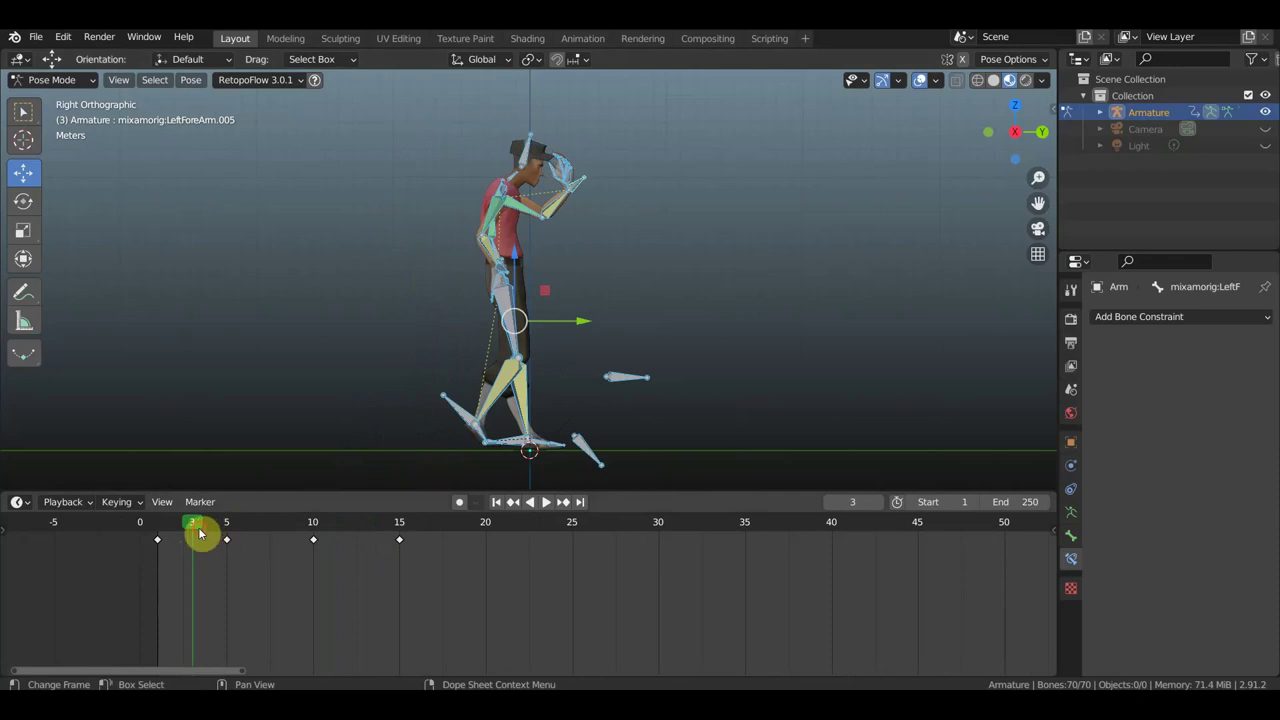
Step: At frame 3, rotate the Hips and forearm bones in top view
left_click_drag(204, 529, 193, 529)
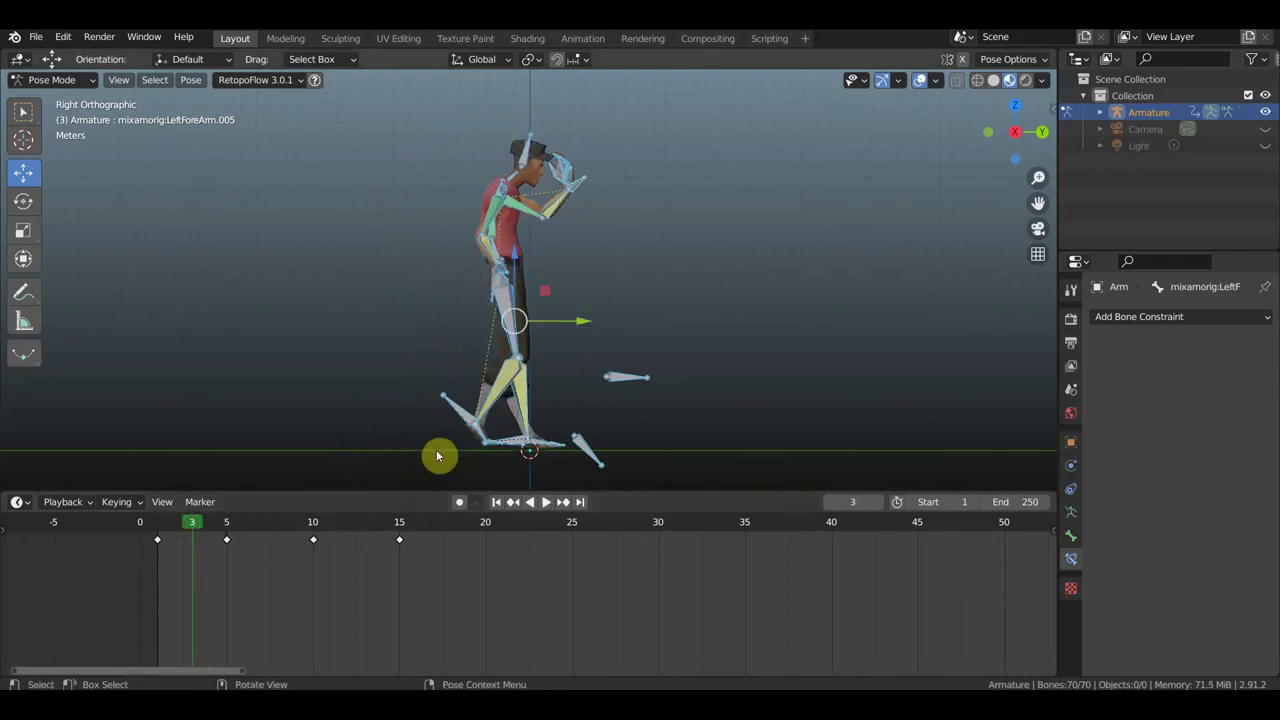
scroll(605, 305, "up", 2)
middle_click_drag(604, 298, 503, 268)
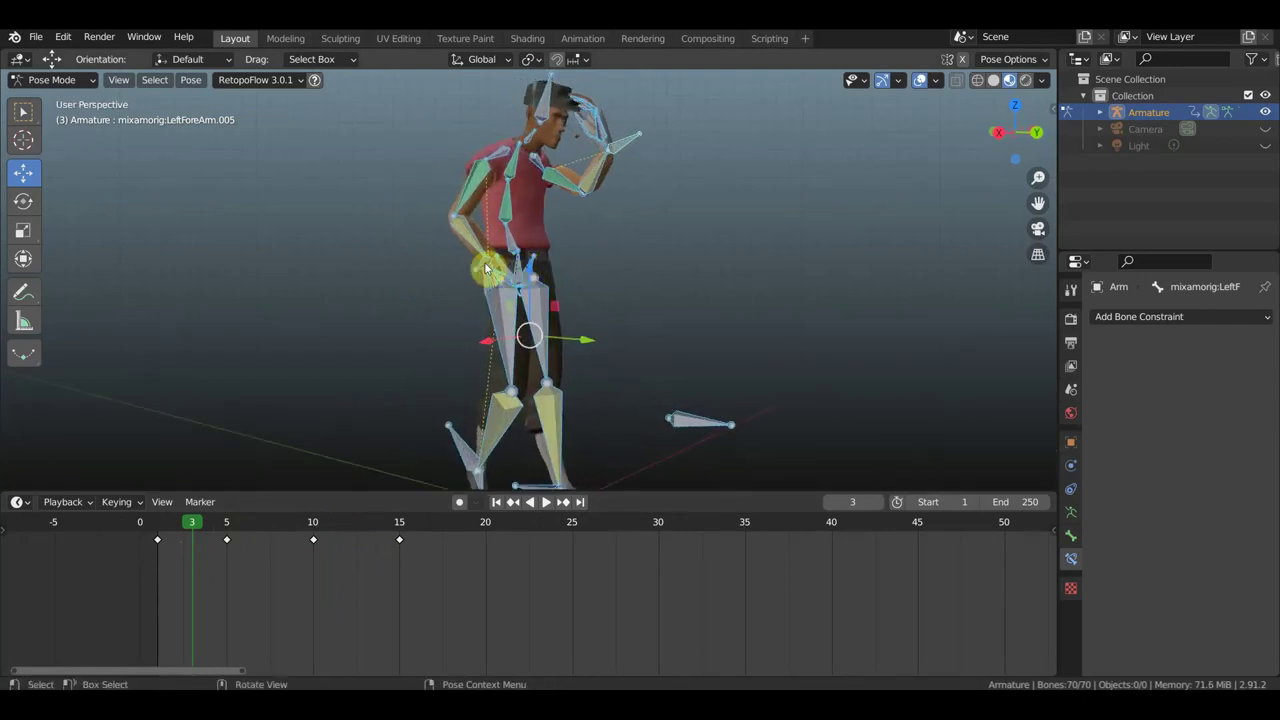
left_click(484, 268)
left_click(624, 155)
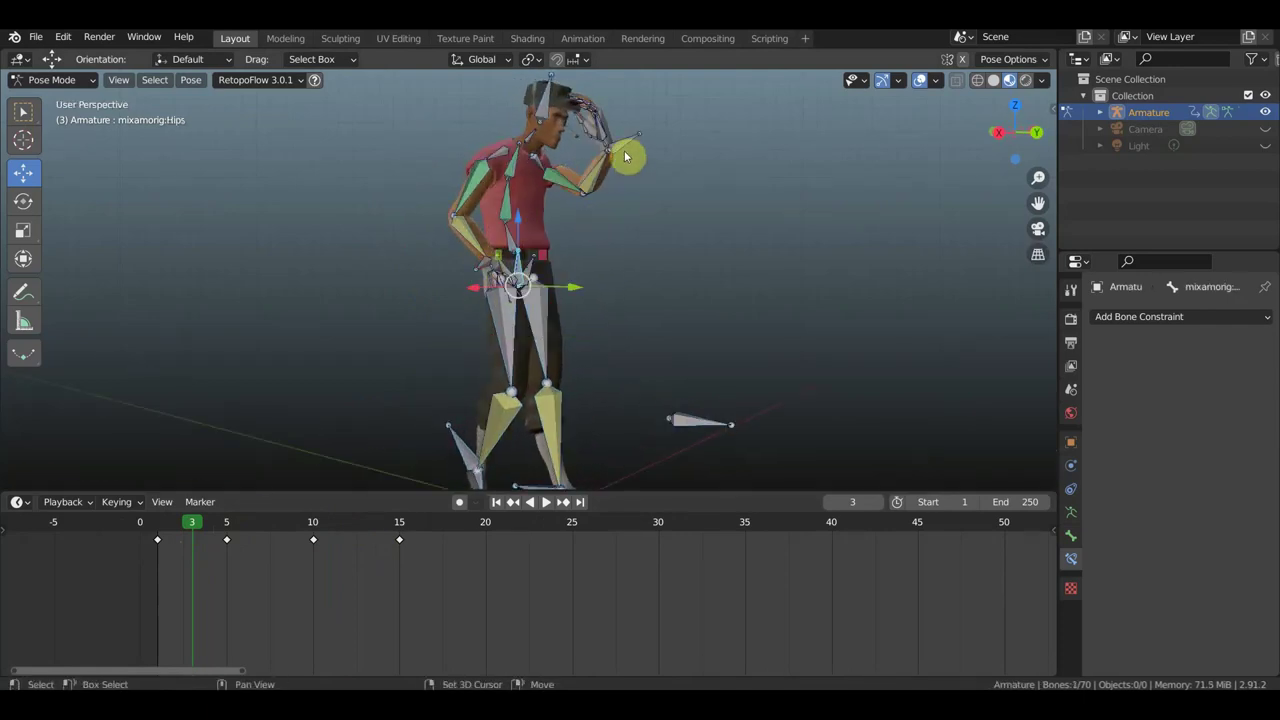
left_click(621, 149)
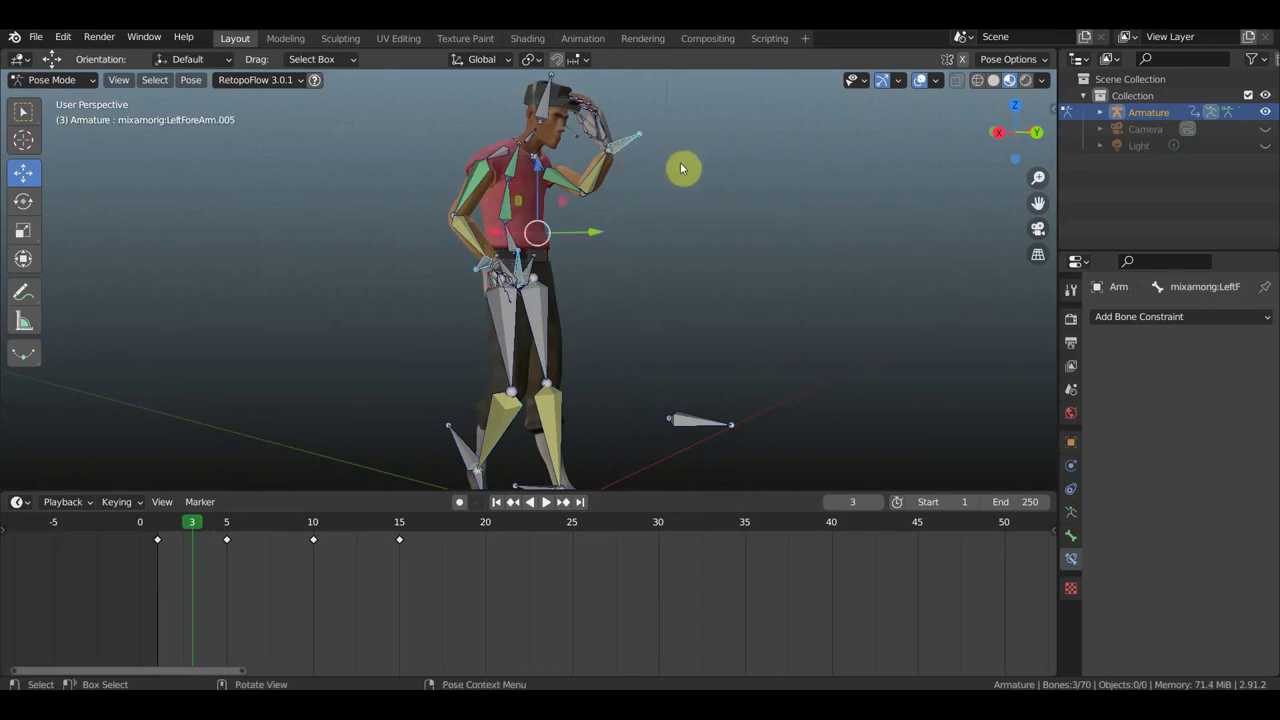
middle_click_drag(670, 194, 585, 288)
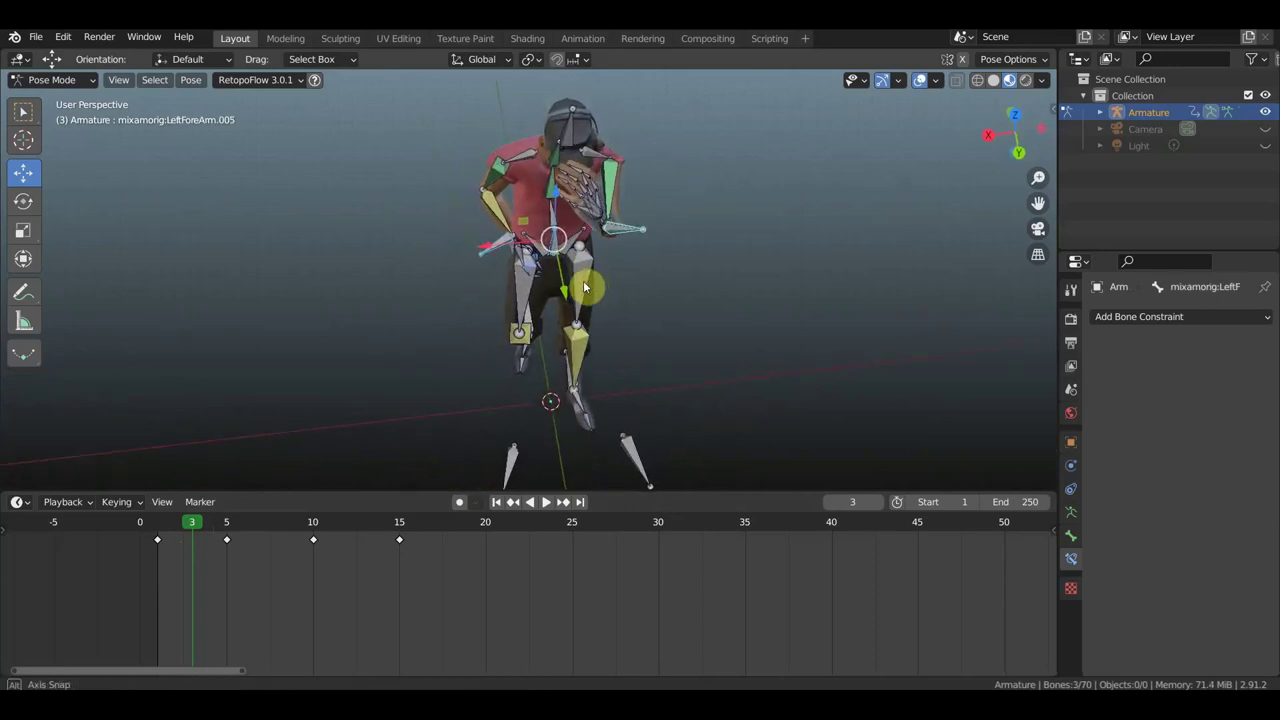
key("KP_7")
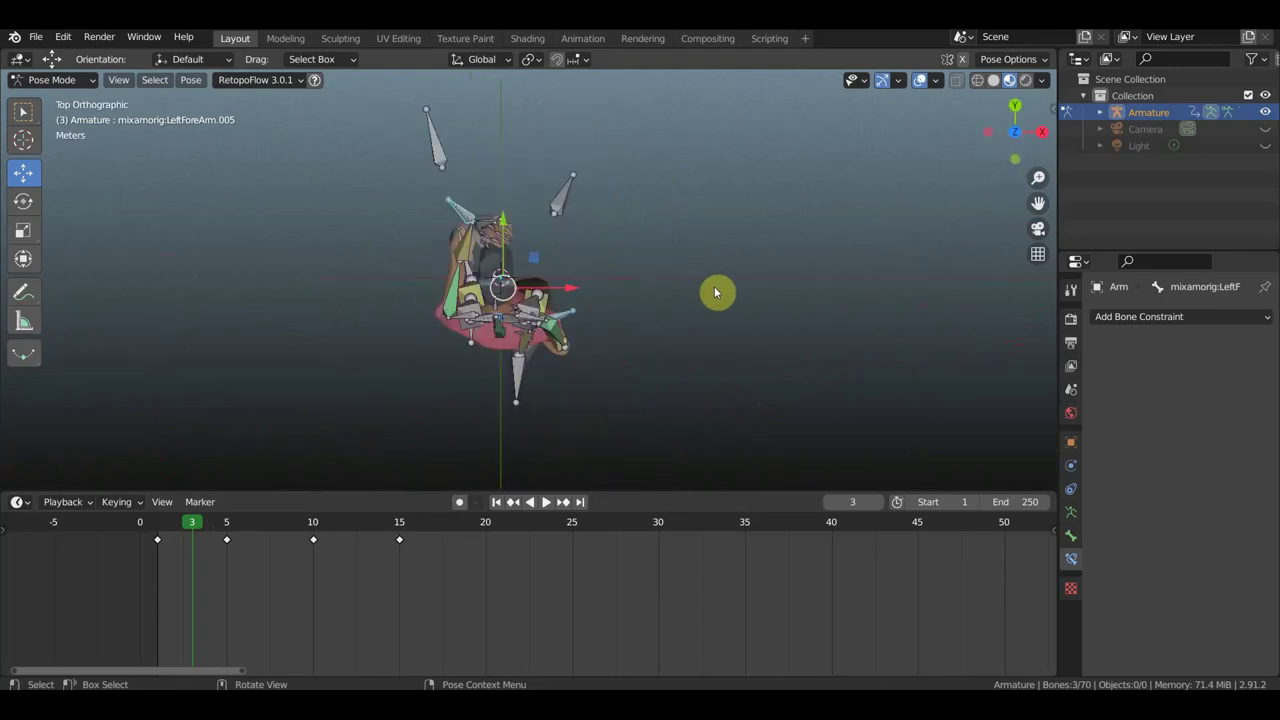
key("r")
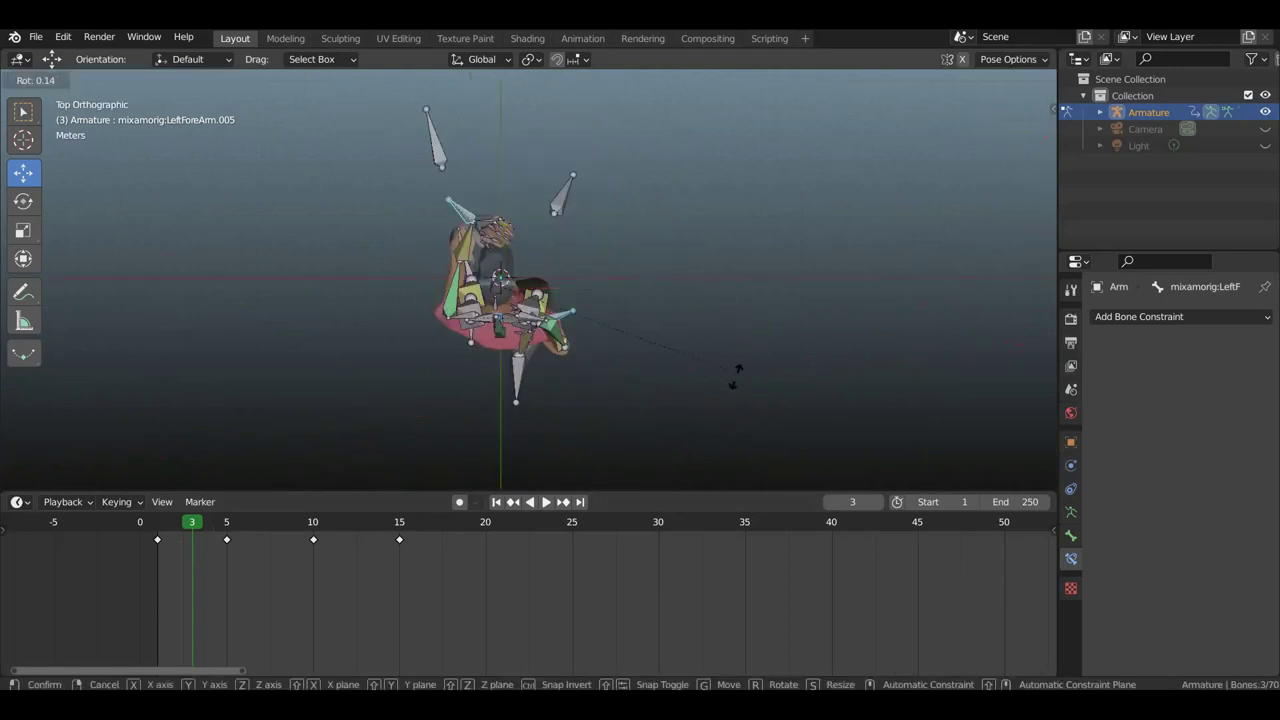
left_click(716, 400)
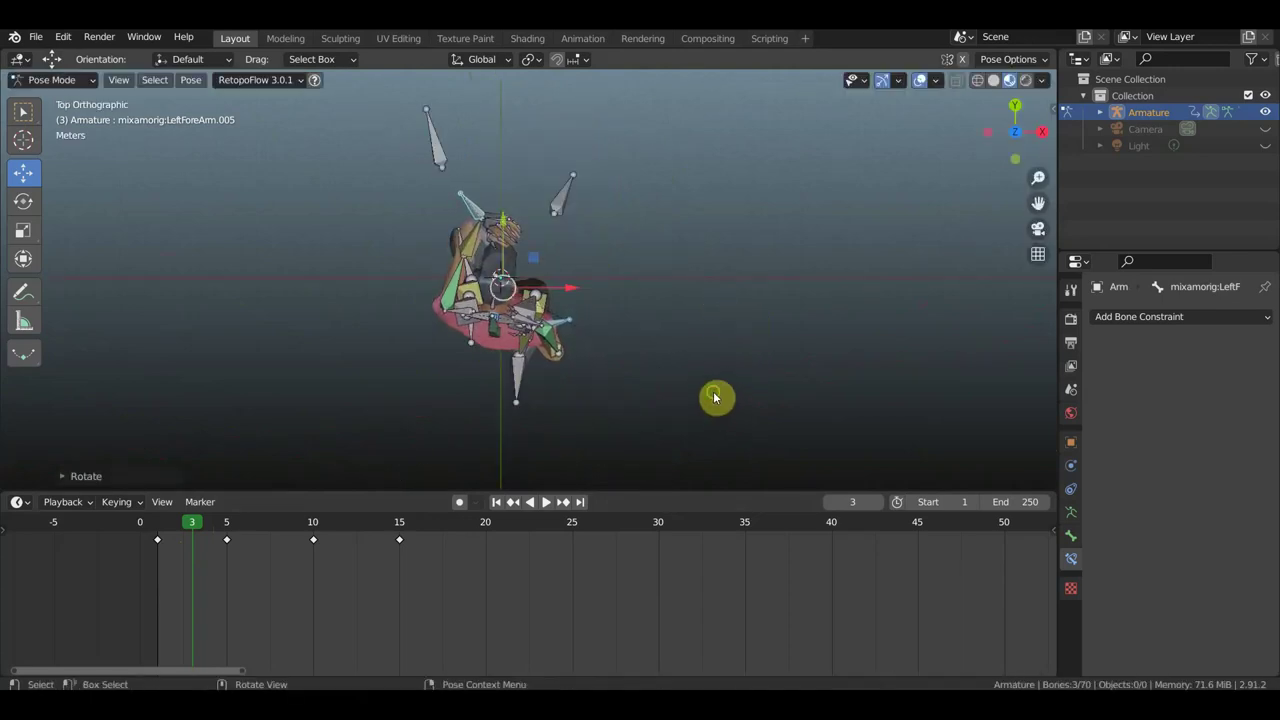
Step: Rotate the selected bones in the right side view to raise the arm
middle_click_drag(713, 391, 532, 291)
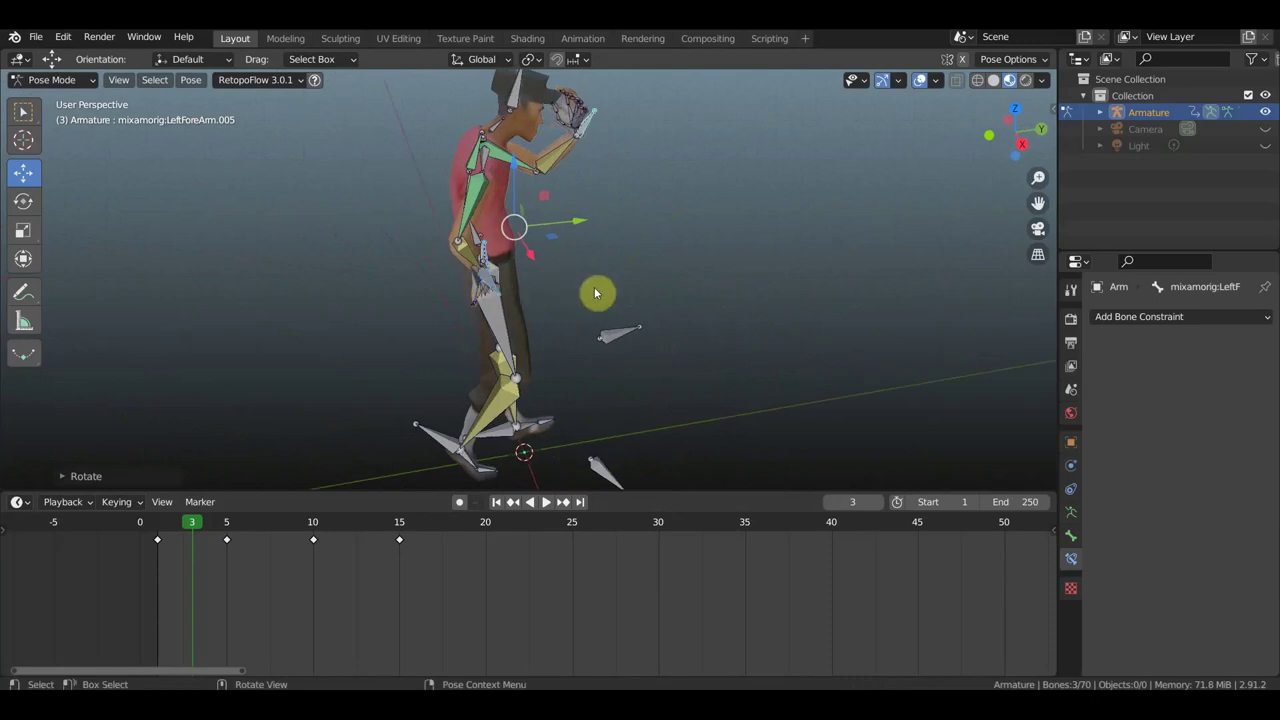
middle_click_drag(620, 283, 625, 240)
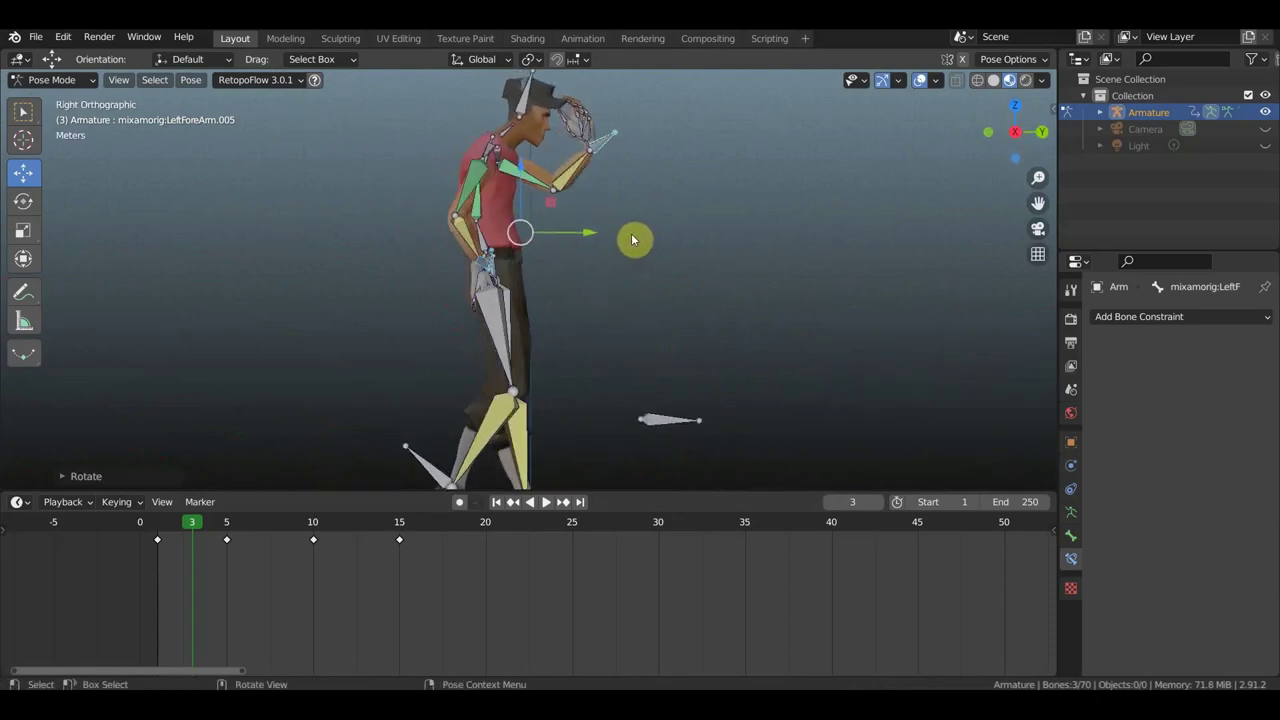
key("KP_3")
key("r")
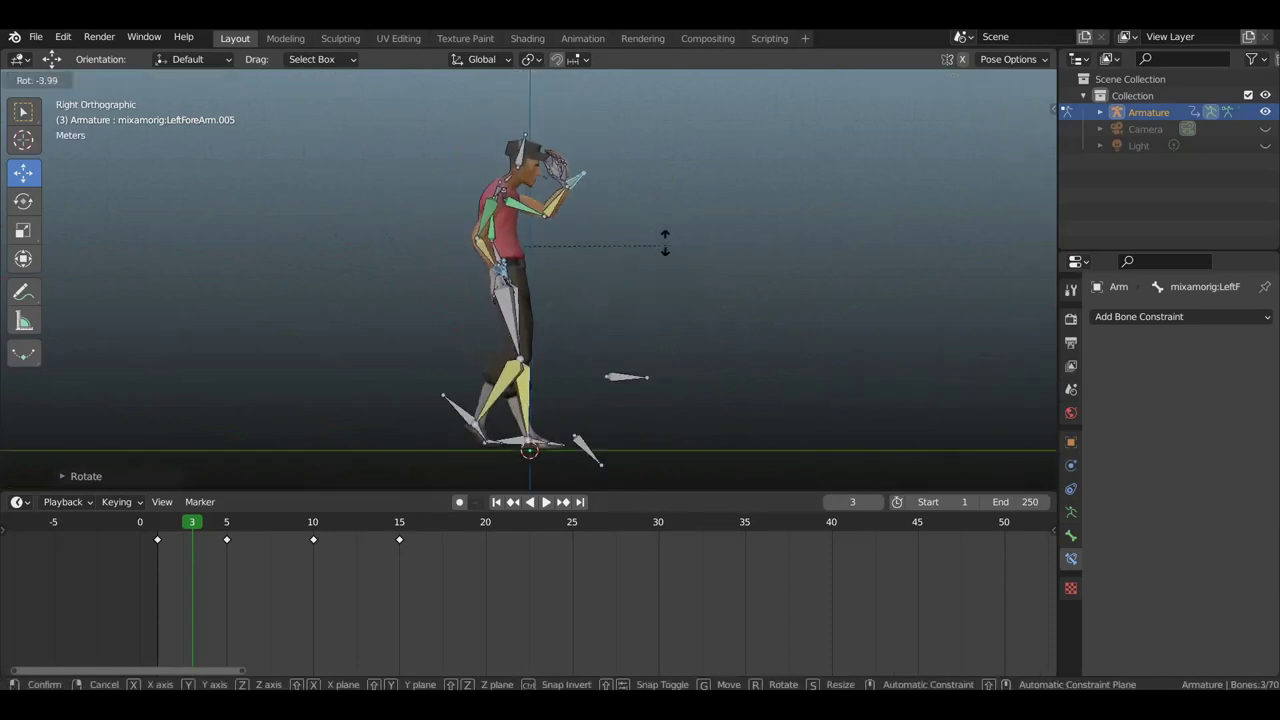
left_click(660, 242)
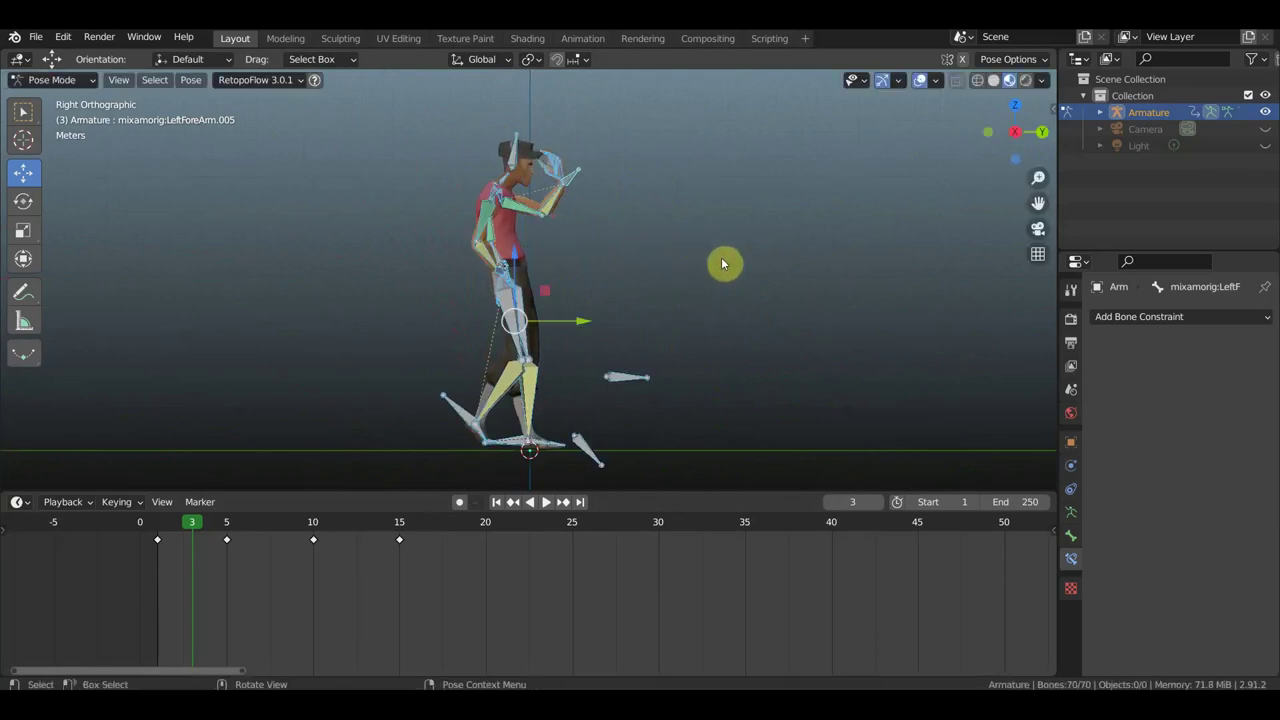
Step: Key Location & Rotation for all bones at frame 3 as a breakdown
key("a")
key("i")
left_click(580, 329)
mouse_move(197, 523)
left_mouse_down()
mouse_move(172, 524)
mouse_move(246, 524)
mouse_move(157, 523)
mouse_move(200, 523)
mouse_move(193, 532)
mouse_move(206, 534)
mouse_move(174, 534)
mouse_move(211, 537)
mouse_move(158, 535)
left_mouse_up()
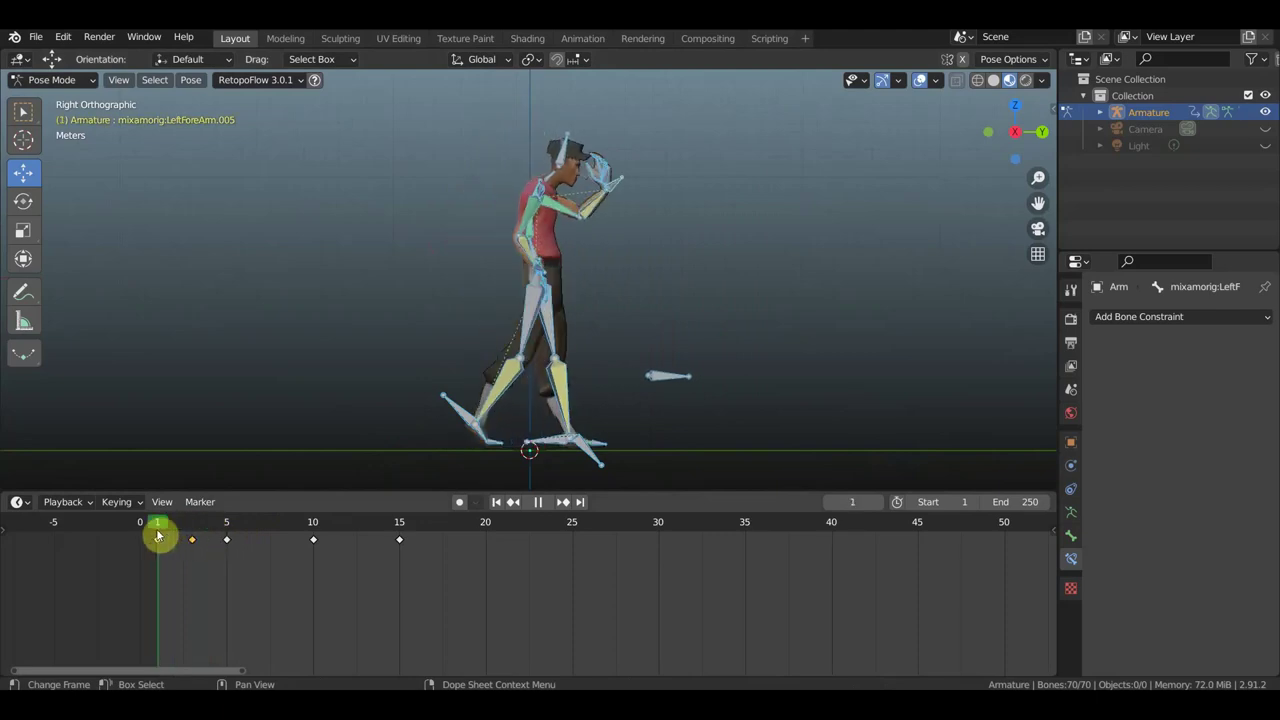
Step: At frame 1, move the Hips and forearm bones along the walking direction in side view
mouse_move(157, 536)
left_mouse_down()
mouse_move(222, 547)
mouse_move(134, 540)
mouse_move(164, 545)
left_mouse_up()
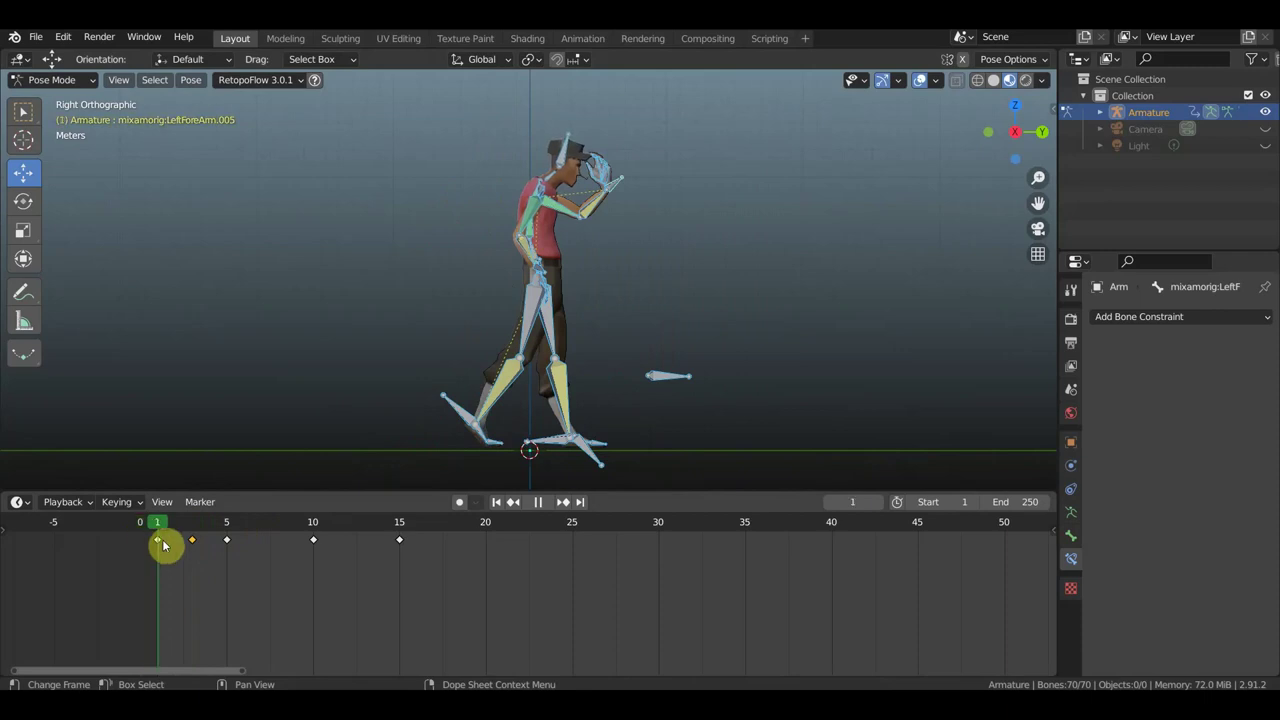
left_click_drag(164, 545, 165, 545)
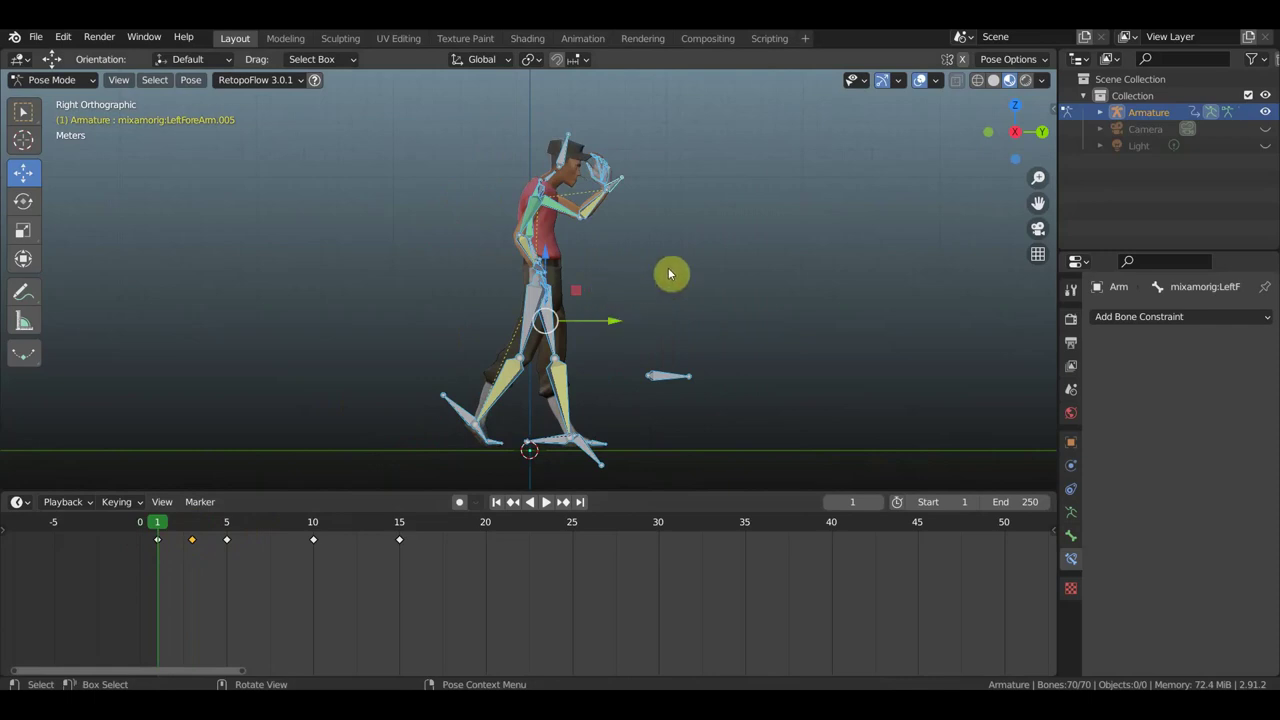
mouse_move(654, 278)
middle_mouse_down()
mouse_move(486, 277)
mouse_move(529, 271)
middle_mouse_up()
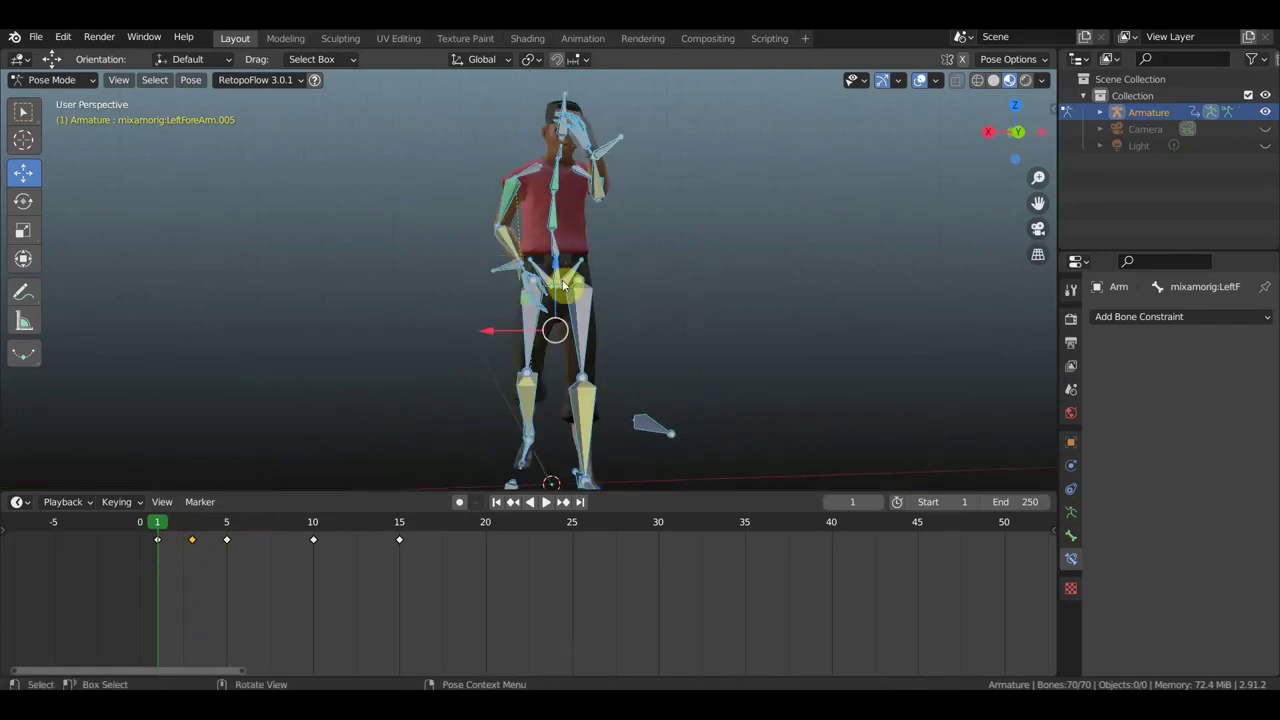
left_click(606, 200)
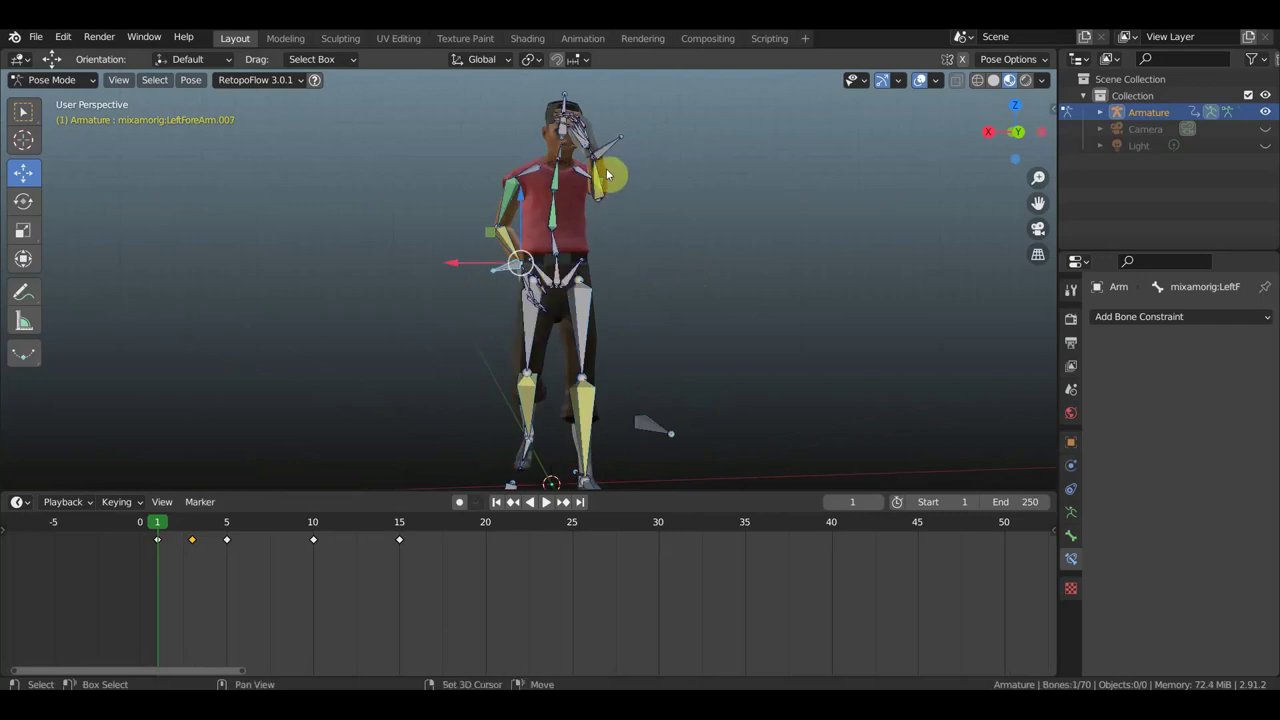
left_click(627, 247, "shift")
left_click(626, 242, "shift")
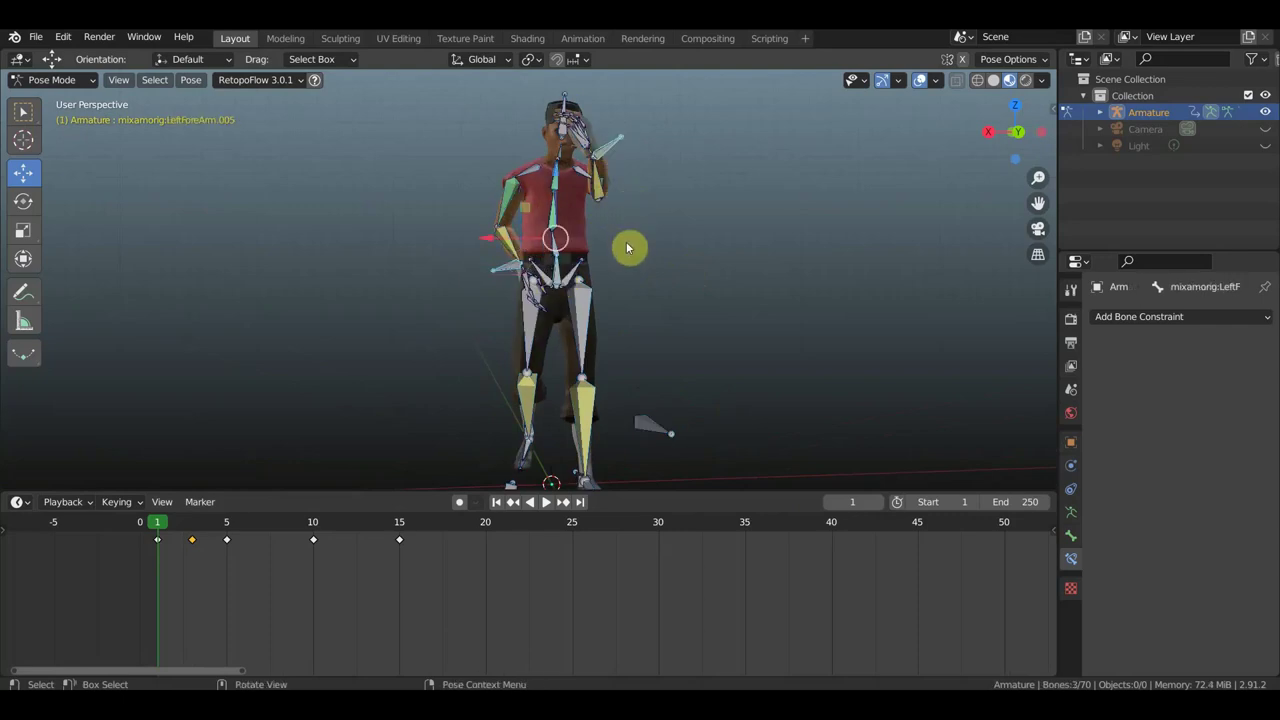
key("KP_3")
mouse_move(638, 247)
left_mouse_down()
mouse_move(606, 241)
mouse_move(694, 288)
left_mouse_up()
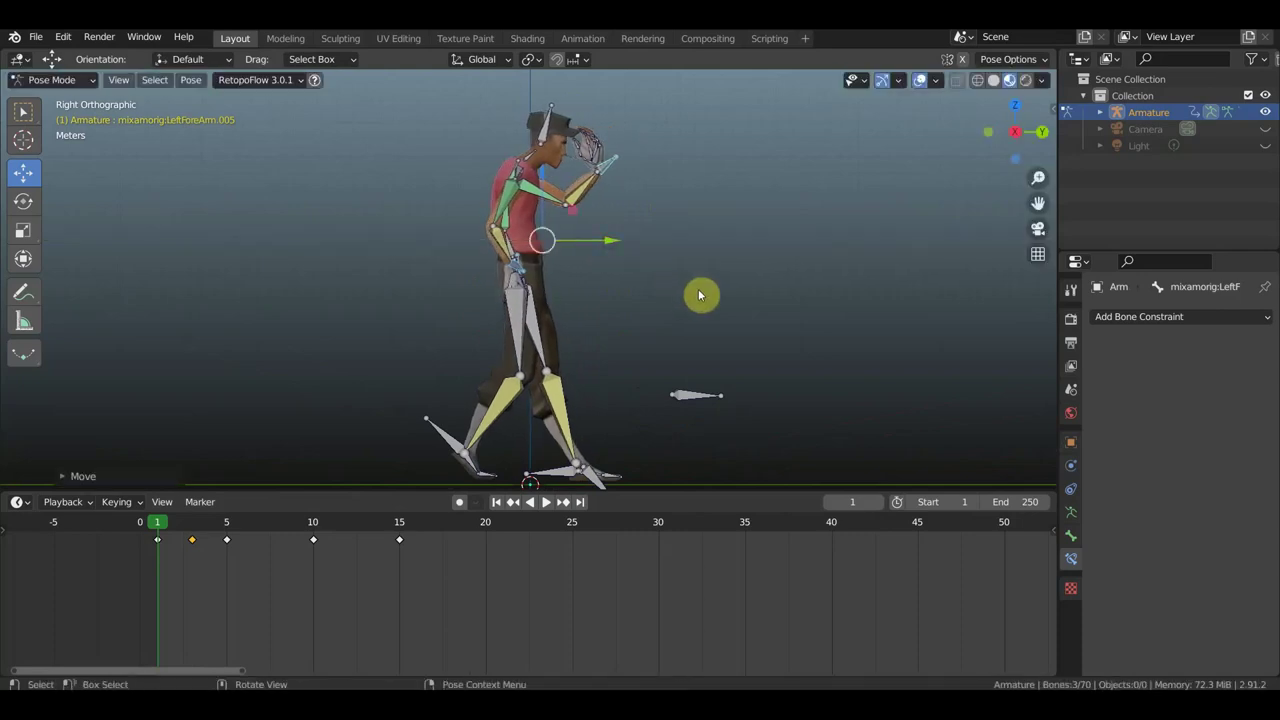
Step: Rotate the selected bones and key Location & Rotation for all bones at frame 1
key("r")
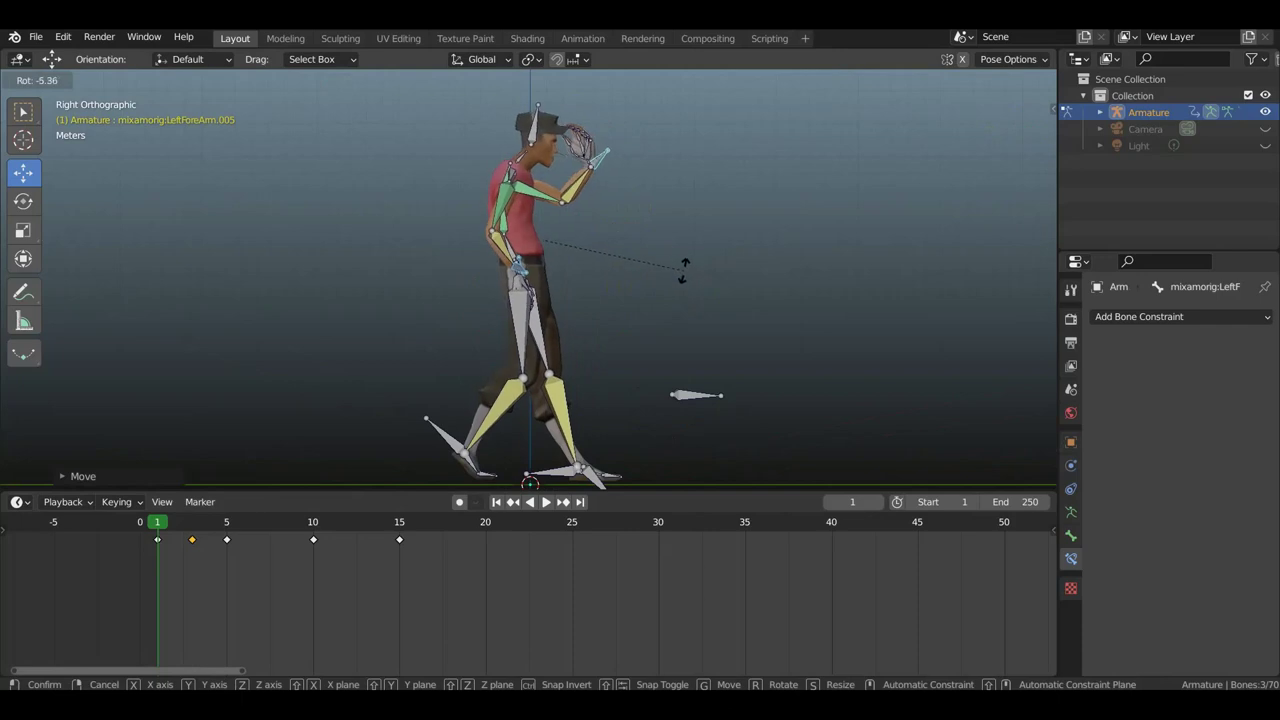
left_click(698, 276)
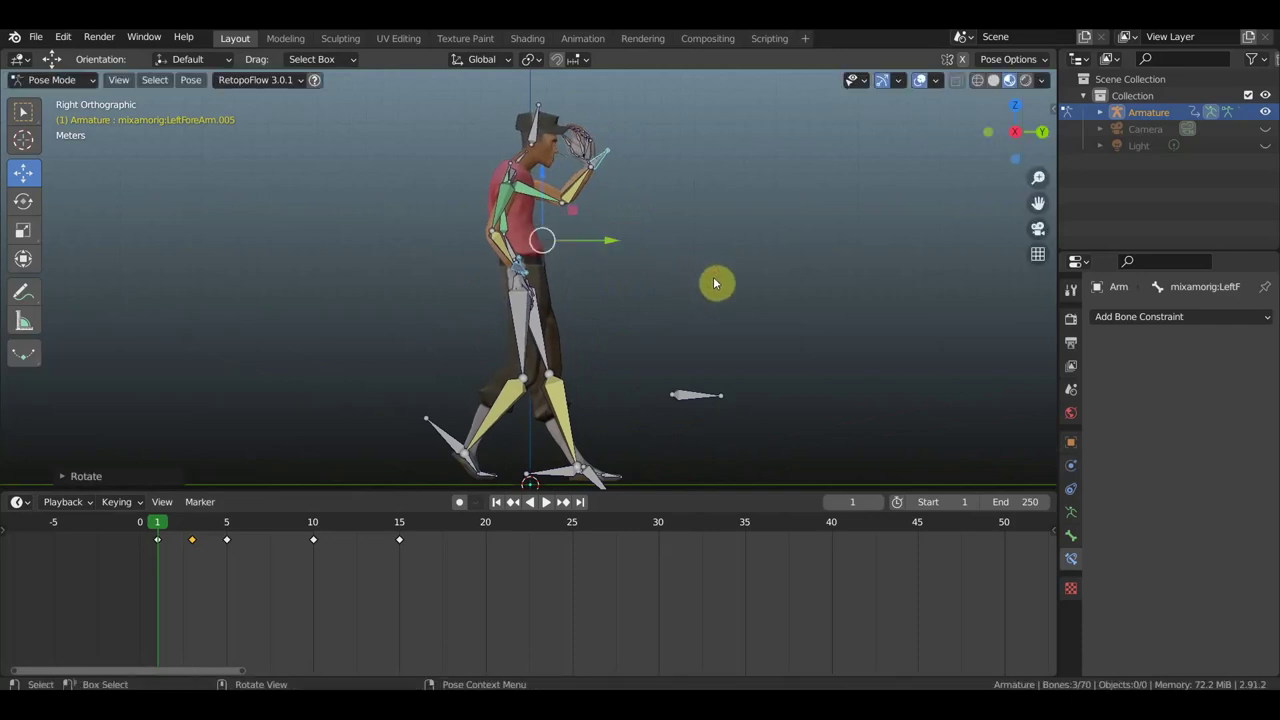
key("a")
key("i")
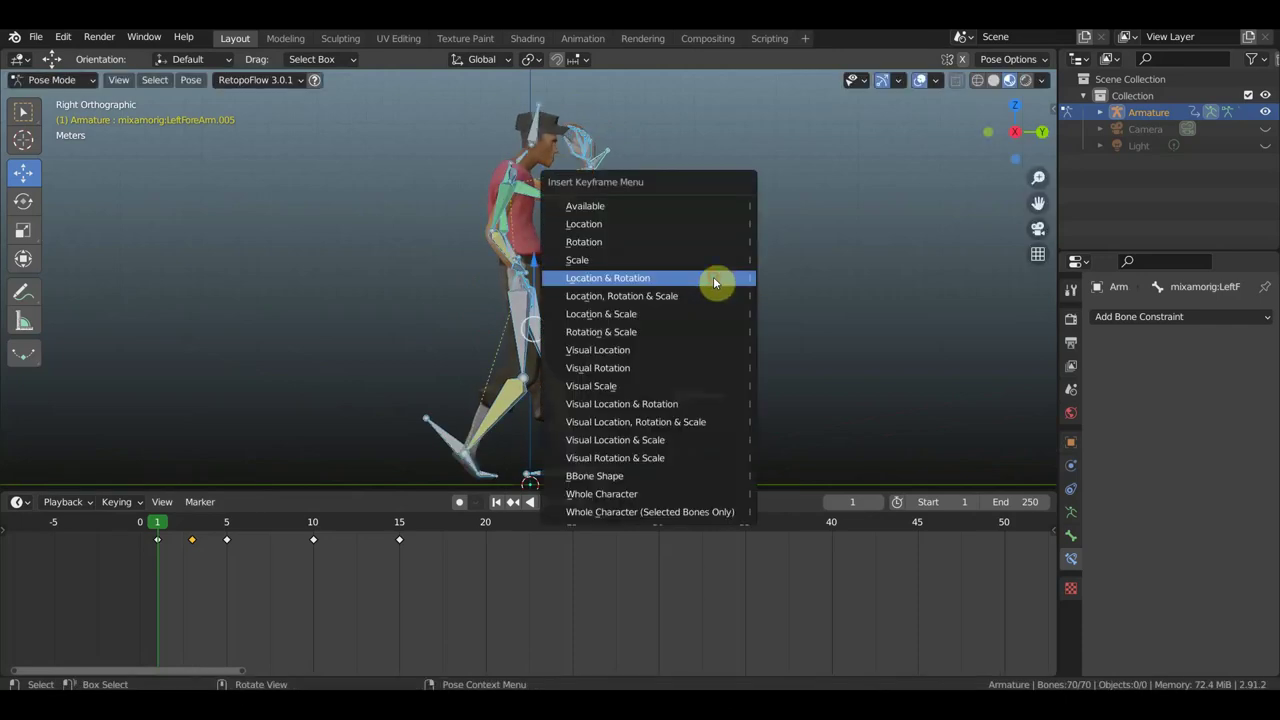
left_click(714, 283)
mouse_move(171, 523)
left_mouse_down()
mouse_move(251, 526)
mouse_move(157, 520)
left_mouse_up()
Step: Rotate the Hips and left forearm bones about 6° in top view
mouse_move(614, 320)
middle_mouse_down()
mouse_move(428, 345)
mouse_move(600, 300)
mouse_move(771, 294)
mouse_move(626, 346)
mouse_move(565, 275)
middle_mouse_up()
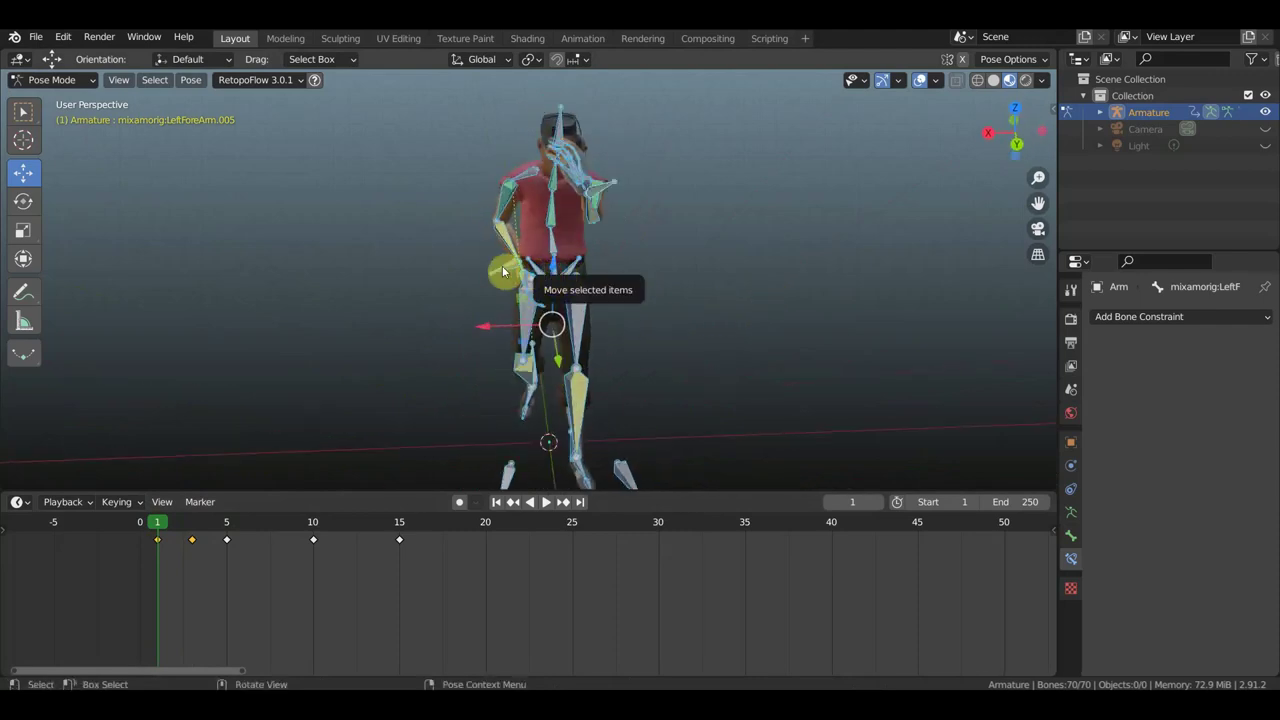
left_click(505, 272)
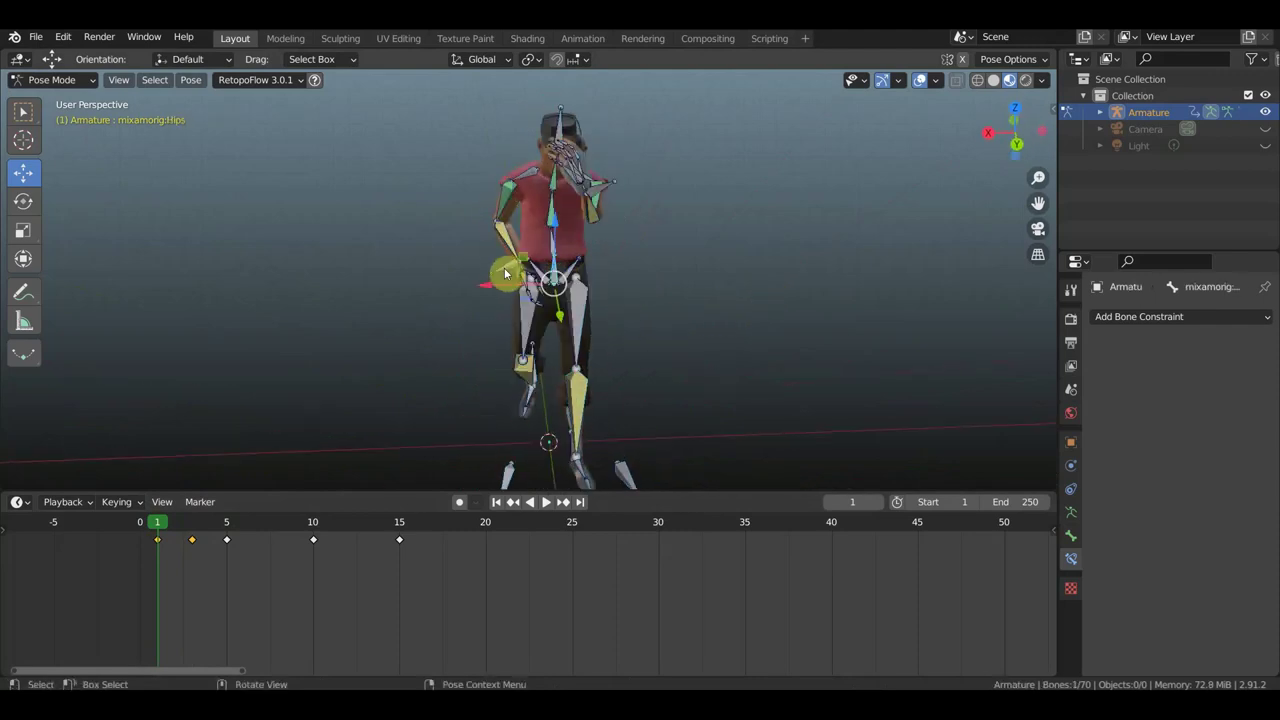
left_click(605, 180, "shift")
key("KP_7")
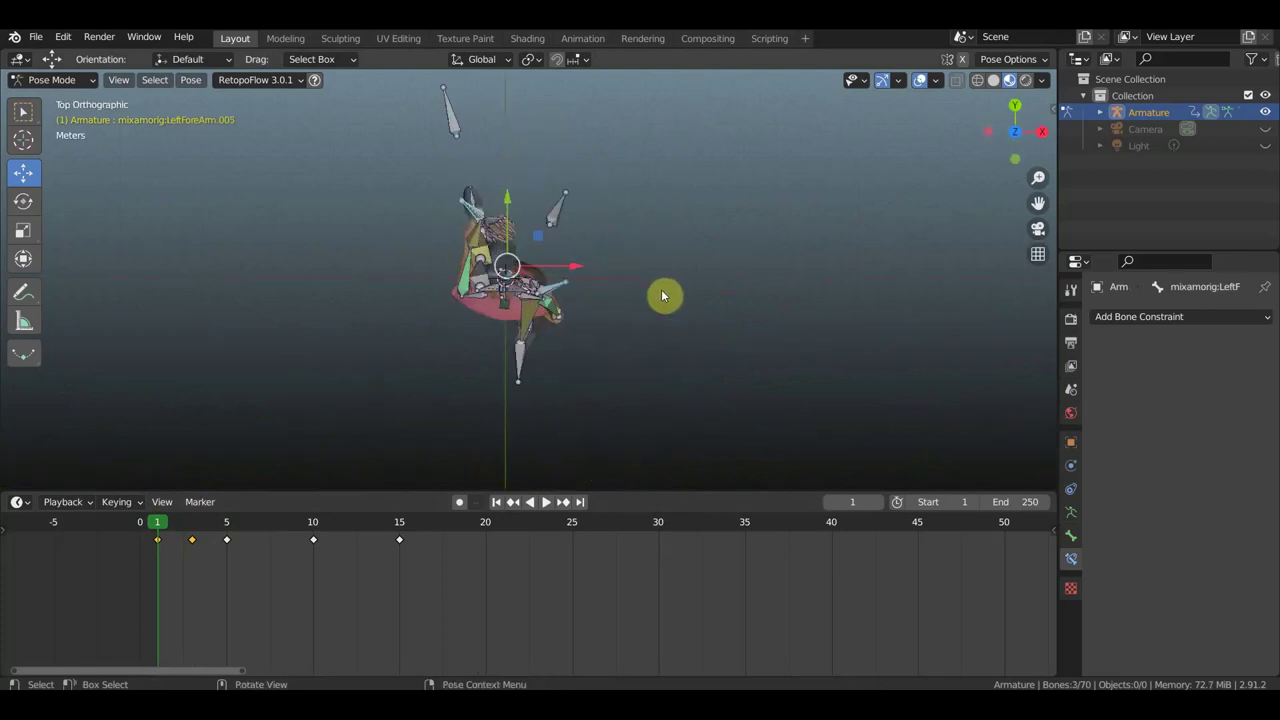
key("r")
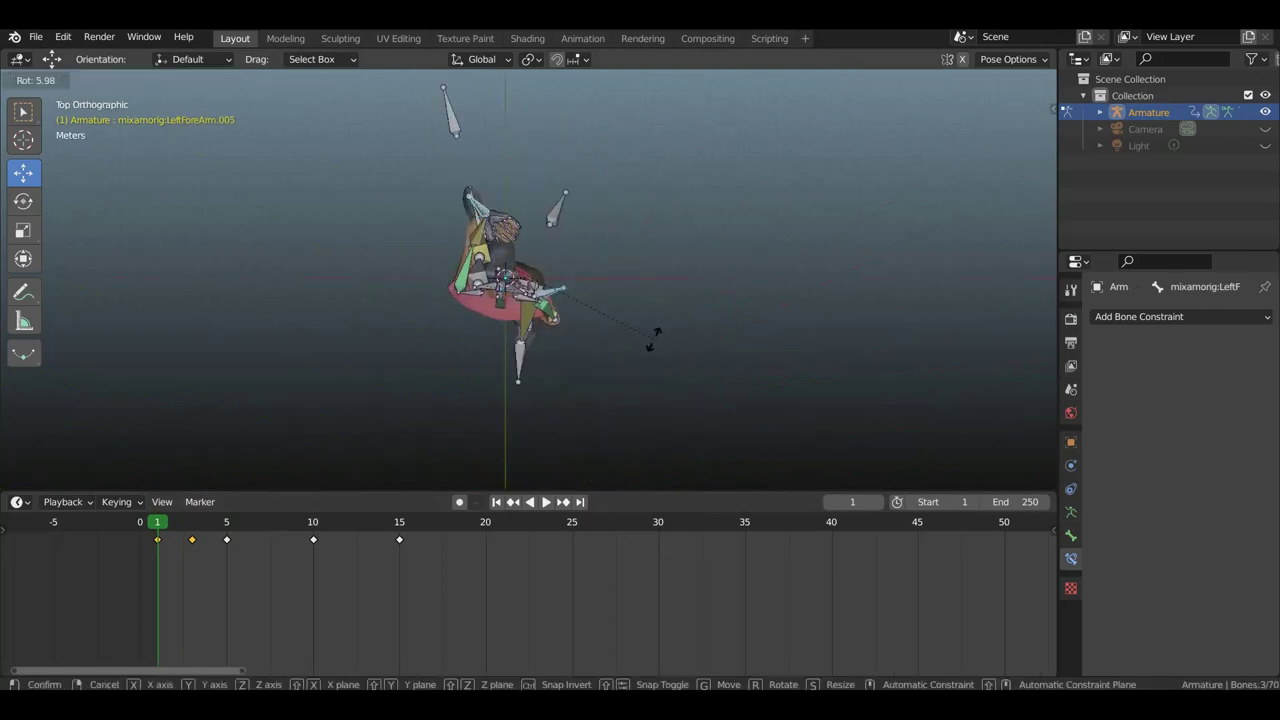
left_click(708, 337)
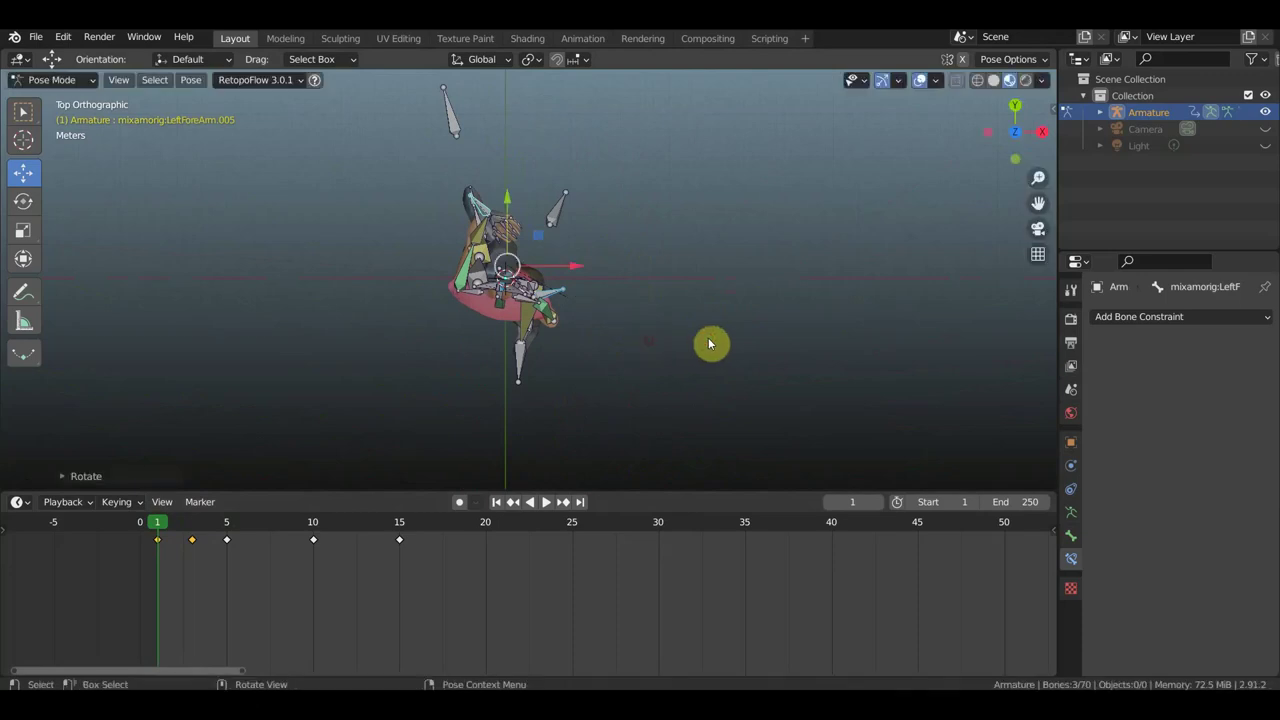
Step: Re-key Location & Rotation for all bones at frame 1, then advance to frame 5
key("a")
key("i")
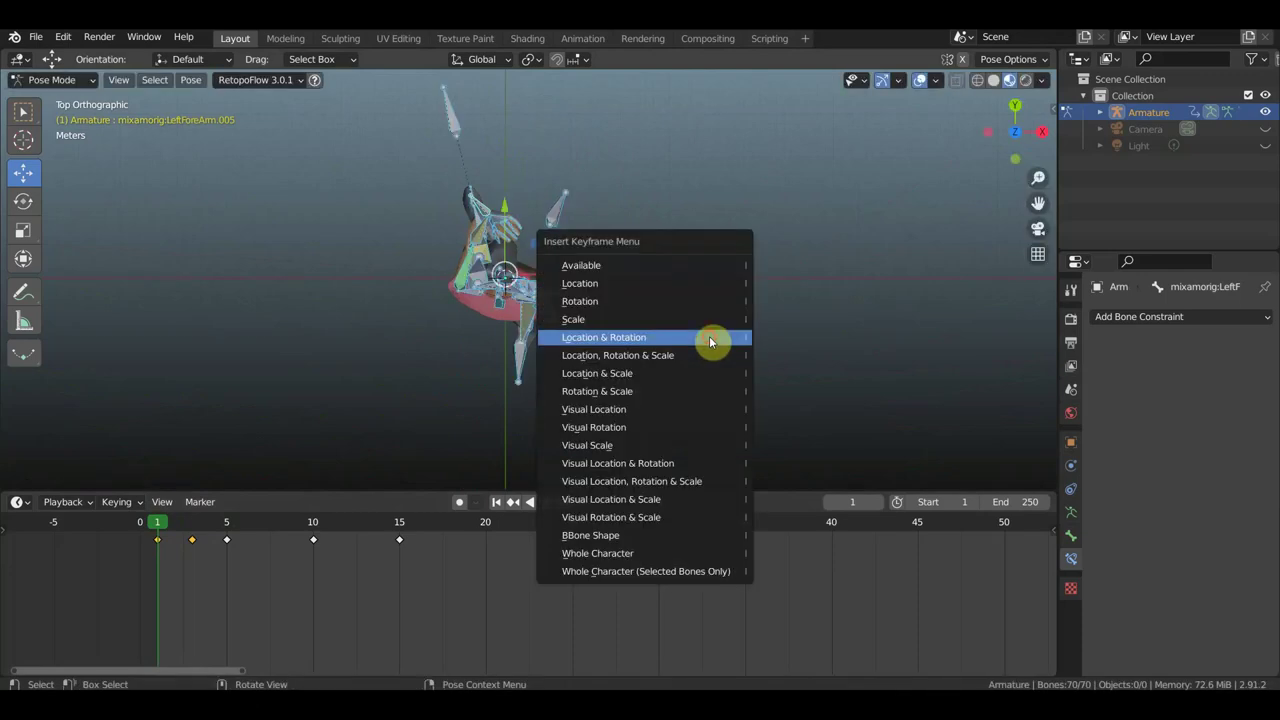
left_click(709, 337)
mouse_move(709, 337)
middle_mouse_down()
mouse_move(608, 284)
mouse_move(571, 194)
mouse_move(545, 175)
mouse_move(339, 355)
middle_mouse_up()
mouse_move(170, 522)
left_mouse_down()
mouse_move(243, 542)
mouse_move(229, 540)
left_mouse_up()
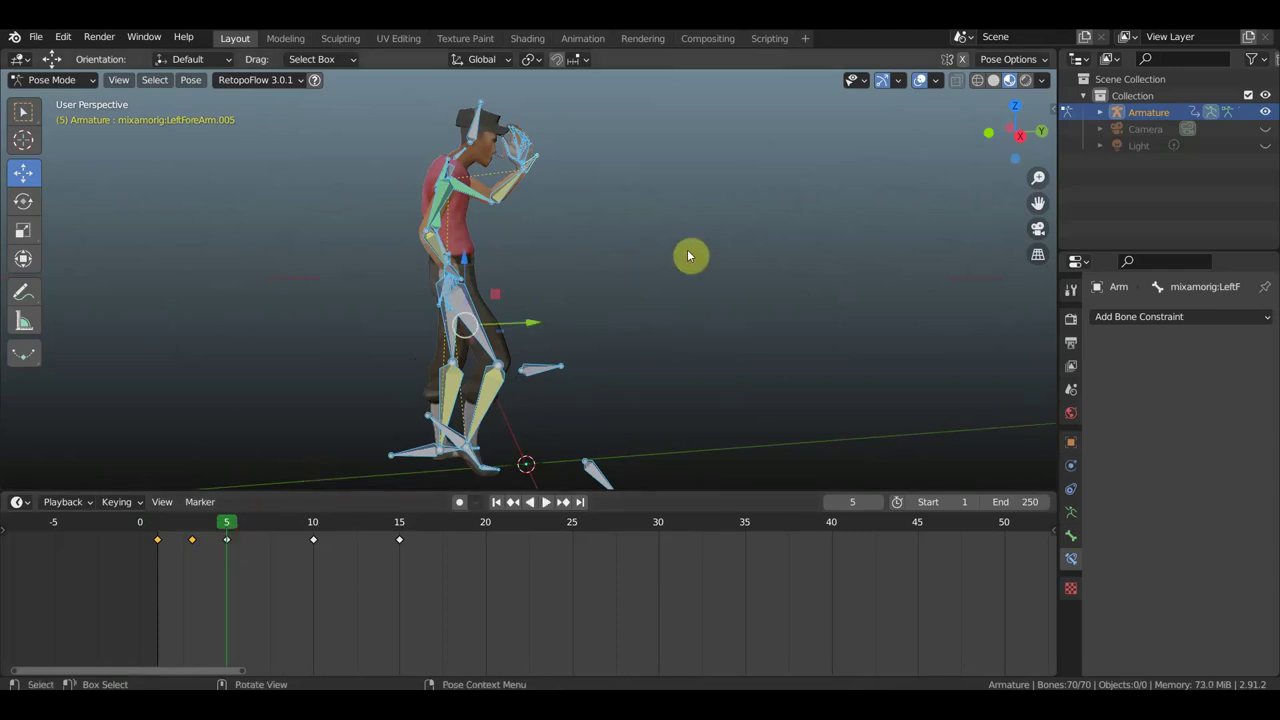
key("KP_3")
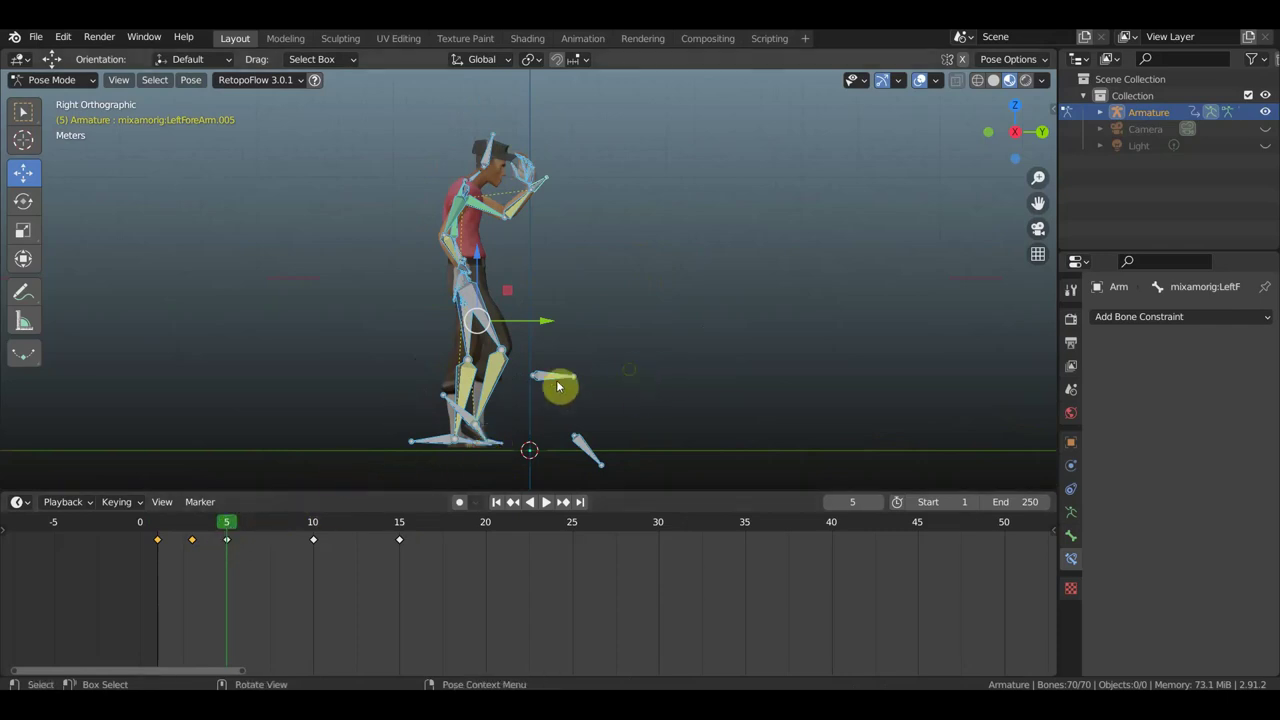
mouse_move(560, 386)
middle_mouse_down()
mouse_move(451, 383)
mouse_move(552, 355)
mouse_move(557, 423)
middle_mouse_up()
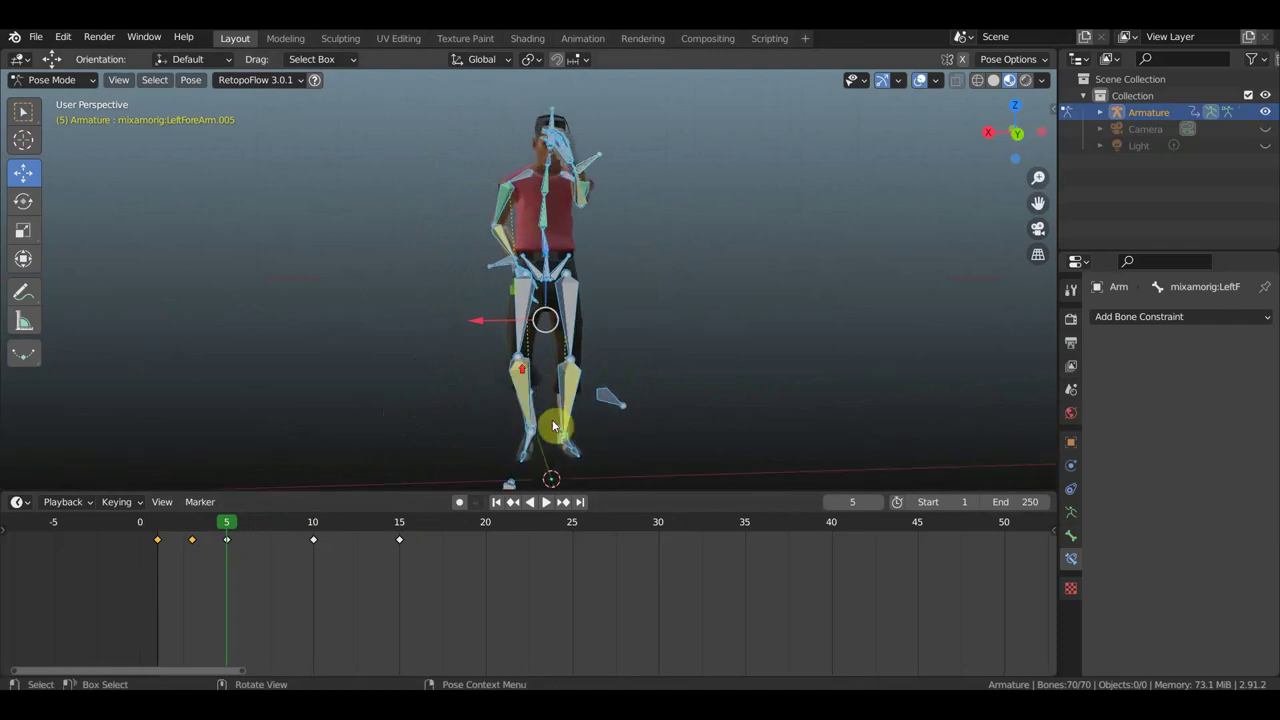
mouse_move(636, 434)
middle_mouse_down()
mouse_move(591, 408)
mouse_move(554, 420)
middle_mouse_up()
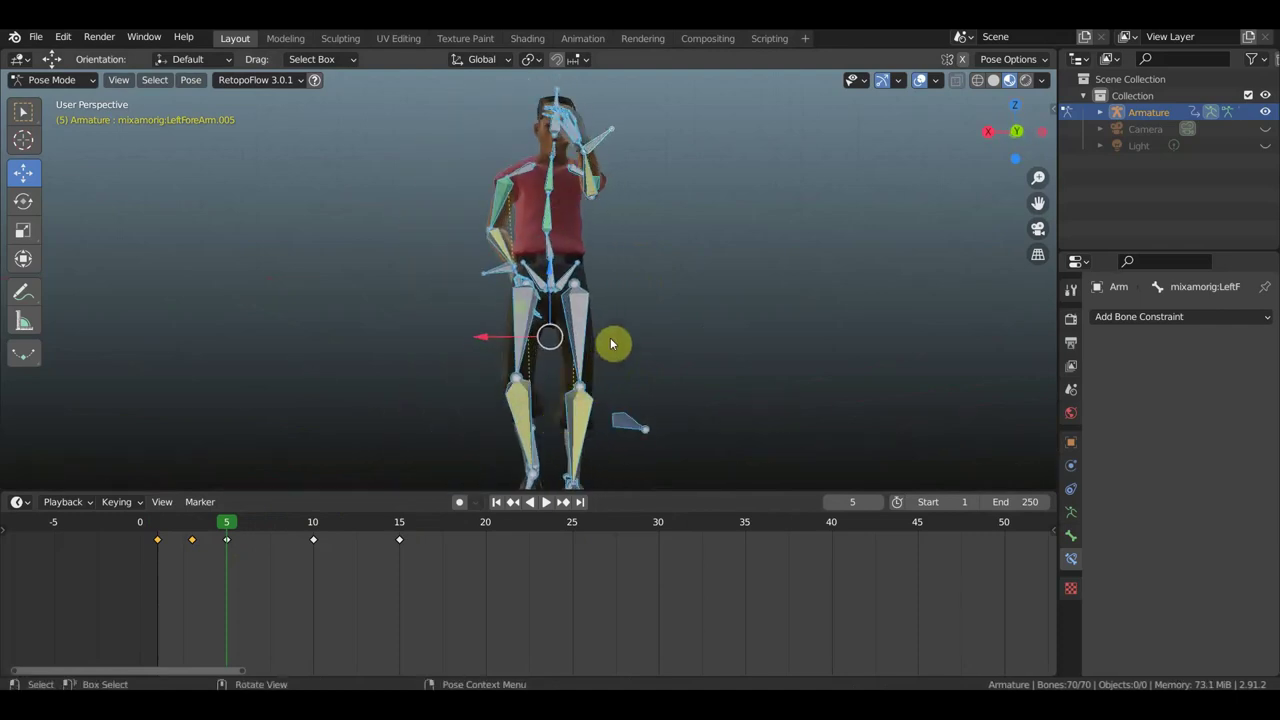
key("KP_1")
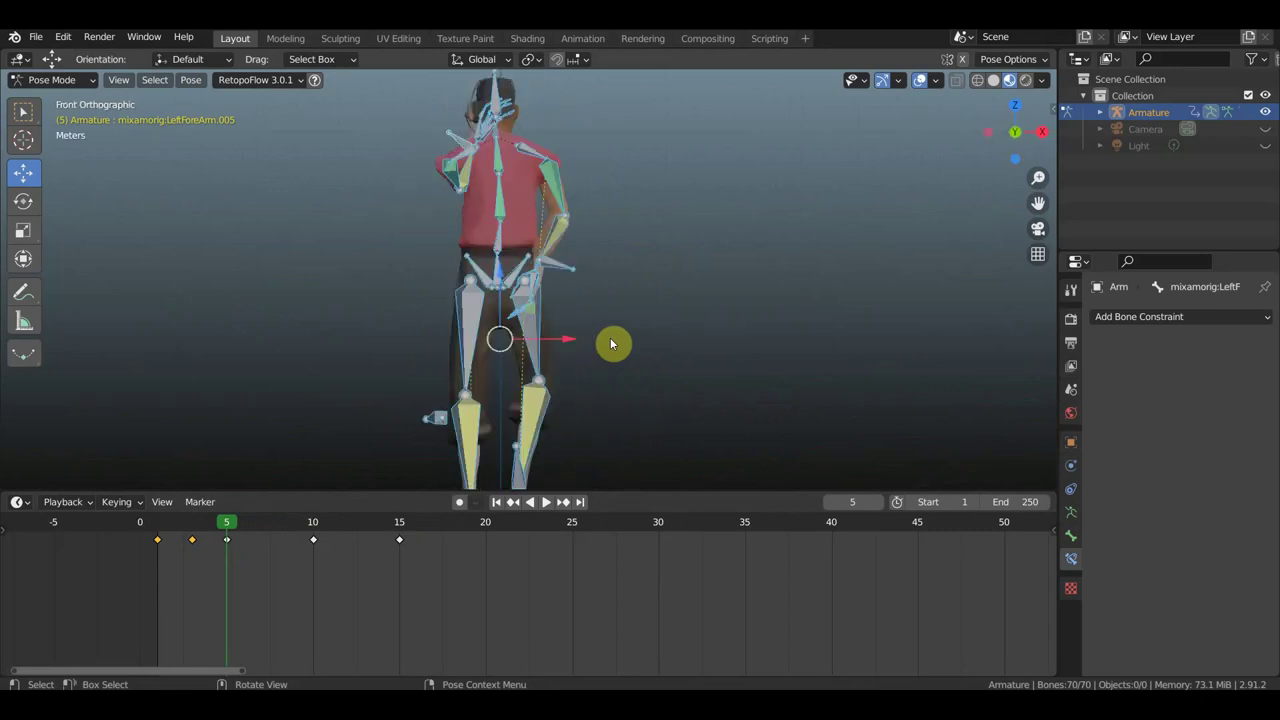
key("KP_3")
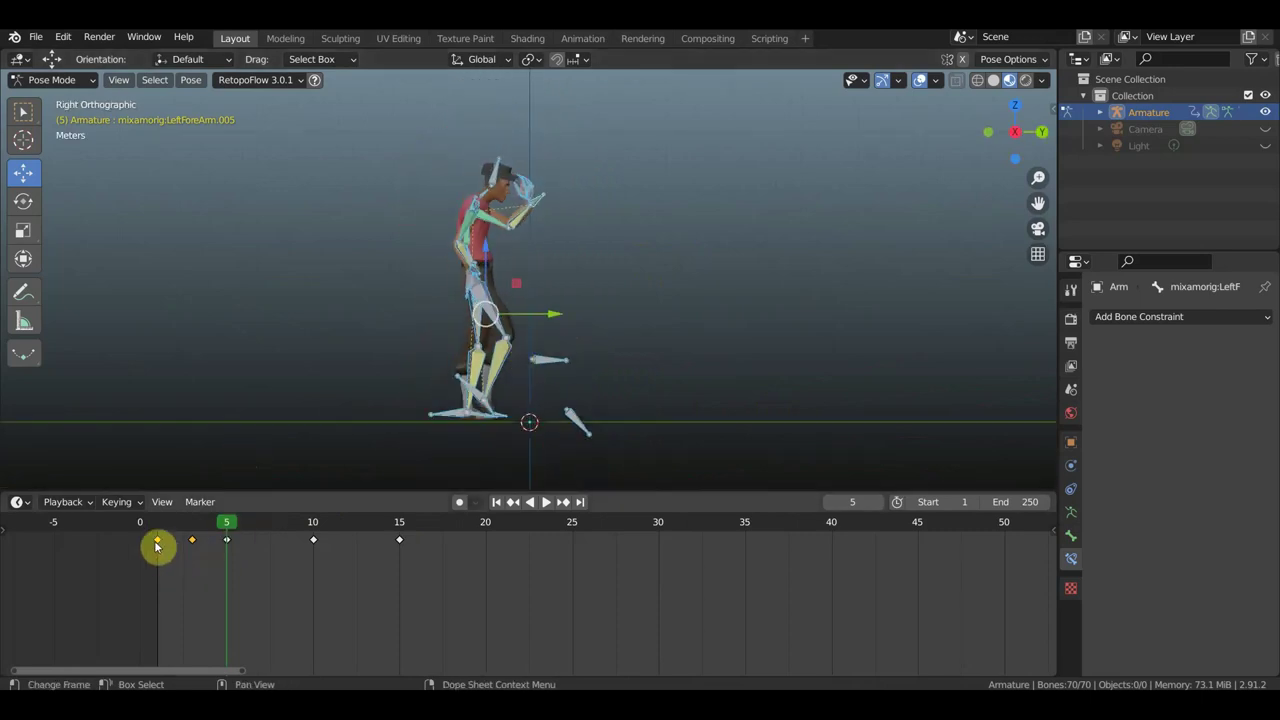
Step: Return to frame 1 and orbit and zoom toward a side view of the character
left_click(163, 521)
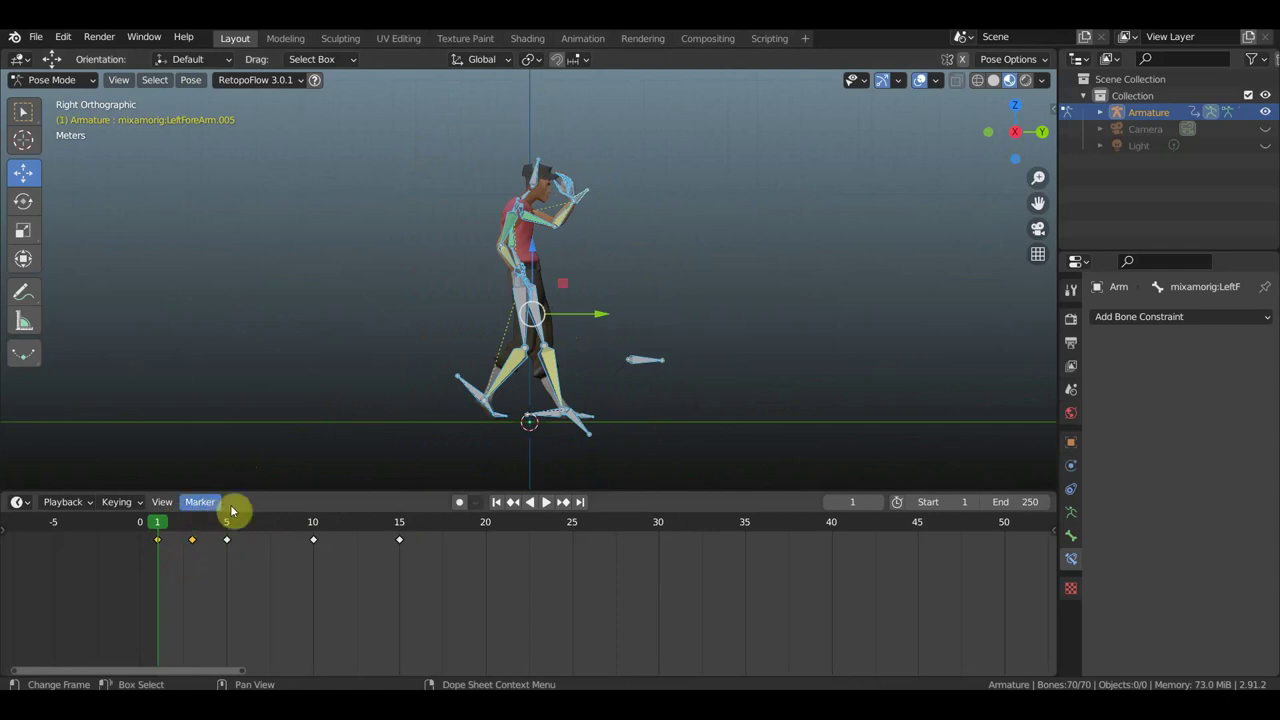
mouse_move(714, 277)
middle_mouse_down()
mouse_move(548, 281)
mouse_move(567, 287)
mouse_move(530, 328)
middle_mouse_up()
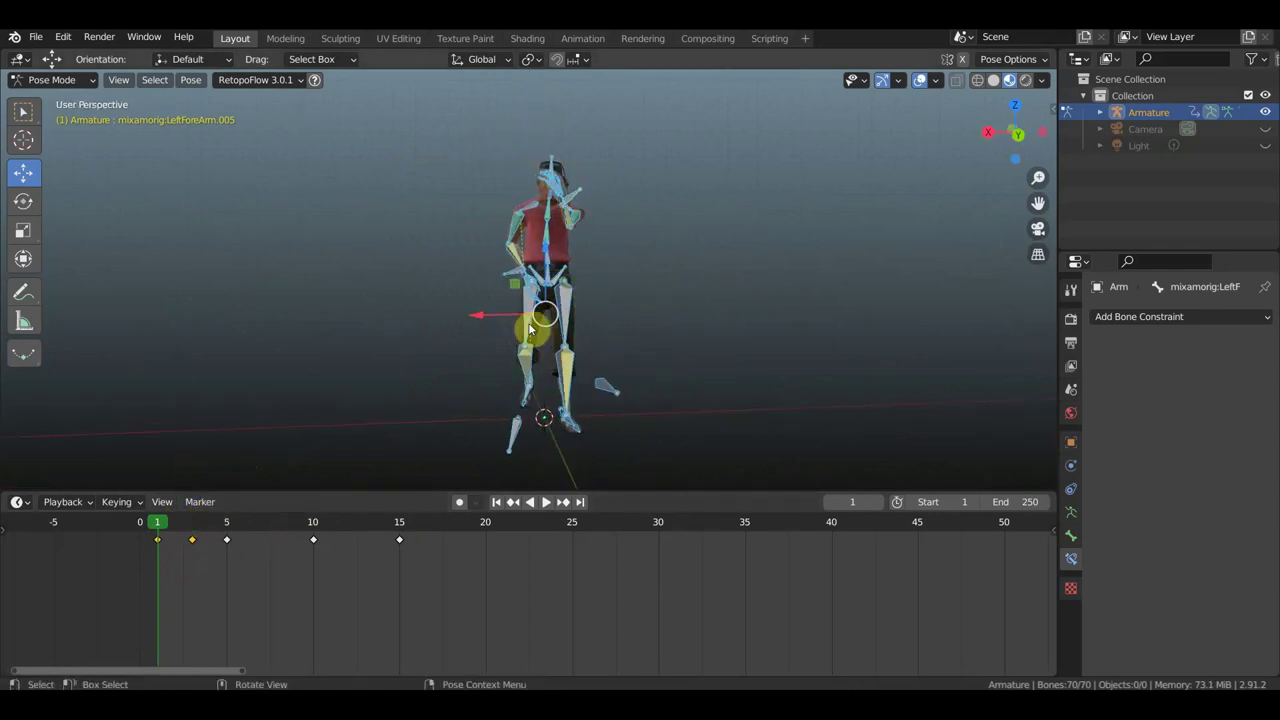
left_click(562, 345)
mouse_move(575, 387)
middle_mouse_down()
mouse_move(685, 380)
mouse_move(574, 369)
middle_mouse_up()
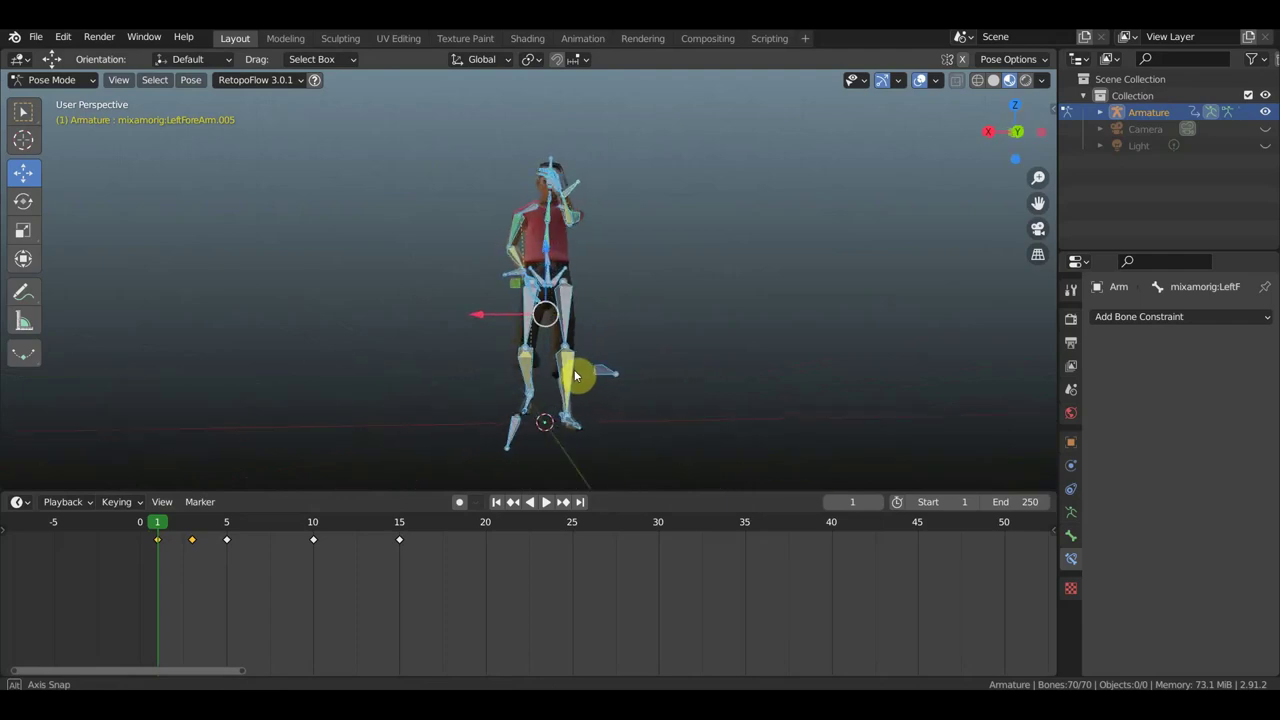
scroll(566, 292, "up", 2)
scroll(570, 292, "up", 2)
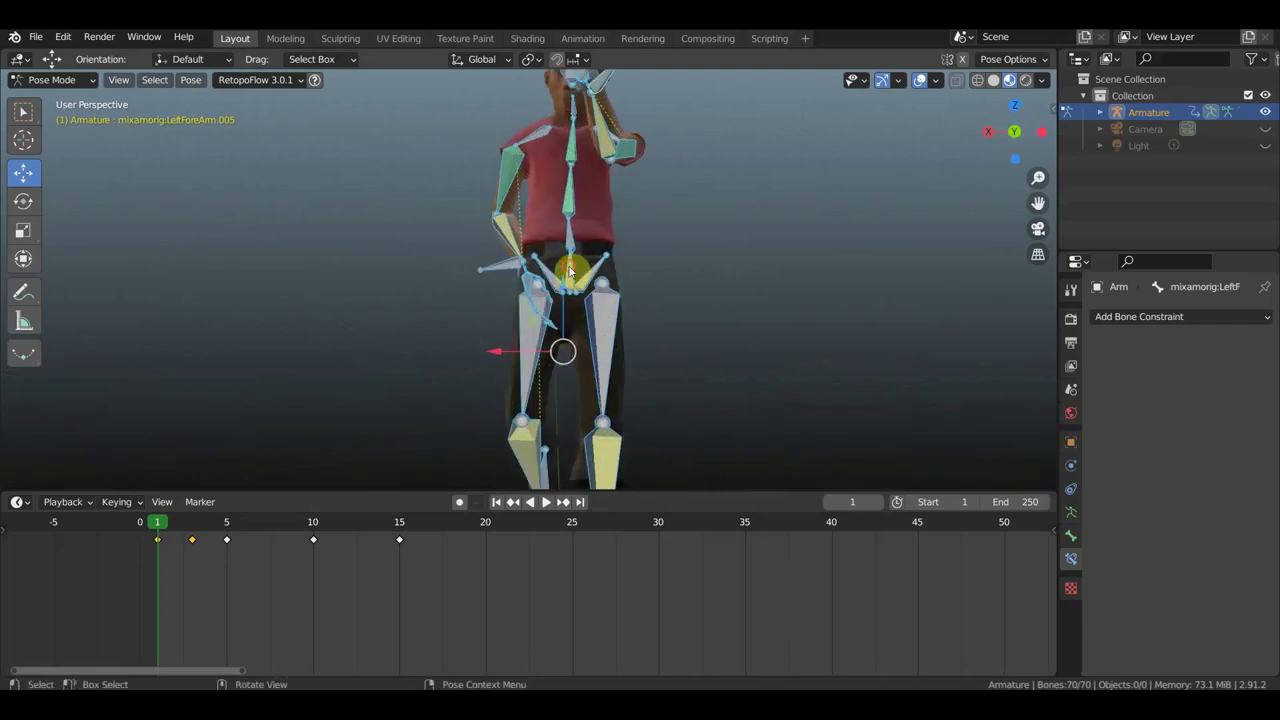
Step: Select the hips bone together with the left forearm and another left arm bone
left_click(497, 265)
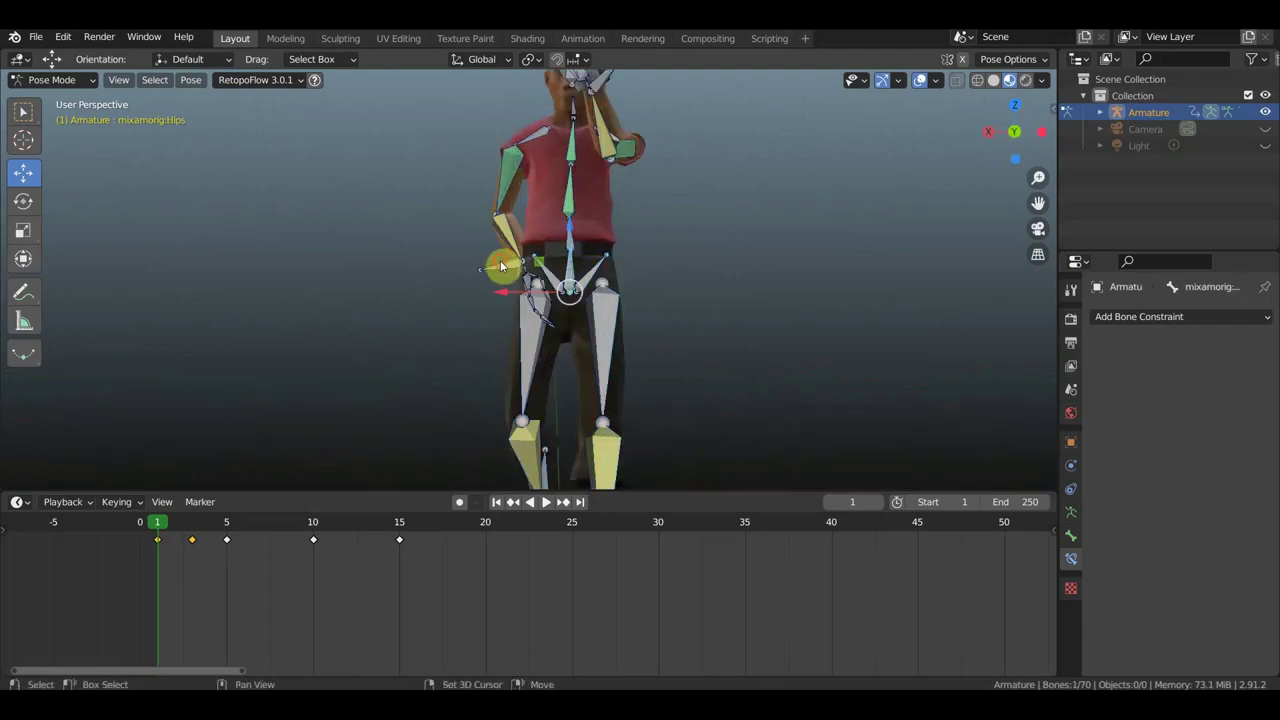
scroll(612, 230, "down", 3)
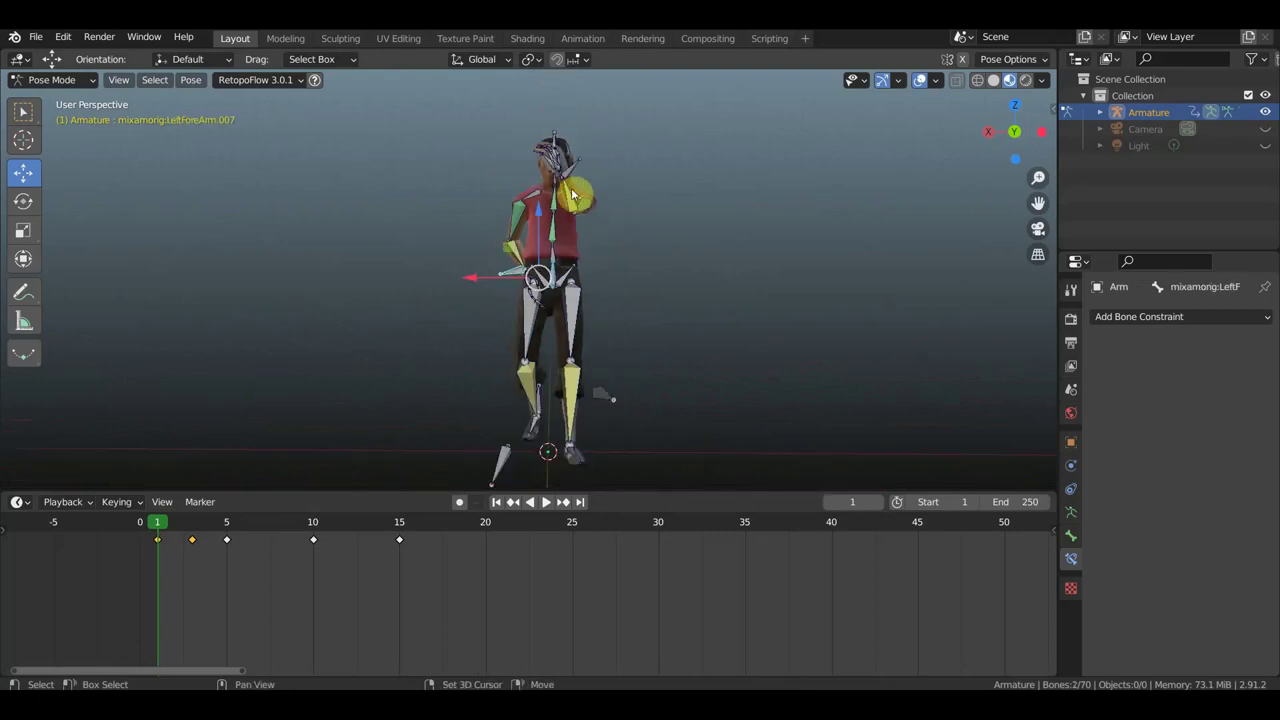
left_click(572, 172, "shift")
left_click(514, 284, "shift")
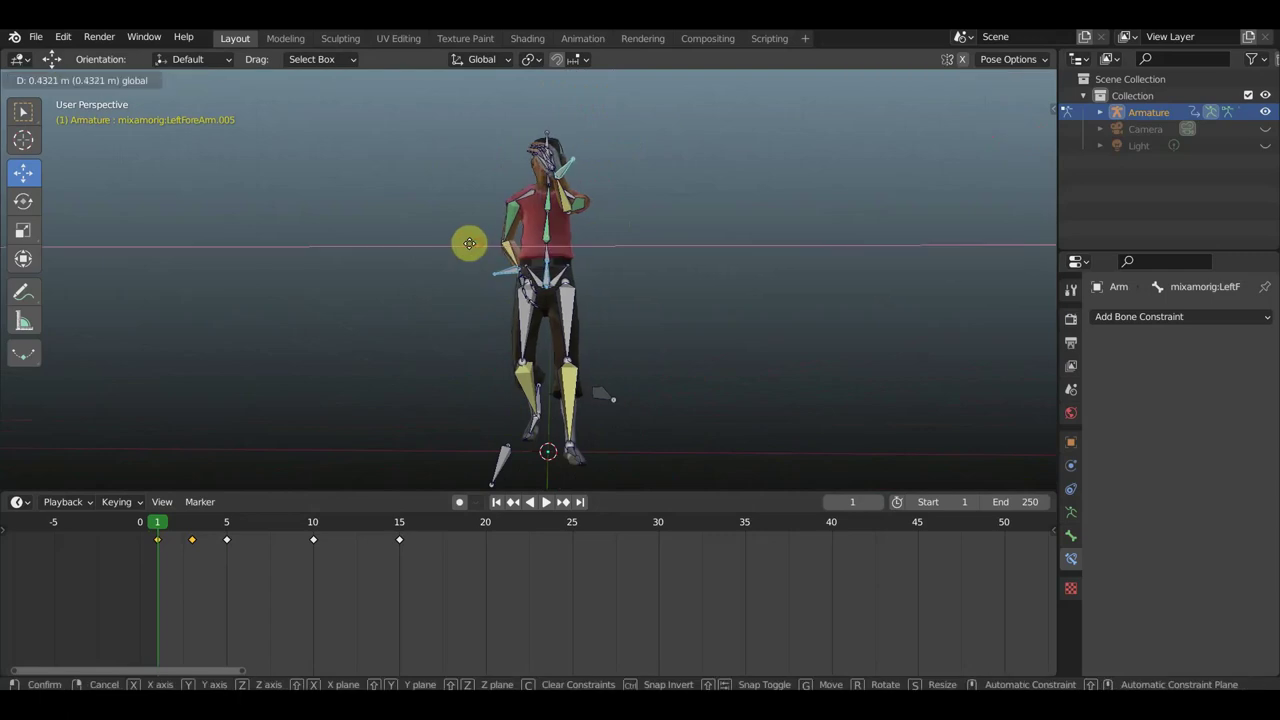
Step: Key location and rotation for all bones at frame 1
key("a")
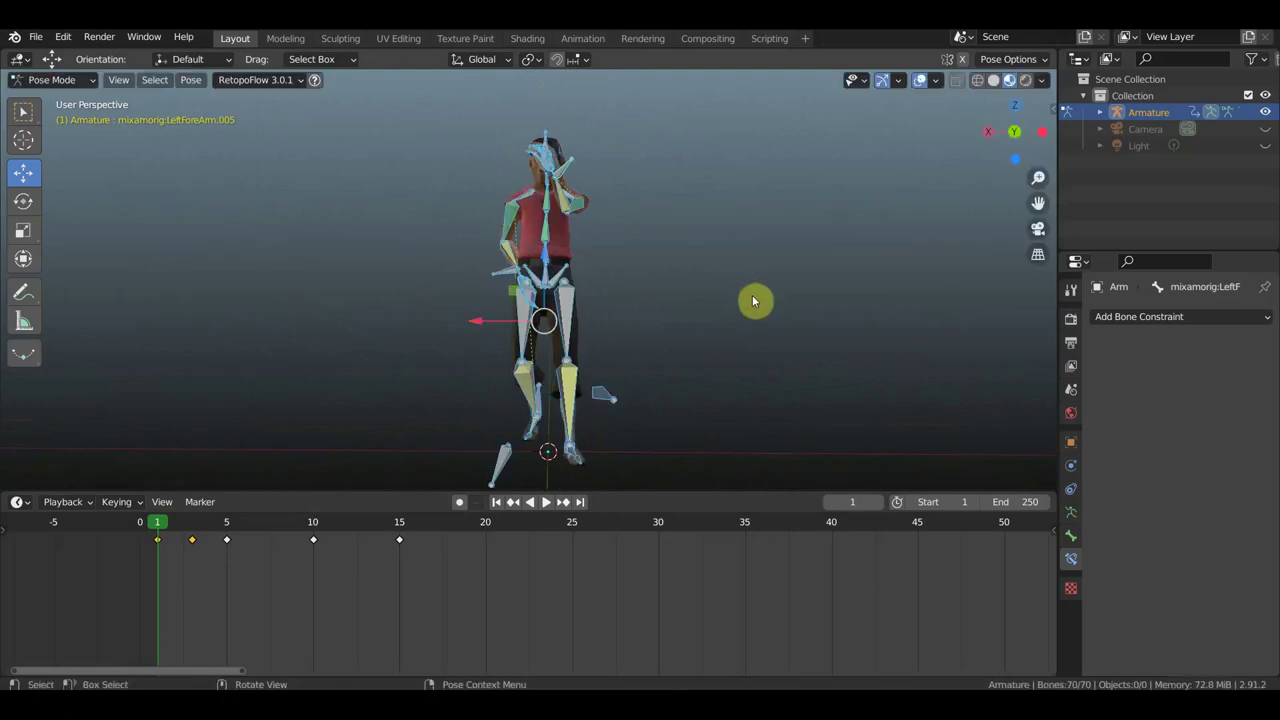
key("i")
left_click(712, 297)
Step: At frame 3, select the hips and two left arm bones
left_click(193, 532)
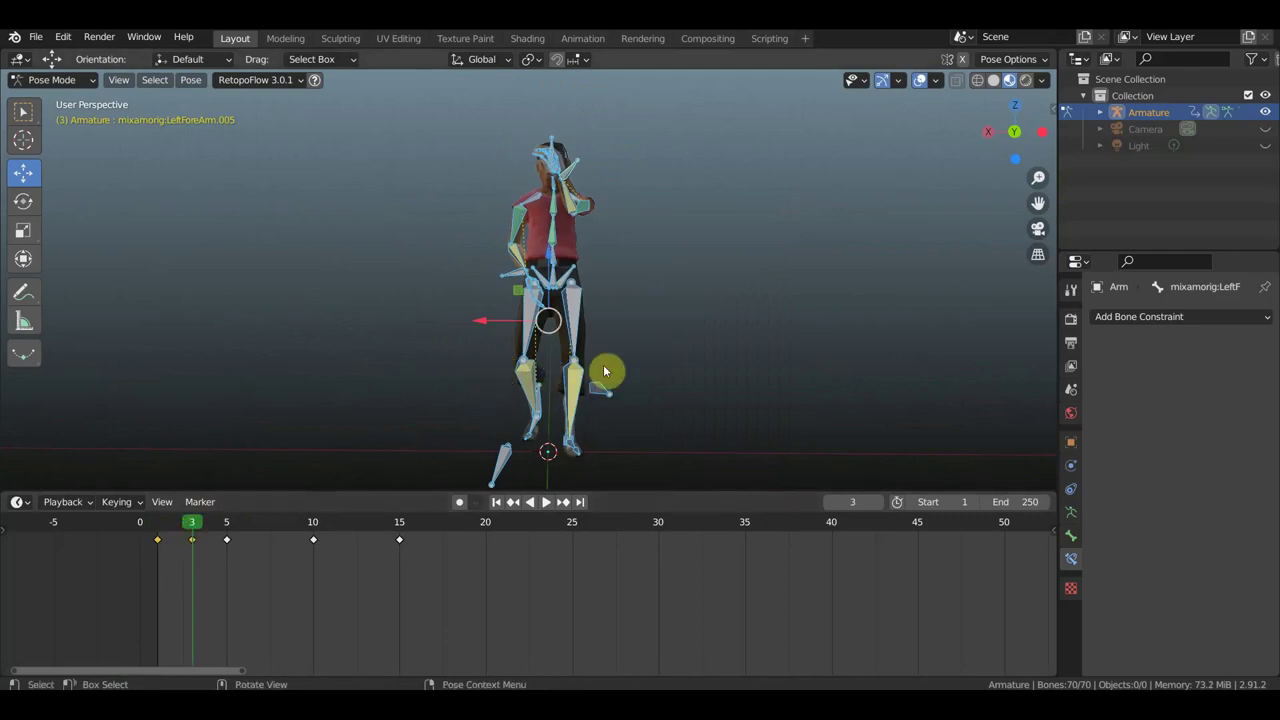
scroll(580, 345, "up", 1)
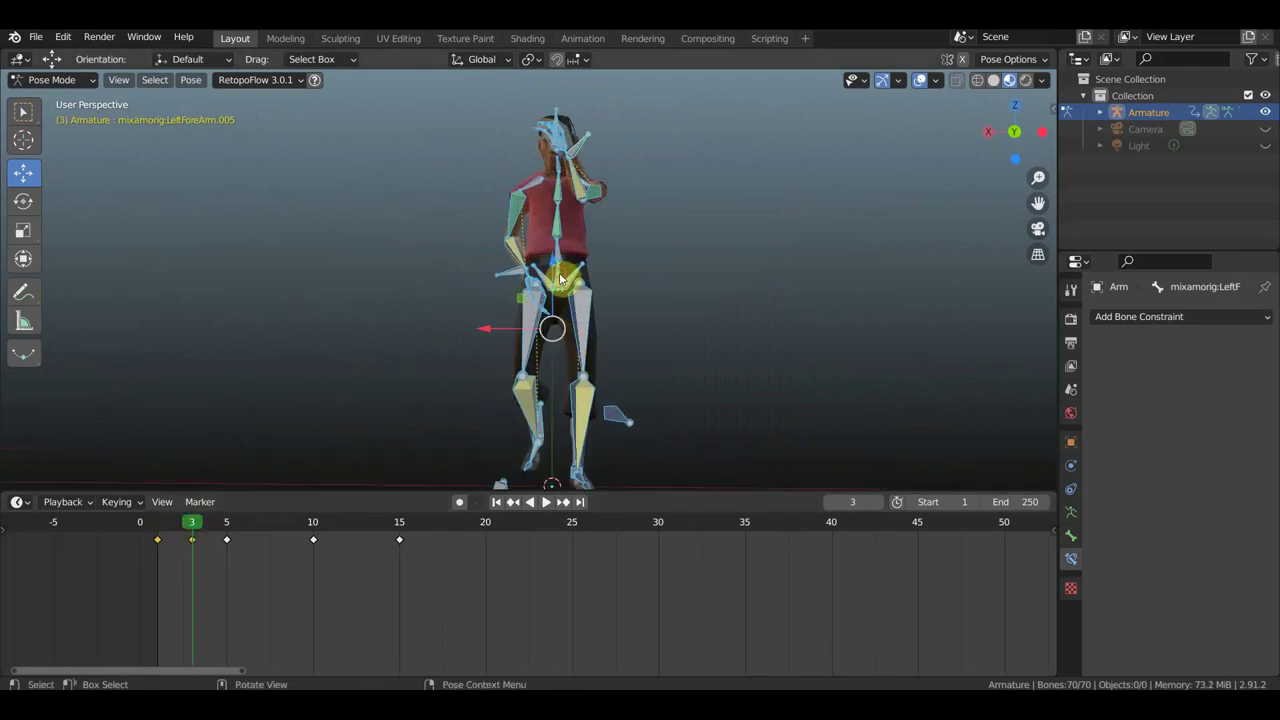
left_click(508, 276)
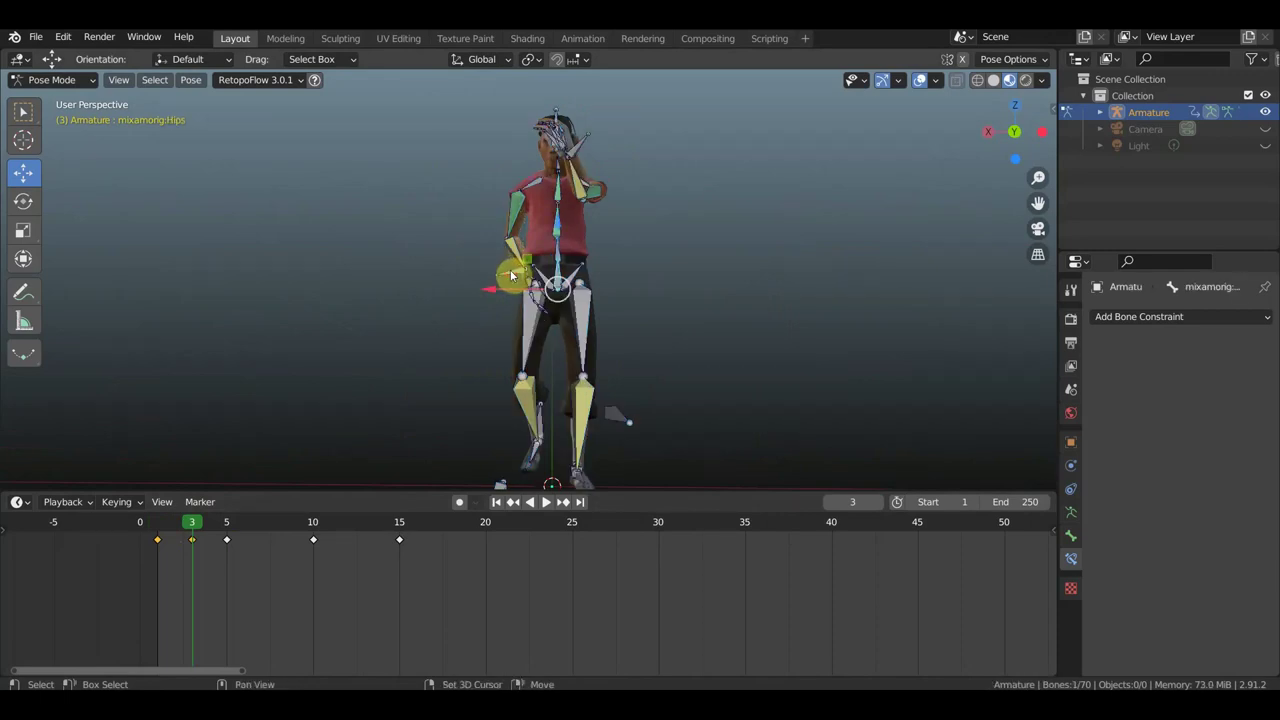
left_click(577, 148, "shift")
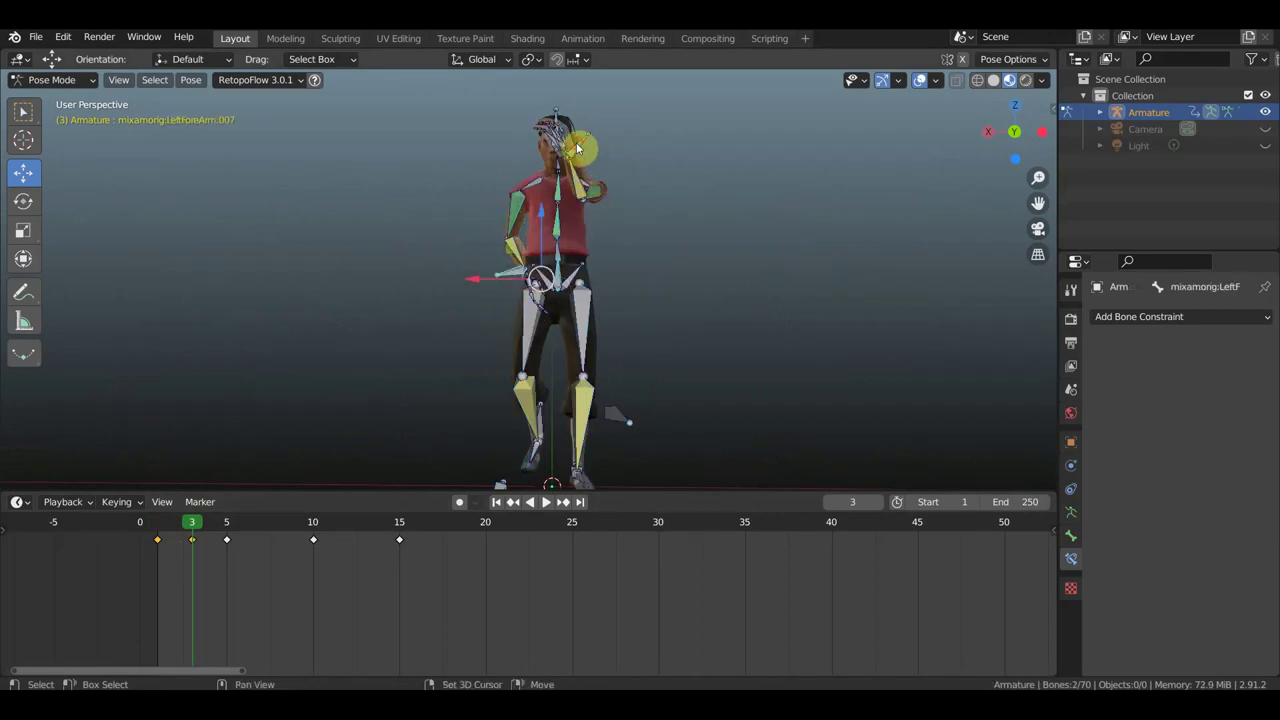
left_click(480, 273, "shift")
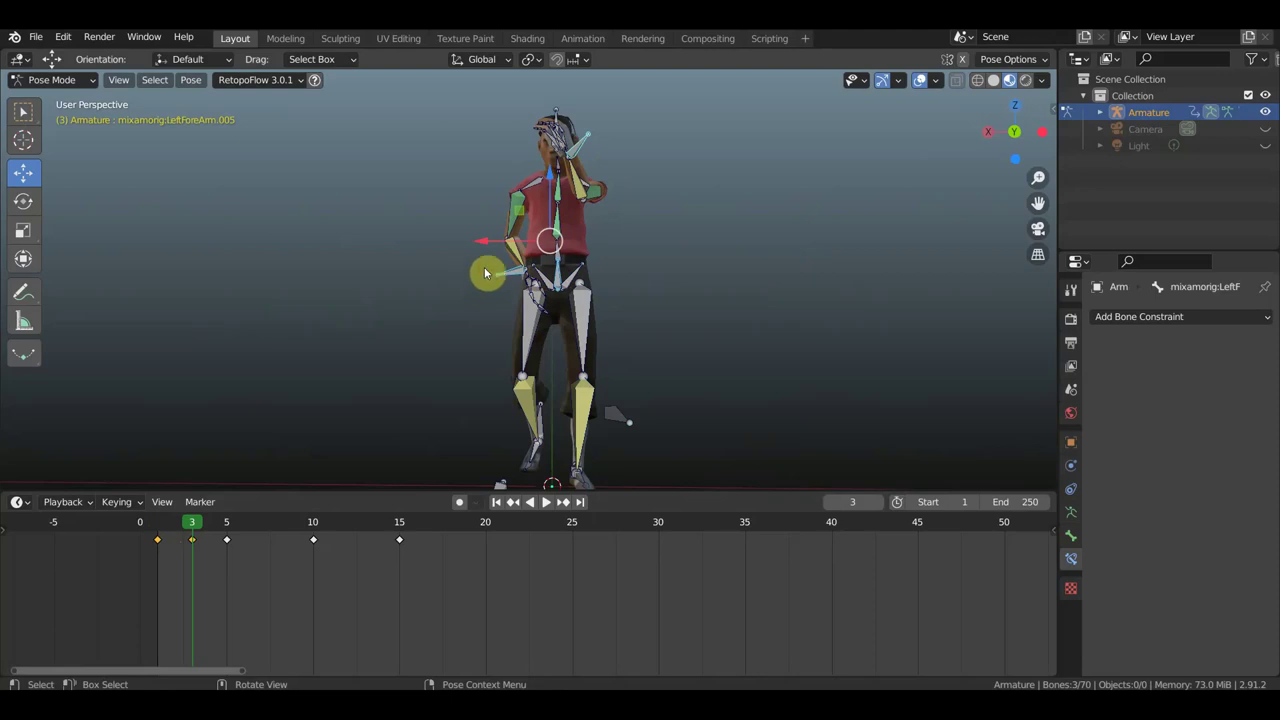
Step: Reselect the hips and left arm bones and slide them sideways along X
key("alt+a")
left_click(558, 282)
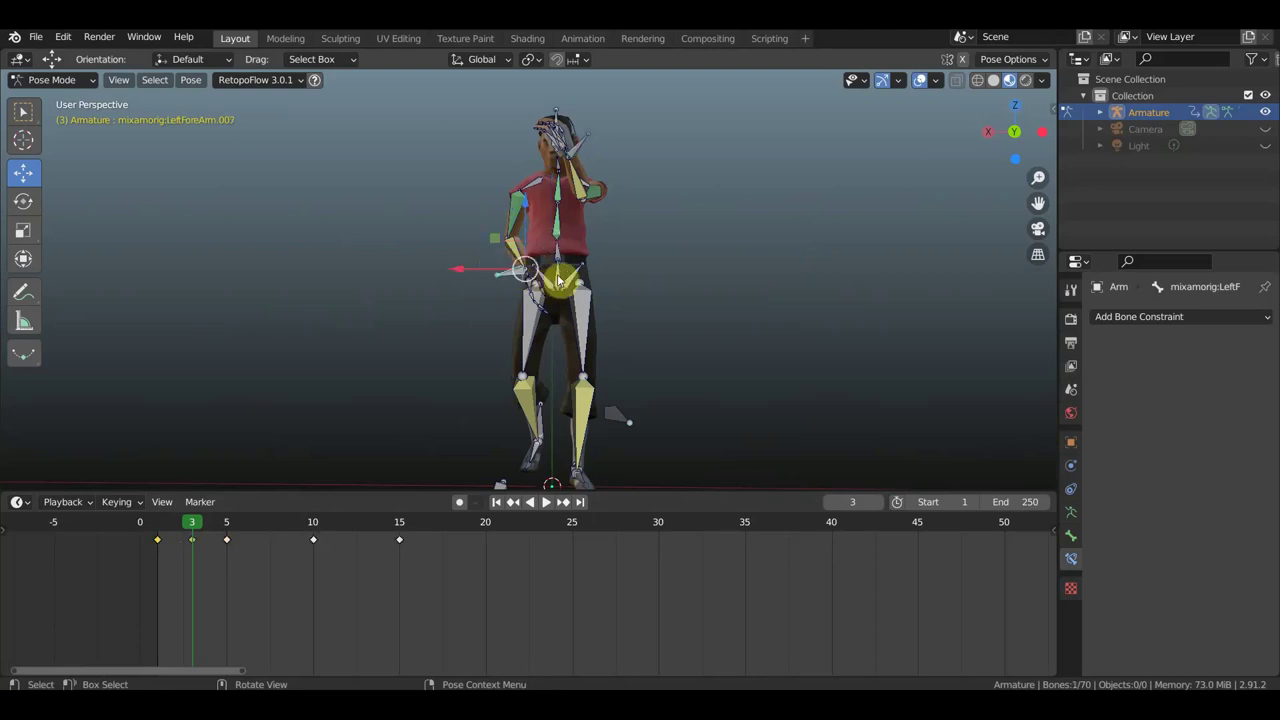
left_click(590, 145, "shift")
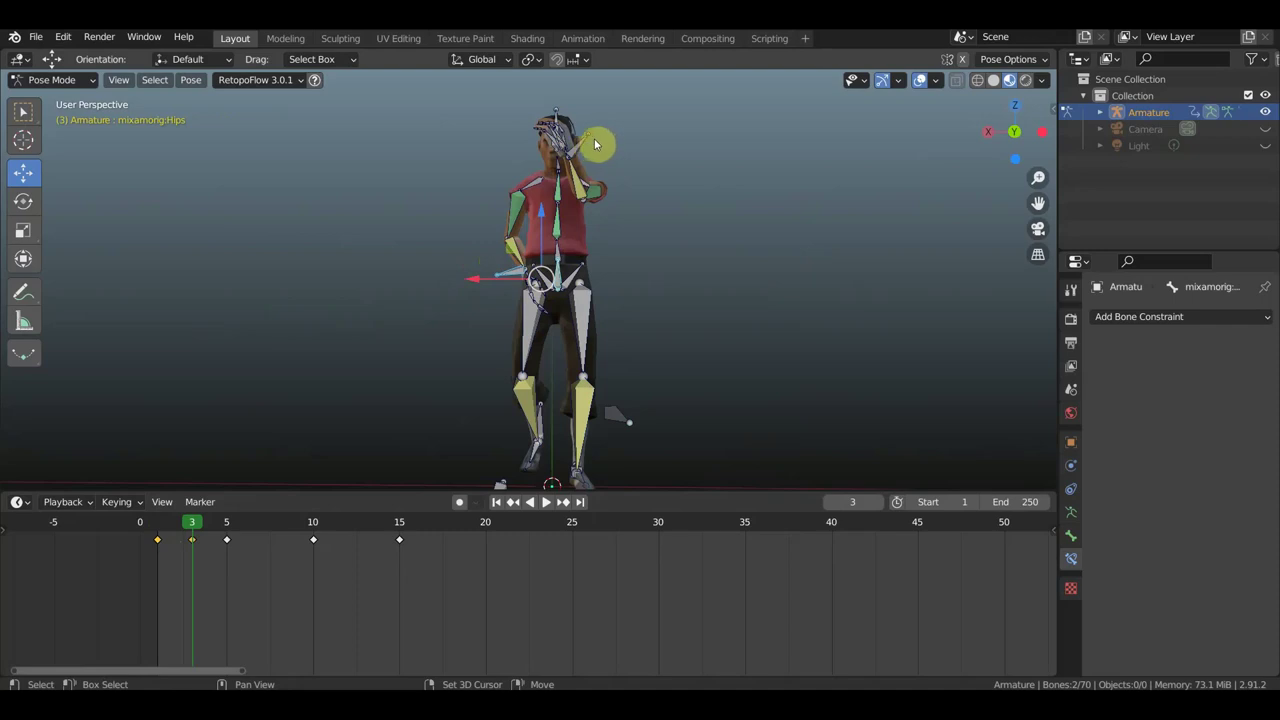
left_click(593, 145, "shift")
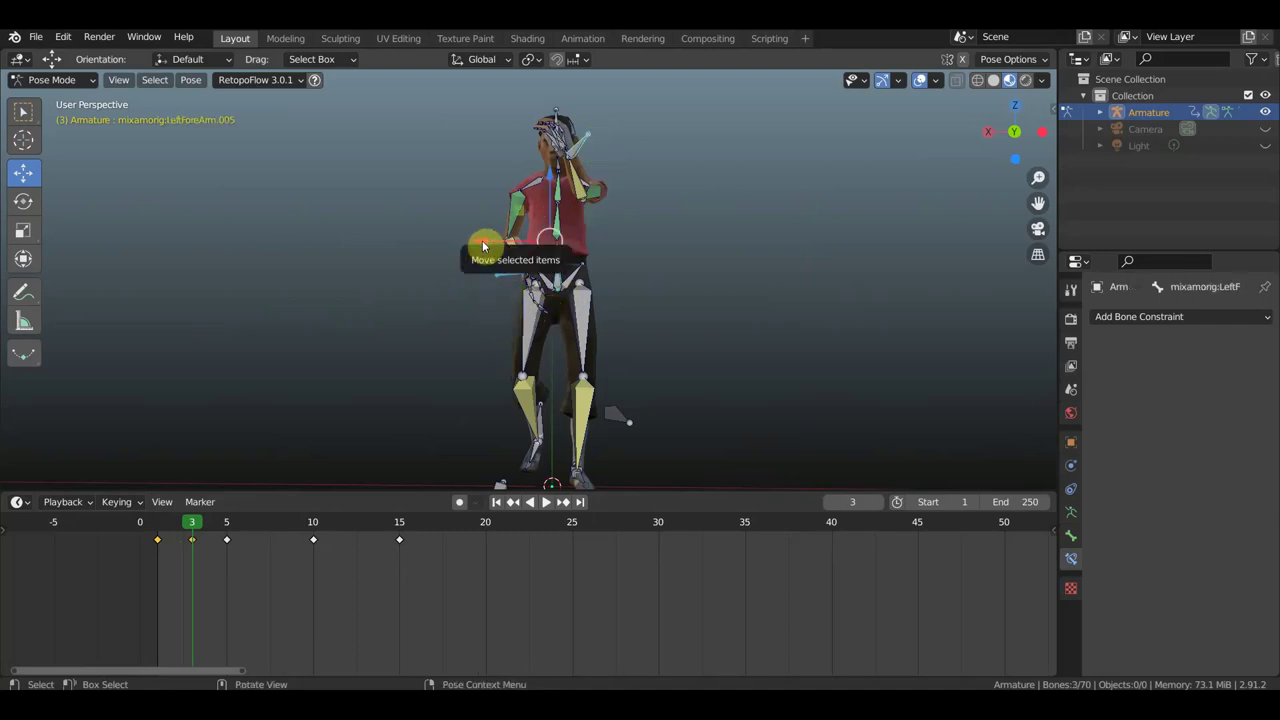
left_click_drag(483, 246, 476, 242)
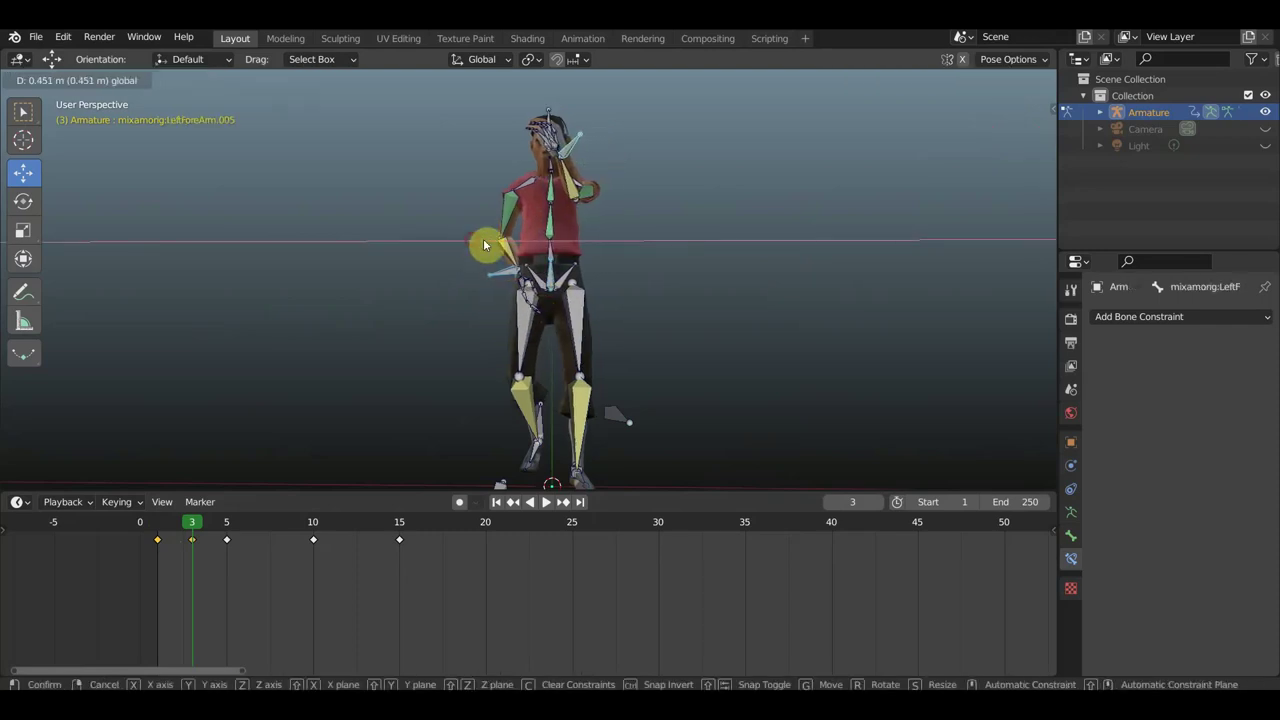
Step: Key location and rotation for all bones at frame 3, then move to frame 5
key("a")
key("i")
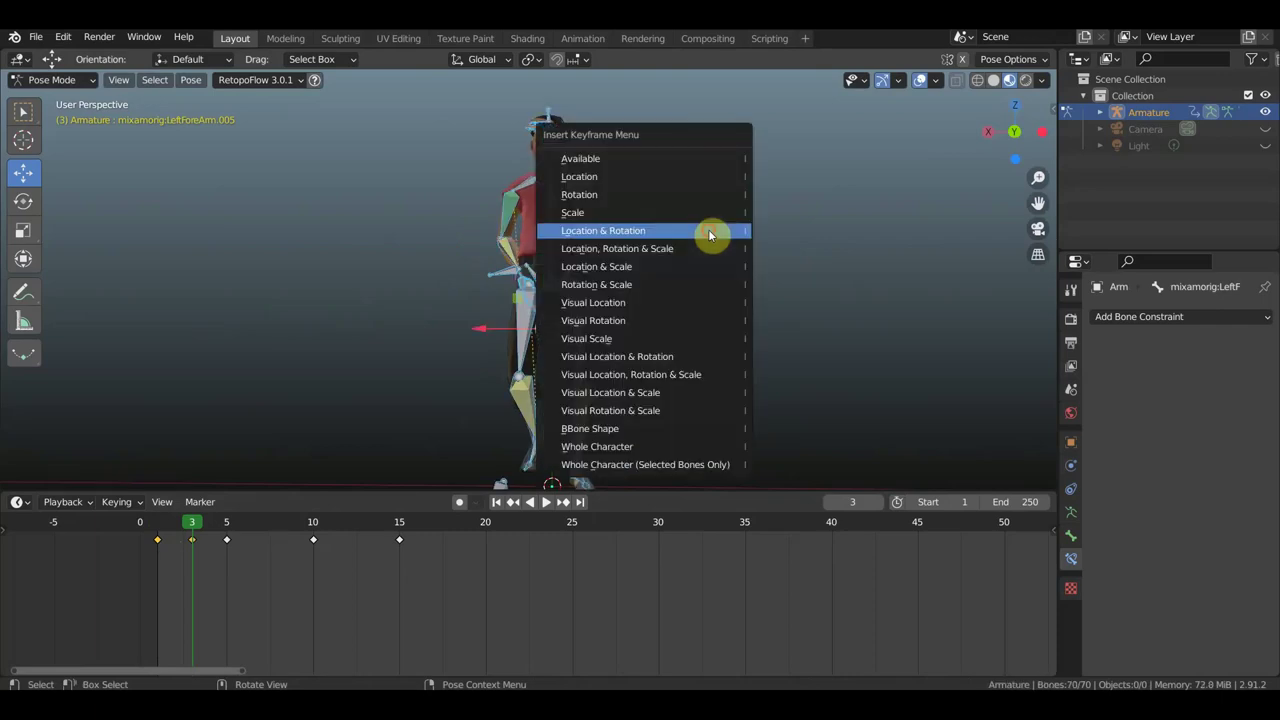
left_click(710, 231)
left_click(228, 528)
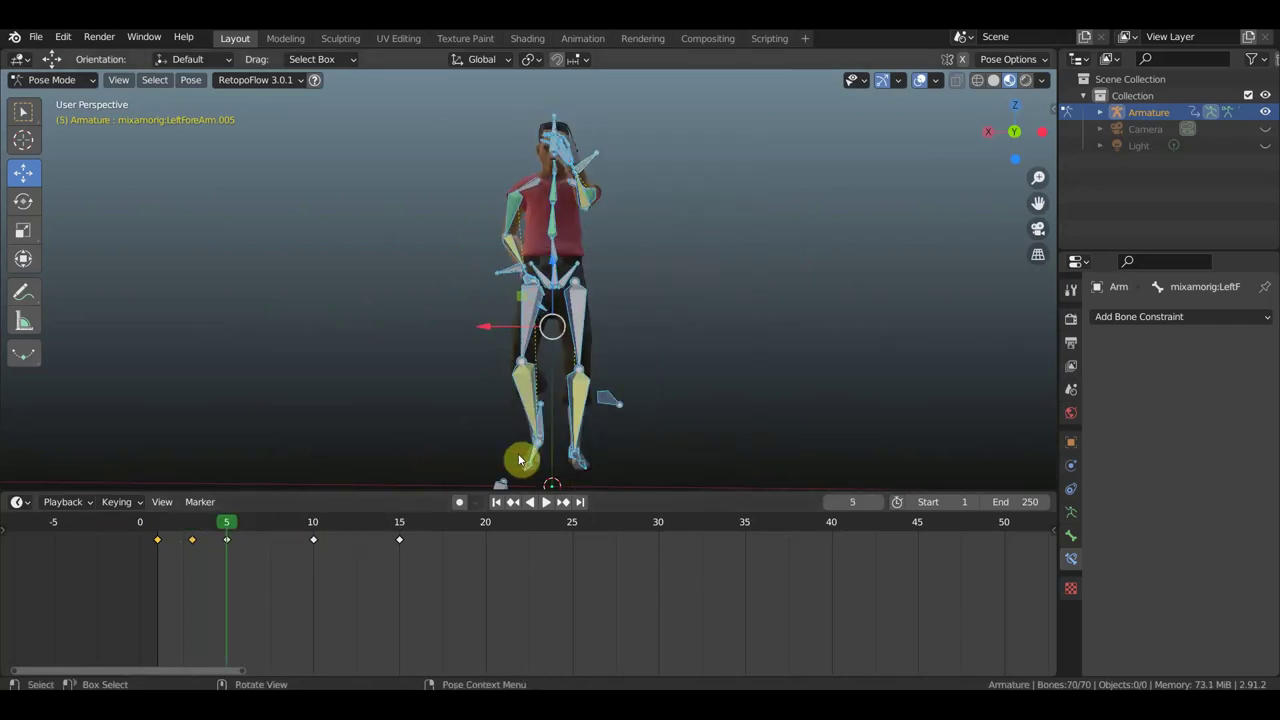
Step: Check the poses at frames 10 and 7 and switch to a Right Orthographic side view
mouse_move(620, 429)
middle_mouse_down()
mouse_move(835, 408)
mouse_move(638, 412)
mouse_move(663, 420)
middle_mouse_up()
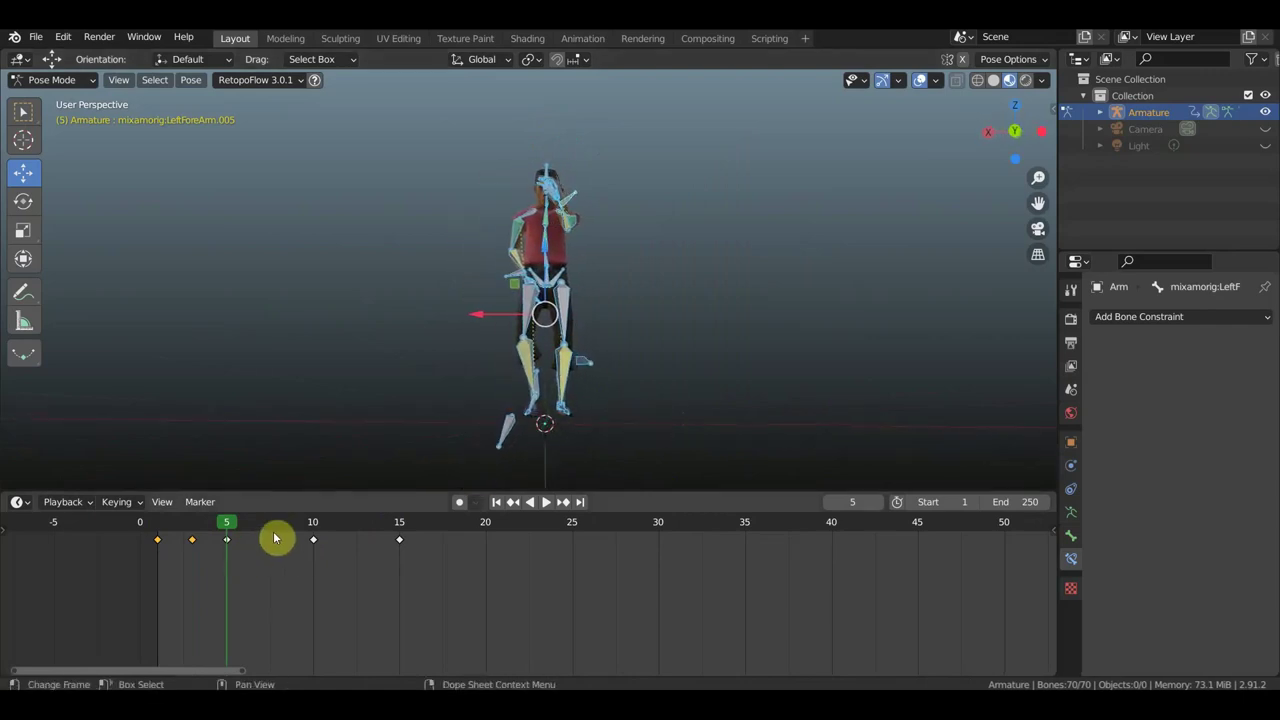
left_click(313, 523)
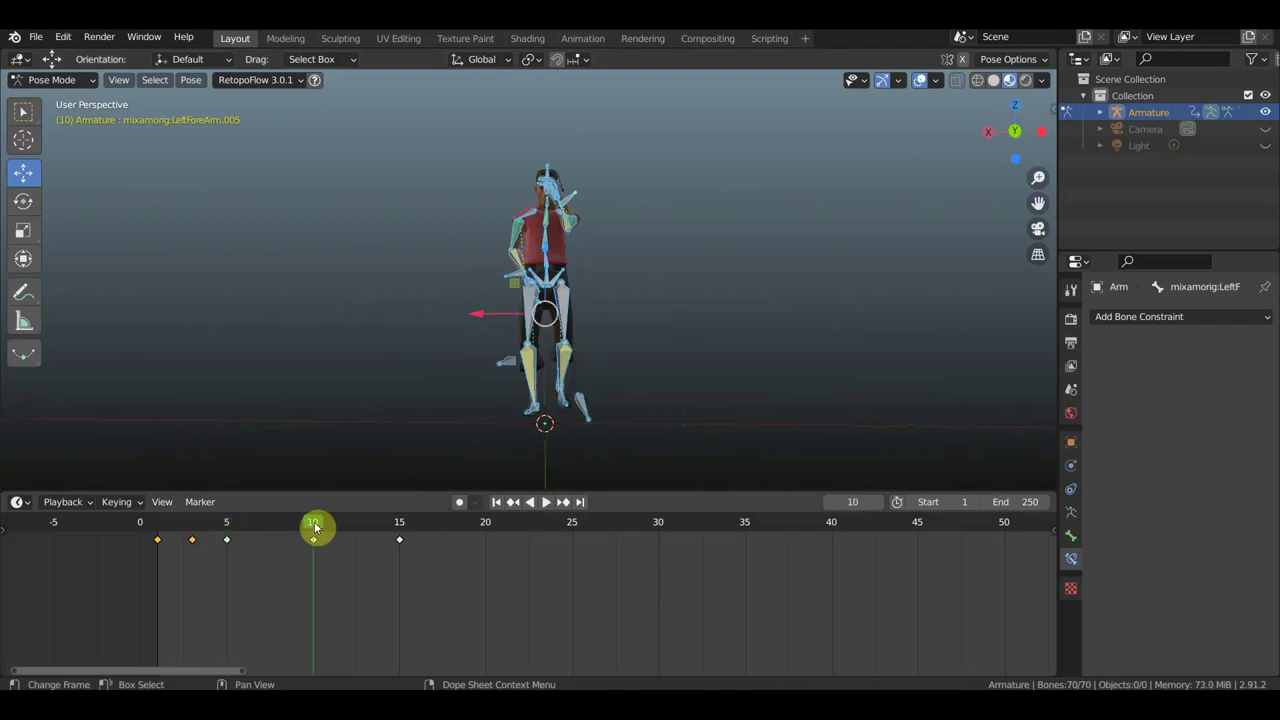
left_click(263, 530)
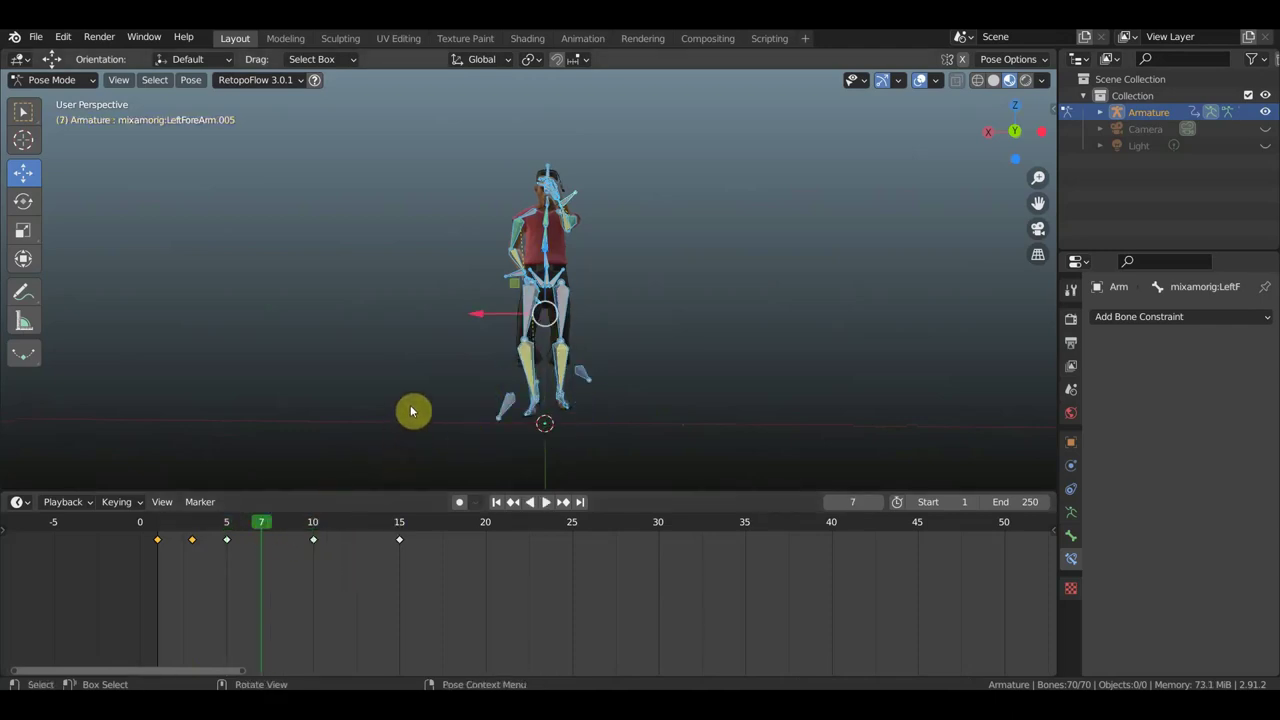
key("KP_5")
key("KP_4")
key("KP_4")
key("KP_3")
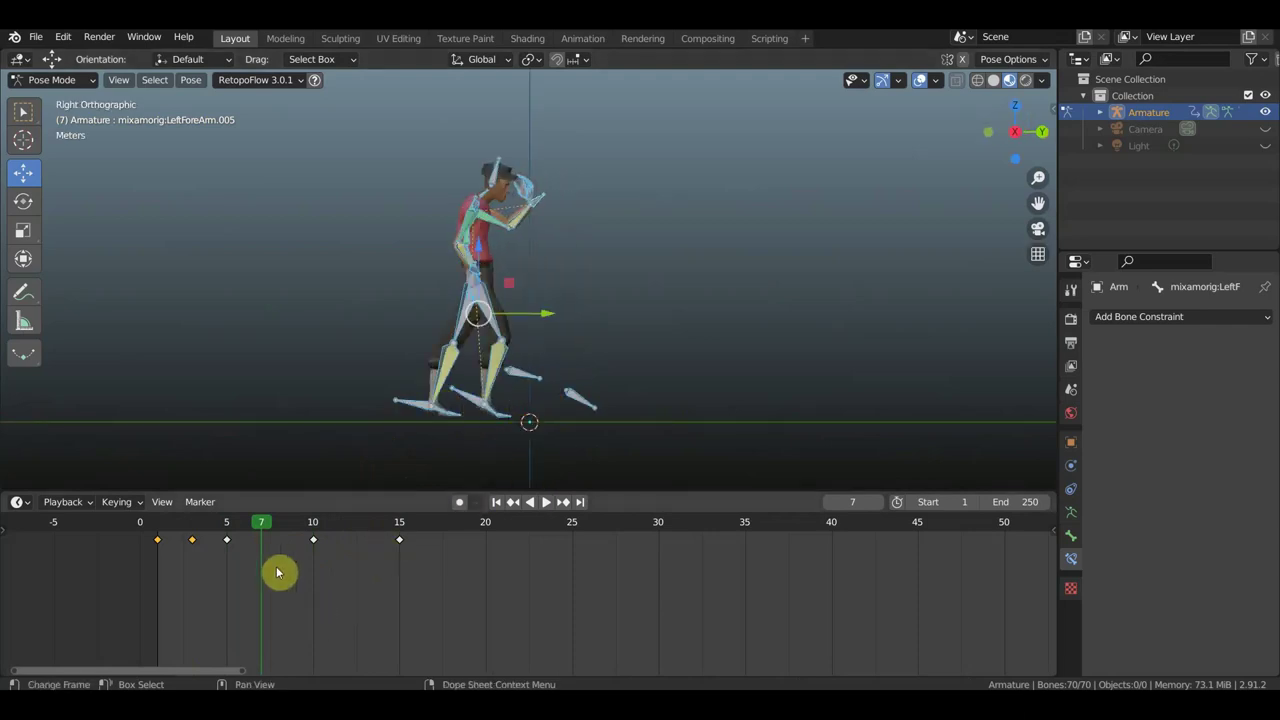
Step: Scrub the stride between frames 5 and 15 and settle on frame 12
left_click(347, 530)
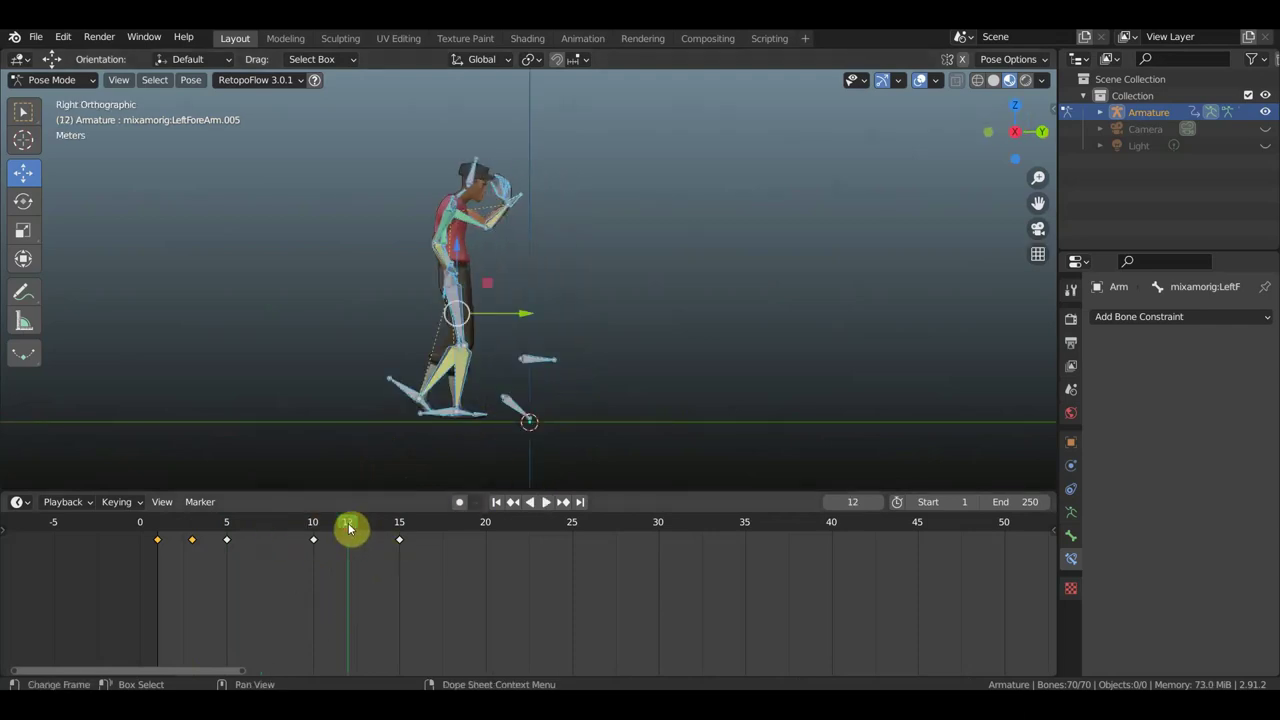
left_click(265, 531)
mouse_move(265, 531)
left_mouse_down()
mouse_move(228, 531)
mouse_move(331, 543)
mouse_move(246, 540)
mouse_move(311, 541)
mouse_move(264, 541)
left_mouse_up()
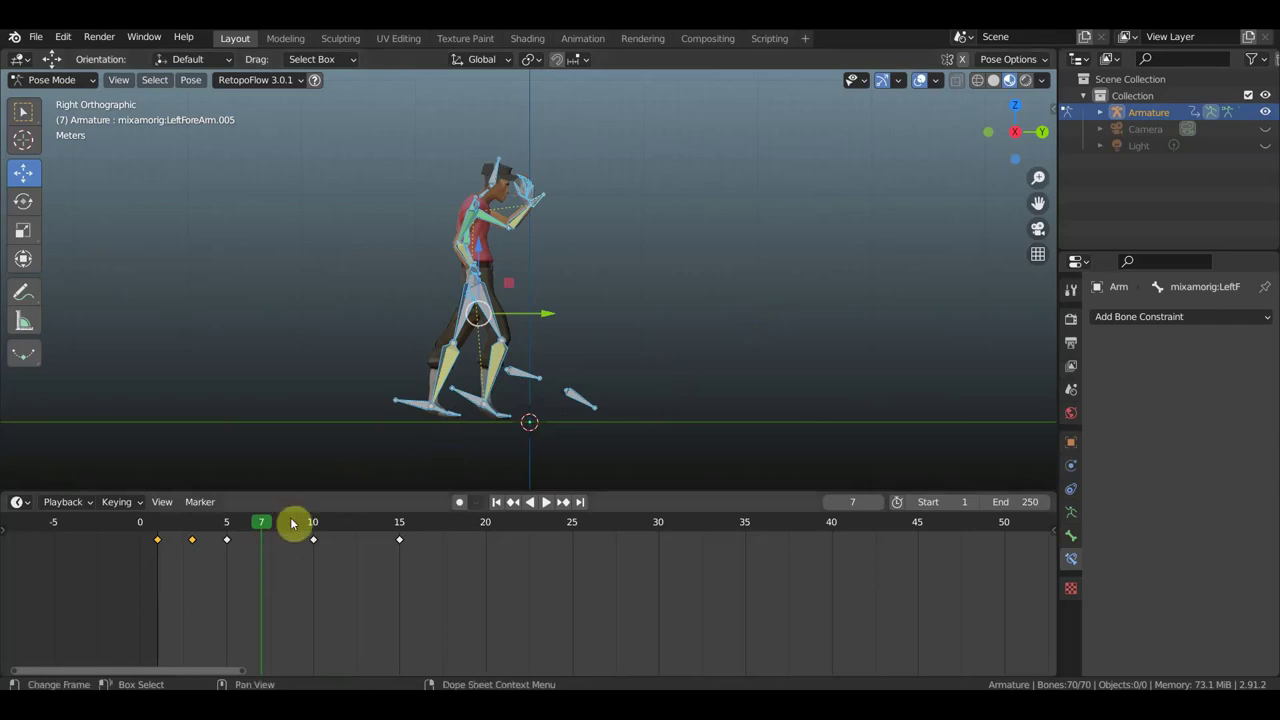
left_click(322, 522)
mouse_move(323, 522)
left_mouse_down()
mouse_move(383, 537)
mouse_move(349, 537)
left_mouse_up()
left_click(765, 355)
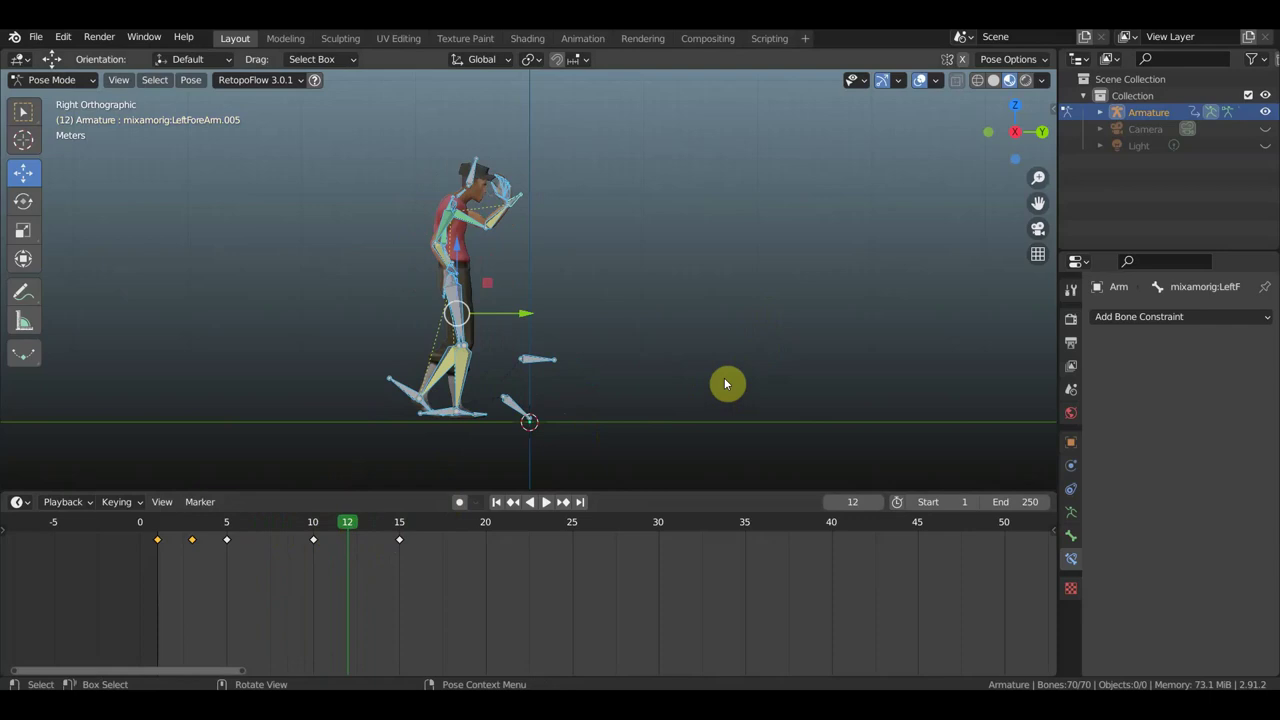
Step: Key location and rotation at frame 12, then move that key to frame 13
key("i")
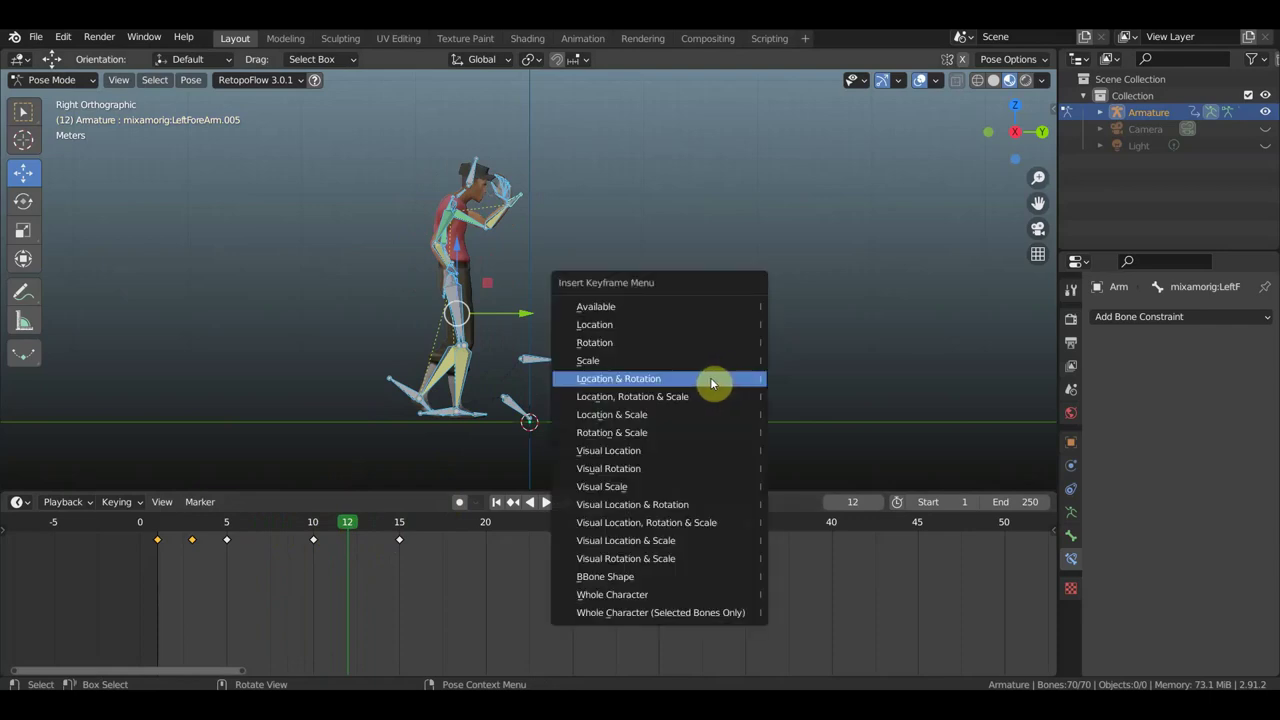
left_click(710, 378)
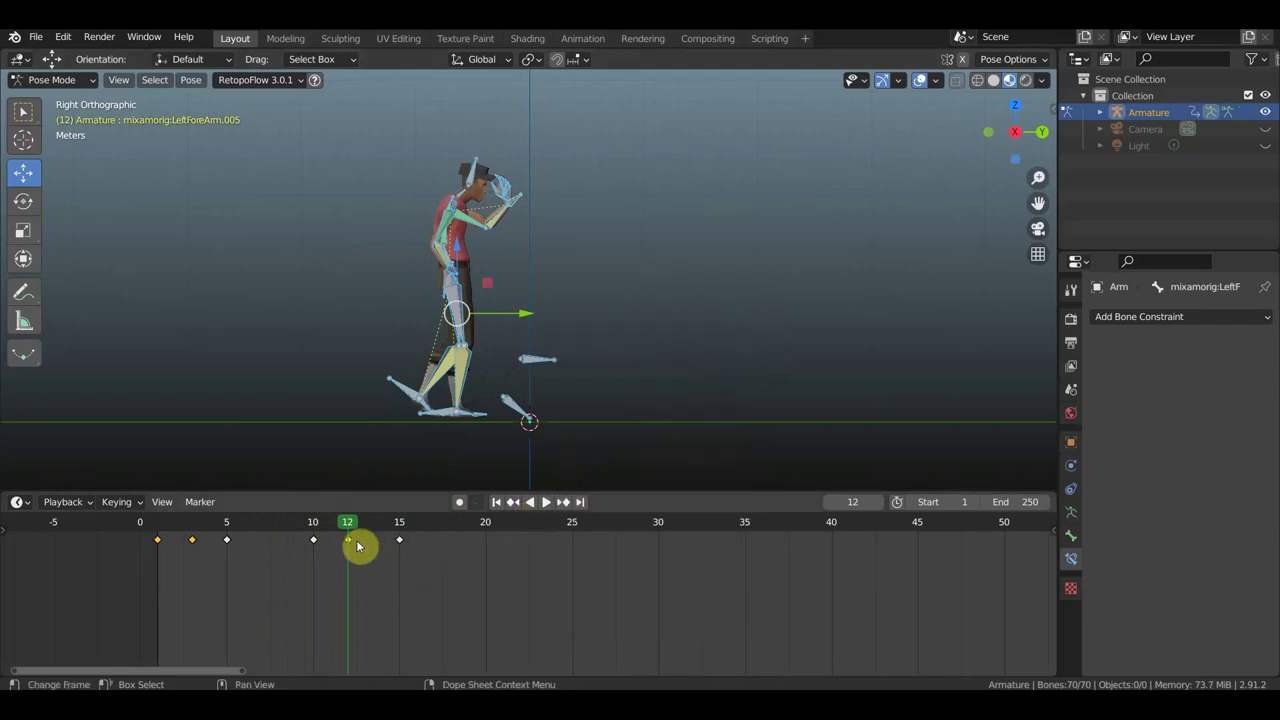
left_click(192, 522)
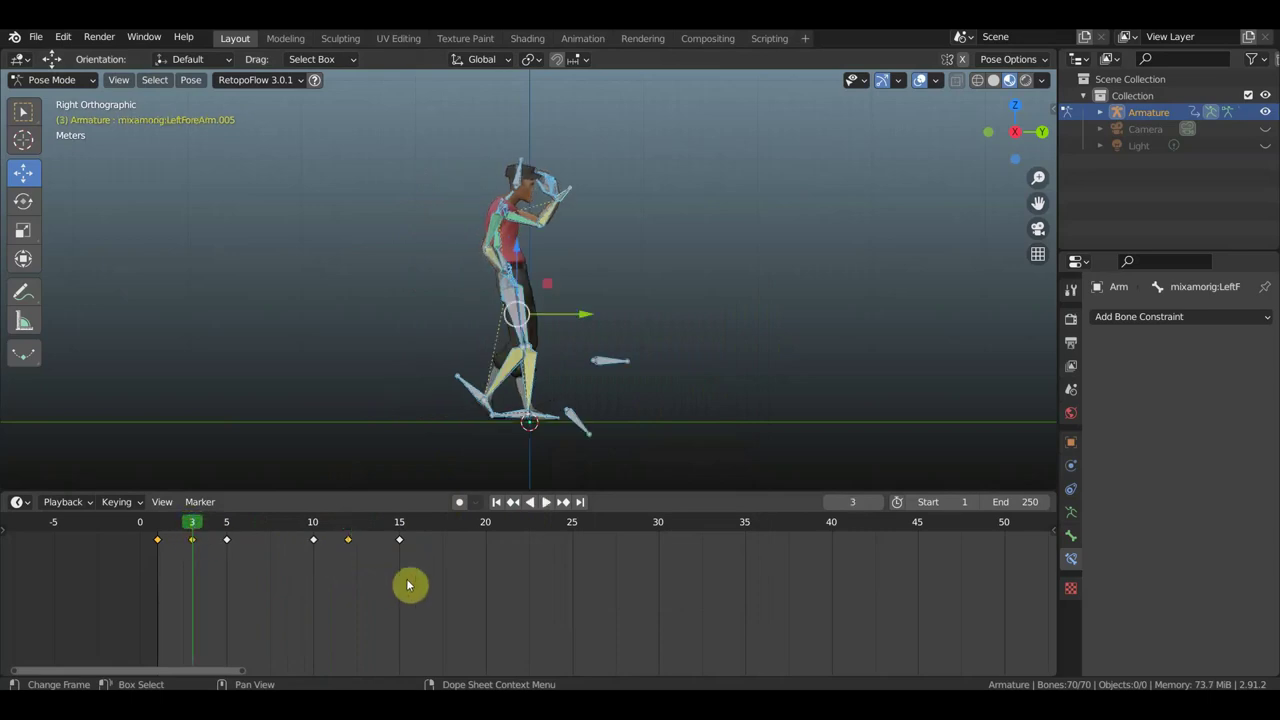
left_click(348, 540)
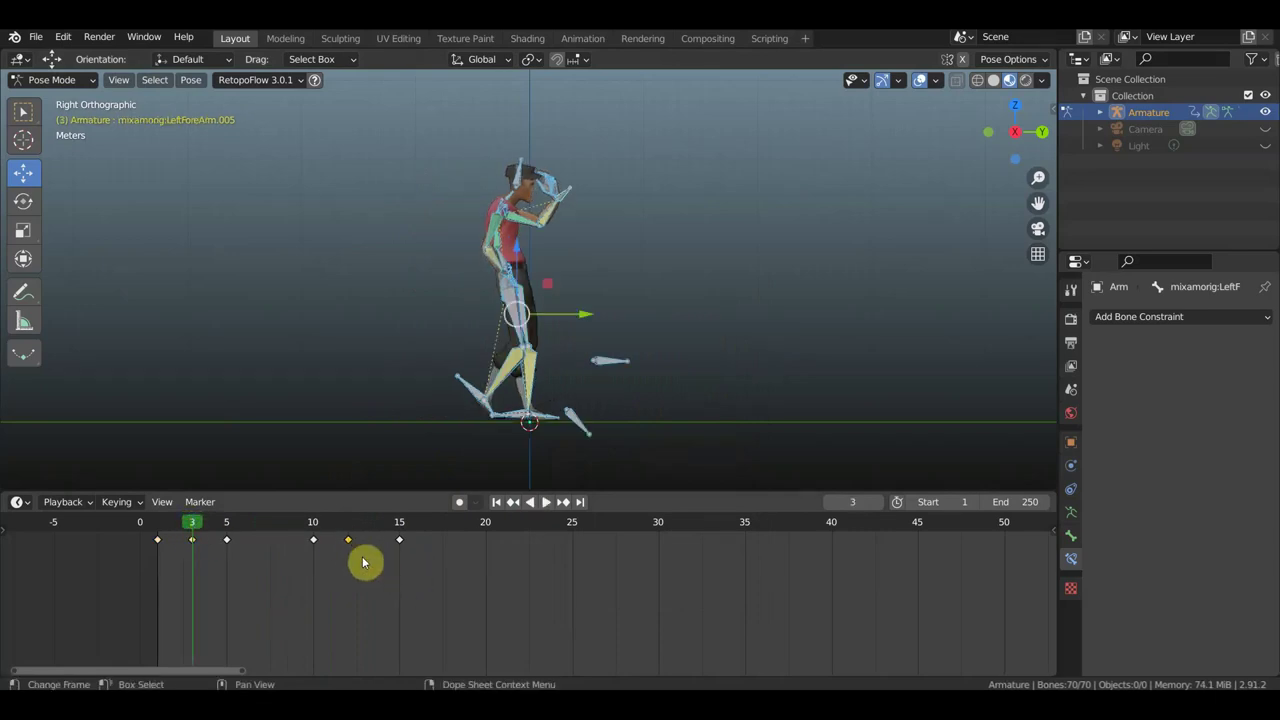
key("g")
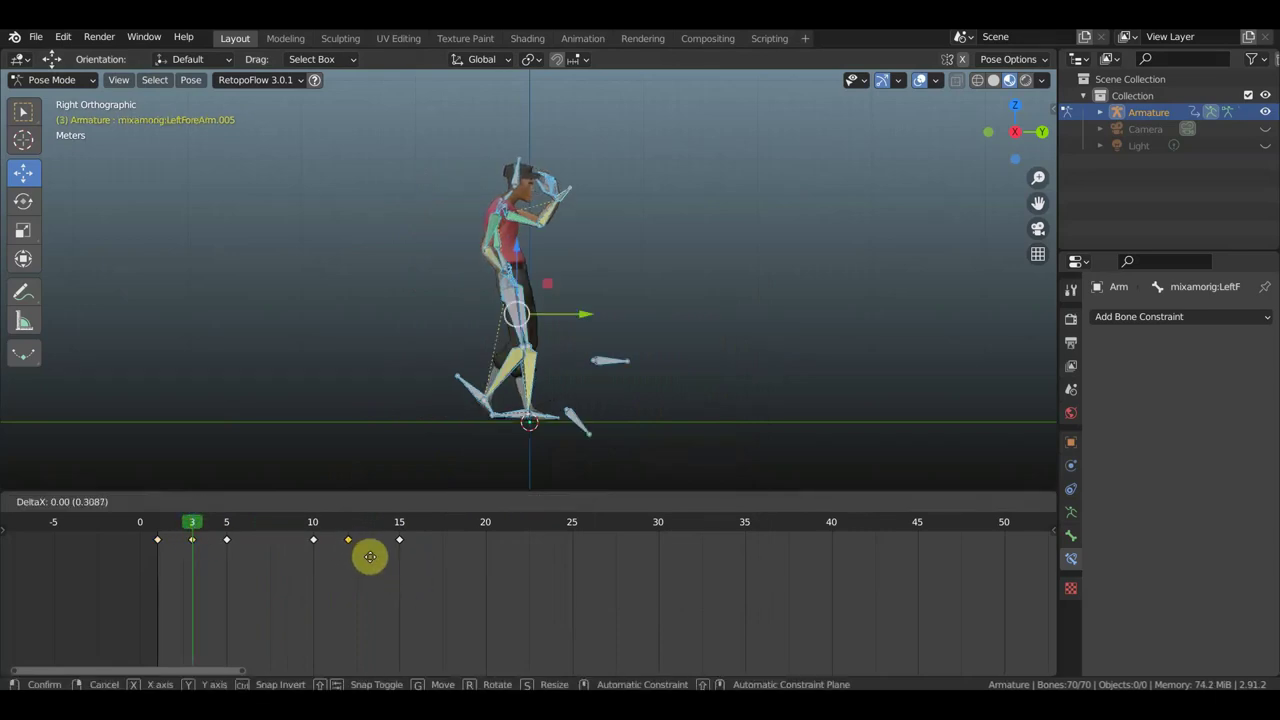
left_click(379, 560)
left_click(366, 524)
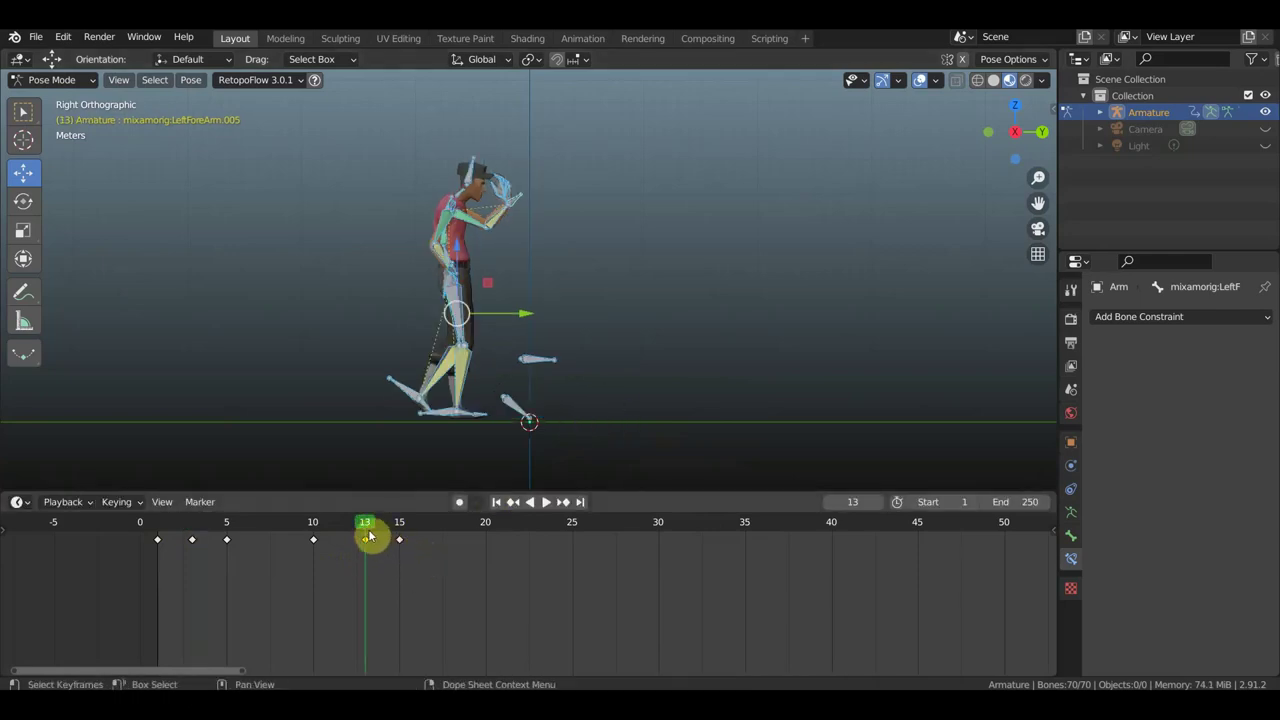
Step: Go to frame 10, orbit to a front view, and select the hips bone
left_click(313, 524)
mouse_move(700, 374)
middle_mouse_down()
mouse_move(531, 386)
mouse_move(580, 323)
mouse_move(571, 400)
middle_mouse_up()
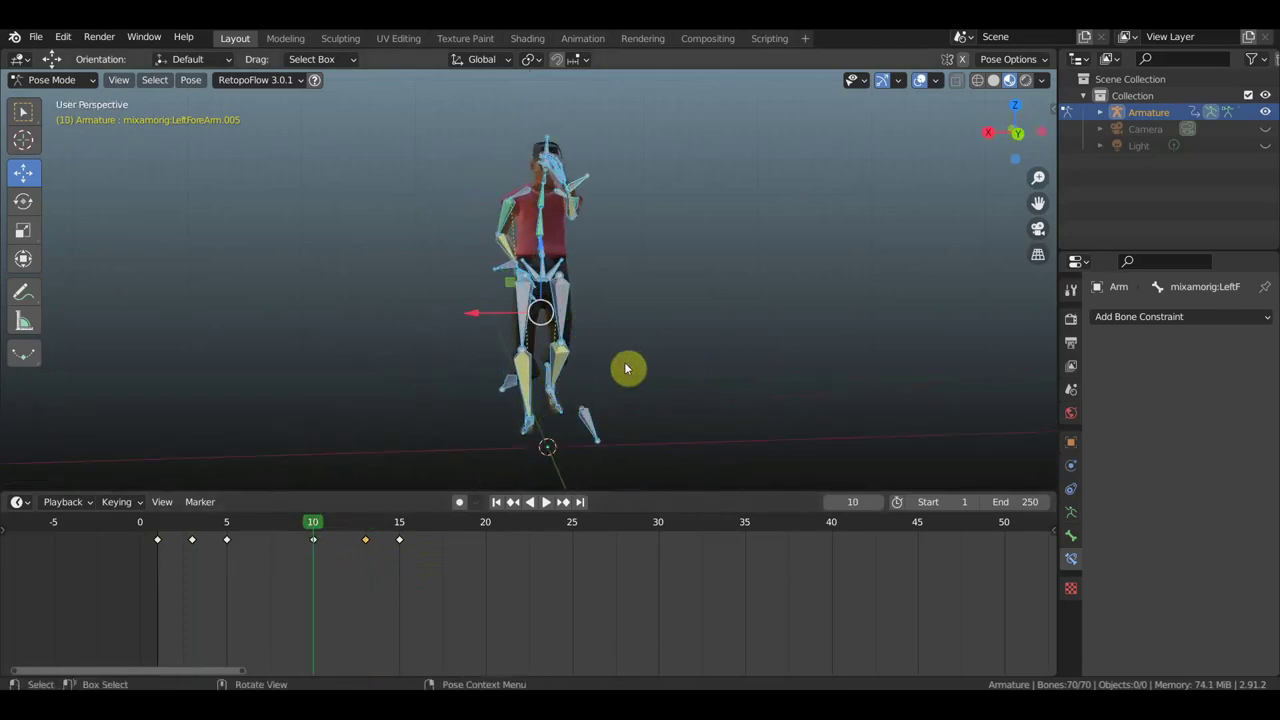
scroll(600, 329, "up", 2)
scroll(563, 263, "up", 1)
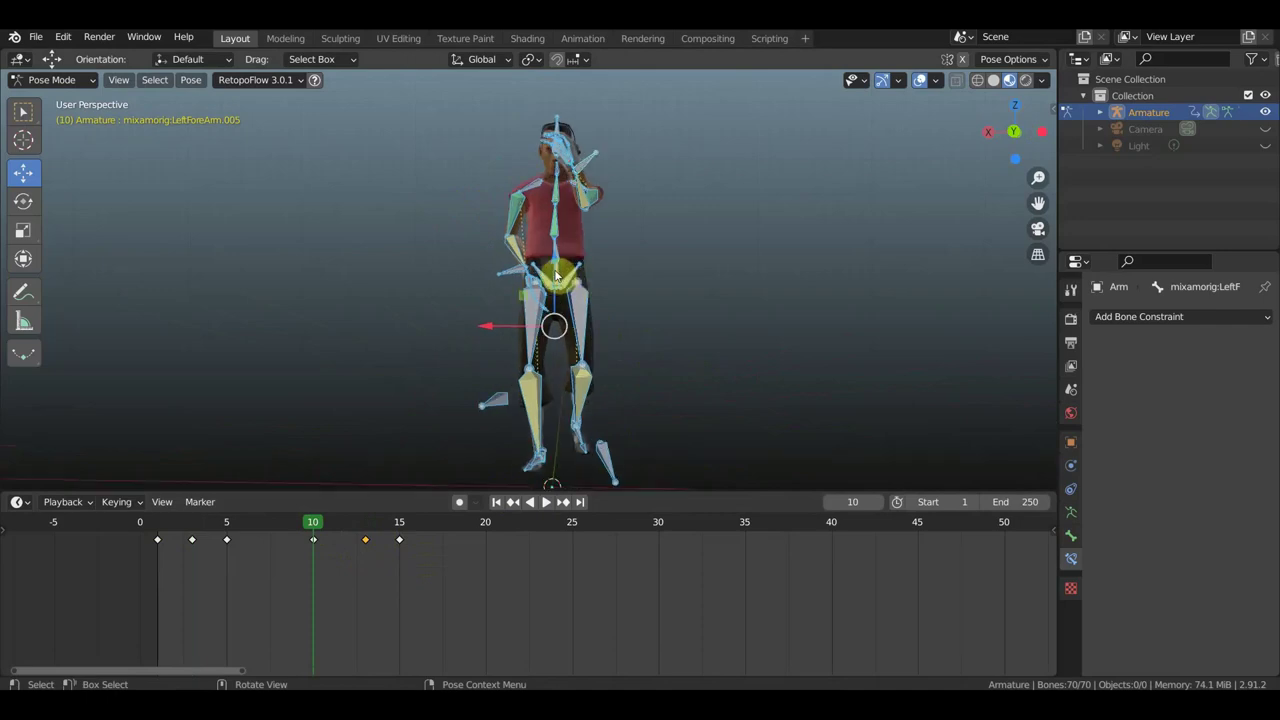
left_click(510, 272)
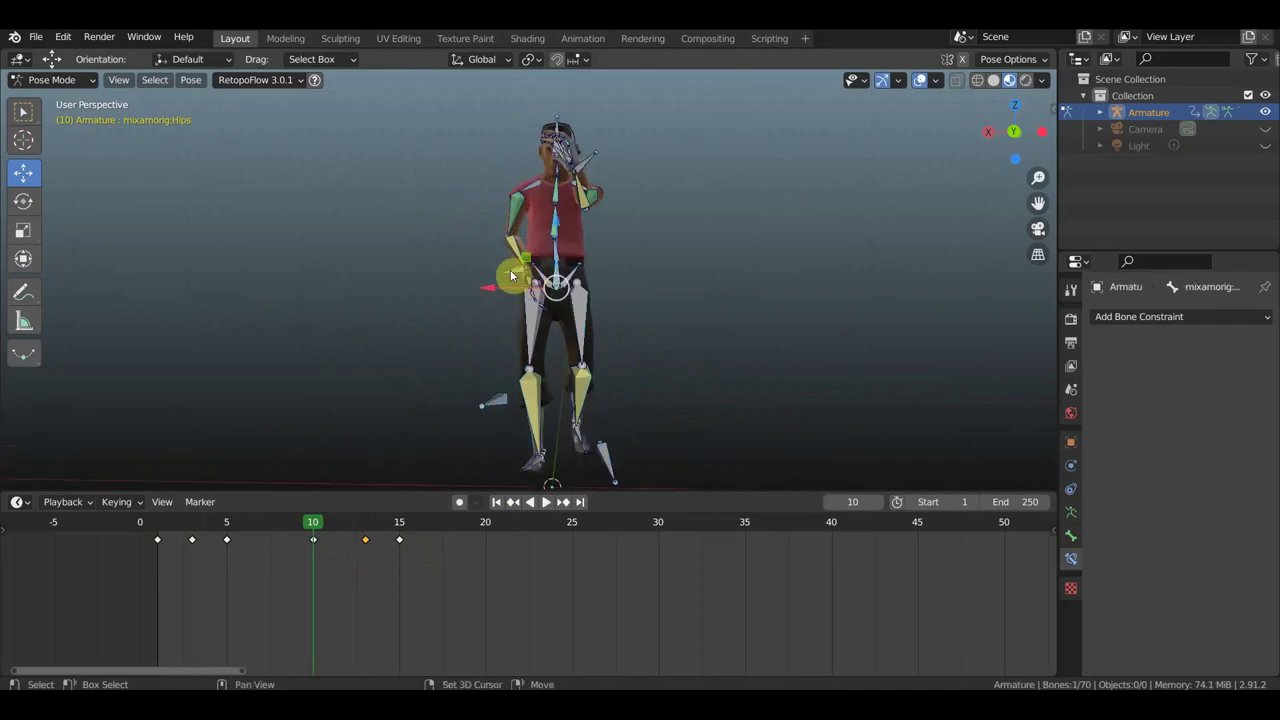
Step: Select the left forearm bones at frame 10 and slide them along X
left_click(585, 167, "shift")
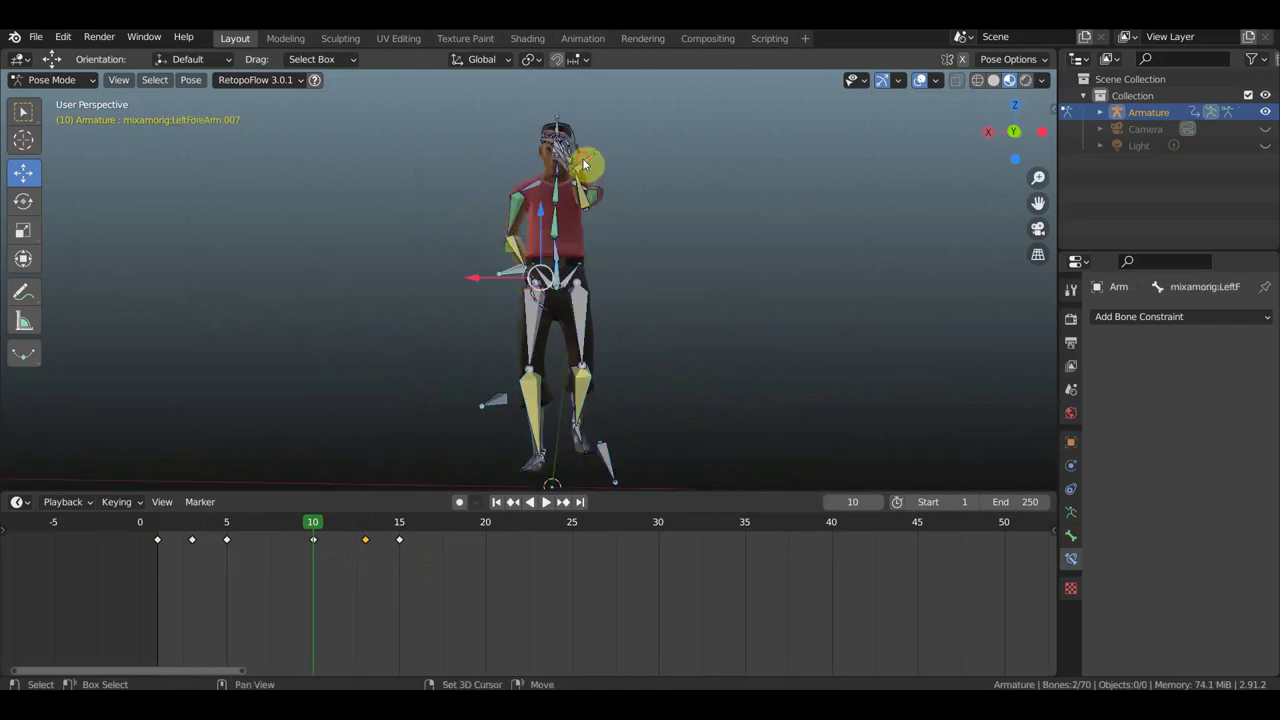
left_click(483, 271, "shift")
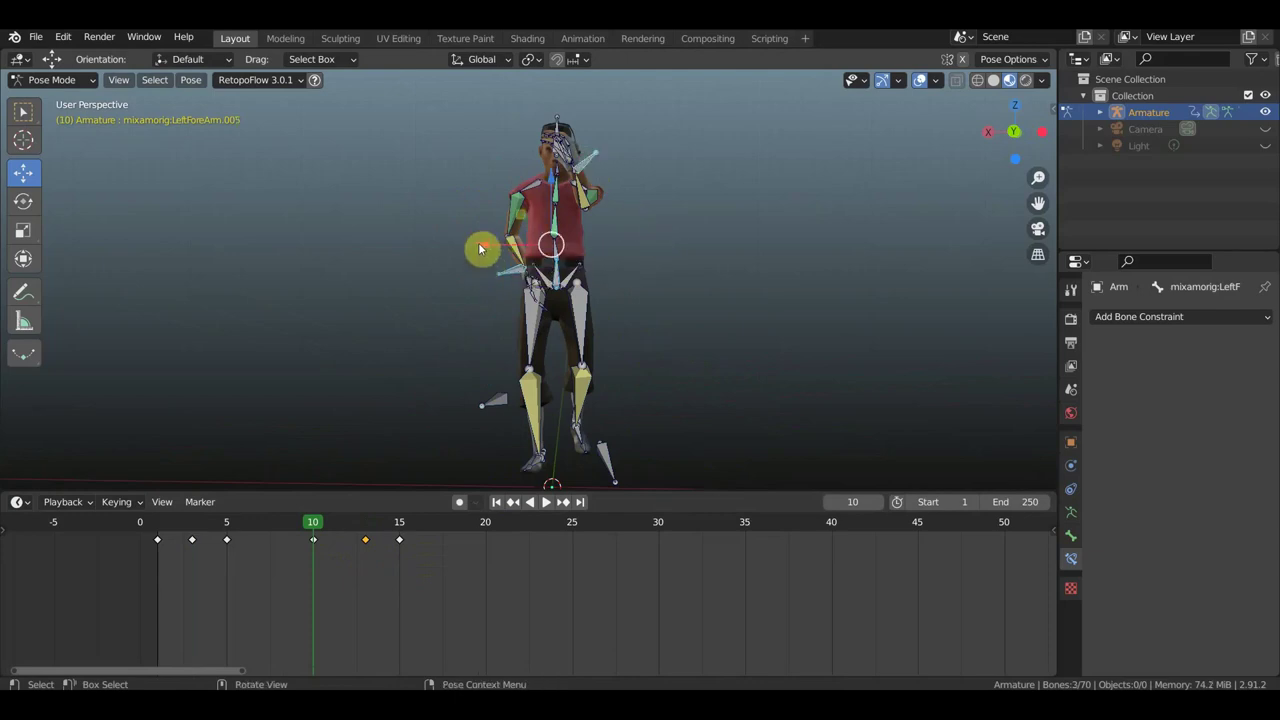
left_click_drag(482, 244, 503, 248)
Step: Rotate the selected arm bone while viewing from the top
mouse_move(703, 281)
middle_mouse_down()
mouse_move(730, 297)
mouse_move(694, 357)
mouse_move(632, 345)
mouse_move(686, 379)
middle_mouse_up()
key("KP_7")
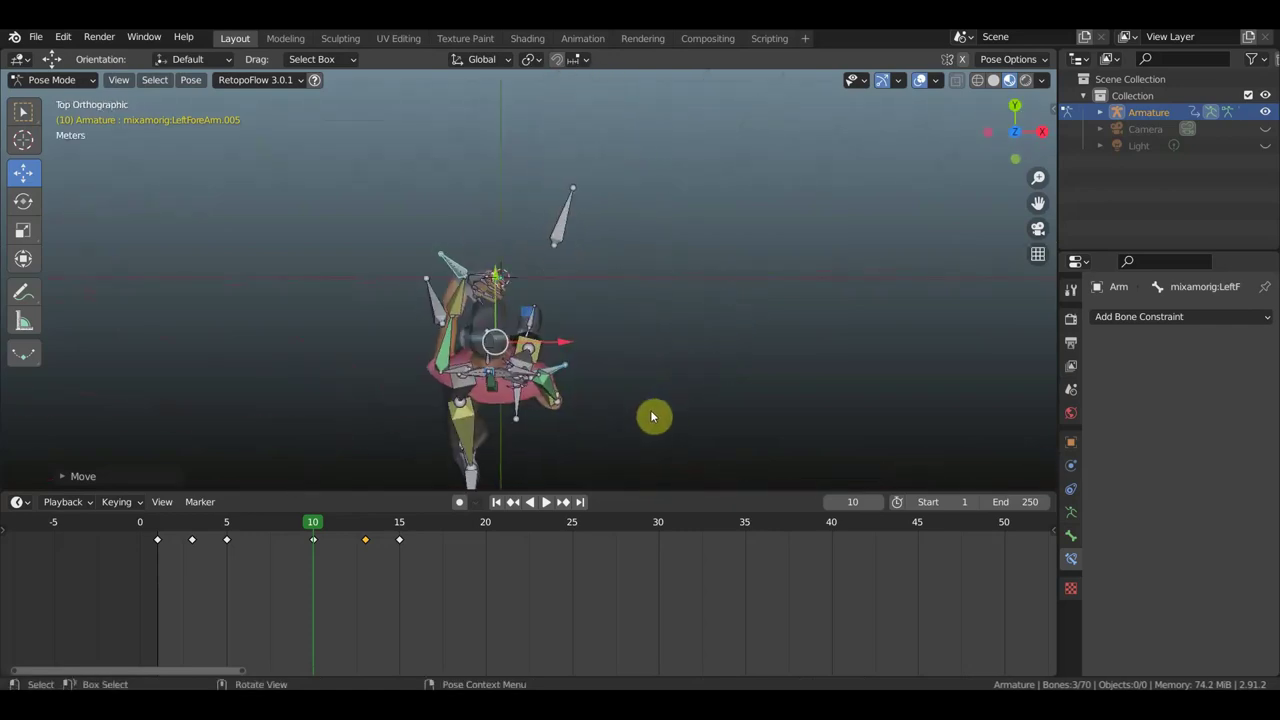
key("r")
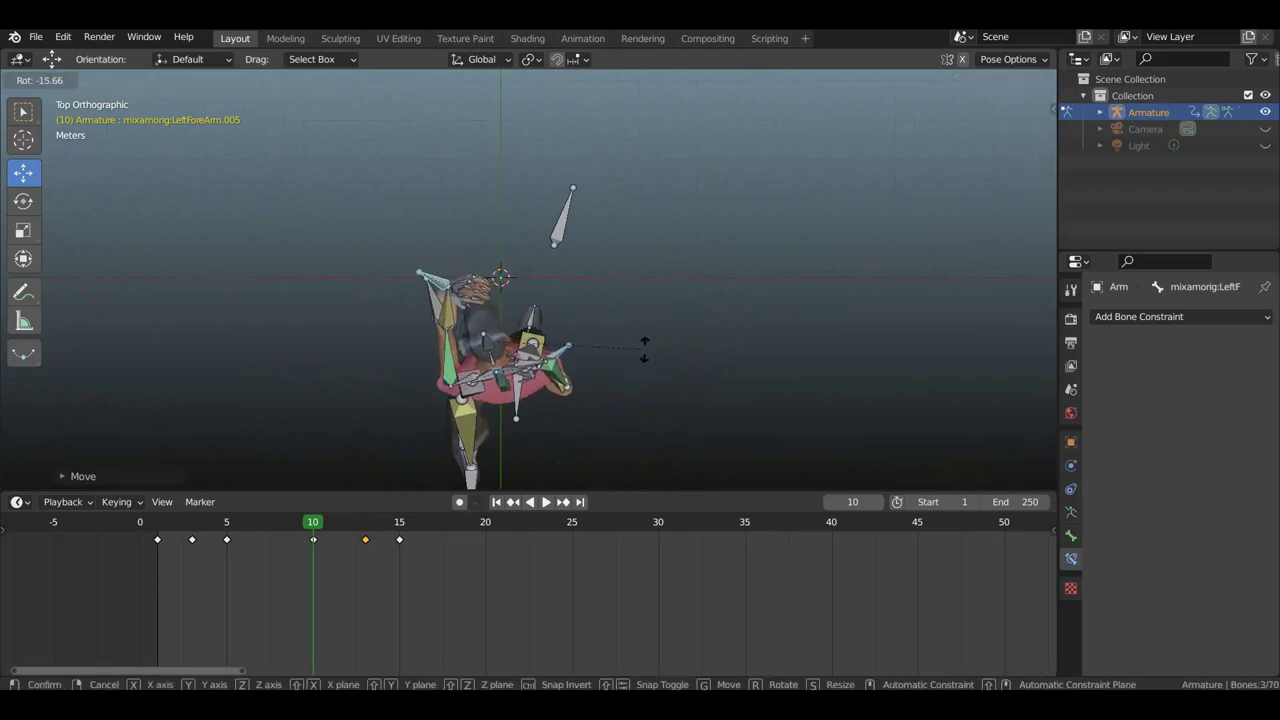
left_click(644, 357)
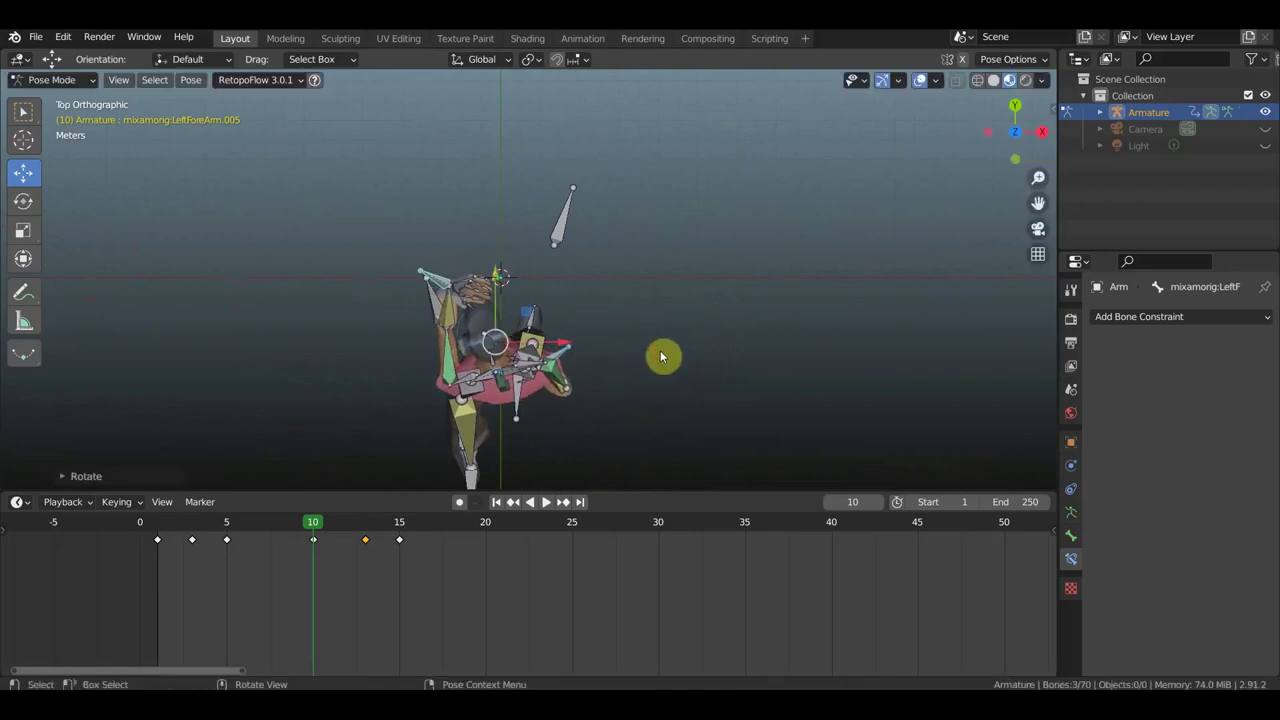
Step: Level the view from behind and shift the forearm further along X
middle_click_drag(660, 350, 651, 229)
scroll(651, 229, "down", 1)
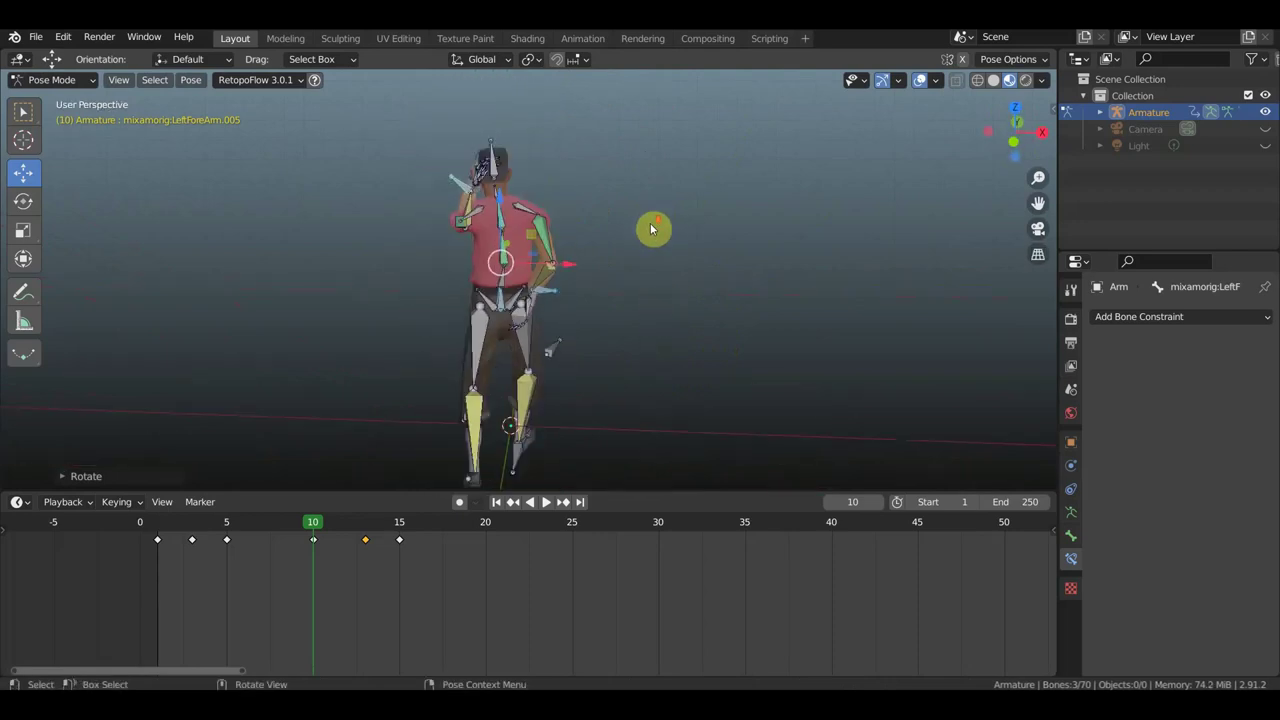
scroll(651, 229, "down", 2)
mouse_move(632, 328)
middle_mouse_down()
mouse_move(629, 300)
mouse_move(590, 286)
middle_mouse_up()
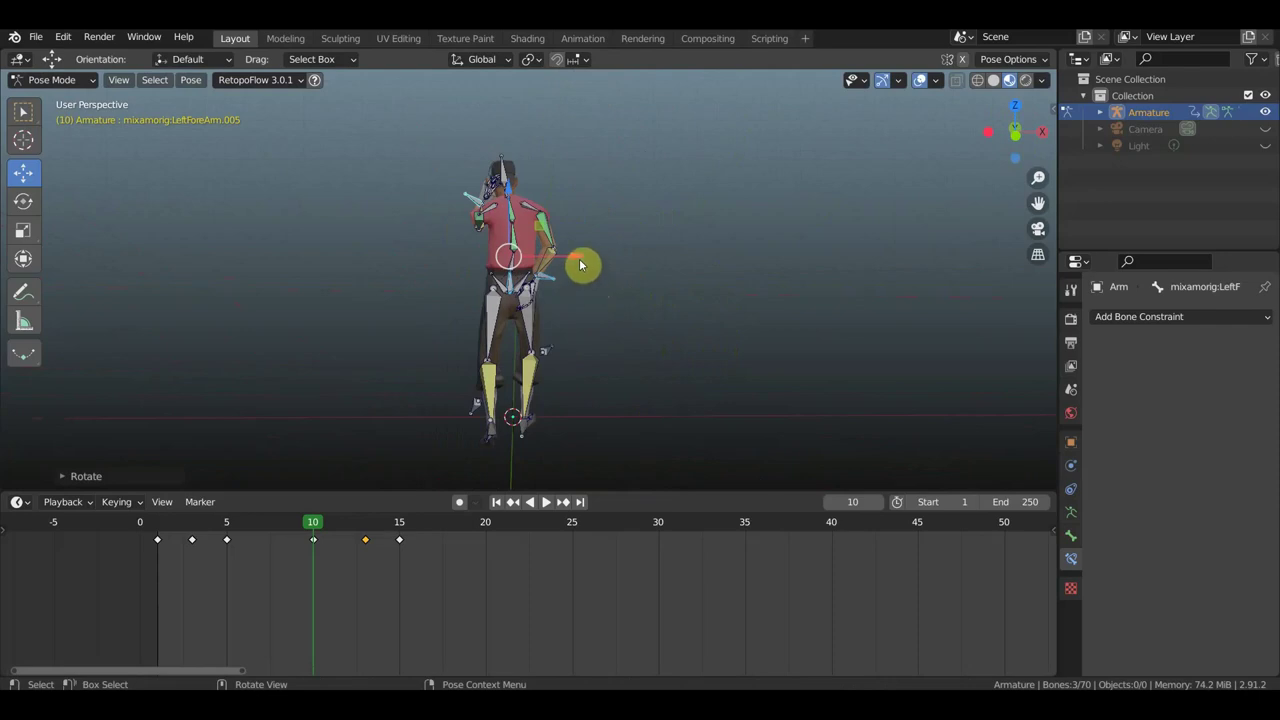
left_click_drag(580, 263, 570, 259)
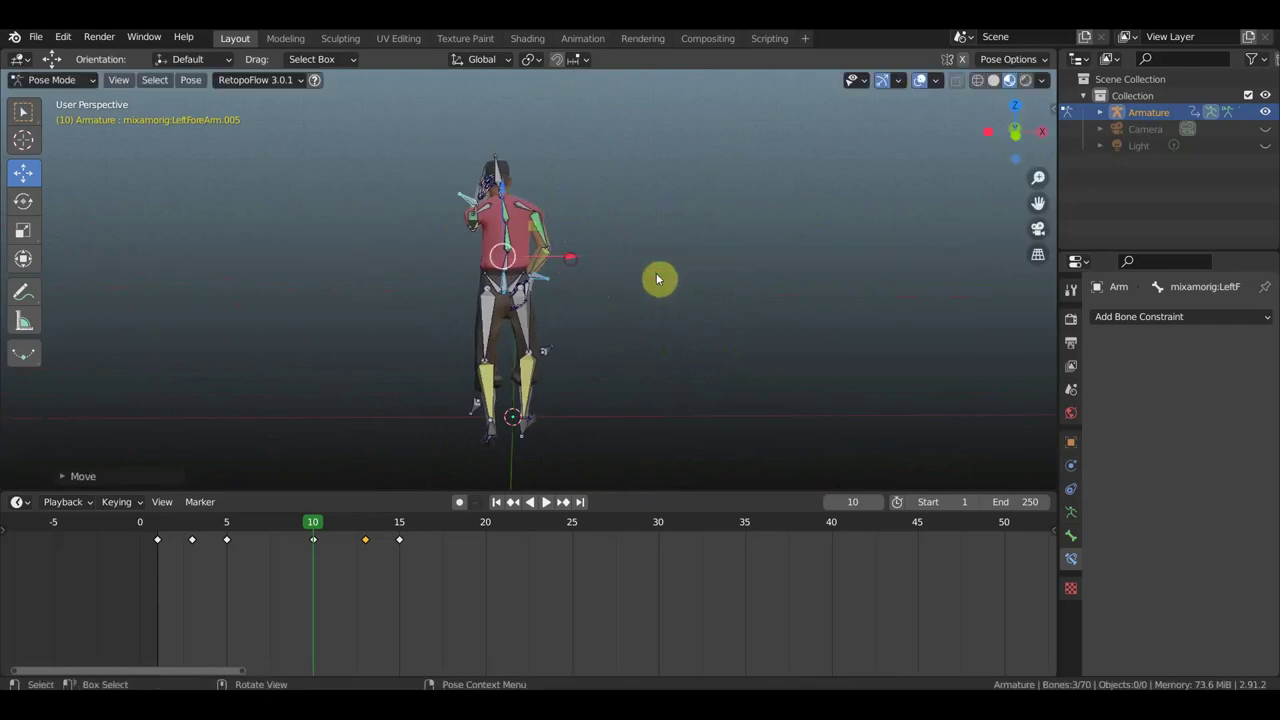
Step: Key location and rotation for every bone at frame 10
key("a")
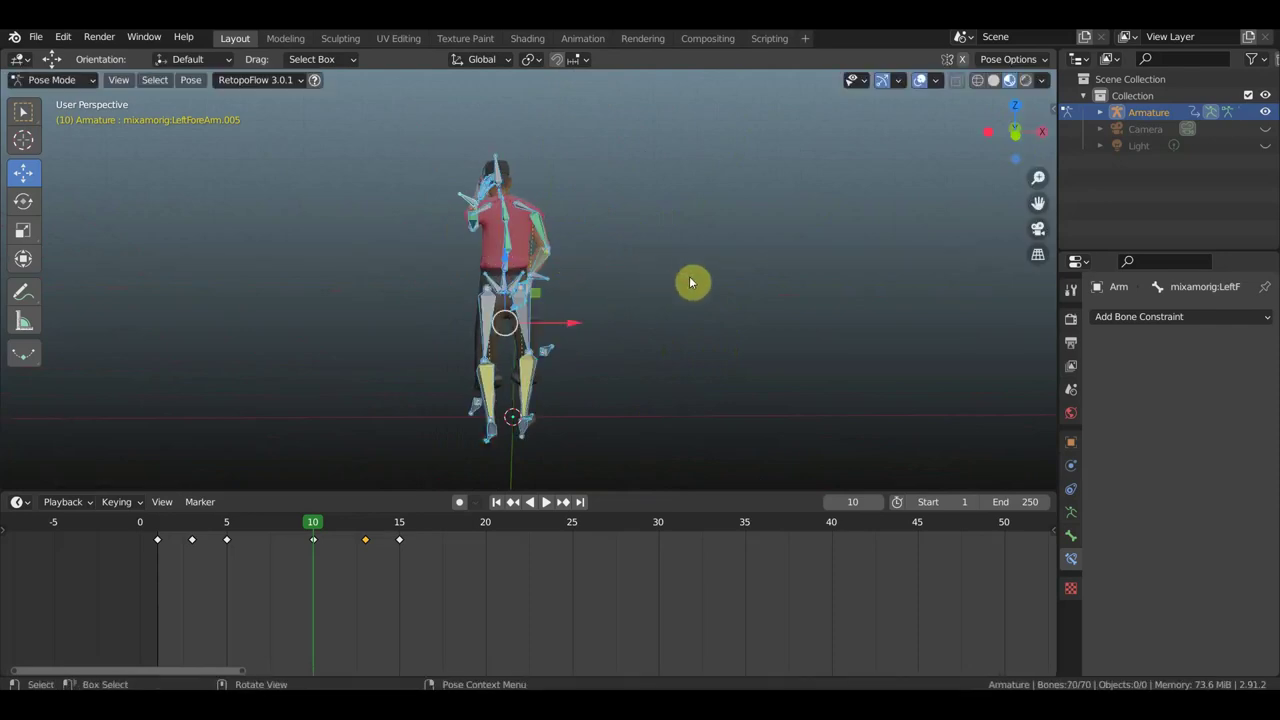
key("i")
left_click(689, 280)
Step: Play the walk, stop at frame 13, and switch to a straight side view
mouse_move(592, 329)
middle_mouse_down()
mouse_move(543, 334)
mouse_move(471, 517)
middle_mouse_up()
key("space")
left_click(366, 528)
key("space")
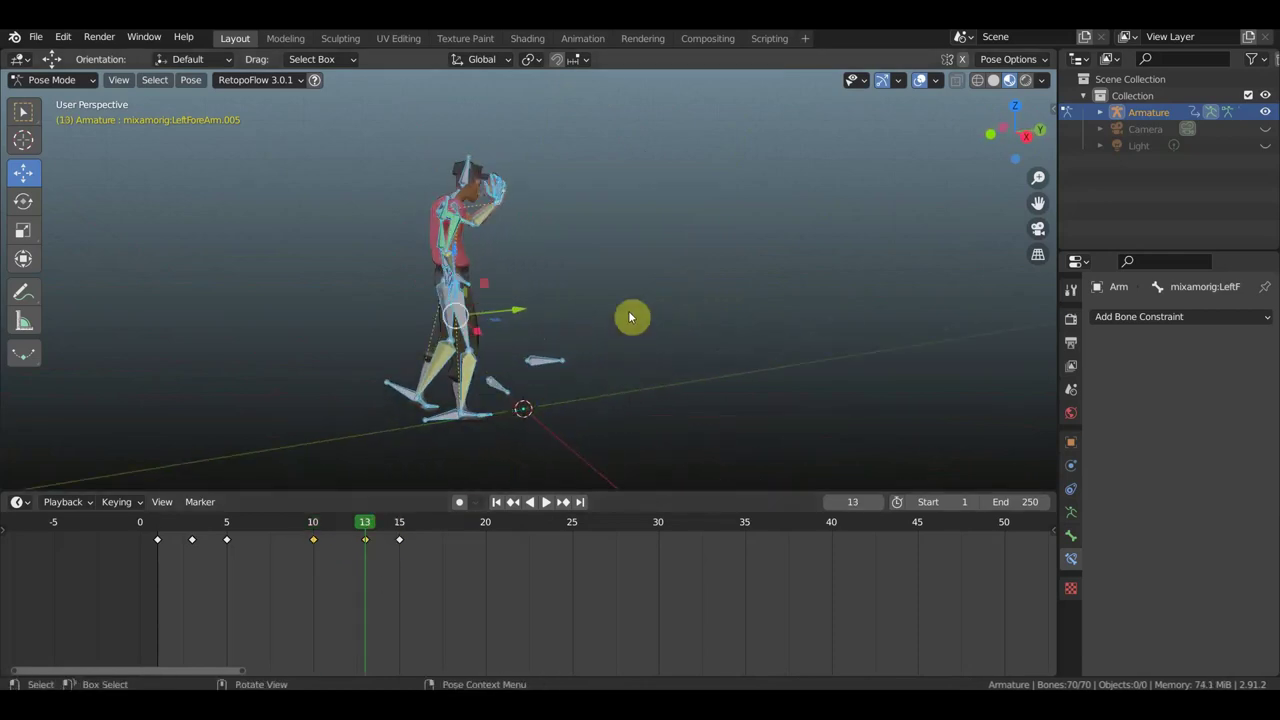
mouse_move(630, 310)
middle_mouse_down()
mouse_move(766, 314)
mouse_move(583, 309)
middle_mouse_up()
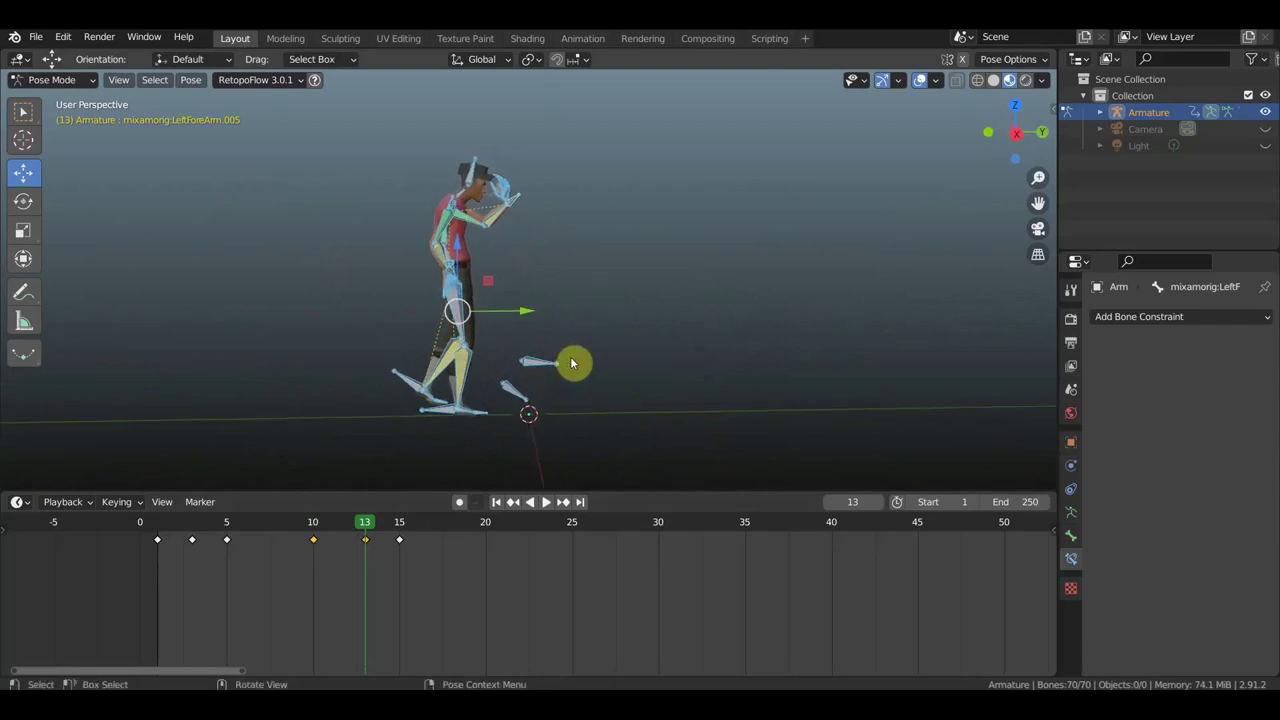
key("KP_3")
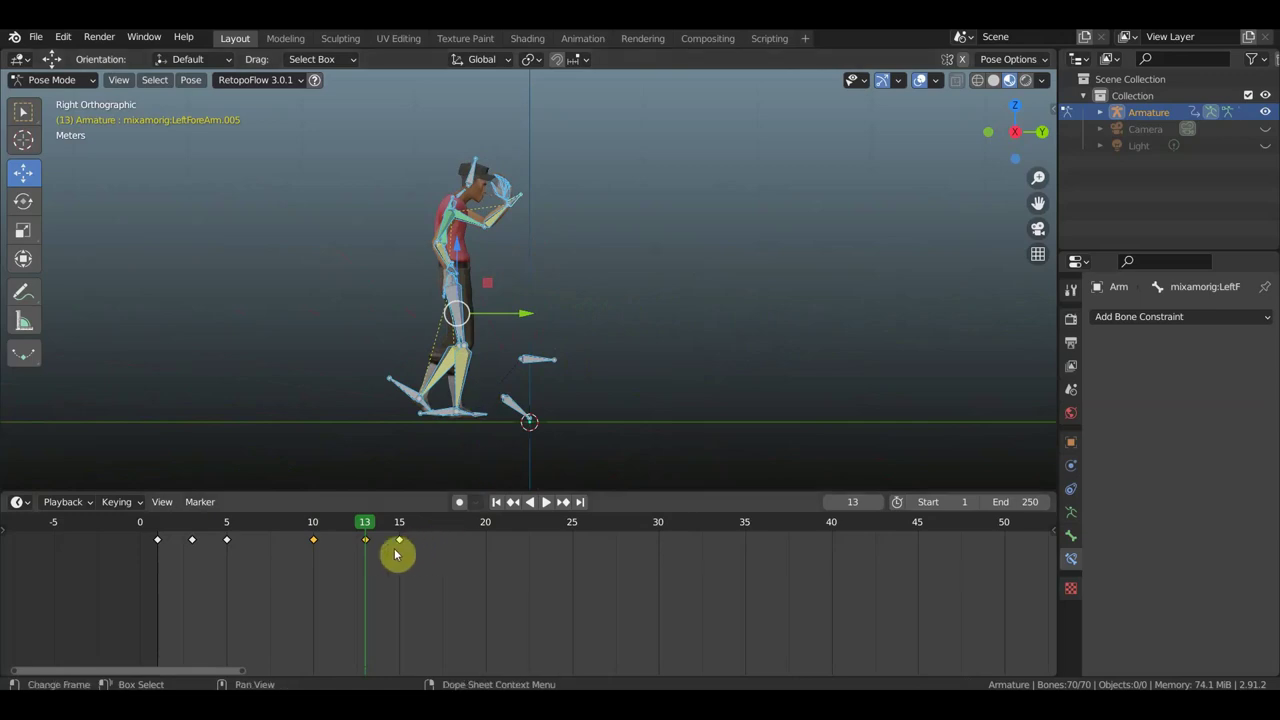
Step: Scrub between frames 13 and 15 to review the stride, then return to frame 1
left_click(402, 534)
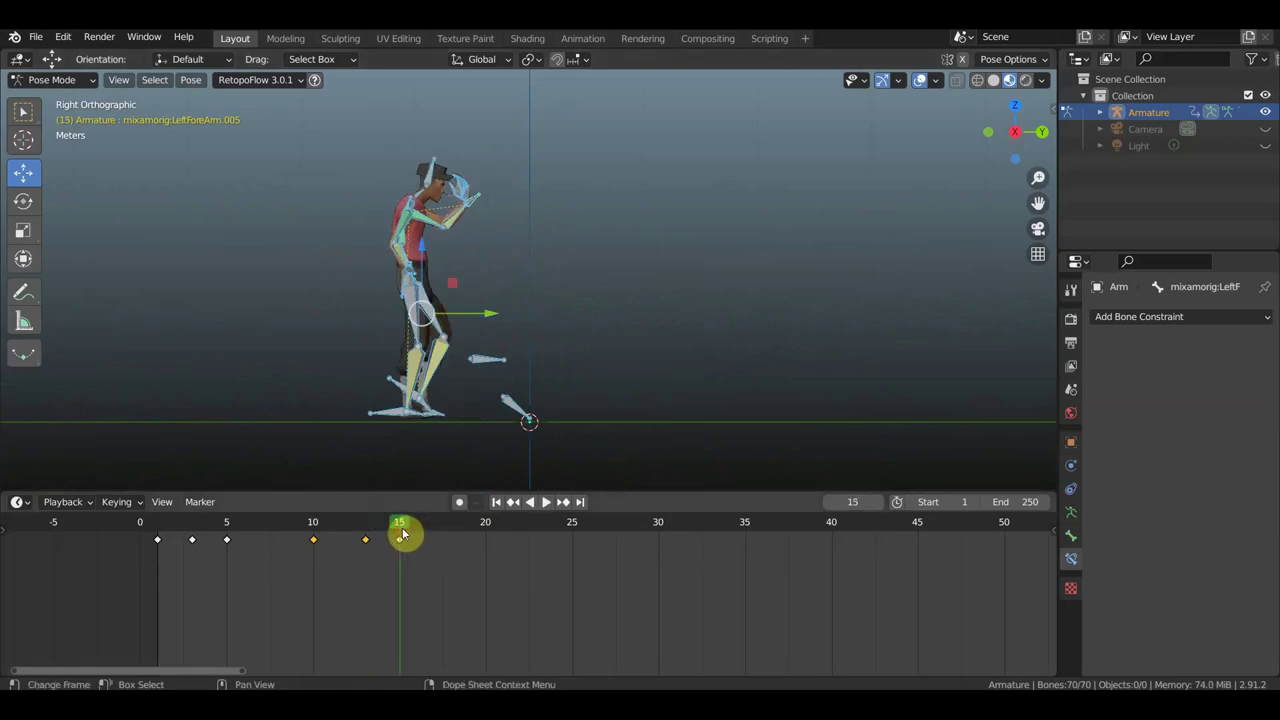
left_click_drag(397, 535, 368, 533)
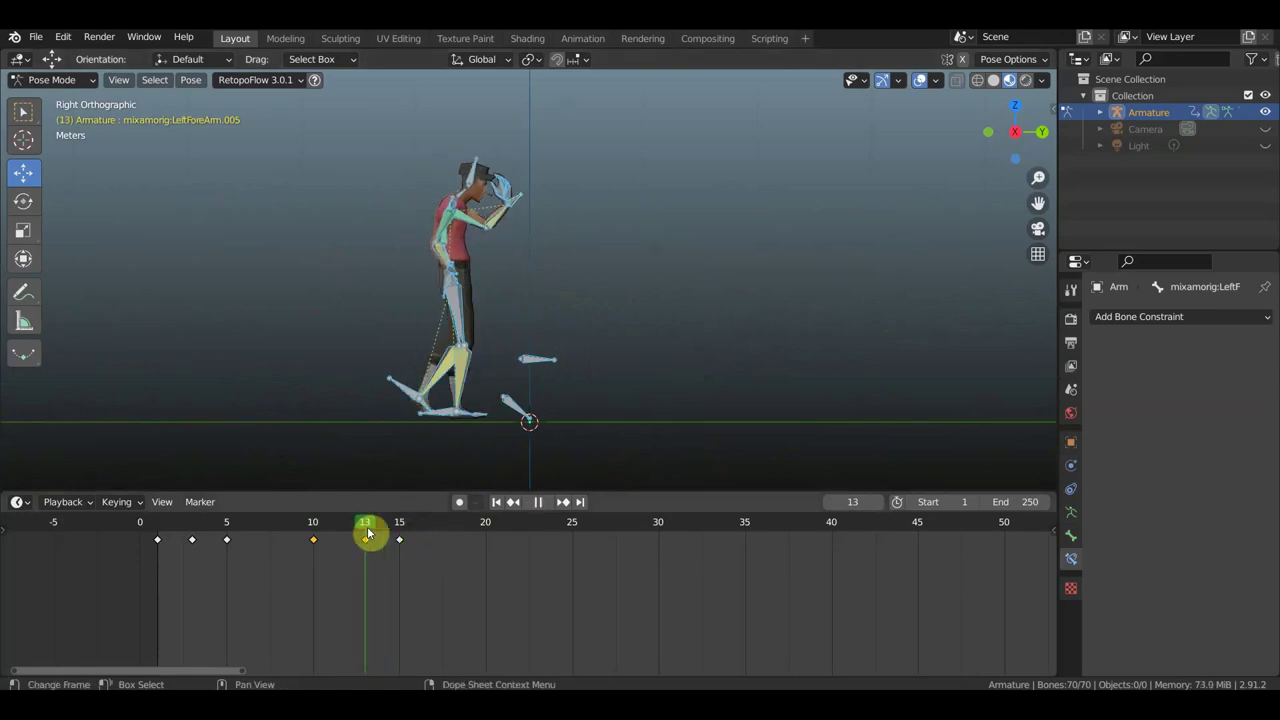
middle_click_drag(729, 277, 537, 293)
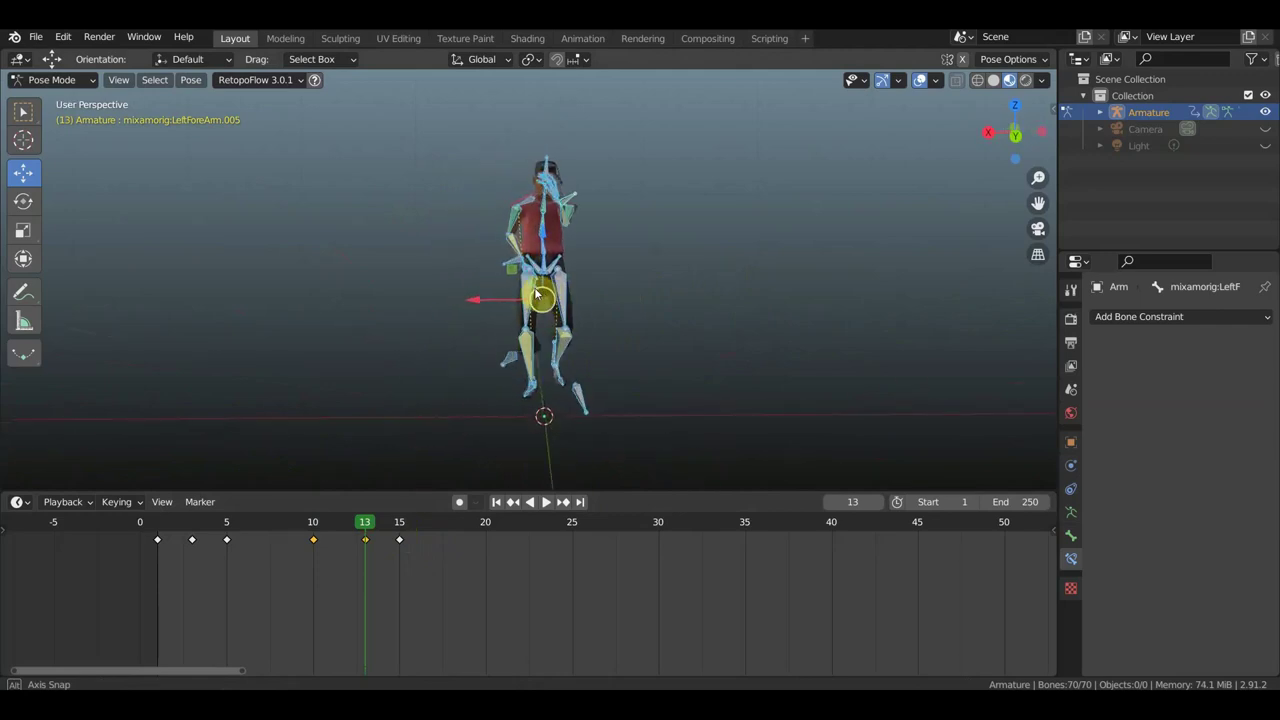
mouse_move(366, 531)
left_mouse_down()
mouse_move(326, 527)
mouse_move(406, 531)
left_mouse_up()
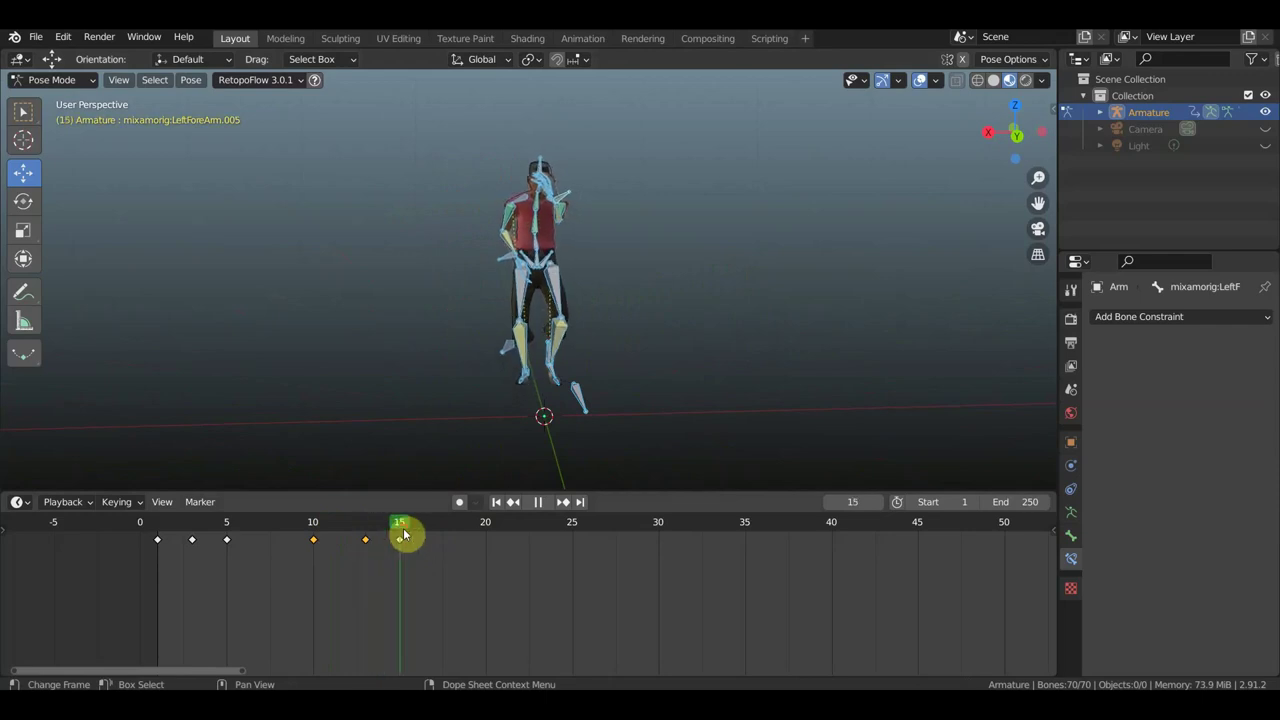
mouse_move(746, 371)
middle_mouse_down()
mouse_move(786, 343)
mouse_move(794, 363)
mouse_move(726, 400)
middle_mouse_up()
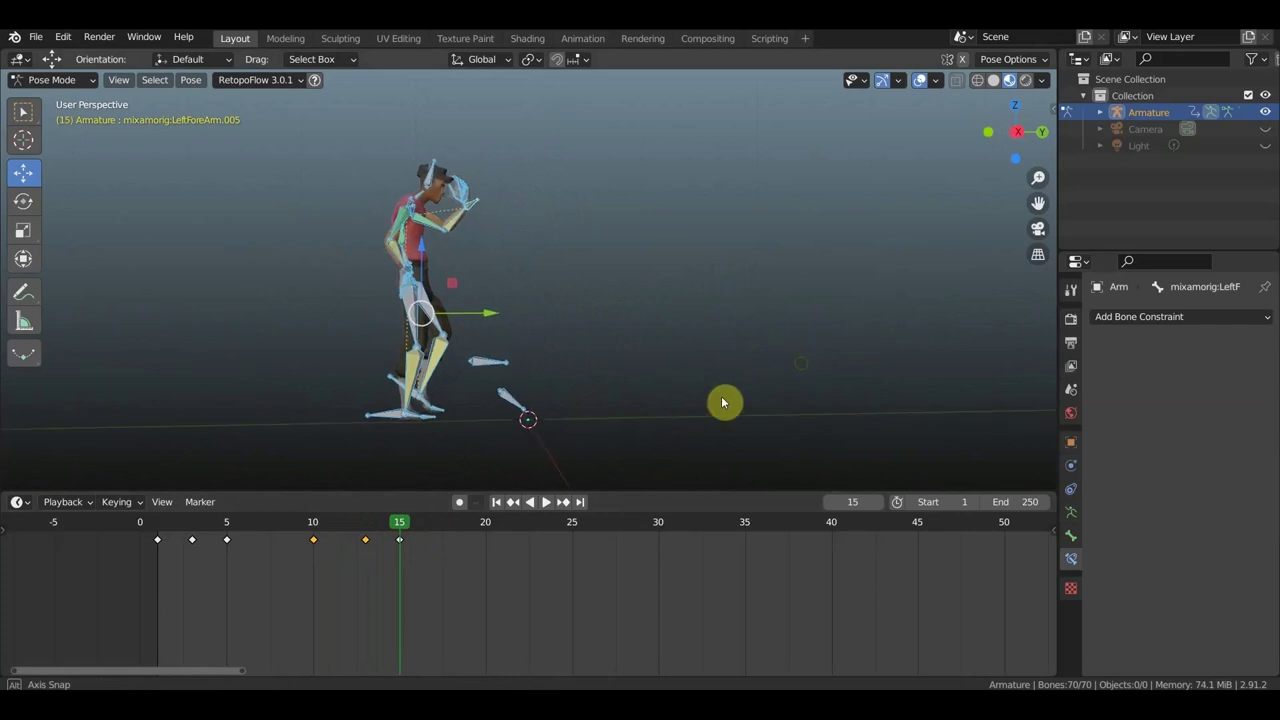
left_click(158, 532)
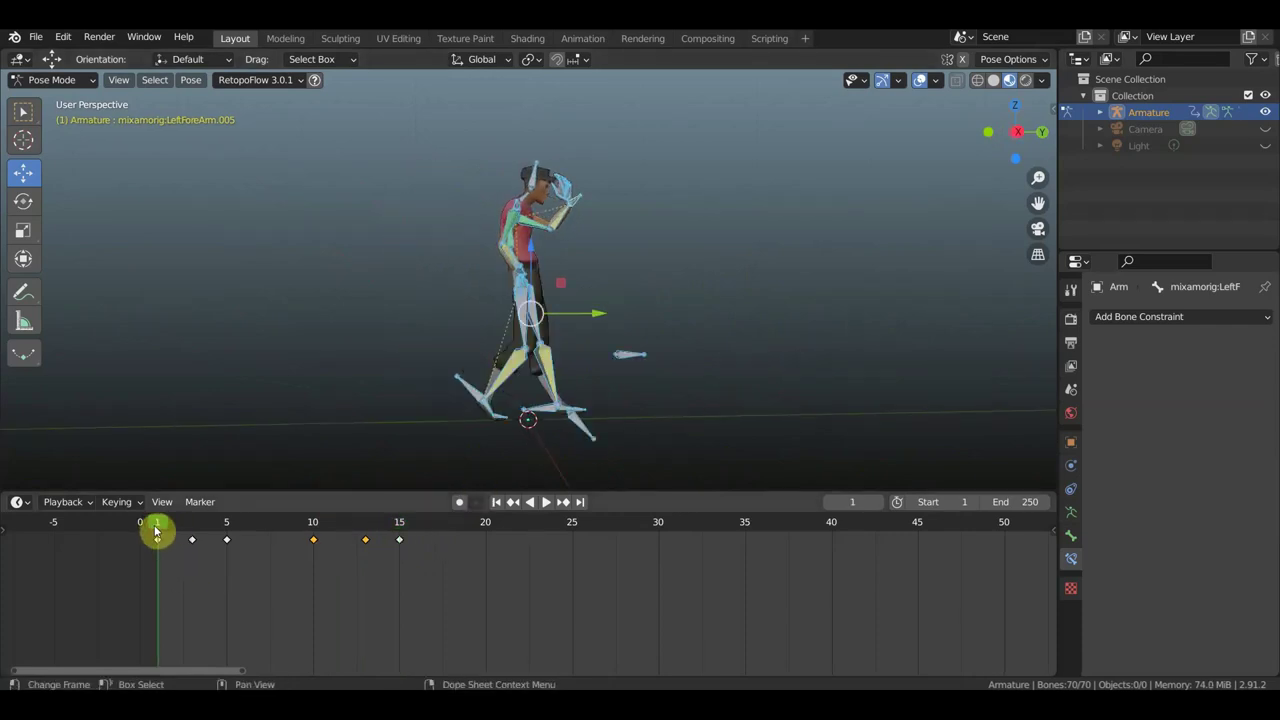
Step: Compare the frame 1 and frame 10 poses, ending on frame 10
mouse_move(156, 532)
left_mouse_down()
mouse_move(291, 534)
mouse_move(186, 538)
left_mouse_up()
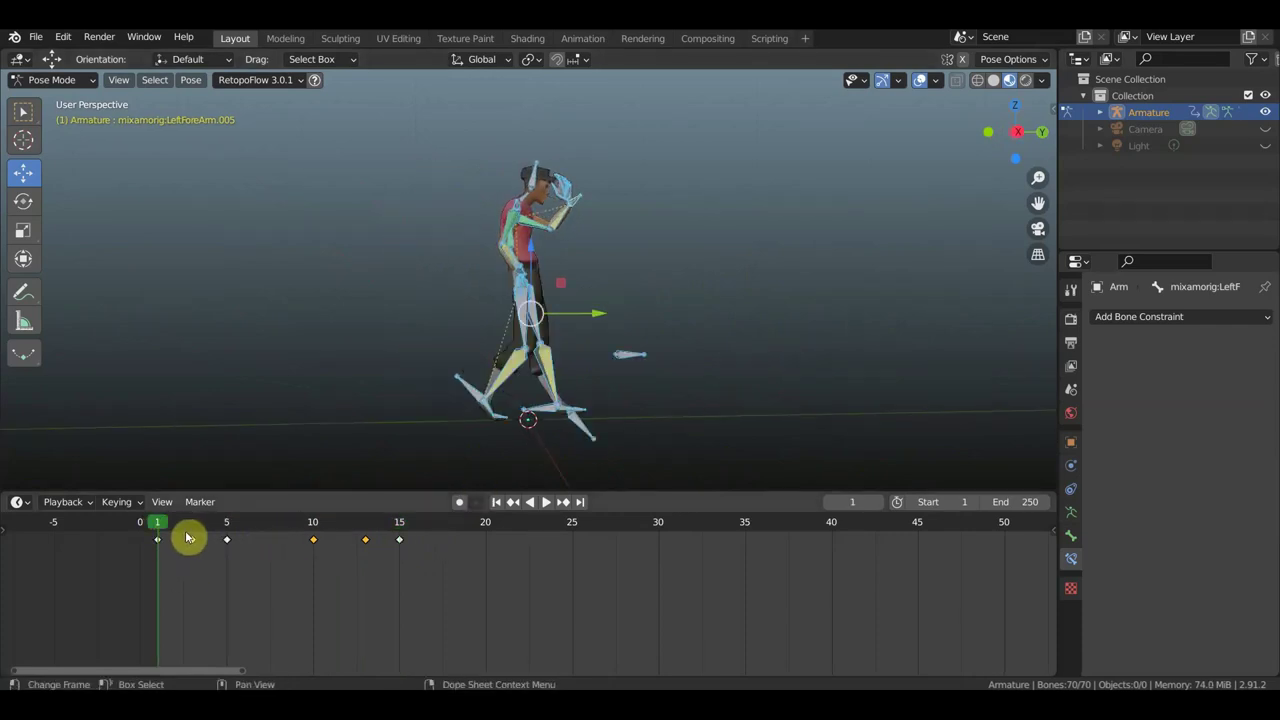
left_click(314, 531)
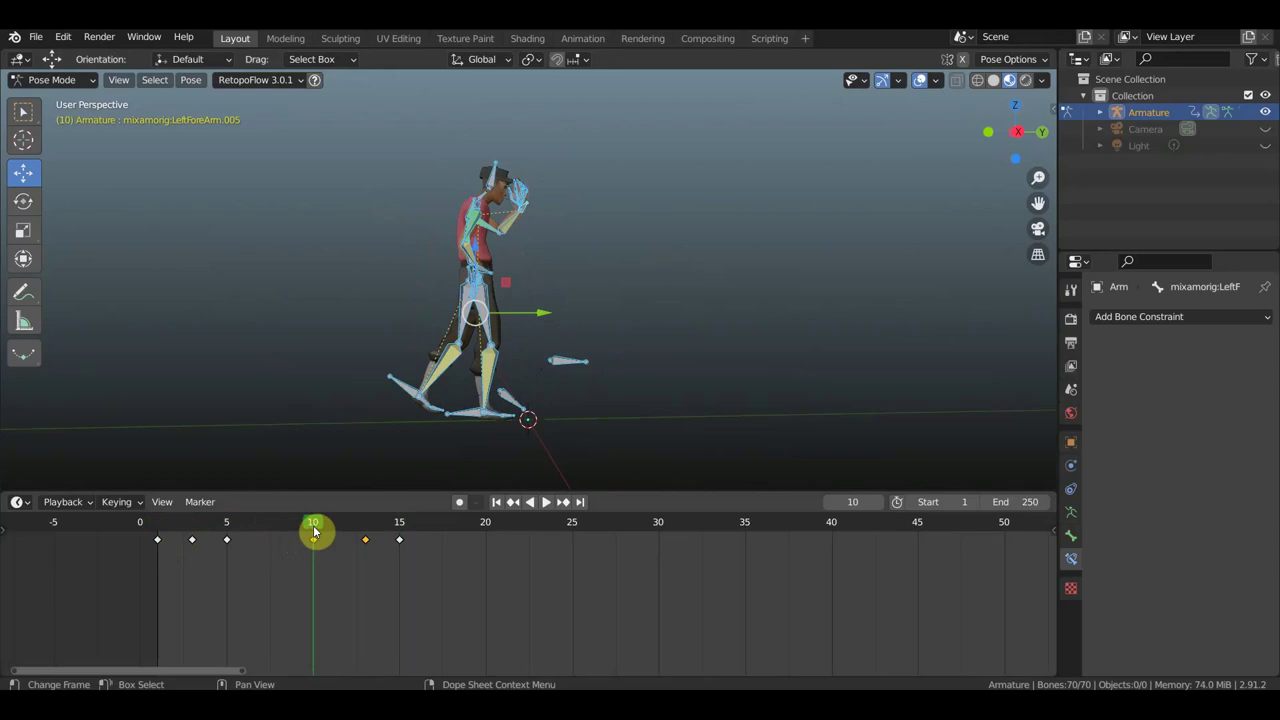
left_click(158, 532)
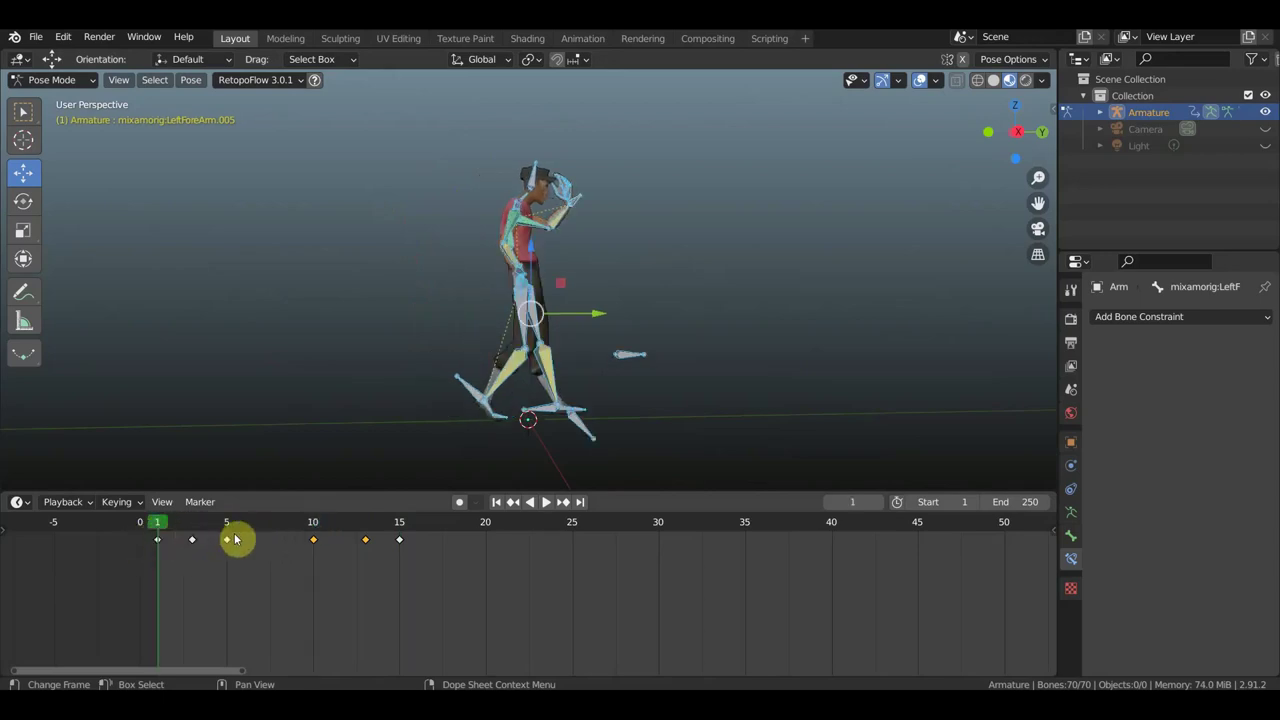
left_click(315, 532)
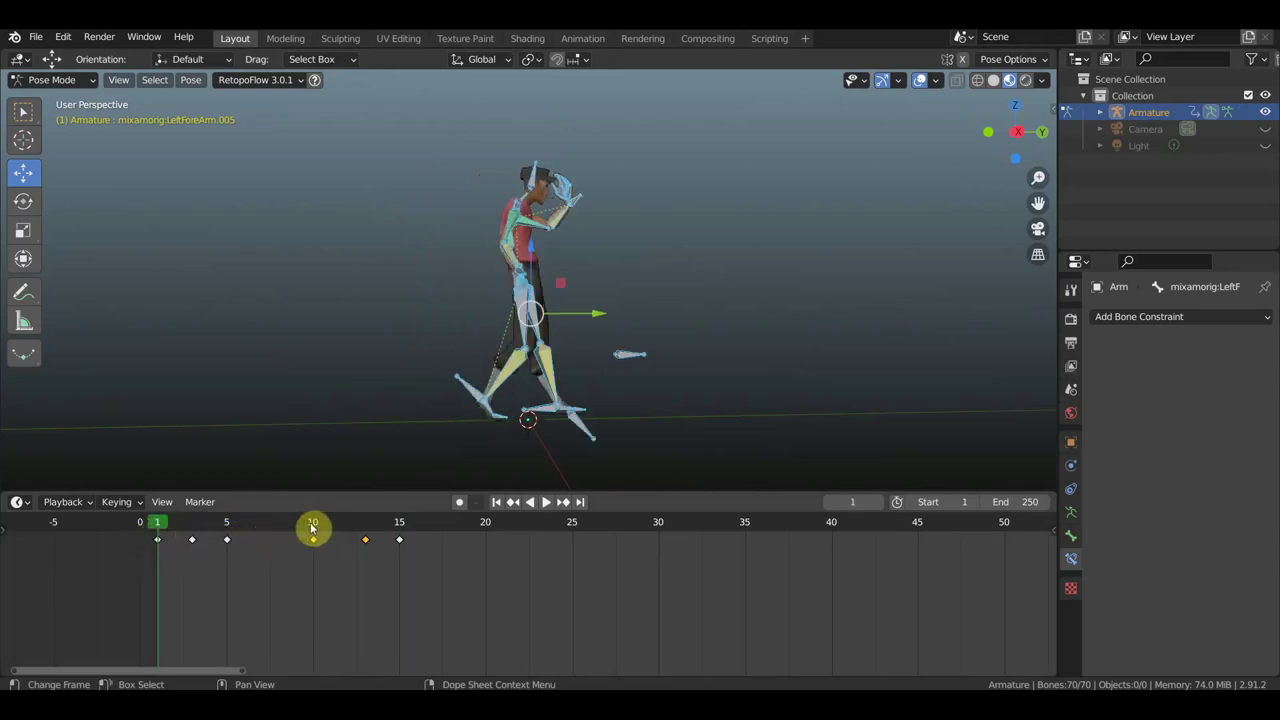
left_click(312, 527)
Step: Select the hips bone and the raised hand's two forearm bones from a front view
middle_click_drag(654, 343, 561, 291)
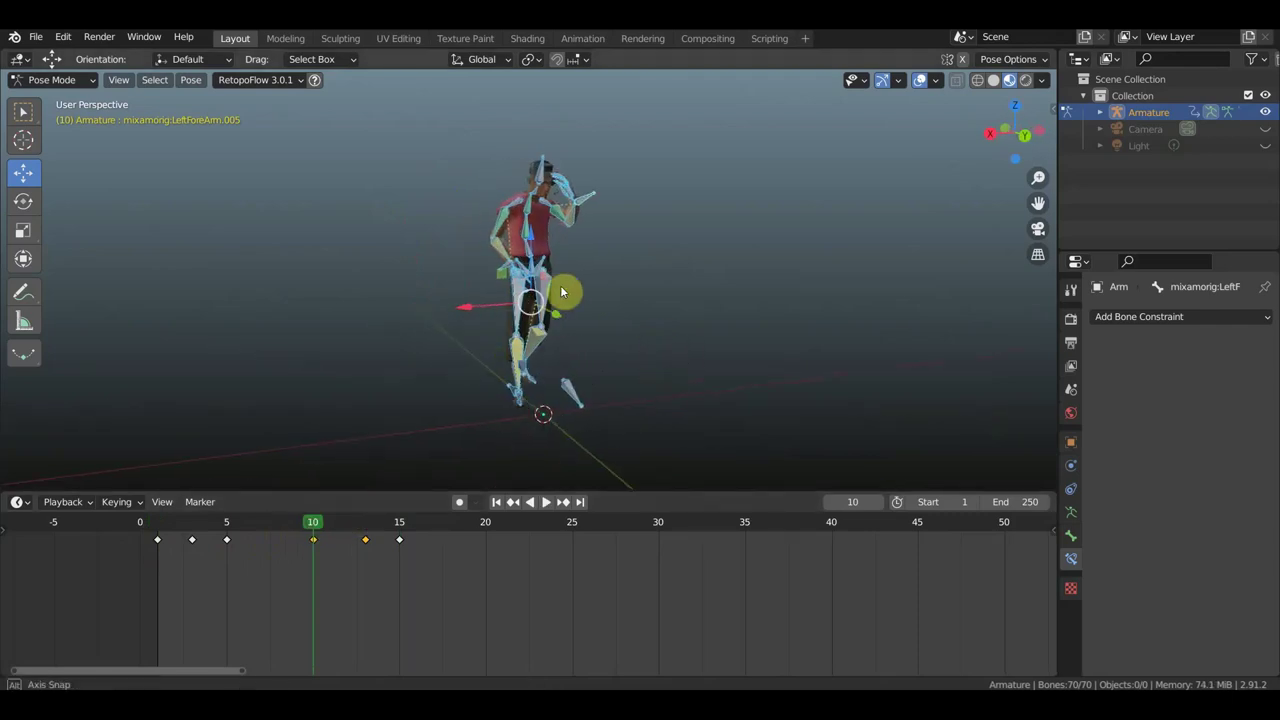
scroll(560, 285, "up", 3)
scroll(545, 280, "up", 3)
scroll(536, 275, "up", 2)
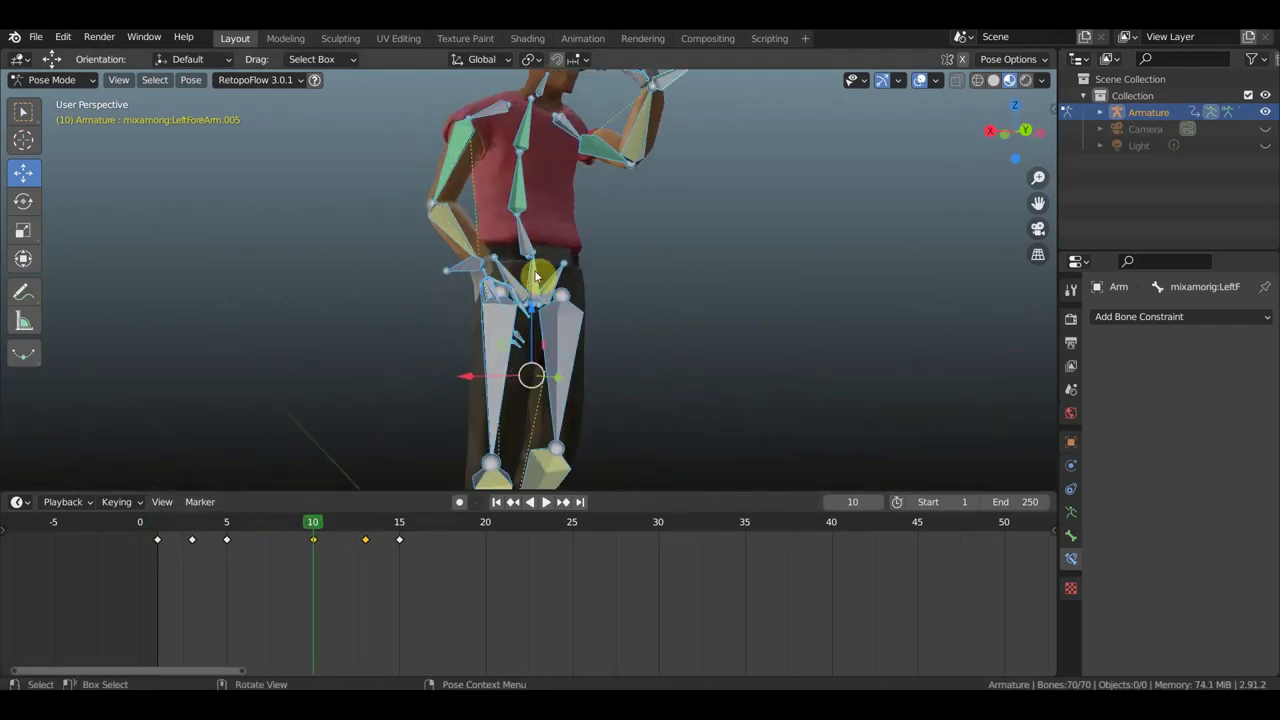
left_click(460, 270)
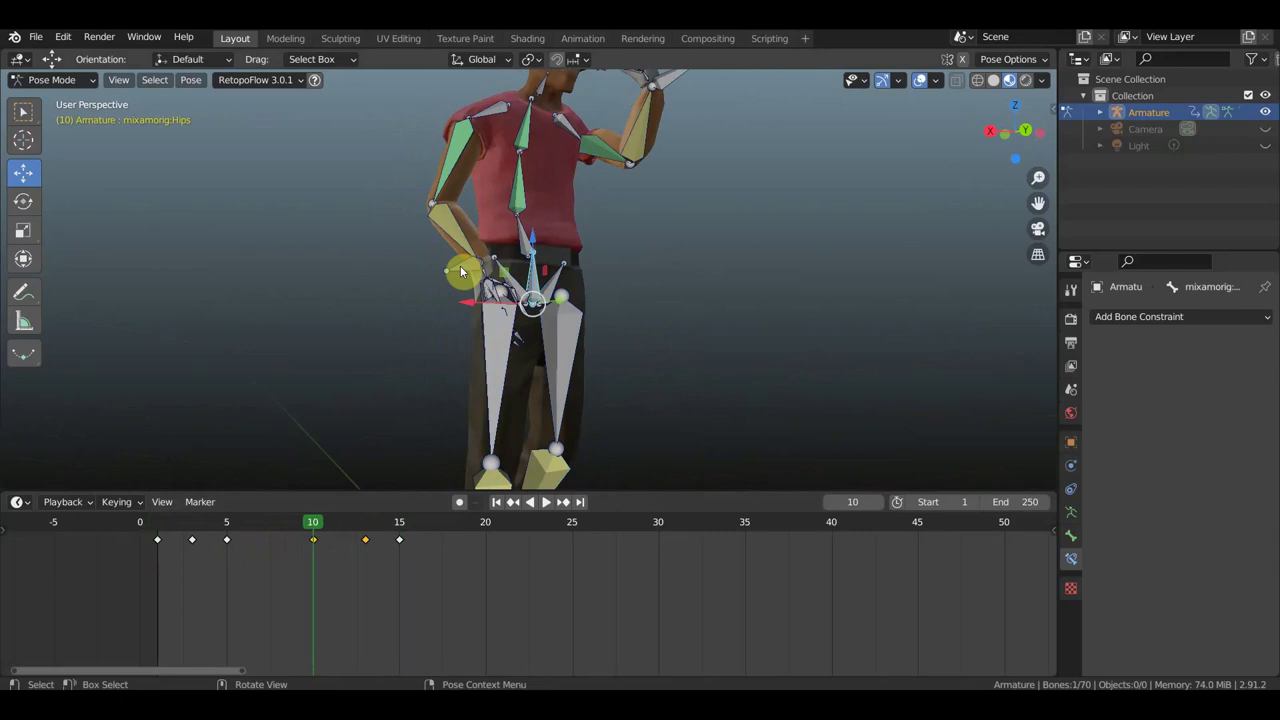
scroll(460, 270, "down", 3)
left_click(650, 157, "shift")
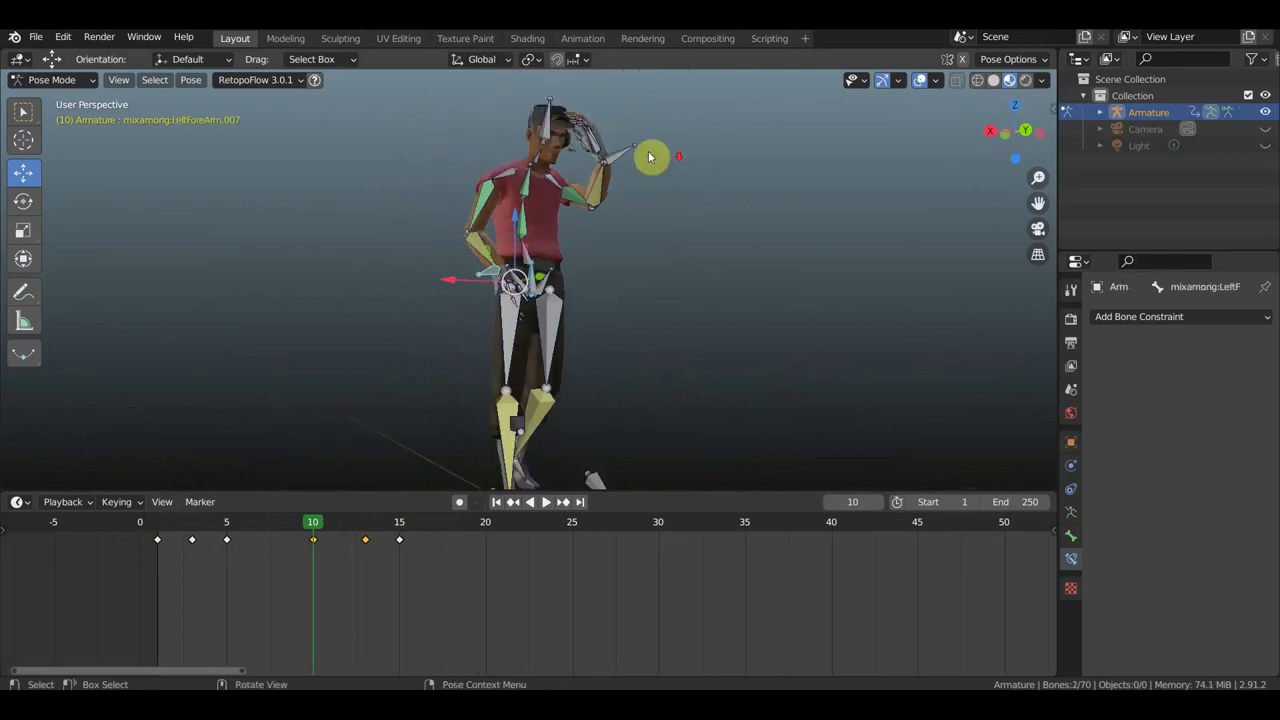
left_click(666, 200, "shift")
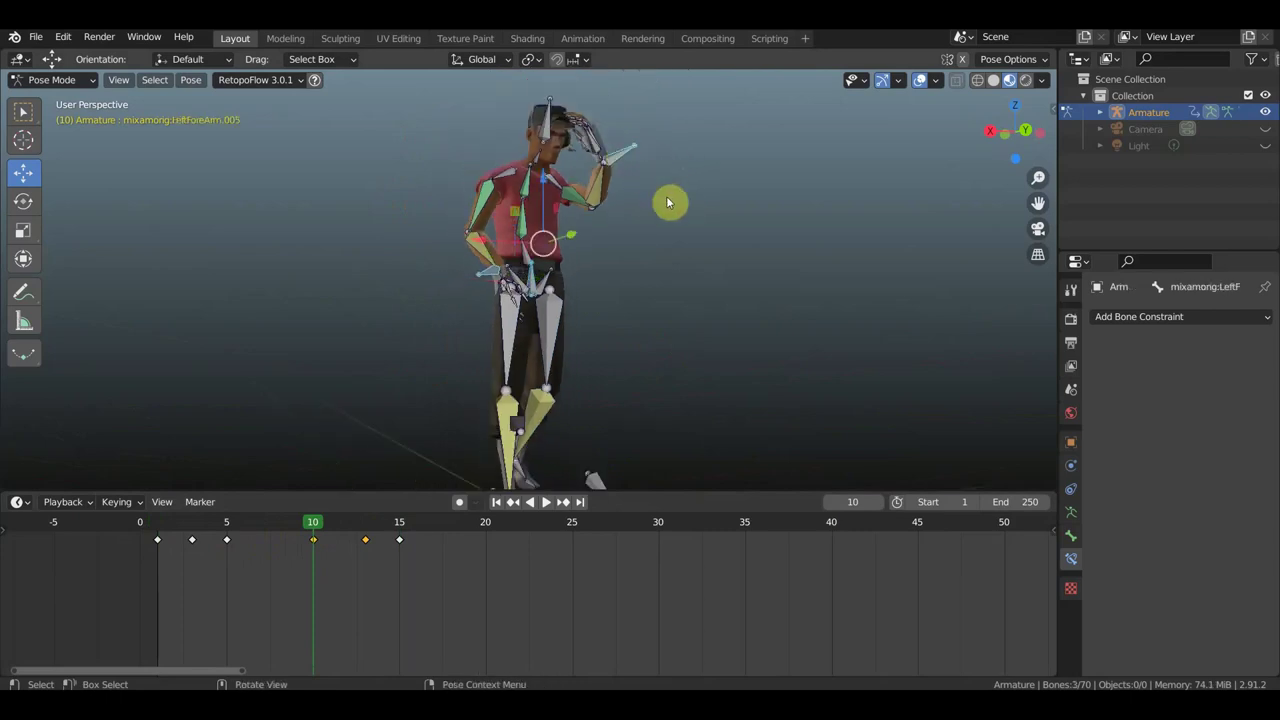
Step: Move the selected bones backward along the walk direction and rotate them
key("KP_3")
scroll(659, 330, "down", 3)
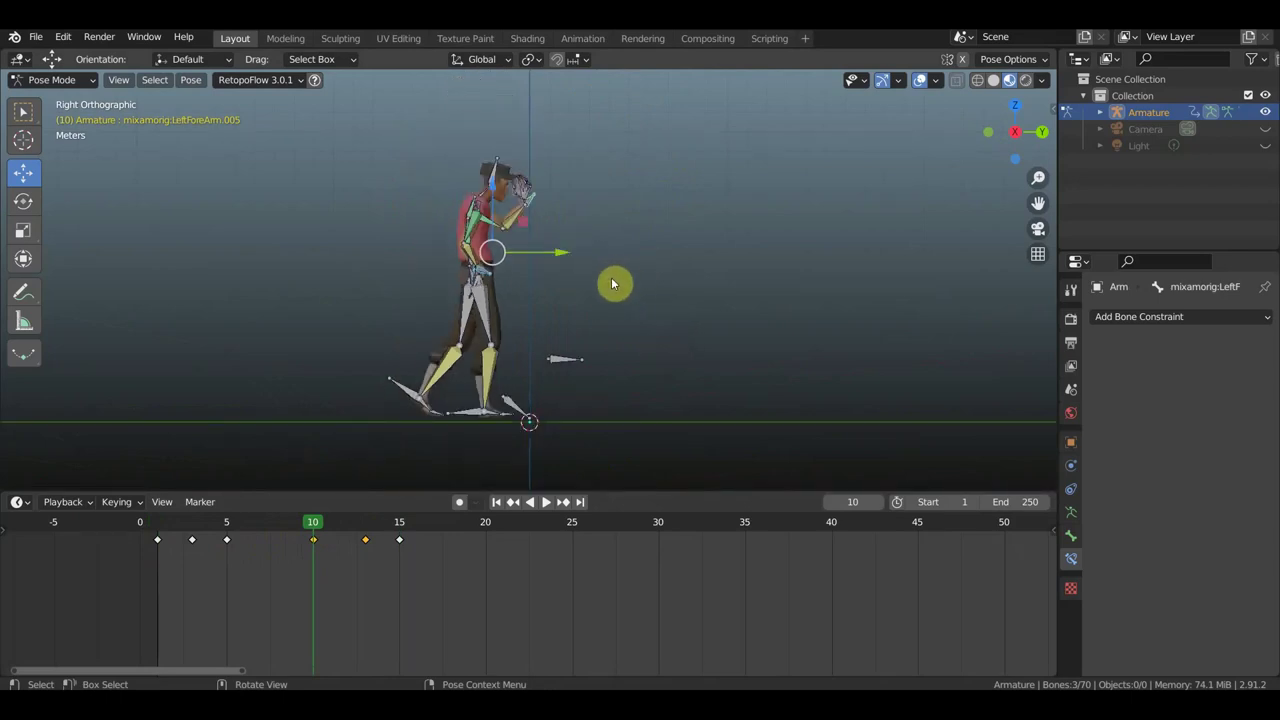
left_click_drag(565, 258, 552, 252)
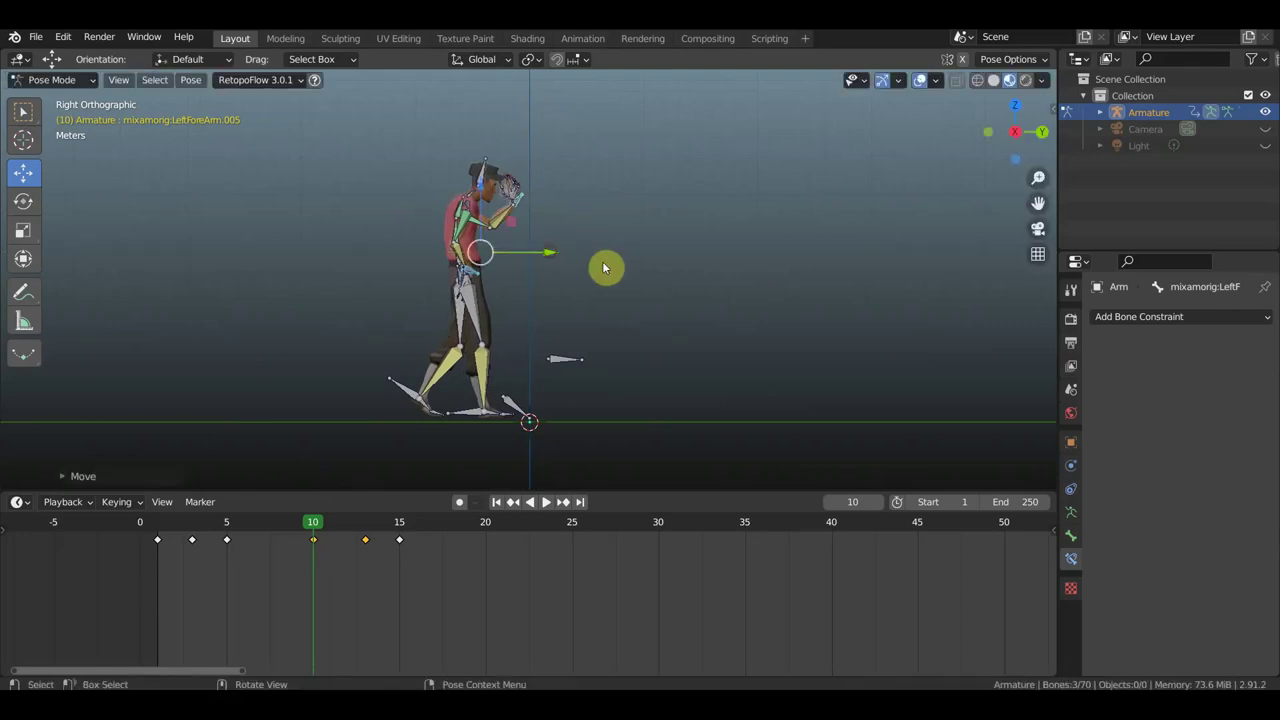
key("r")
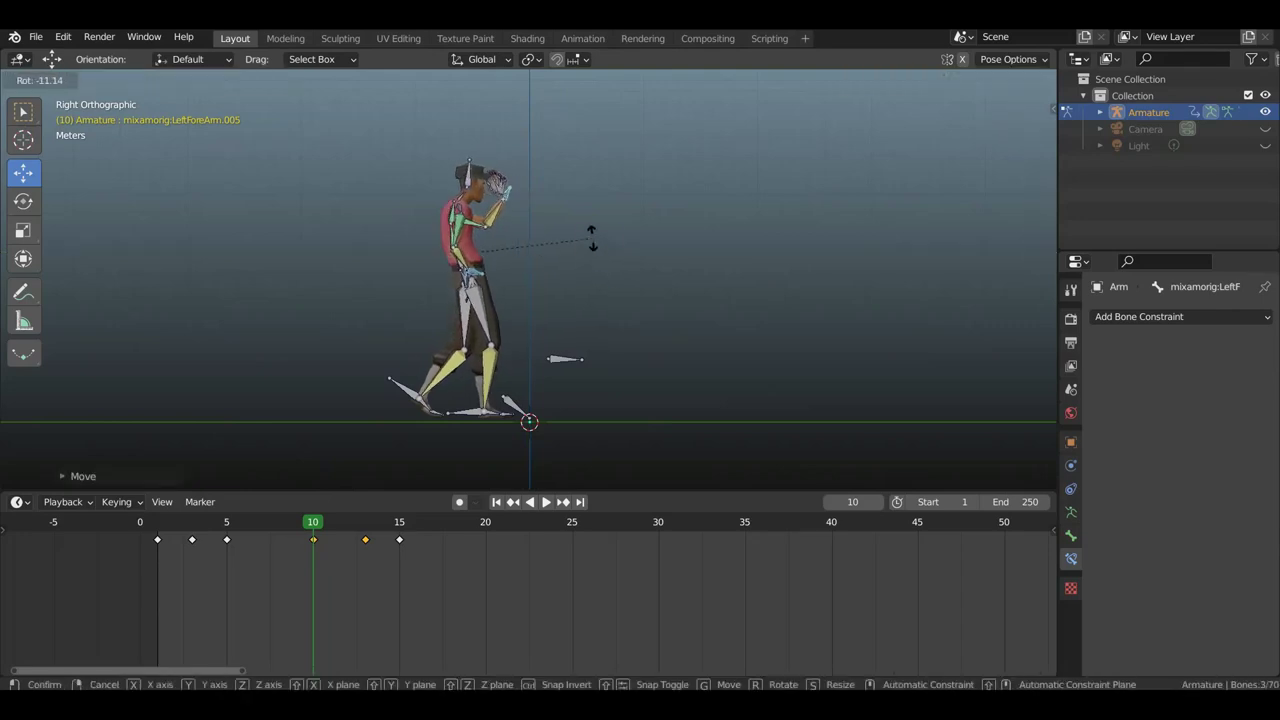
left_click(592, 243)
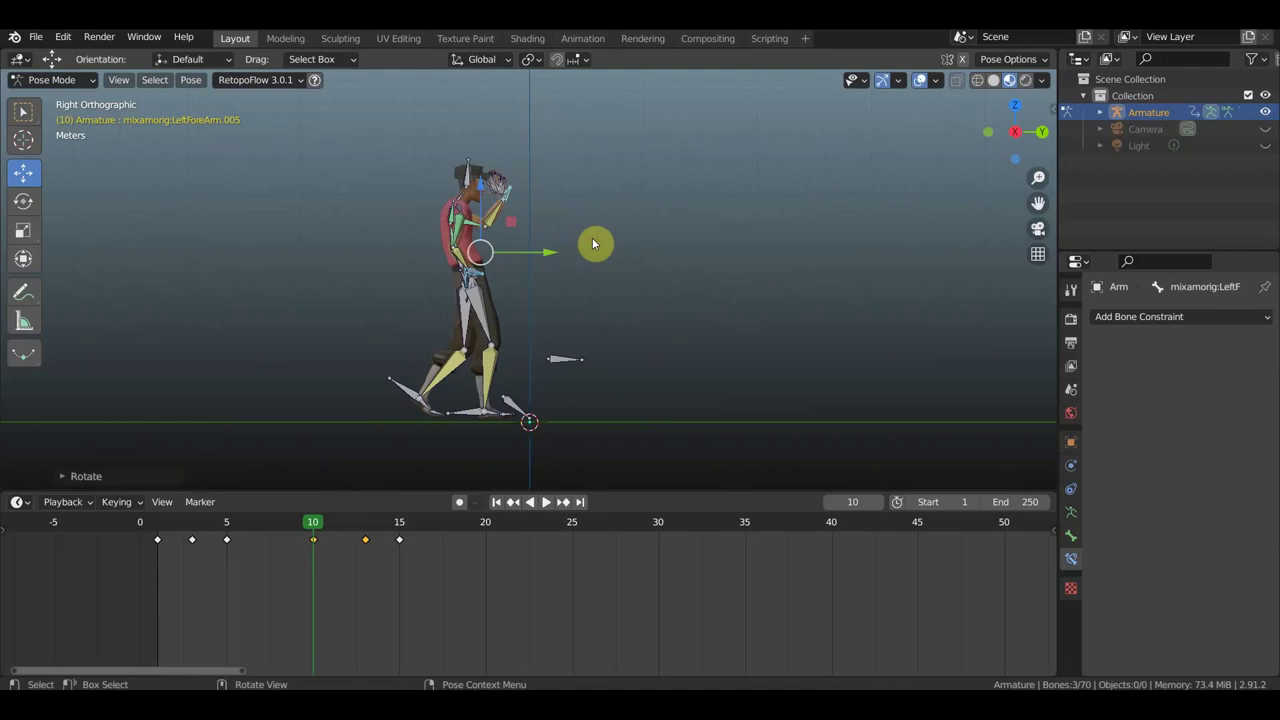
key("KP_7")
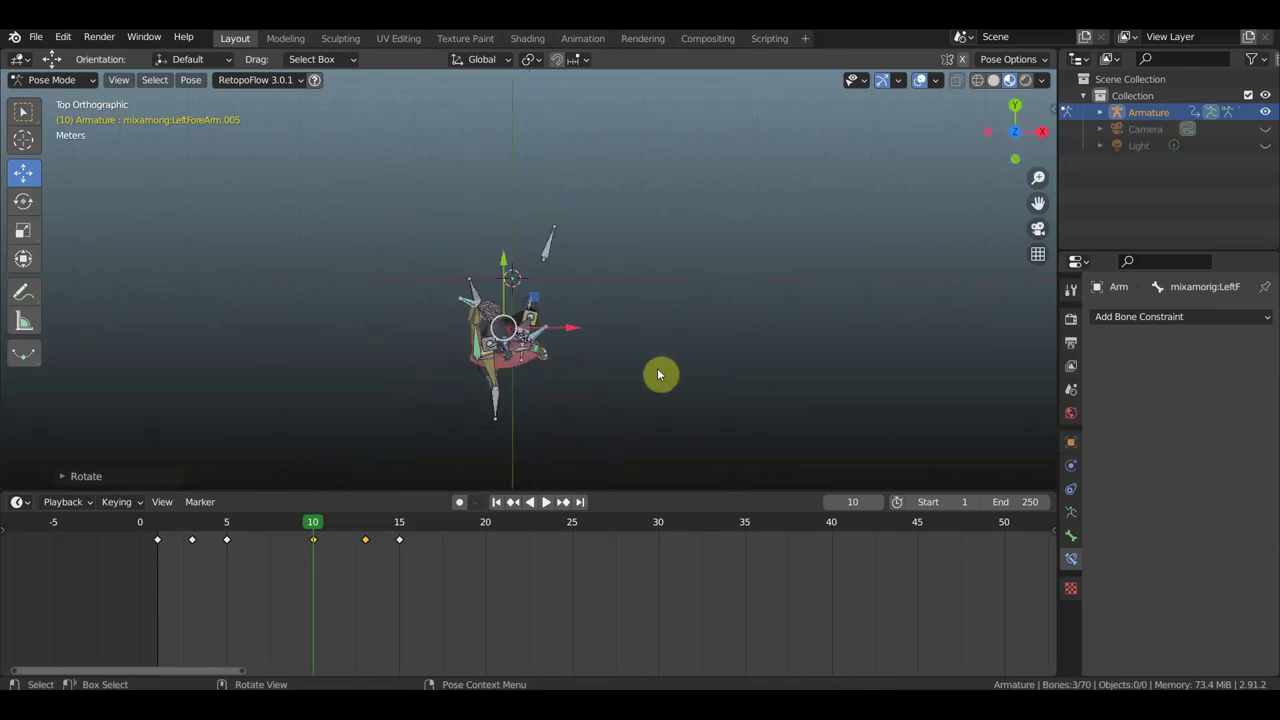
mouse_move(651, 374)
middle_mouse_down()
mouse_move(474, 263)
mouse_move(471, 229)
mouse_move(577, 228)
middle_mouse_up()
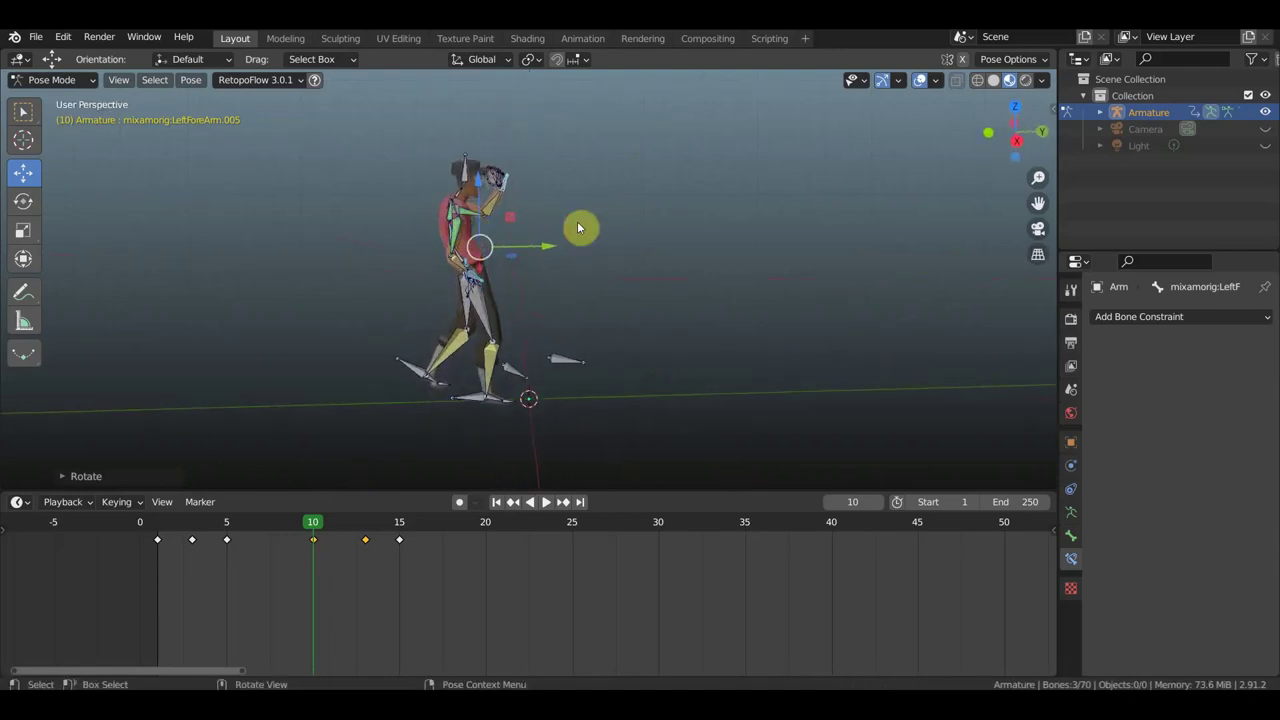
Step: Key location and rotation for all bones at frame 10 and play back the animation
key("a")
key("i")
left_click(583, 229)
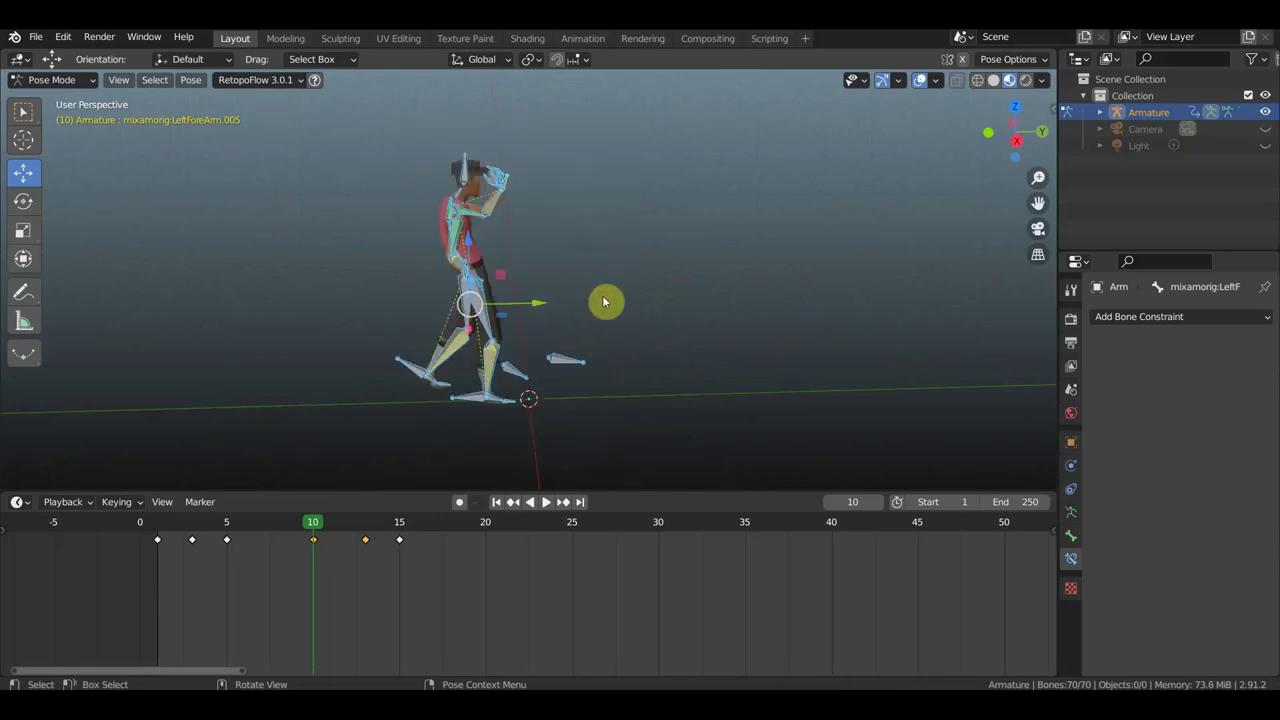
mouse_move(229, 524)
left_mouse_down()
mouse_move(174, 524)
mouse_move(290, 532)
left_mouse_up()
key("space")
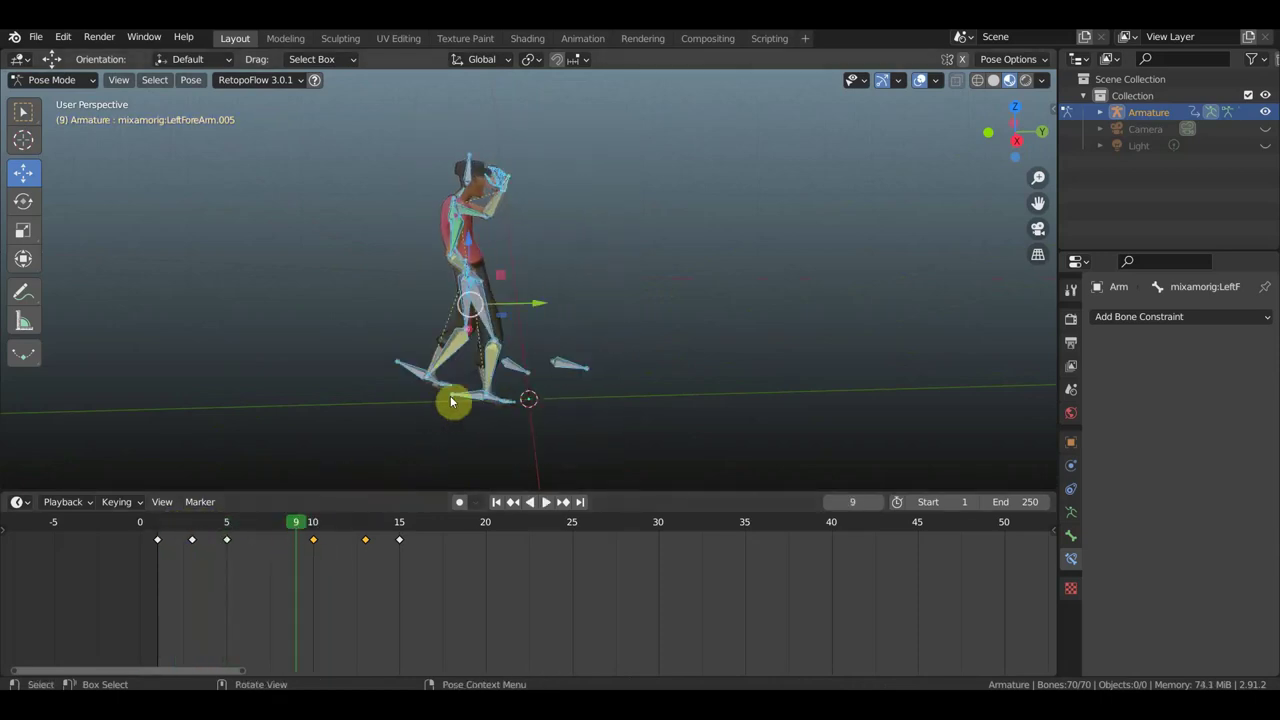
key("KP_3")
Step: Scrub back to frame 1 to watch the walk and dismiss the advertisement pop-up
mouse_move(300, 535)
left_mouse_down()
mouse_move(160, 535)
mouse_move(251, 531)
mouse_move(426, 556)
mouse_move(380, 543)
mouse_move(163, 543)
mouse_move(410, 560)
mouse_move(252, 545)
mouse_move(391, 545)
mouse_move(316, 540)
left_mouse_up()
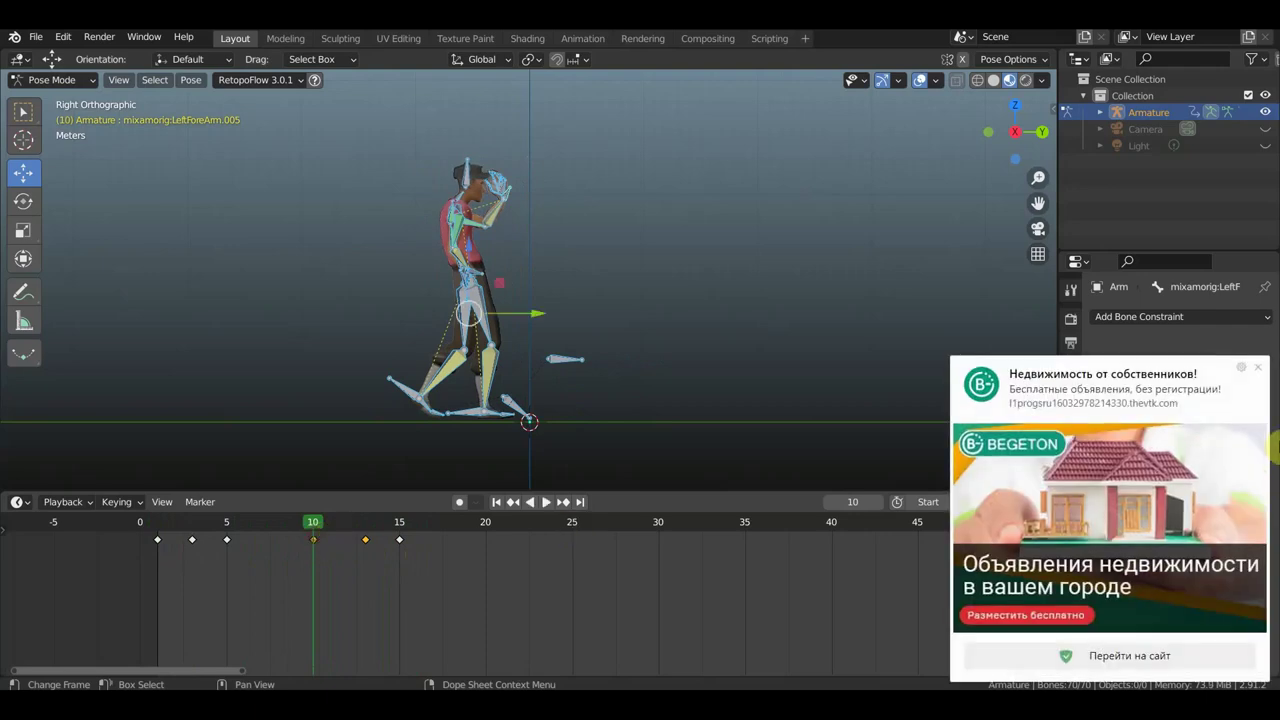
left_click(1260, 367)
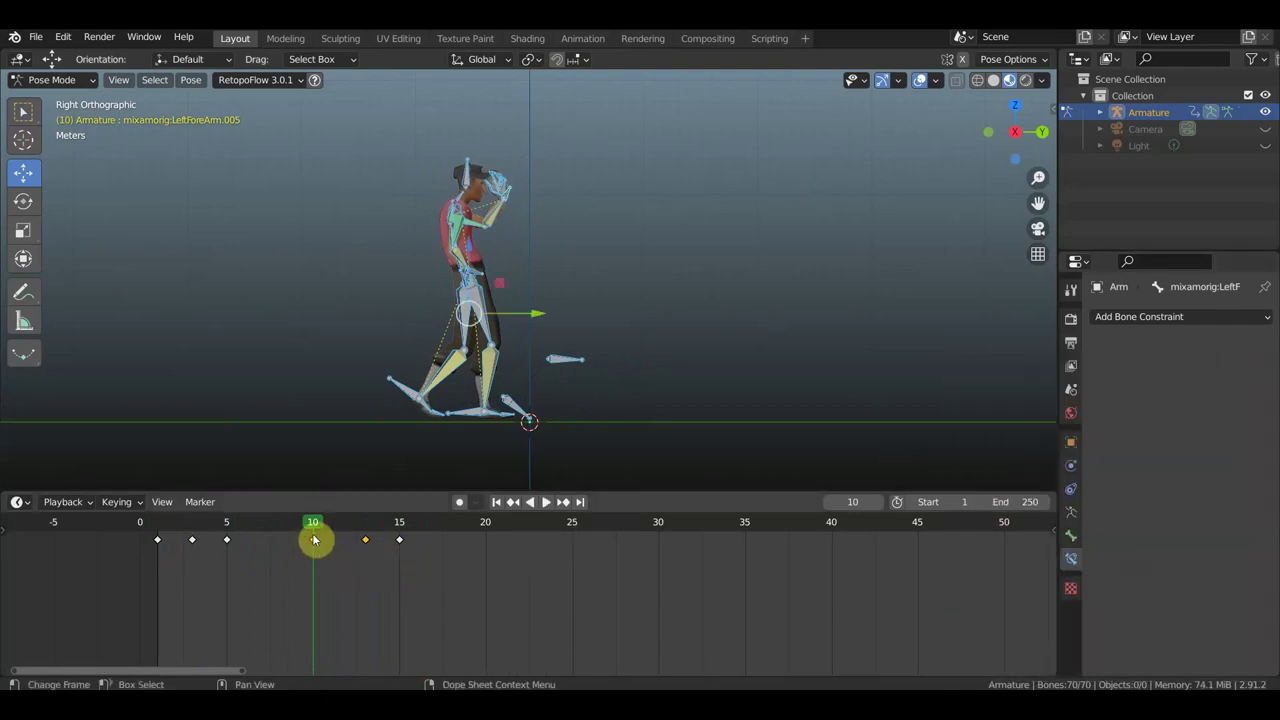
Step: Scrub through frames 1–15, then box-select and duplicate the frame 1, 3 and 5 keys
mouse_move(313, 537)
left_mouse_down()
mouse_move(155, 538)
mouse_move(316, 540)
left_mouse_up()
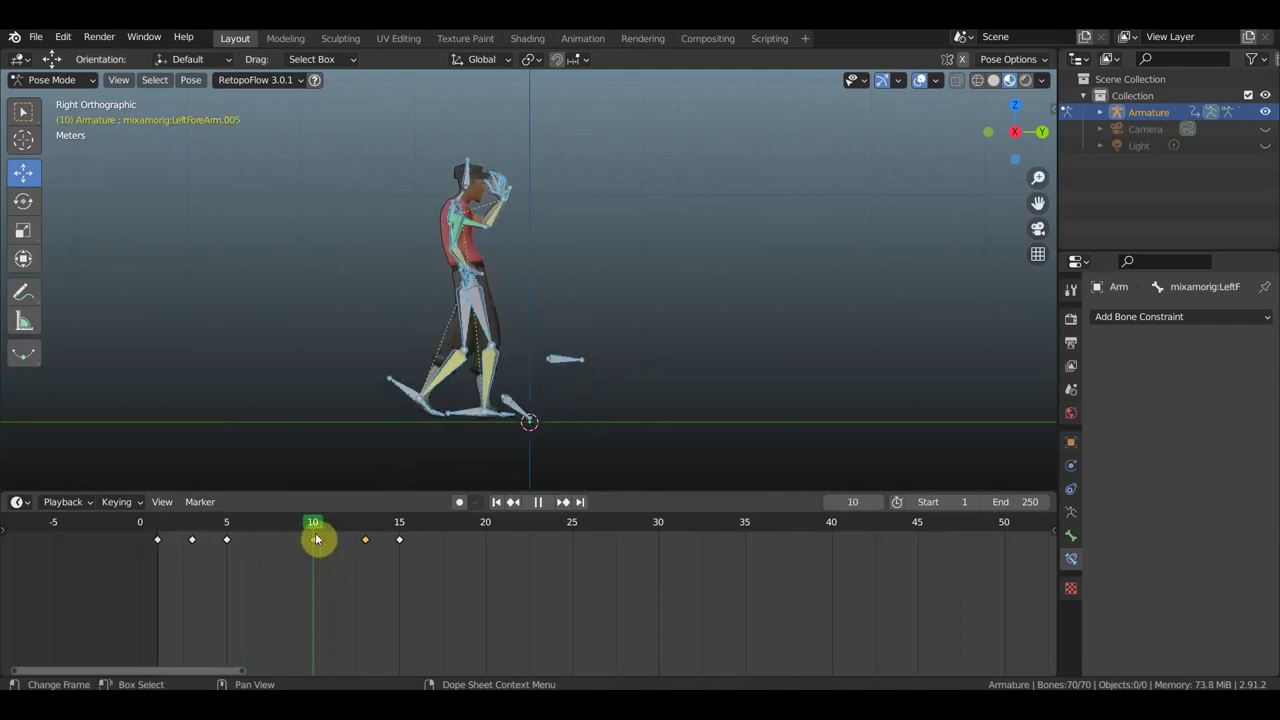
left_click_drag(316, 540, 165, 540)
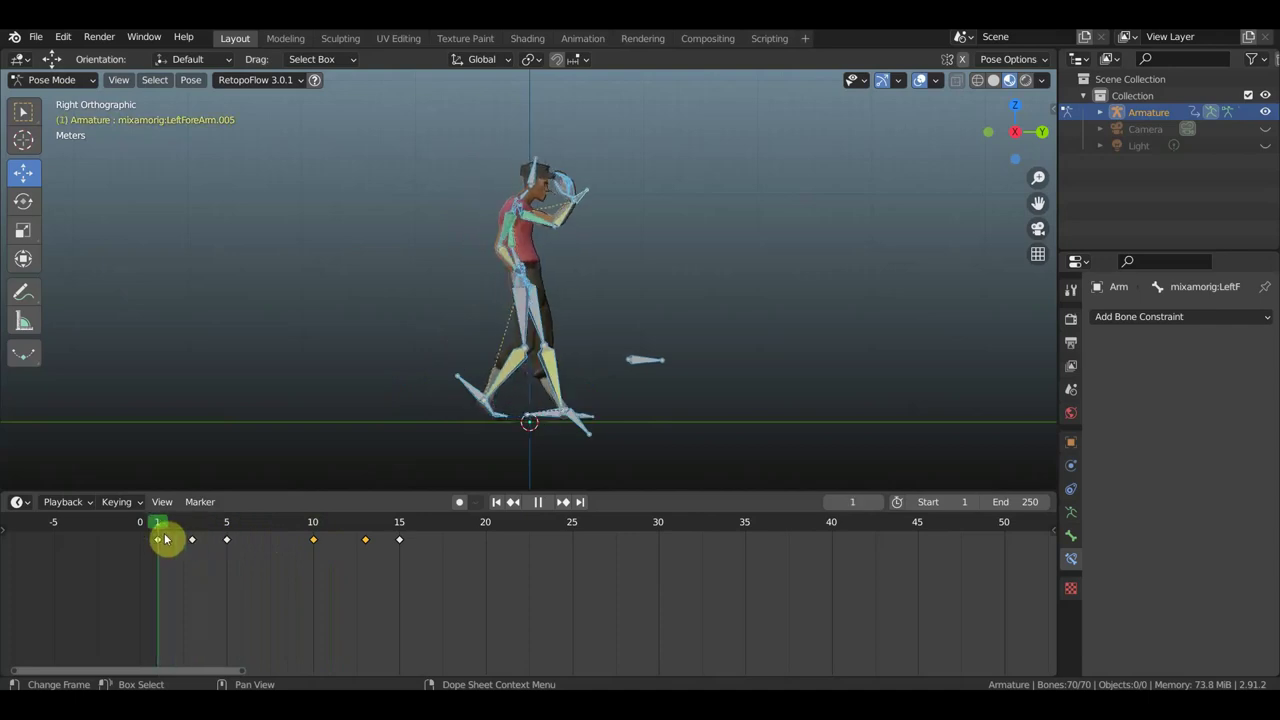
left_click_drag(165, 540, 325, 545)
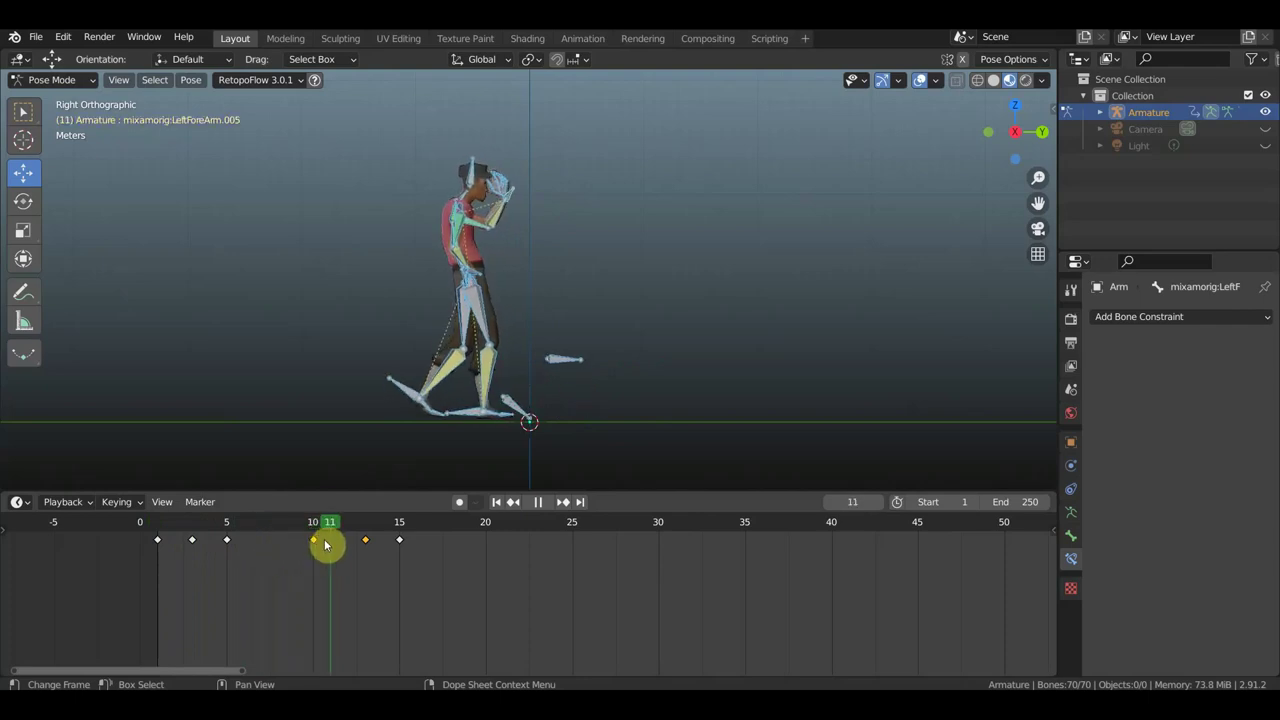
mouse_move(325, 545)
left_mouse_down()
mouse_move(403, 549)
mouse_move(186, 540)
mouse_move(370, 542)
mouse_move(251, 536)
mouse_move(308, 537)
left_mouse_up()
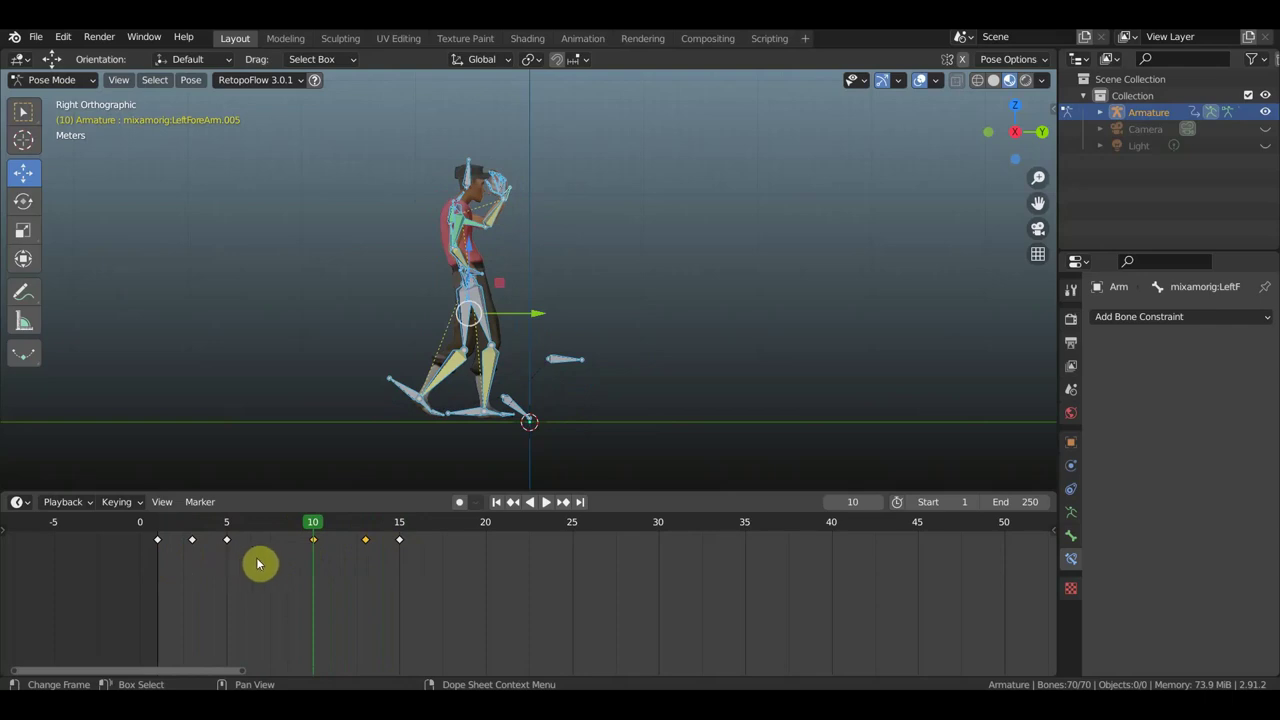
left_click_drag(272, 570, 134, 528)
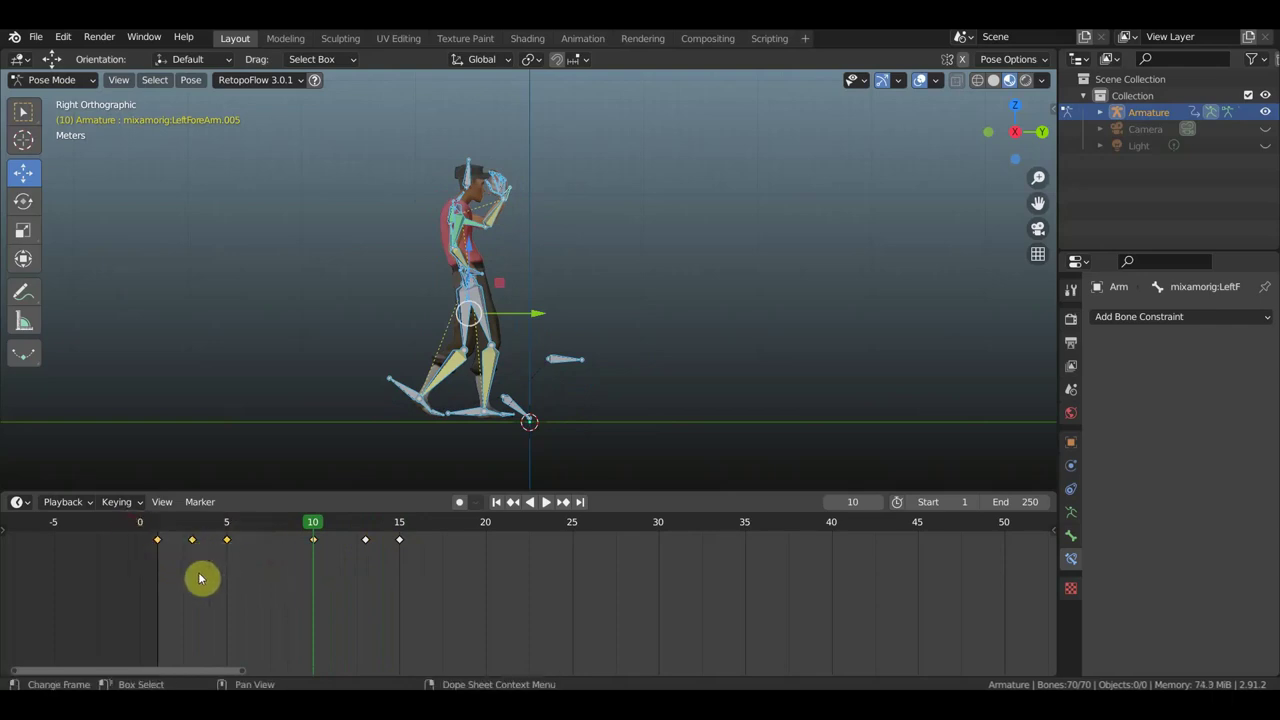
key("shift+d")
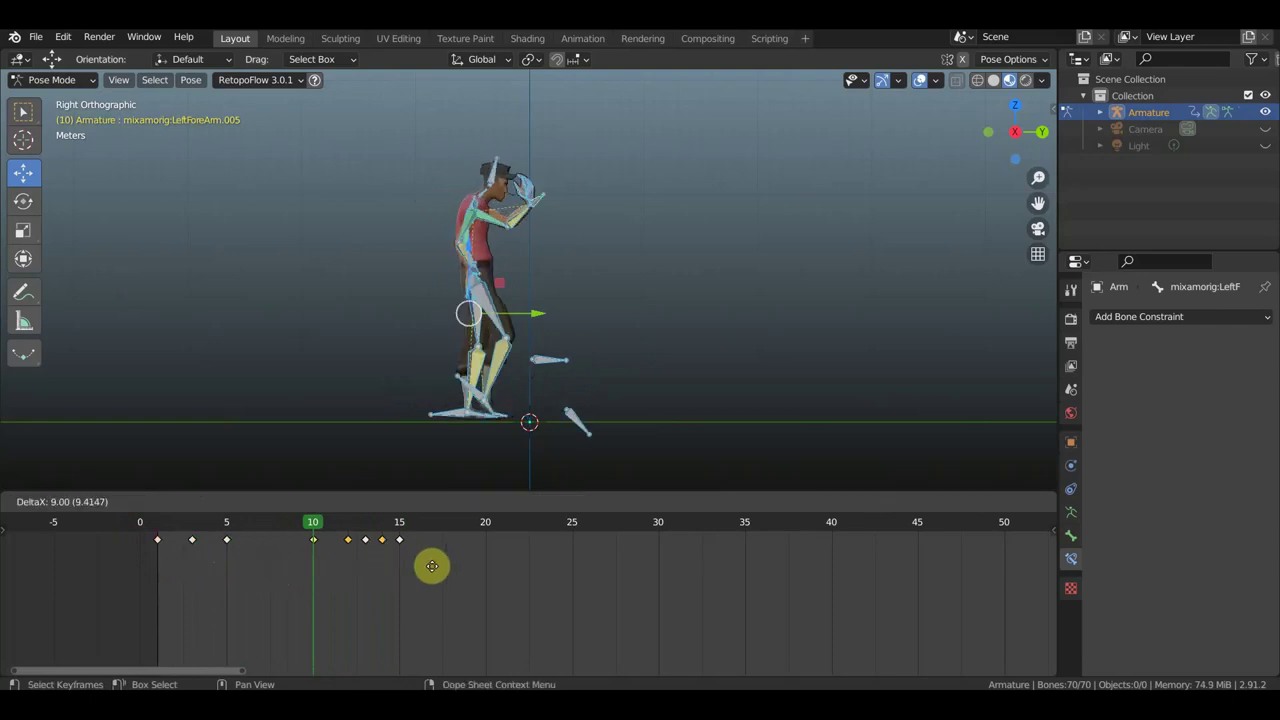
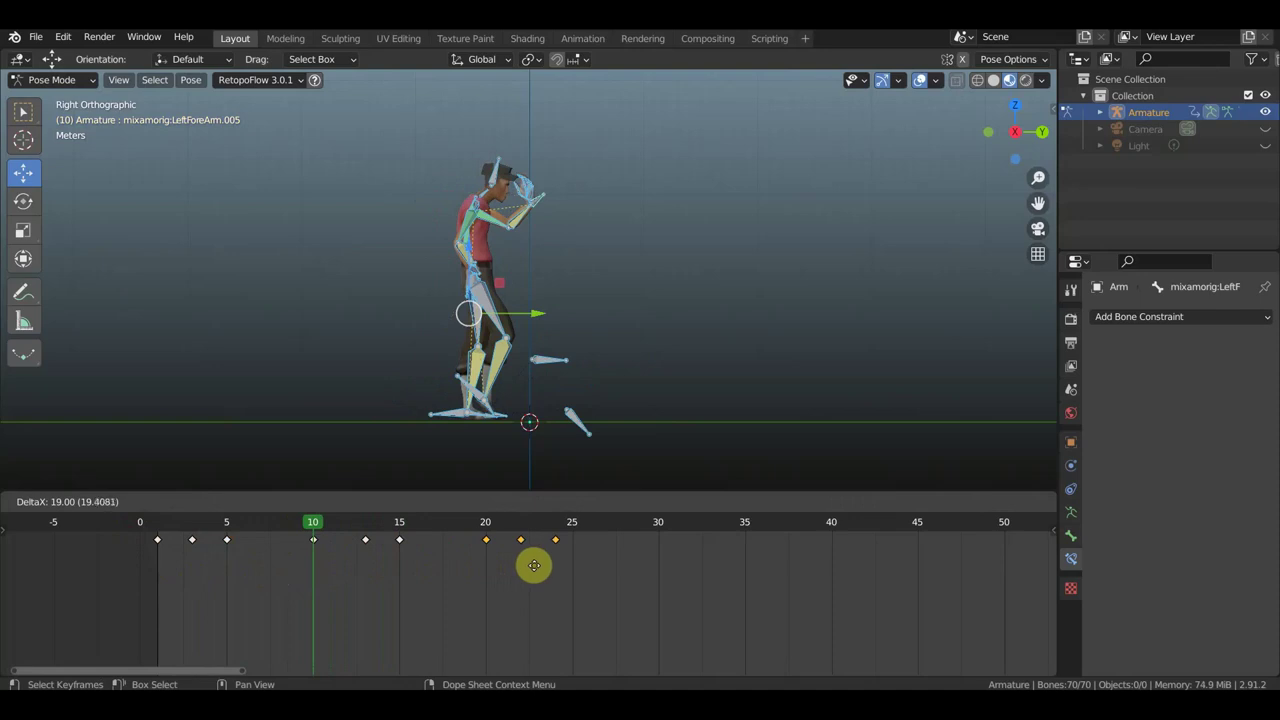
Step: Commit the duplicated stumble keys and retime the last two poses to frames 23 and 25
left_click(534, 566)
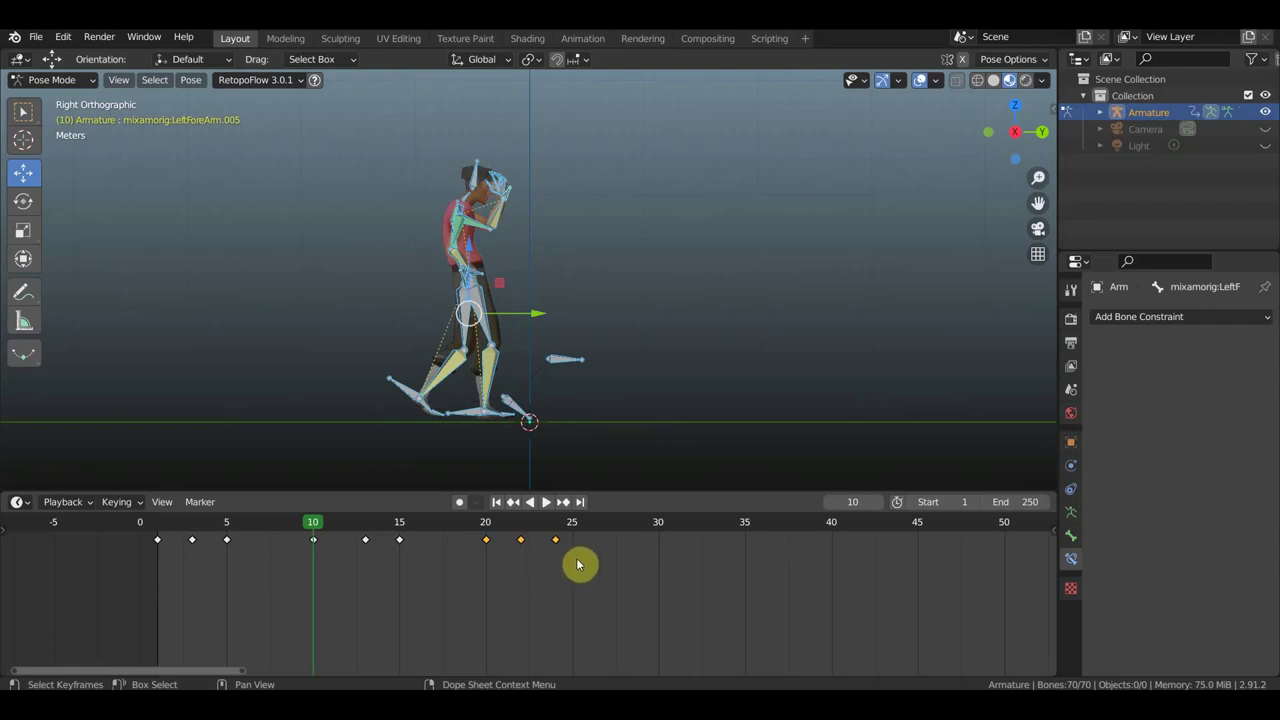
mouse_move(568, 556)
left_mouse_down()
mouse_move(514, 534)
mouse_move(568, 549)
left_mouse_up()
left_click(570, 555)
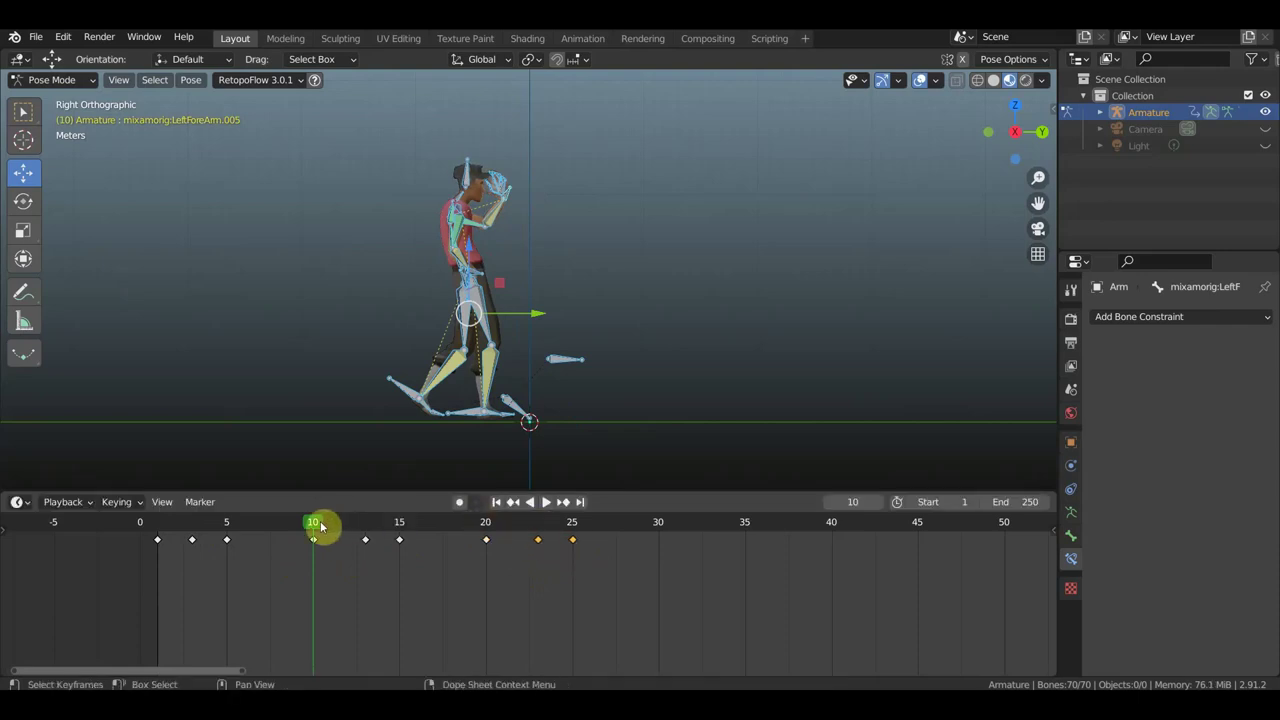
Step: Play back and scrub through the stumble to check the timing, stopping at frame 20
key("space")
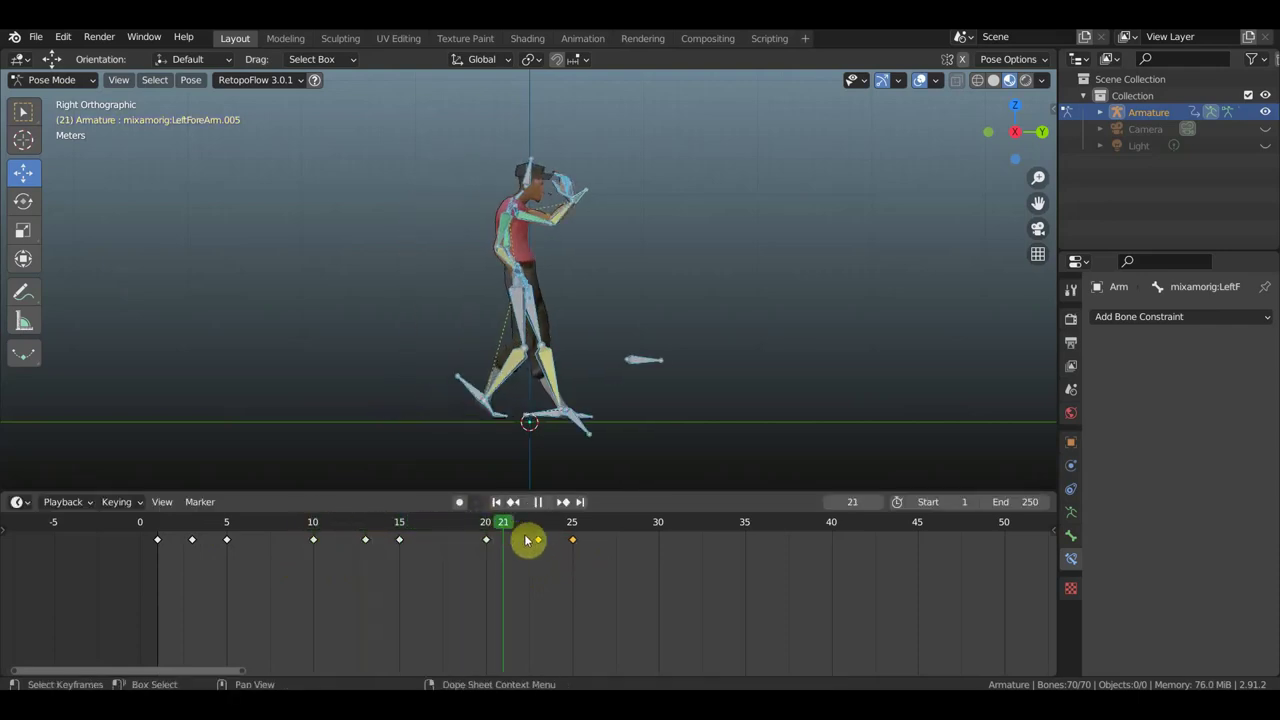
left_click_drag(510, 541, 482, 537)
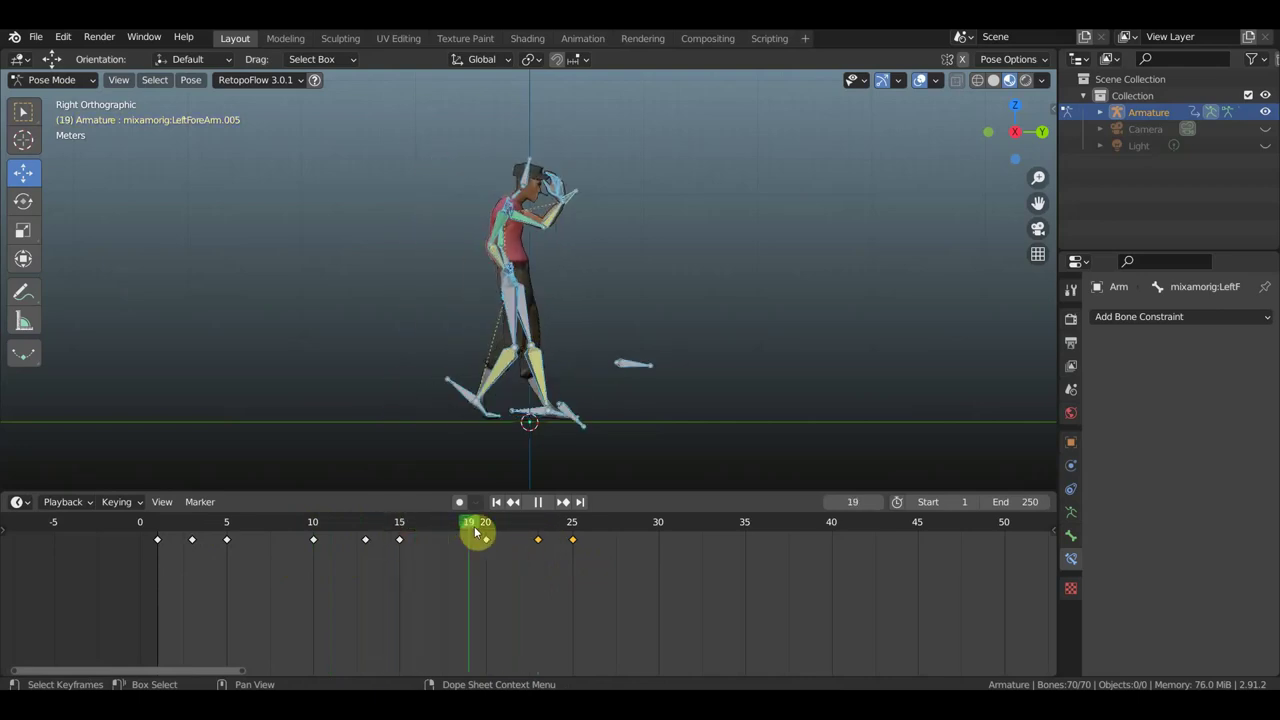
mouse_move(482, 537)
left_mouse_down()
mouse_move(340, 531)
mouse_move(411, 529)
mouse_move(400, 532)
left_mouse_up()
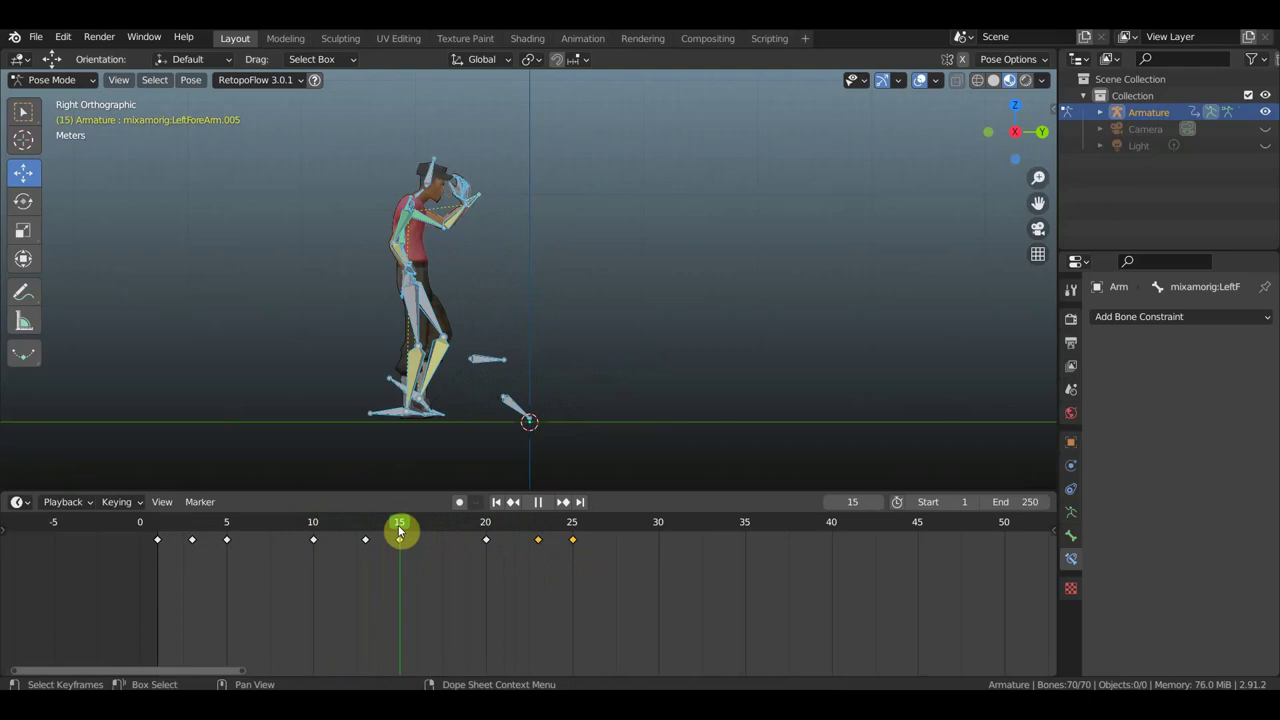
left_click_drag(400, 532, 486, 531)
key("space")
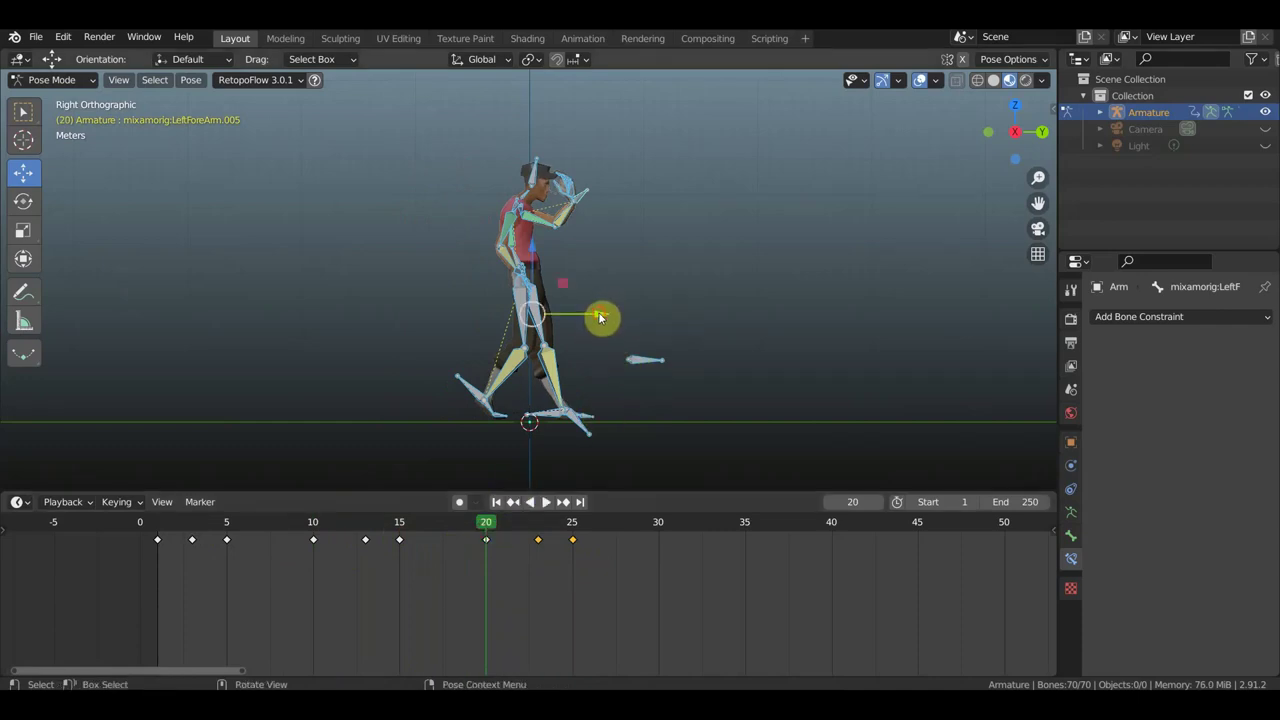
Step: Slide the character forward along Y at frame 20 and key its location and rotation
left_click_drag(600, 318, 447, 318)
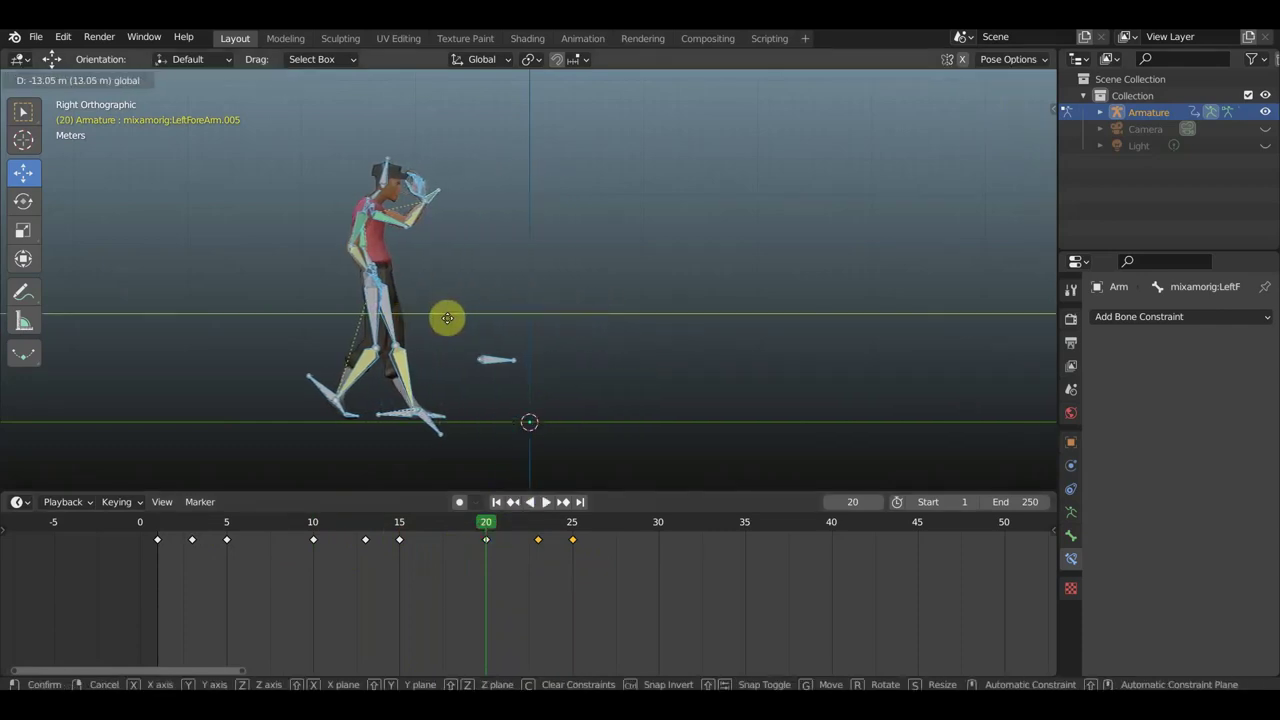
left_click(448, 318)
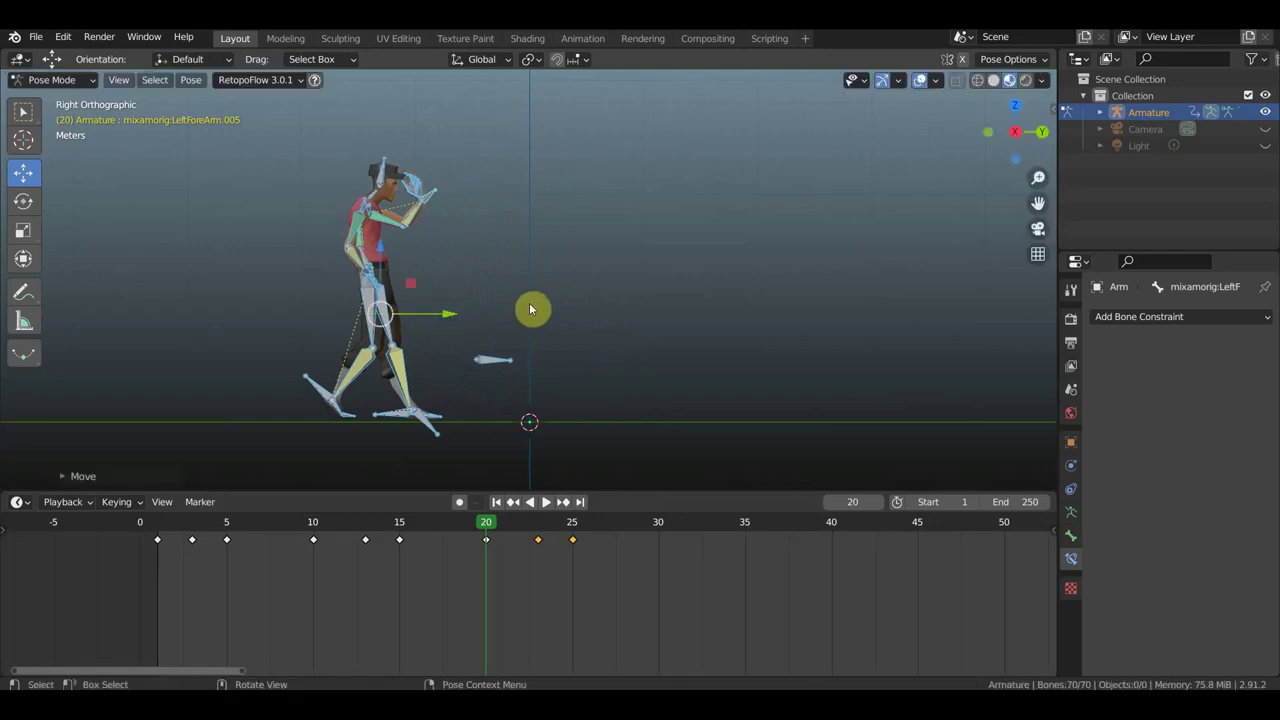
key("i")
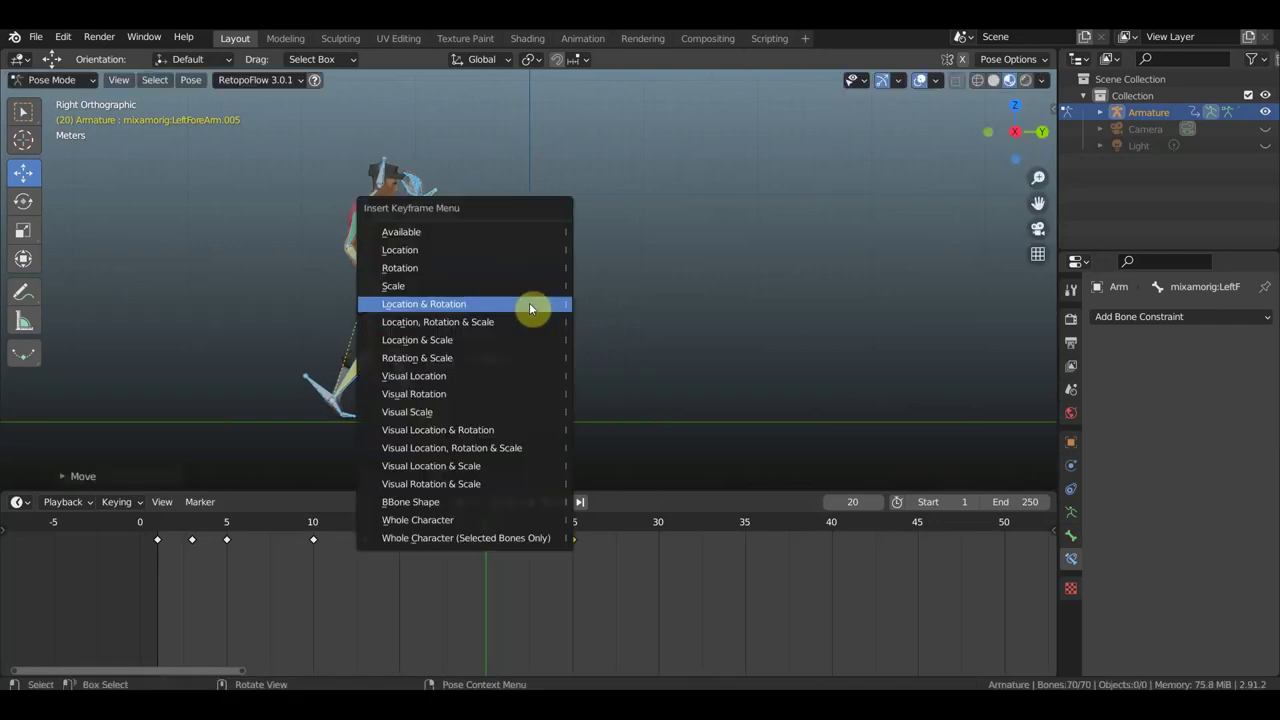
left_click(529, 305)
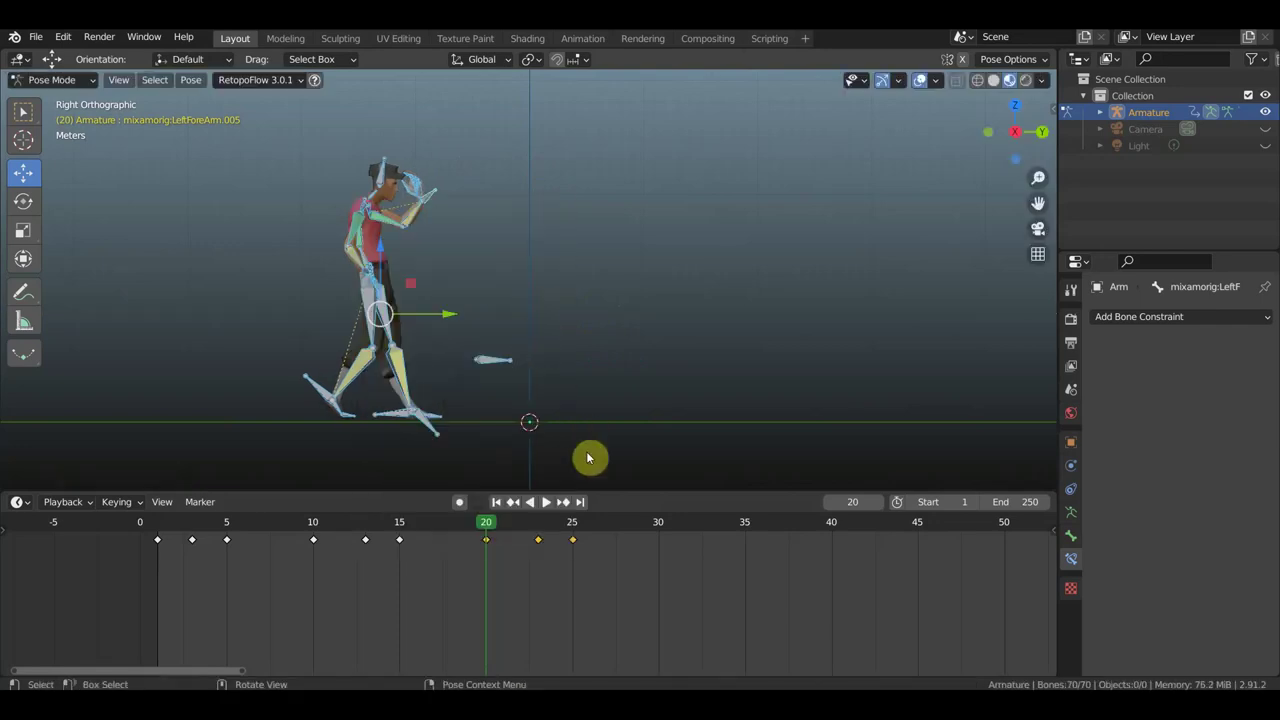
Step: At frame 23, slide the character forward and key its new location and rotation
left_click(537, 530)
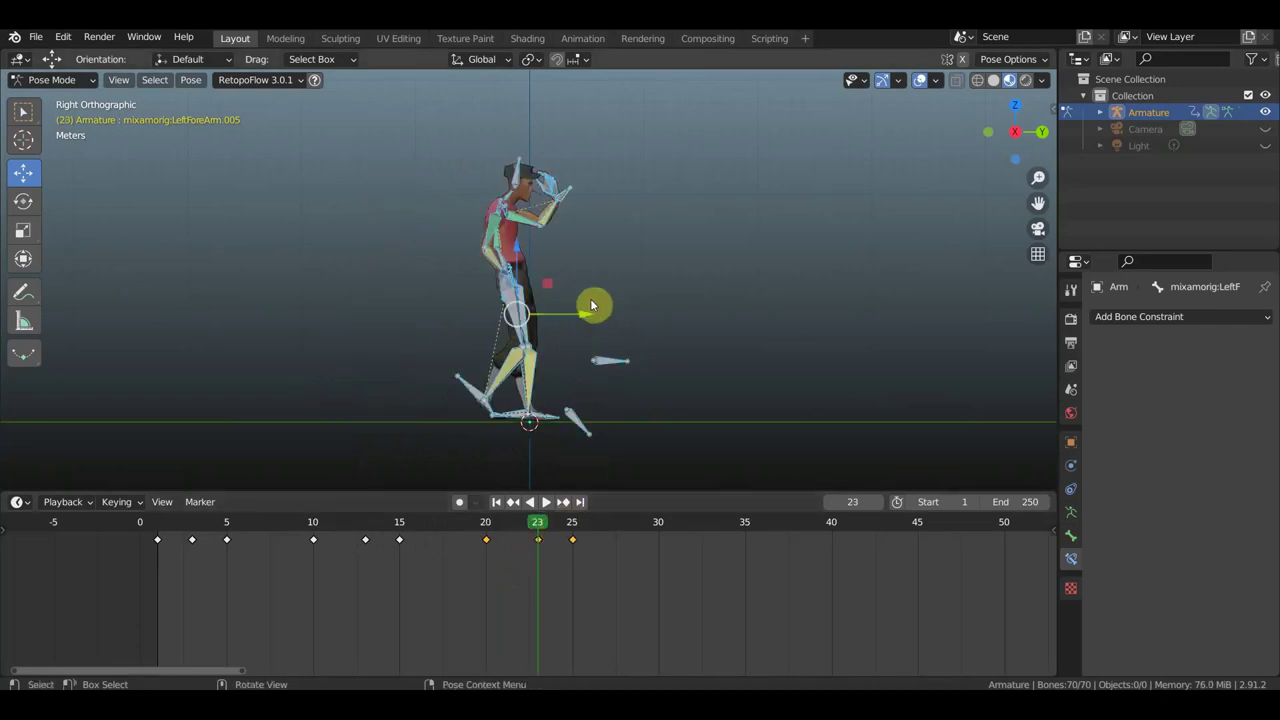
left_click_drag(588, 318, 466, 314)
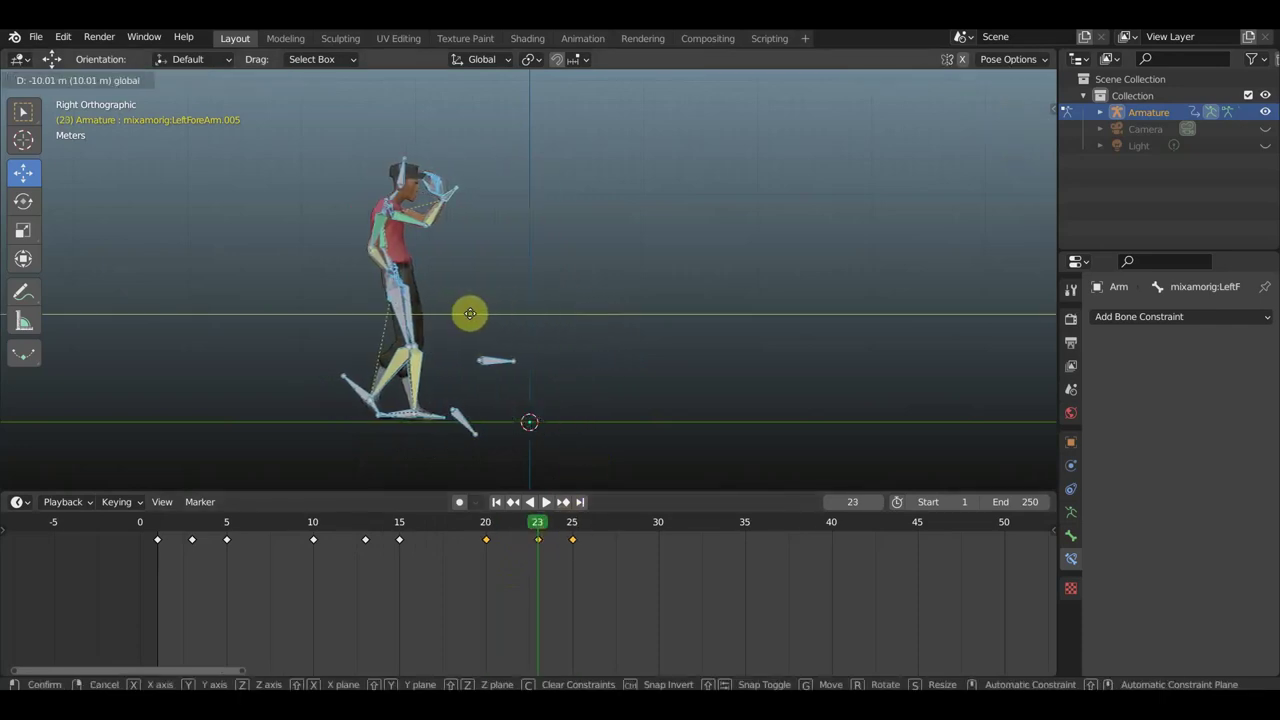
left_click(466, 314)
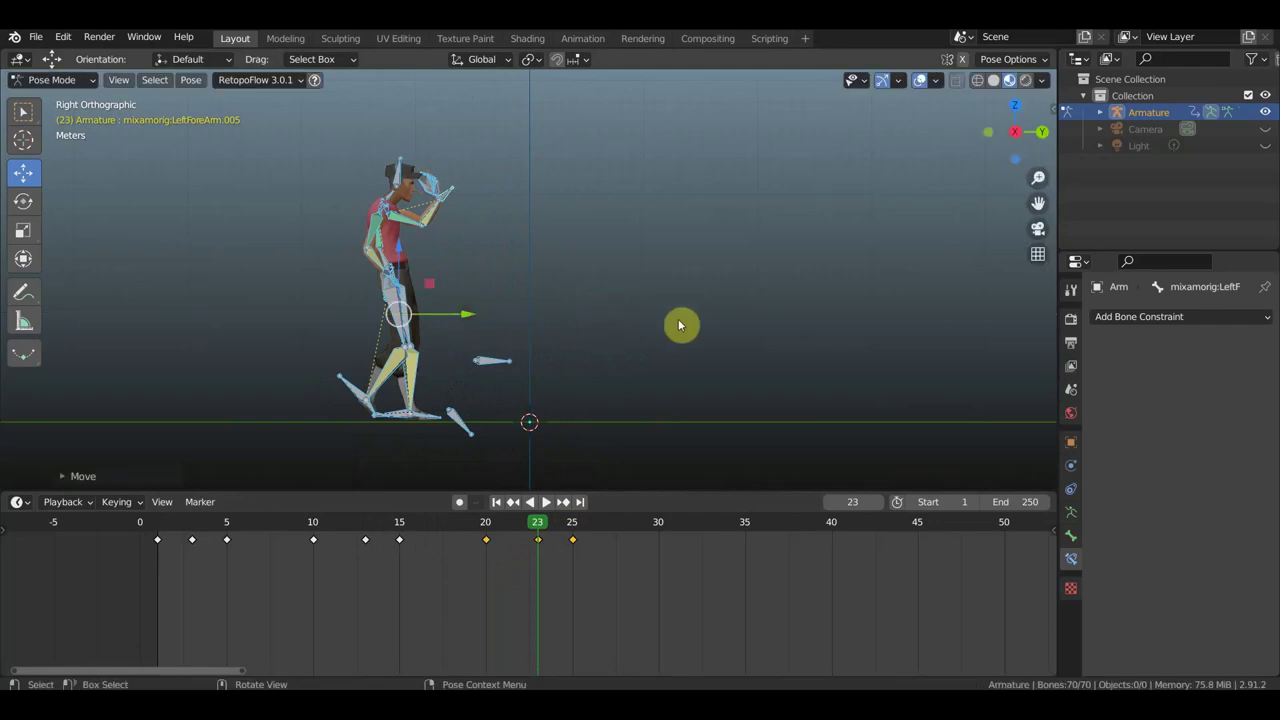
key("i")
left_click(678, 319)
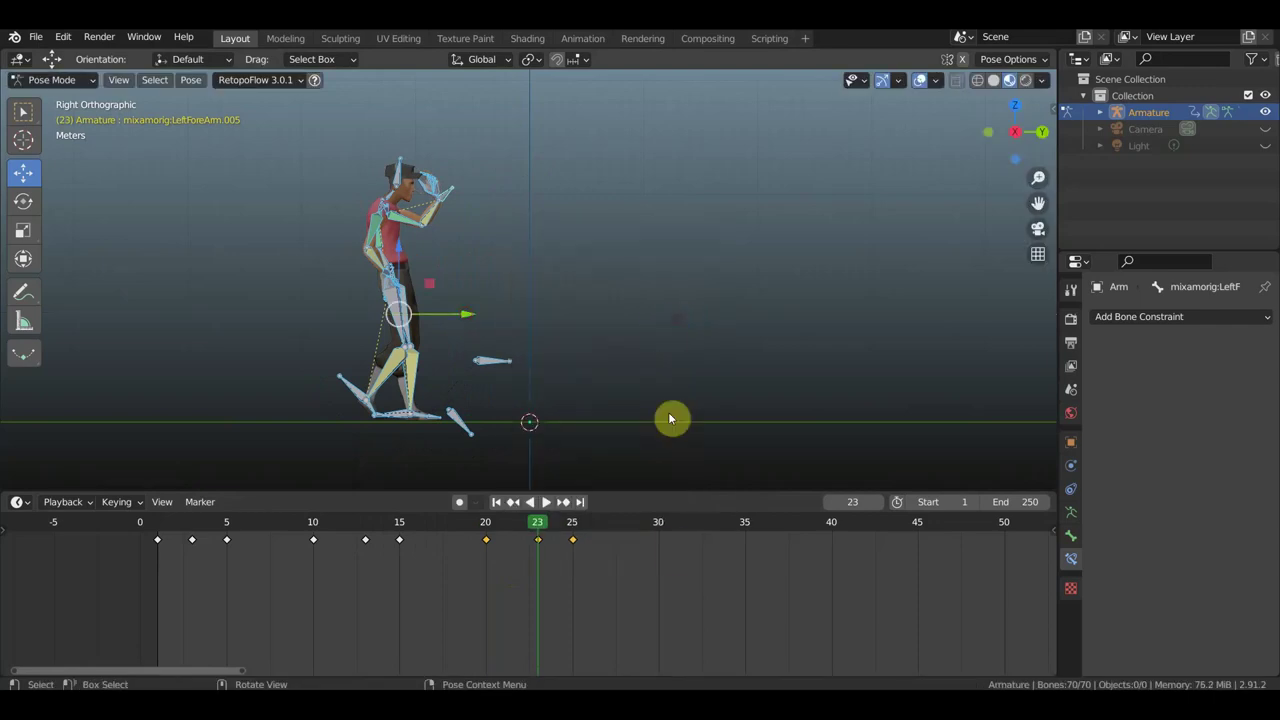
left_click(570, 524)
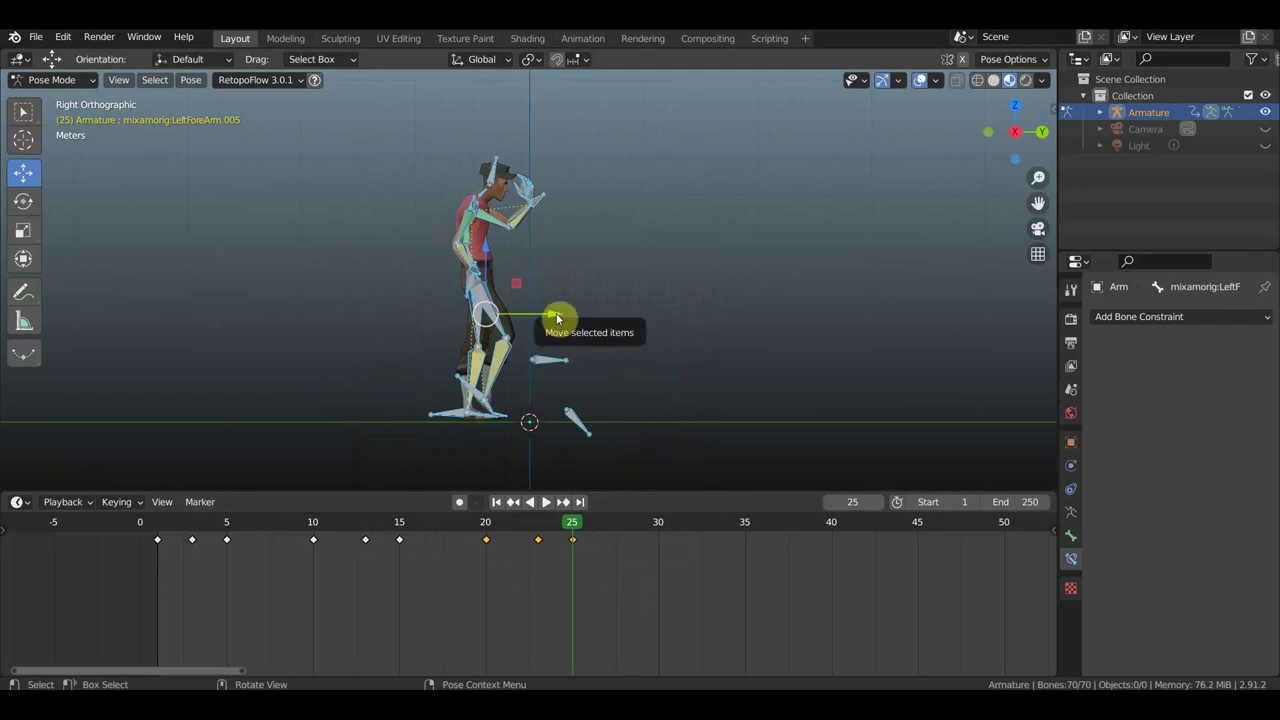
Step: Review frames 21–23, then push the character further forward at frame 23 and key location and rotation
mouse_move(566, 523)
left_mouse_down()
mouse_move(314, 522)
mouse_move(536, 518)
left_mouse_up()
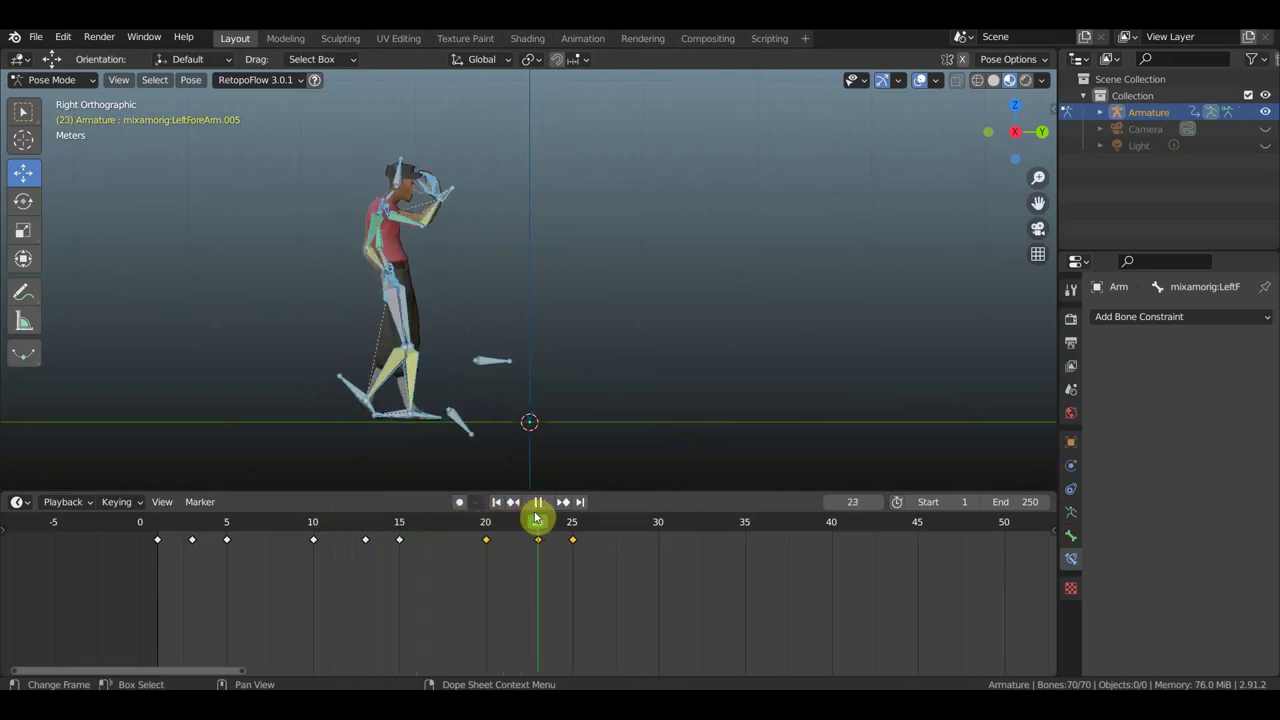
left_click_drag(536, 518, 492, 517)
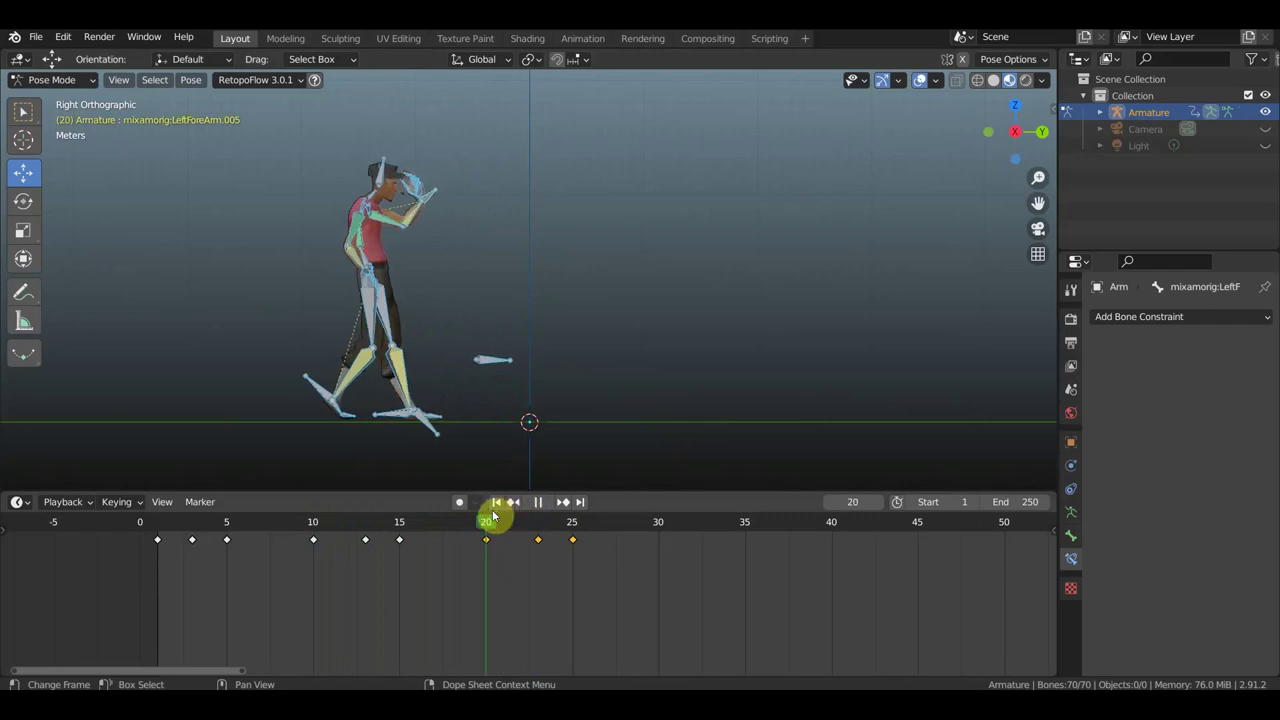
mouse_move(493, 516)
left_mouse_down()
mouse_move(571, 520)
mouse_move(540, 520)
left_mouse_up()
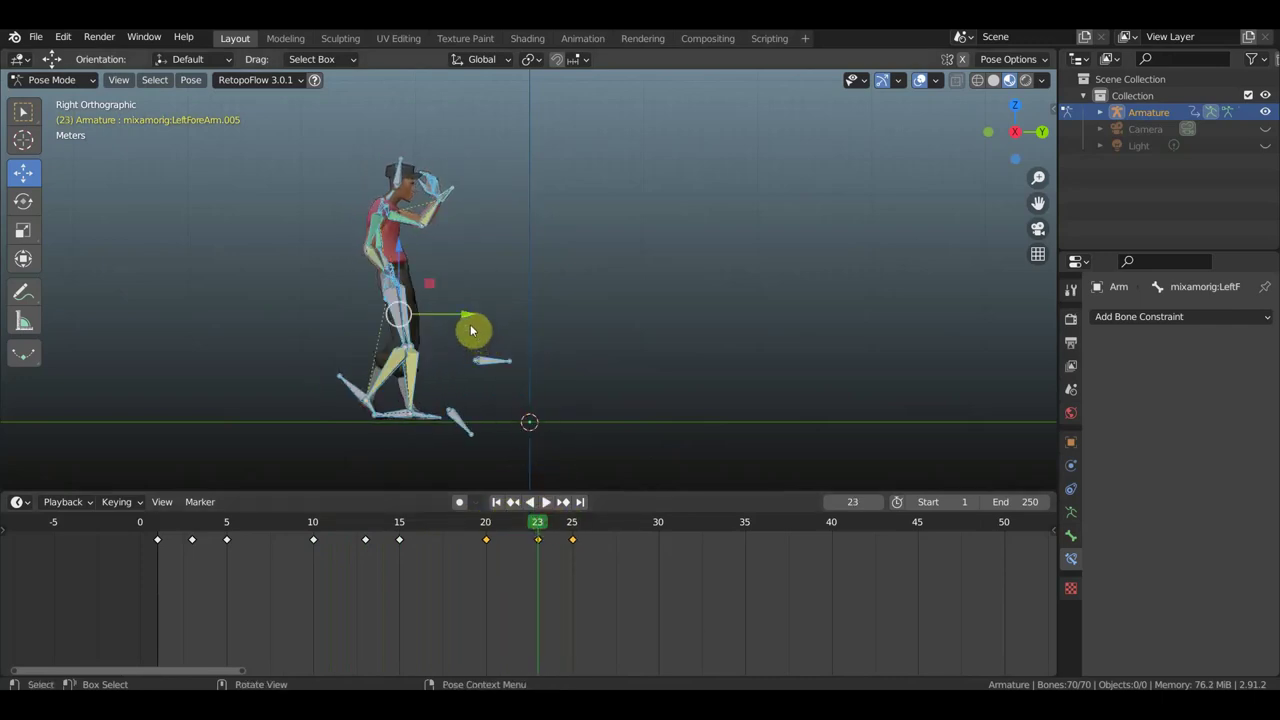
left_click_drag(468, 315, 391, 310)
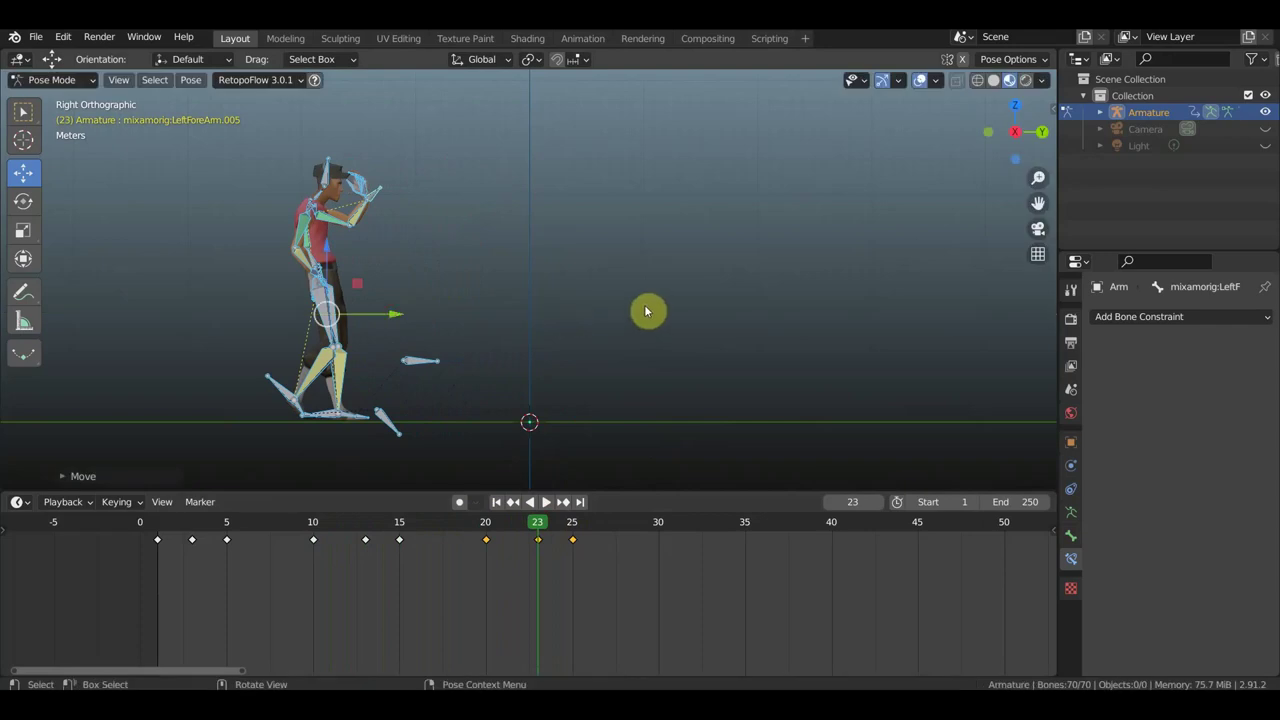
key("i")
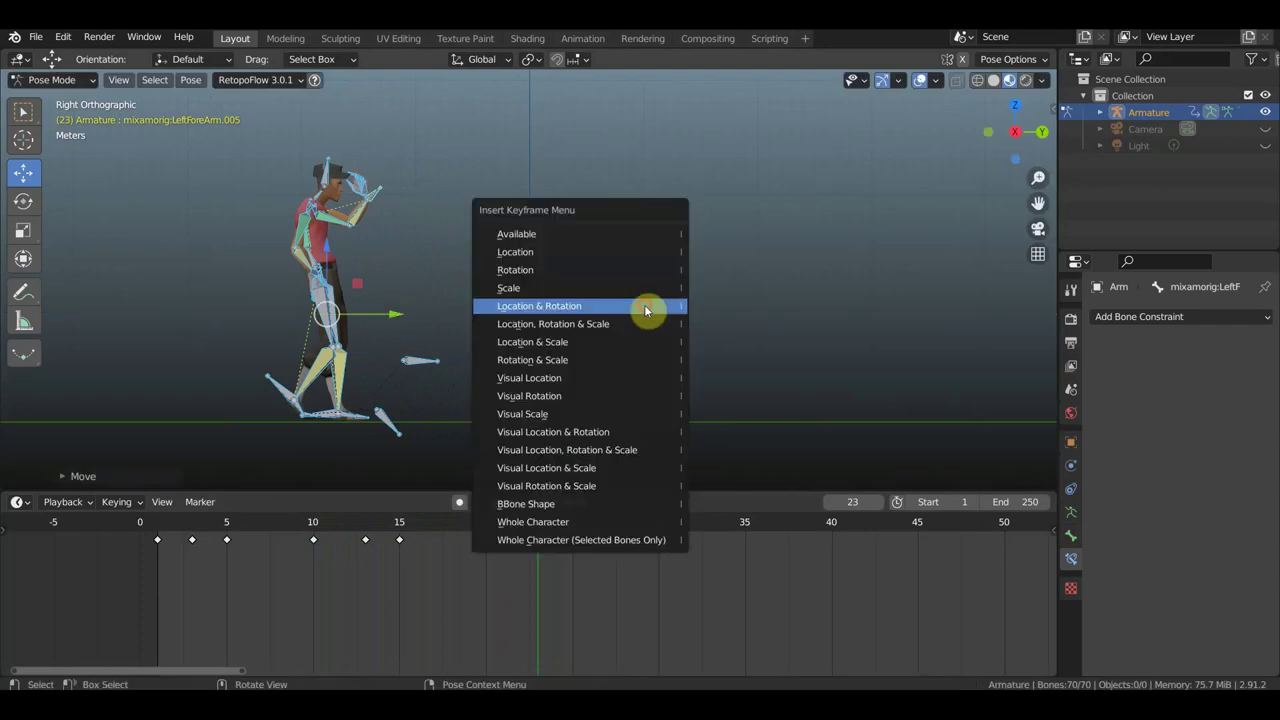
left_click(645, 311)
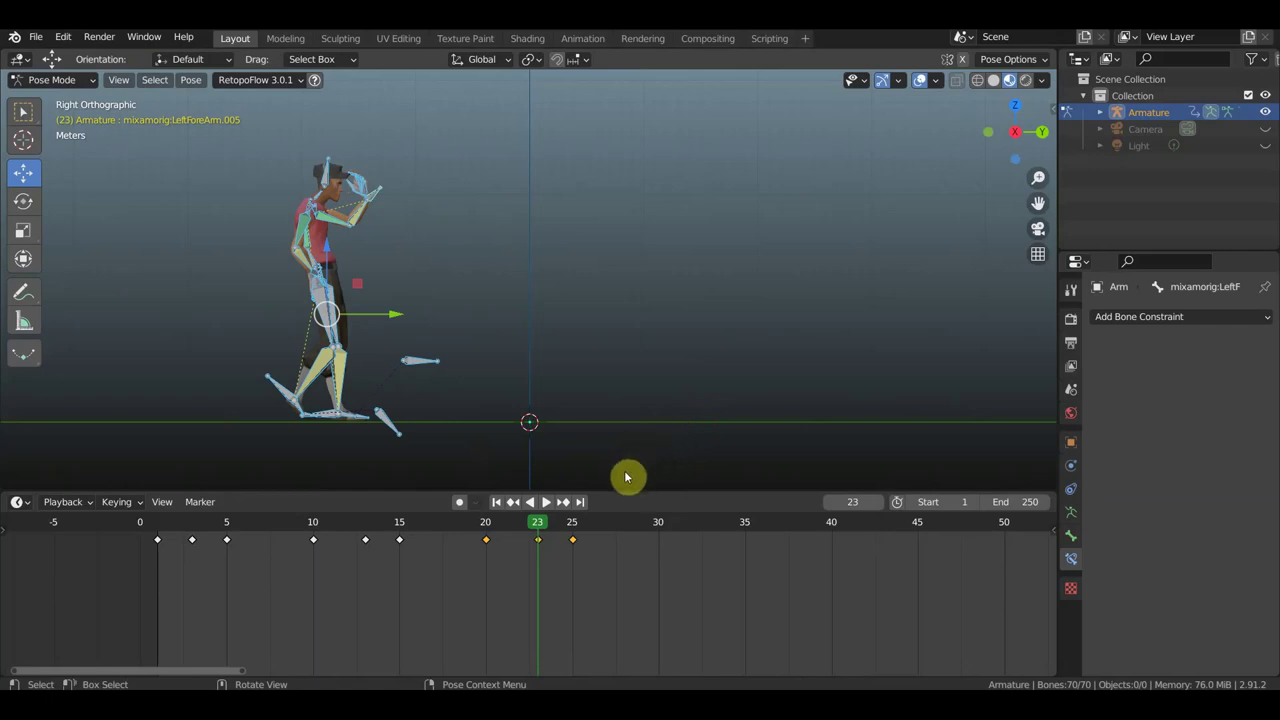
Step: Push the character forward at frame 25 and key its location and rotation
left_click(571, 522)
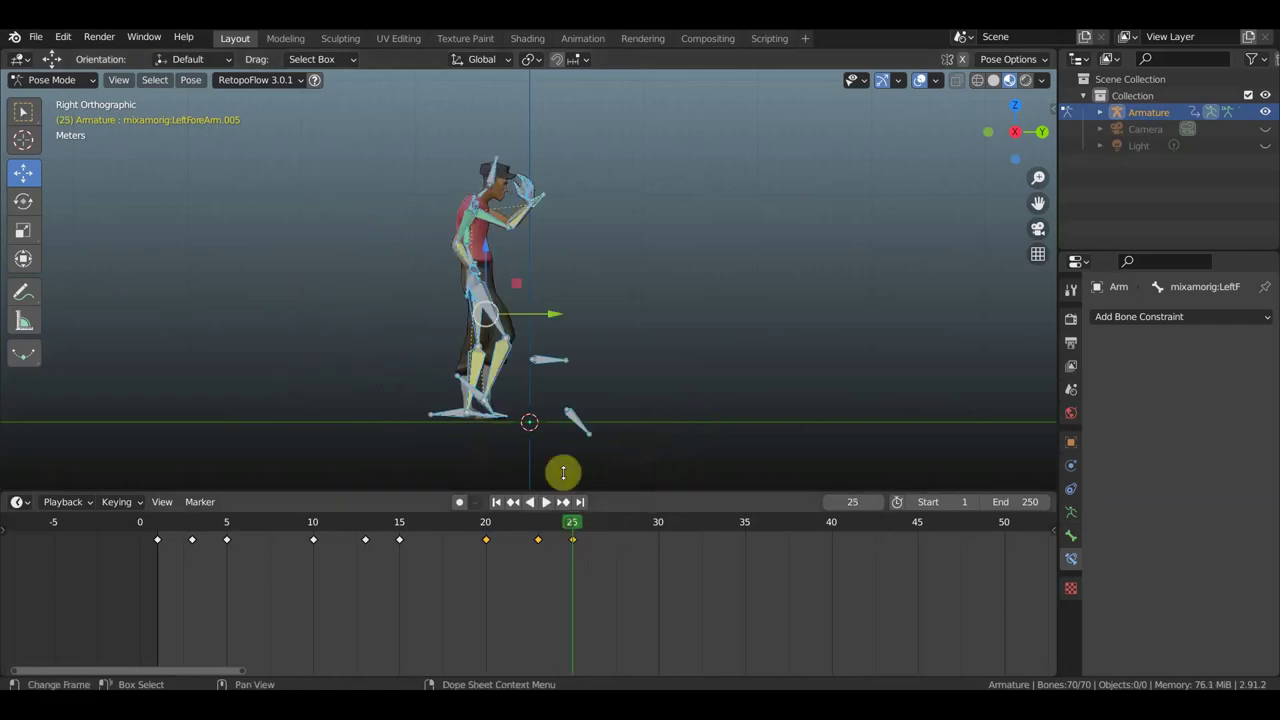
left_click_drag(560, 316, 373, 320)
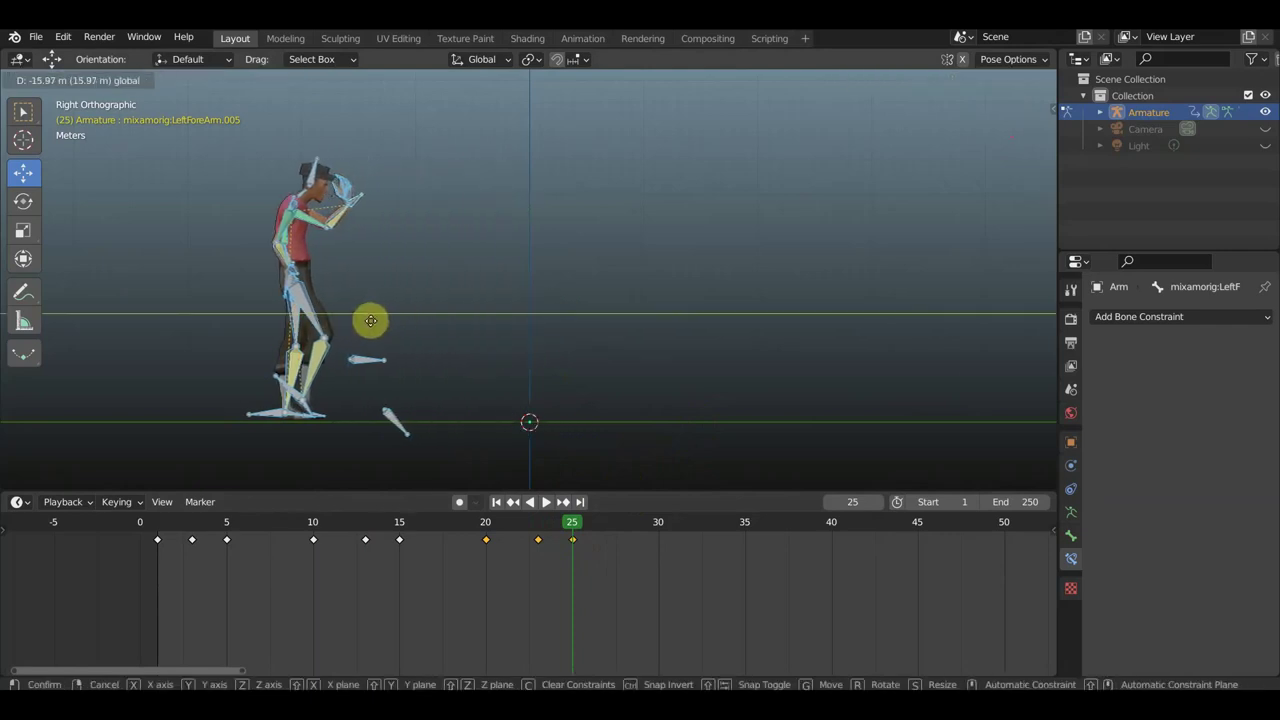
left_click_drag(373, 320, 372, 320)
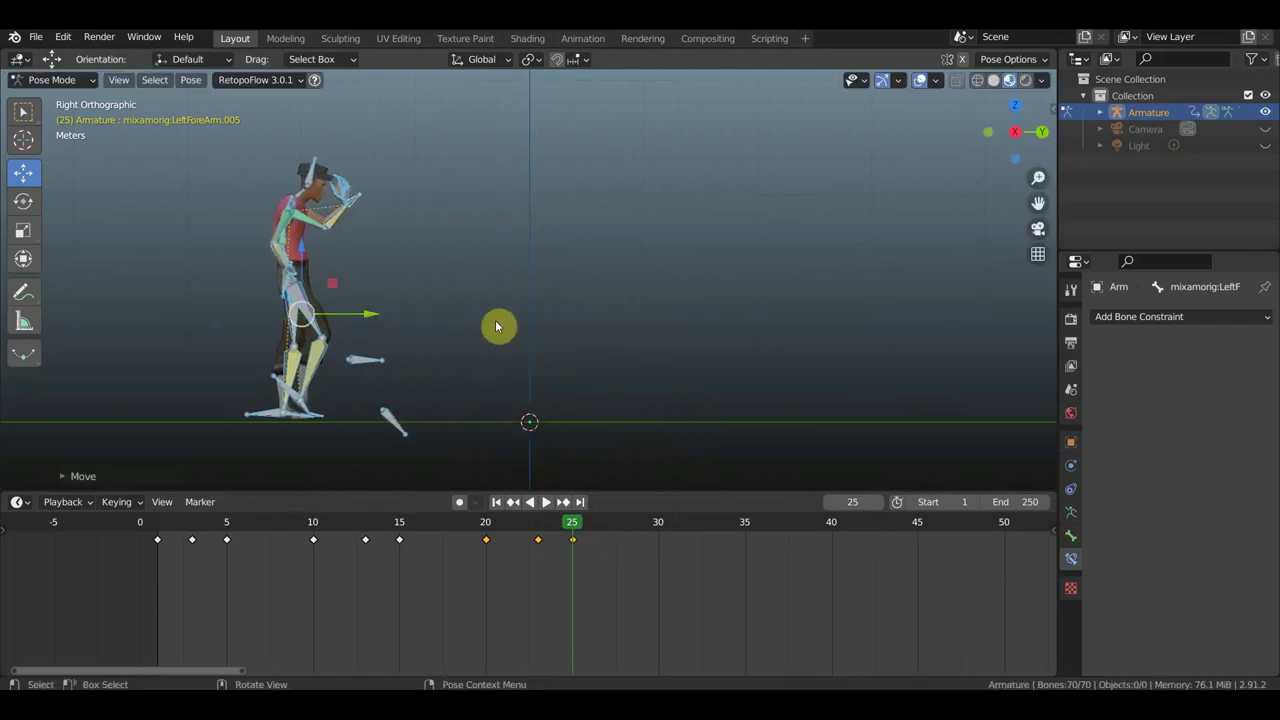
key("i")
left_click(495, 323)
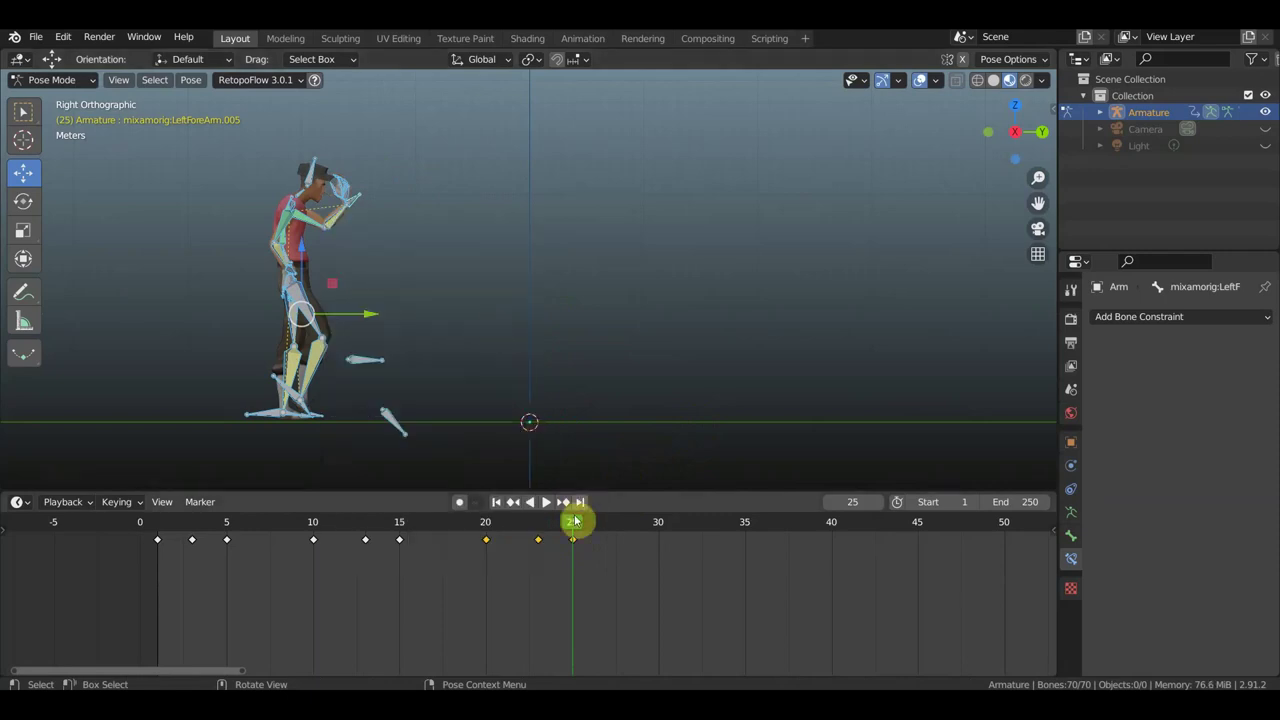
mouse_move(575, 520)
left_mouse_down()
mouse_move(230, 537)
mouse_move(540, 537)
mouse_move(394, 537)
mouse_move(520, 543)
mouse_move(487, 542)
left_mouse_up()
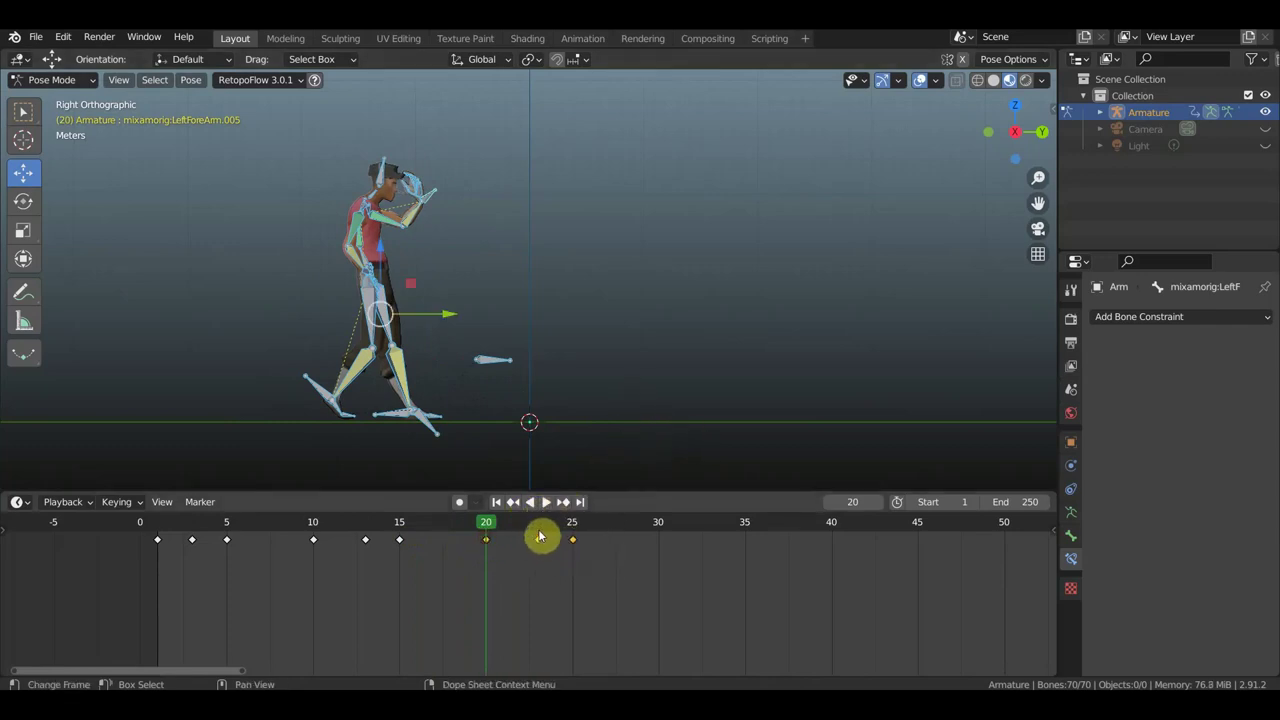
Step: Adjust the character's position at frame 23, key location and rotation, and preview the motion around it
left_click(538, 538)
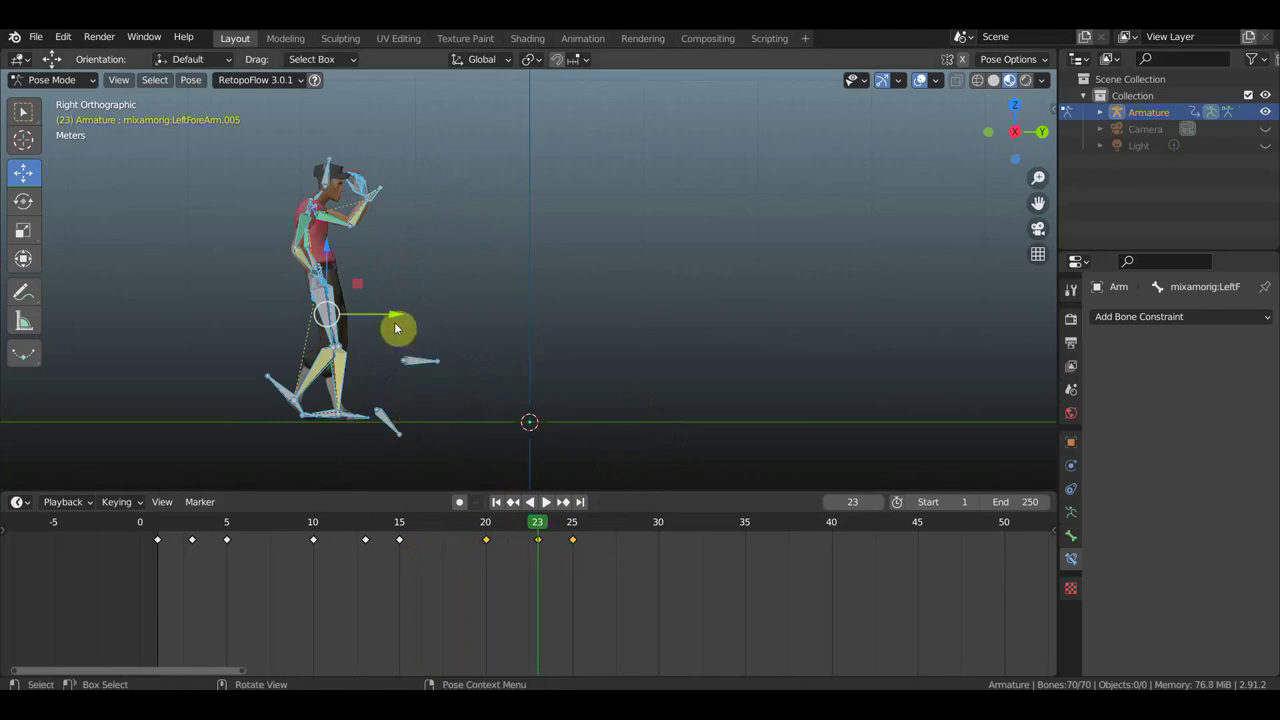
left_click_drag(395, 322, 462, 314)
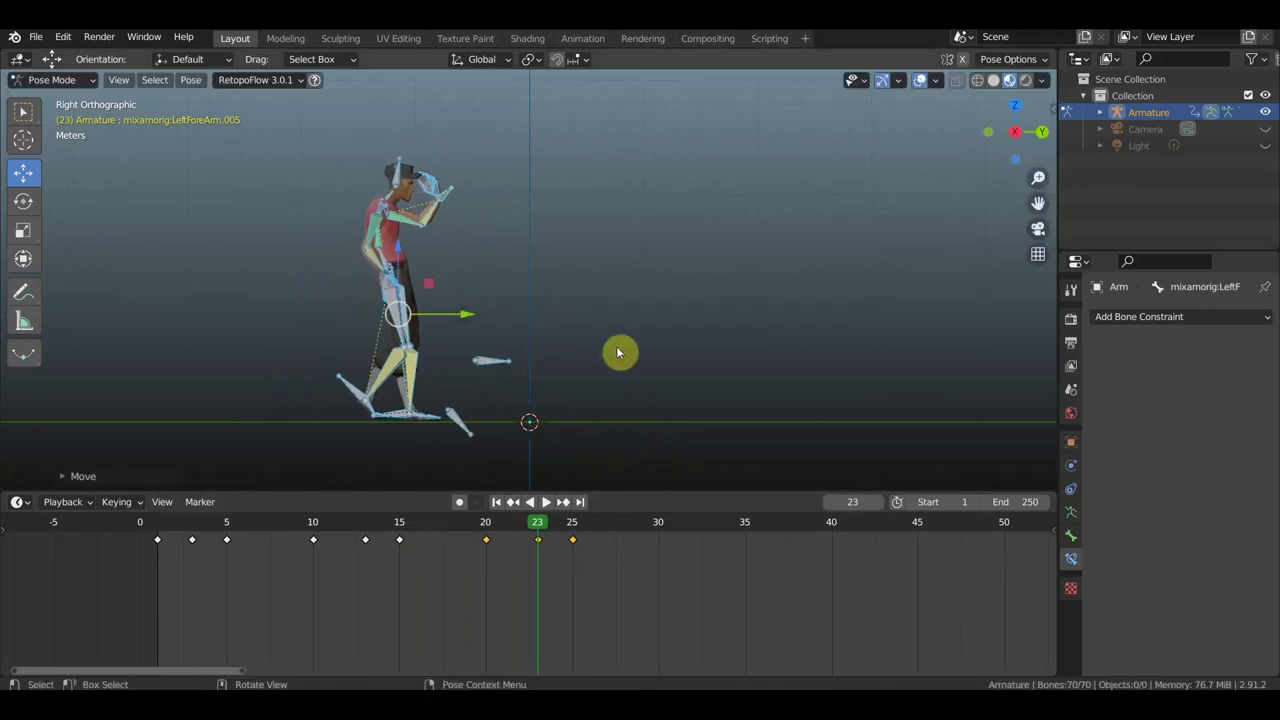
key("i")
left_click(617, 350)
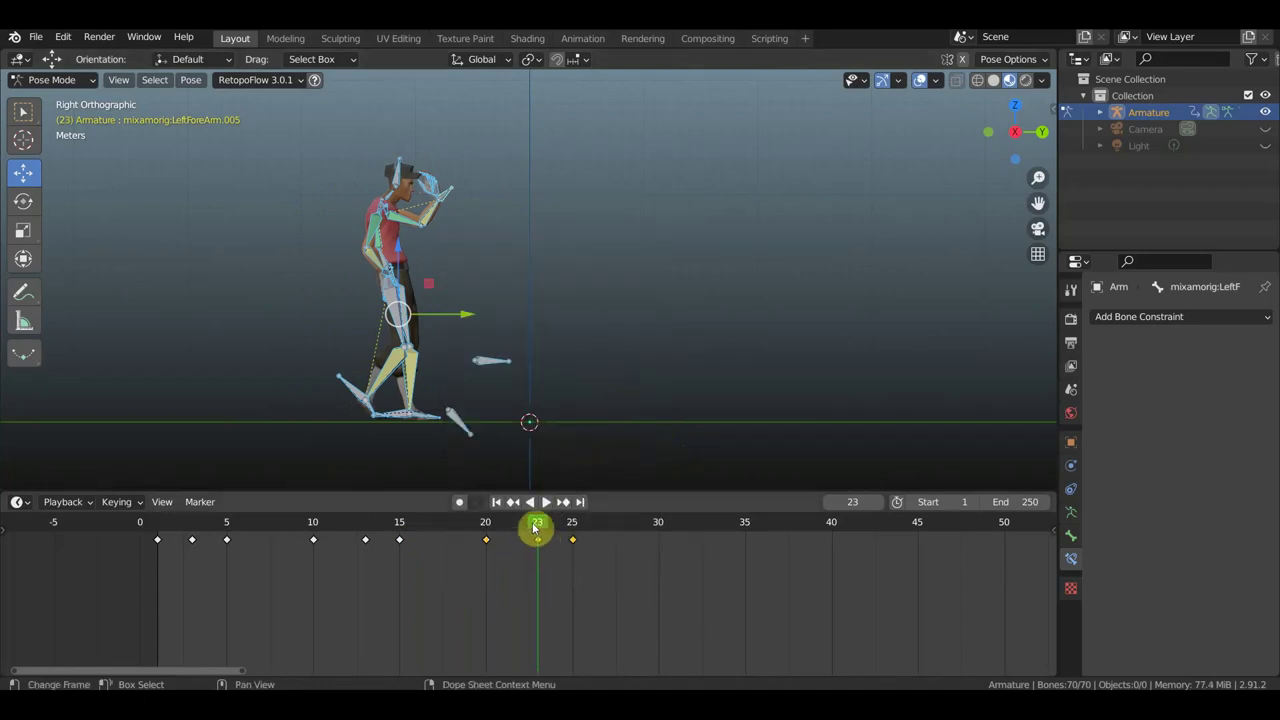
mouse_move(537, 528)
left_mouse_down()
mouse_move(449, 523)
mouse_move(551, 526)
mouse_move(438, 511)
left_mouse_up()
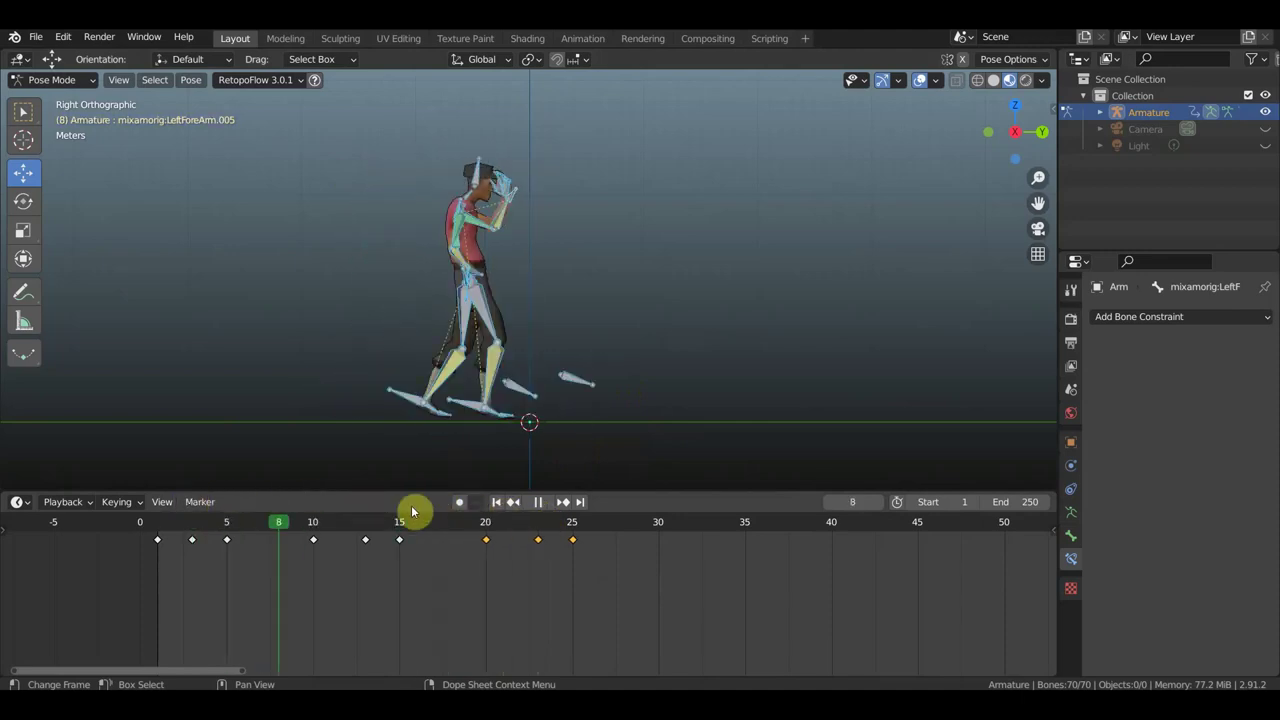
mouse_move(578, 521)
left_mouse_down()
mouse_move(536, 518)
mouse_move(571, 520)
left_mouse_up()
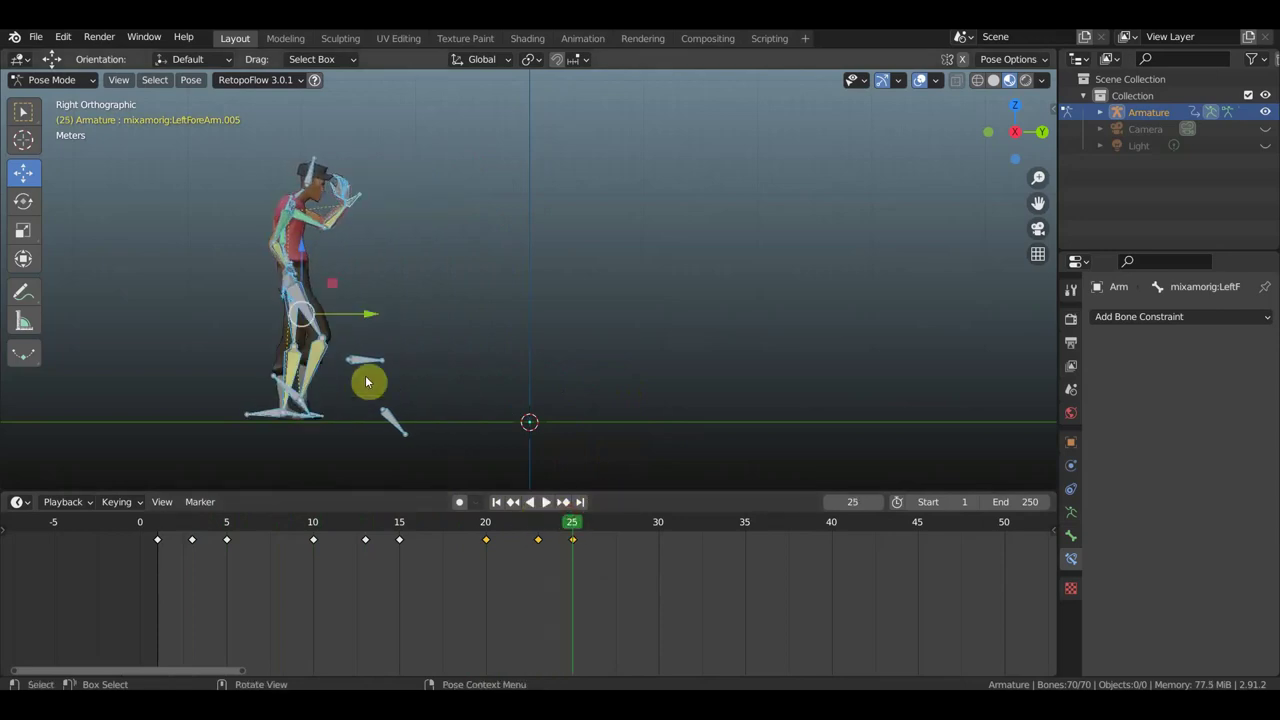
left_click(539, 532)
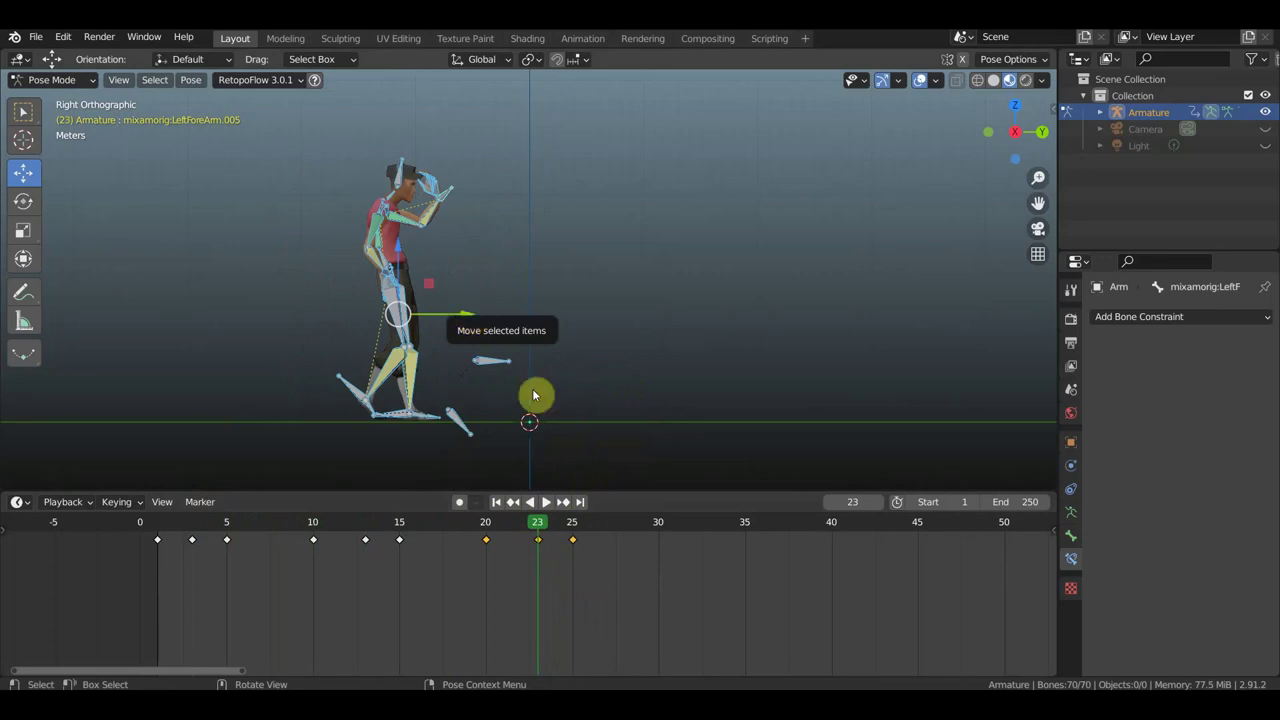
Step: Shift the posed bones forward at frame 25 and key their location and rotation
left_click(573, 527)
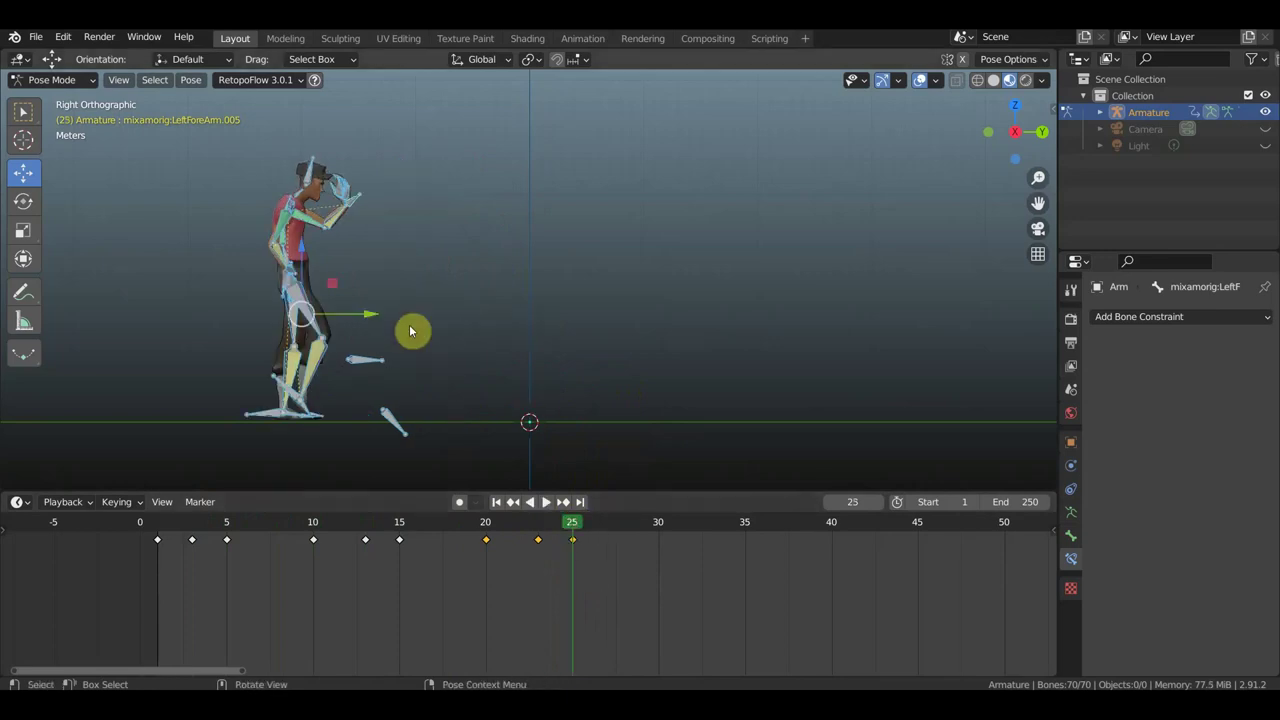
left_click_drag(400, 317, 466, 337)
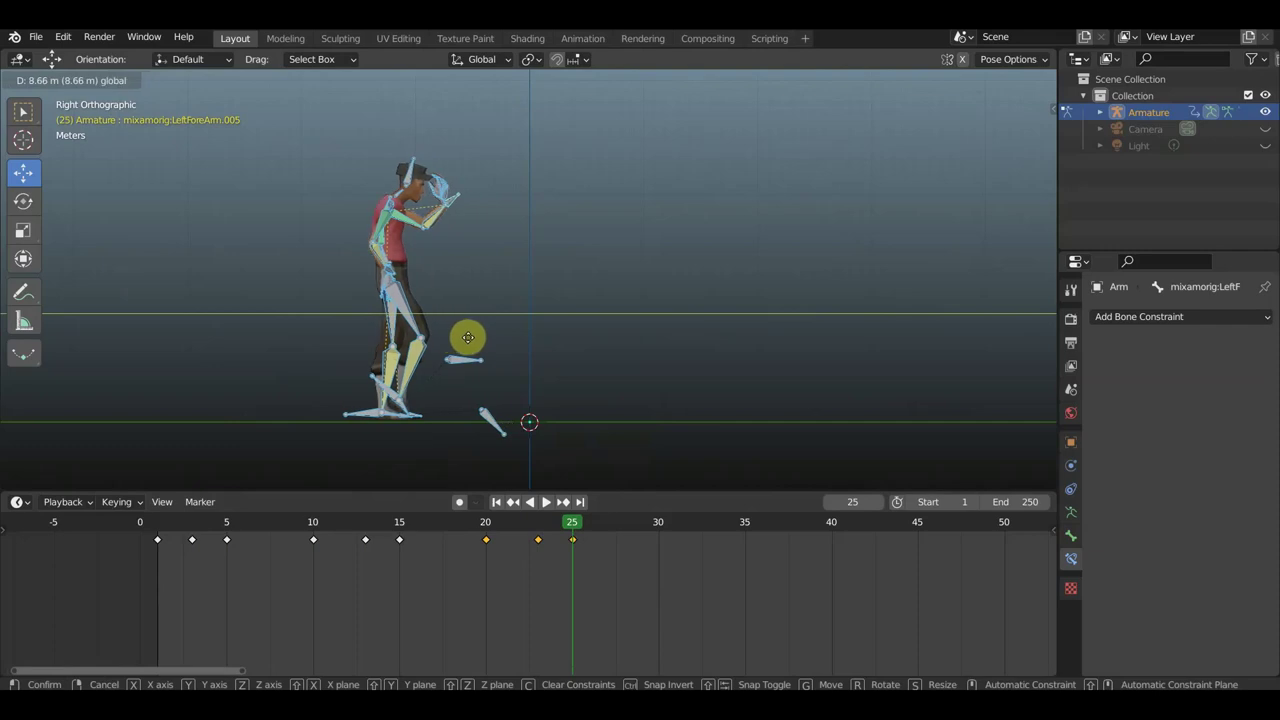
mouse_move(467, 338)
left_mouse_down()
mouse_move(487, 344)
mouse_move(474, 344)
left_mouse_up()
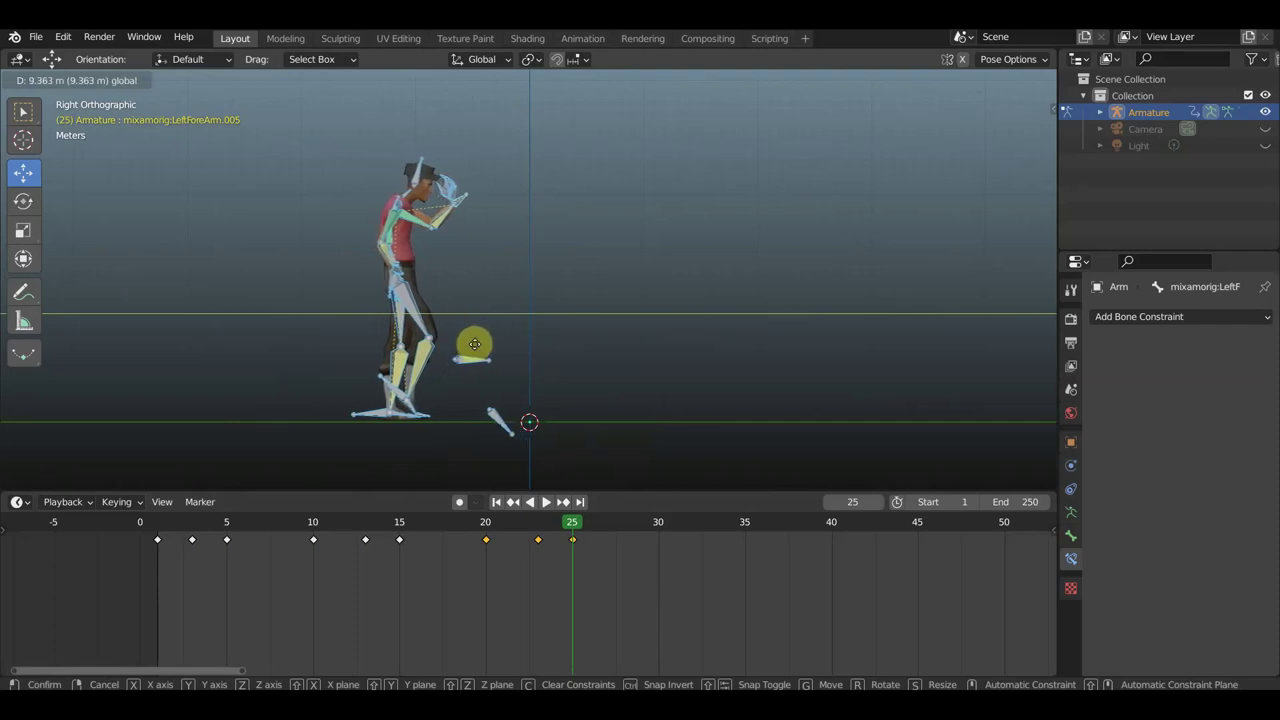
left_click_drag(478, 344, 498, 350)
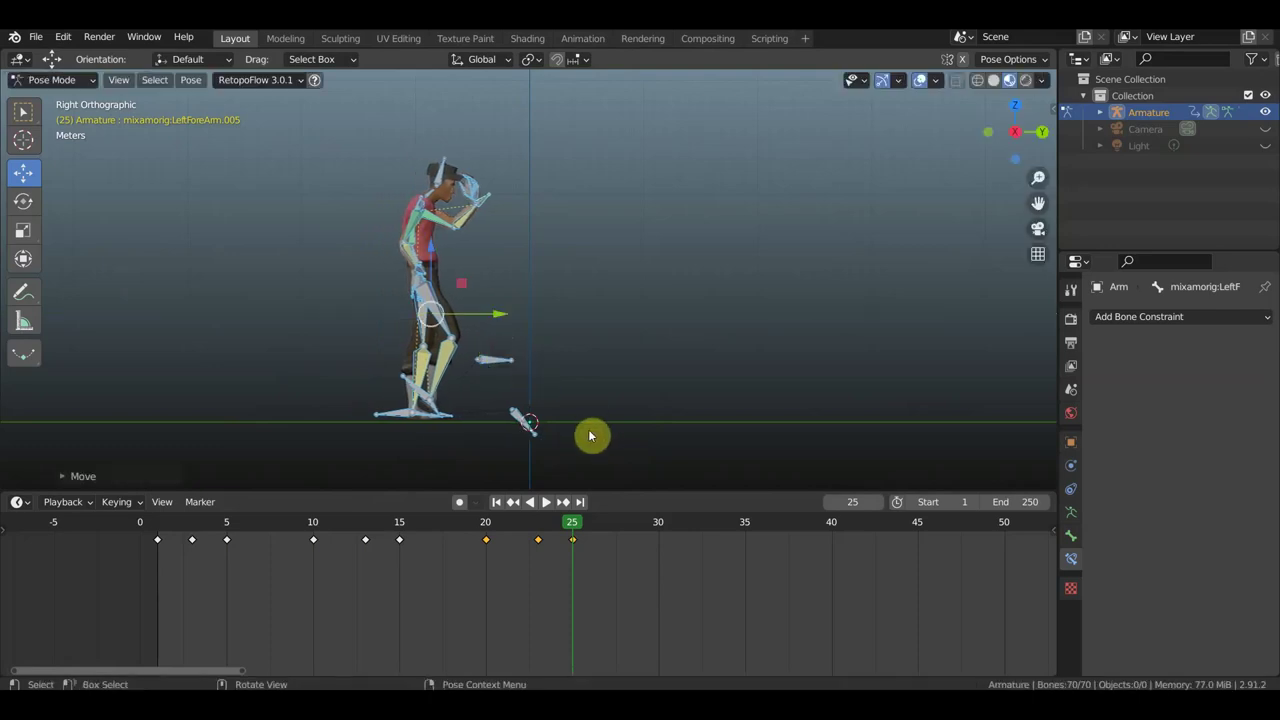
key("i")
left_click(580, 440)
left_click(543, 524)
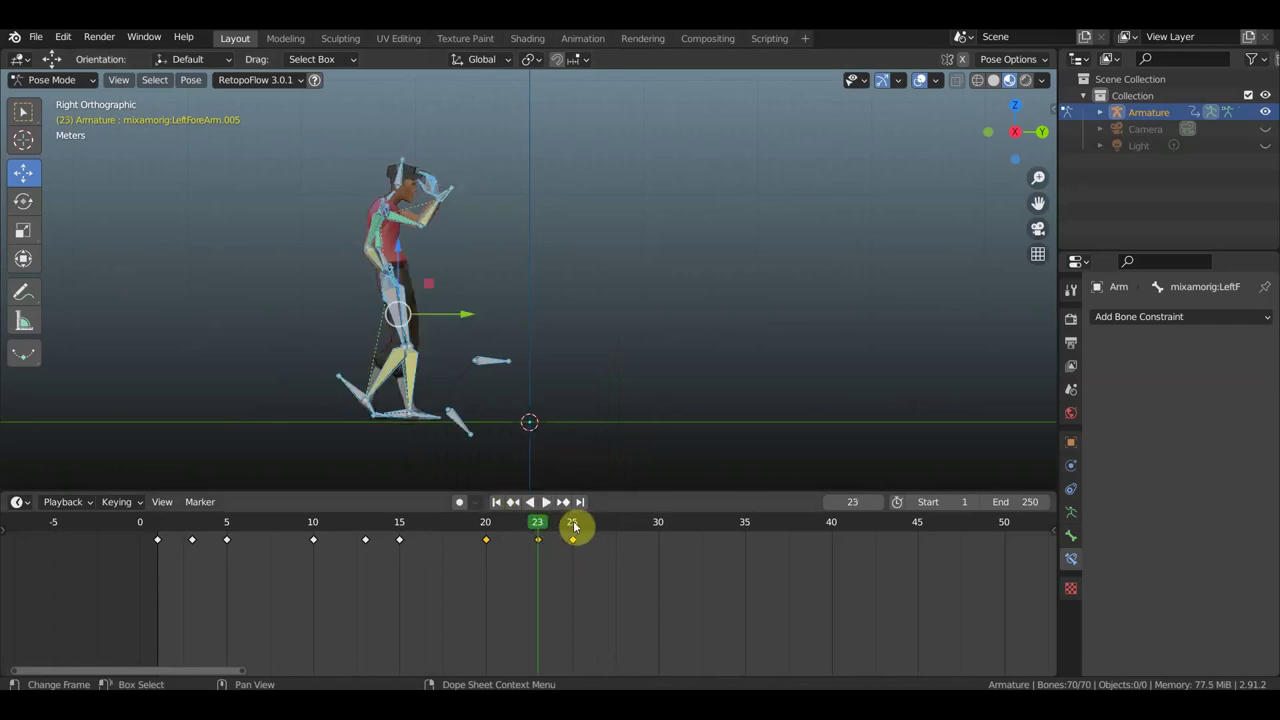
Step: Review frames 22–25, then shift the keys at 20, 23 and 25 later to 27, 30 and 32
mouse_move(574, 526)
left_mouse_down()
mouse_move(391, 523)
mouse_move(531, 535)
mouse_move(519, 553)
mouse_move(401, 545)
mouse_move(502, 557)
mouse_move(406, 554)
mouse_move(533, 559)
left_mouse_up()
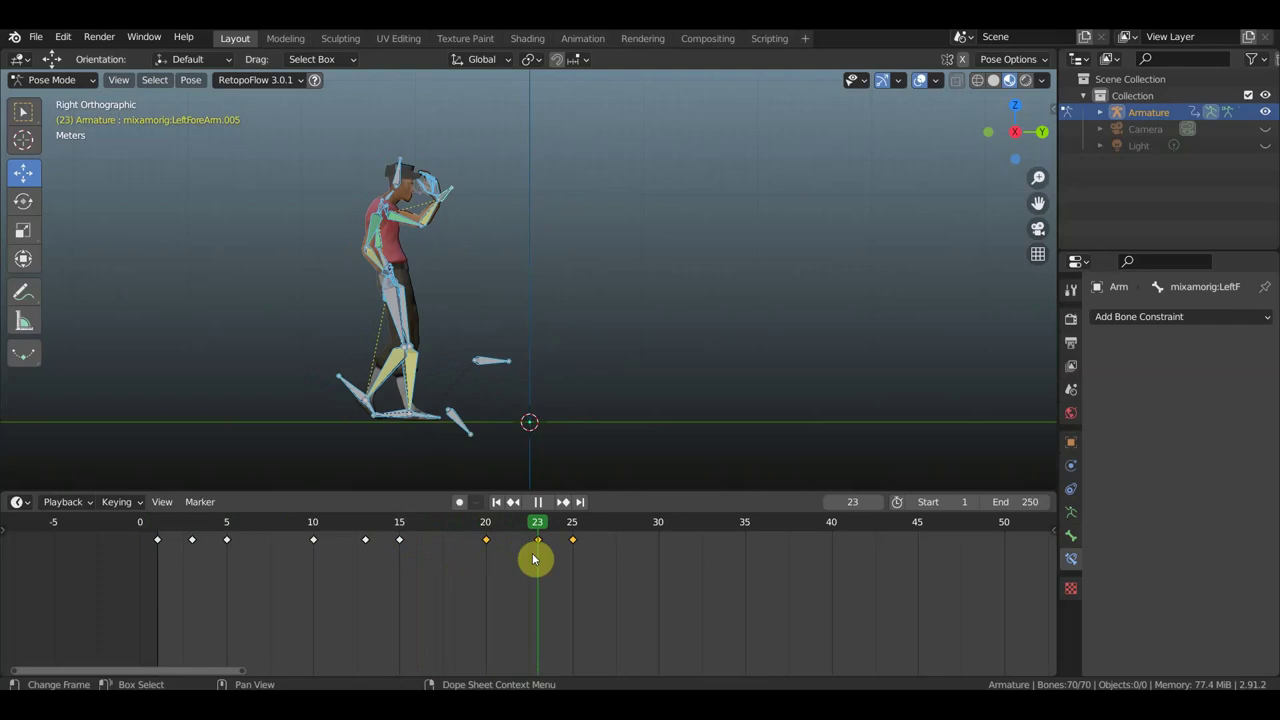
left_click_drag(533, 559, 575, 562)
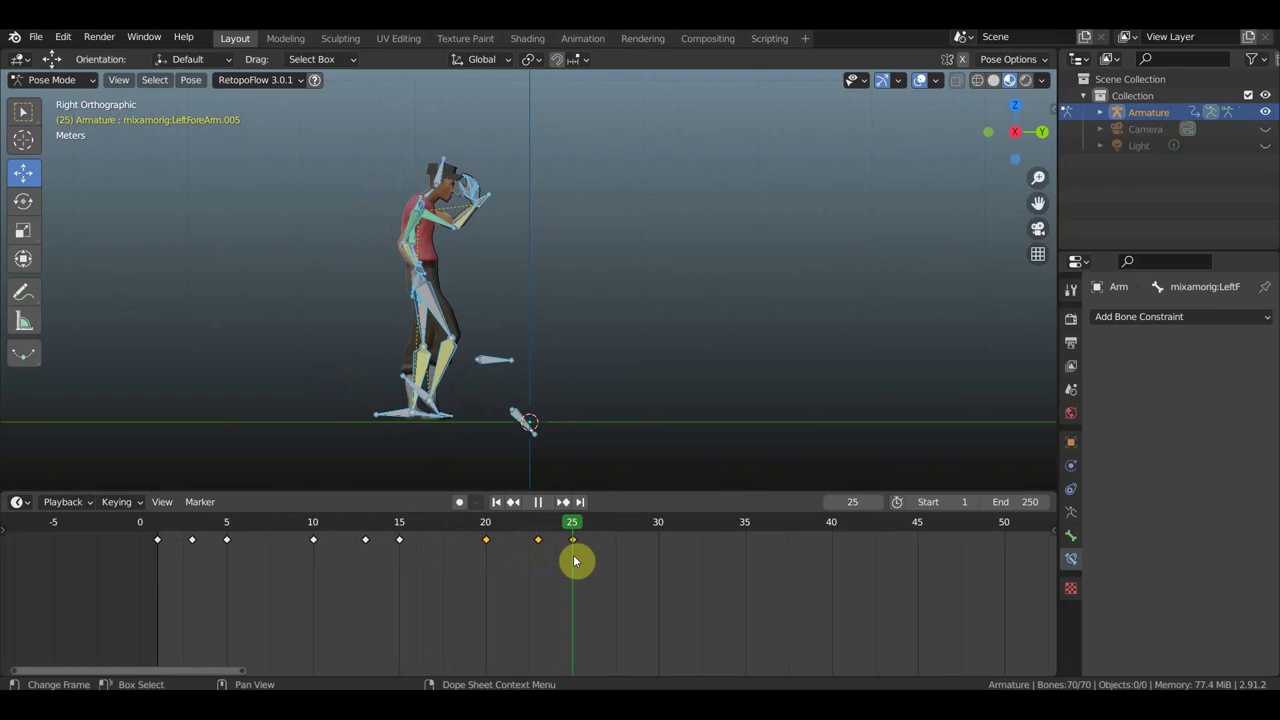
left_click_drag(573, 560, 494, 557)
left_click_drag(628, 557, 479, 538)
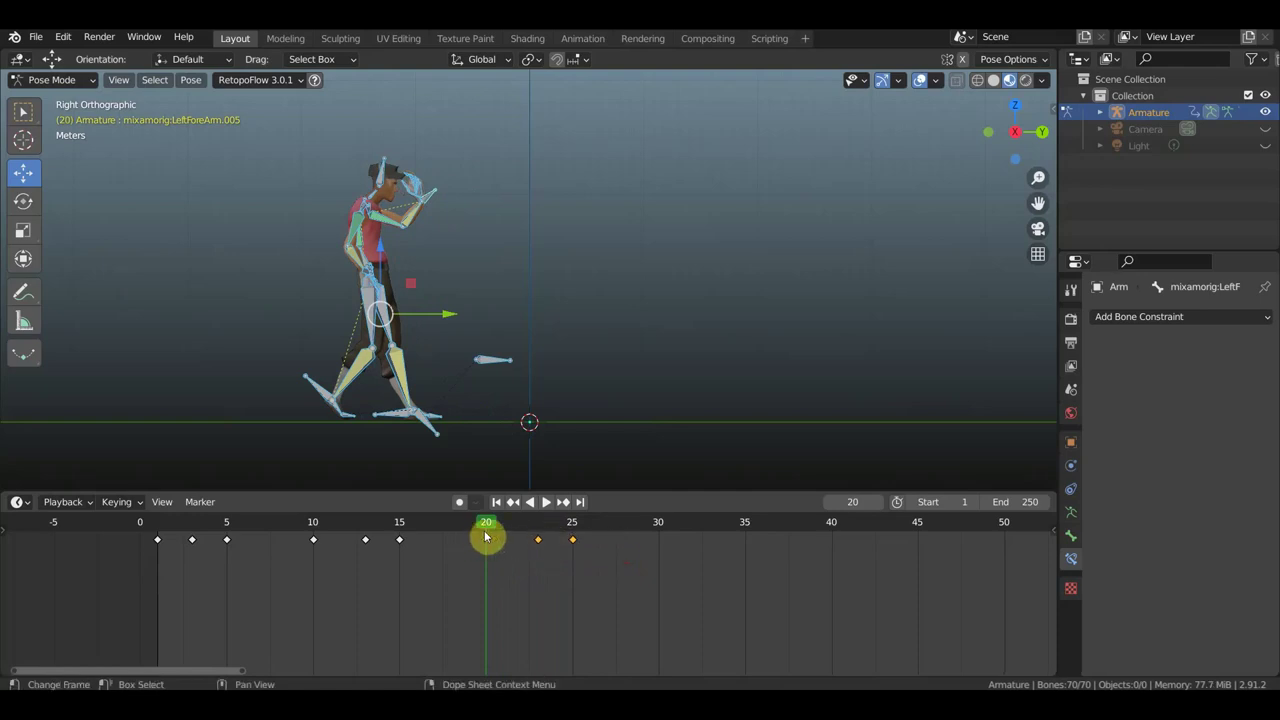
key("g")
left_click(621, 546)
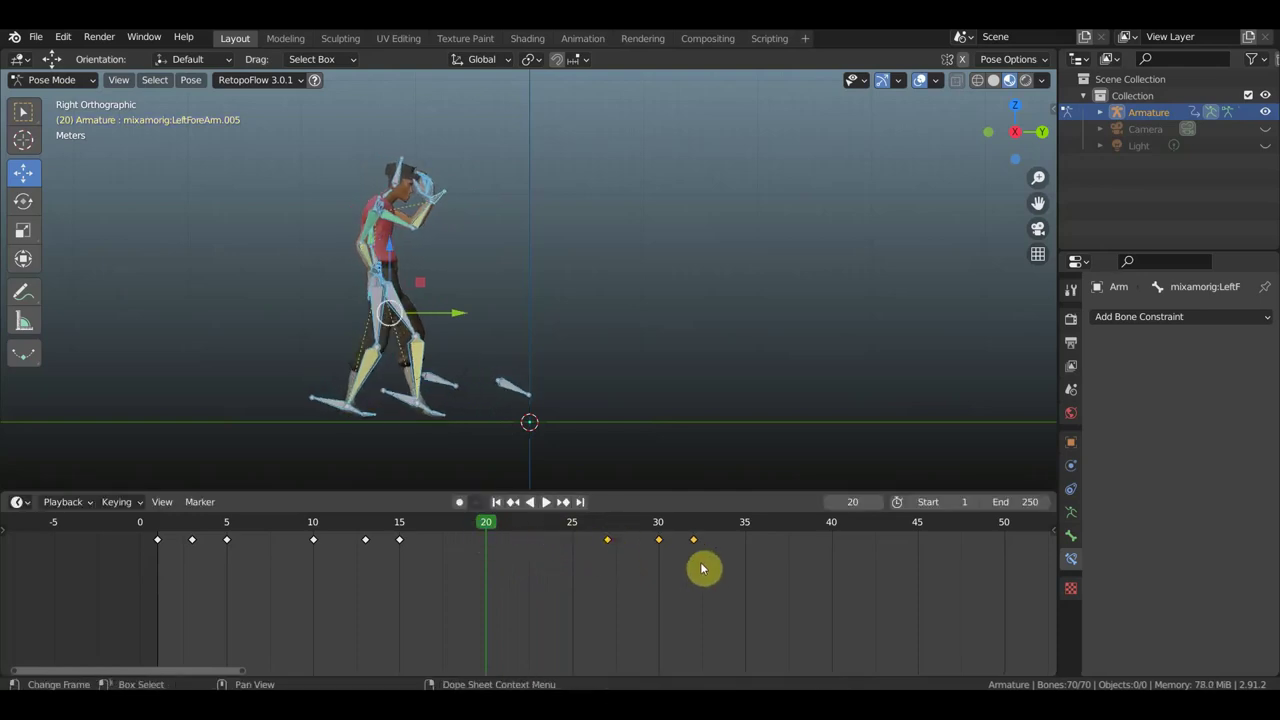
Step: Move the keys back individually: frame 32 to 20, frame 30 to 23, frame 27 to 25
left_click(692, 537)
key("g")
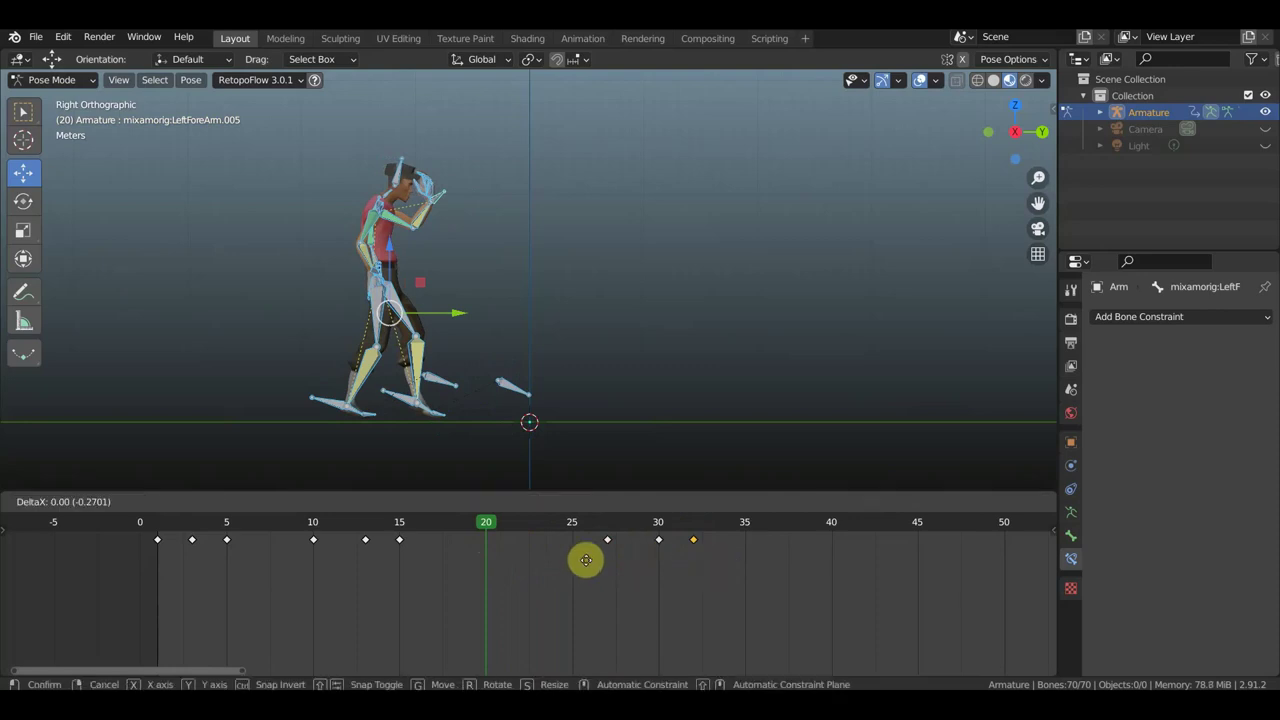
left_click(490, 557)
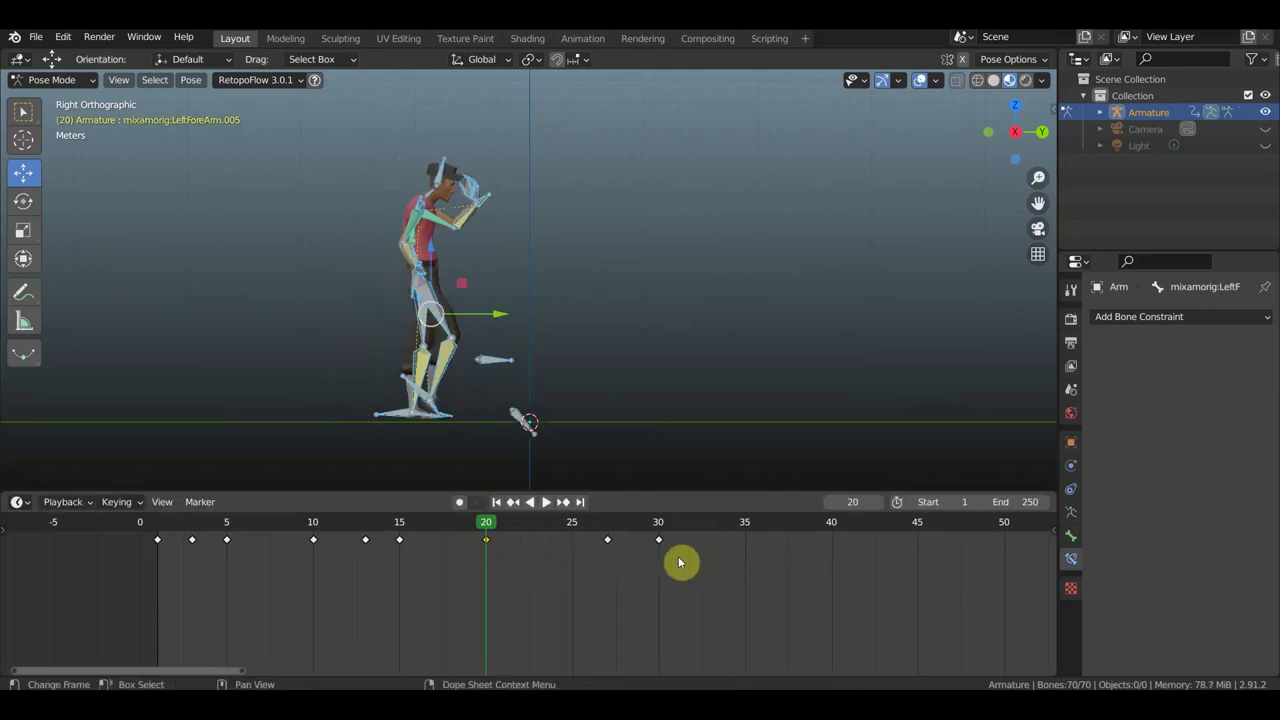
left_click(661, 528)
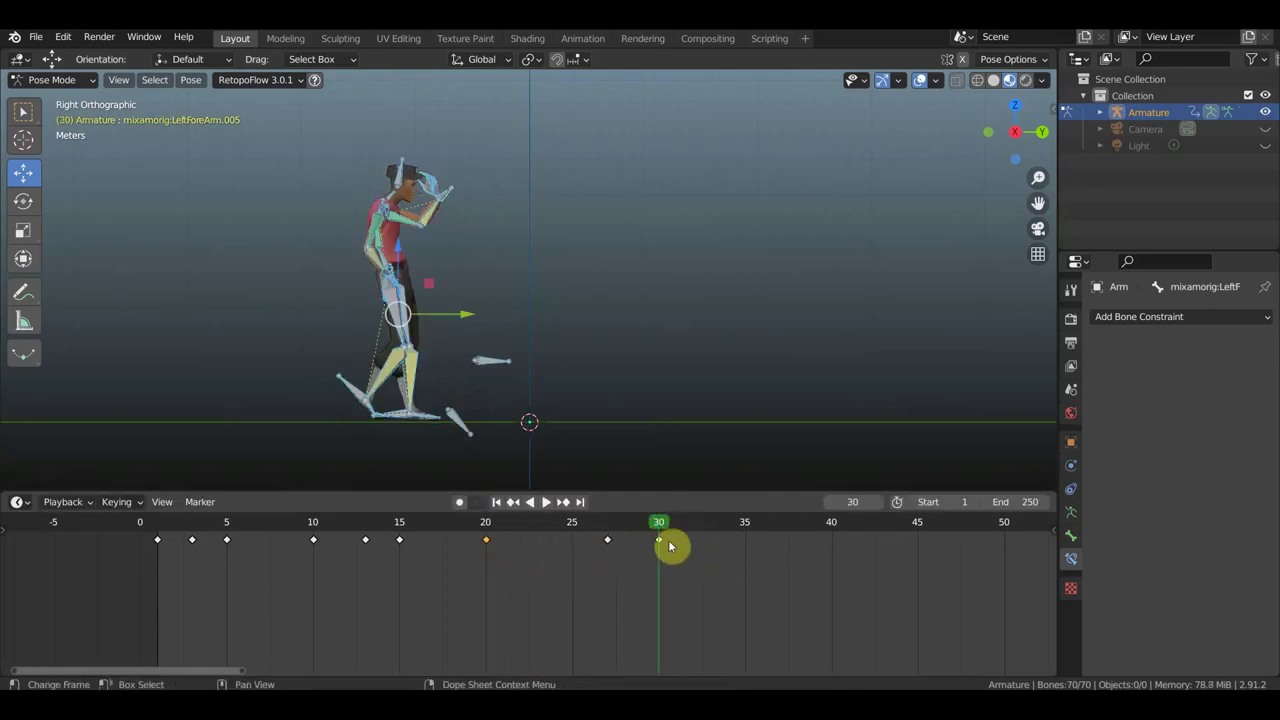
left_click(668, 541)
key("g")
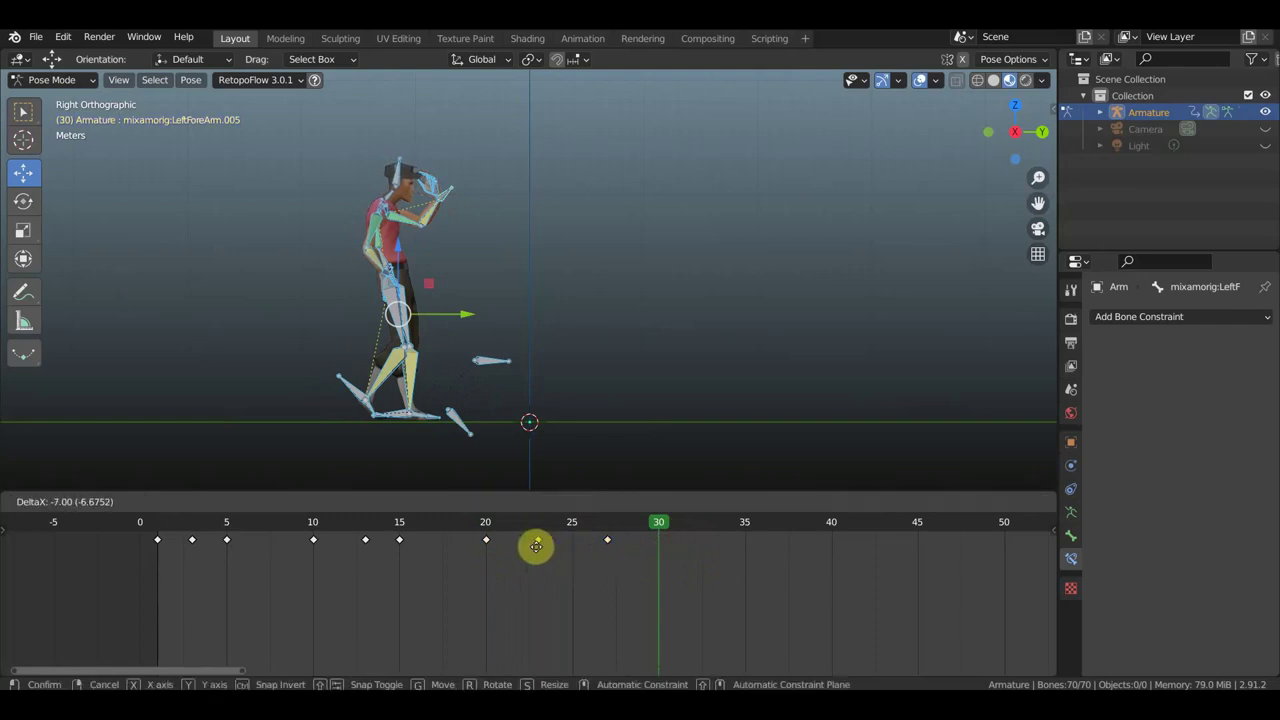
left_click(536, 545)
left_click(607, 540)
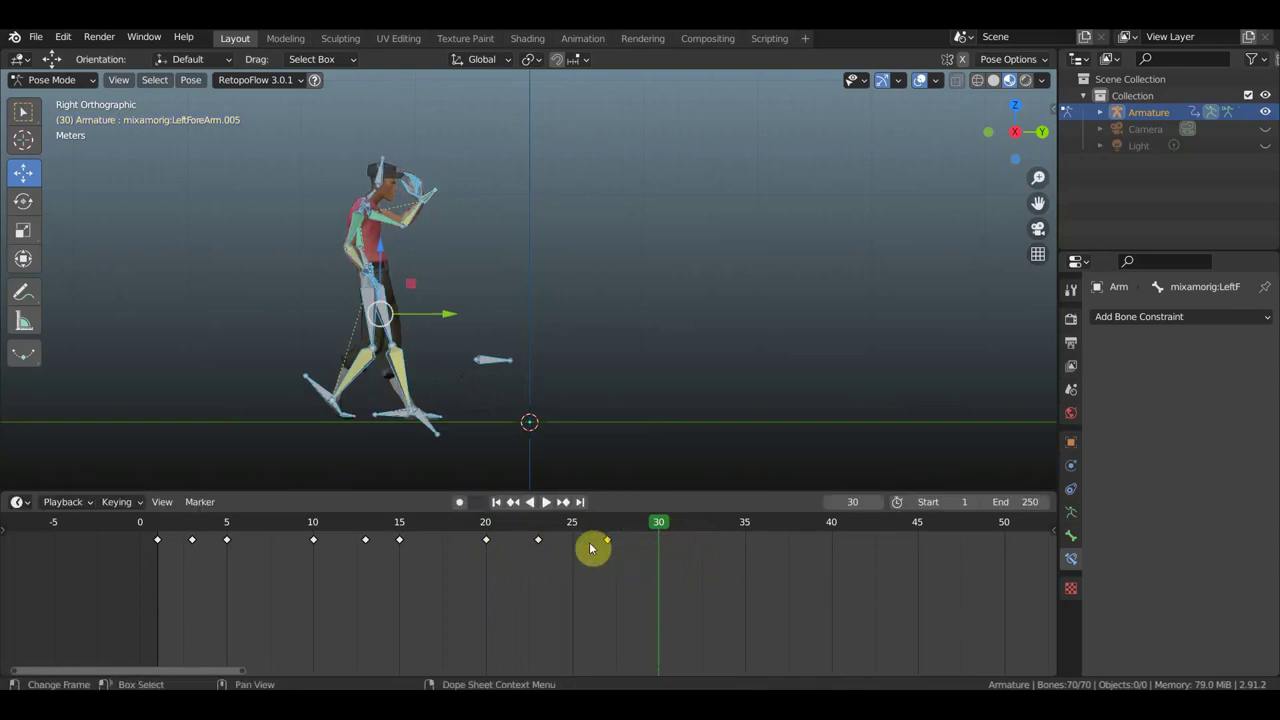
key("g")
left_click(567, 544)
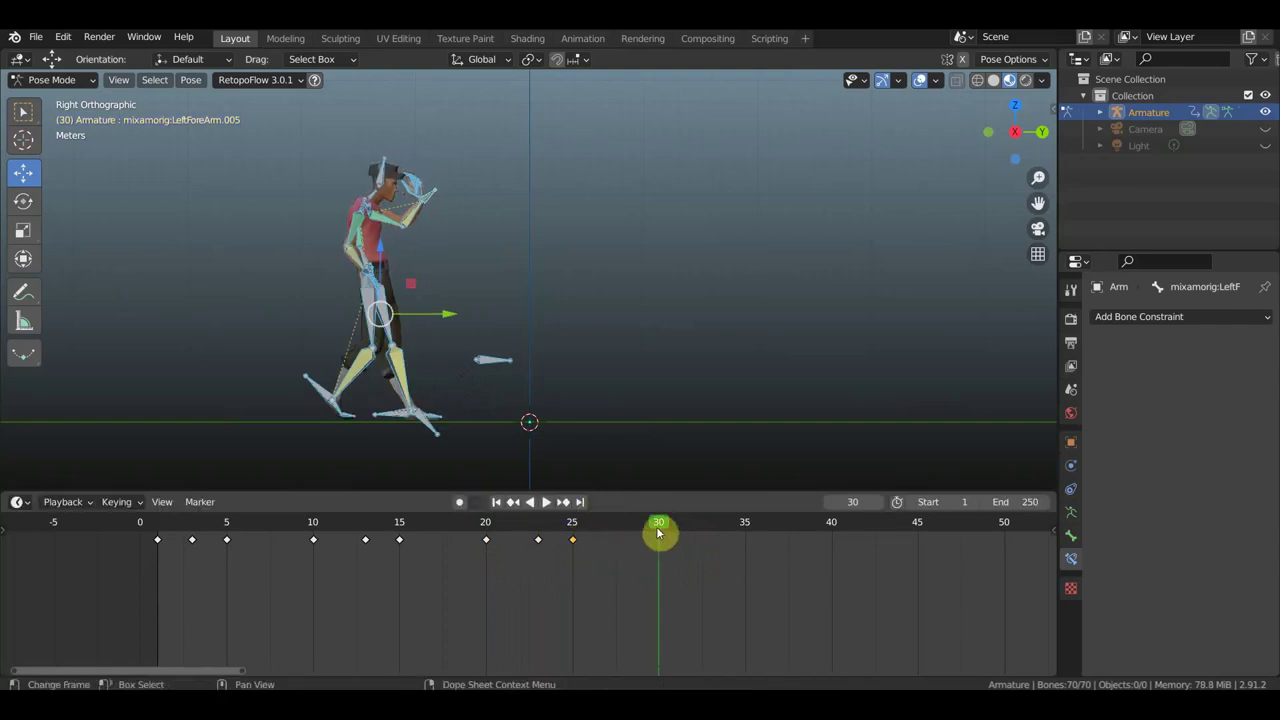
Step: Play back and scrub frames 14 to 25 to review the reordered poses
key("shift+ctrl+space")
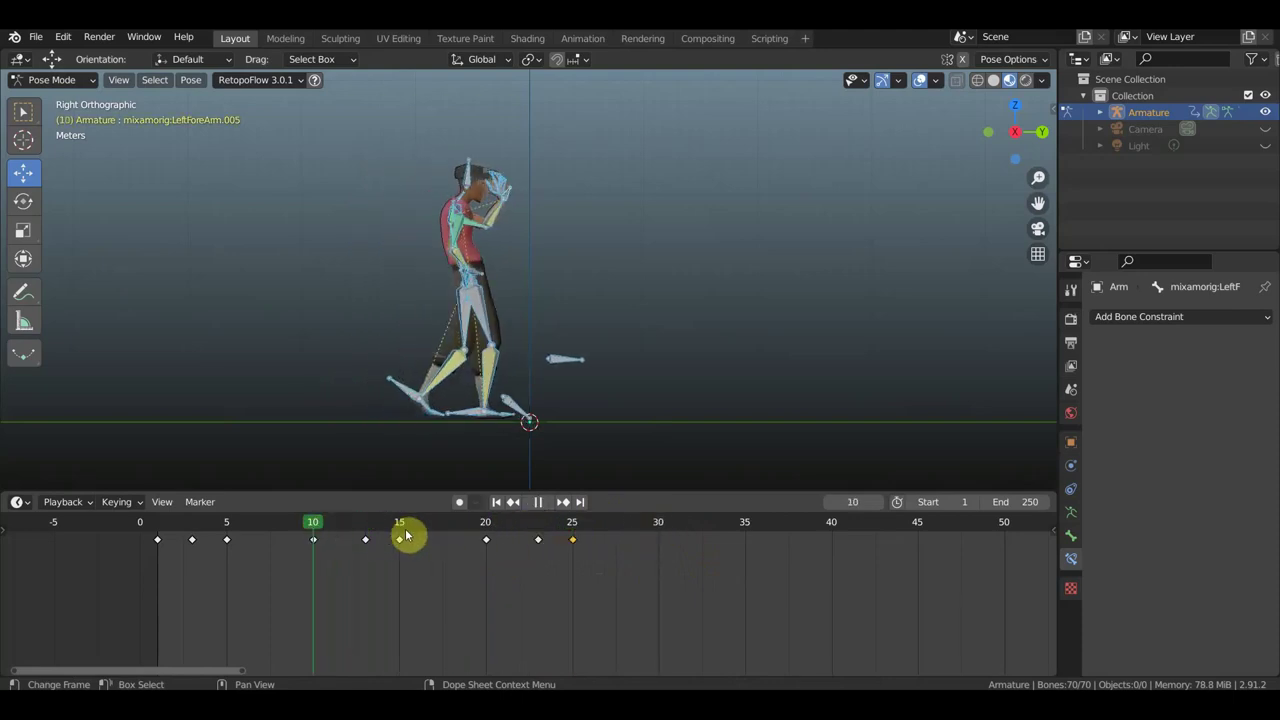
left_click_drag(481, 538, 572, 547)
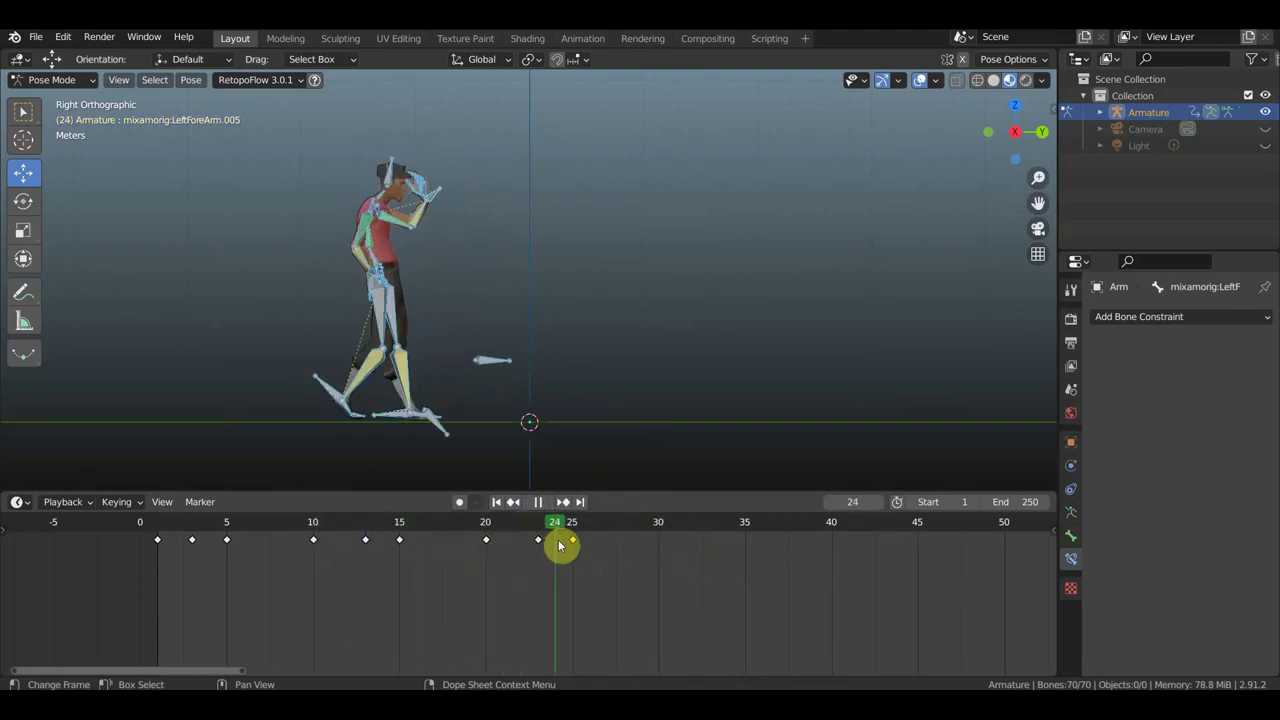
mouse_move(492, 545)
left_mouse_down()
mouse_move(586, 543)
mouse_move(271, 534)
mouse_move(580, 545)
mouse_move(508, 550)
mouse_move(553, 551)
mouse_move(480, 543)
mouse_move(456, 520)
left_mouse_up()
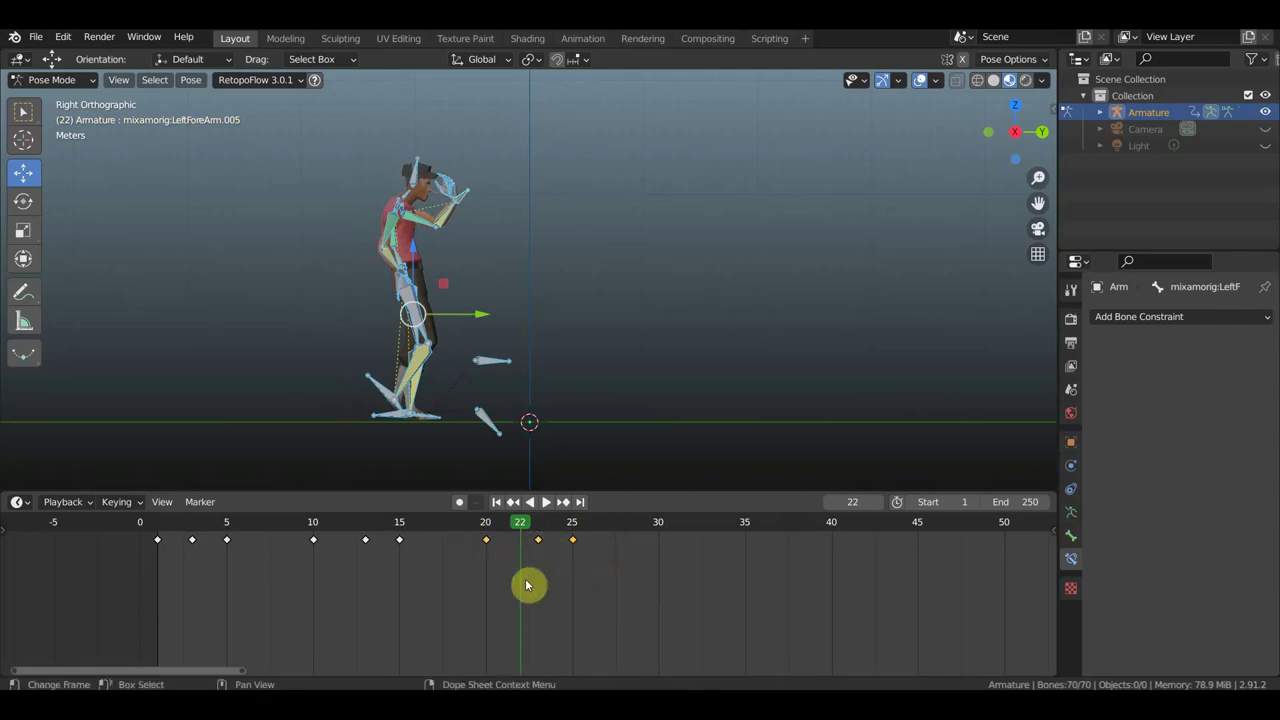
Step: Delete the keyframes at 20, 23 and 25, then pull the left foot back at frame 20
key("x")
left_click(527, 578)
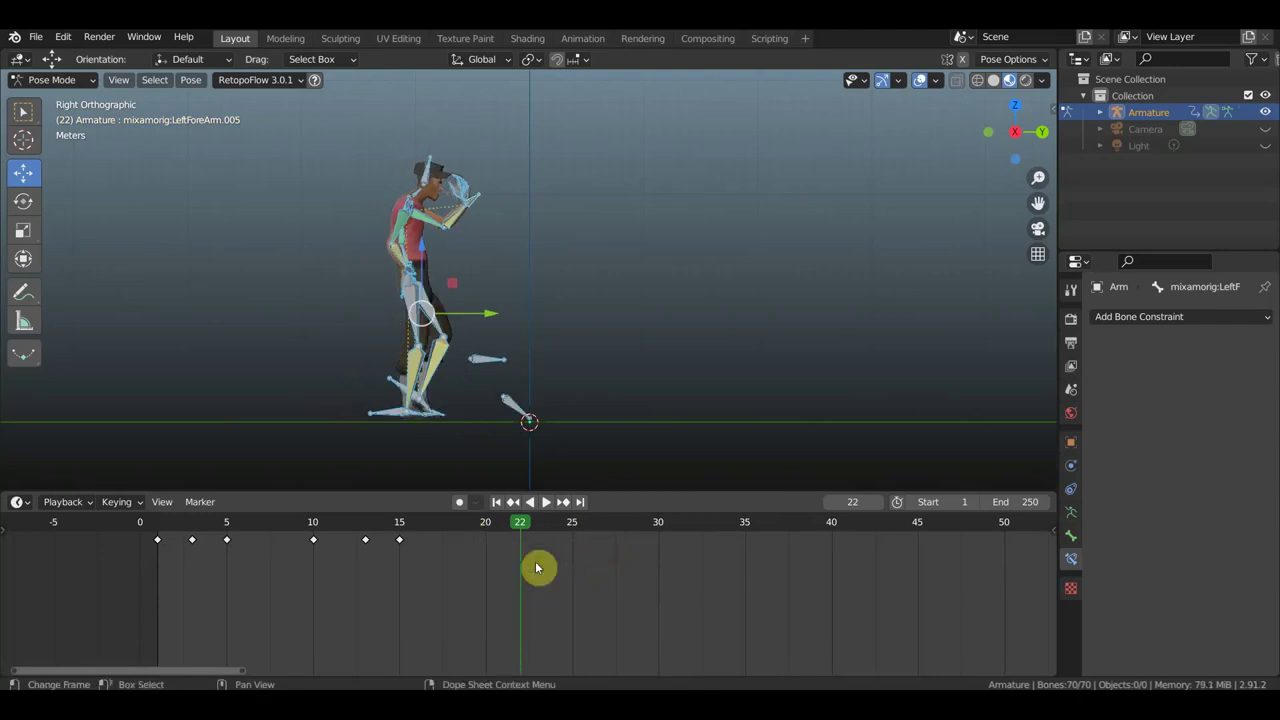
left_click(486, 524)
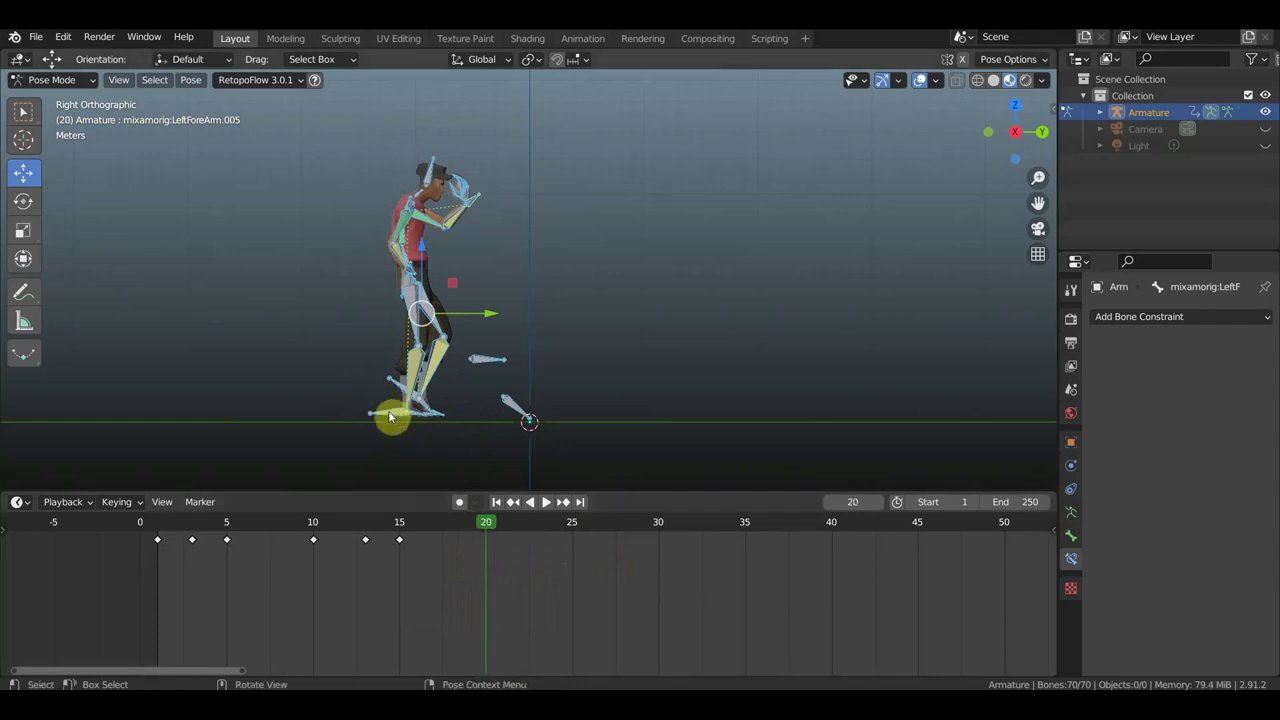
left_click(469, 421)
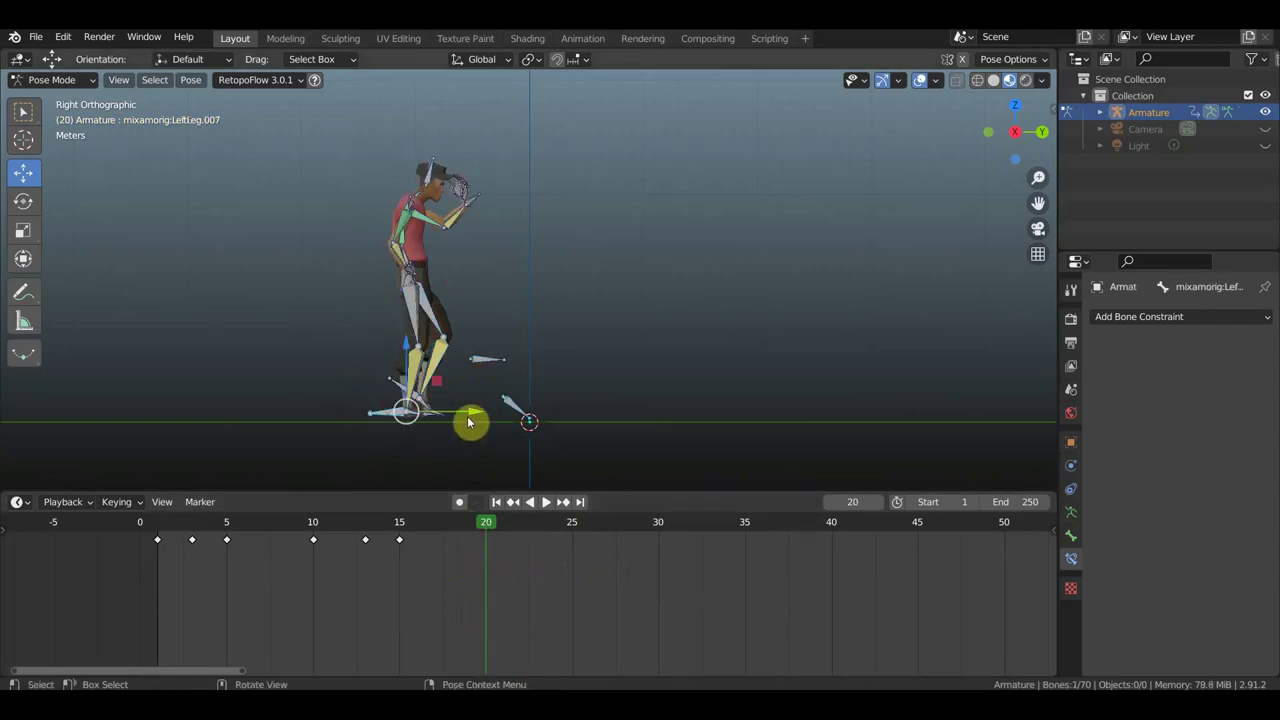
left_click_drag(478, 420, 420, 412)
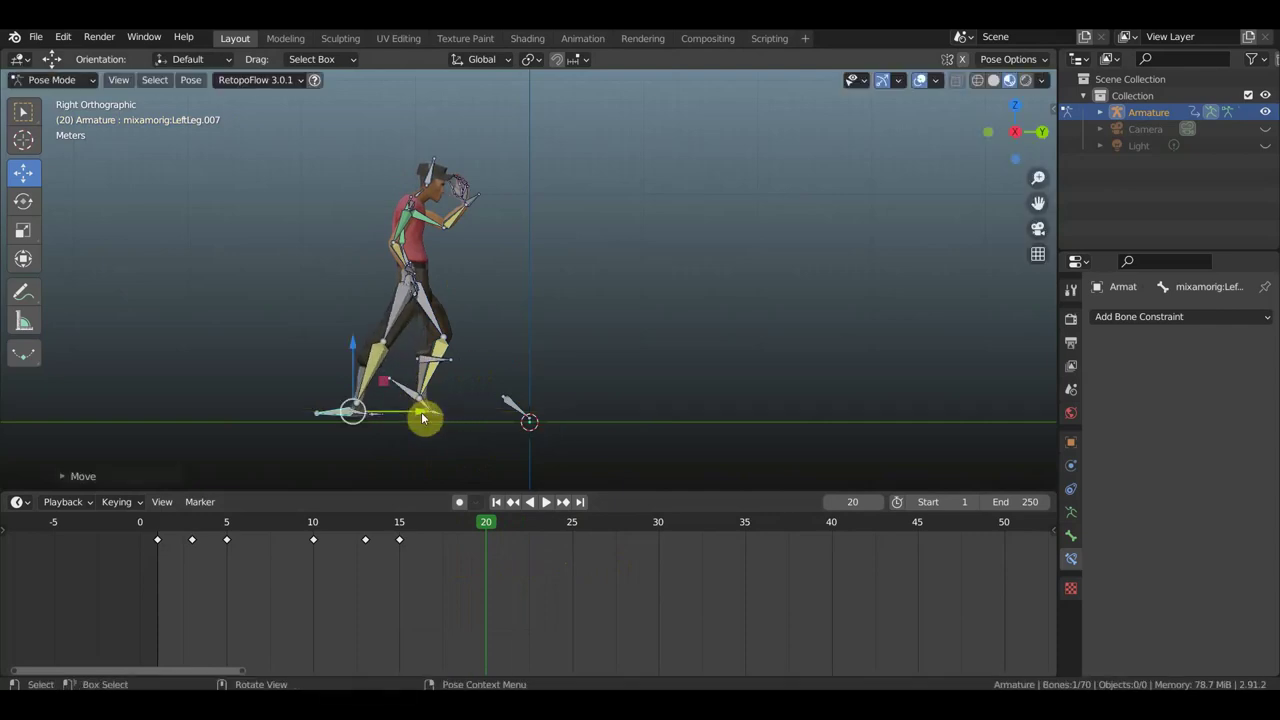
left_click(157, 524)
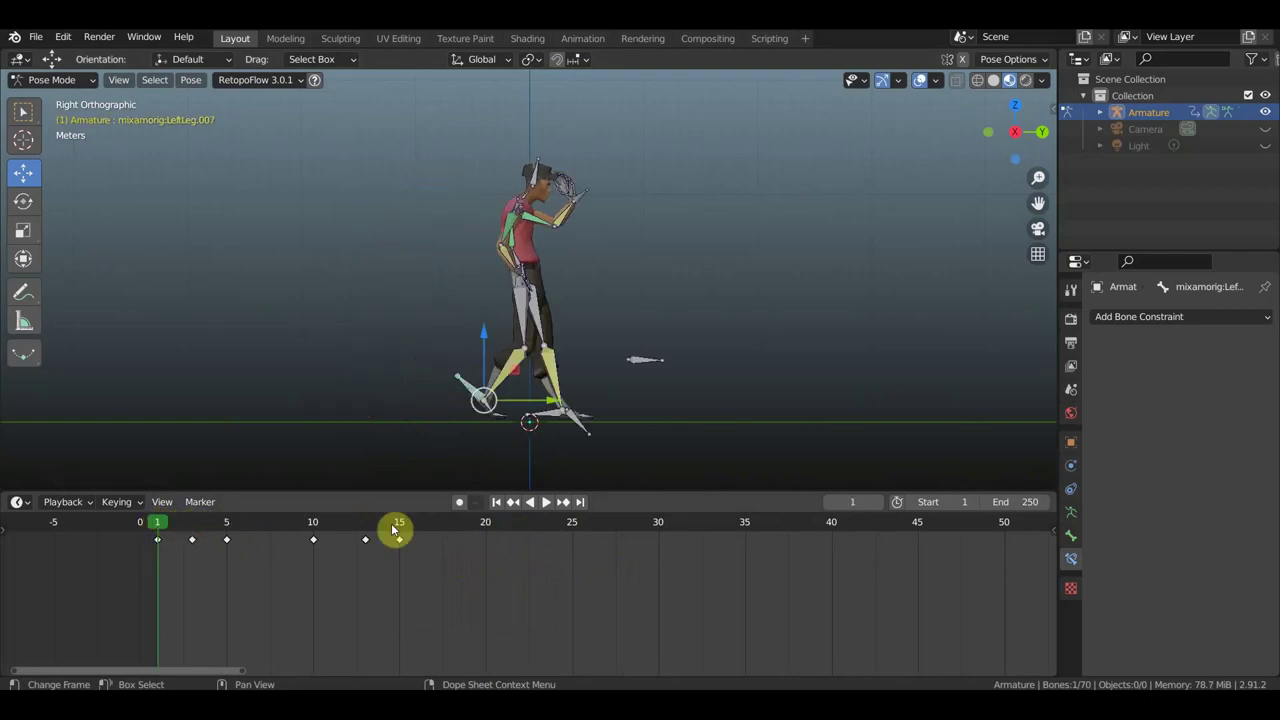
left_click(485, 529)
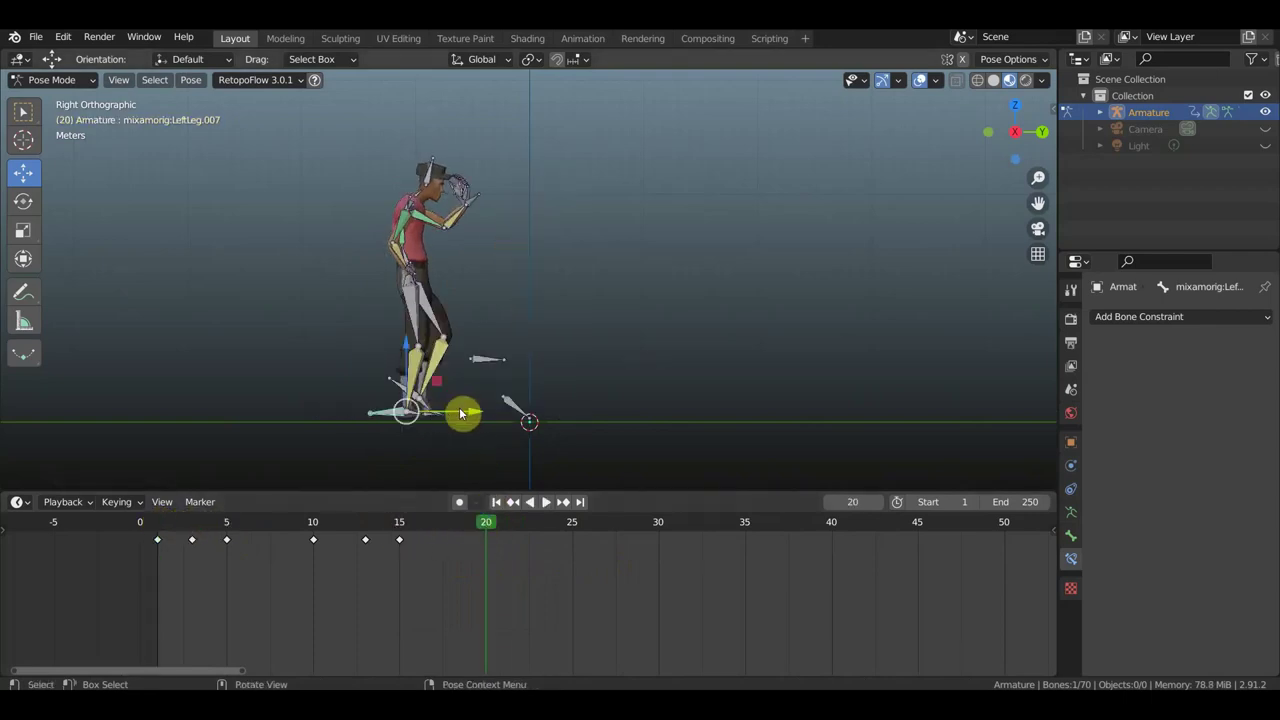
Step: Move the left leg bone backward and rotate the foot and toe until they lie flat
left_click_drag(470, 413, 400, 414)
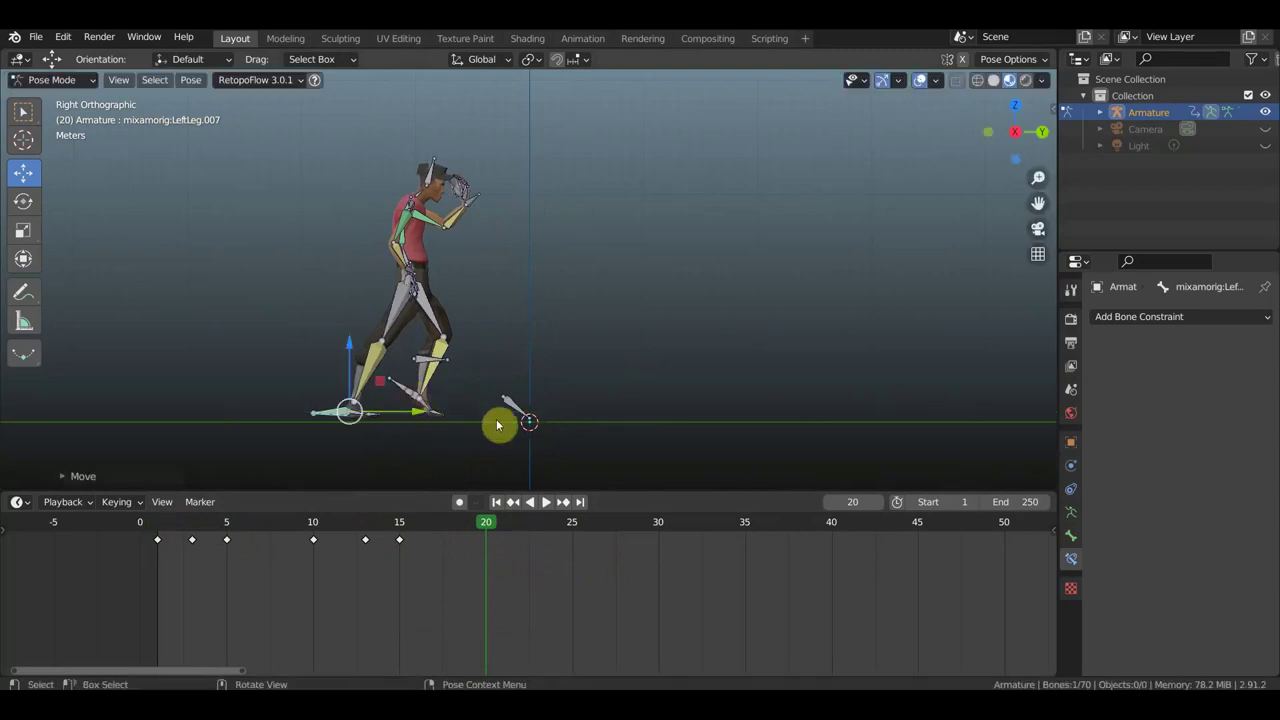
key("ctrl+z")
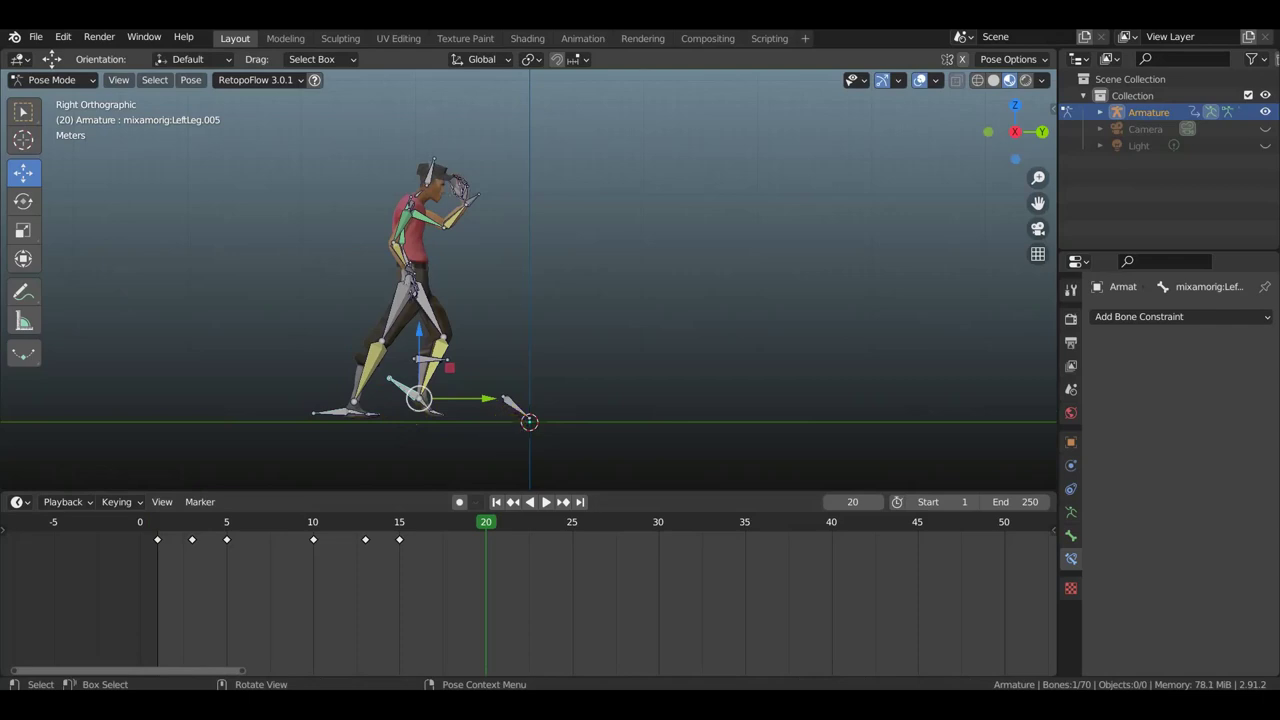
key("r")
left_click(494, 377)
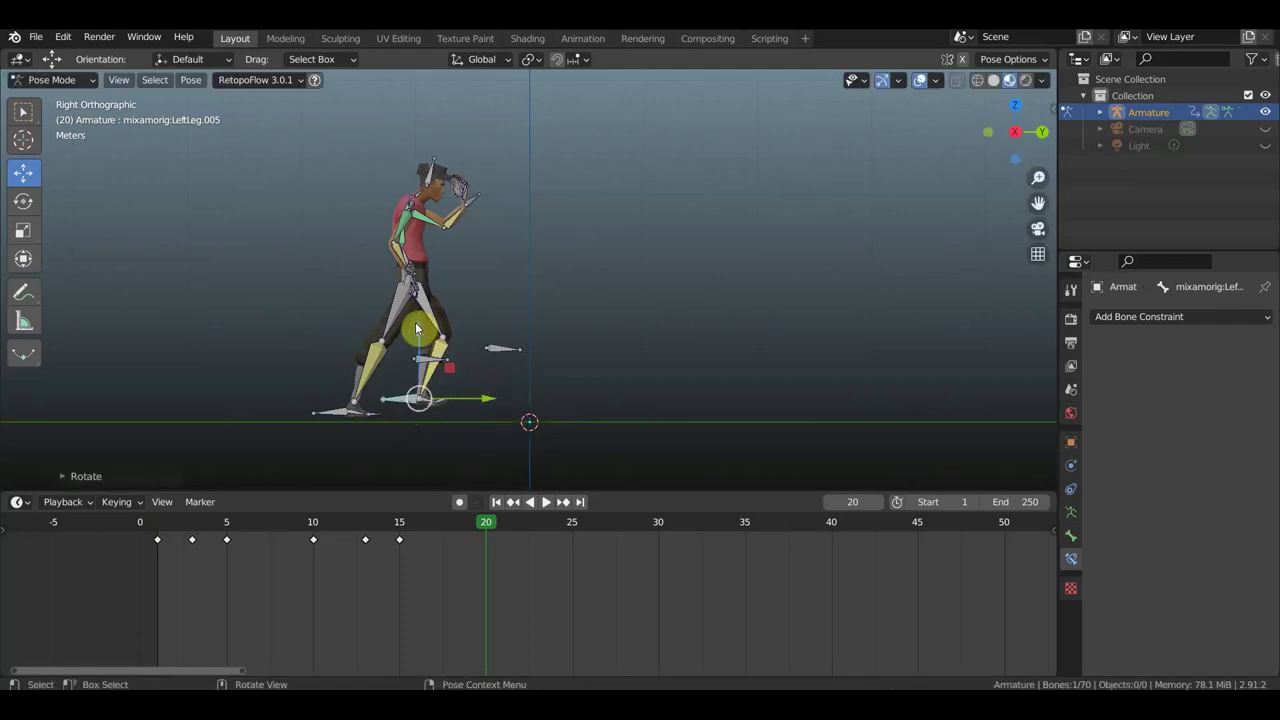
left_click_drag(420, 335, 450, 376)
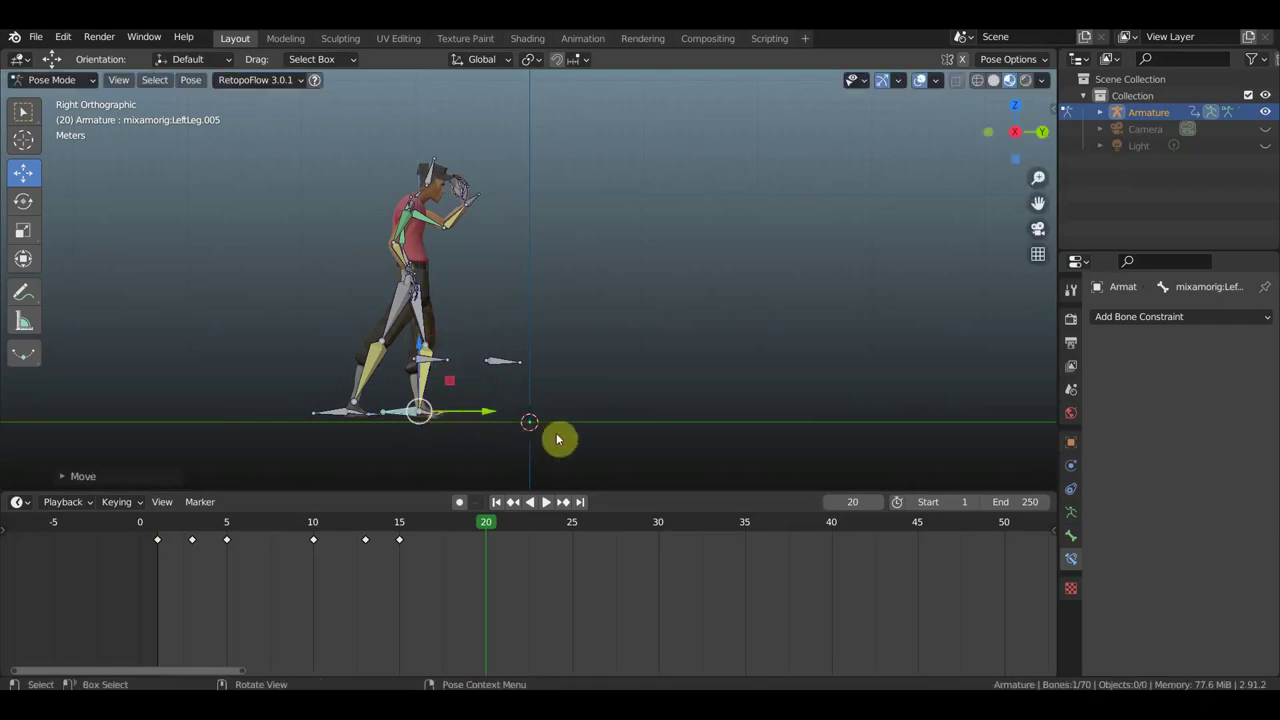
key("bracketright")
key("bracketright")
key("r")
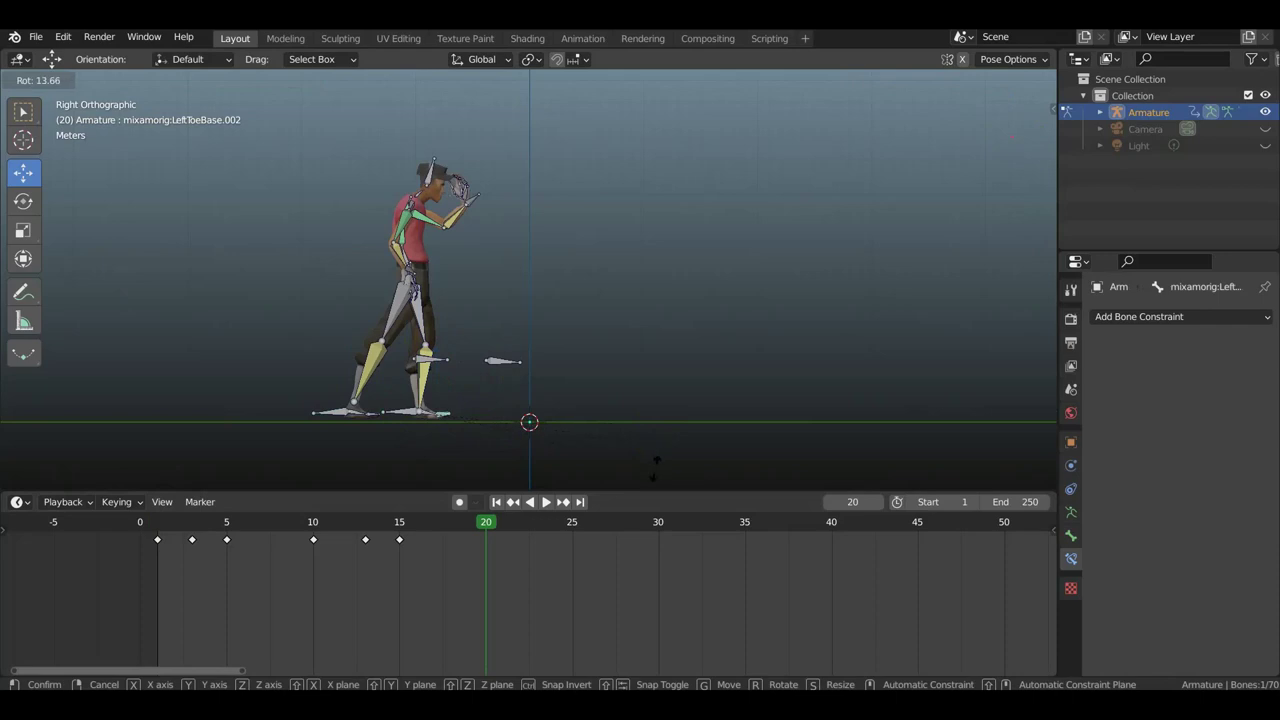
left_click(655, 468)
middle_click_drag(655, 468, 600, 300)
Step: Select the hips and shift the body backward along the walk line in side view
left_click(622, 133)
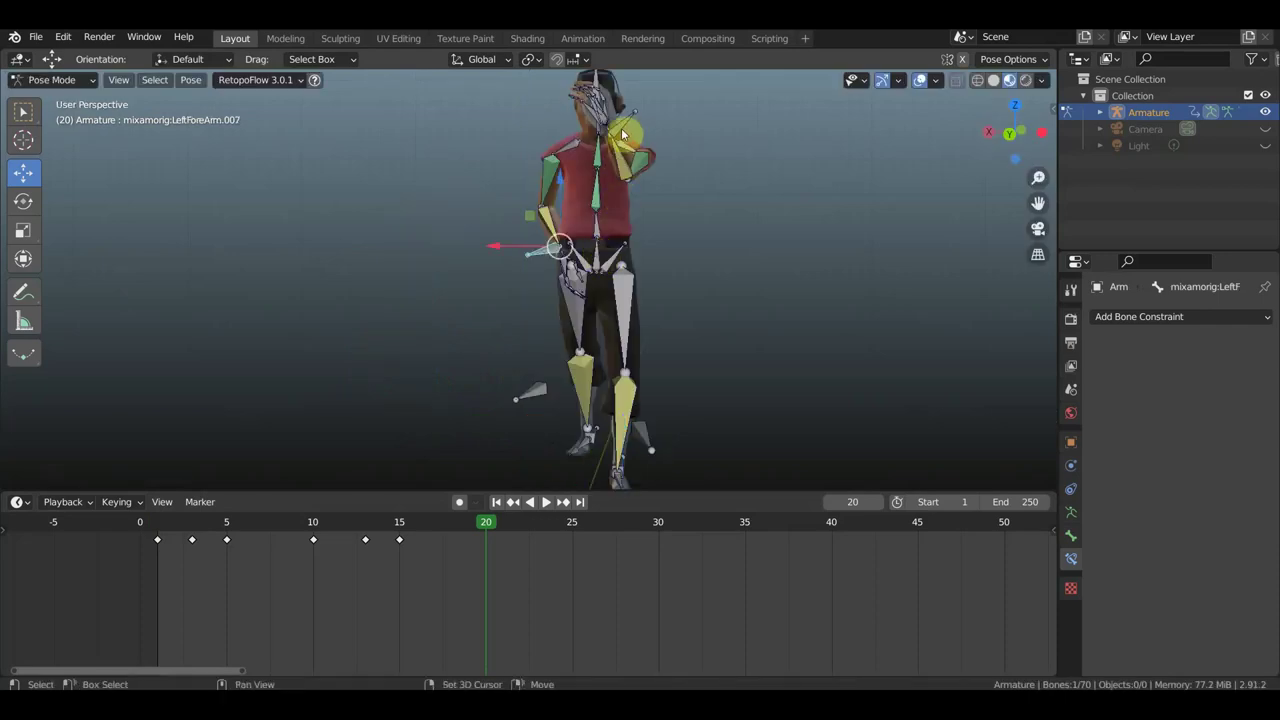
left_click(720, 356)
key("KP_3")
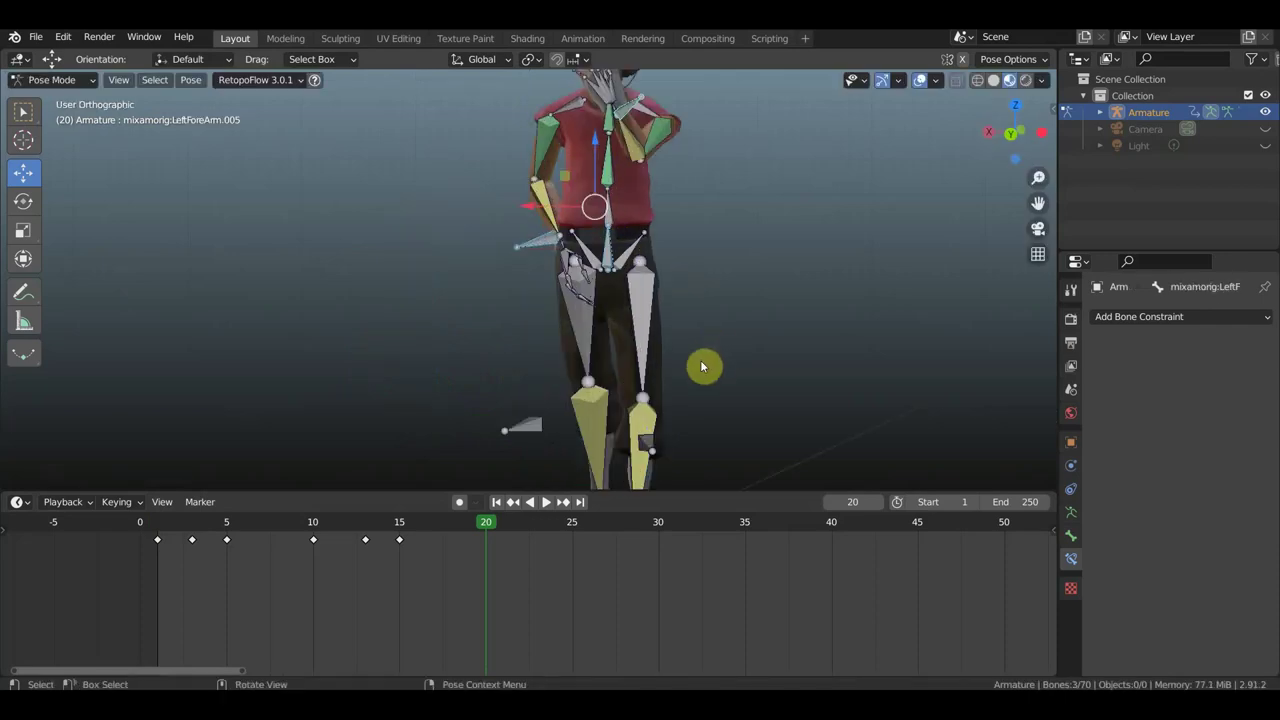
scroll(381, 364, "down", 2)
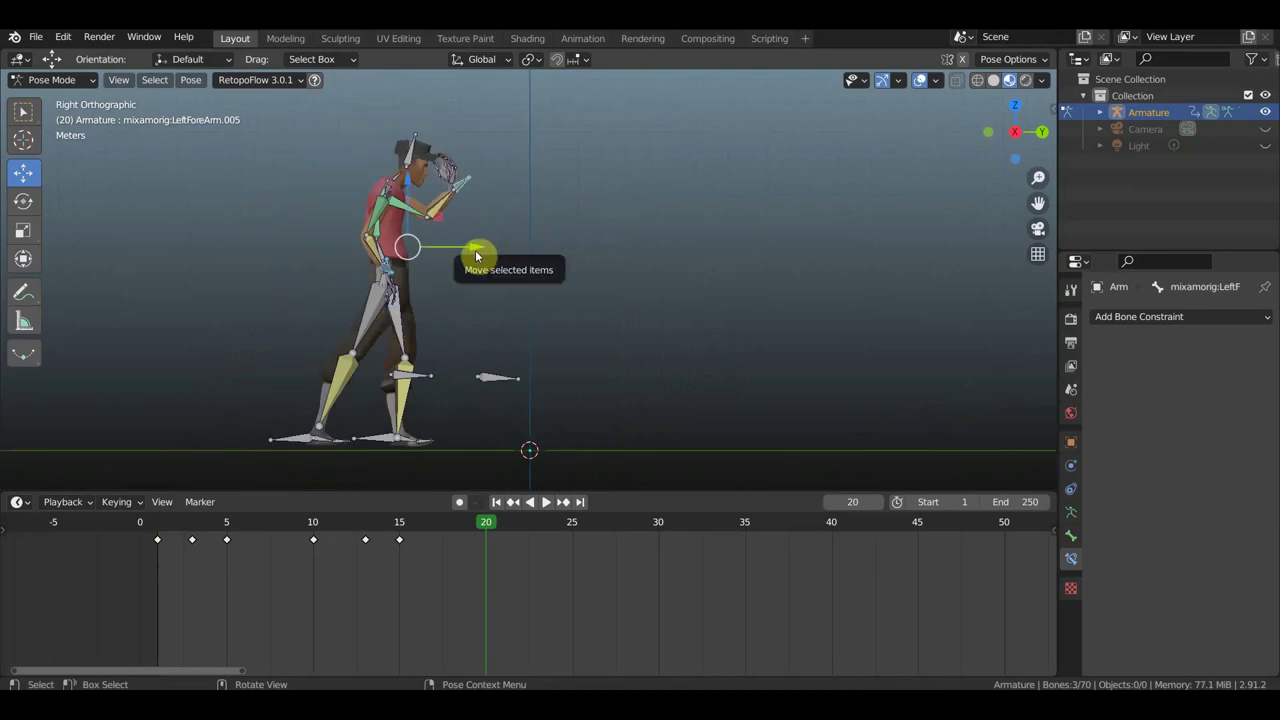
mouse_move(474, 259)
left_mouse_down()
mouse_move(444, 245)
mouse_move(423, 329)
left_mouse_up()
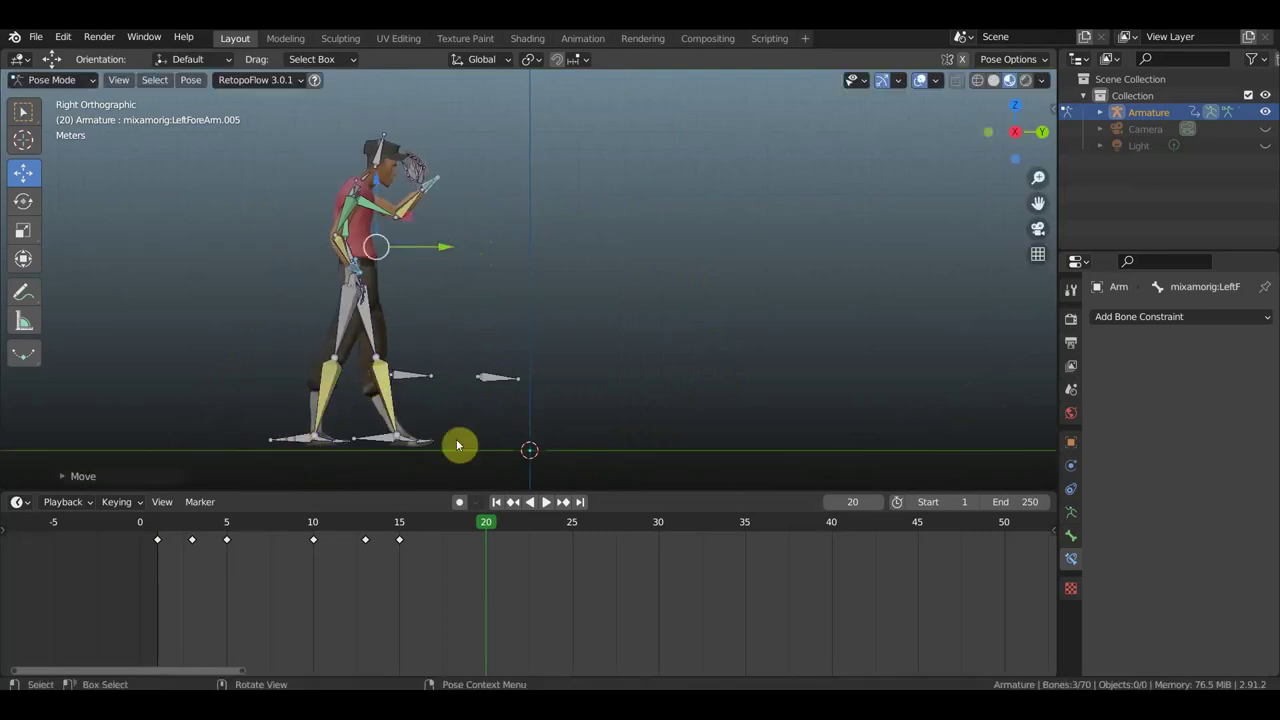
scroll(565, 406, "down", 2)
Step: Rotate the left foot and lift the trailing leg bone slightly off the ground
key("ctrl+z")
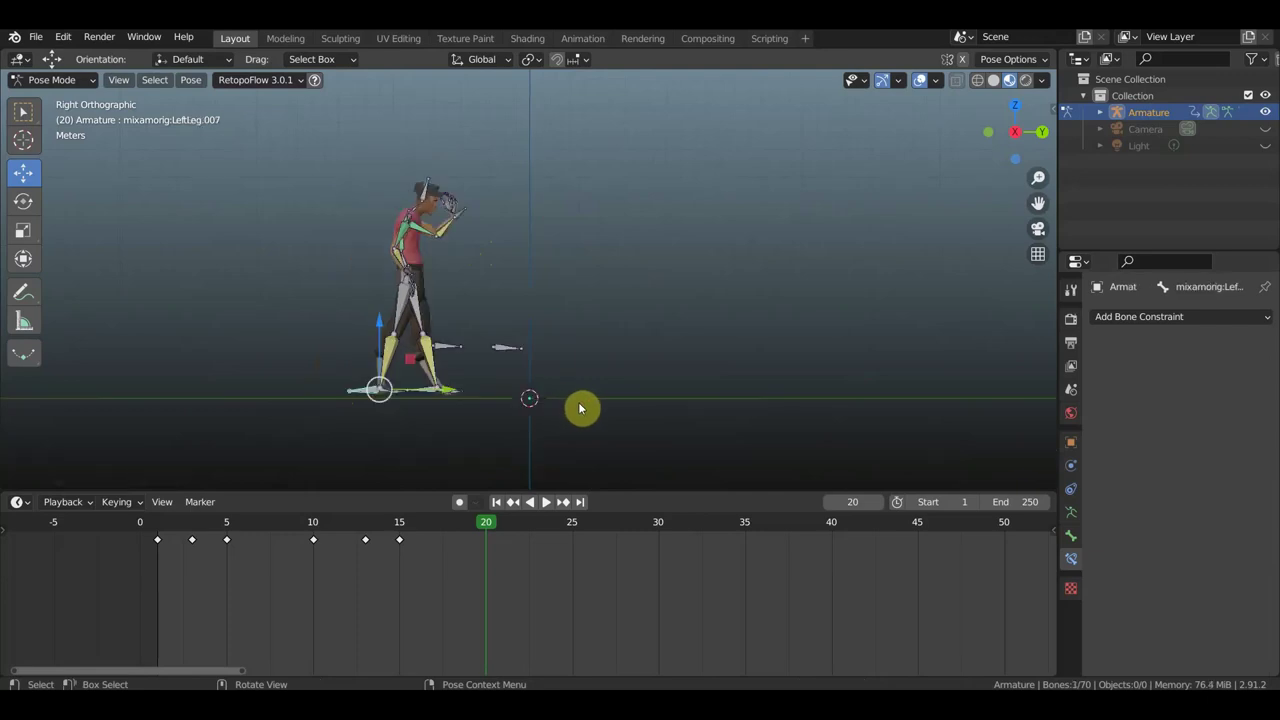
key("r")
left_click(534, 471)
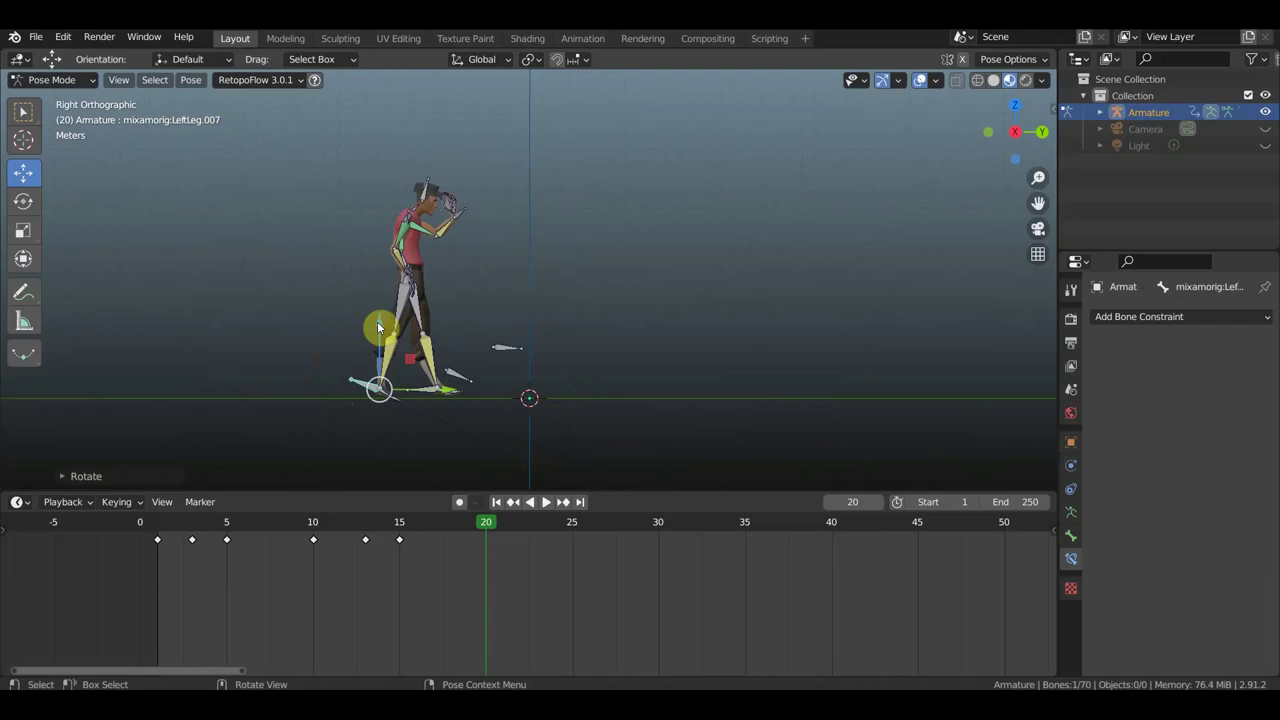
left_click_drag(379, 325, 377, 309)
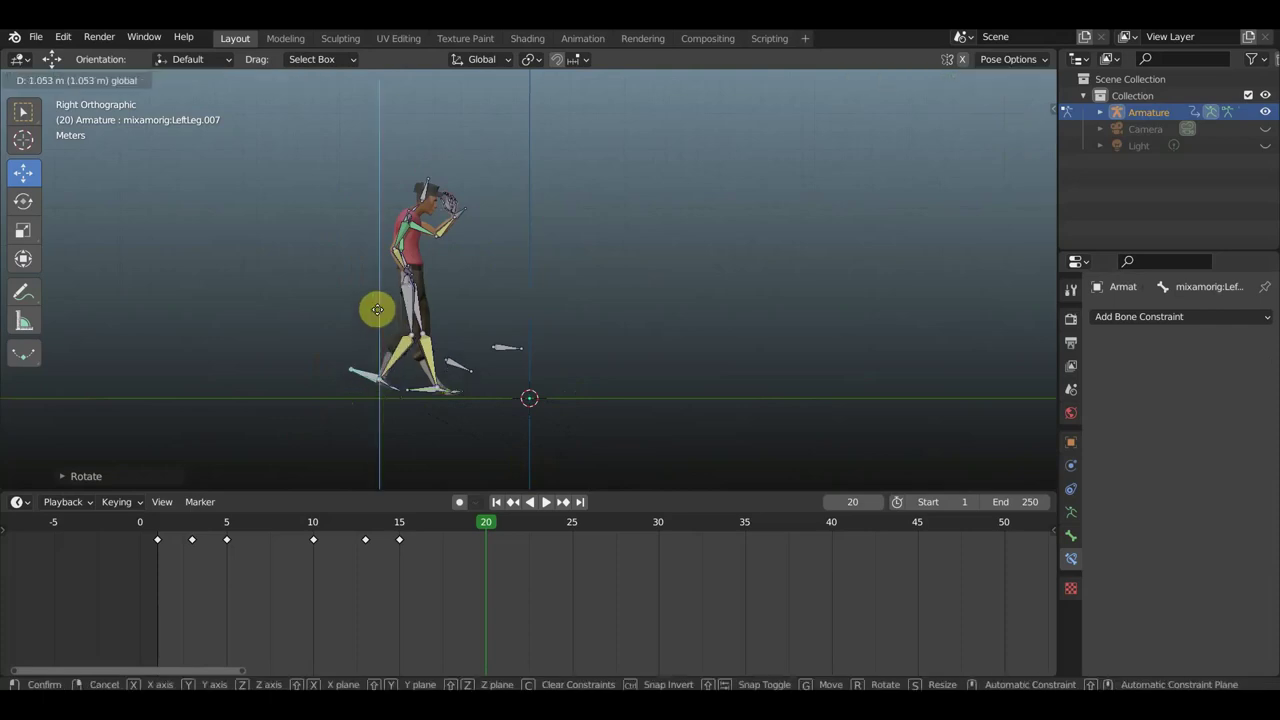
left_click_drag(379, 316, 386, 343)
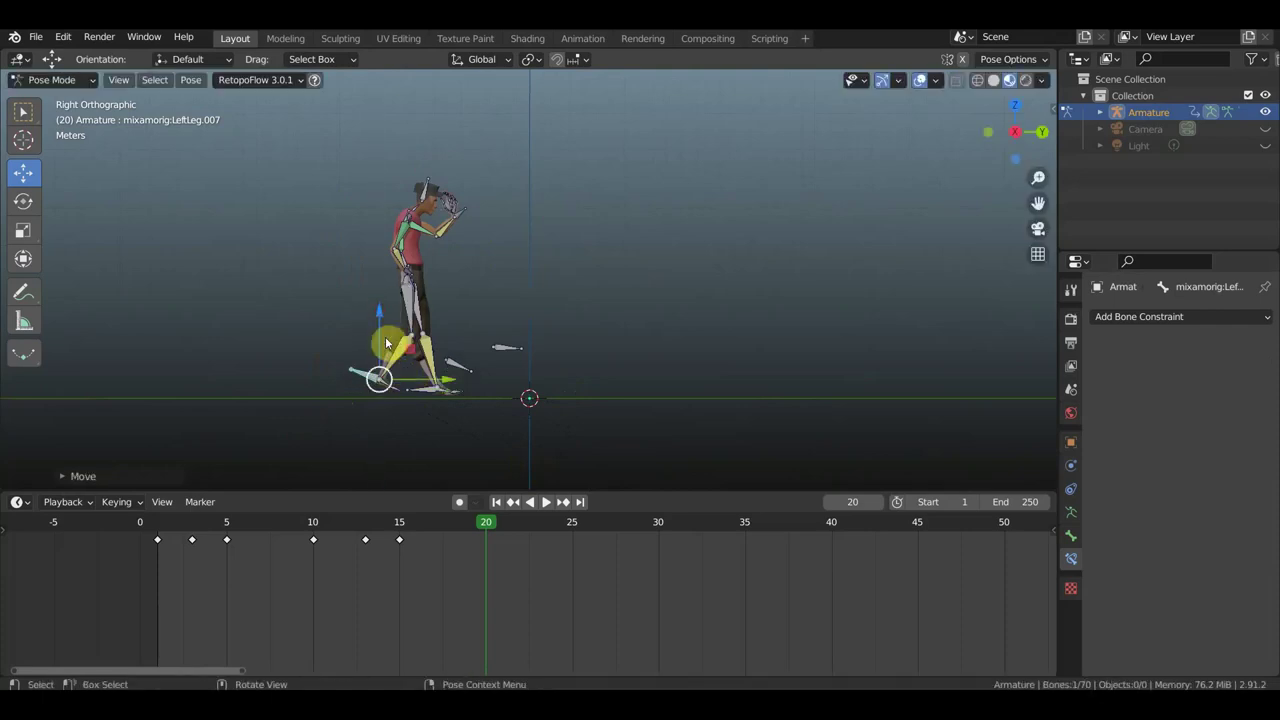
mouse_move(680, 380)
middle_mouse_down("shift")
mouse_move(697, 349)
mouse_move(740, 334)
mouse_move(689, 334)
middle_mouse_up("shift")
scroll(689, 334, "up", 4)
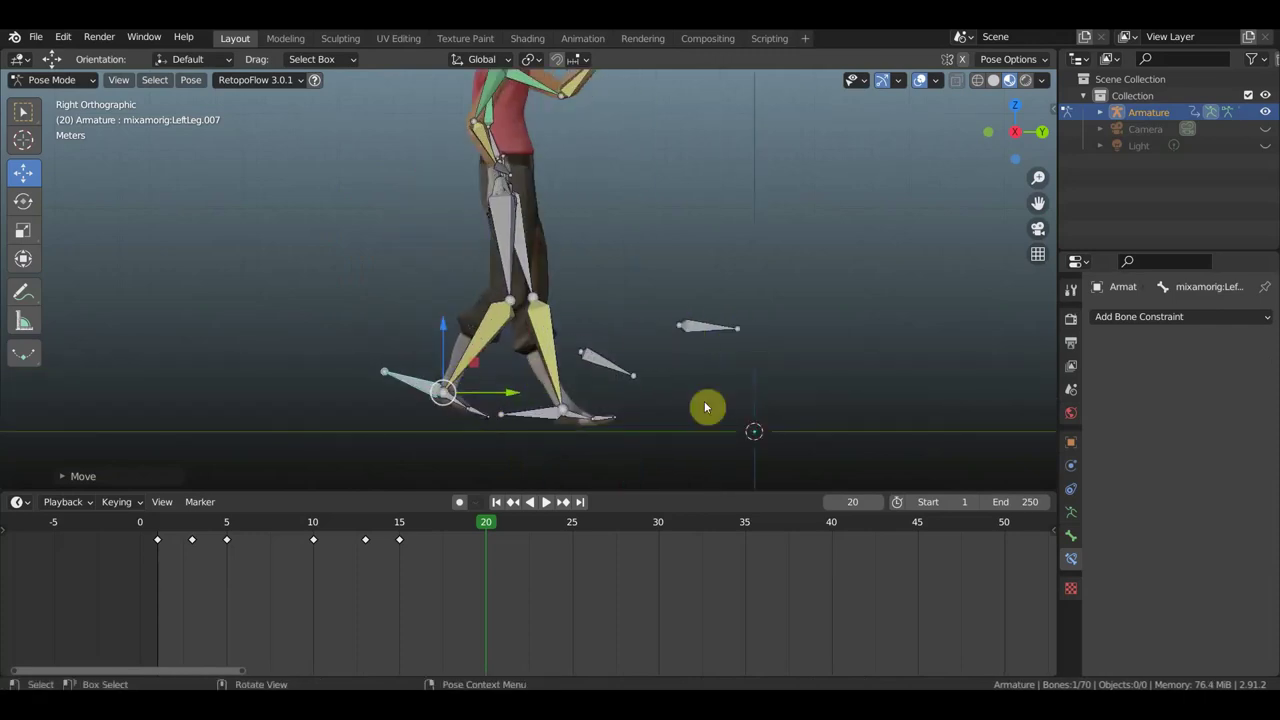
Step: Rotate the left foot and toe bones to refine the trailing foot's angle
key("r")
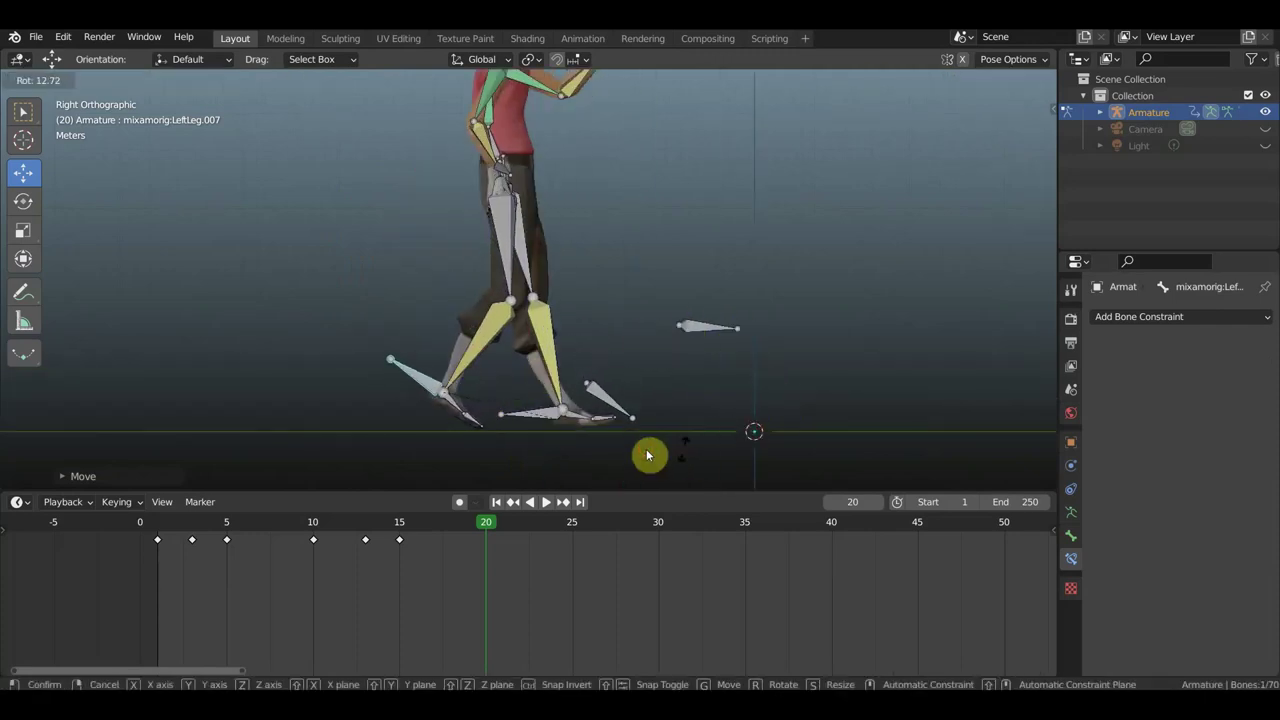
left_click(651, 451)
left_click(477, 423)
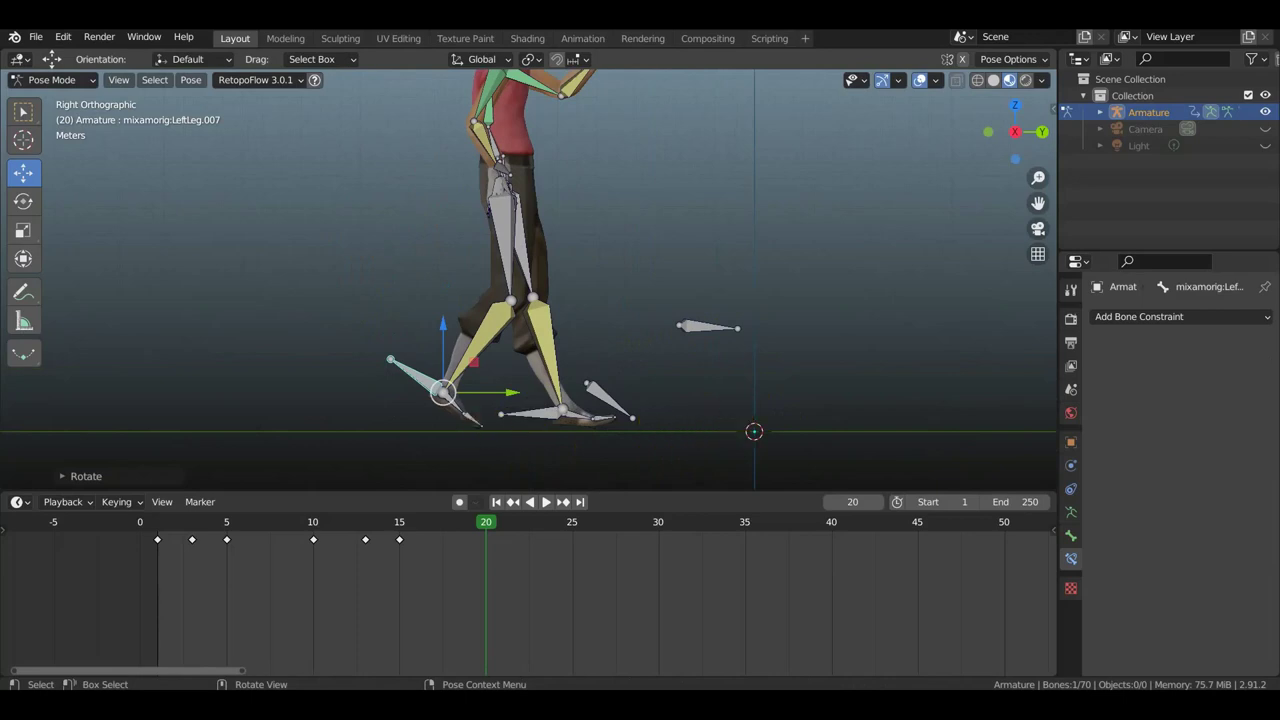
left_click(472, 411)
key("r")
left_click(722, 395)
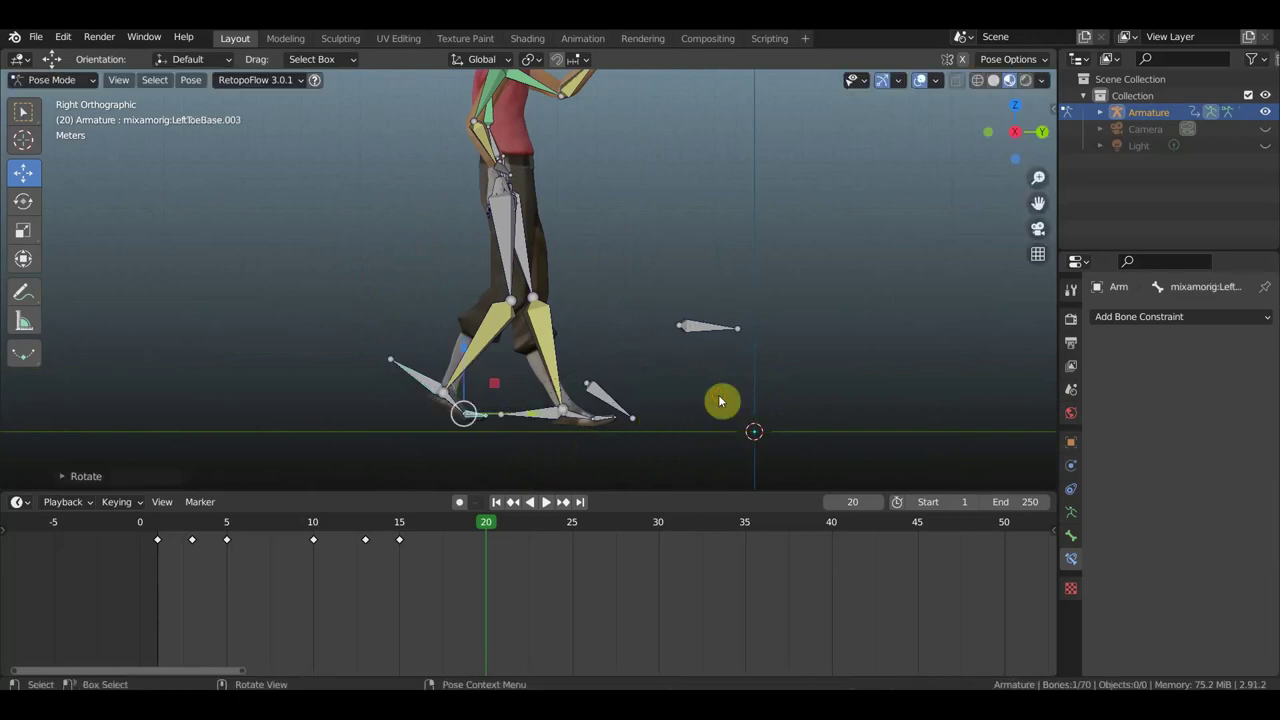
Step: Move the left leg bone further back and nudge it down slightly
left_click(511, 392)
key("g")
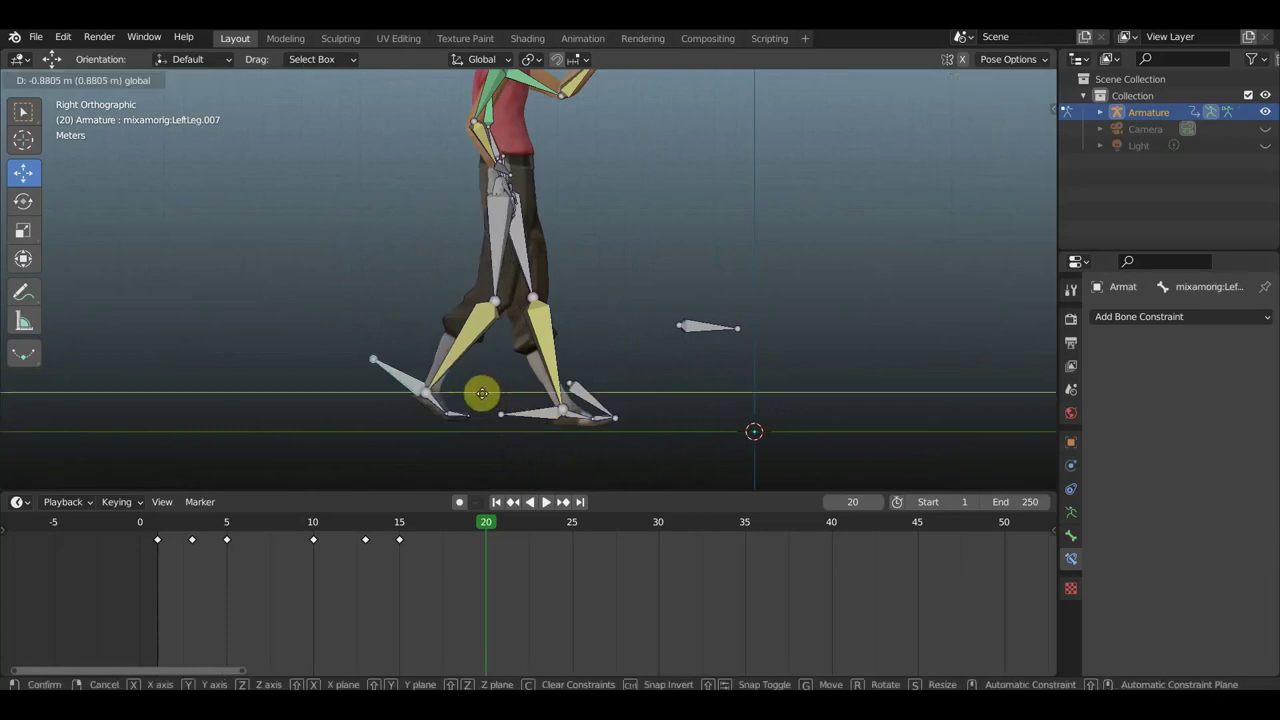
left_click(480, 395)
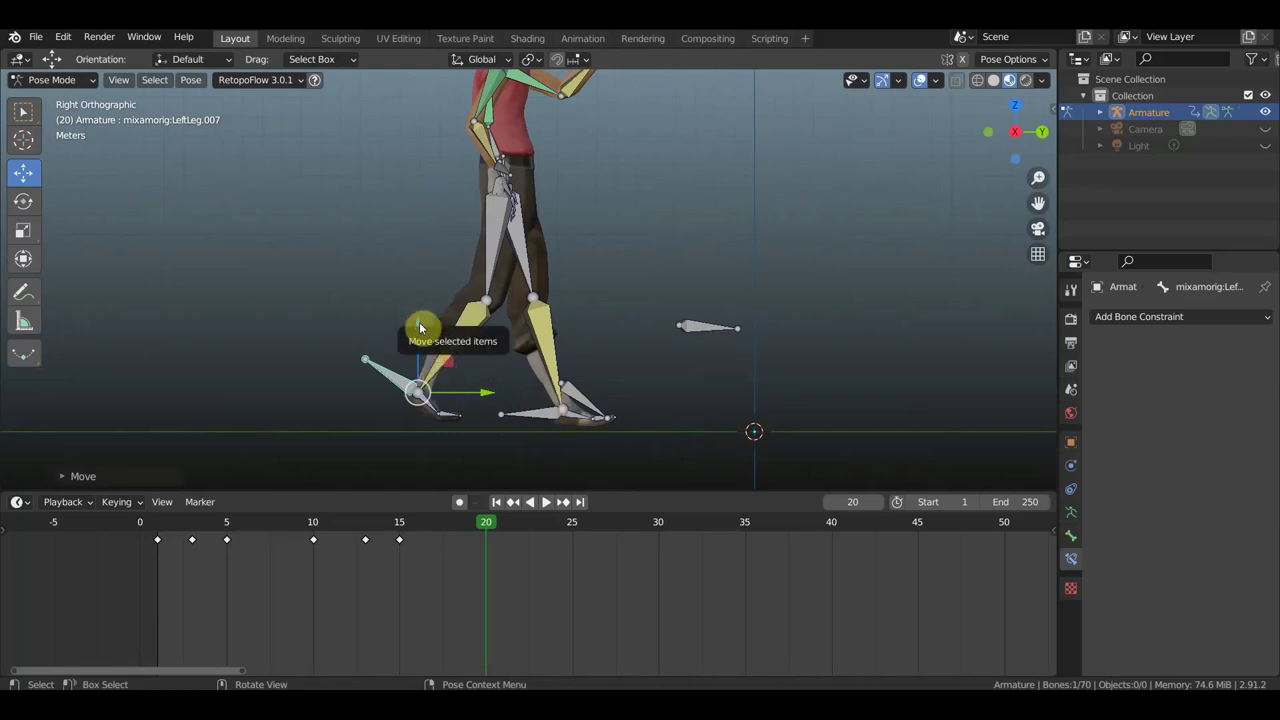
left_click_drag(419, 327, 420, 332)
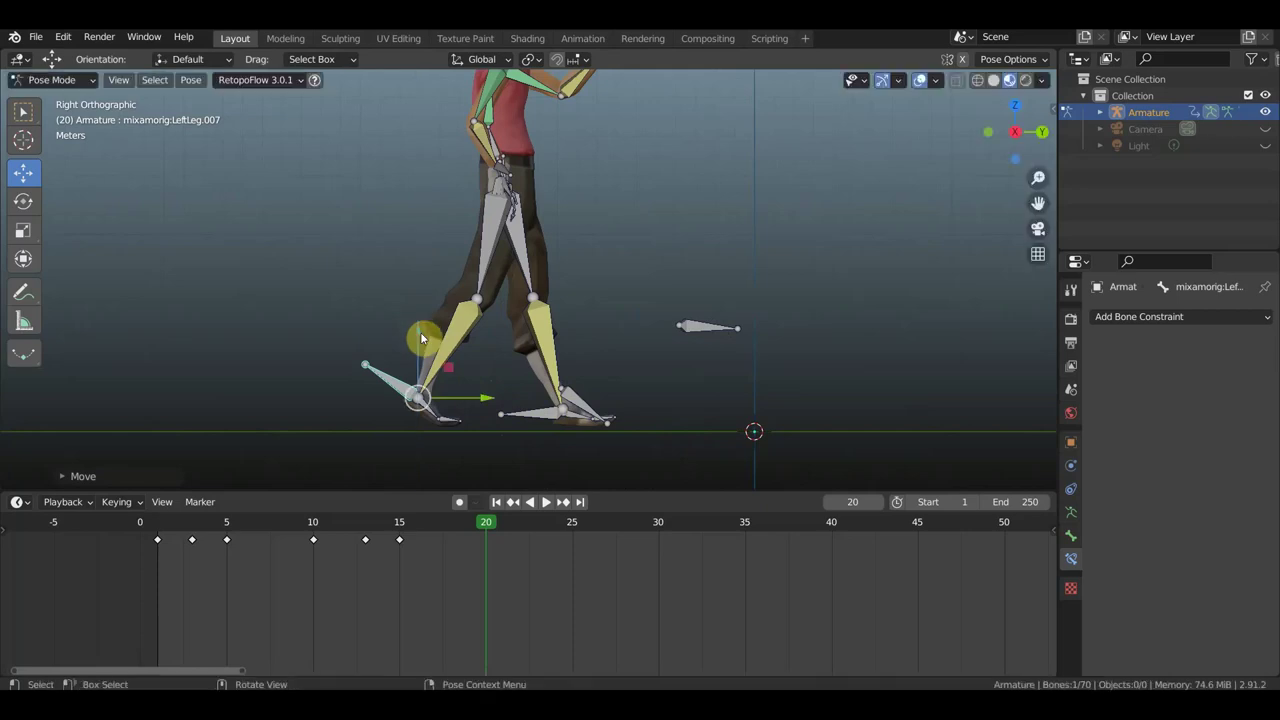
scroll(680, 294, "down", 3)
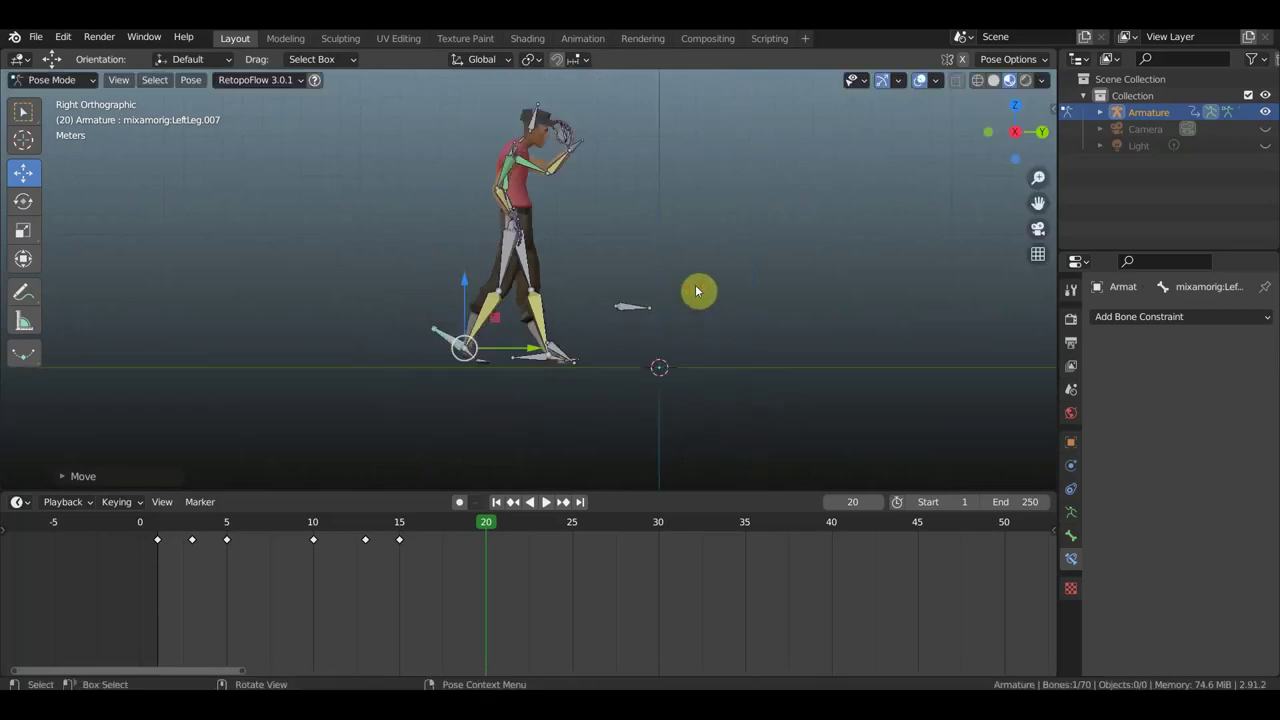
Step: Select all bones and key the whole rig's location and rotation at frame 20
key("a")
key("i")
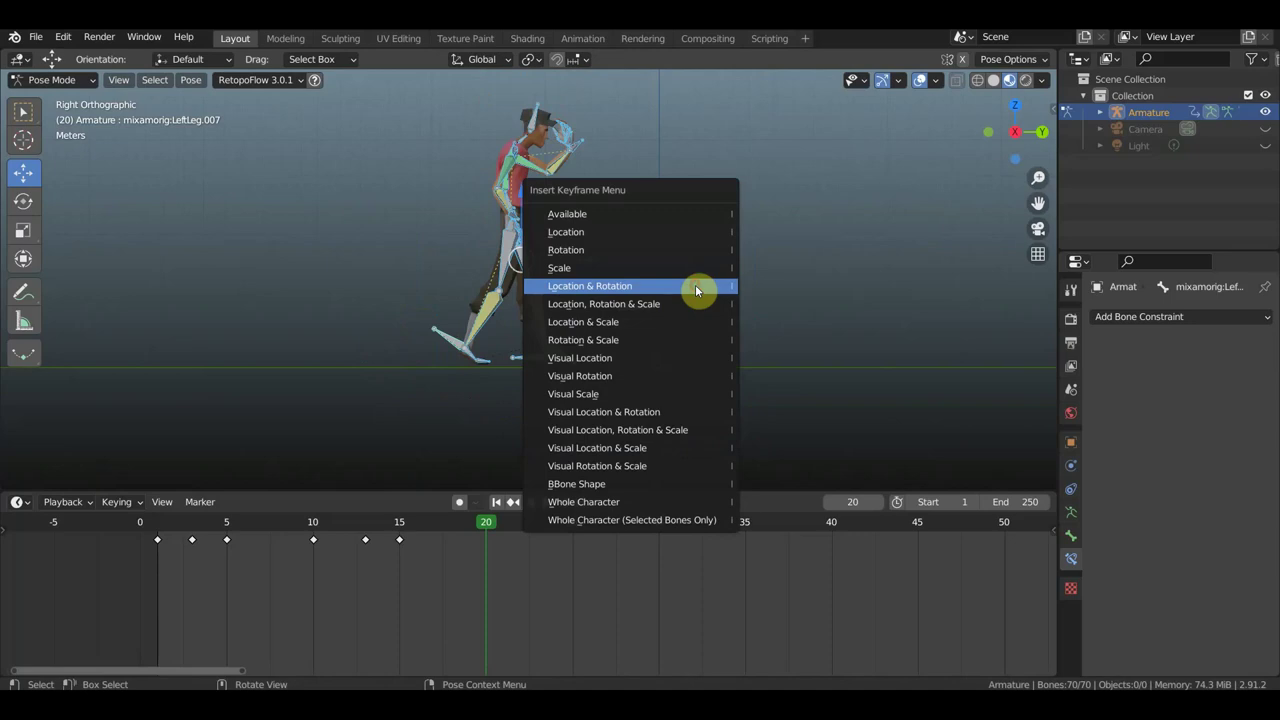
left_click(697, 289)
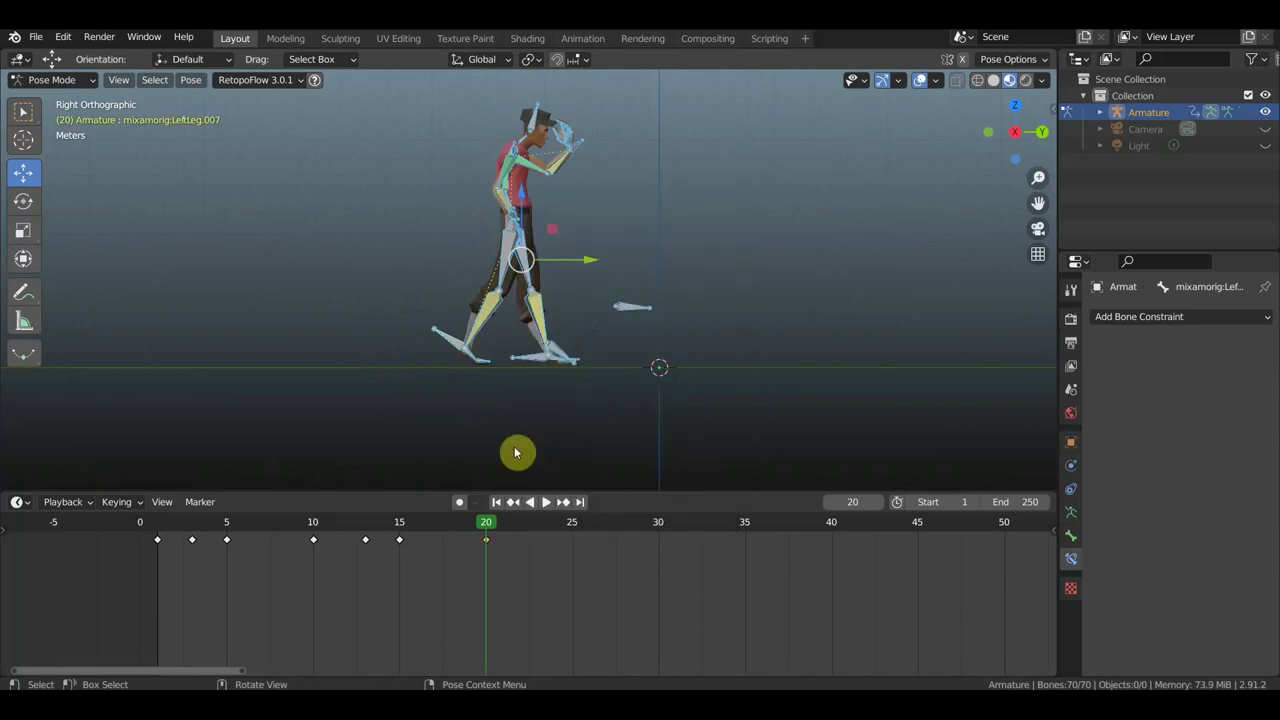
Step: Hide the overlays and scrub the walk between frames 1 and 20 to preview the mesh
left_click(162, 531)
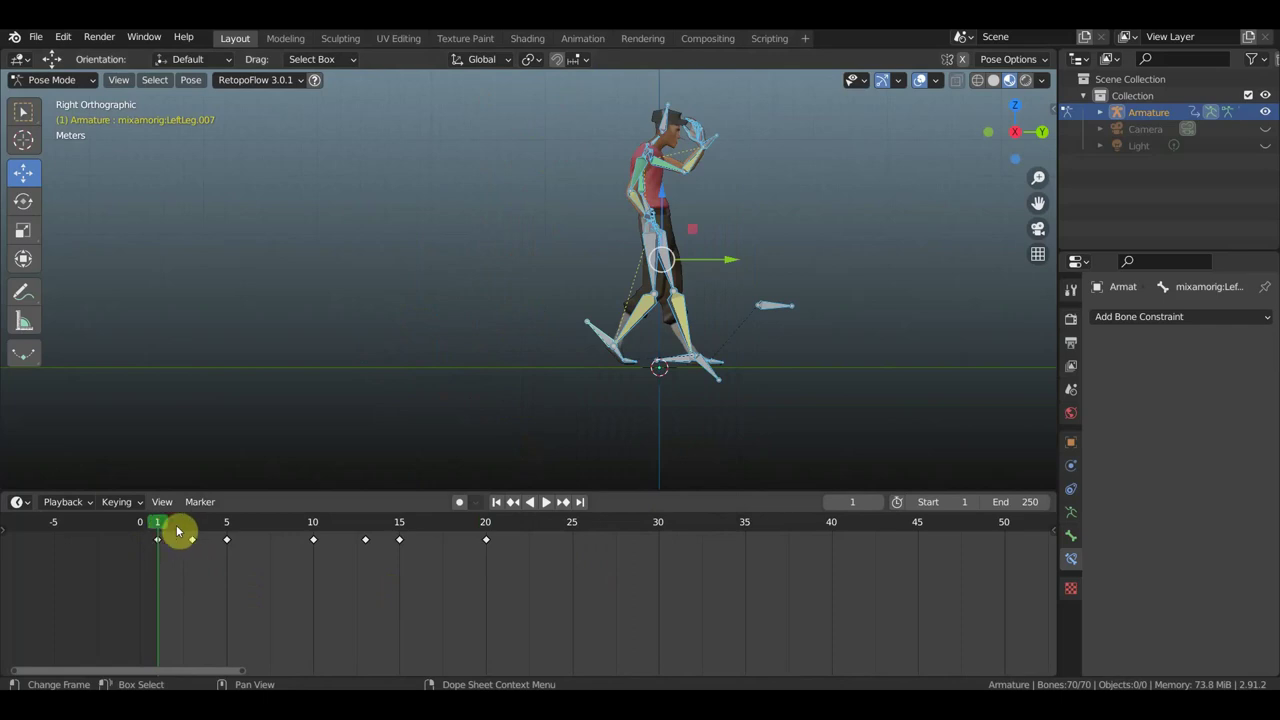
left_click(482, 530)
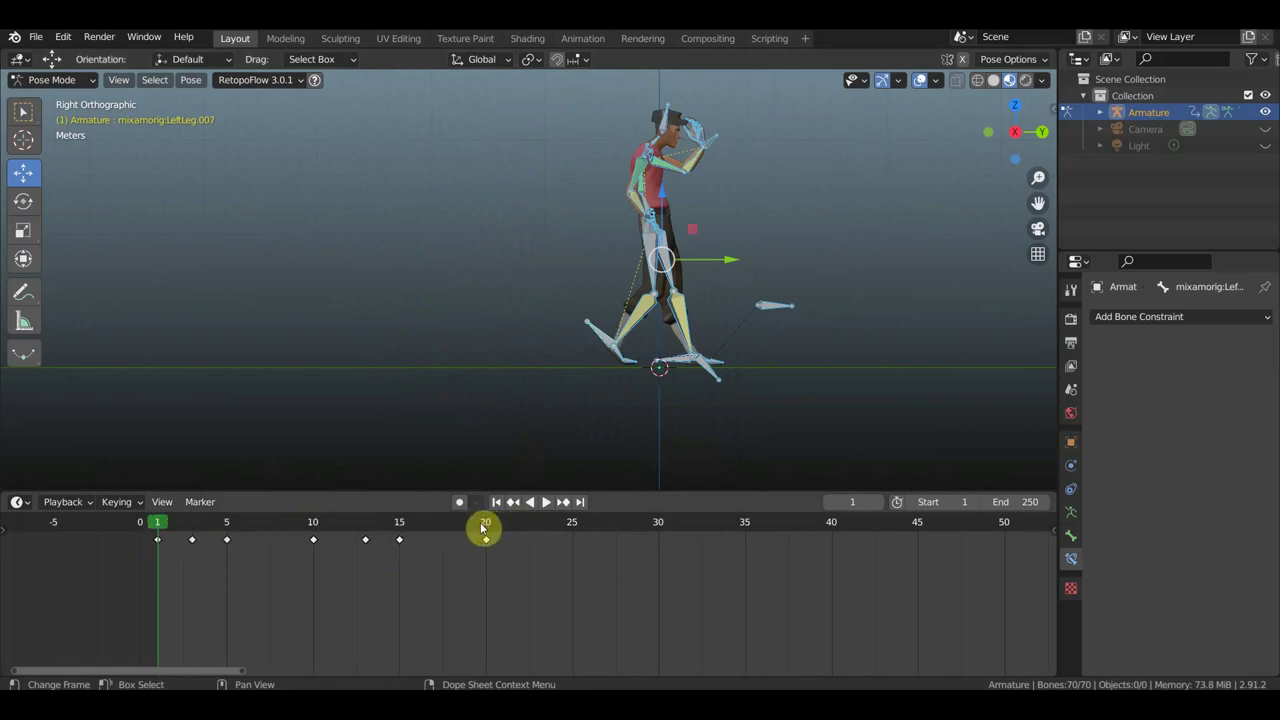
left_click(920, 80)
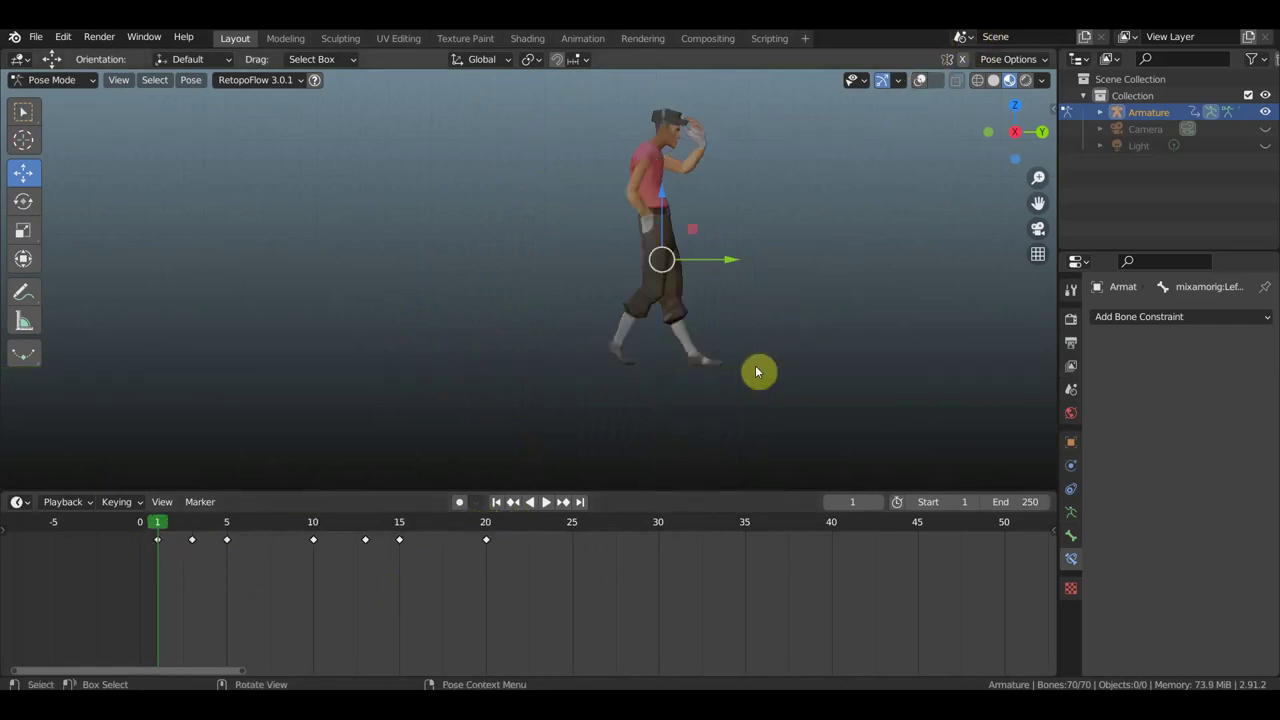
left_click(488, 525)
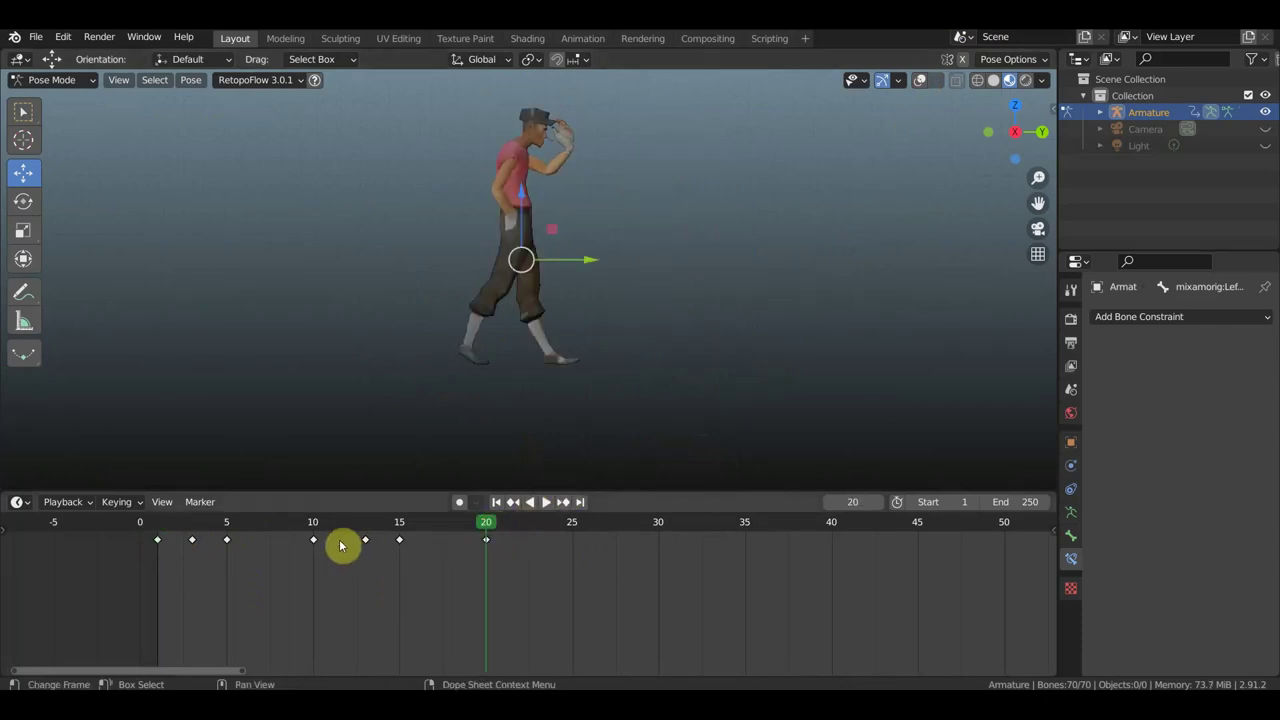
left_click(186, 543)
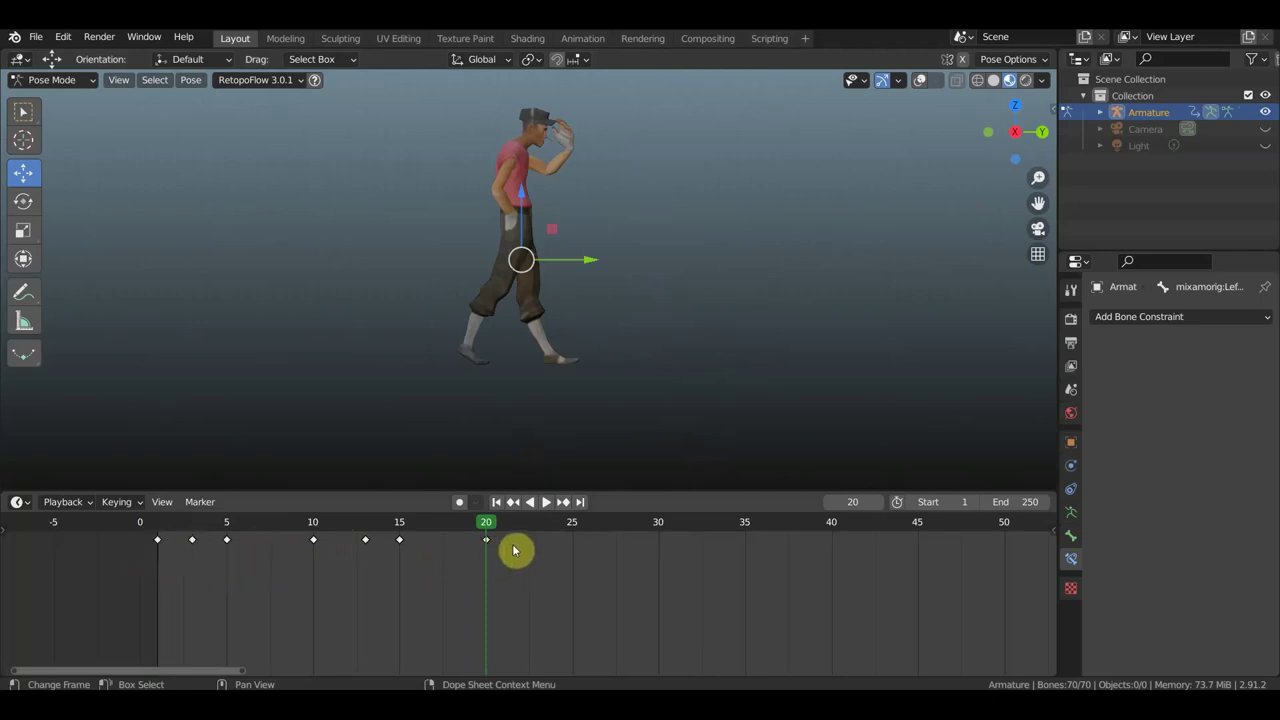
mouse_move(486, 529)
left_mouse_down()
mouse_move(278, 521)
mouse_move(461, 536)
left_mouse_up()
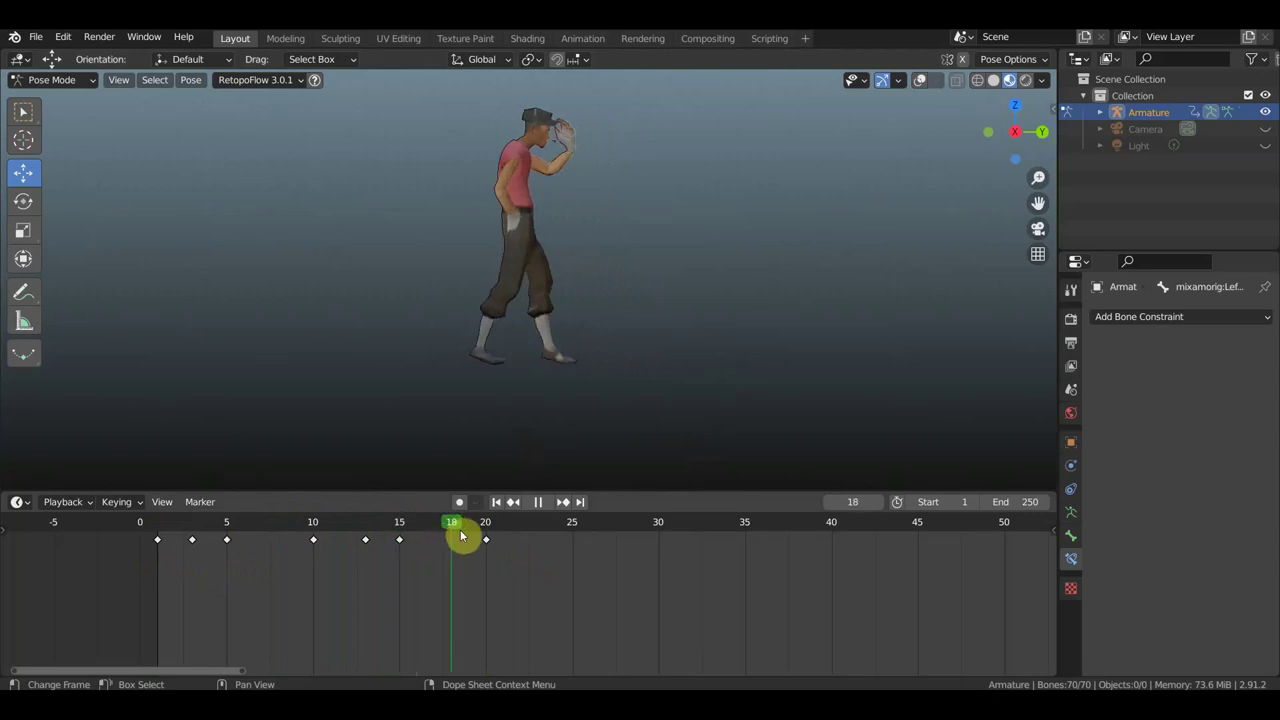
left_click_drag(461, 536, 492, 542)
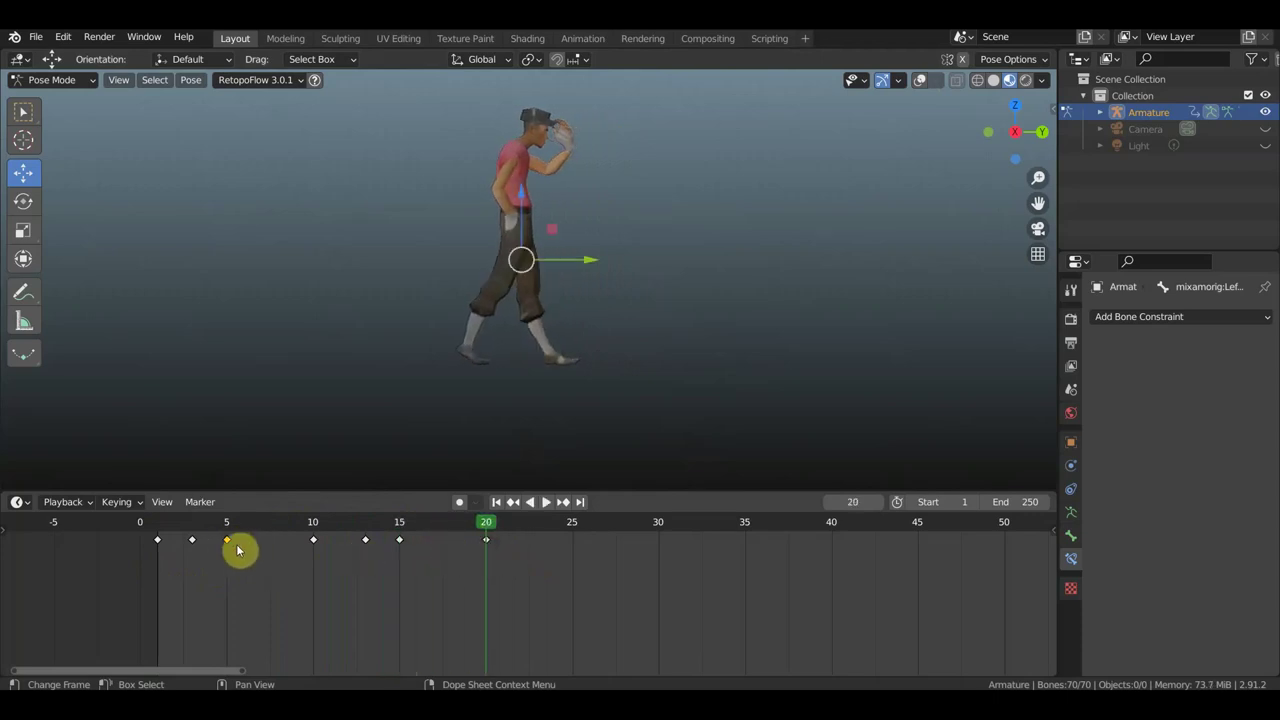
Step: Duplicate the frame 5 pose key to frame 25, show the overlays again, and play back the walk
key("shift+d")
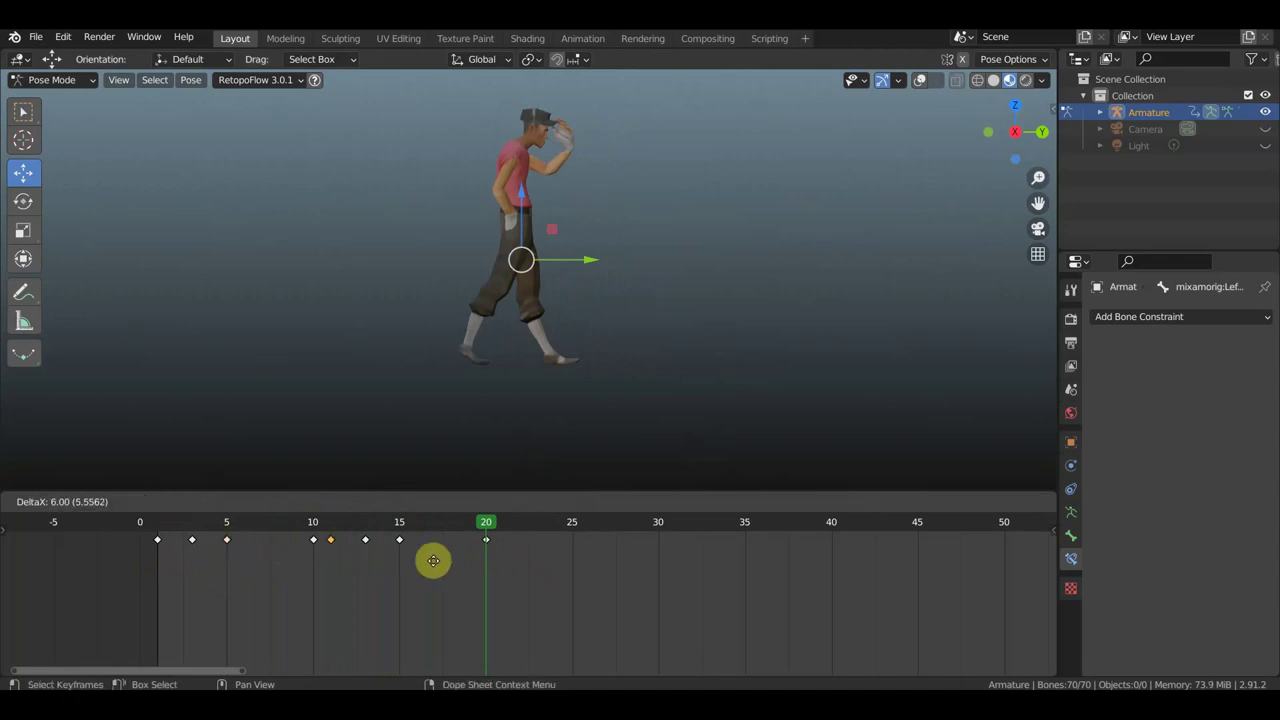
left_click(584, 552)
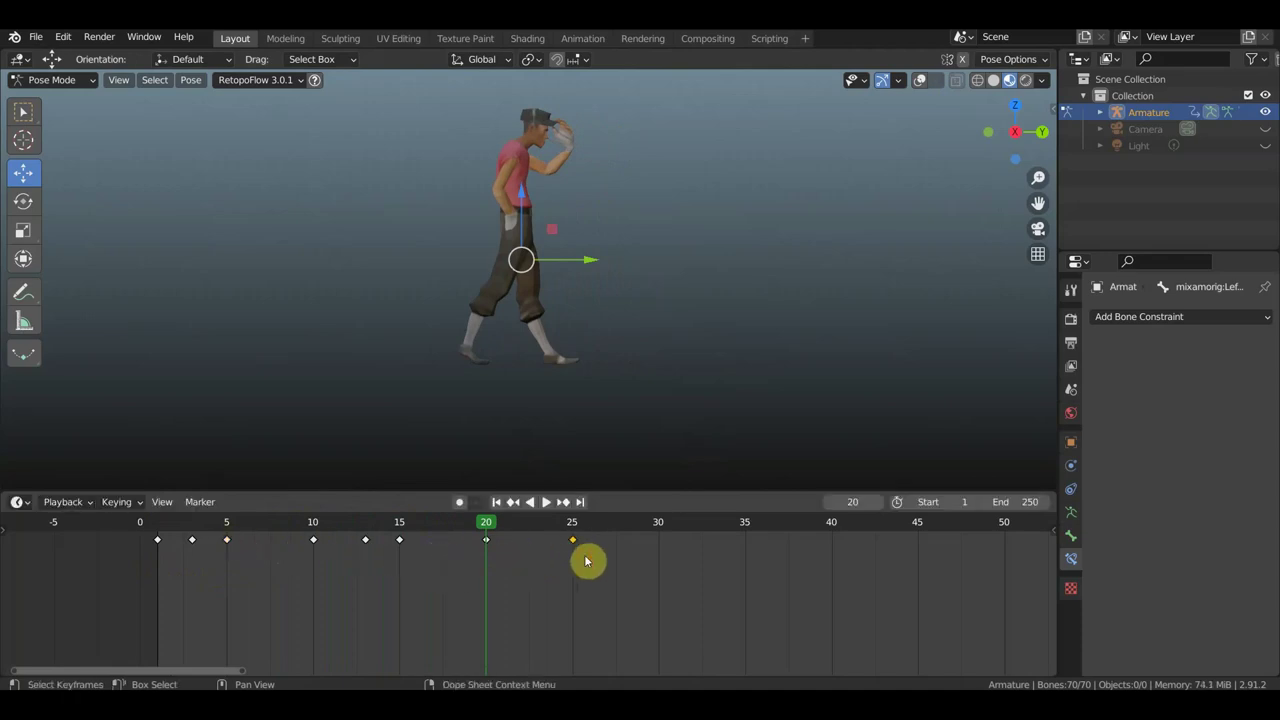
left_click(919, 80)
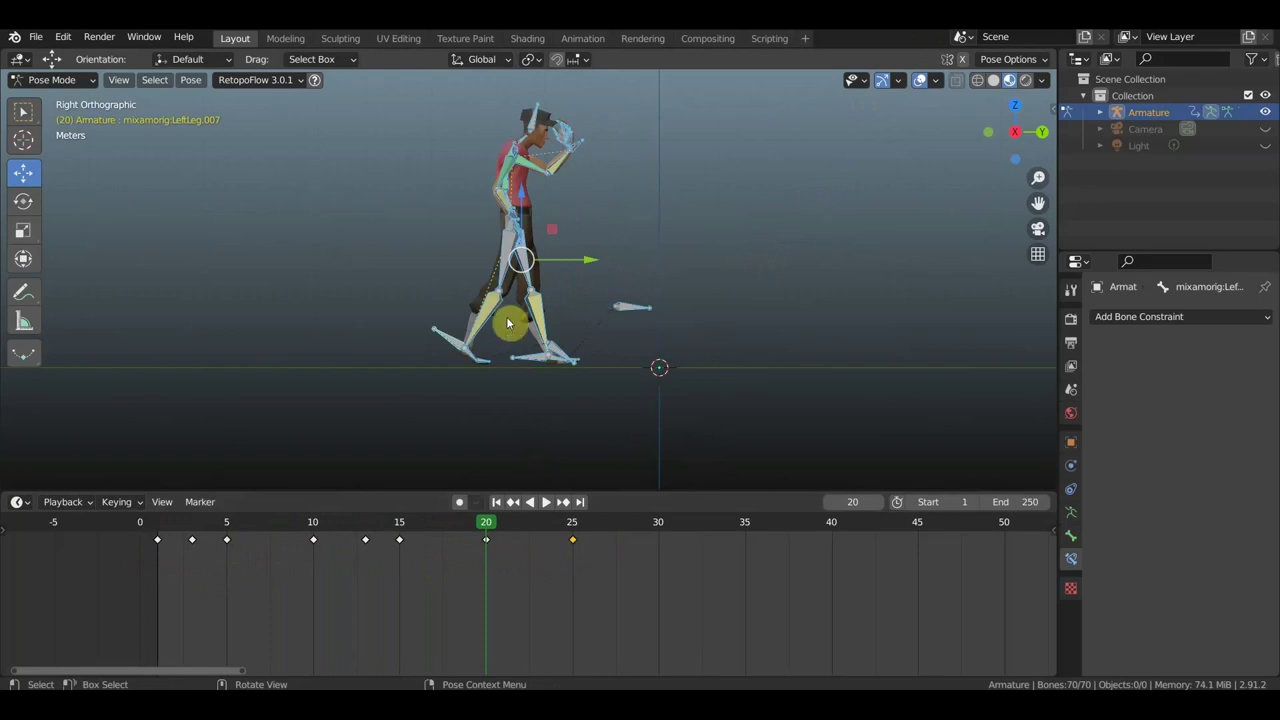
key("space")
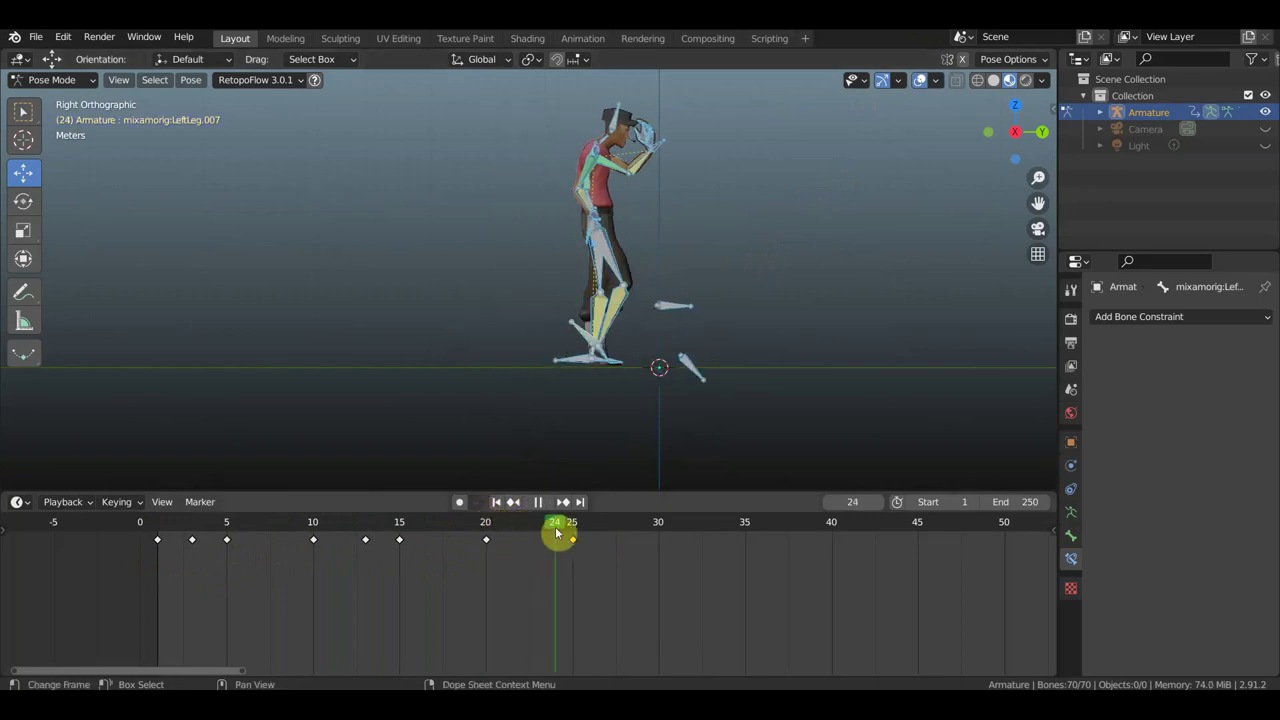
left_click_drag(508, 534, 488, 536)
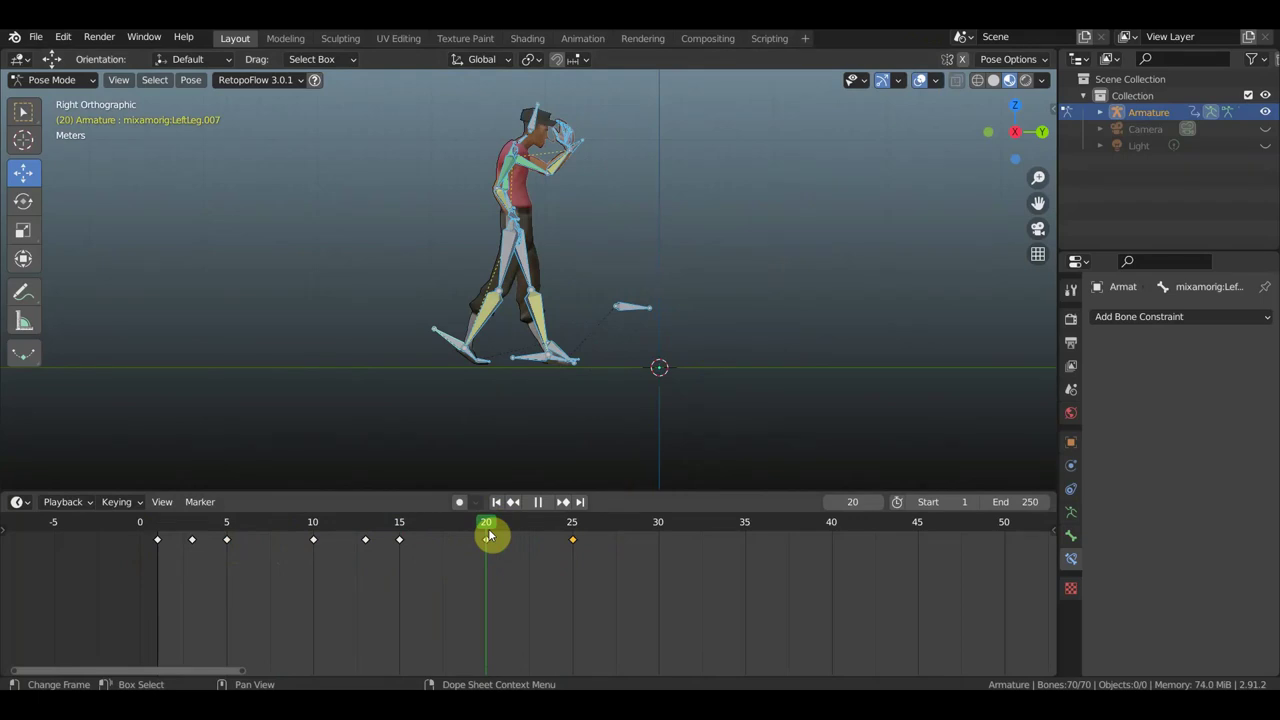
mouse_move(488, 536)
left_mouse_down()
mouse_move(404, 538)
mouse_move(587, 563)
mouse_move(489, 540)
left_mouse_up()
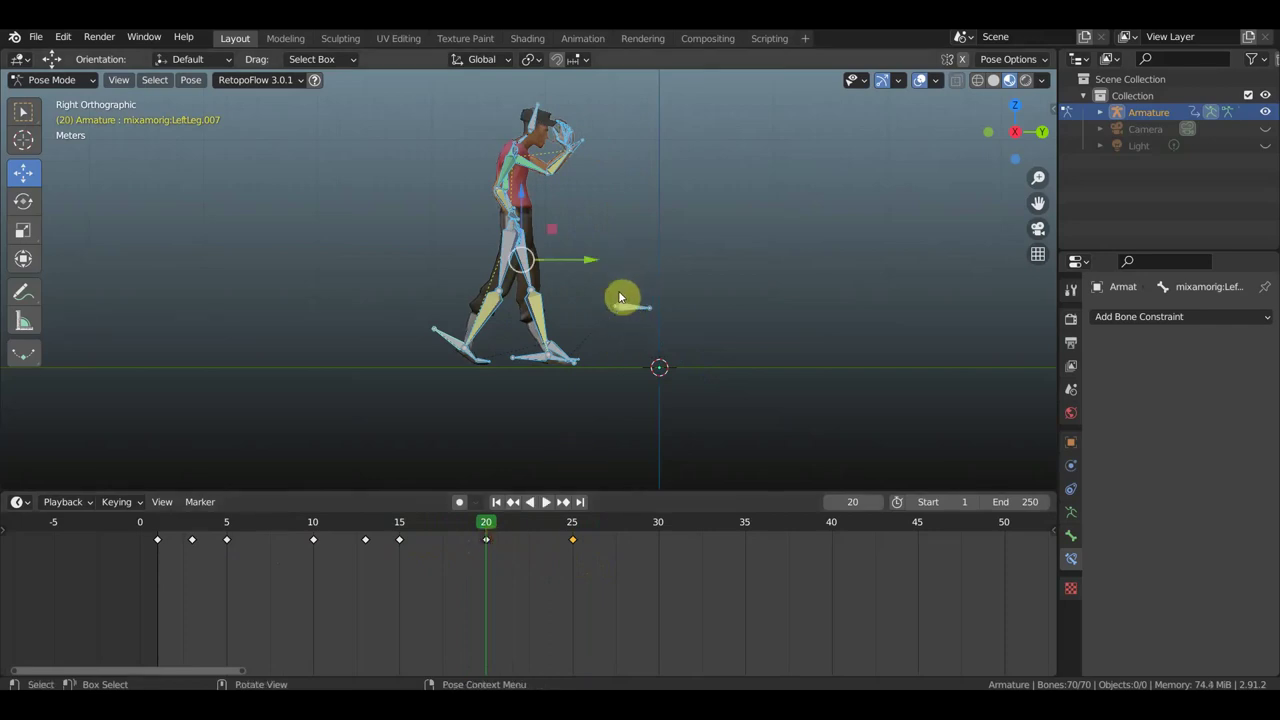
Step: At frame 25, drag the character forward along Y and key its location and rotation
left_click(571, 525)
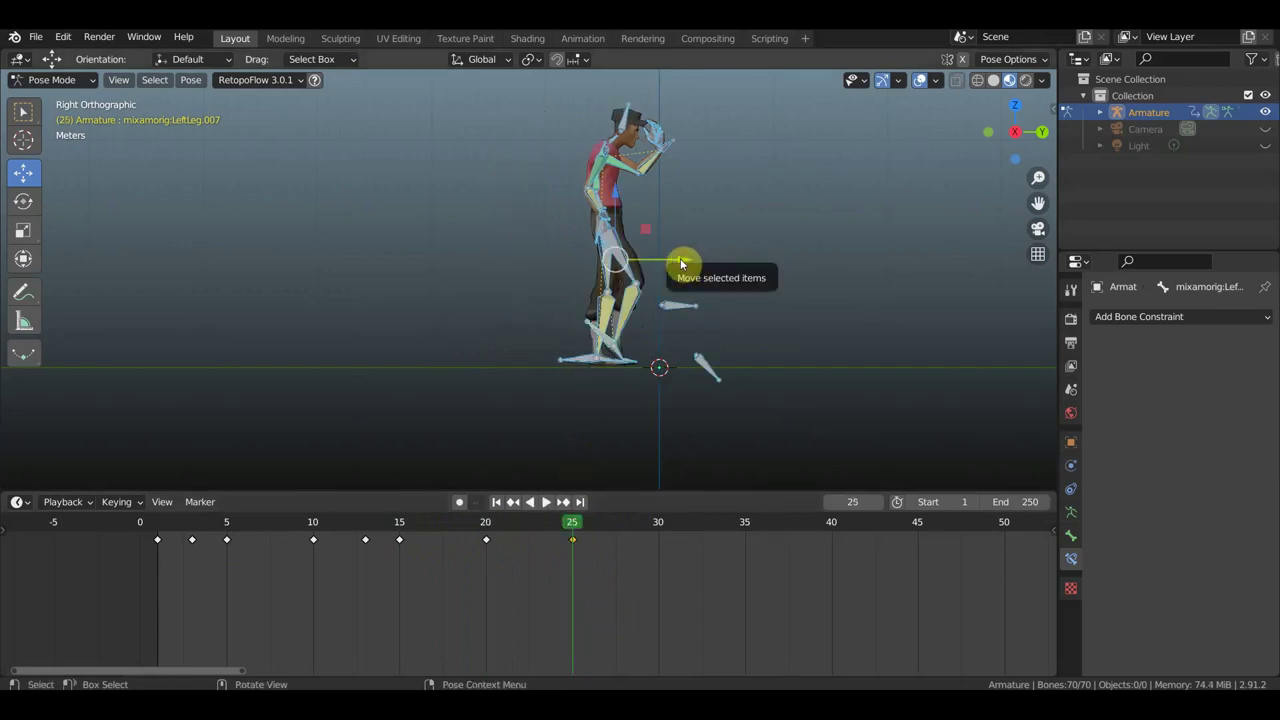
mouse_move(692, 262)
left_mouse_down()
mouse_move(531, 270)
mouse_move(546, 275)
left_mouse_up()
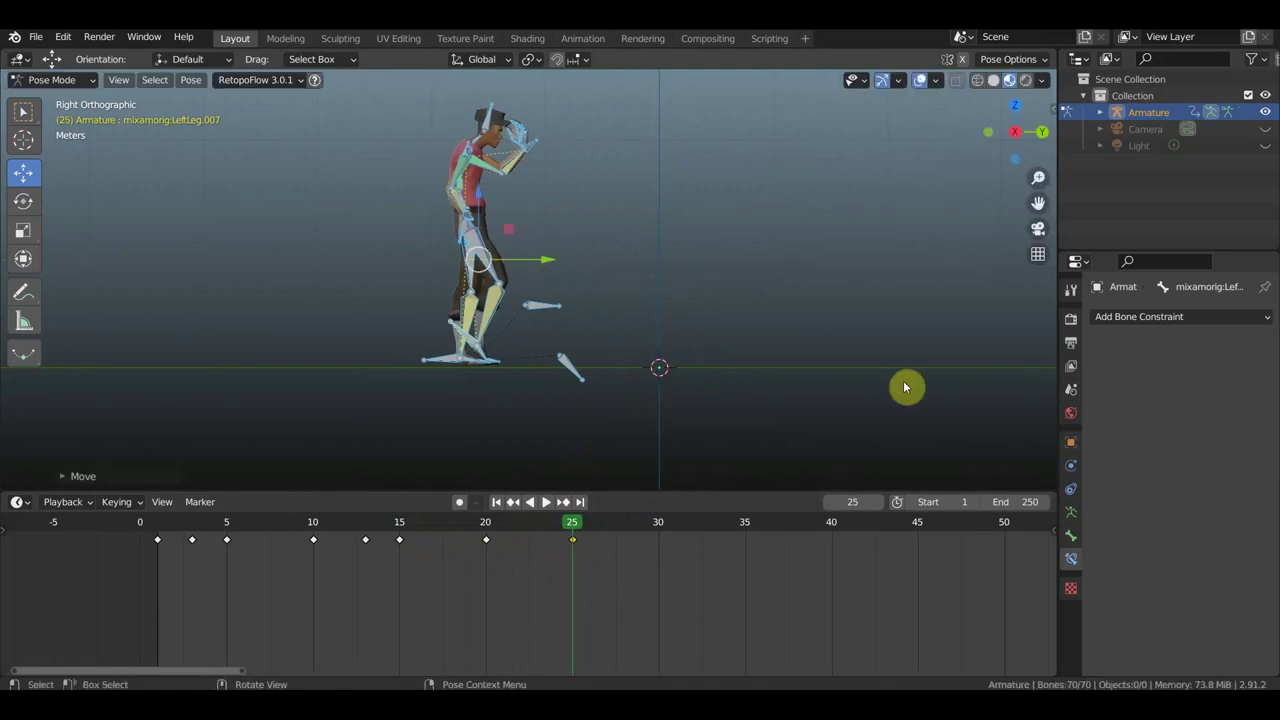
key("i")
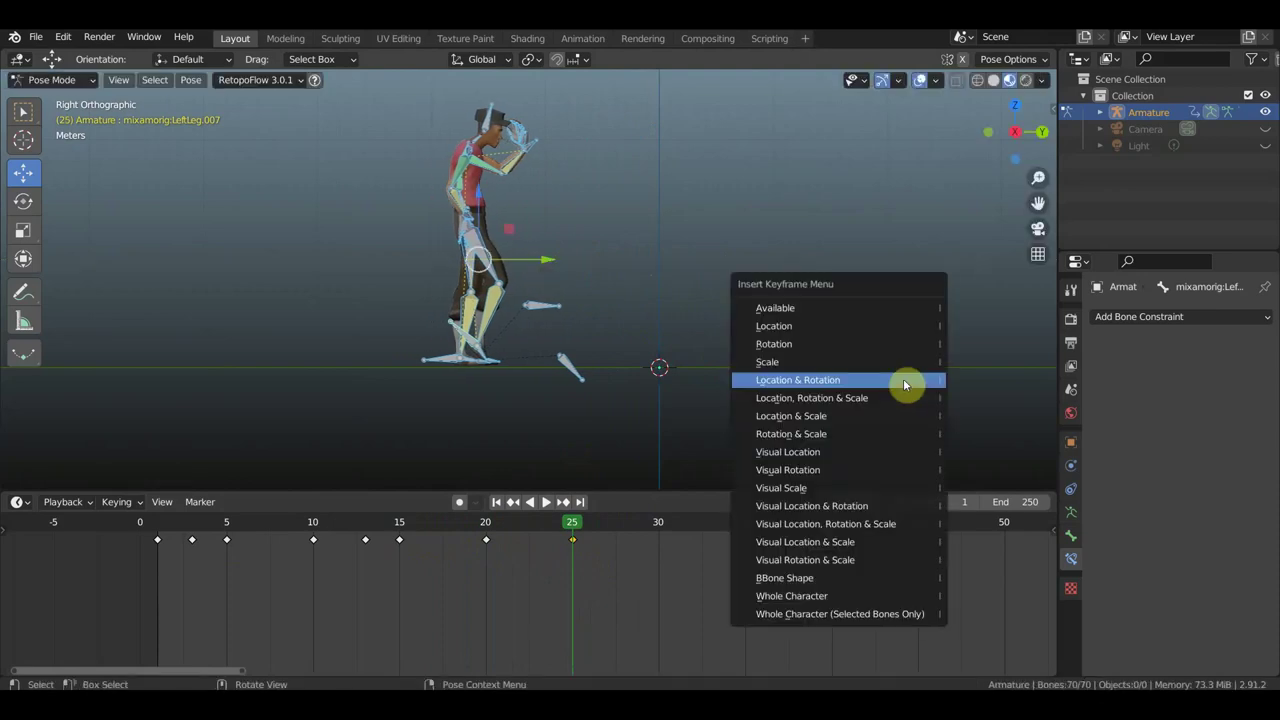
left_click(889, 386)
mouse_move(557, 533)
left_mouse_down()
mouse_move(449, 529)
mouse_move(563, 531)
mouse_move(470, 533)
mouse_move(560, 546)
mouse_move(417, 530)
mouse_move(575, 542)
left_mouse_up()
Step: Select the frame 3 keyframe in the timeline, undoing an accidental nudge
left_click(574, 541)
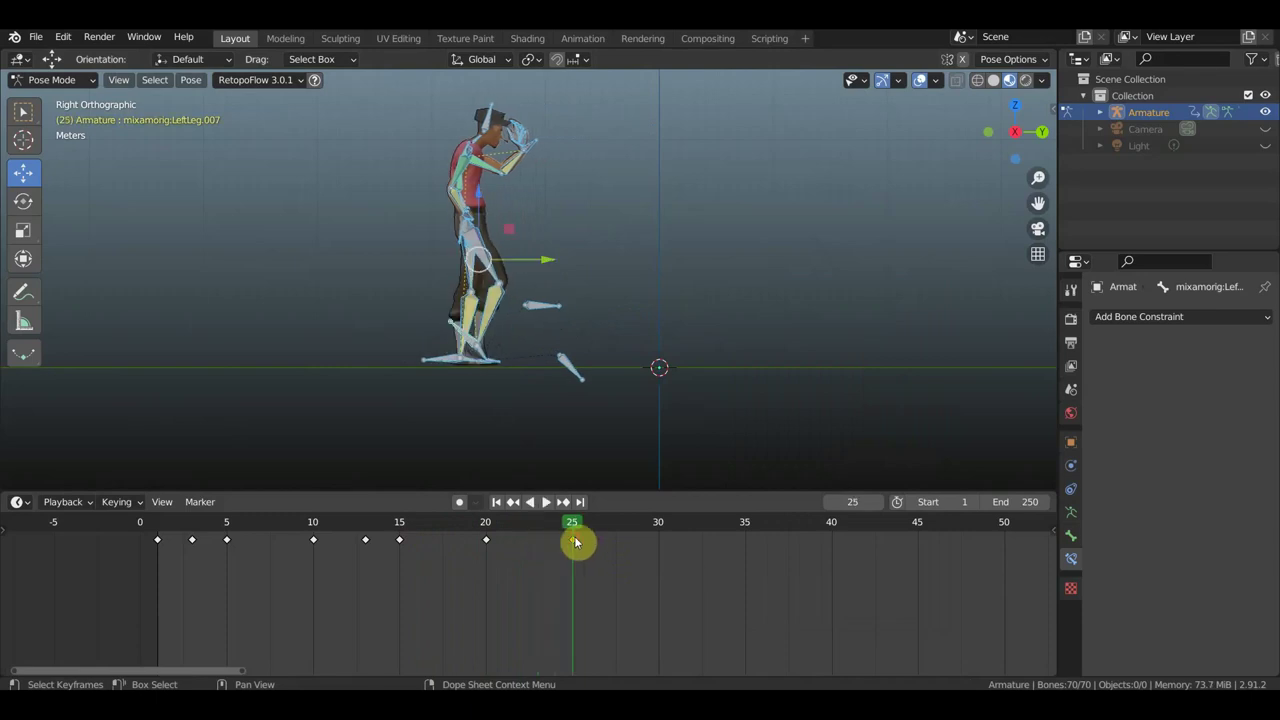
left_click(531, 534)
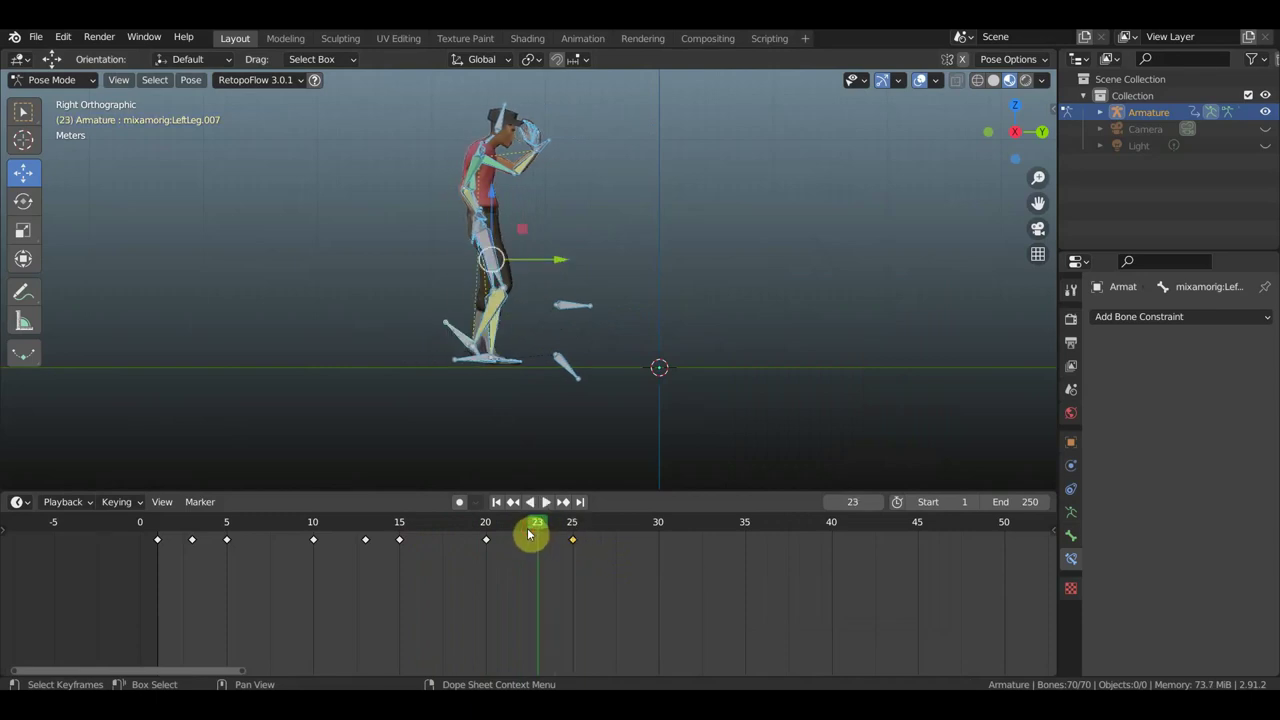
left_click(189, 522)
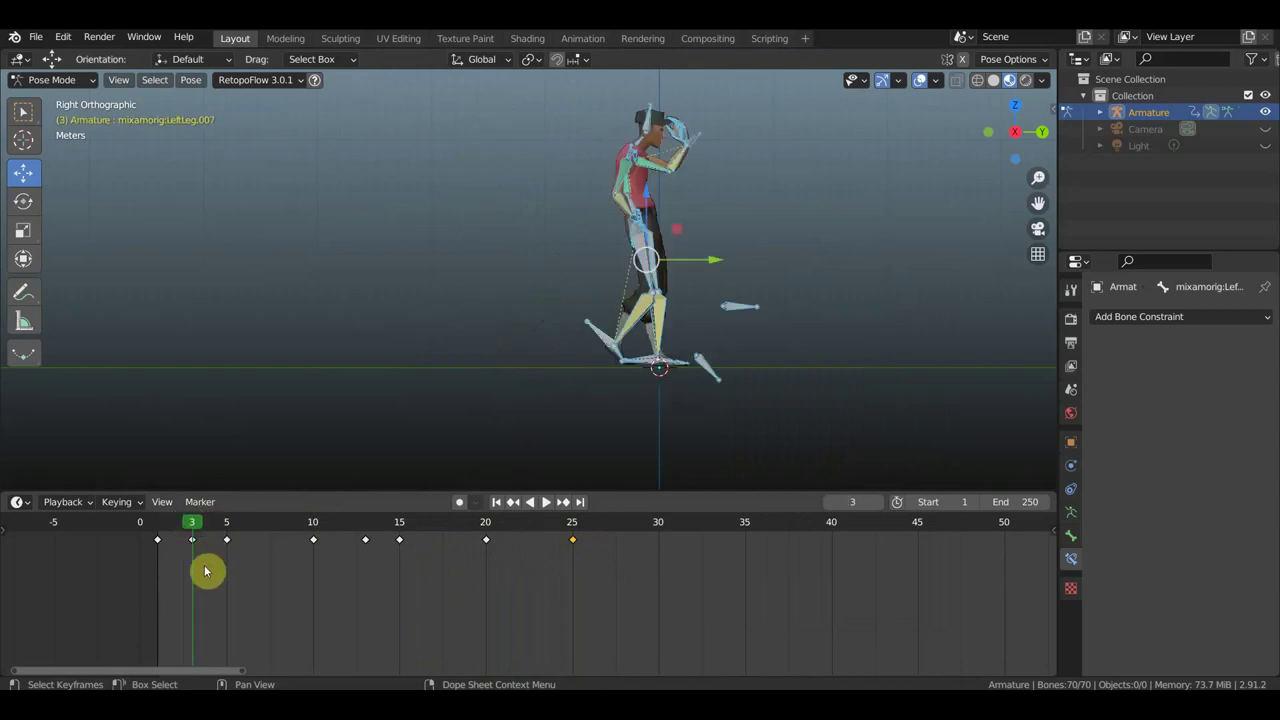
left_click_drag(191, 540, 177, 538)
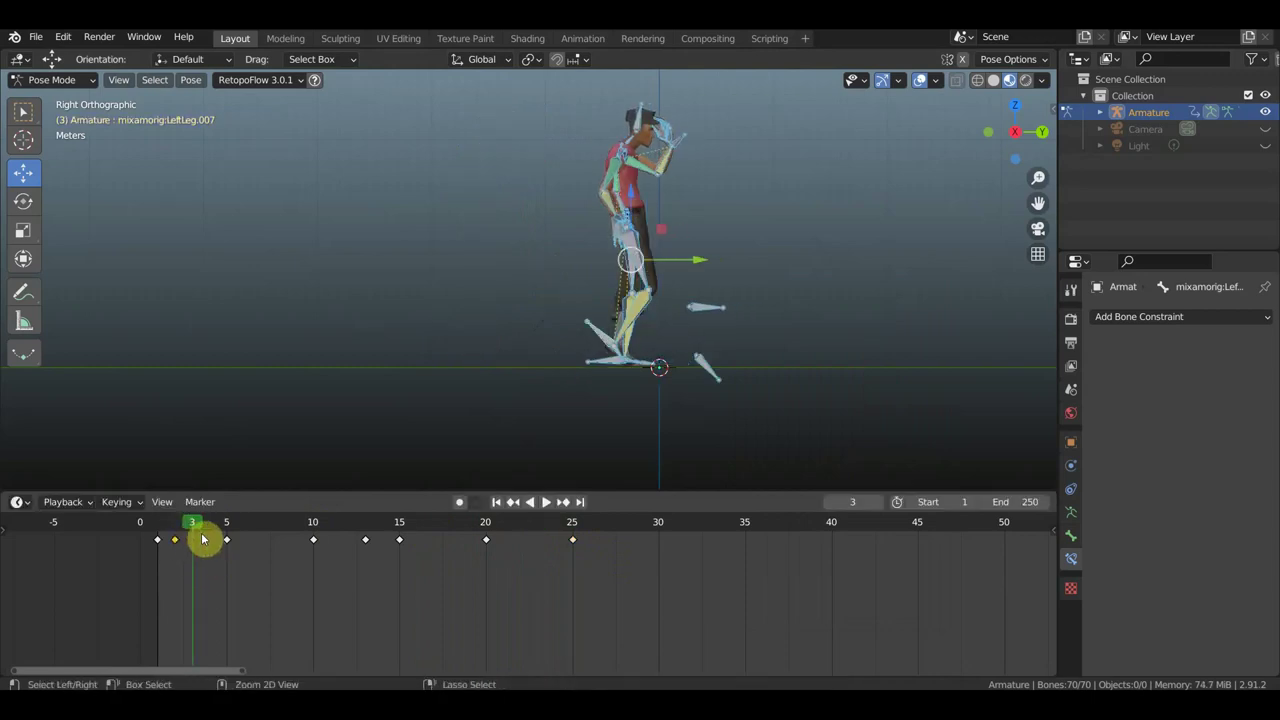
key("ctrl+z")
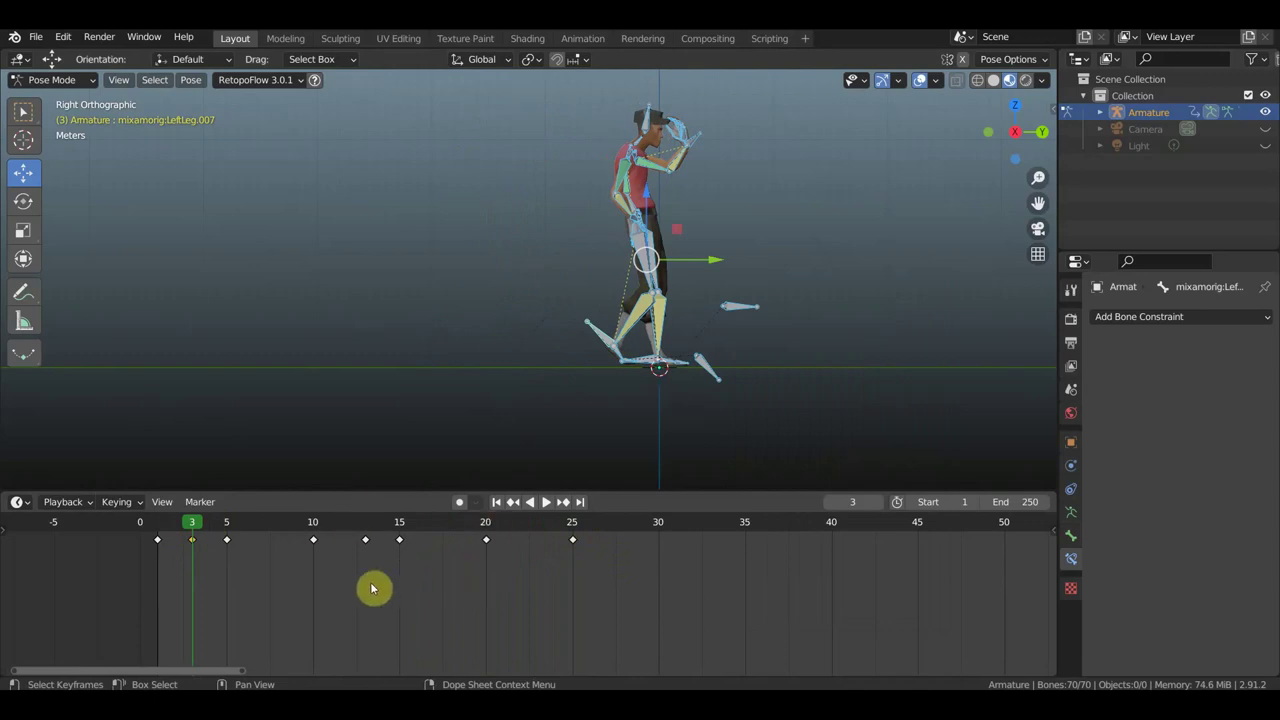
Step: Duplicate the frame 3 key 20 frames later to frame 23, then play and scrub back to 20
key("shift+d")
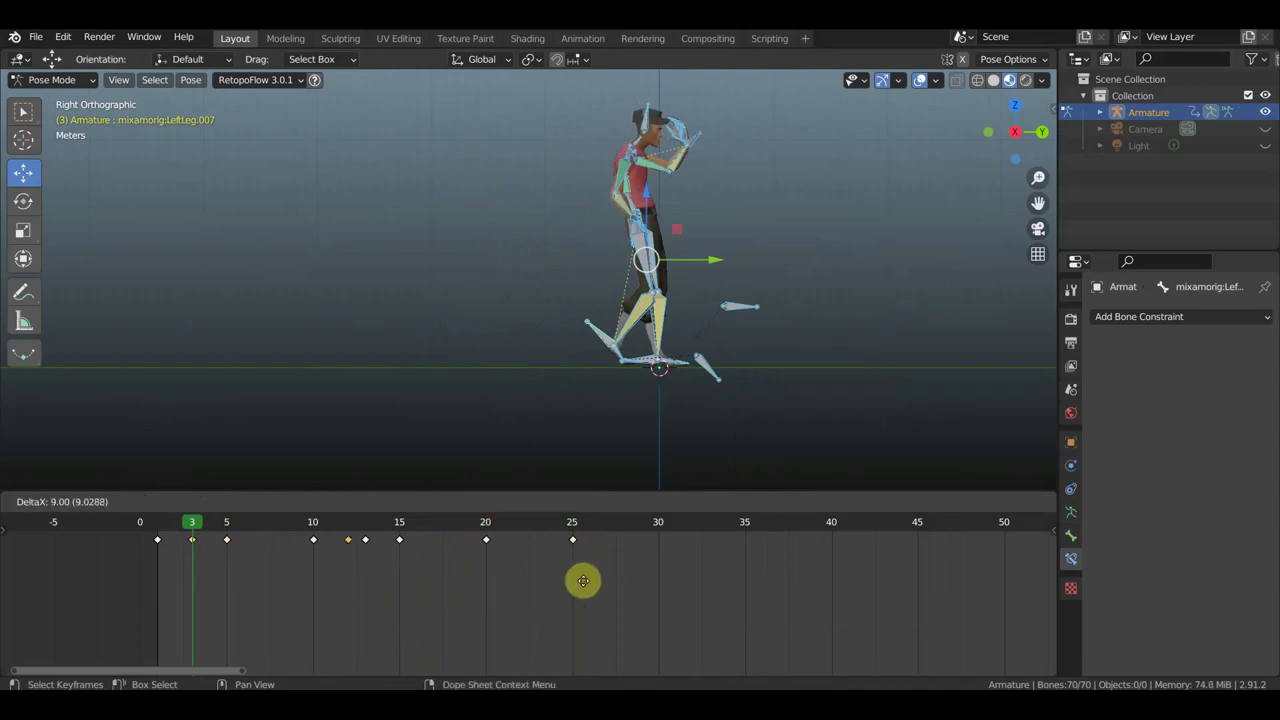
left_click(722, 578)
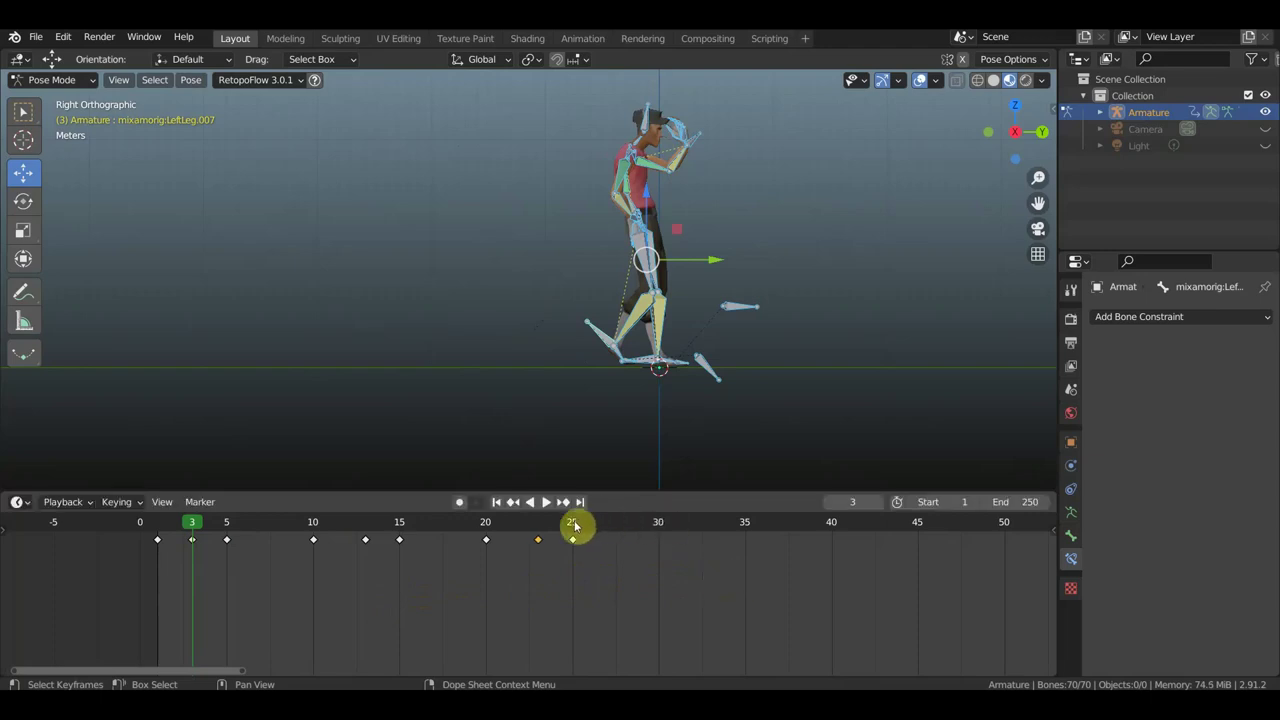
left_click(538, 524)
key("space")
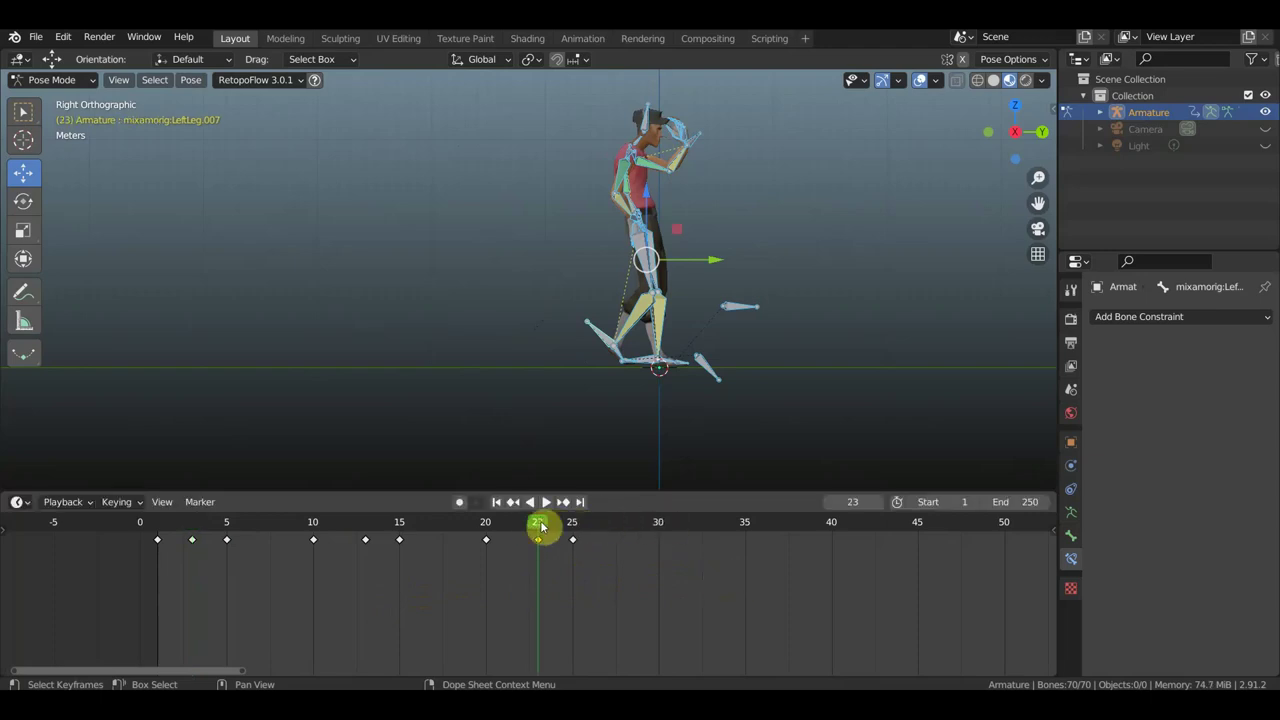
left_click_drag(540, 526, 486, 526)
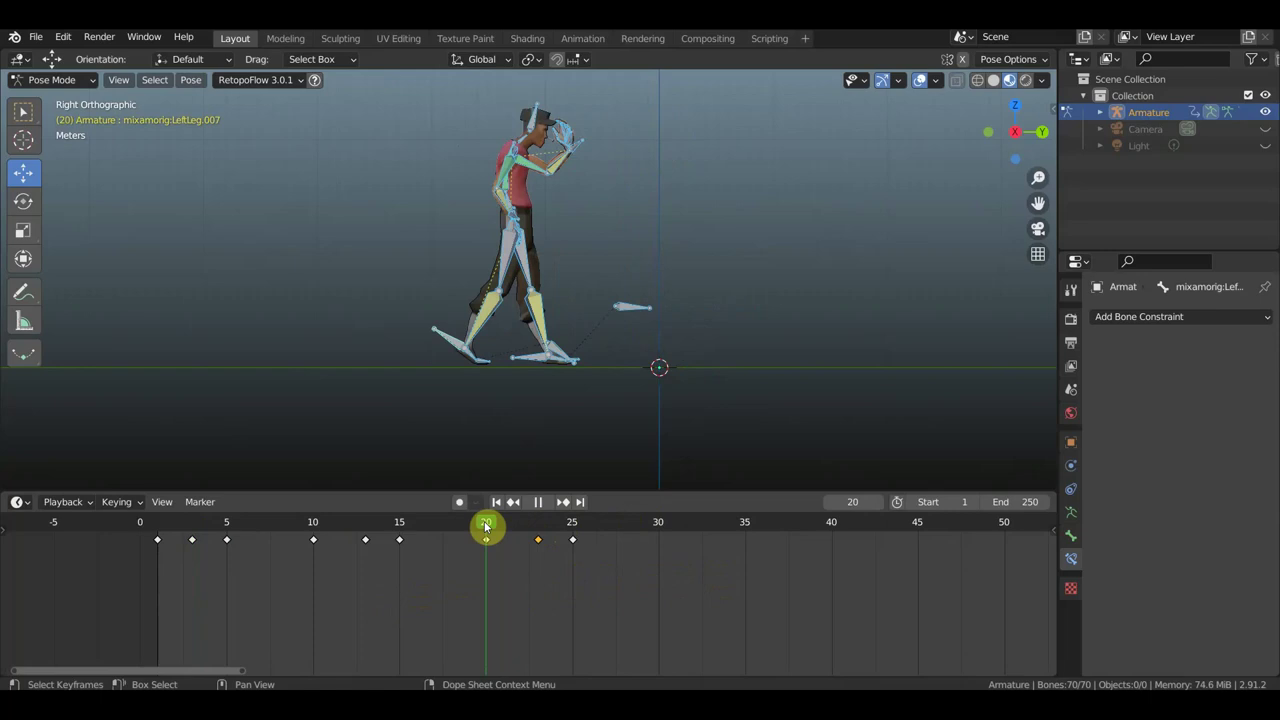
Step: Stop playback and try moving the character forward at frame 23, comparing against frame 20
left_click_drag(486, 526, 554, 526)
key("space")
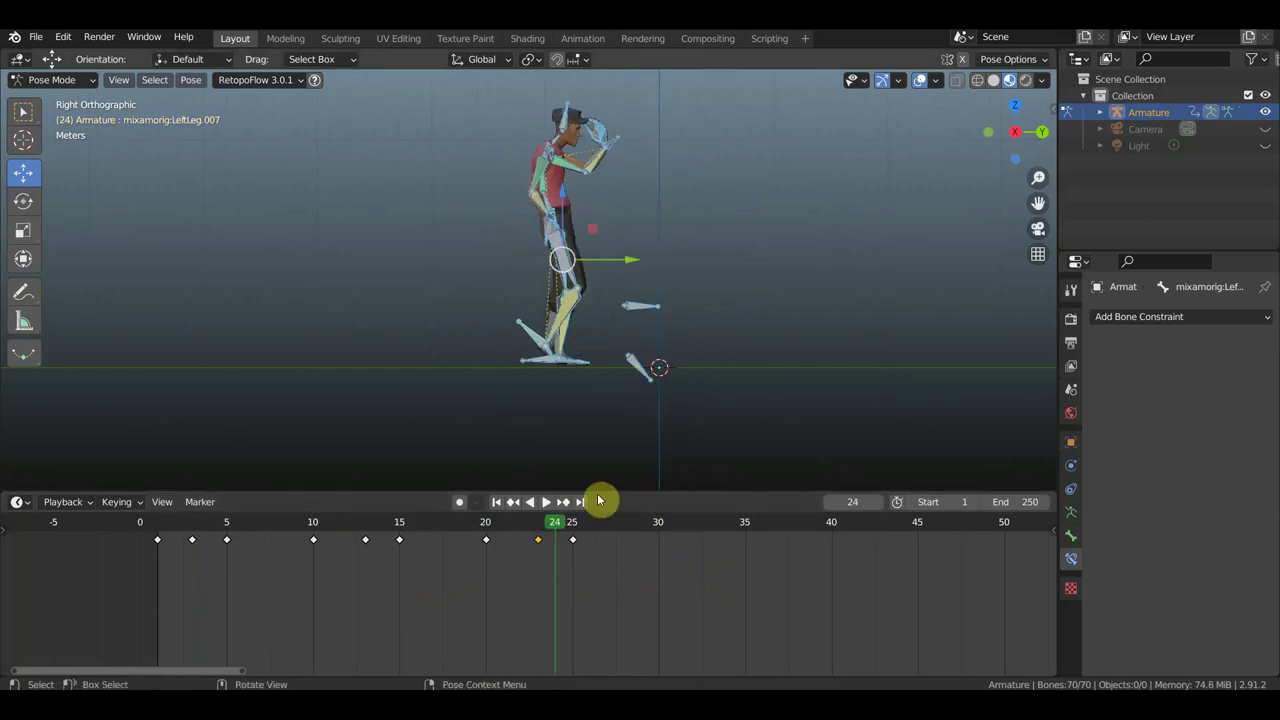
left_click(538, 526)
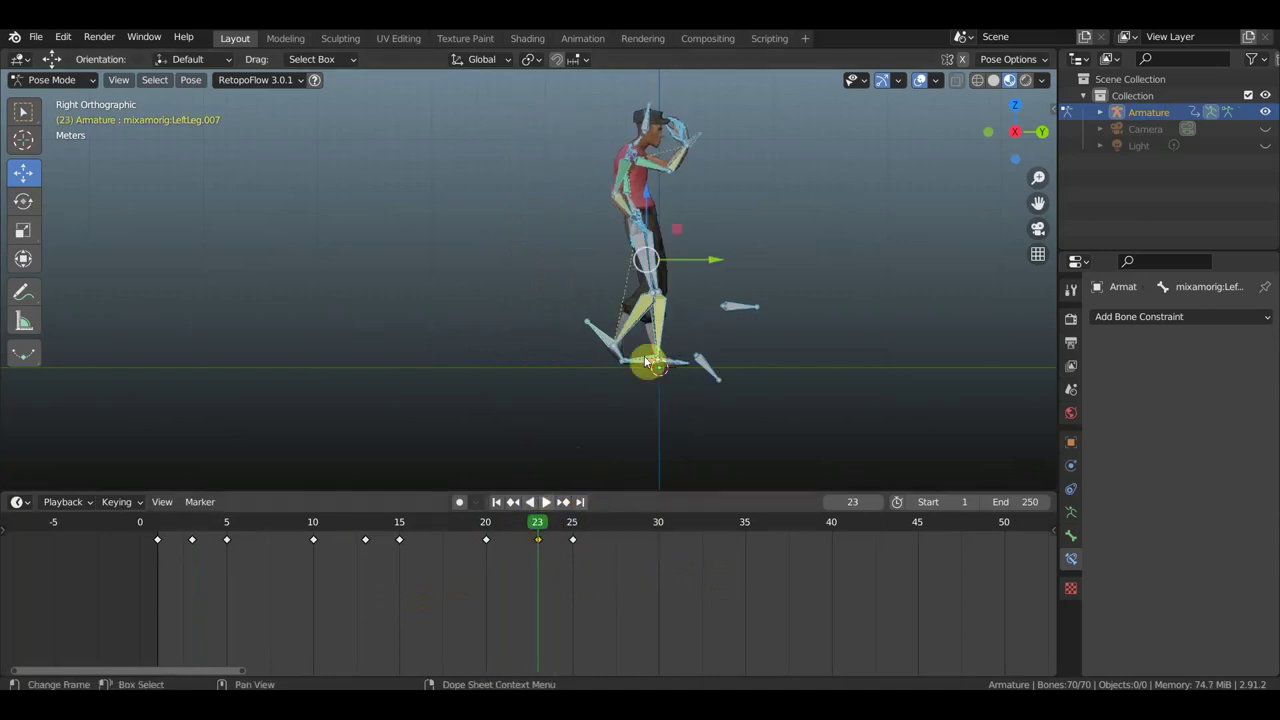
left_click_drag(650, 260, 514, 266)
left_click(485, 526)
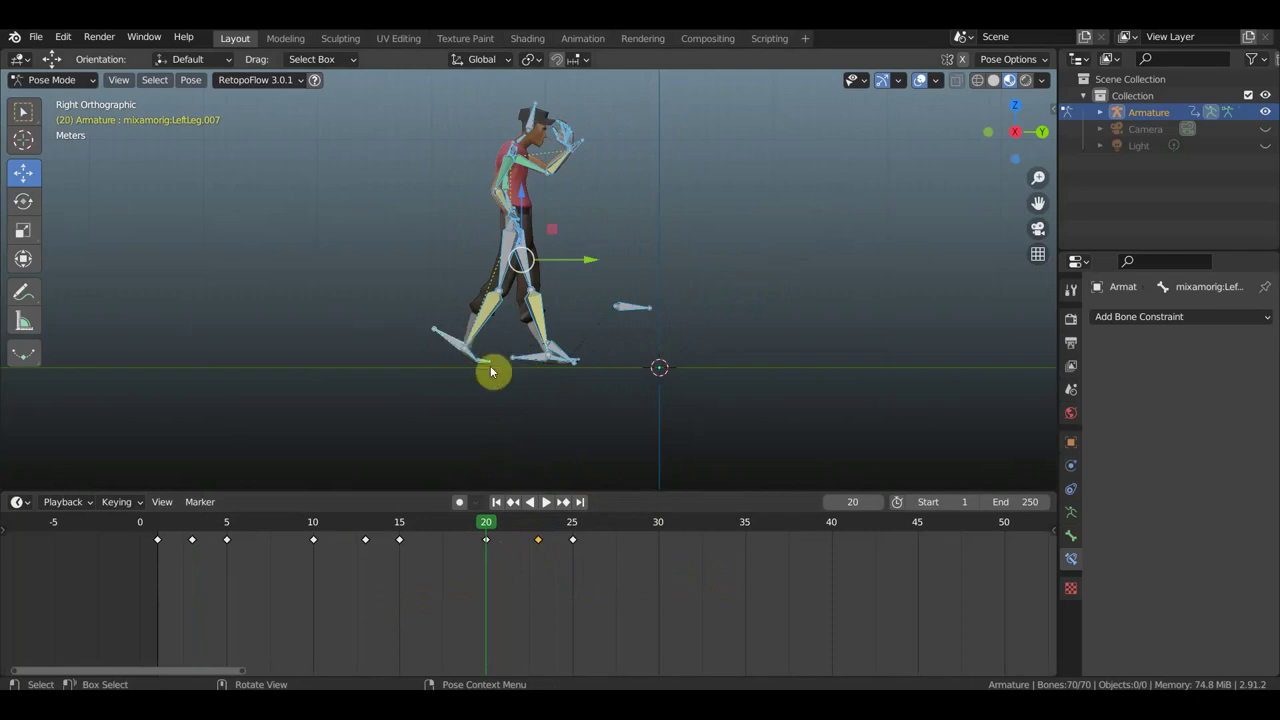
left_click(537, 526)
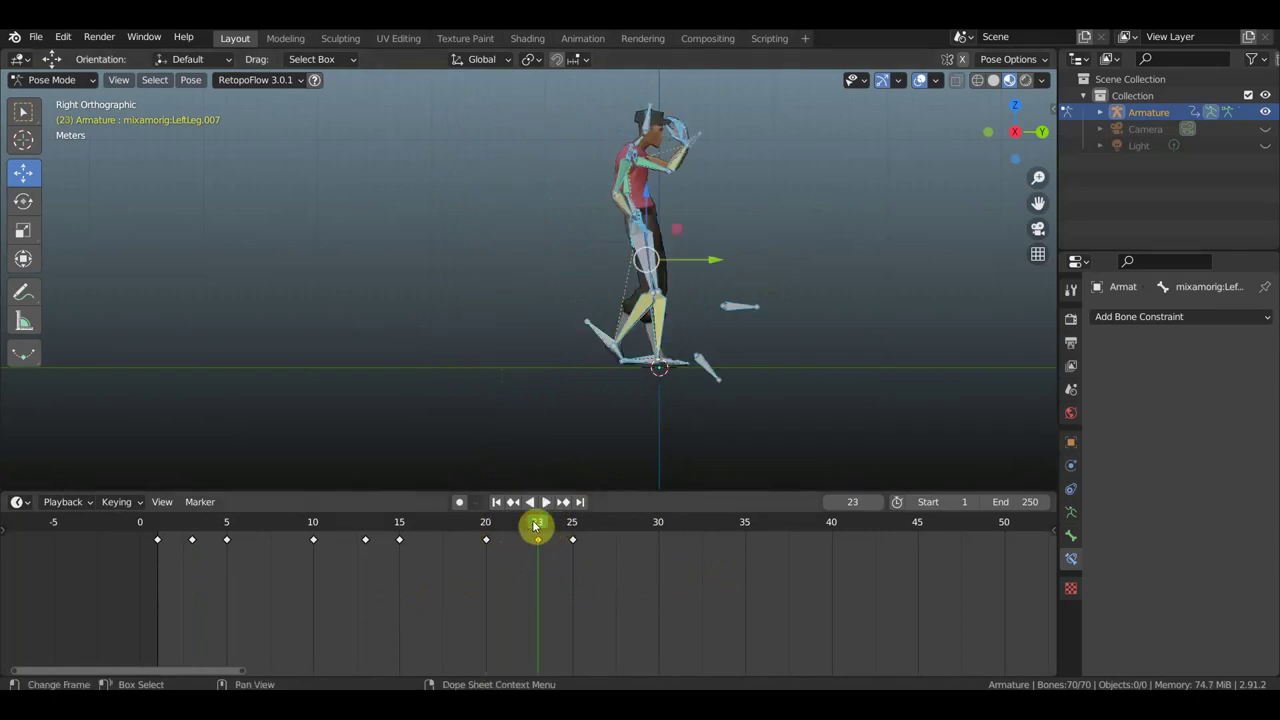
Step: Reposition the frame 23 pose about 13.93 m along the walk line and key location and rotation
left_click_drag(709, 262, 553, 269)
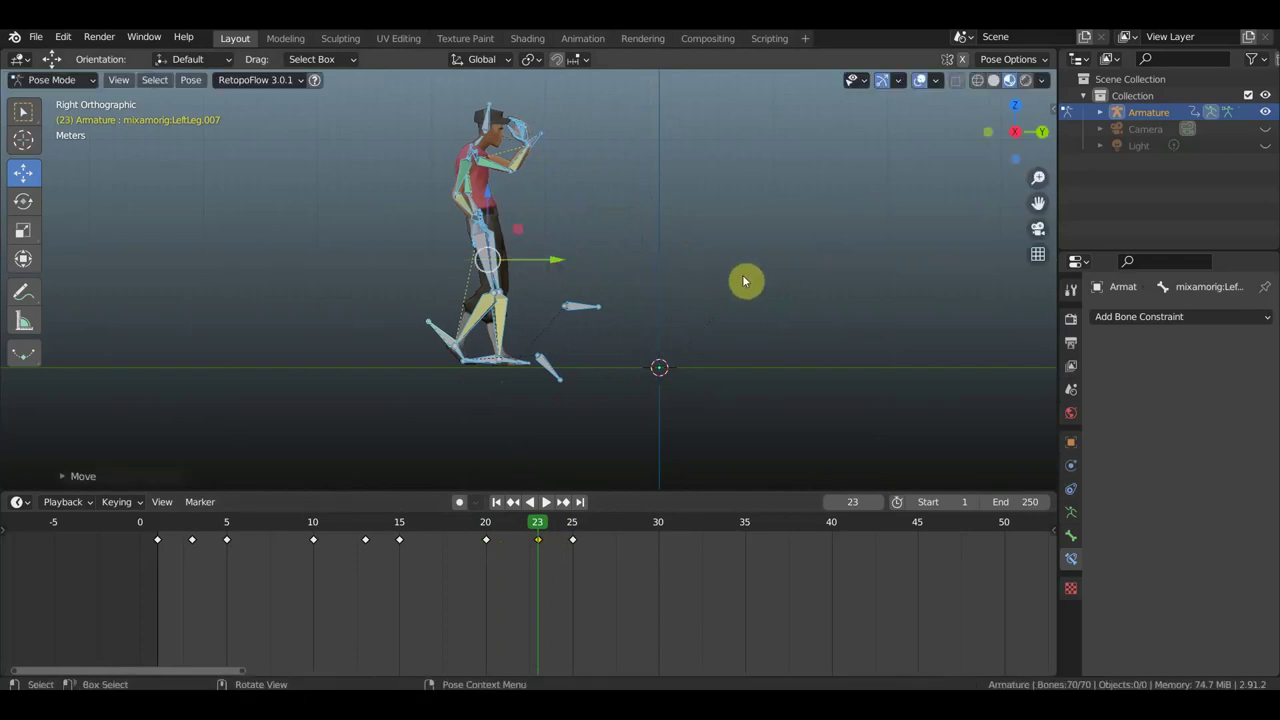
key("i")
left_click(743, 277)
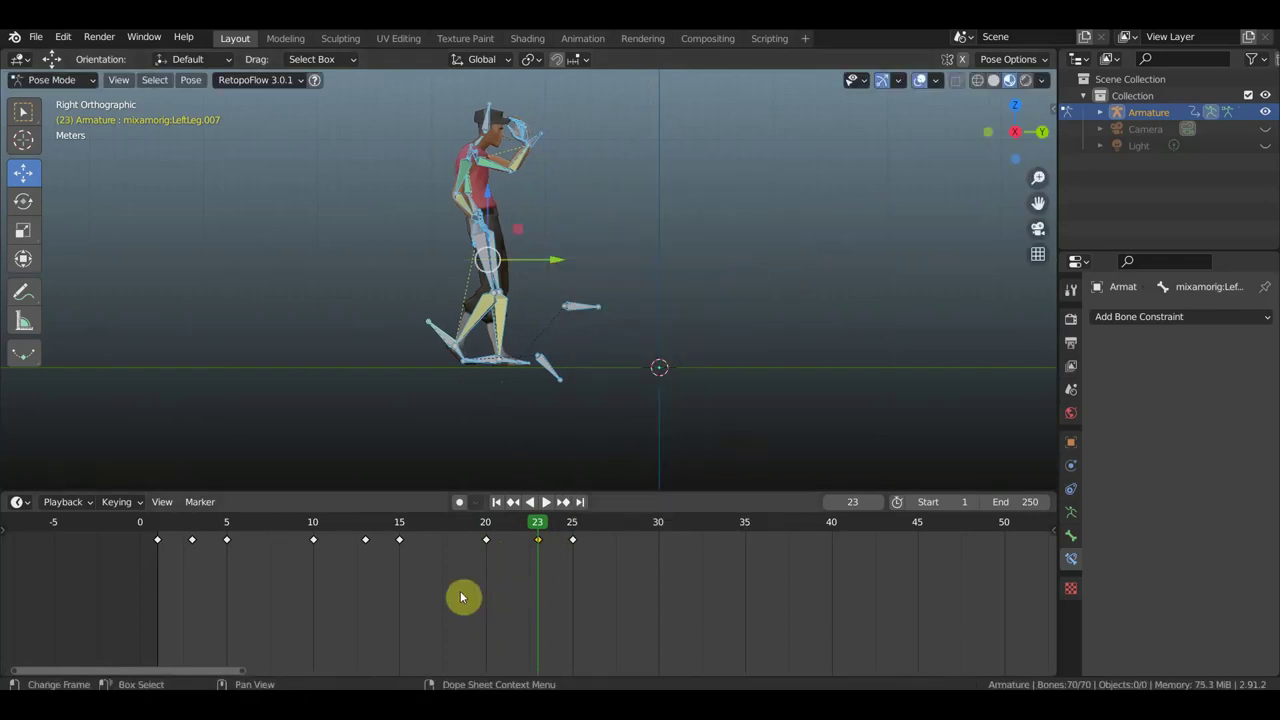
mouse_move(551, 527)
left_mouse_down()
mouse_move(571, 530)
mouse_move(229, 523)
mouse_move(571, 540)
left_mouse_up()
left_click(533, 553)
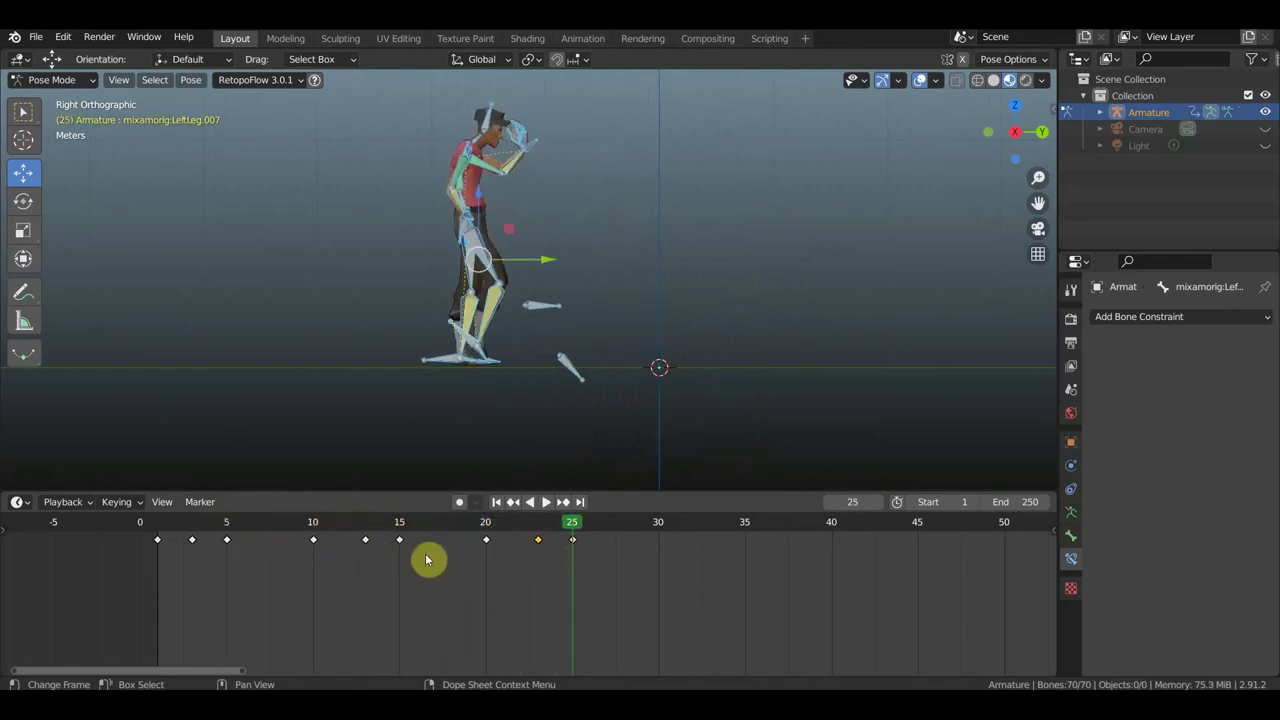
Step: Duplicate the frame 10 keyframe to frame 30, then check frames 25 and 30
mouse_move(430, 553)
left_mouse_down()
mouse_move(285, 531)
mouse_move(321, 547)
left_mouse_up()
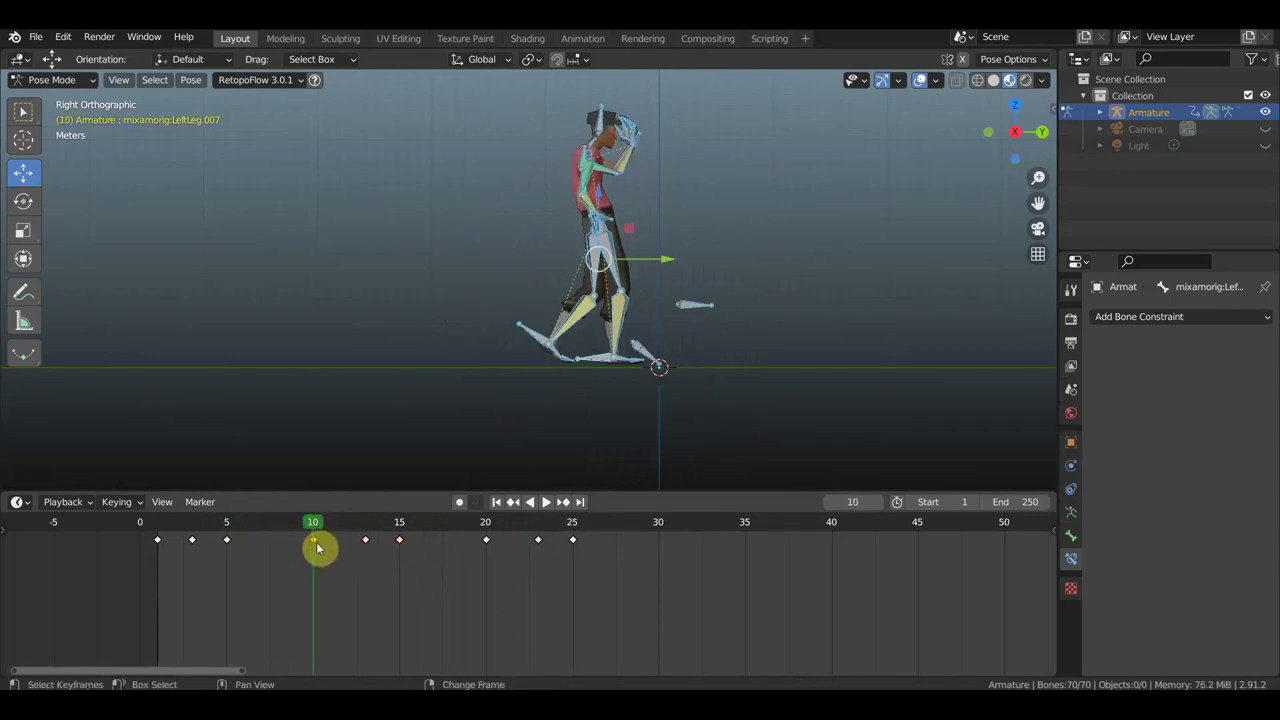
left_click_drag(318, 547, 666, 556)
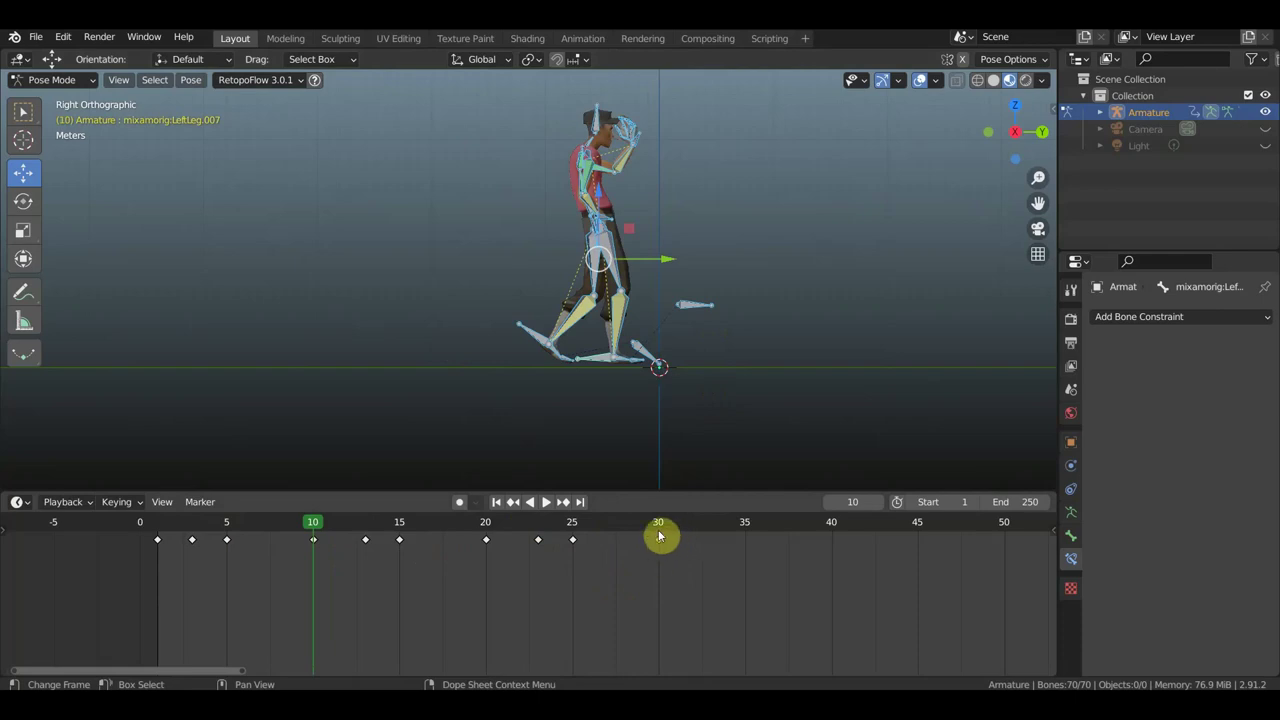
left_click(571, 528)
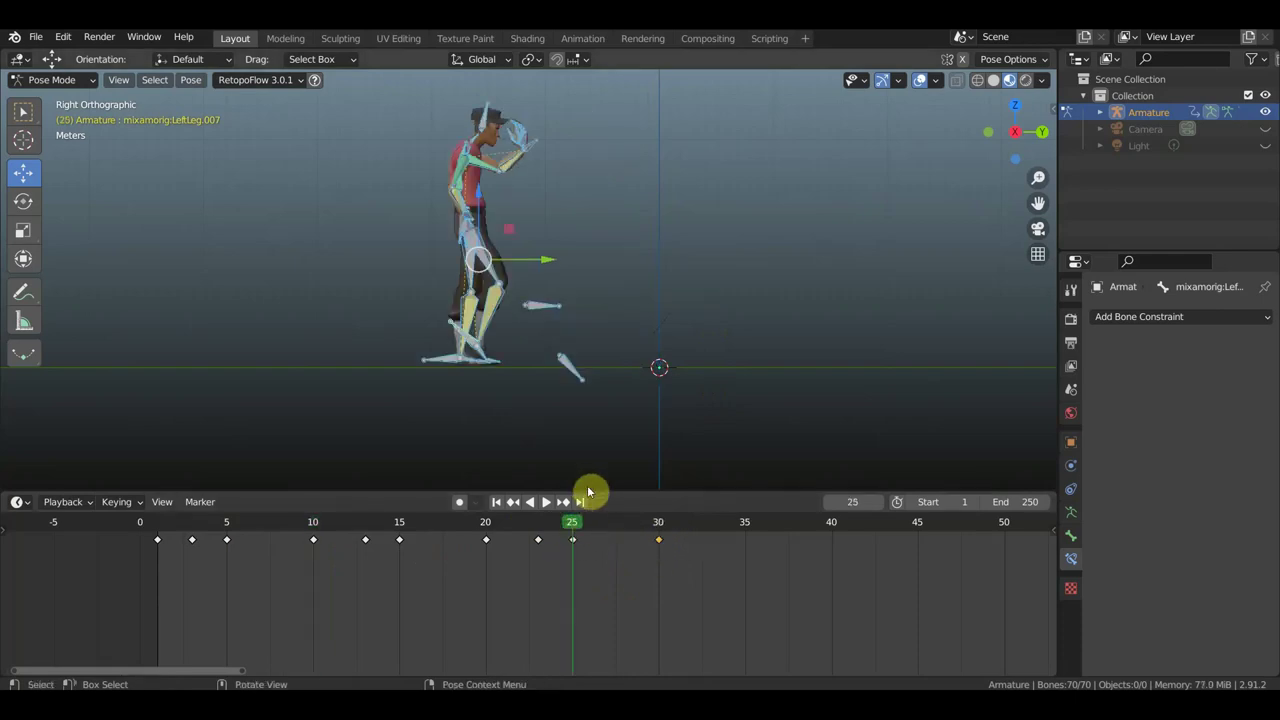
left_click(659, 528)
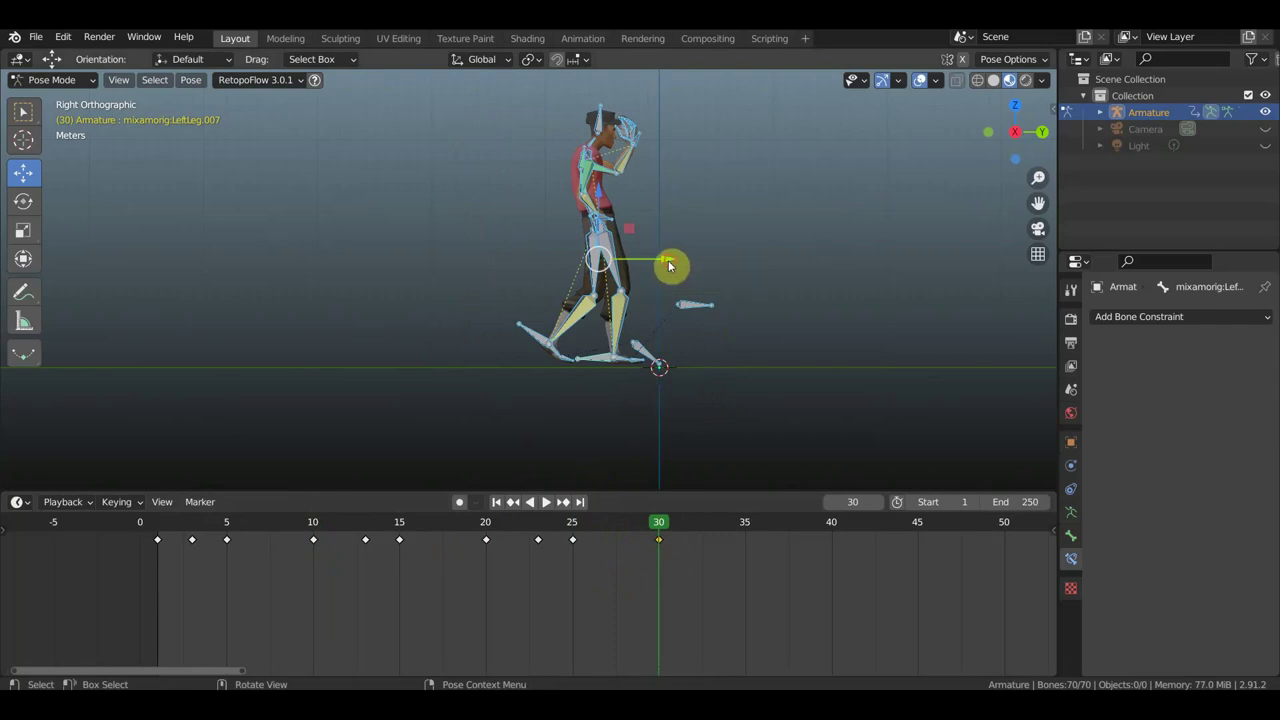
Step: Shift the frame 30 pose about 12.7 m forward along Y and key its location and rotation
left_click_drag(671, 266, 523, 270)
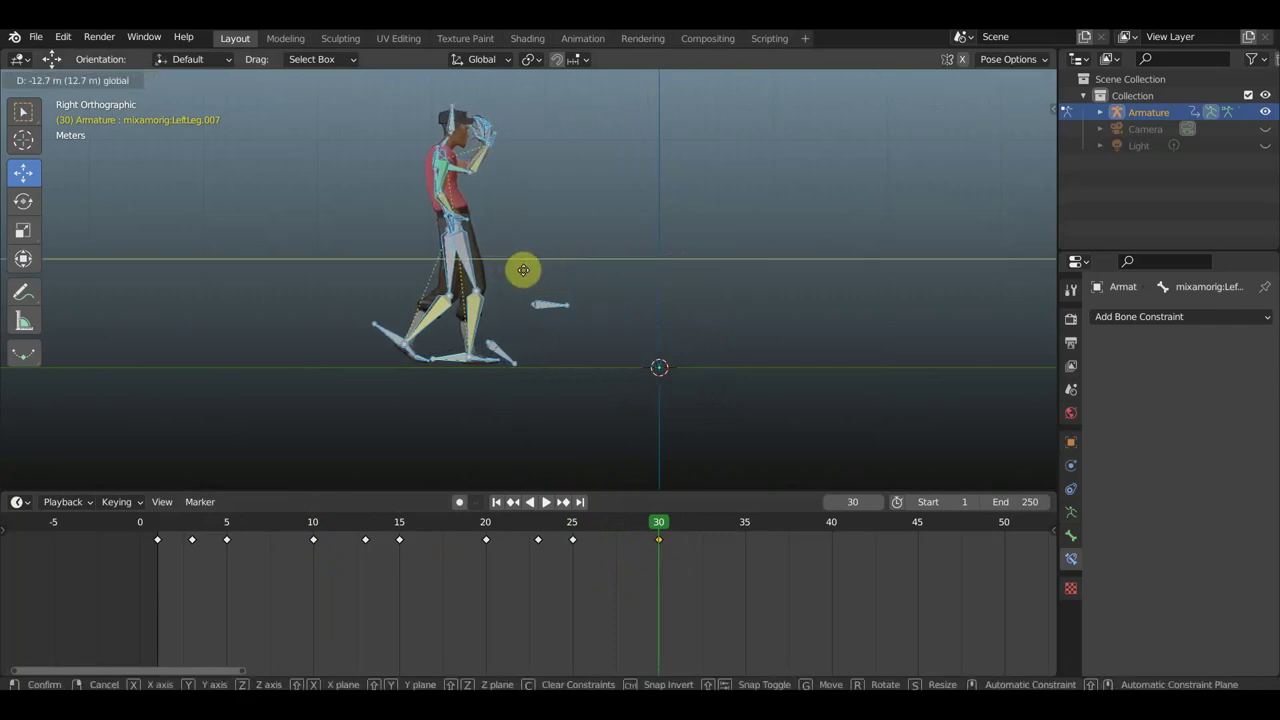
key("i")
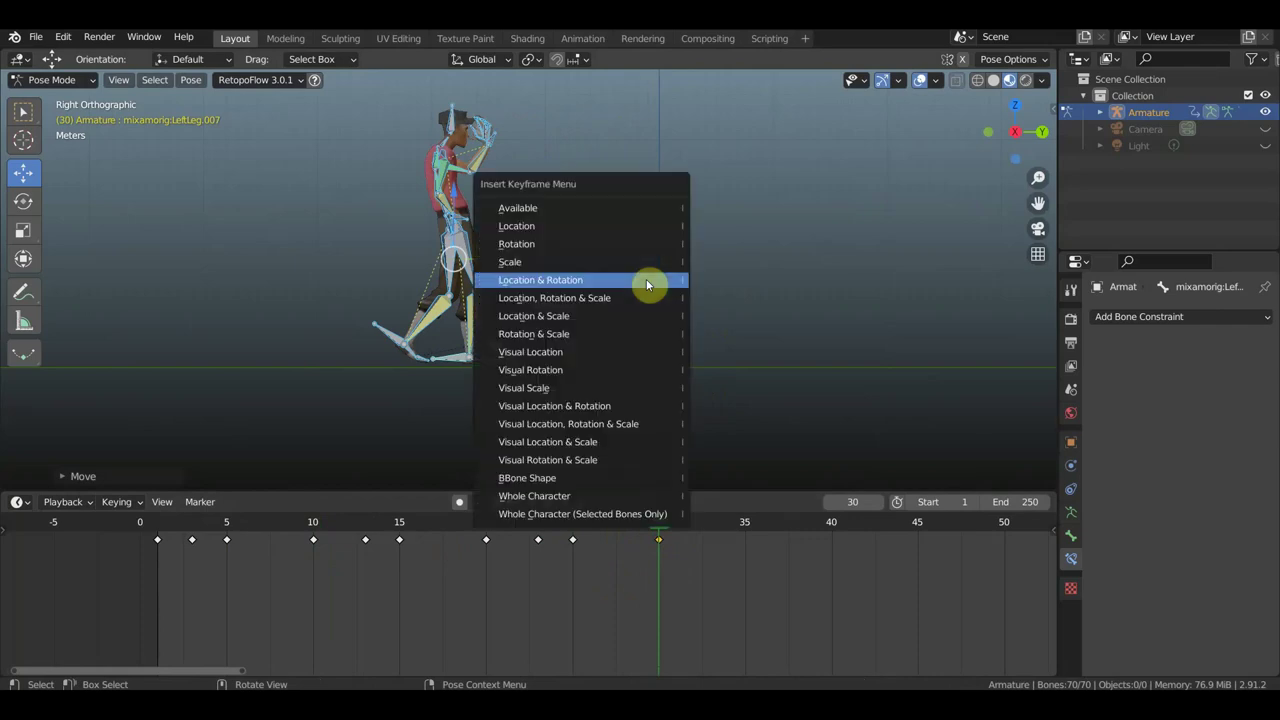
left_click(648, 280)
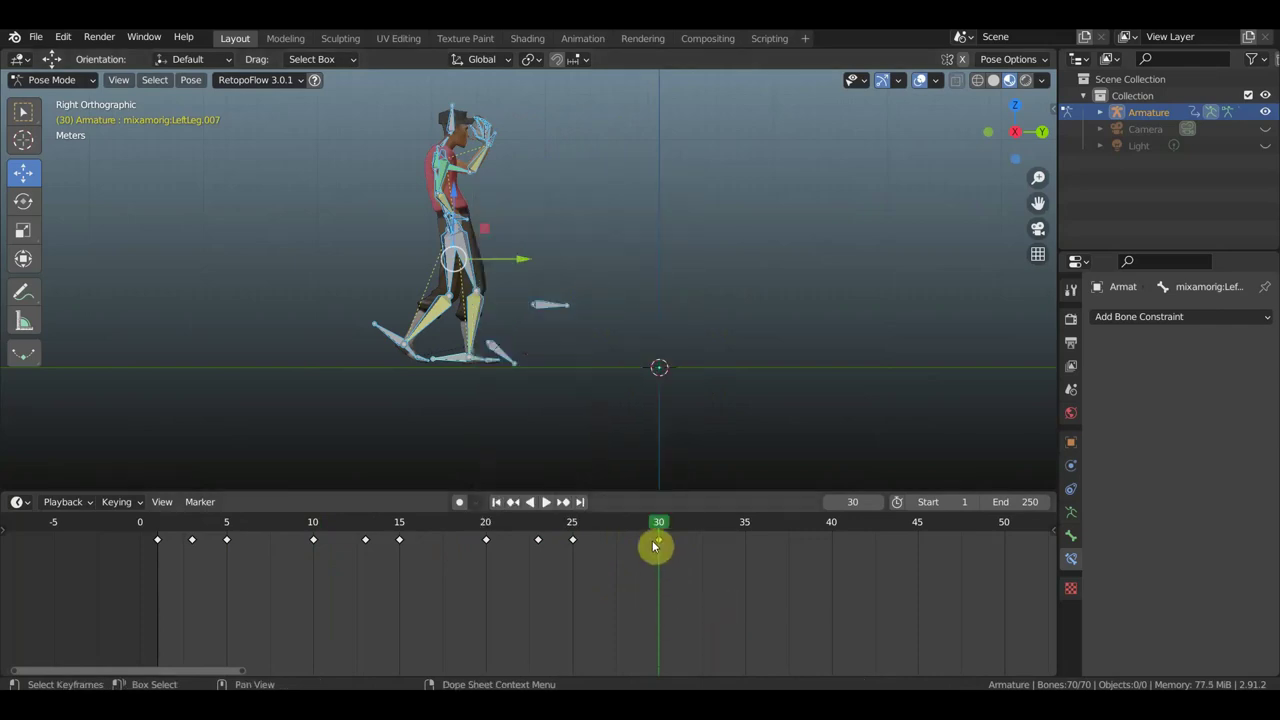
mouse_move(653, 525)
left_mouse_down()
mouse_move(523, 522)
mouse_move(657, 522)
mouse_move(597, 522)
mouse_move(746, 548)
left_mouse_up()
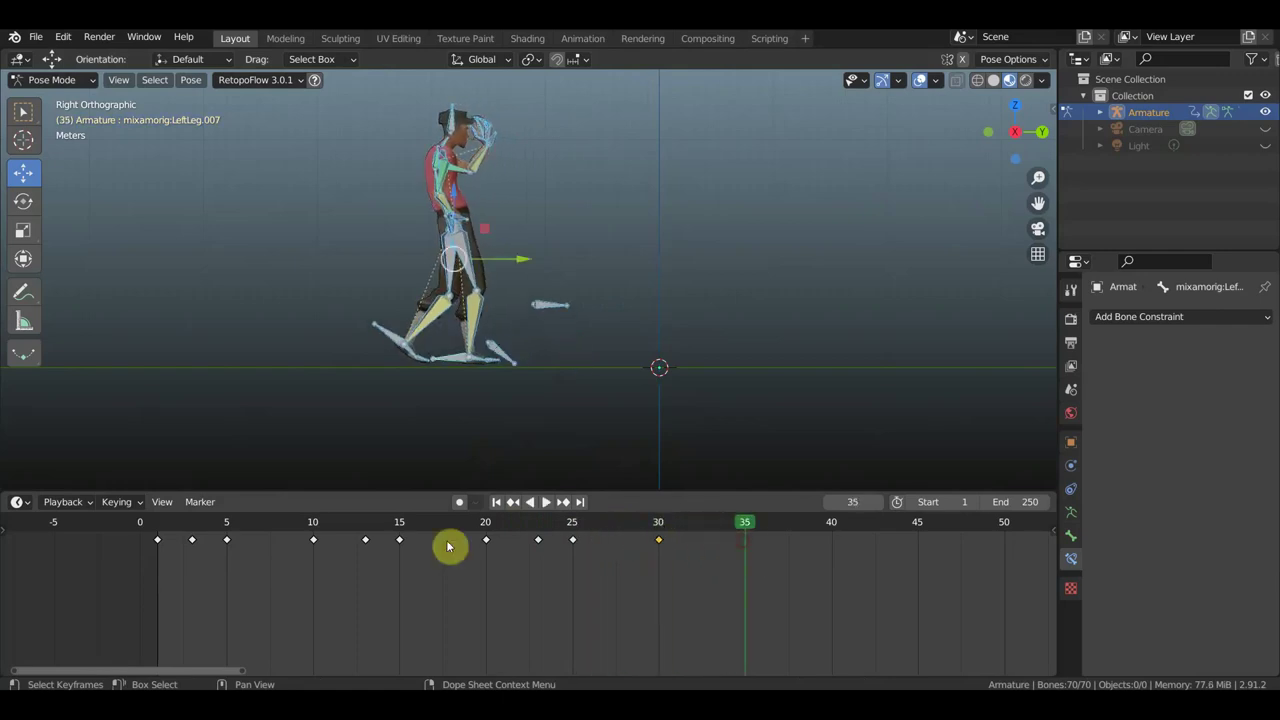
Step: Copy the frame 15 keyframe to frame 35 and compare the poses at frames 30 and 35
left_click(403, 543)
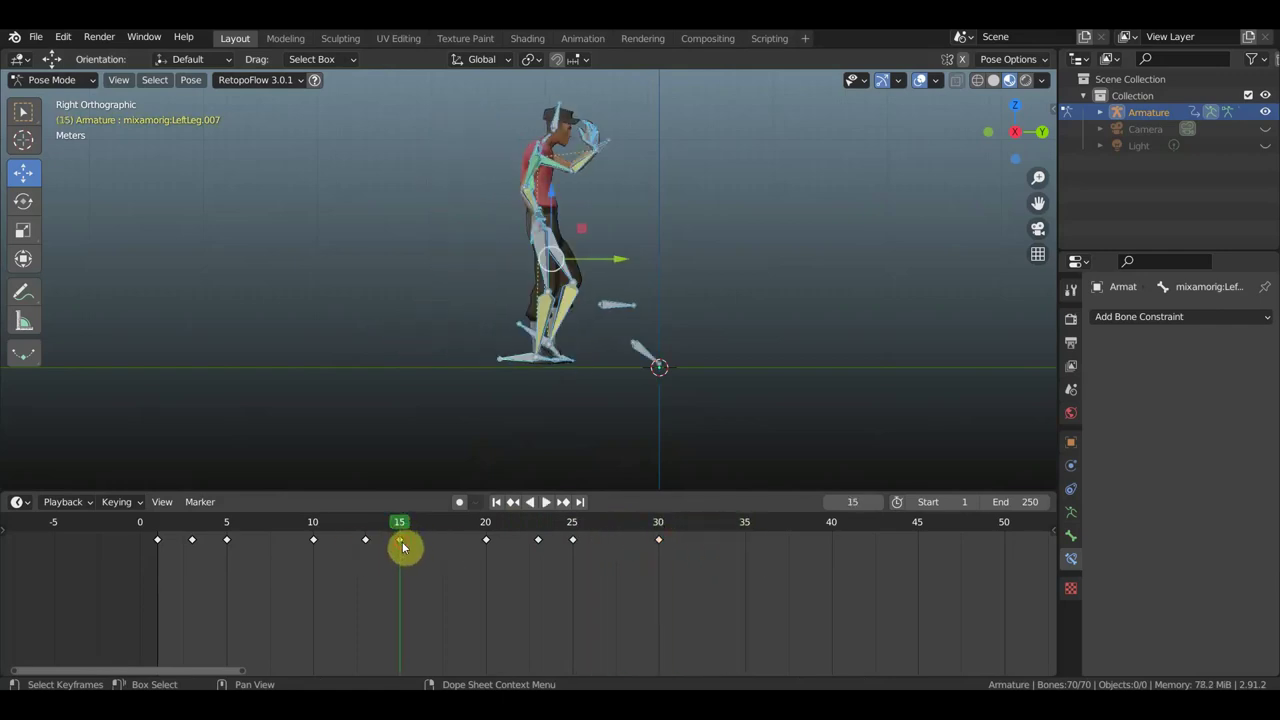
key("g")
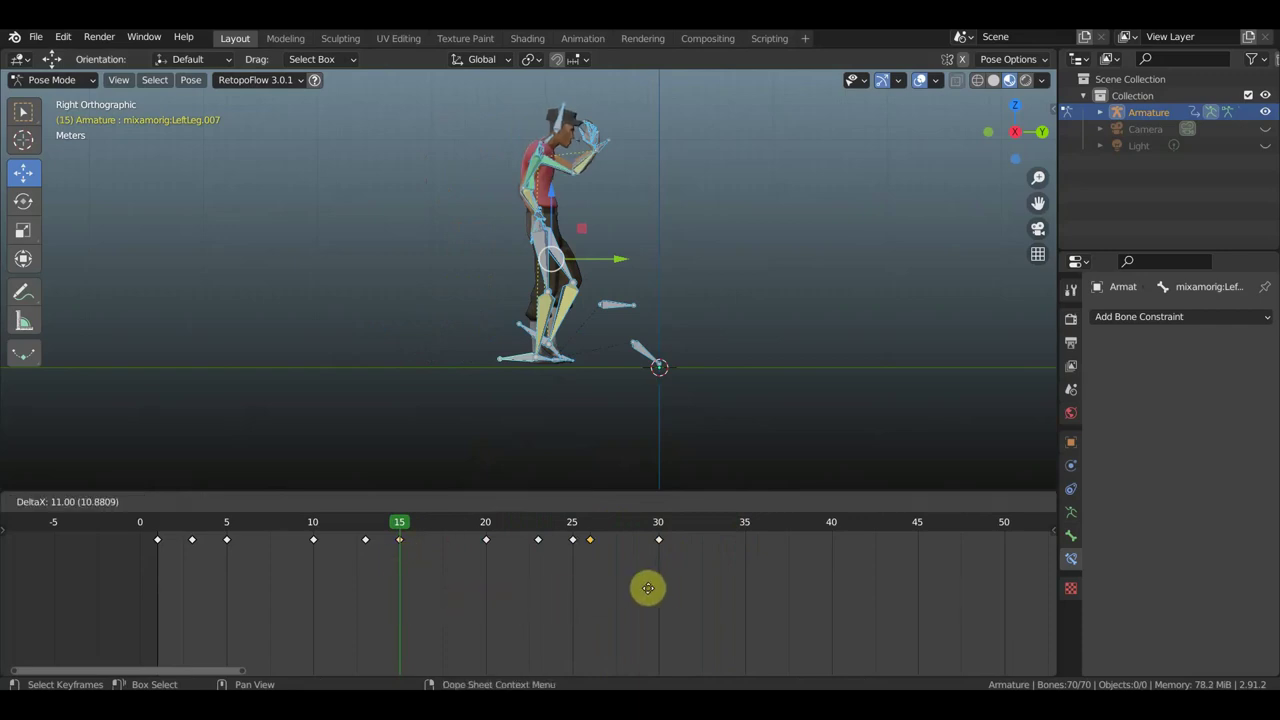
left_click(766, 578)
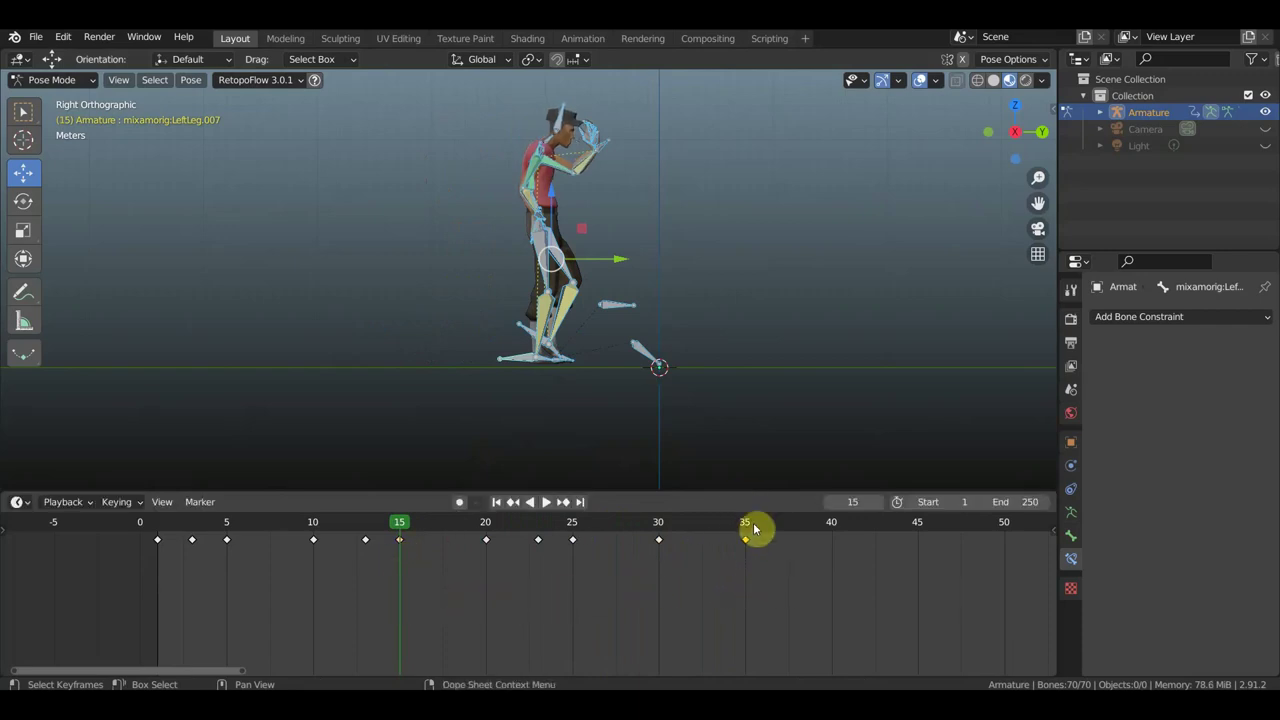
left_click(659, 524)
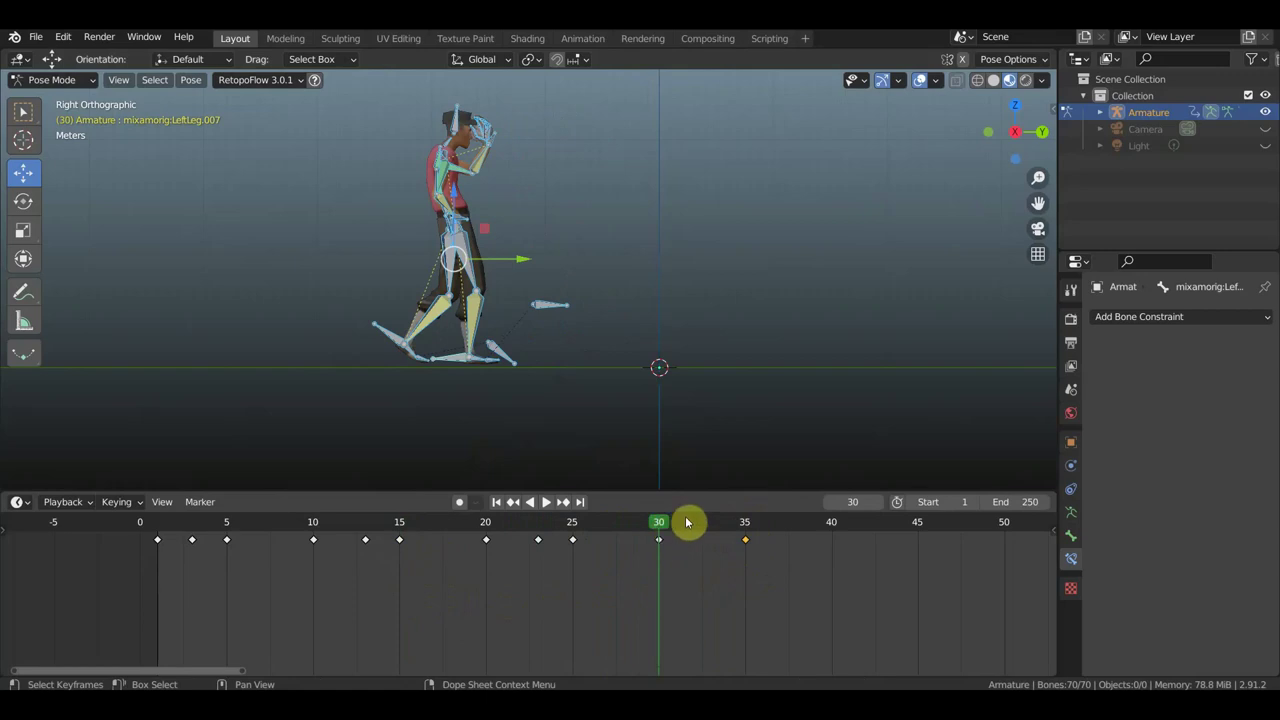
left_click(745, 524)
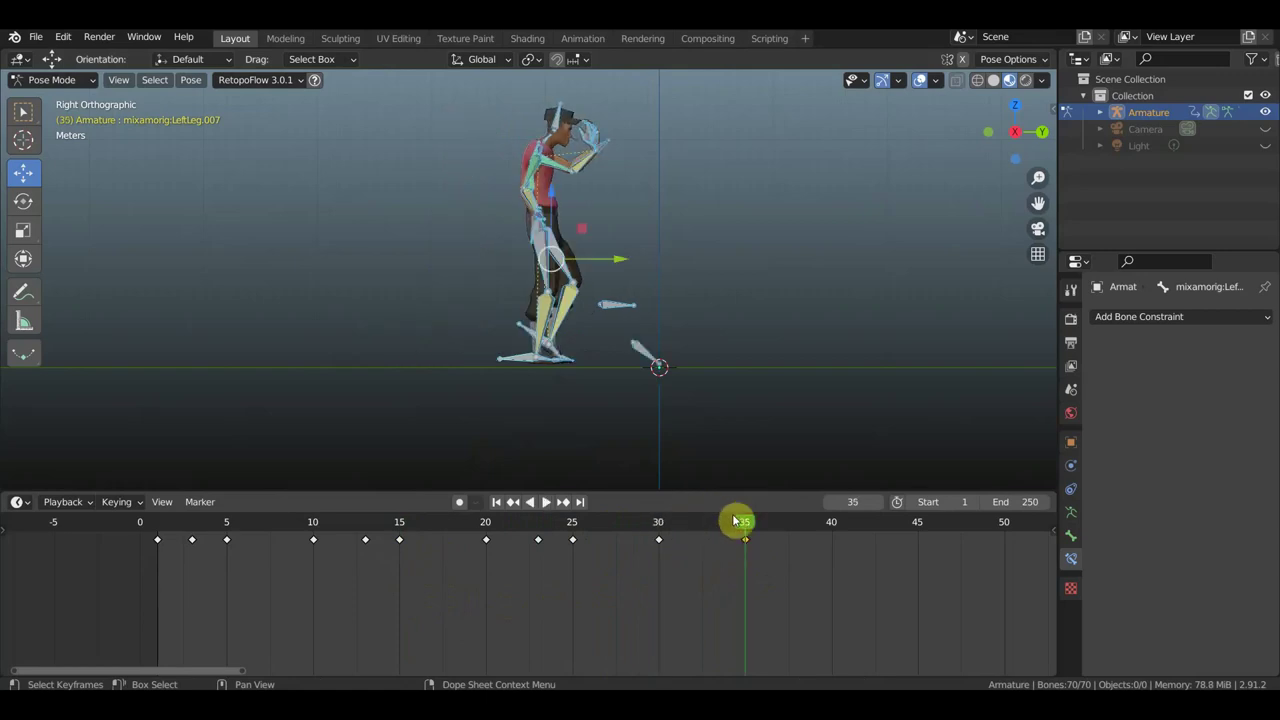
left_click(660, 525)
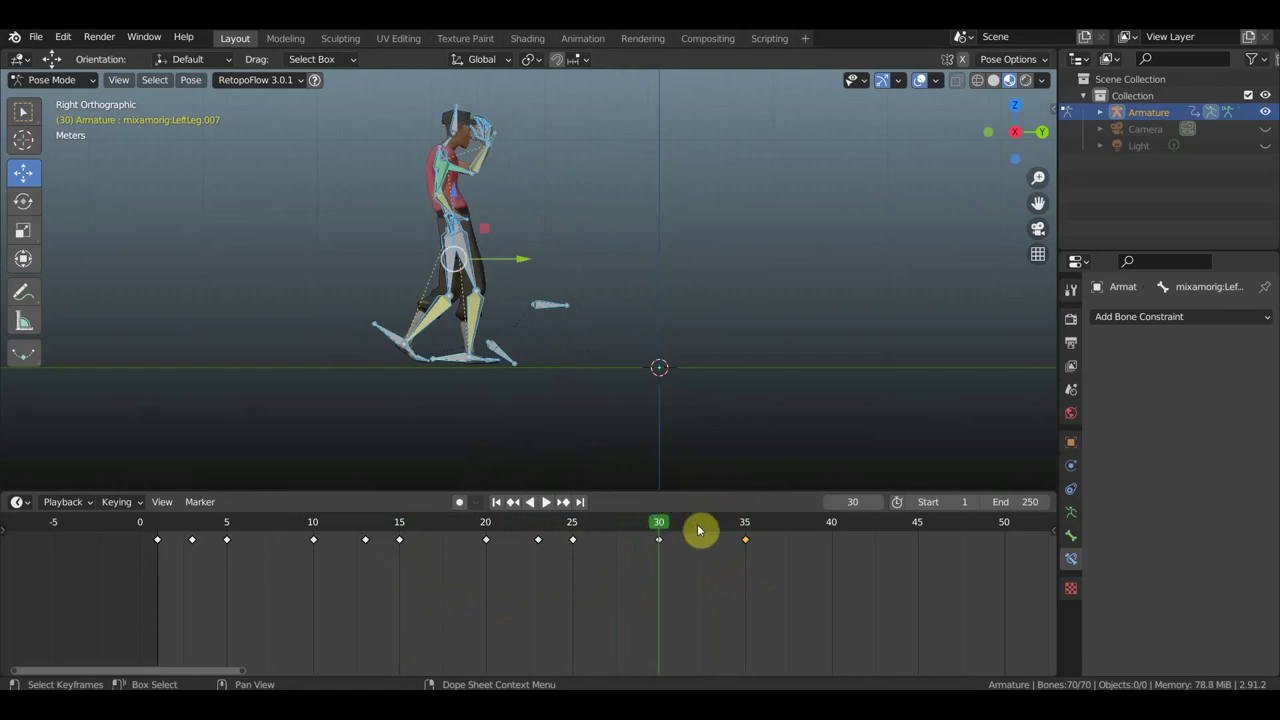
left_click(745, 530)
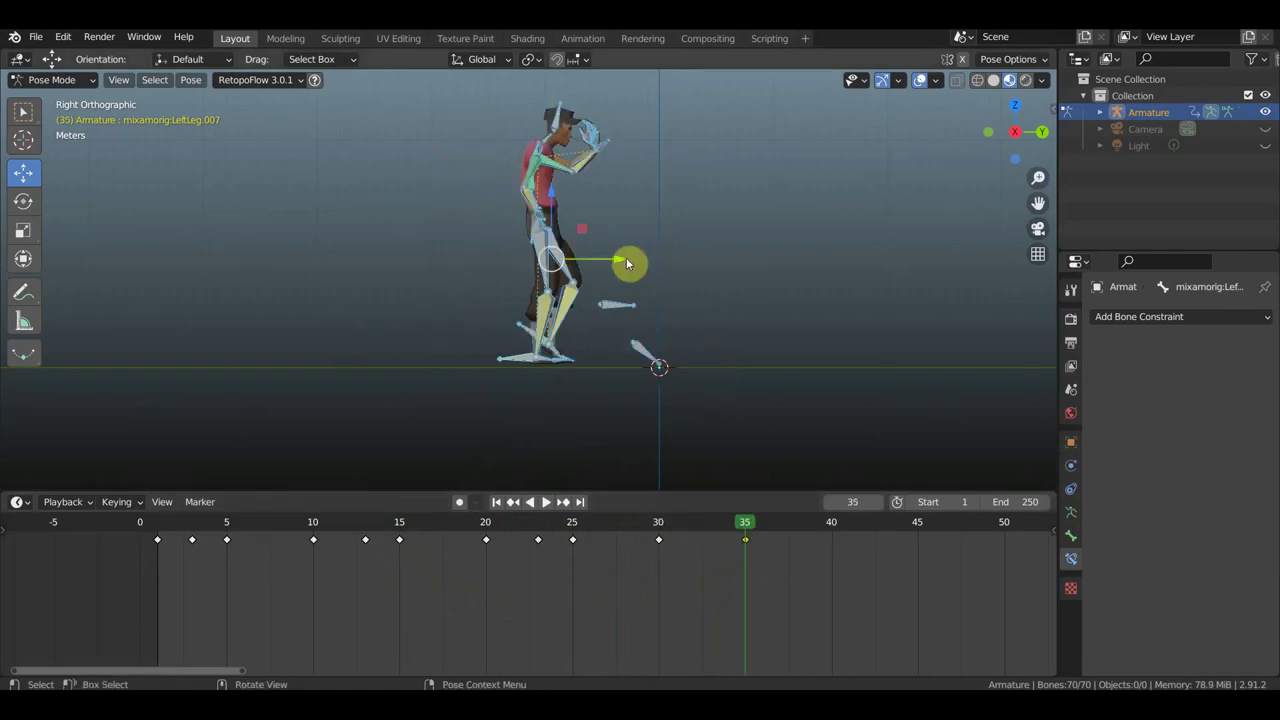
Step: Move the character forward along Y at frame 35, key location and rotation, and scrub back to 30
key("g")
key("y")
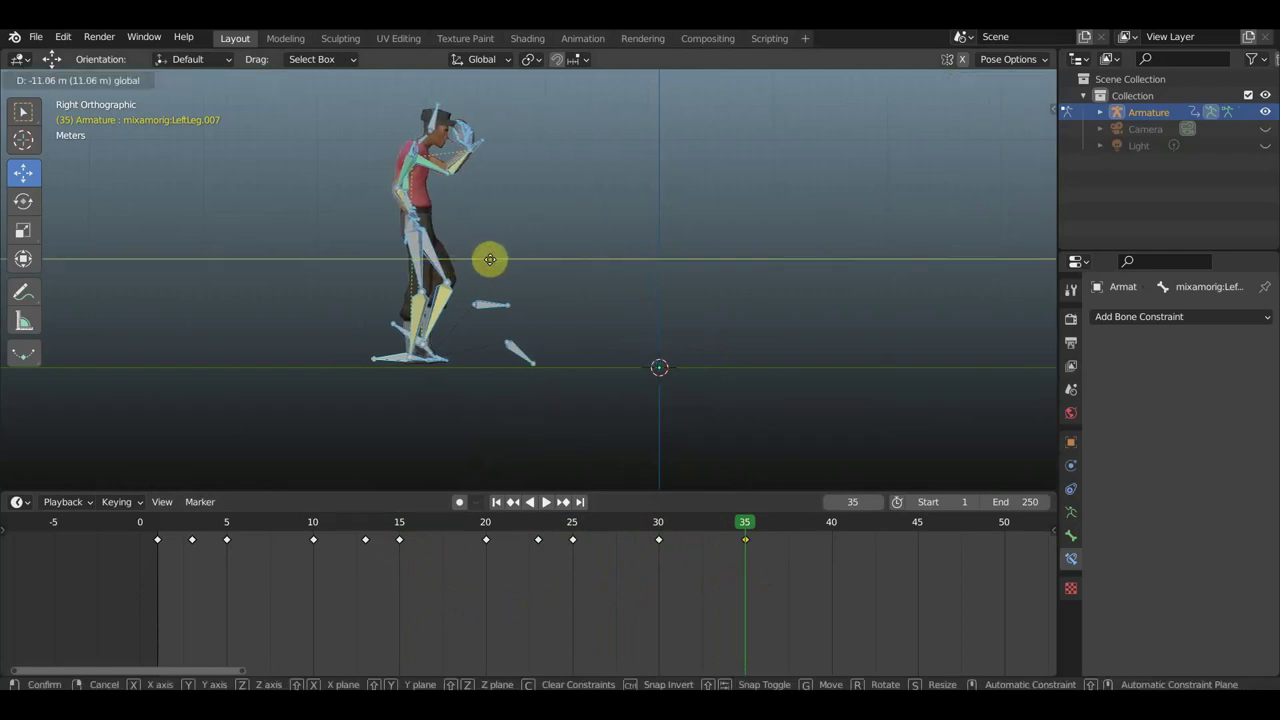
left_click(573, 283)
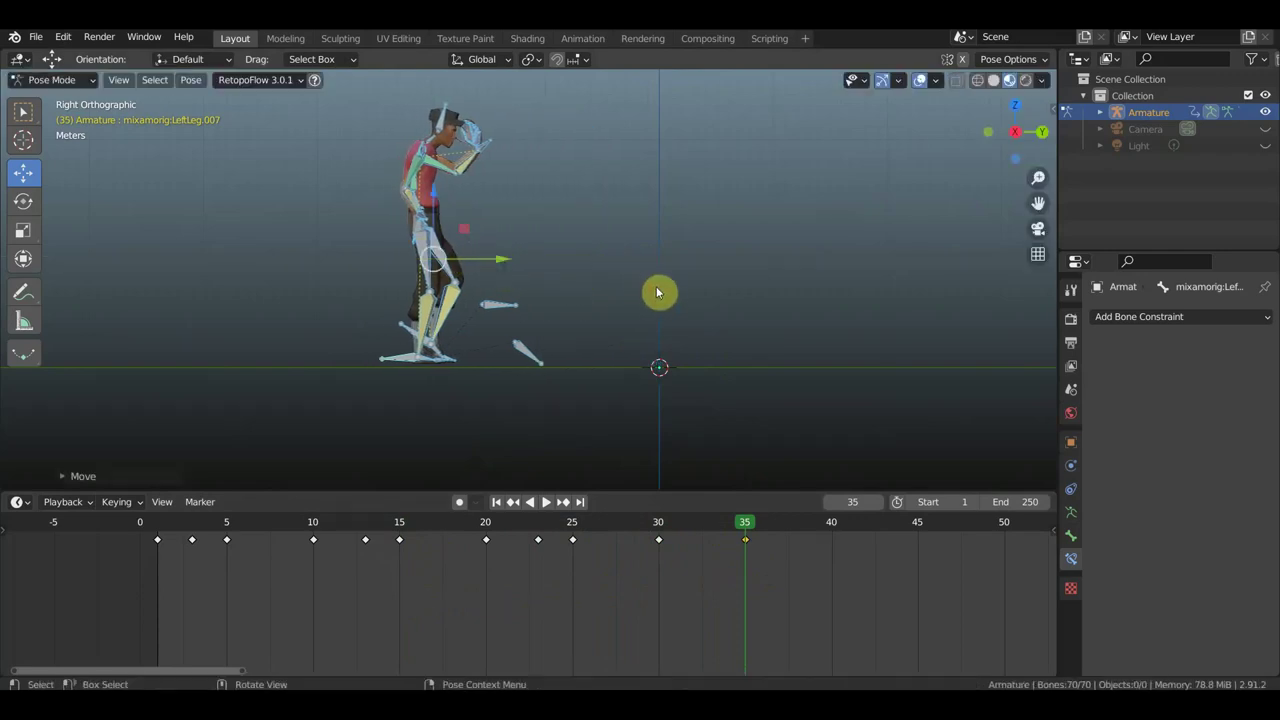
key("i")
left_click(656, 286)
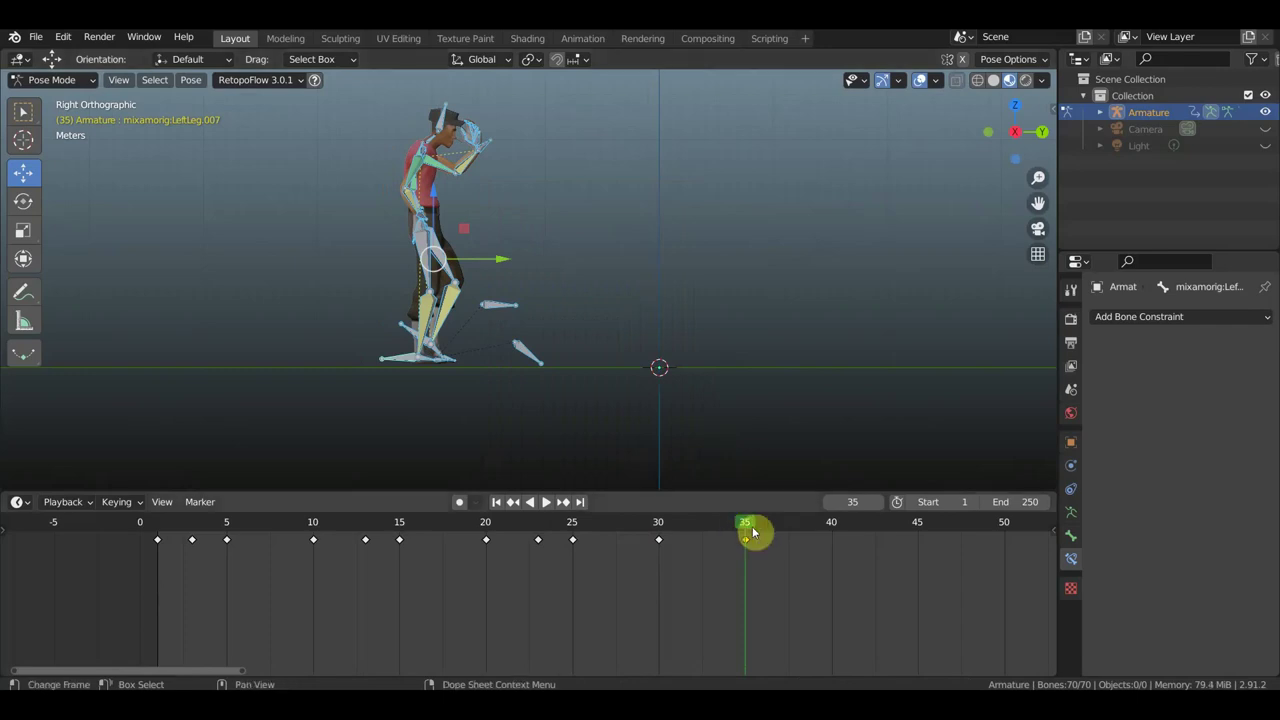
mouse_move(752, 532)
left_mouse_down()
mouse_move(610, 536)
mouse_move(727, 545)
mouse_move(665, 545)
left_mouse_up()
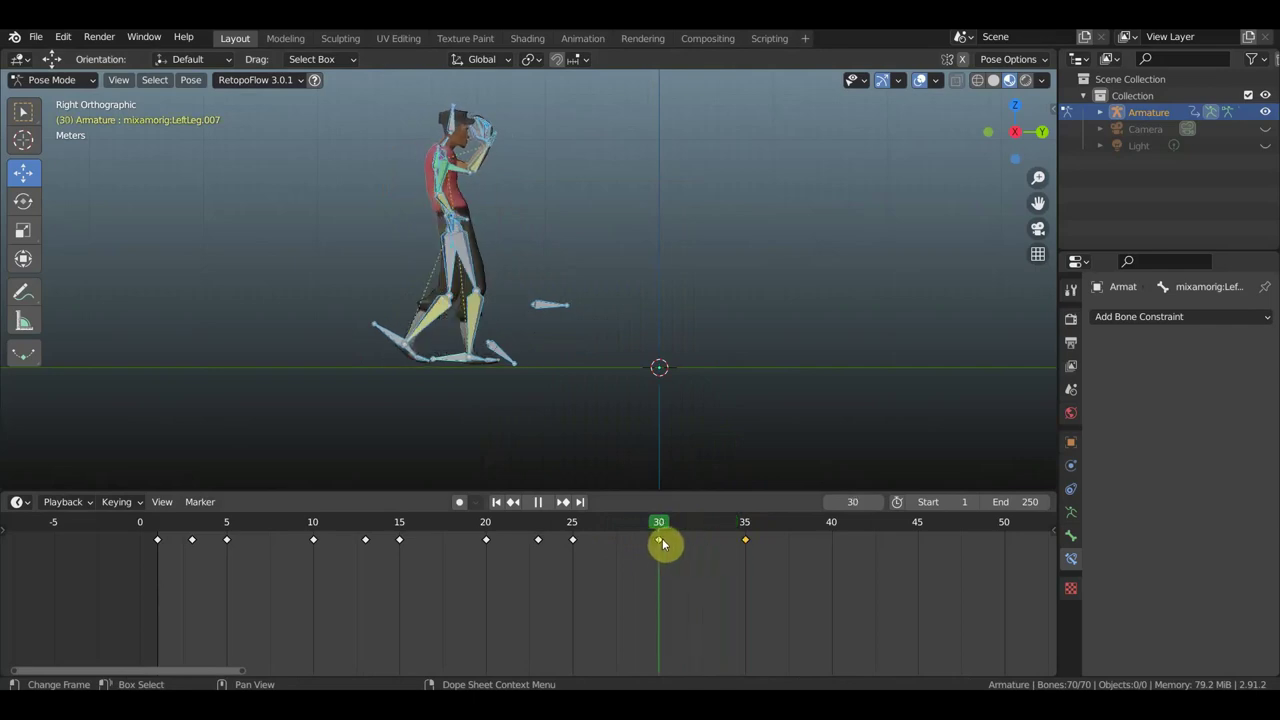
left_click_drag(662, 543, 749, 540)
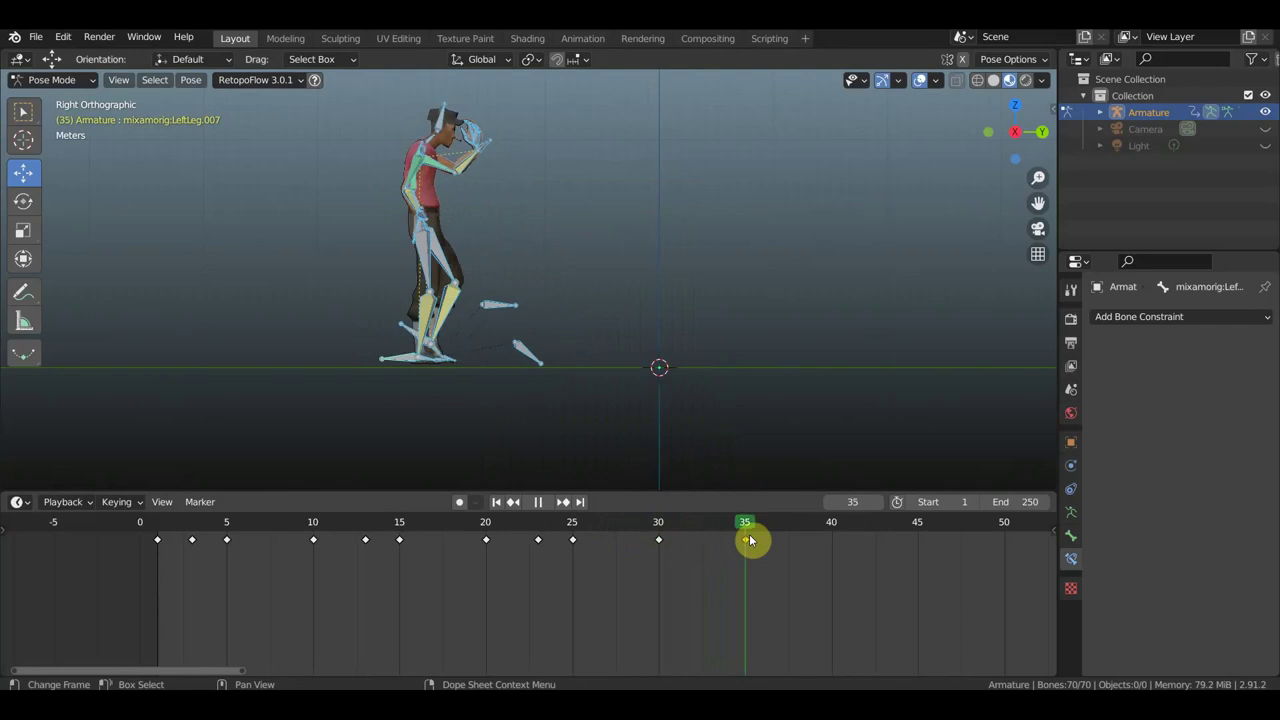
left_click_drag(749, 540, 660, 541)
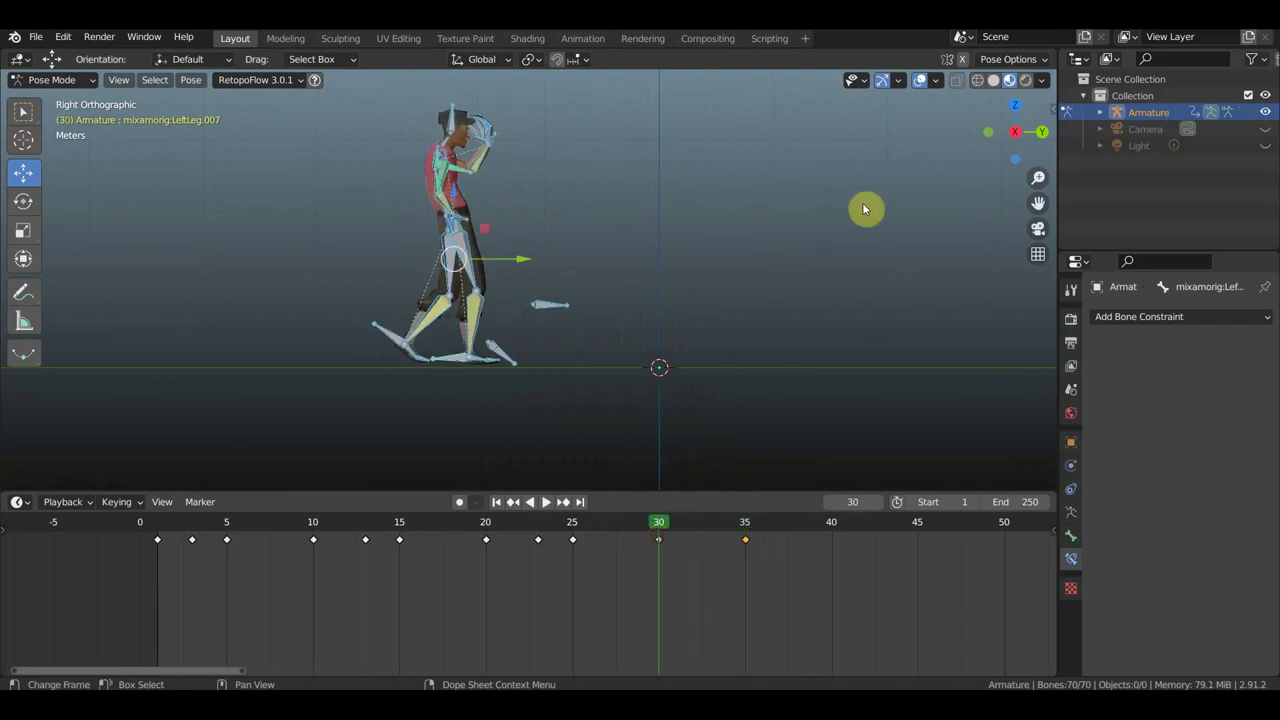
left_click(920, 80)
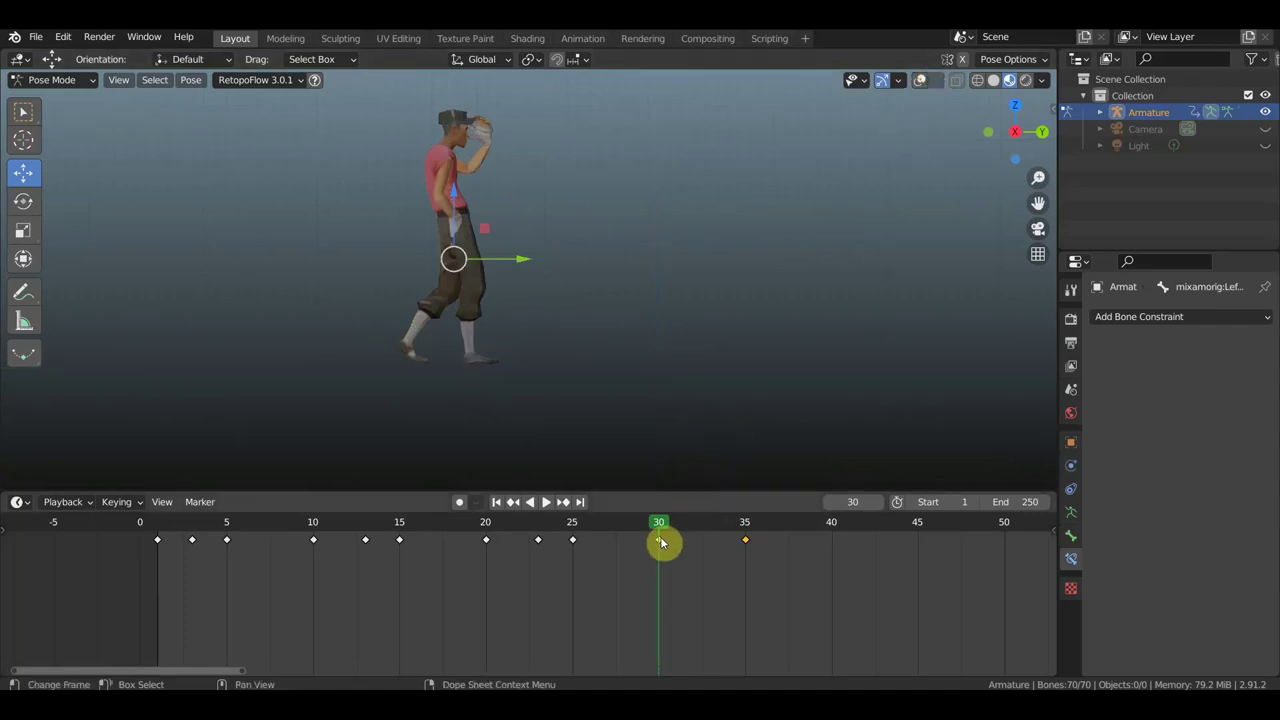
mouse_move(661, 542)
left_mouse_down()
mouse_move(656, 529)
mouse_move(667, 536)
left_mouse_up()
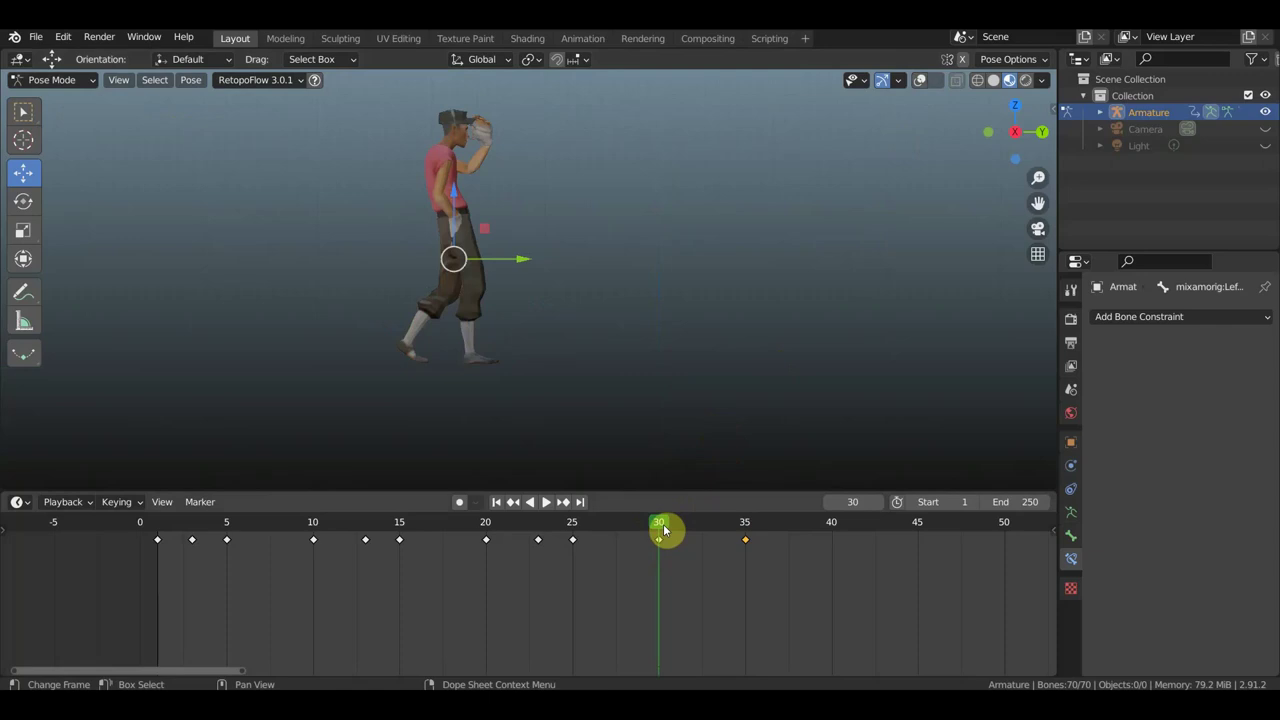
mouse_move(665, 530)
left_mouse_down()
mouse_move(755, 541)
mouse_move(603, 541)
mouse_move(662, 548)
left_mouse_up()
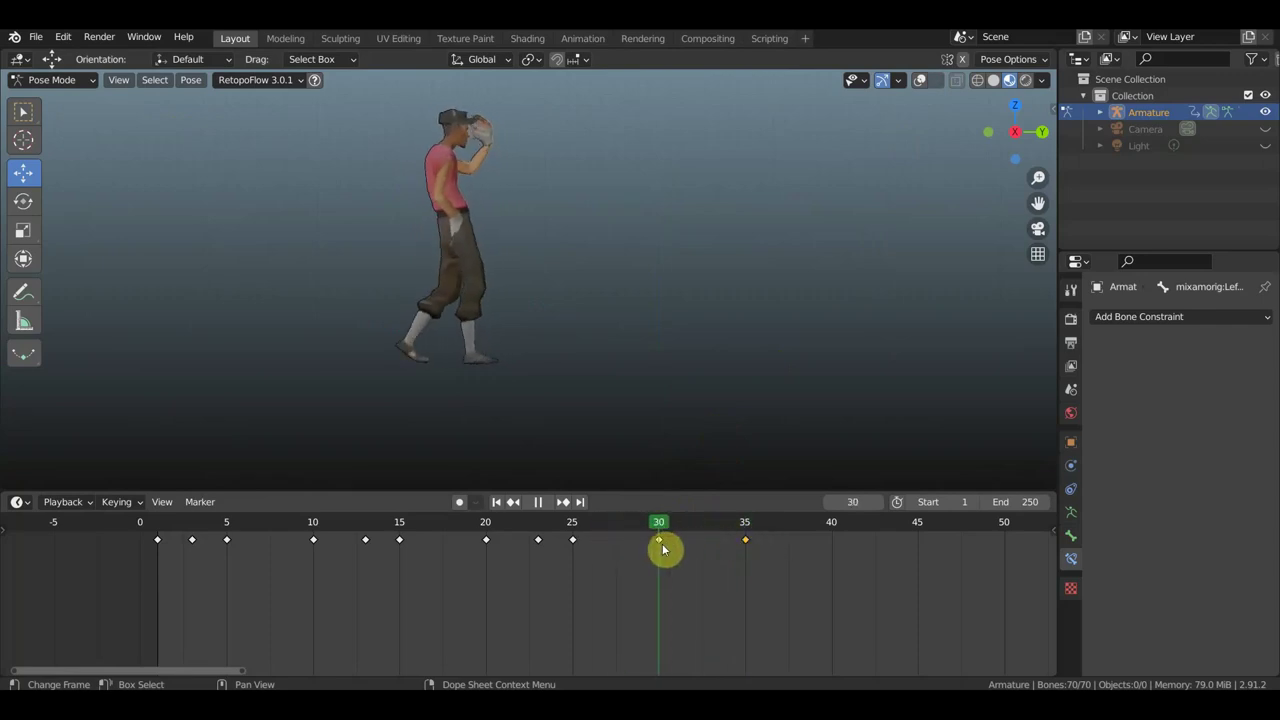
left_click(920, 80)
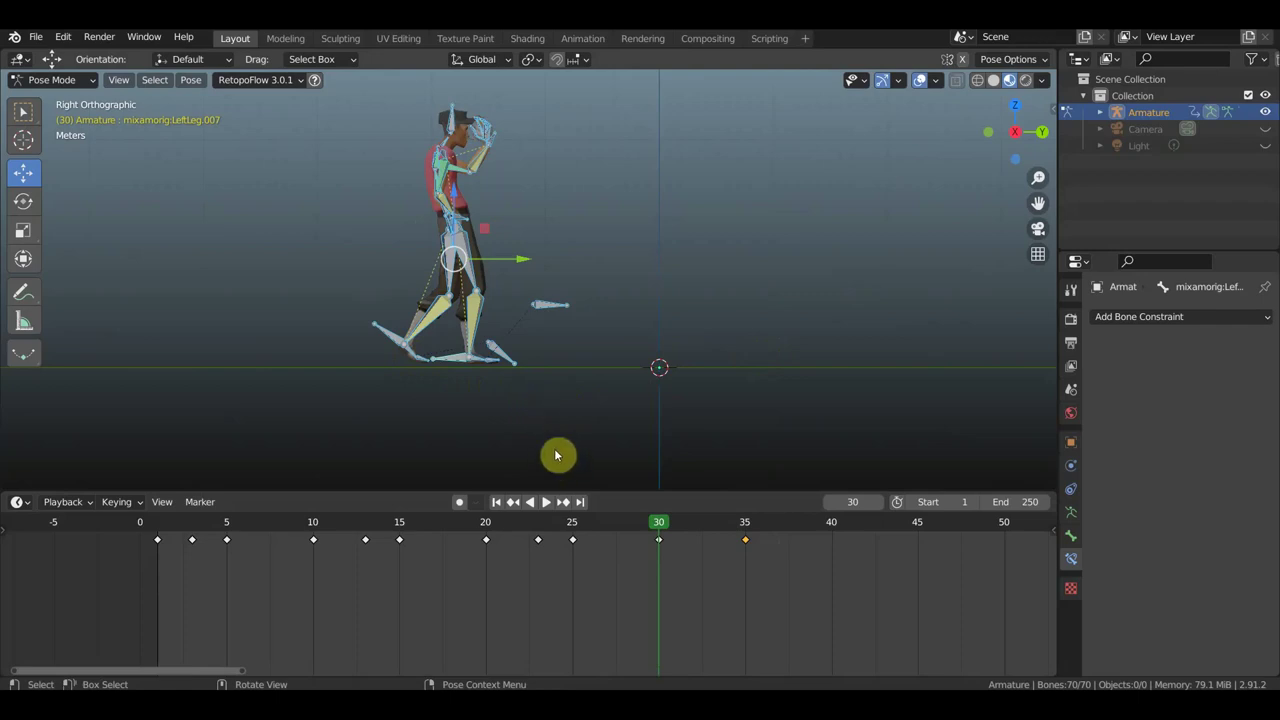
Step: Nudge the frame 35 pose about 2.165 m further along Y and re-key location and rotation
left_click(745, 522)
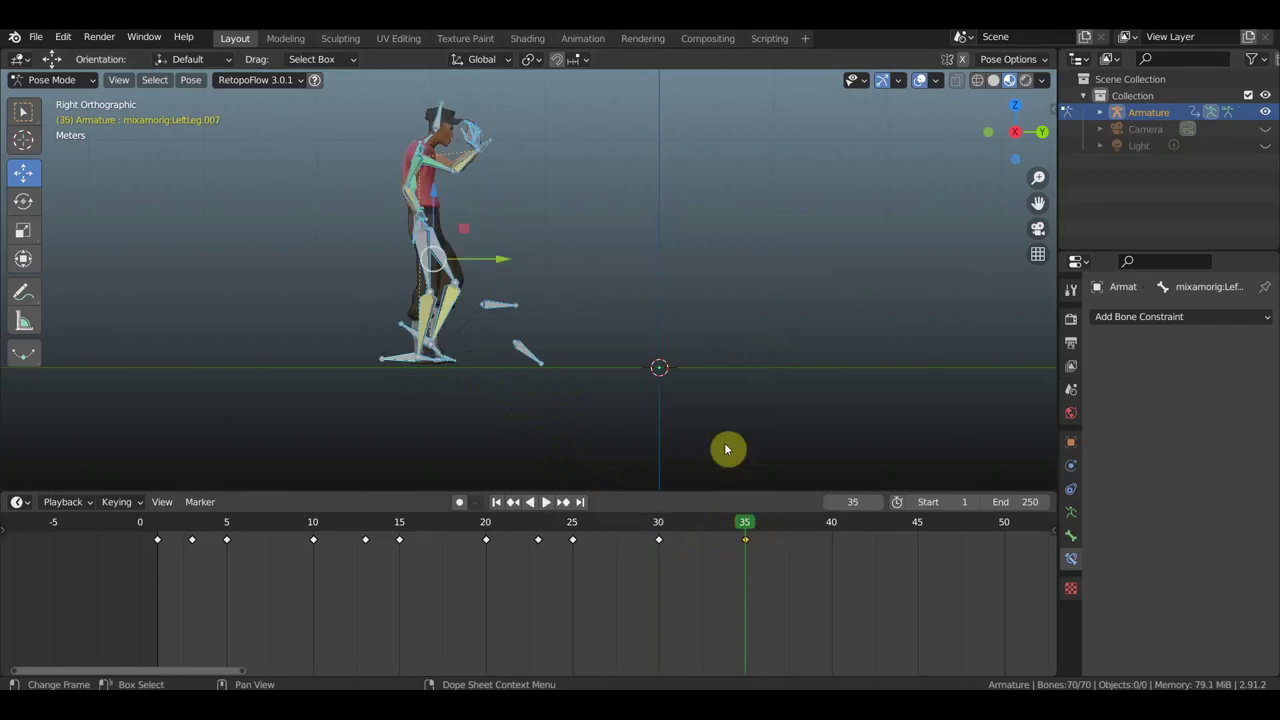
key("g")
key("y")
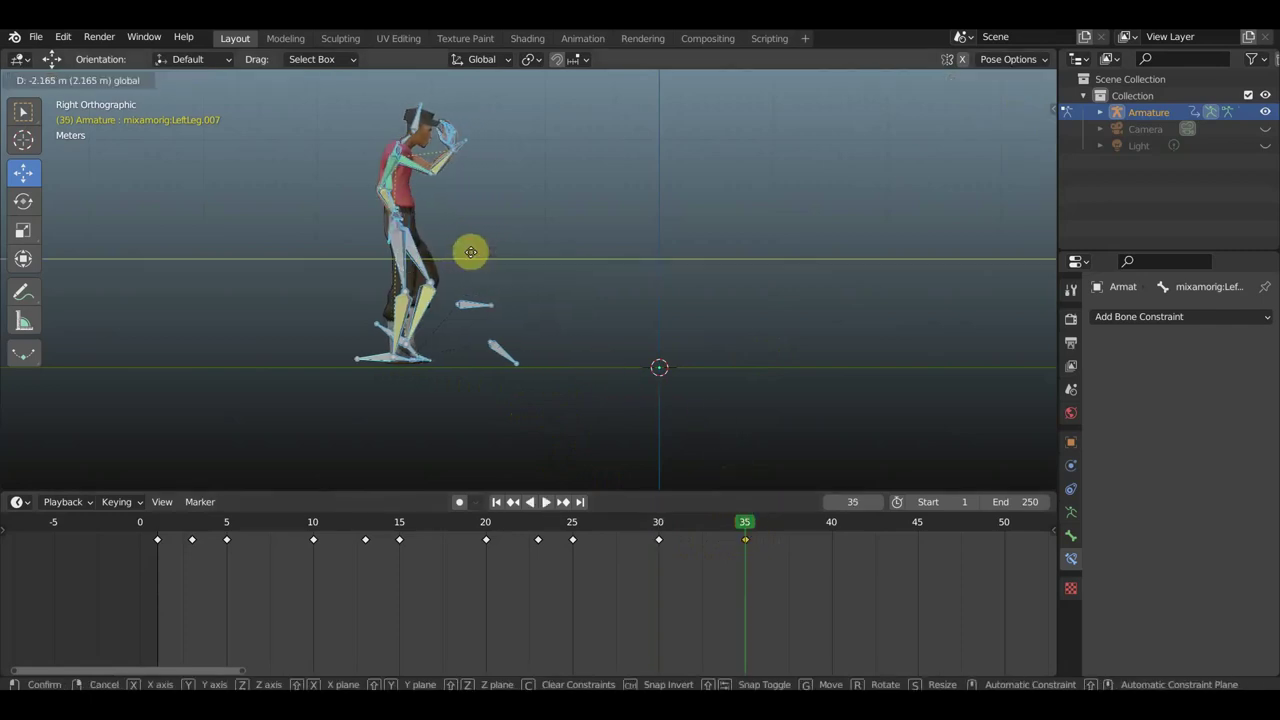
left_click(471, 252)
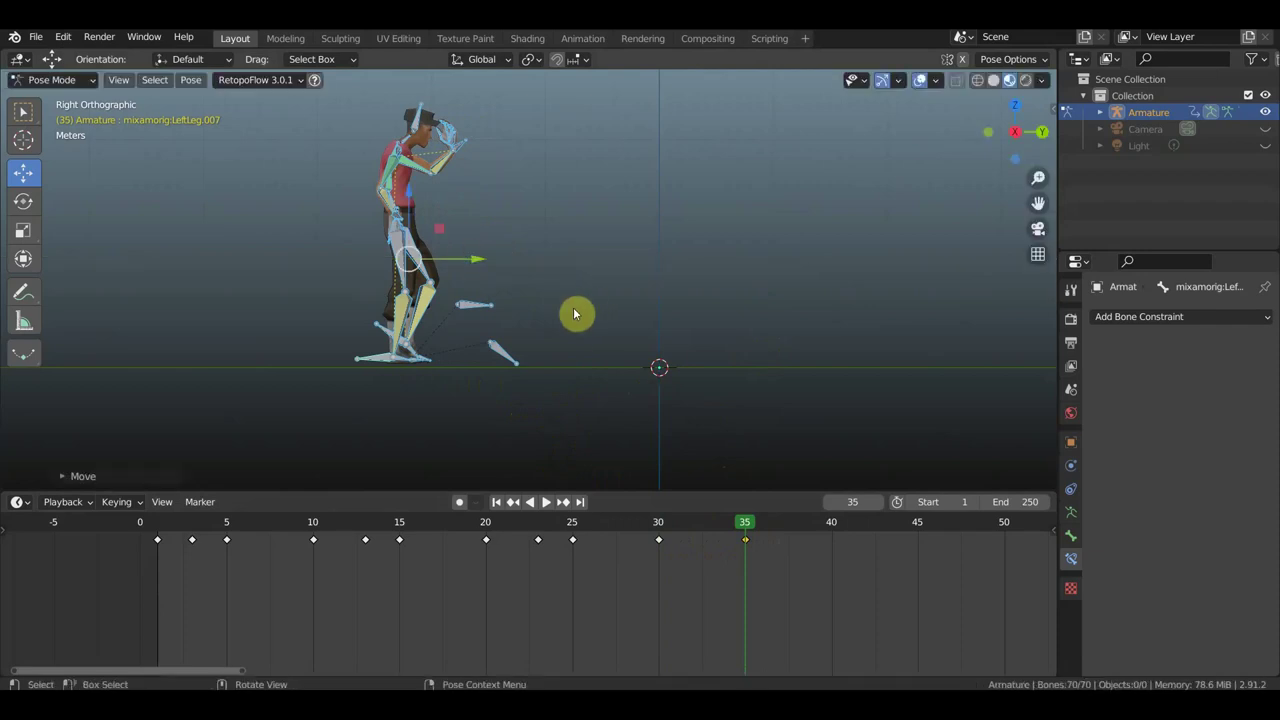
key("i")
left_click(574, 311)
mouse_move(723, 522)
left_mouse_down()
mouse_move(549, 528)
mouse_move(701, 538)
left_mouse_up()
left_click(364, 523)
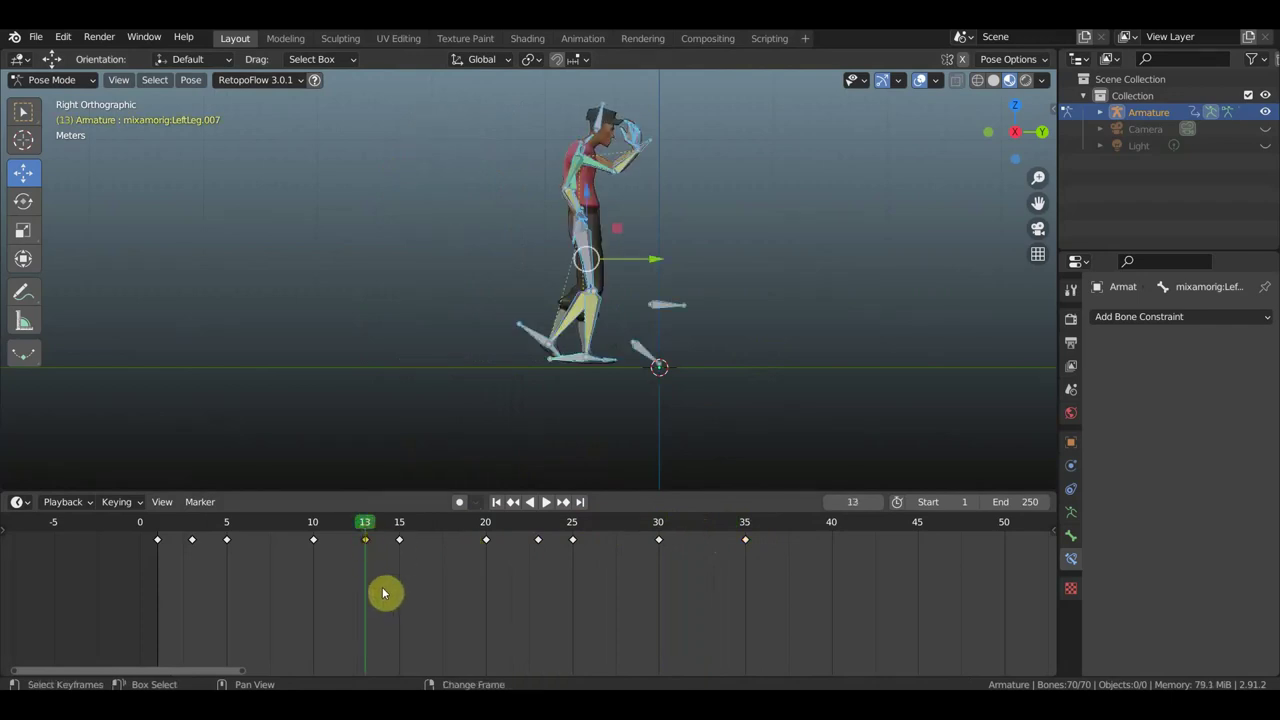
Step: Move the frame 13 pose key to frame 33 and compare its pose with frame 30
key("g")
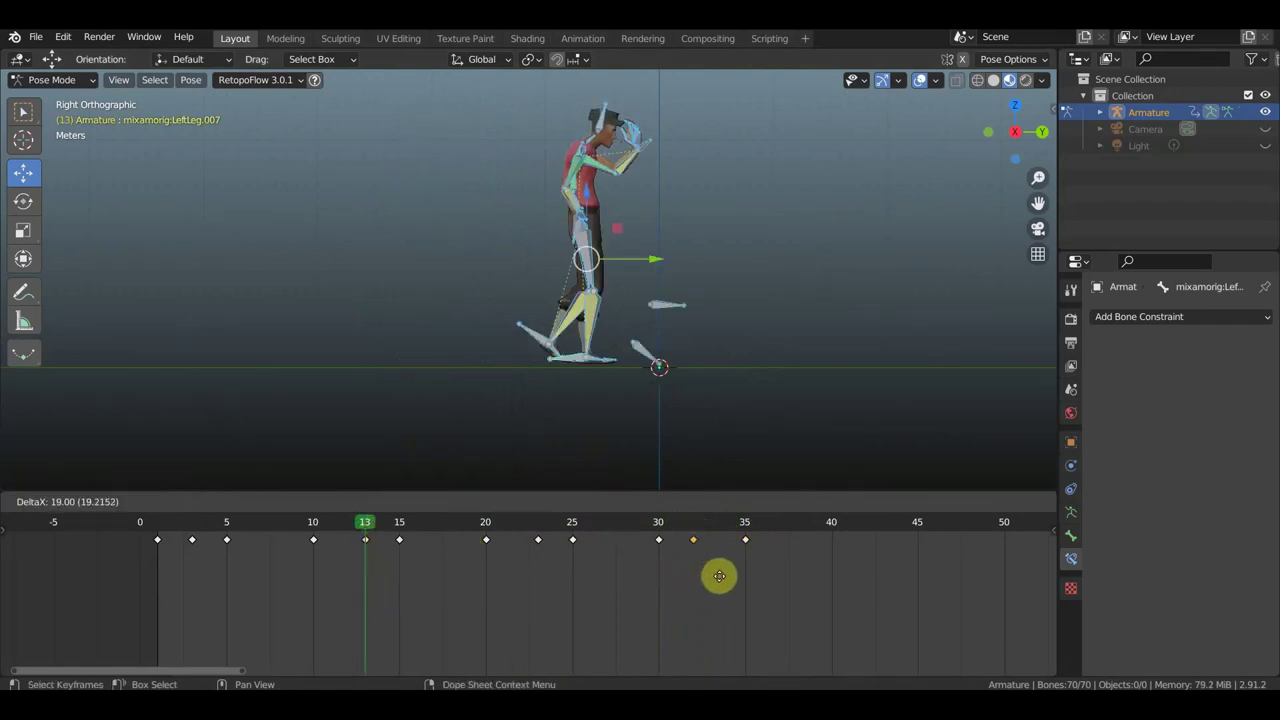
left_click(728, 574)
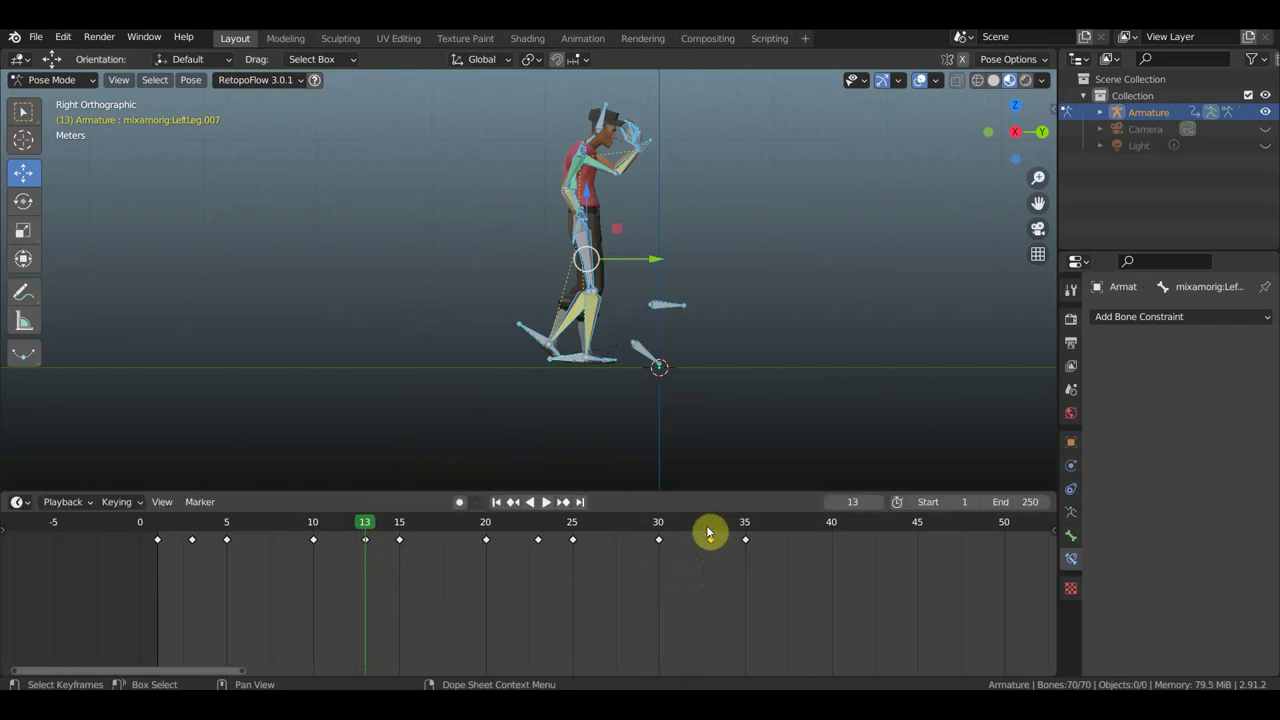
left_click(709, 530)
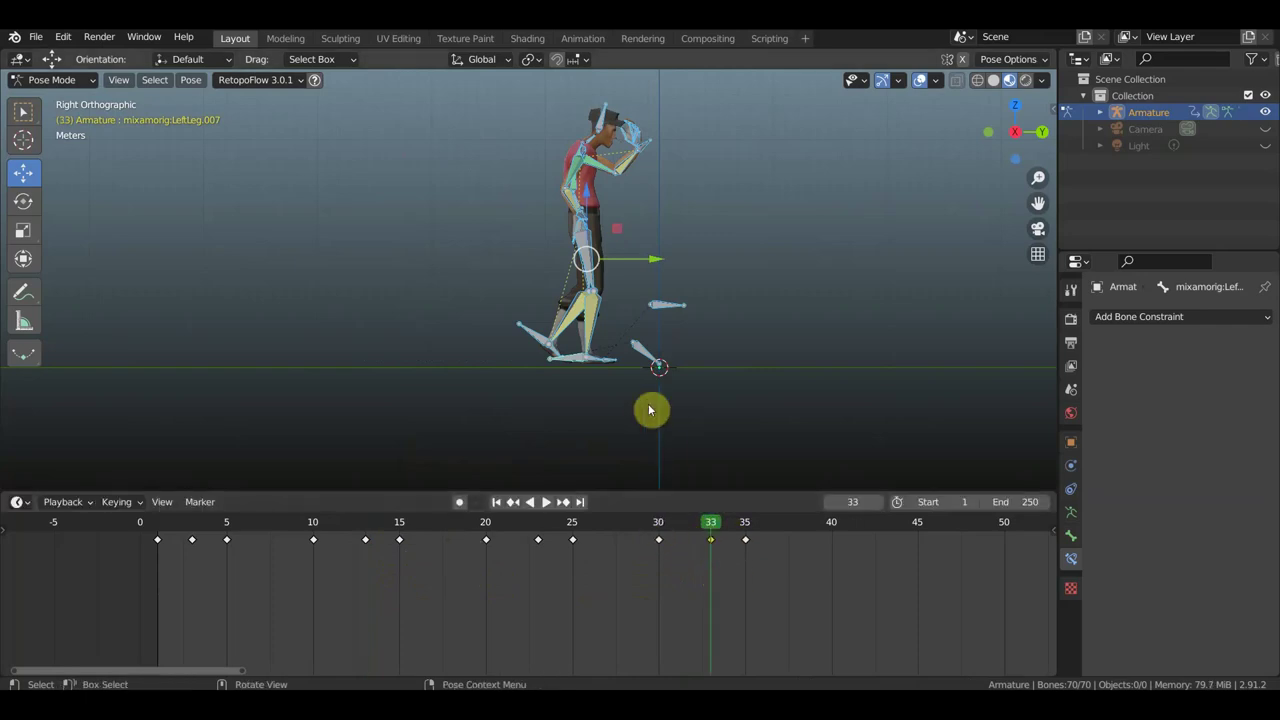
mouse_move(709, 533)
left_mouse_down()
mouse_move(697, 537)
mouse_move(726, 537)
mouse_move(665, 533)
mouse_move(712, 535)
left_mouse_up()
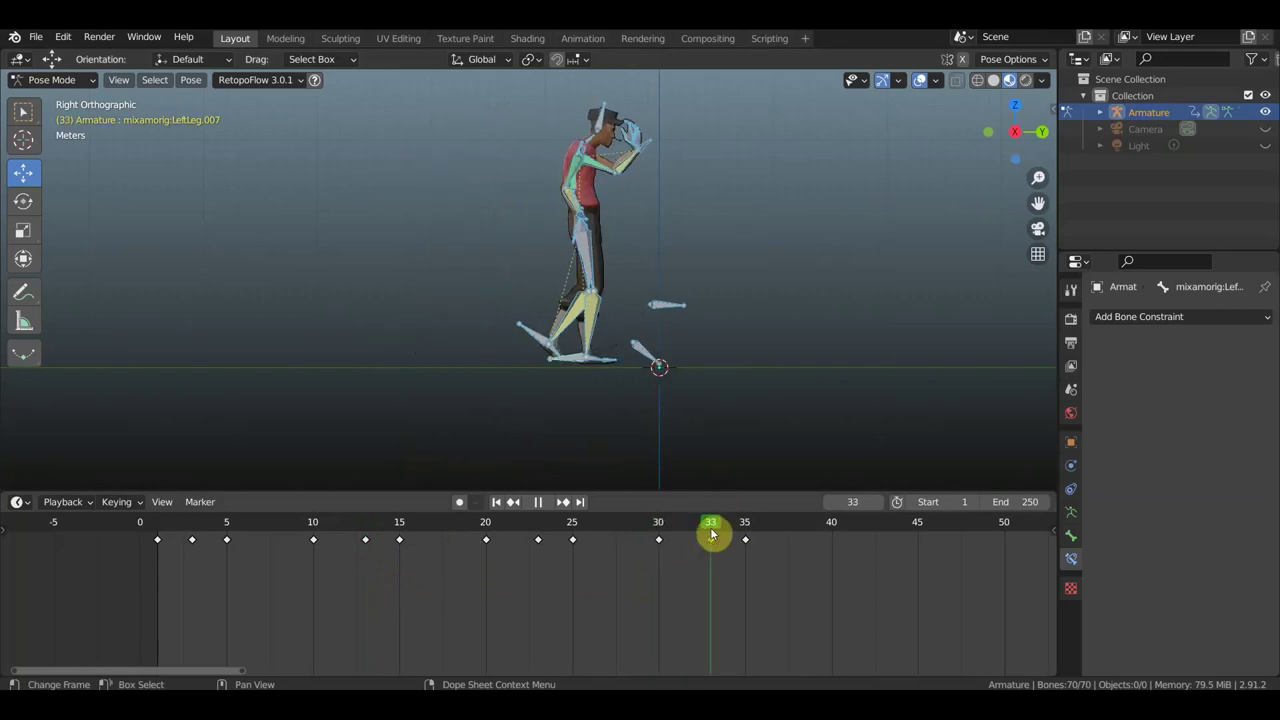
left_click_drag(711, 534, 666, 534)
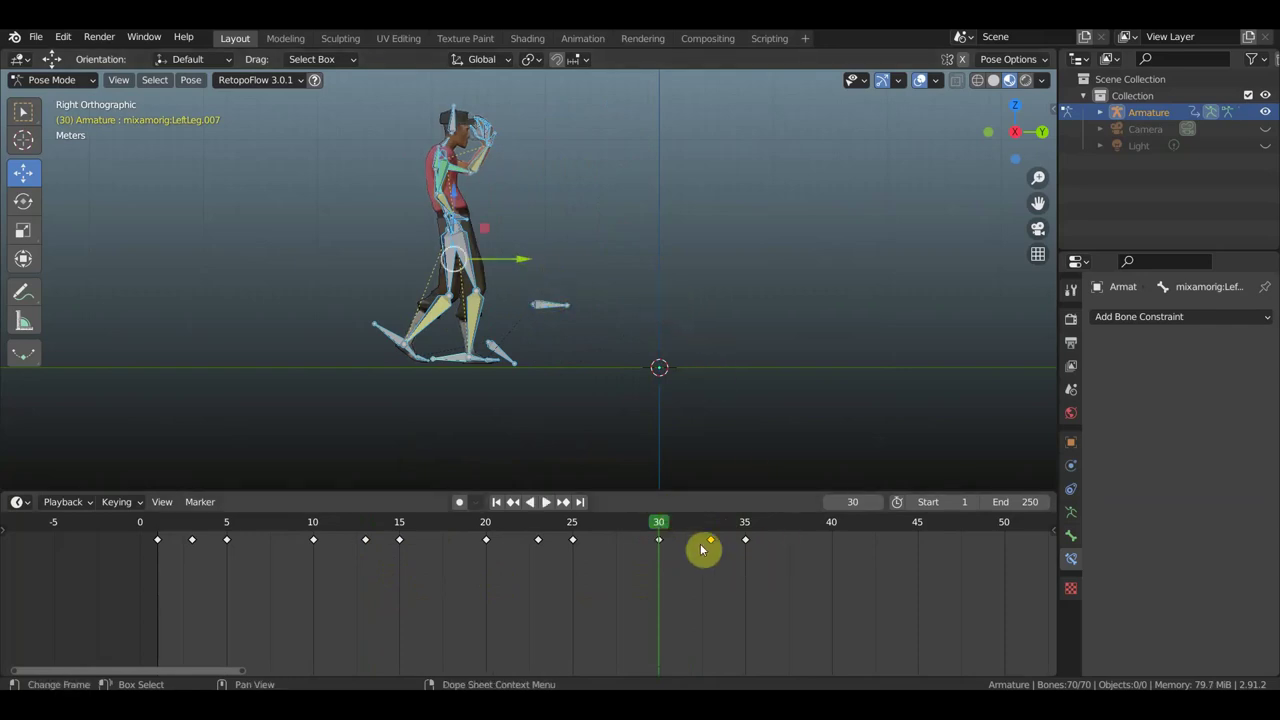
left_click_drag(737, 523, 713, 503)
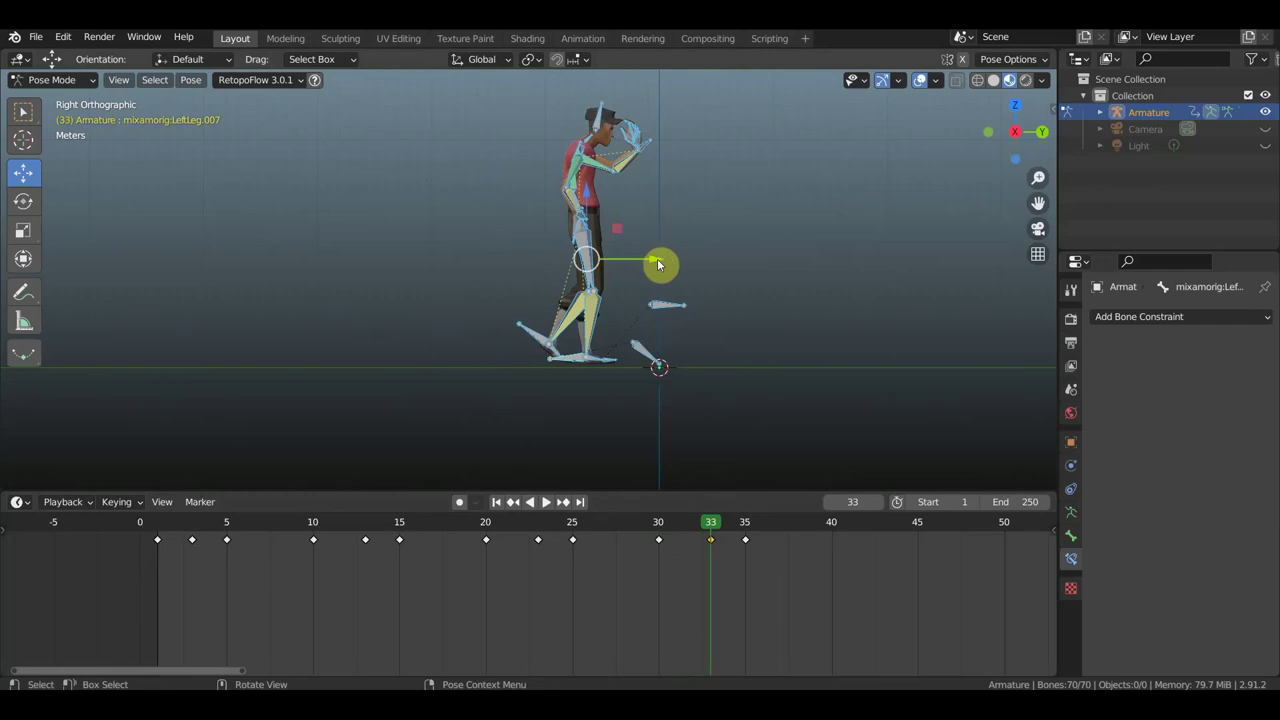
Step: Shift the frame 33 pose about 10.3 m along the walk line, key location and rotation, and play from frame 1
left_click_drag(659, 264, 539, 264)
key("i")
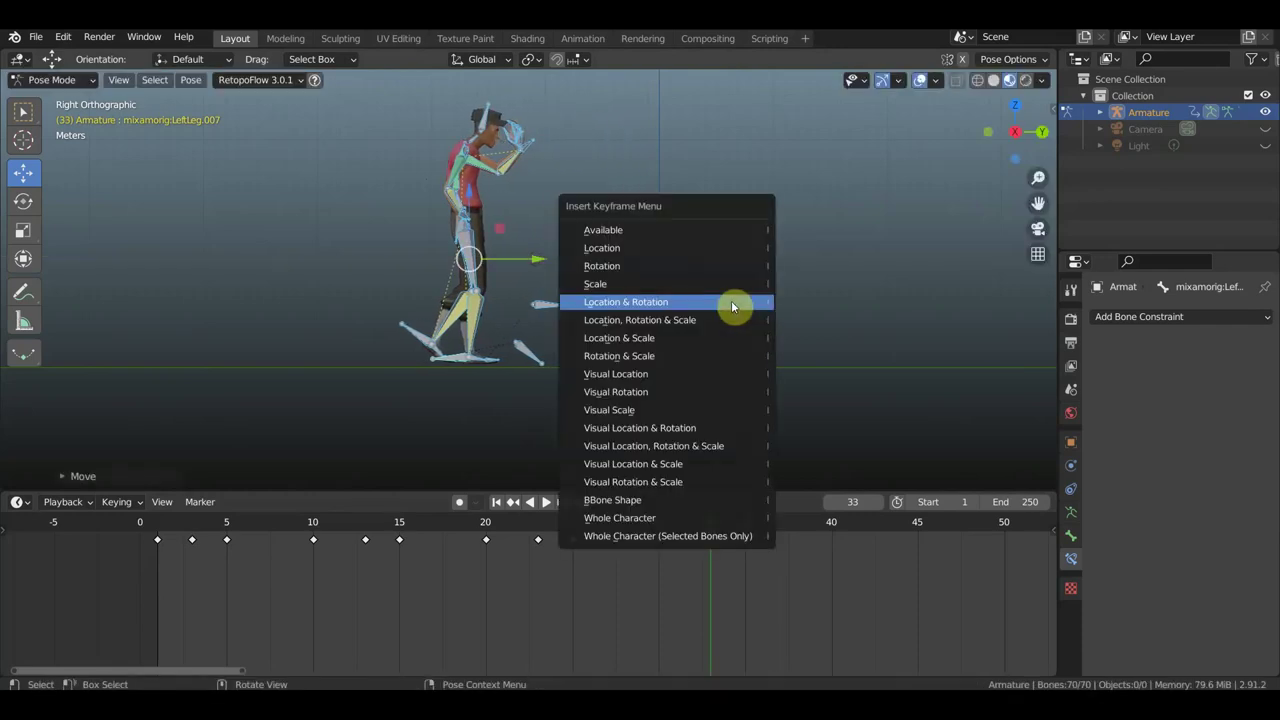
left_click(733, 302)
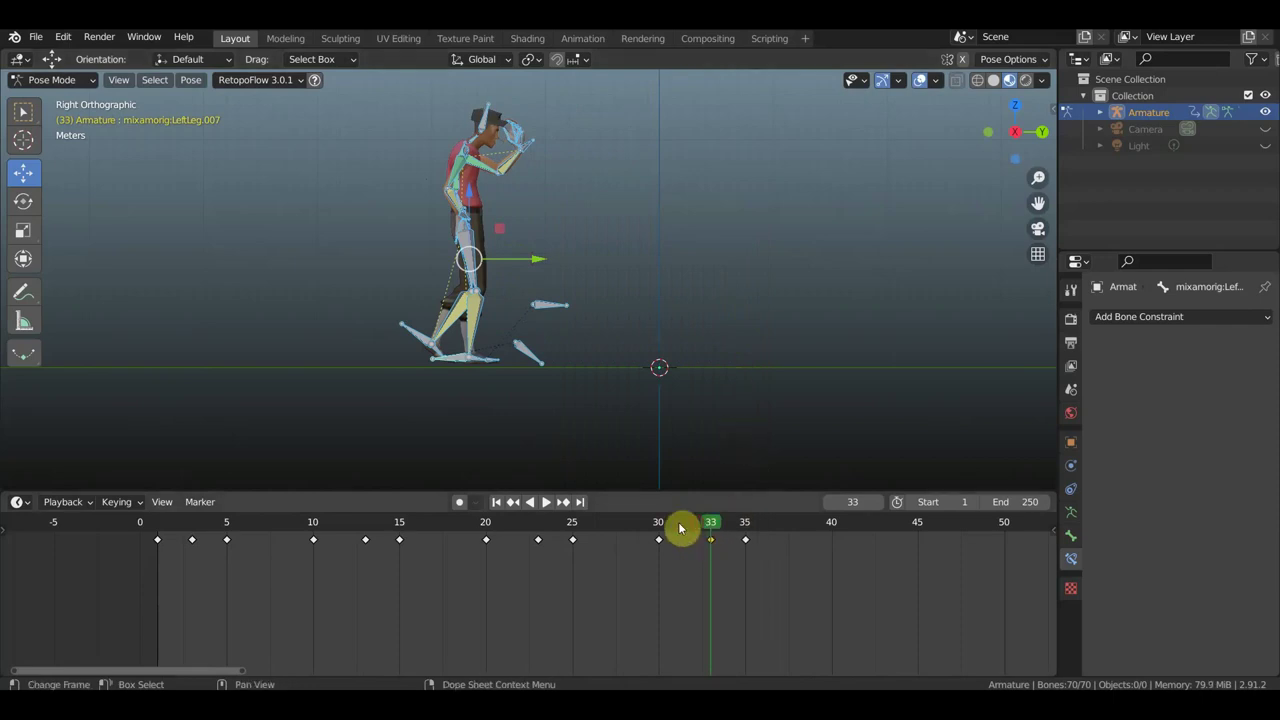
left_click_drag(680, 528, 162, 543)
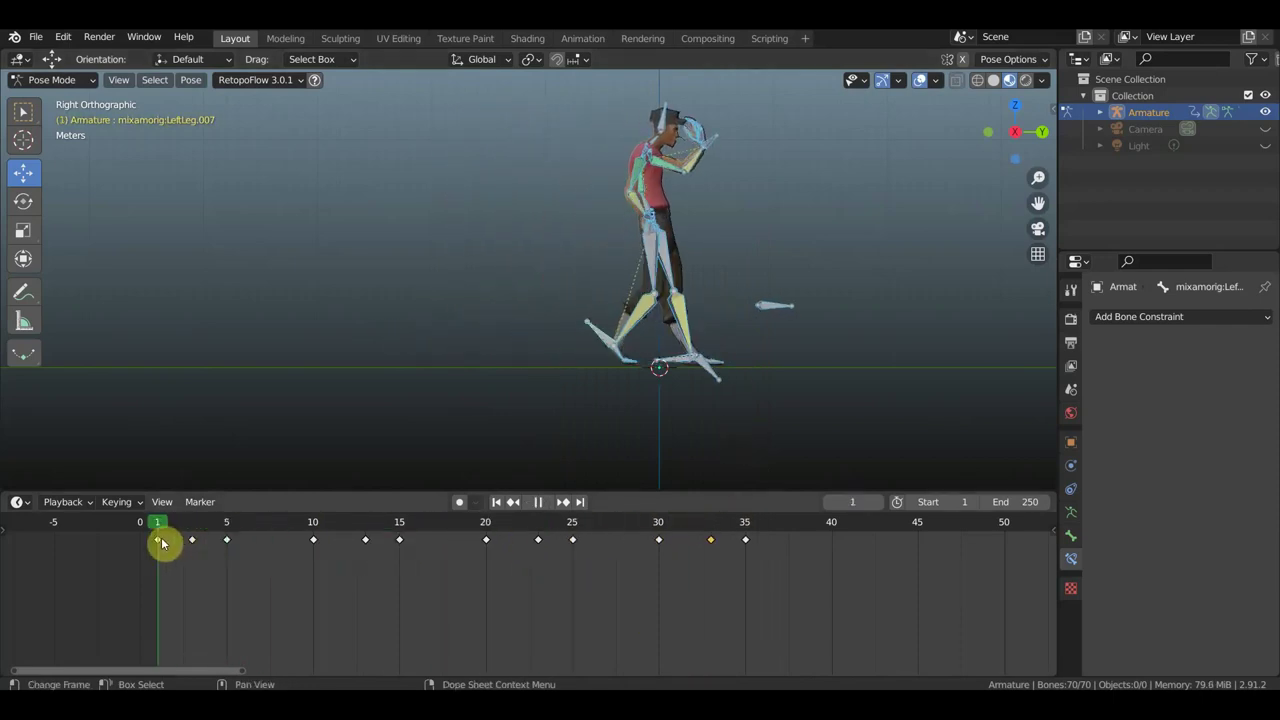
key("space")
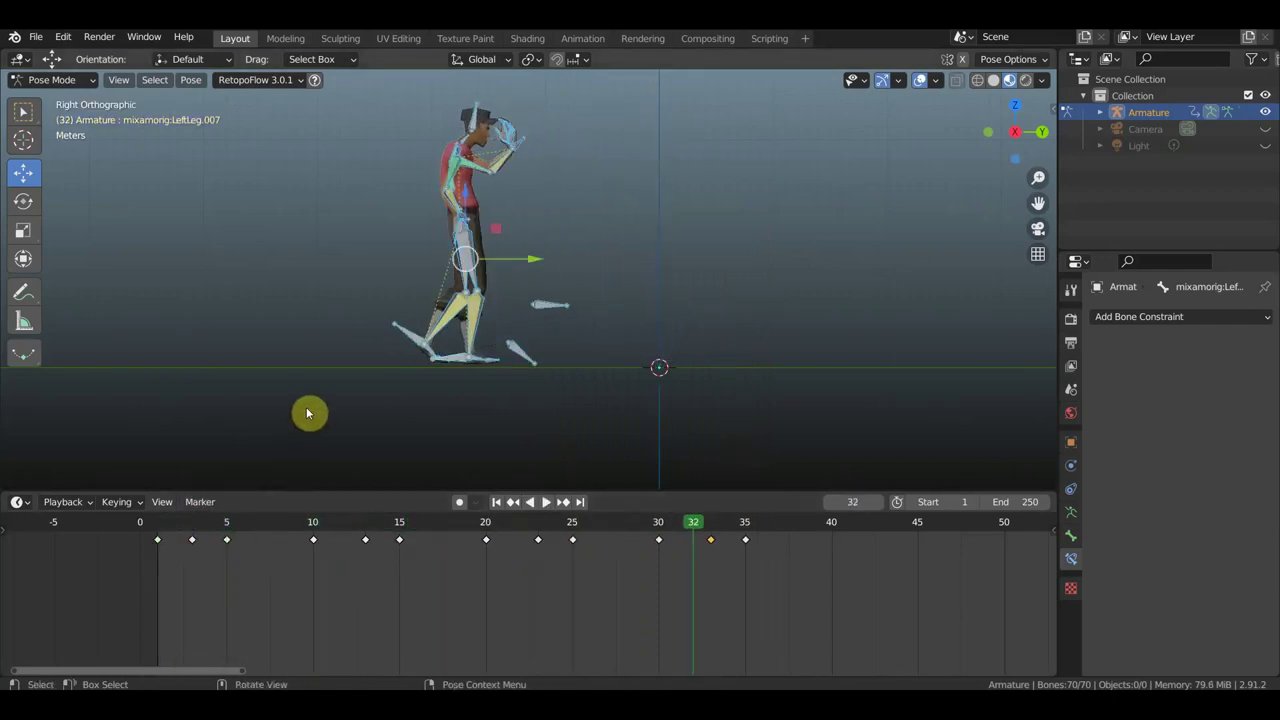
left_click_drag(552, 535, 261, 535)
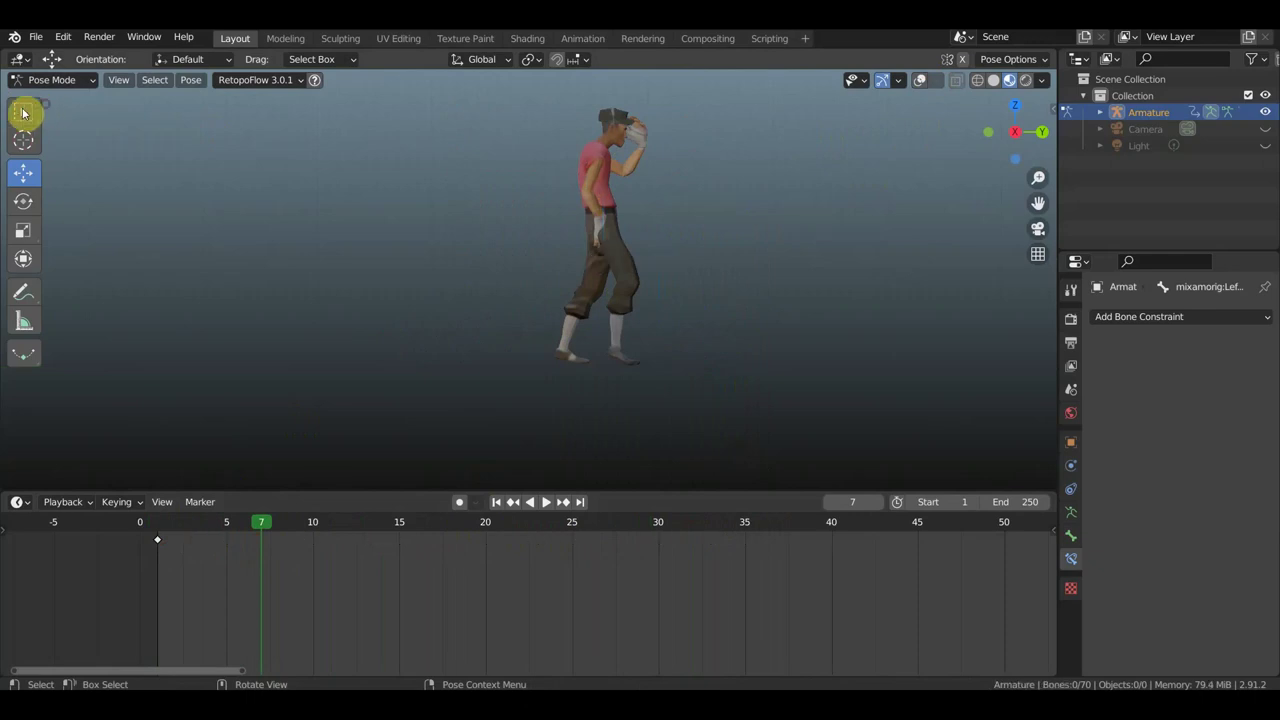
key("space")
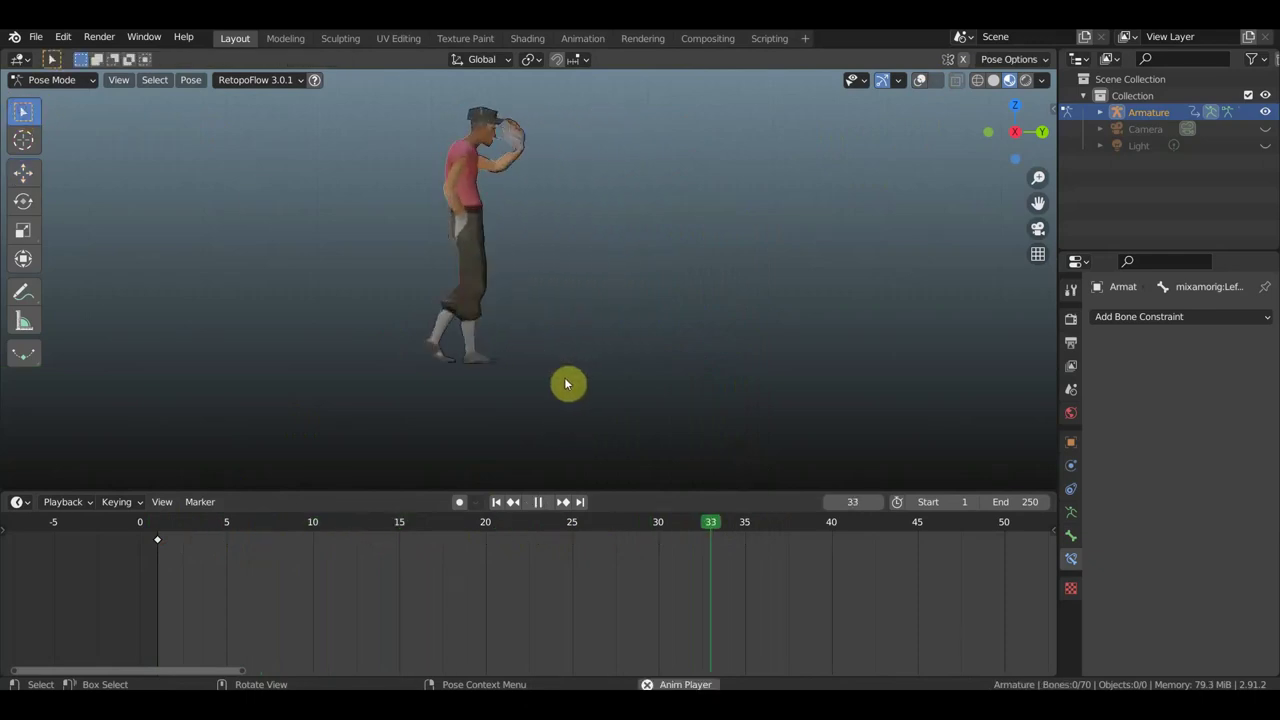
left_click_drag(714, 526, 192, 521)
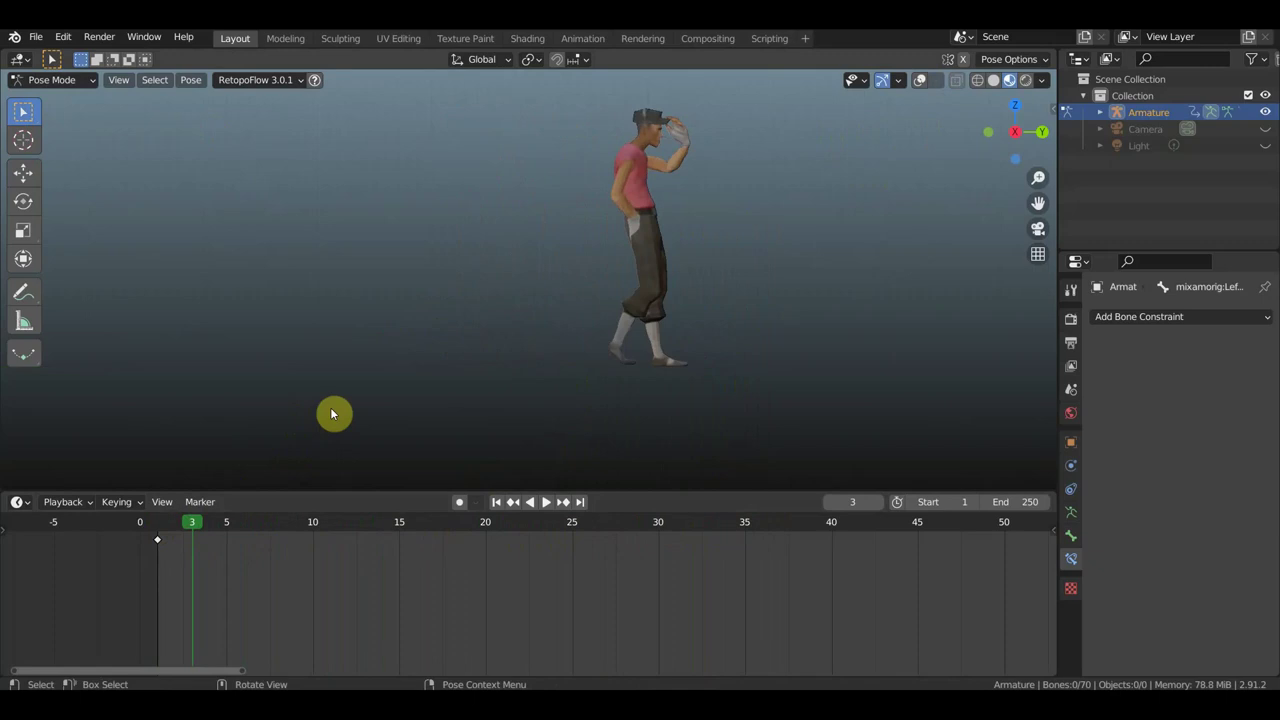
key("space")
key("space")
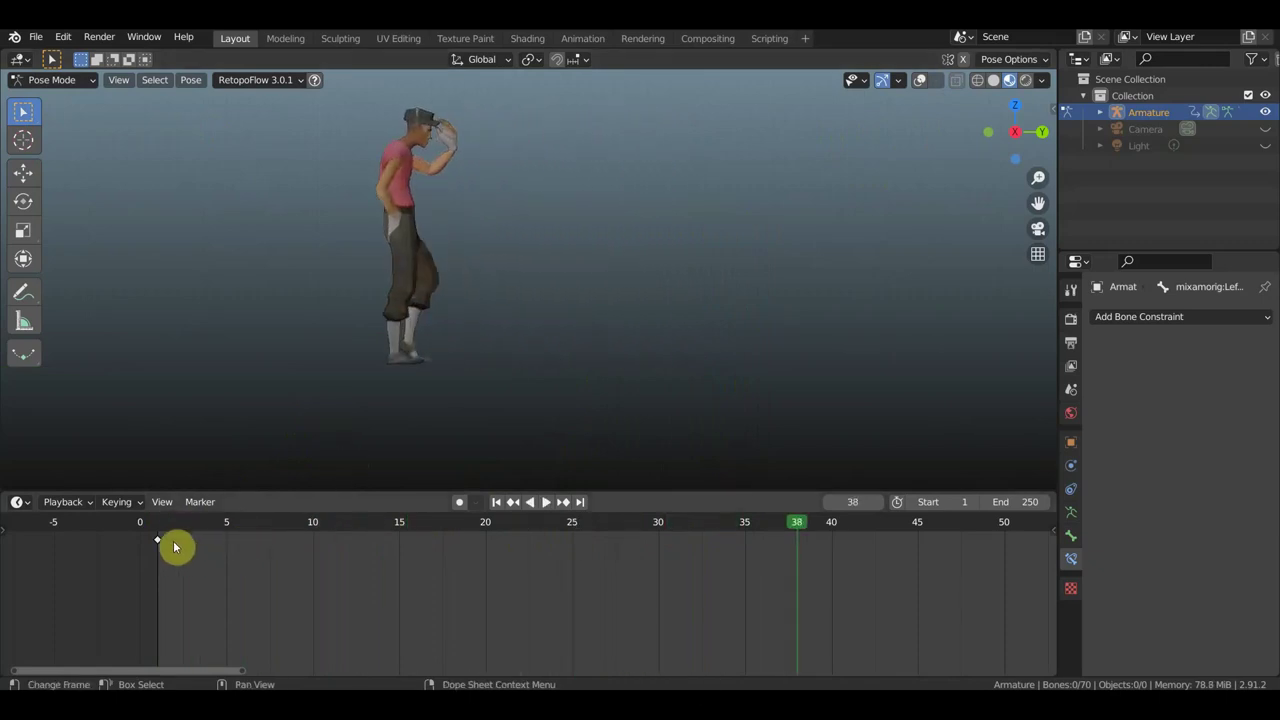
left_click(157, 528)
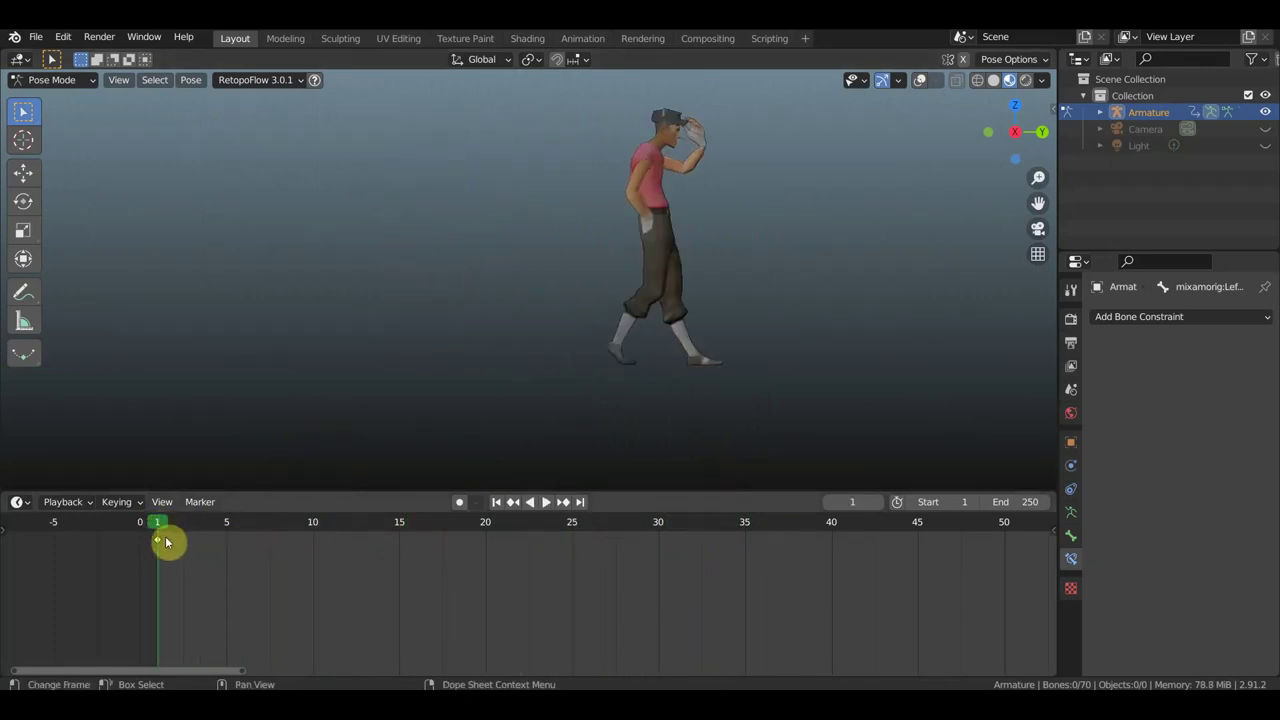
left_click(187, 554)
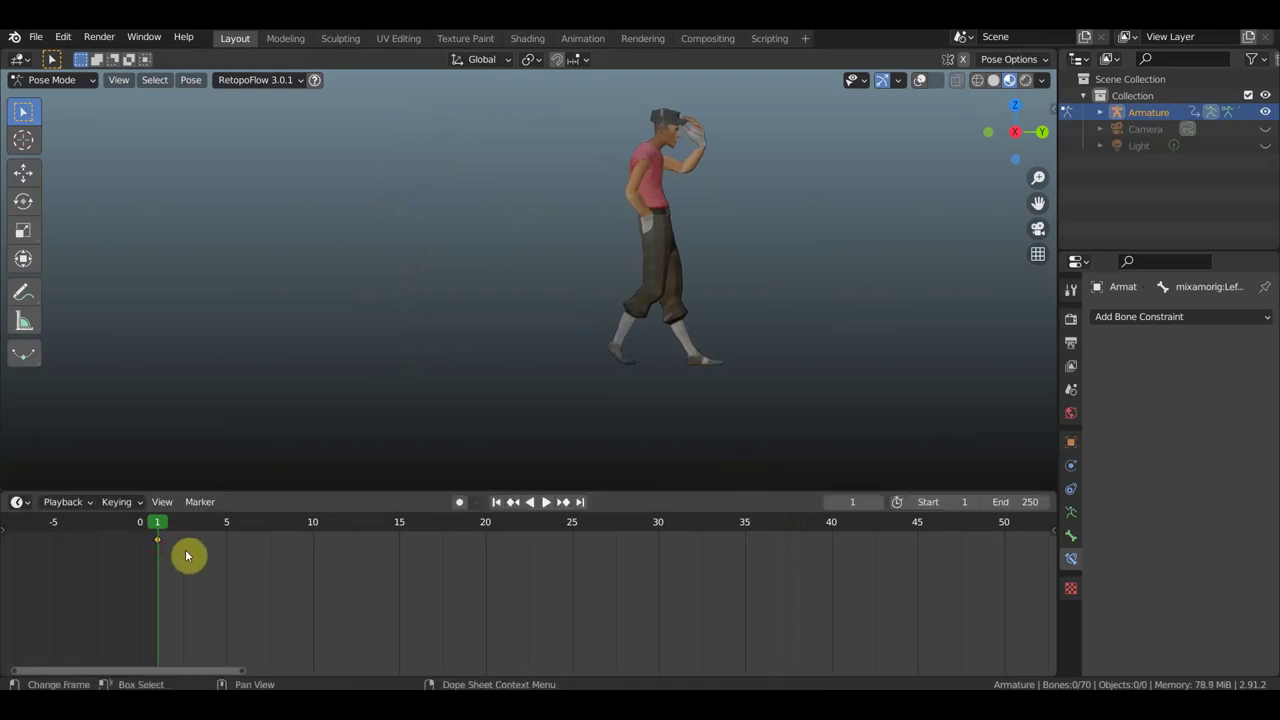
key("x")
left_click(180, 554)
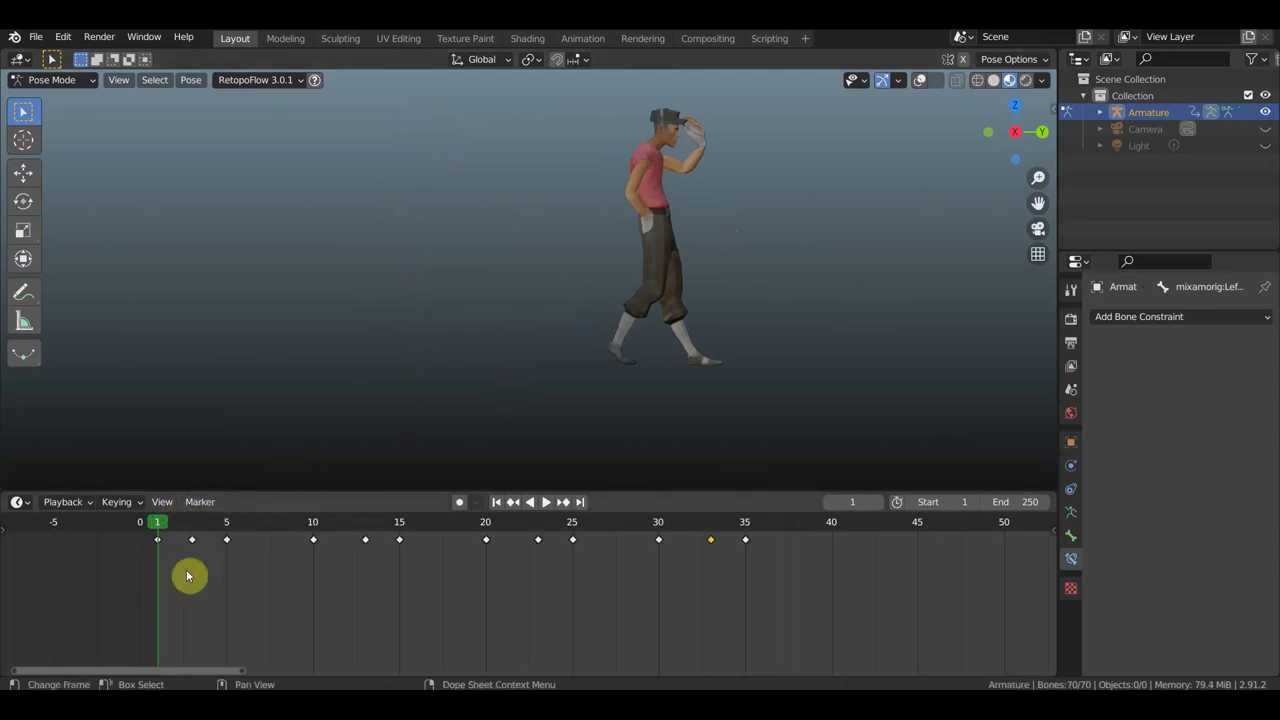
key("space")
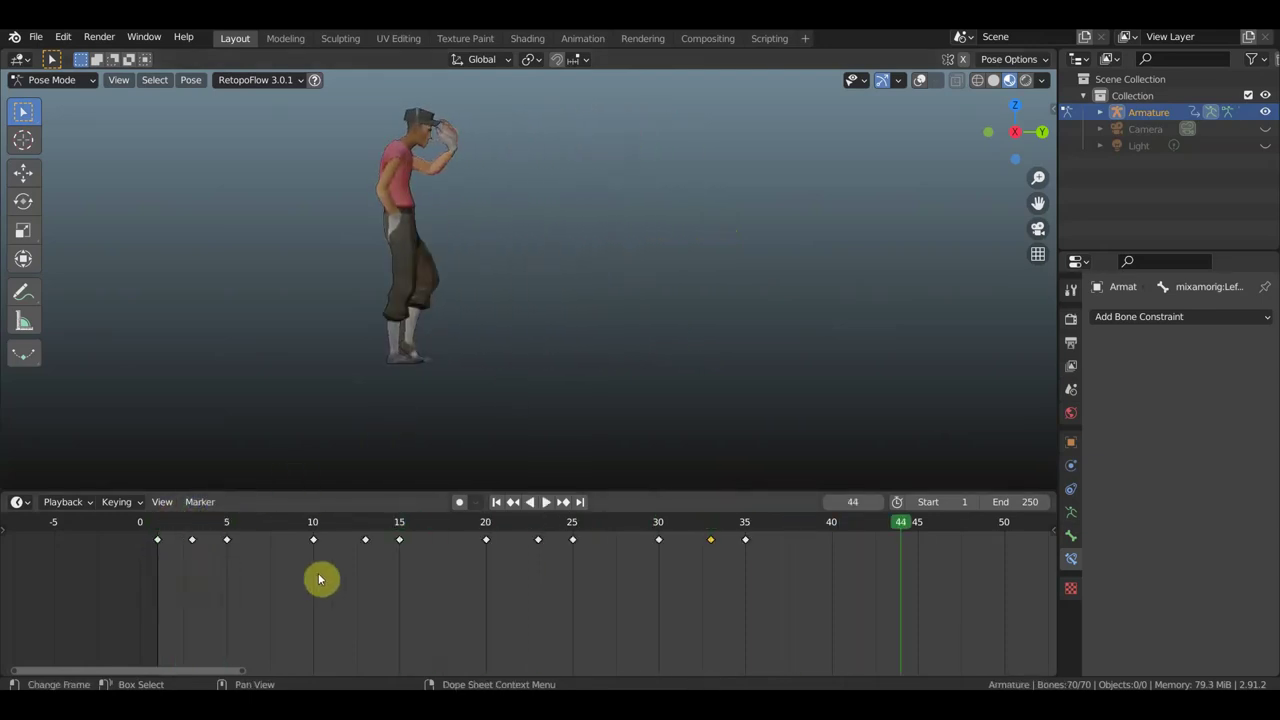
mouse_move(815, 527)
left_mouse_down()
mouse_move(126, 526)
mouse_move(196, 528)
left_mouse_up()
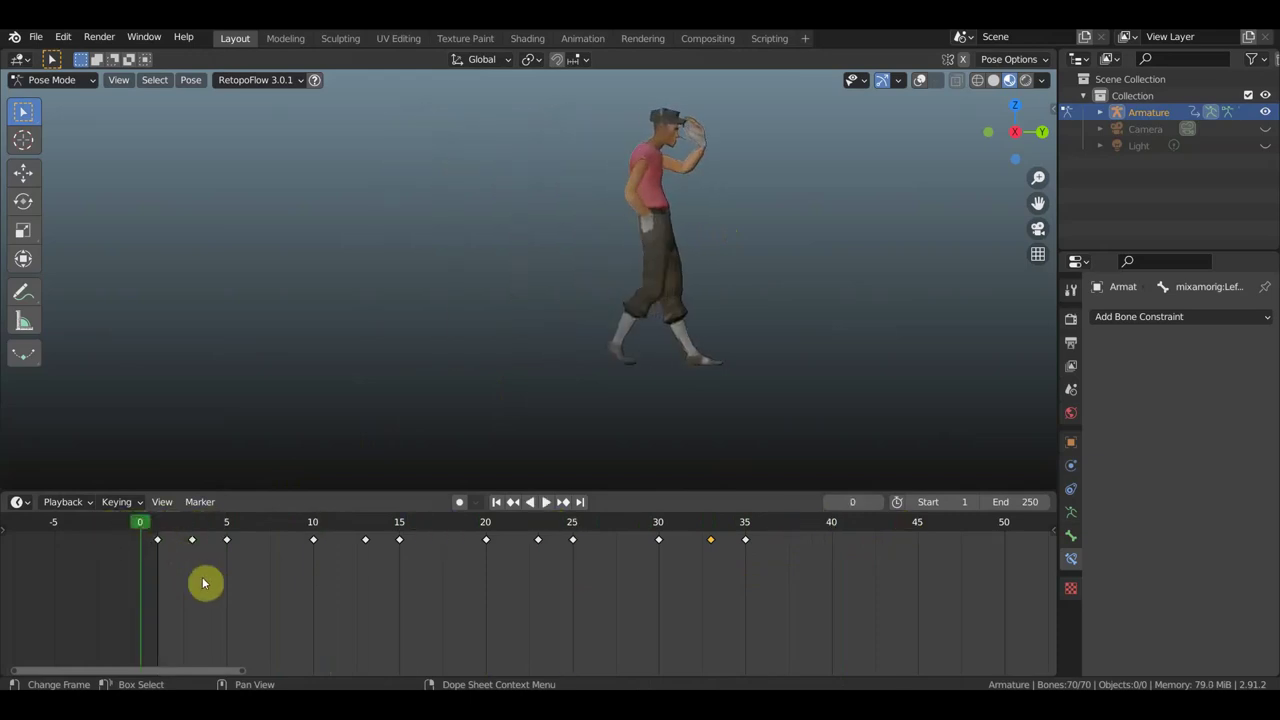
key("space")
key("space")
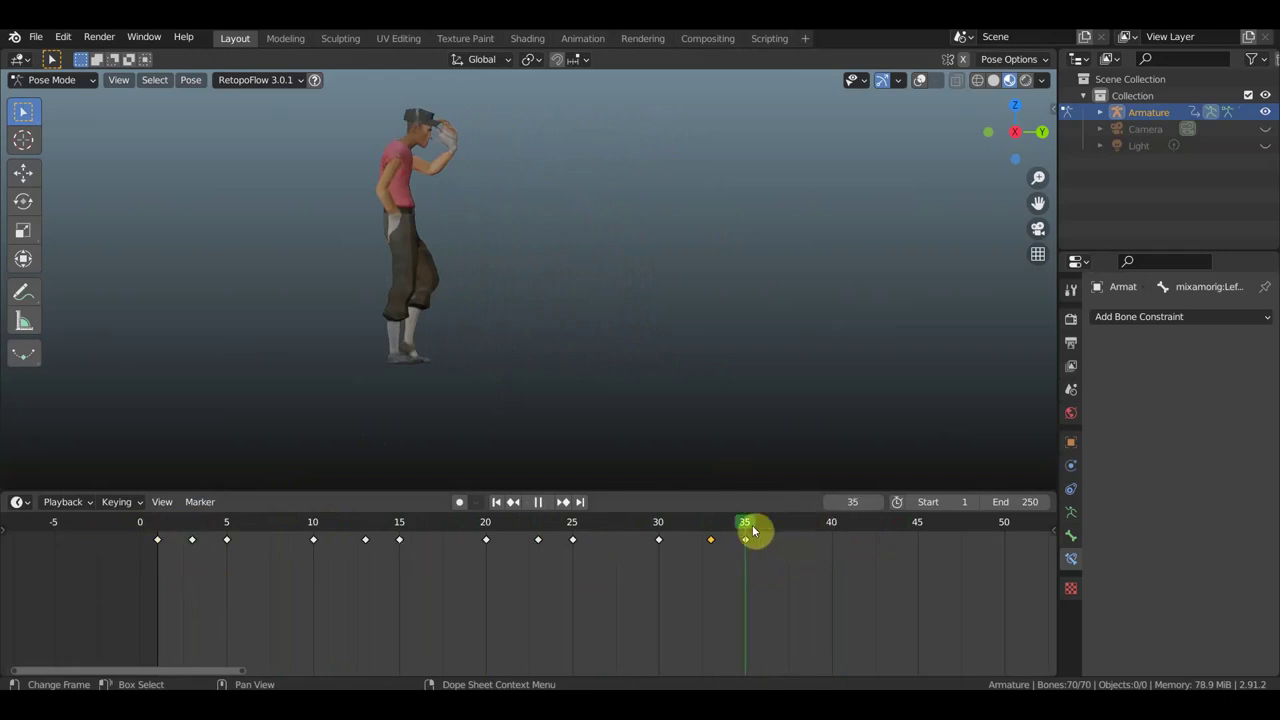
left_click_drag(753, 531, 753, 531)
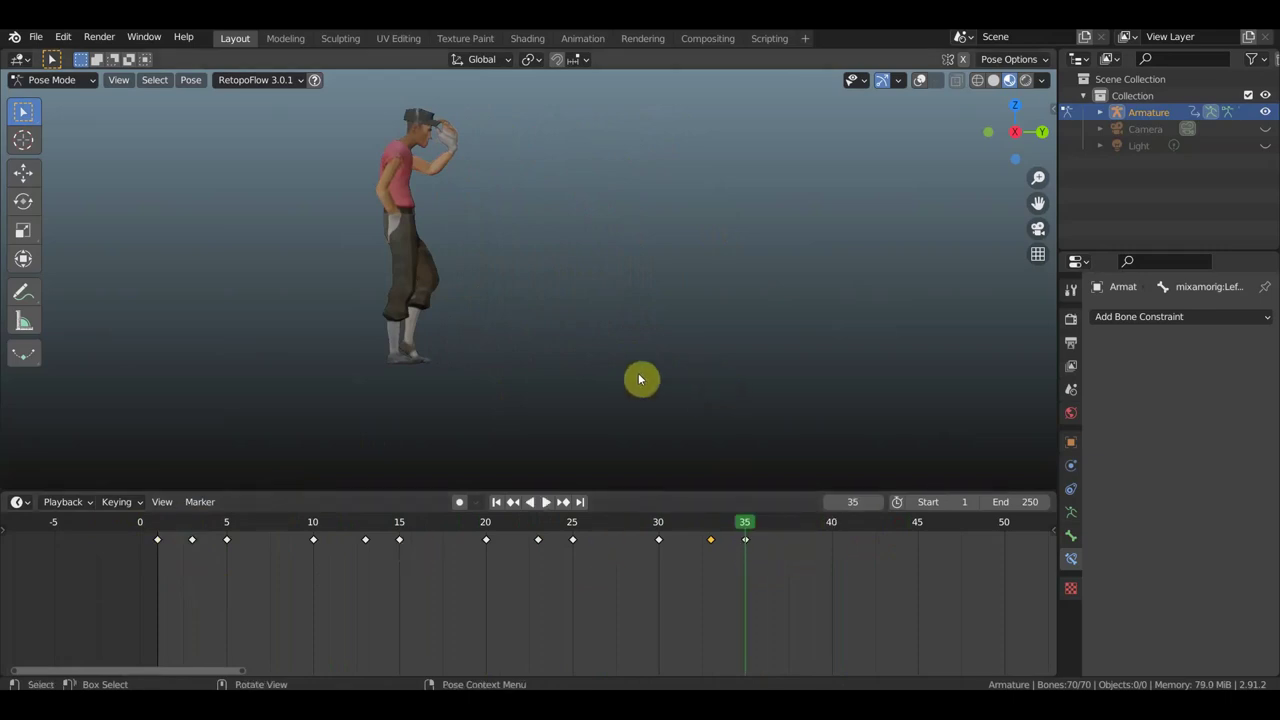
scroll(891, 561, "down", 2)
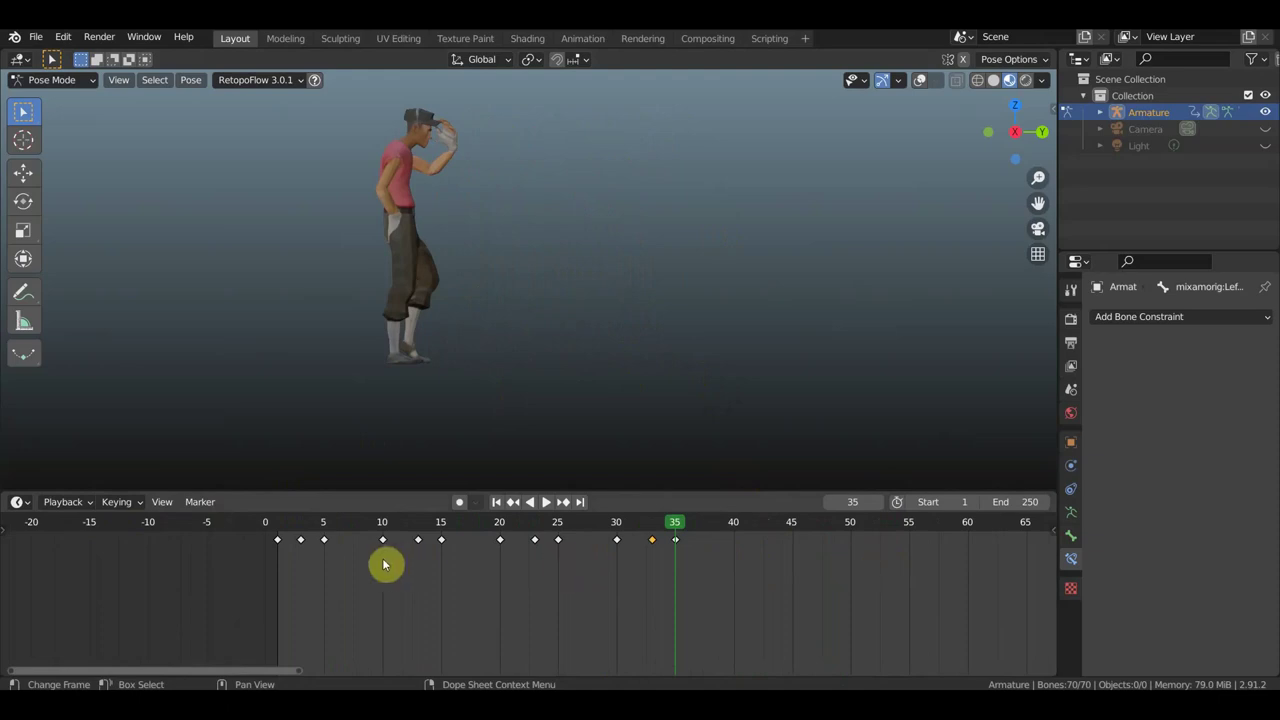
mouse_move(800, 557)
middle_mouse_down()
mouse_move(545, 590)
mouse_move(508, 579)
middle_mouse_up()
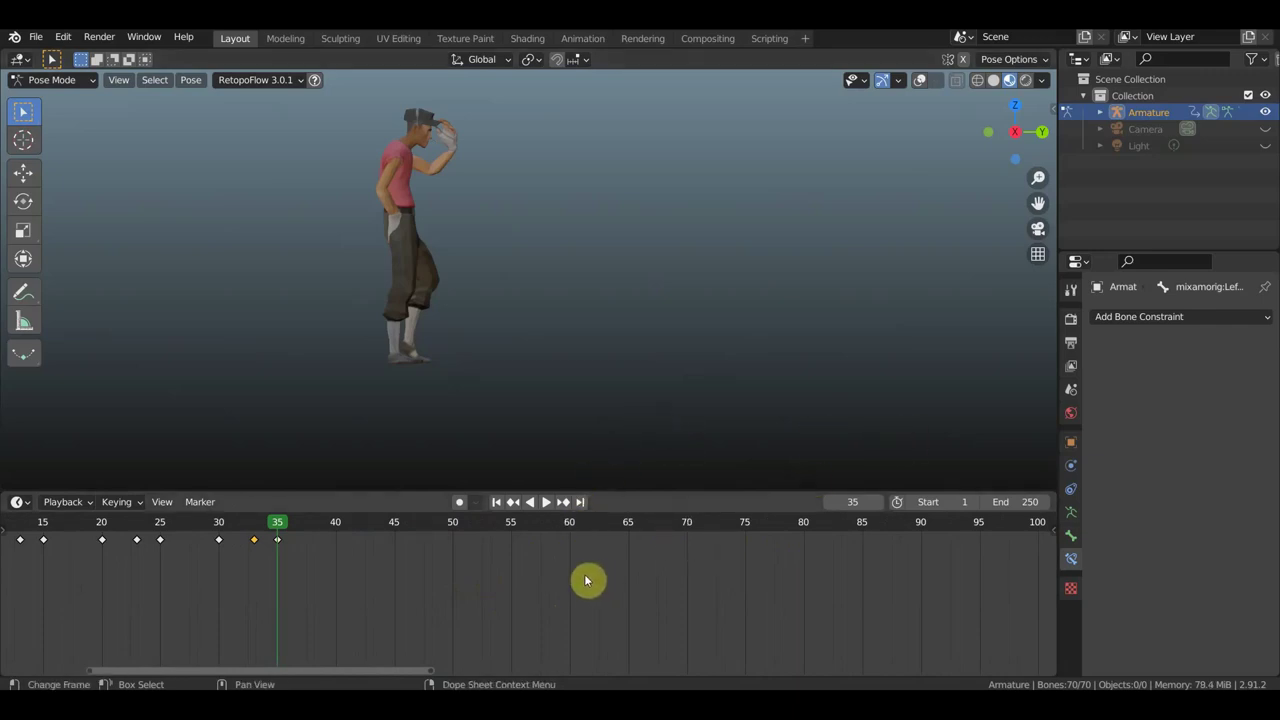
middle_click_drag(530, 582, 753, 597)
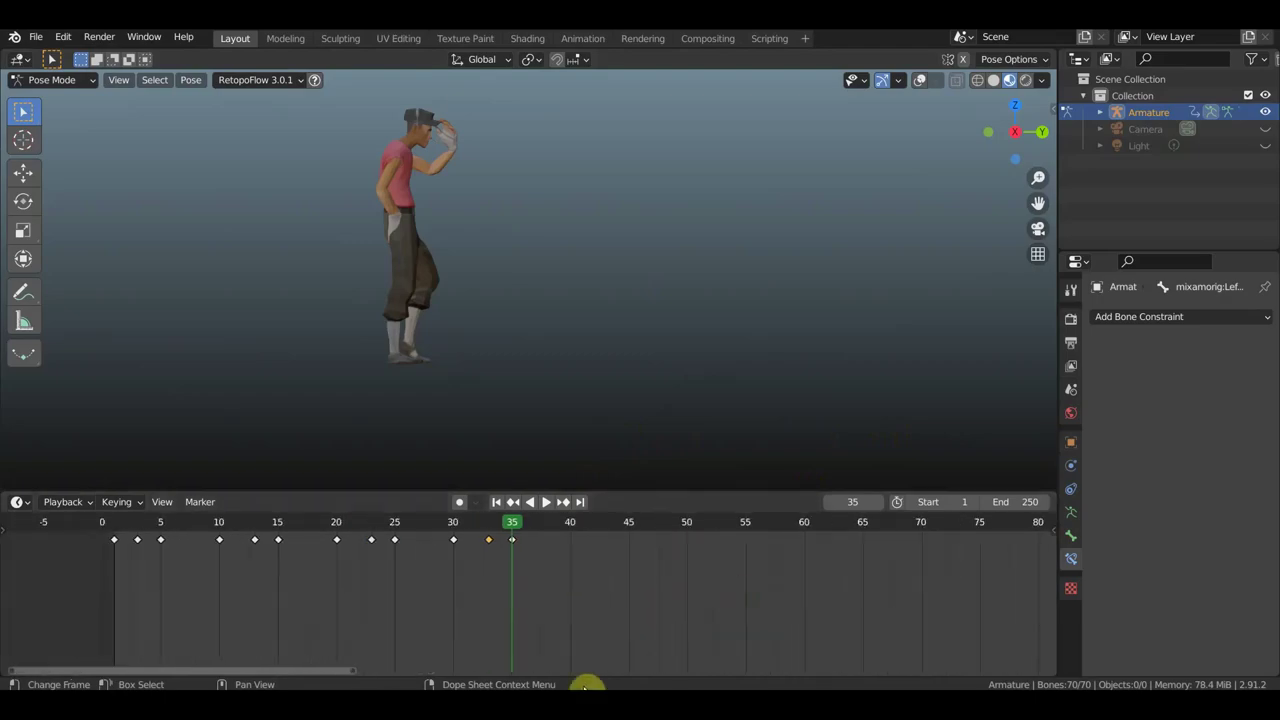